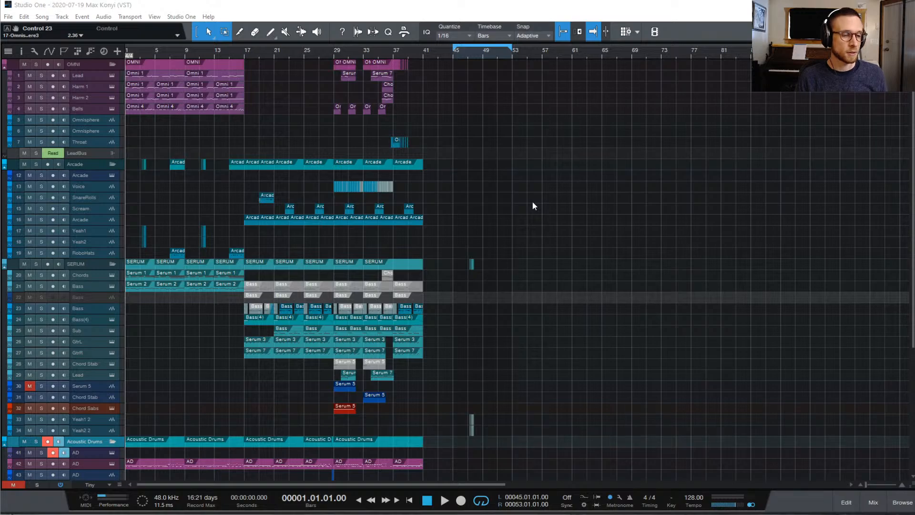
Move the OMNI 2 and BATTERY events, along with the Yeah1 2 and Yeah2 2 clips, eight bars later so the block starts at bar 53
scroll(642, 321, down, 5)
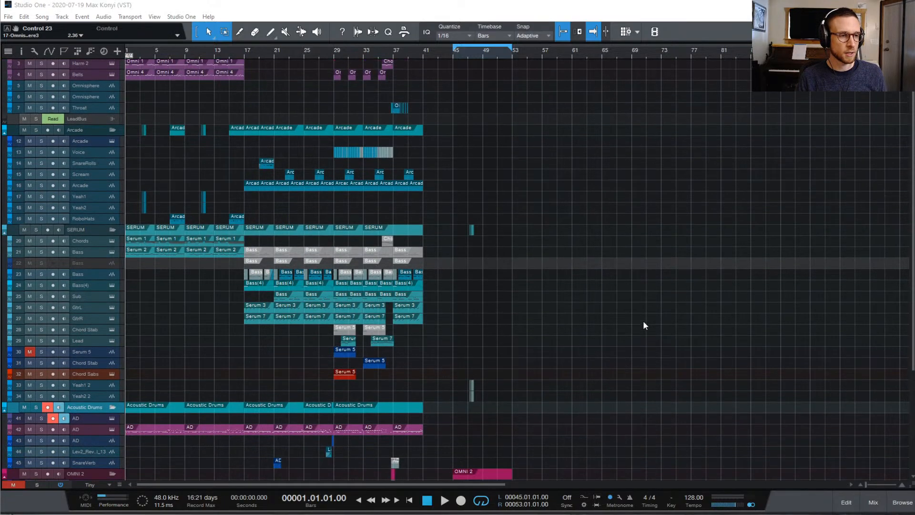
scroll(642, 321, up, 5)
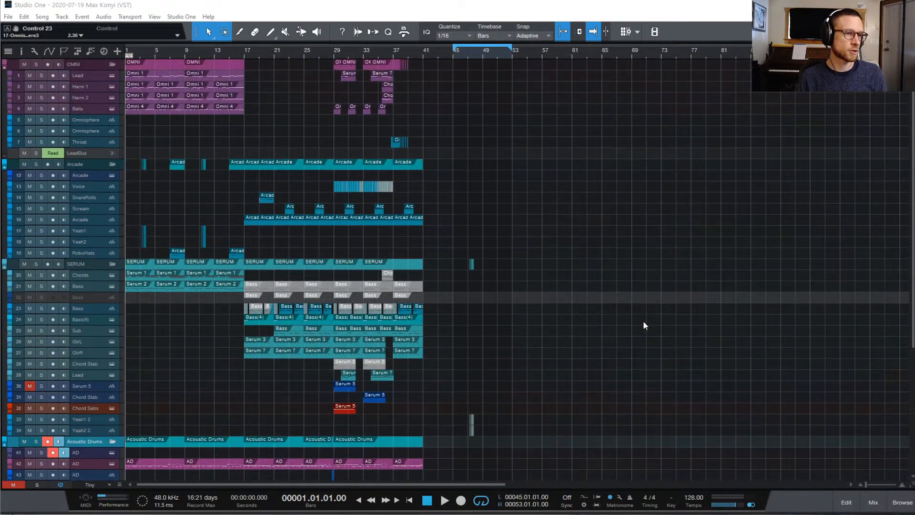
scroll(642, 324, down, 3)
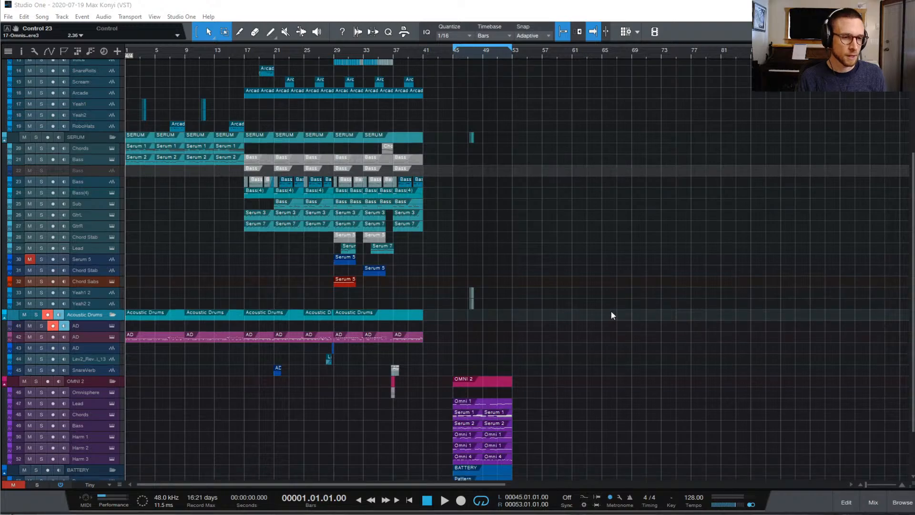
scroll(533, 401, down, 2)
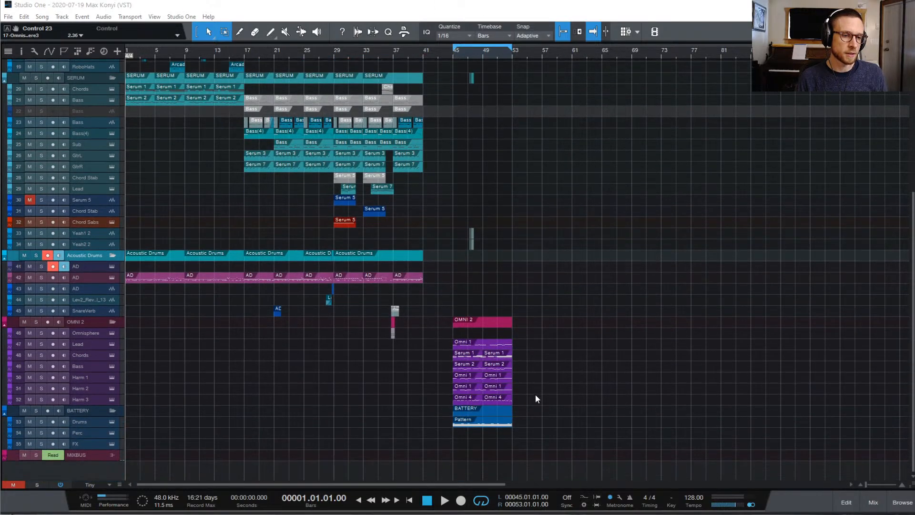
drag(531, 435, 452, 4)
scroll(524, 329, down, 6)
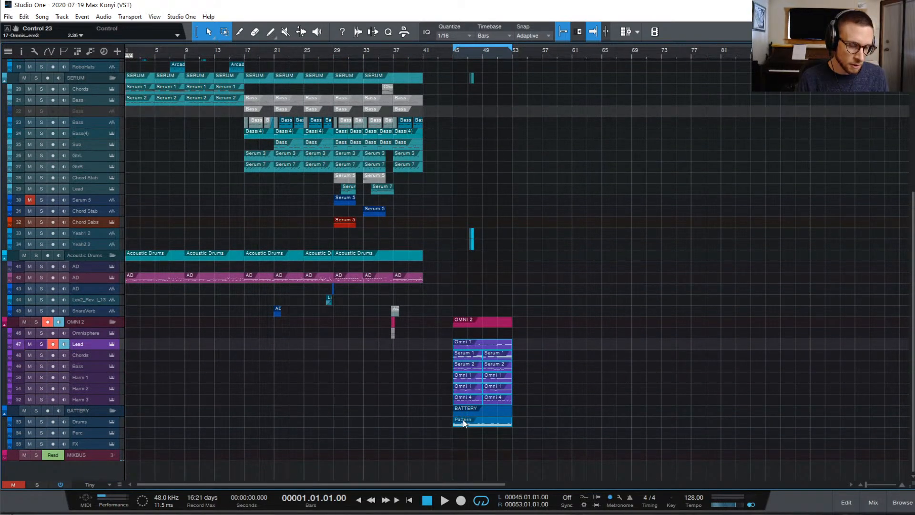
drag(466, 423, 522, 426)
scroll(570, 383, up, 6)
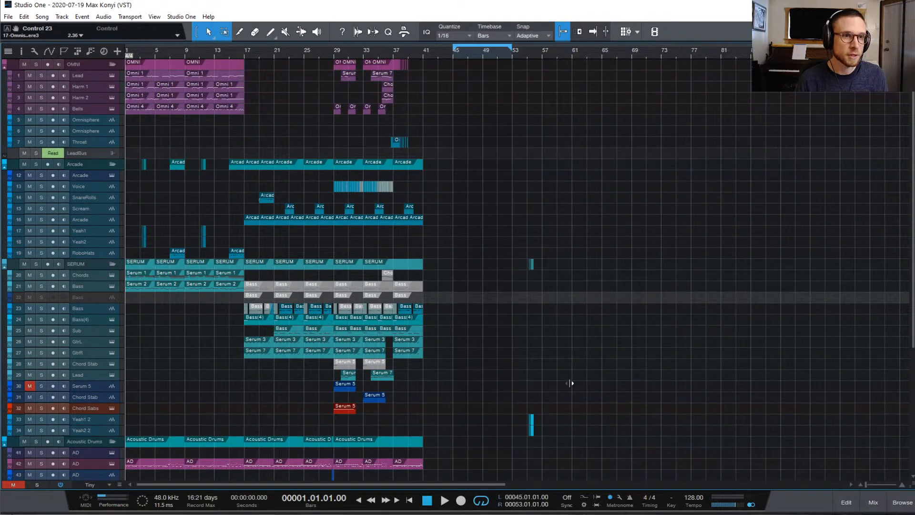
Turn off looping and play the whole arrangement from bar 1 through its end past bar 40
key(KP_Divide)
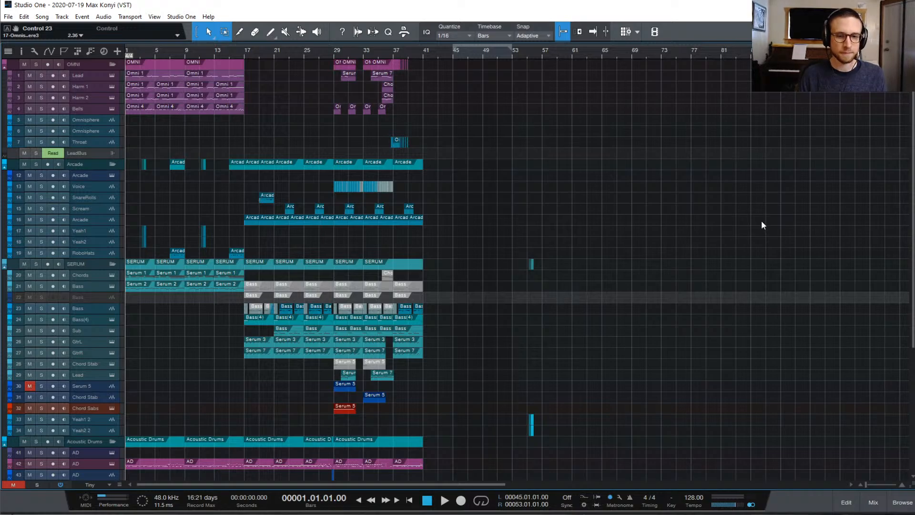
key(f)
key(space)
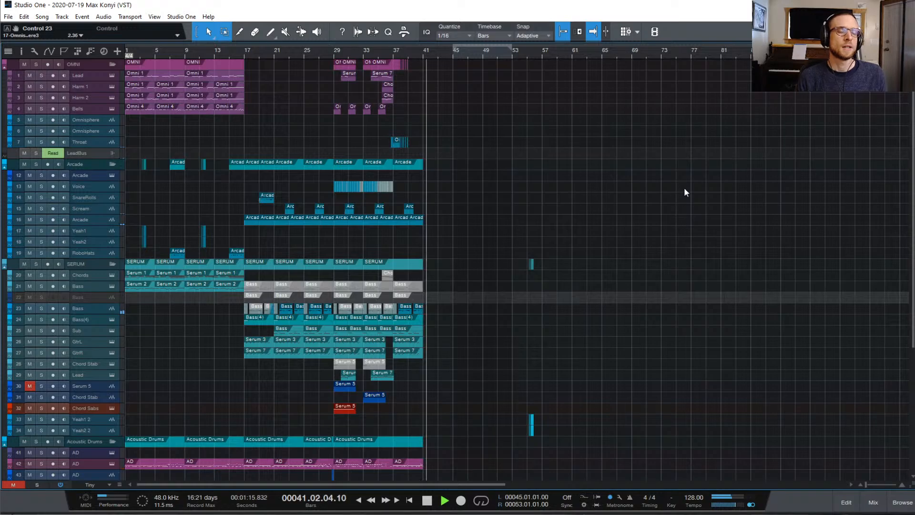
key(space)
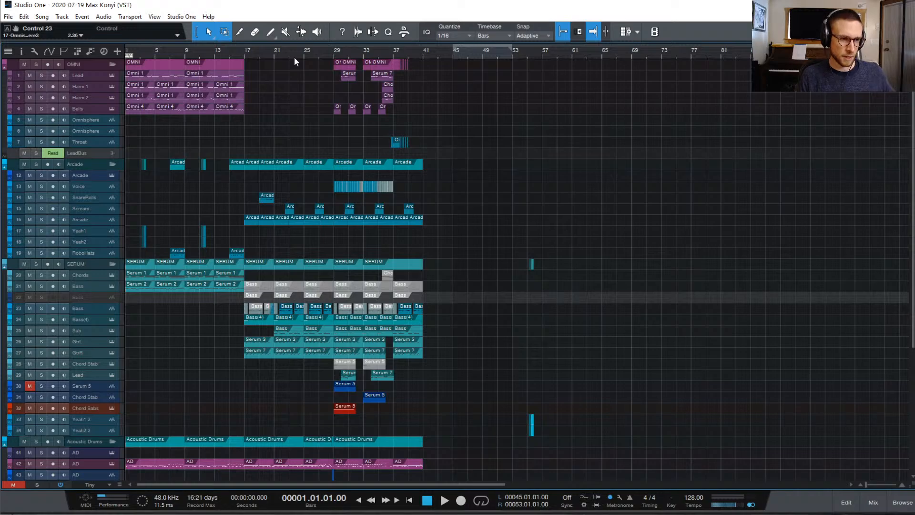
Compare the song's opening at bar 1 with the section starting at bar 21 by playing both
click(276, 53)
key(space)
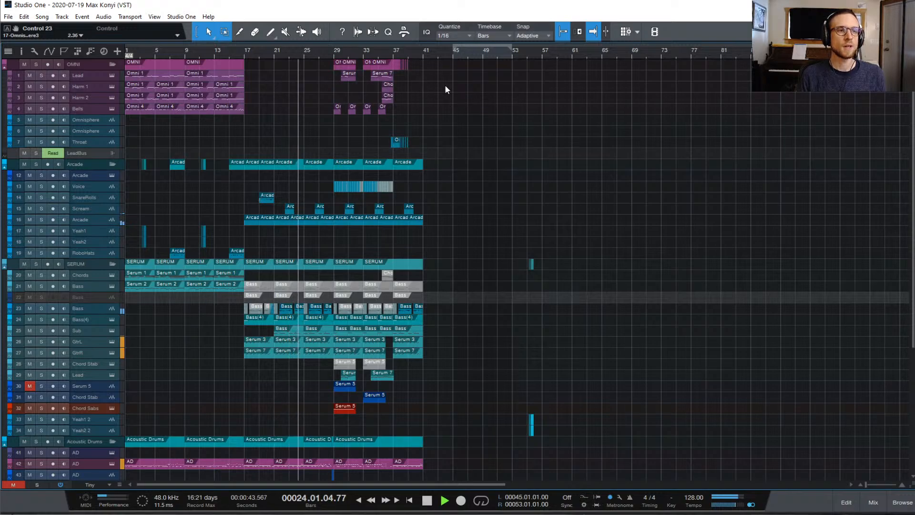
key(space)
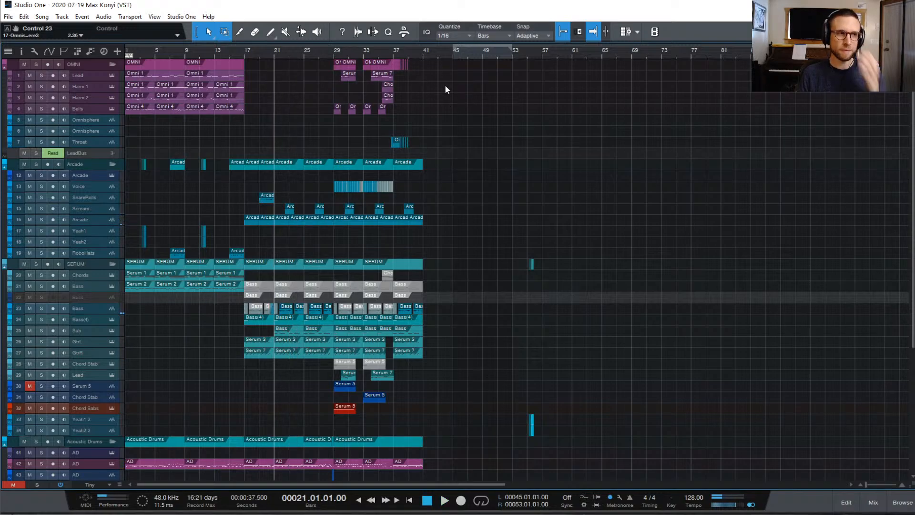
key(Home)
key(space)
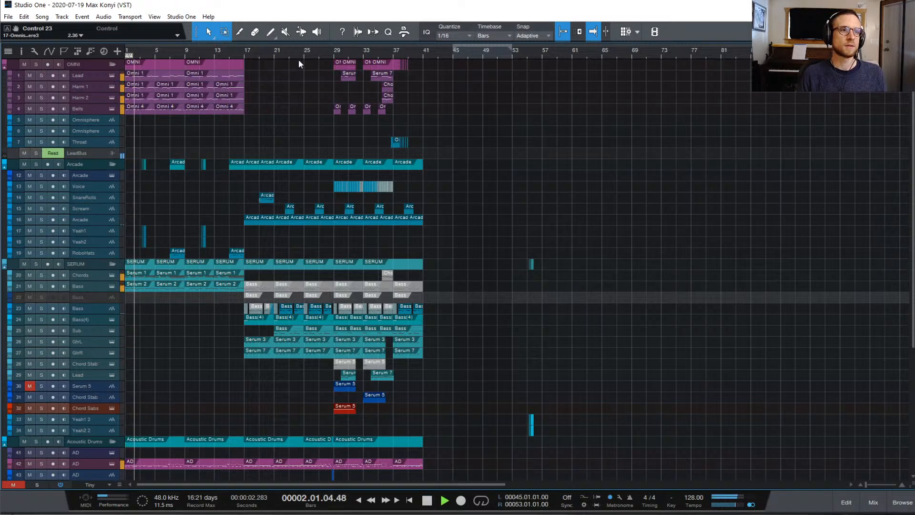
click(273, 53)
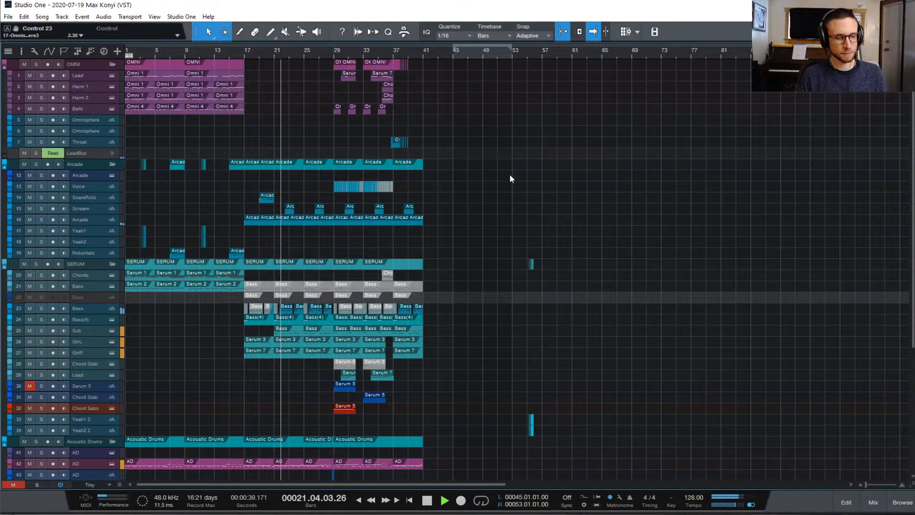
scroll(510, 176, down, 5)
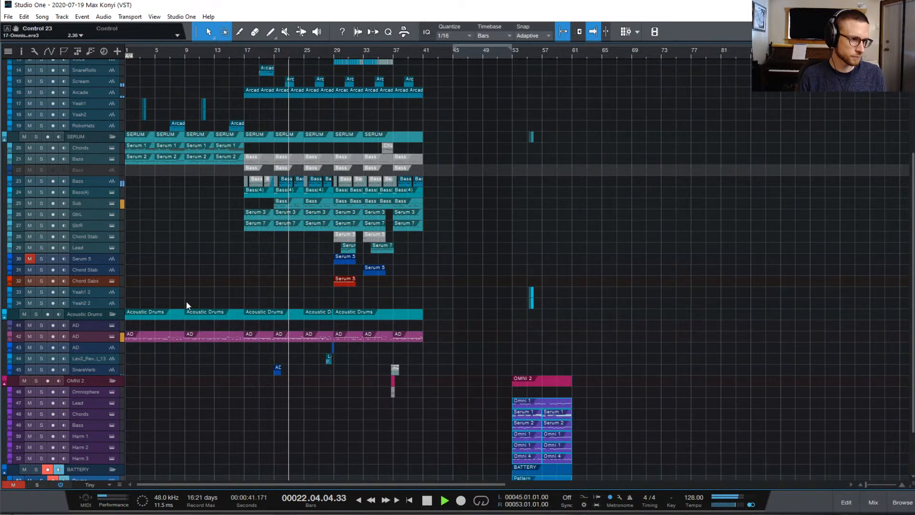
key(space)
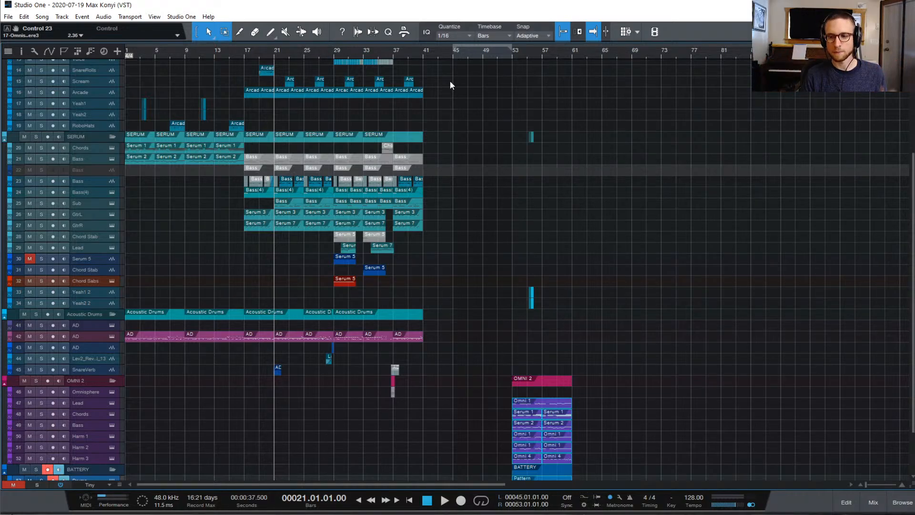
Play the arrangement from bar 17, and again from bar 21 through to the closing bars
click(243, 51)
key(space)
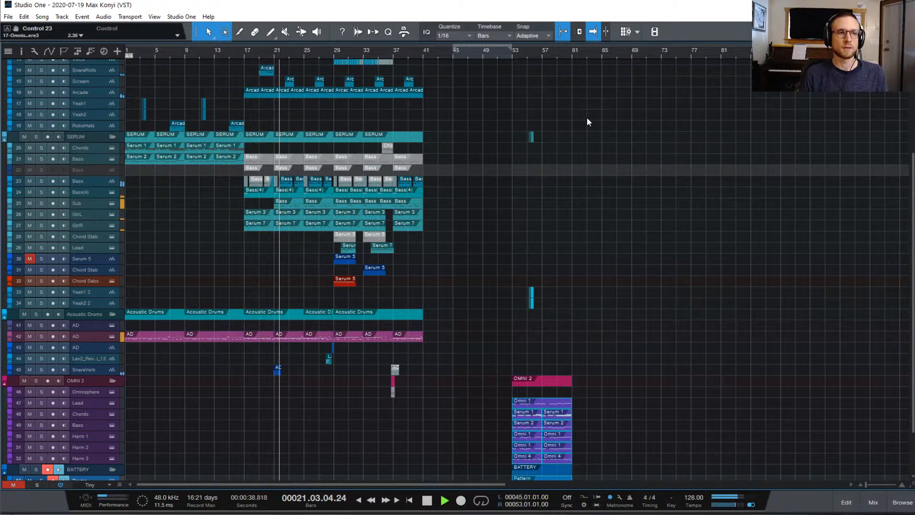
key(space)
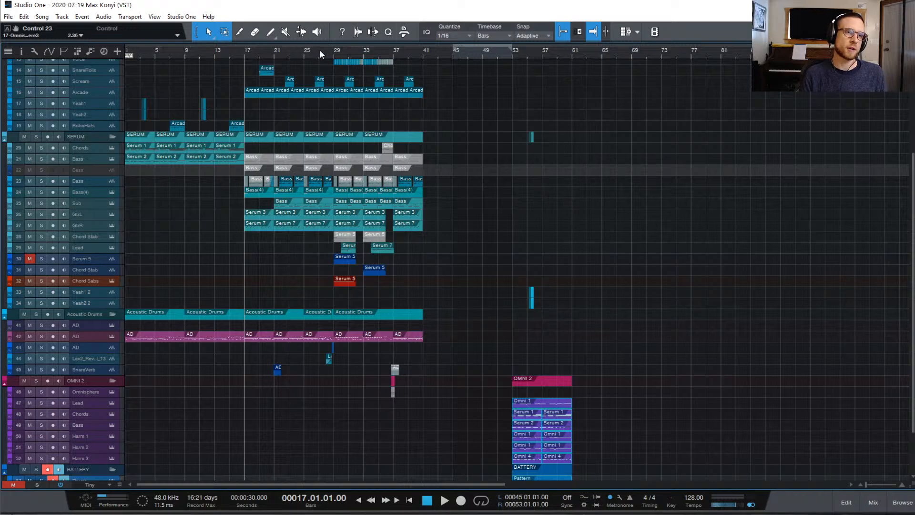
click(273, 52)
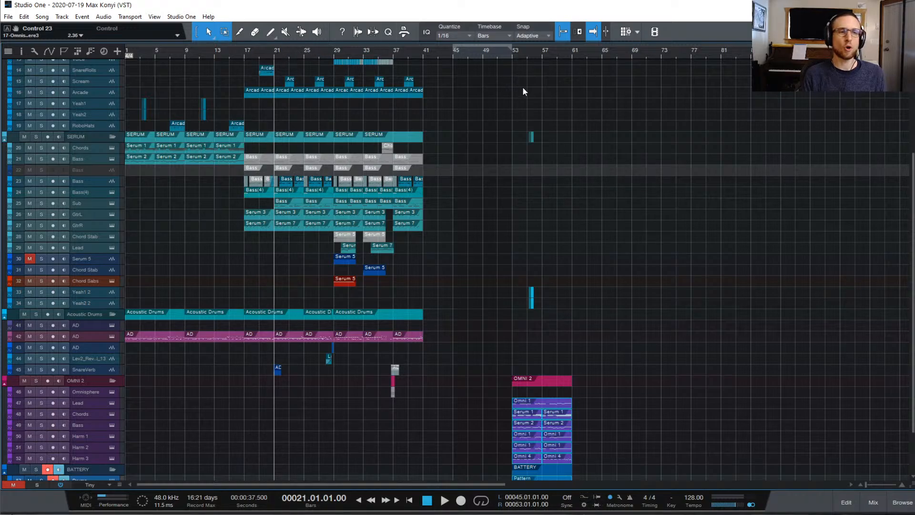
key(space)
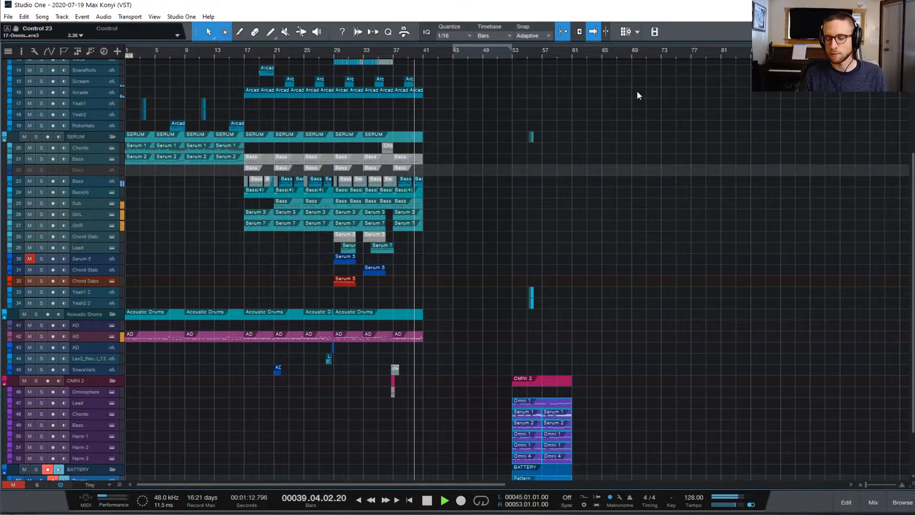
key(space)
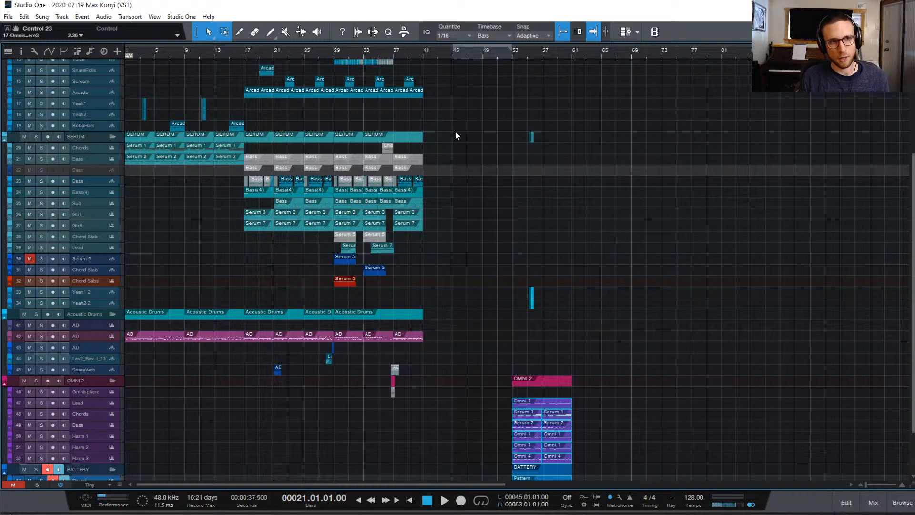
Examine the arrangement's layers across all tracks, from the OMNI folder down to the BATTERY folder
scroll(456, 126, down, 2)
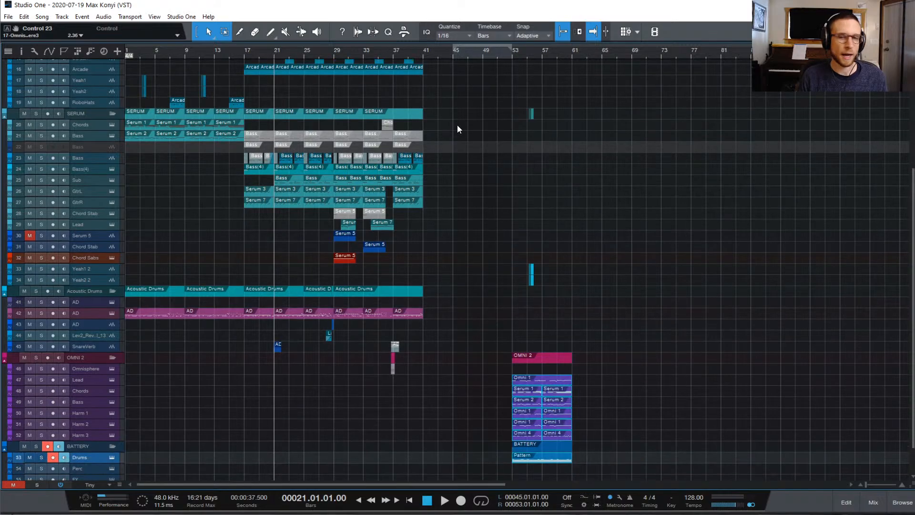
scroll(458, 129, down, 2)
scroll(456, 124, up, 5)
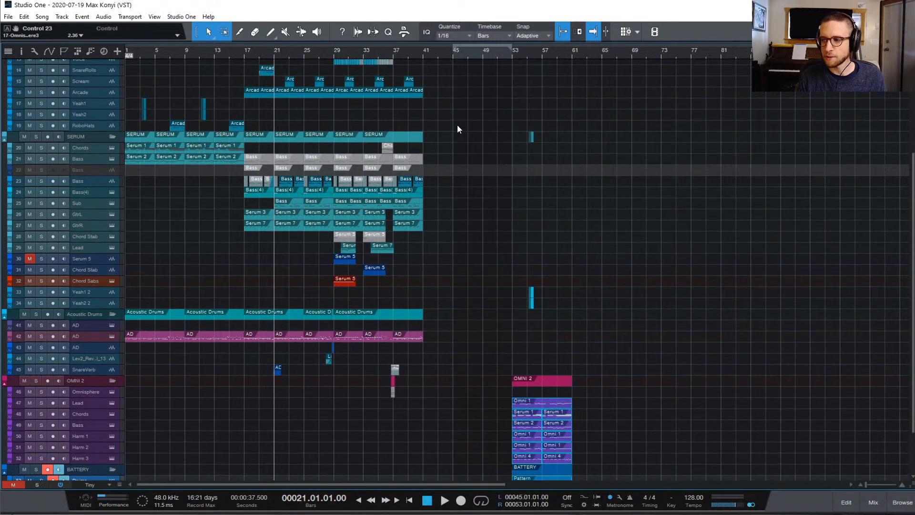
scroll(456, 126, up, 4)
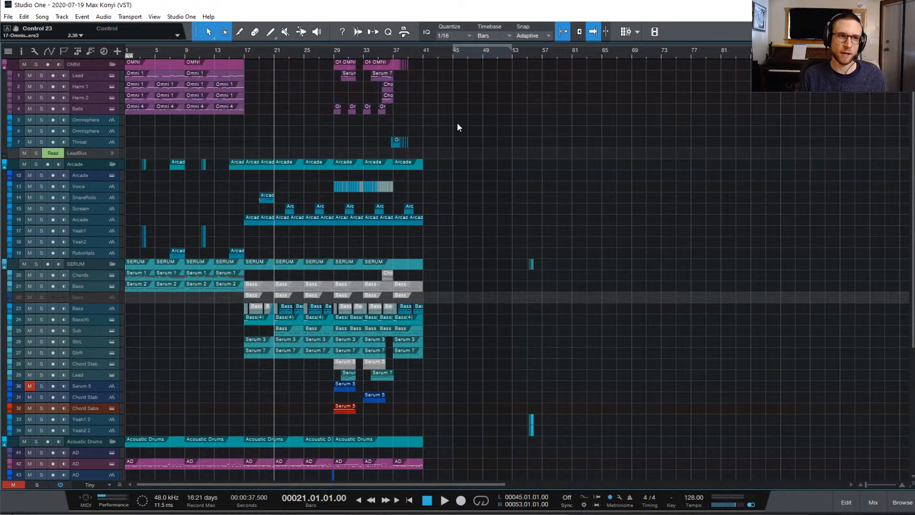
scroll(458, 127, down, 6)
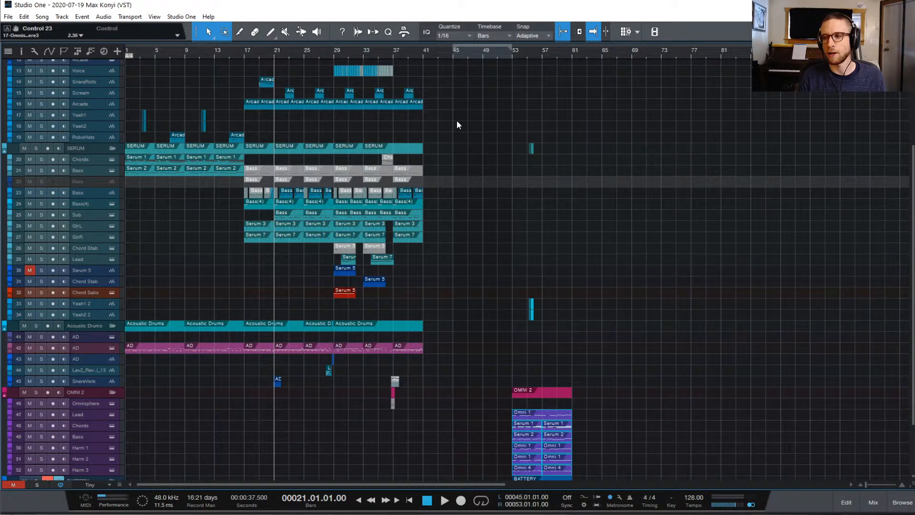
scroll(456, 125, down, 4)
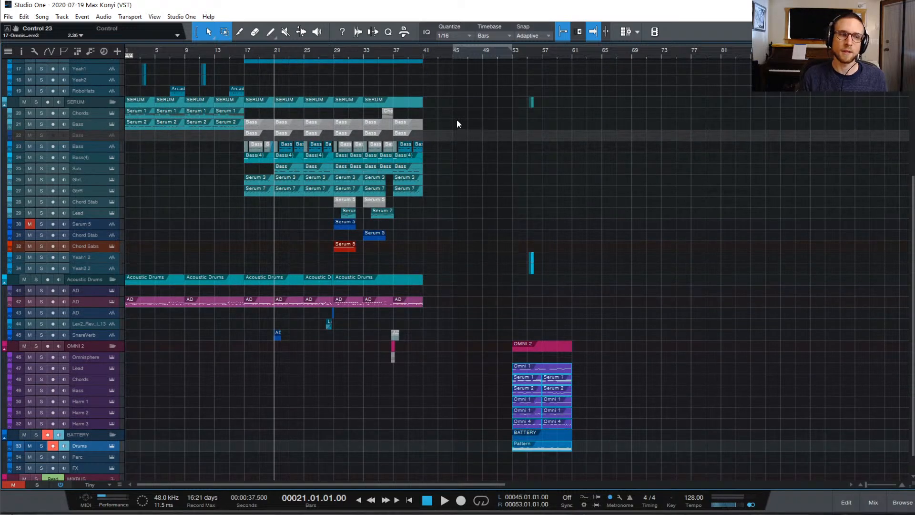
scroll(457, 125, up, 4)
scroll(456, 123, up, 5)
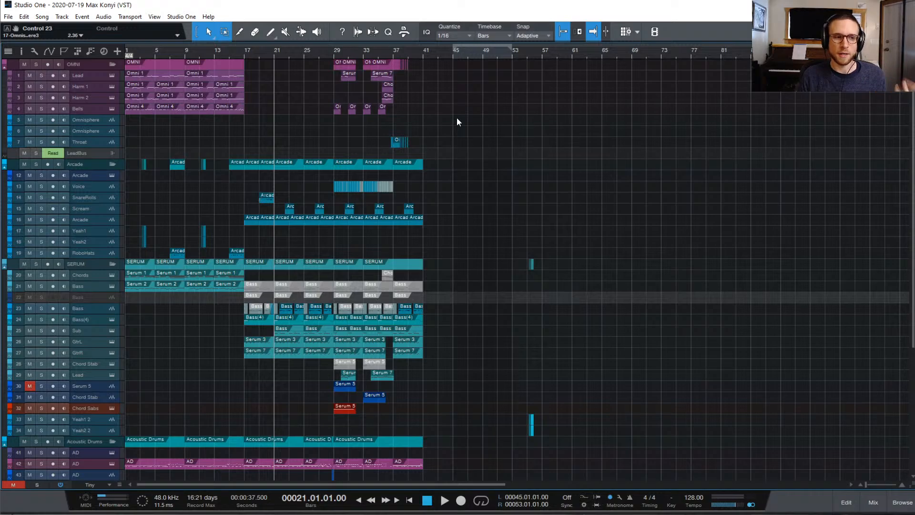
scroll(457, 119, down, 1)
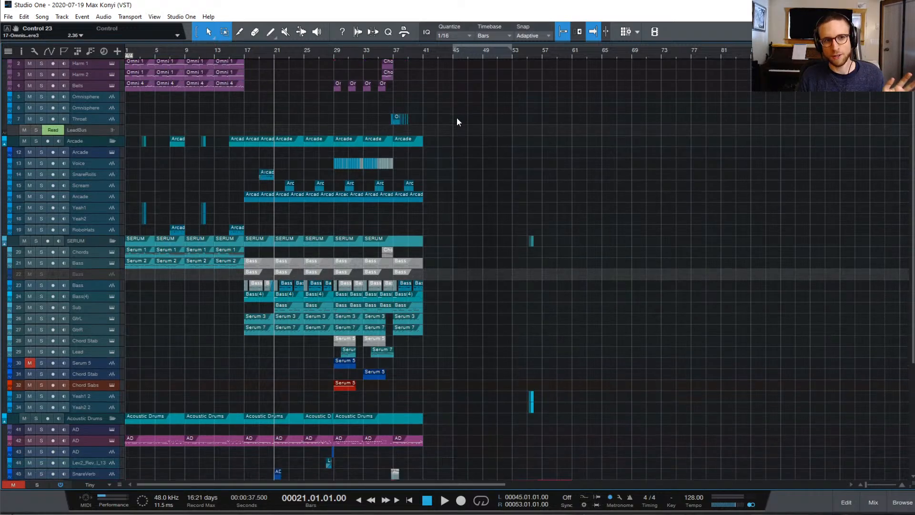
scroll(457, 119, up, 1)
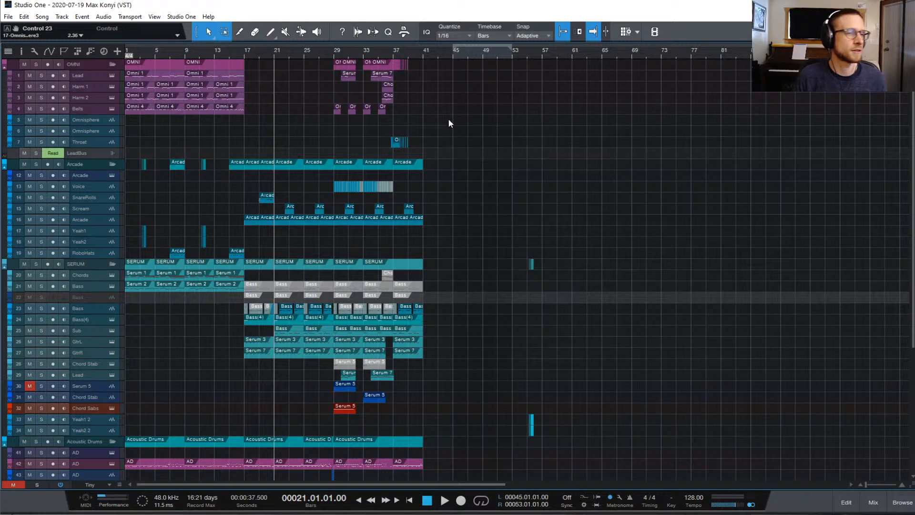
Set the loop range from bar 21 to bar 29 and turn looping on
scroll(491, 229, down, 3)
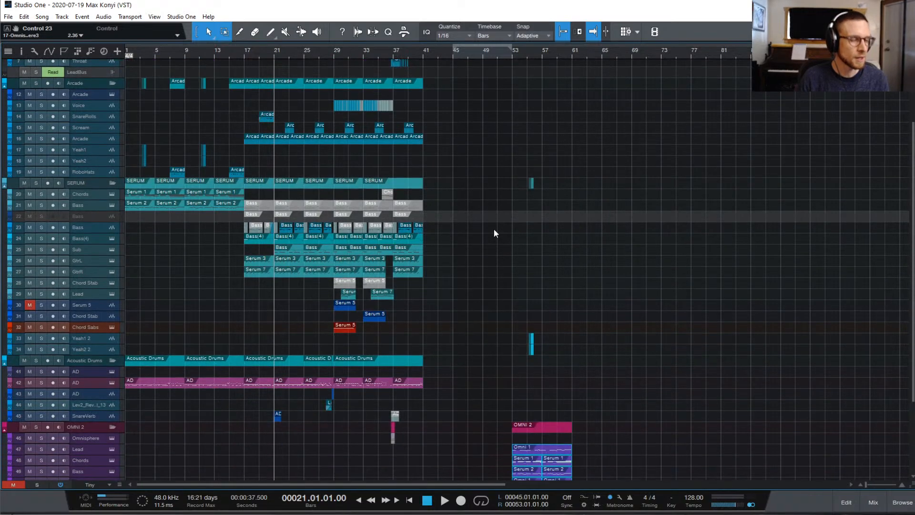
scroll(494, 228, down, 2)
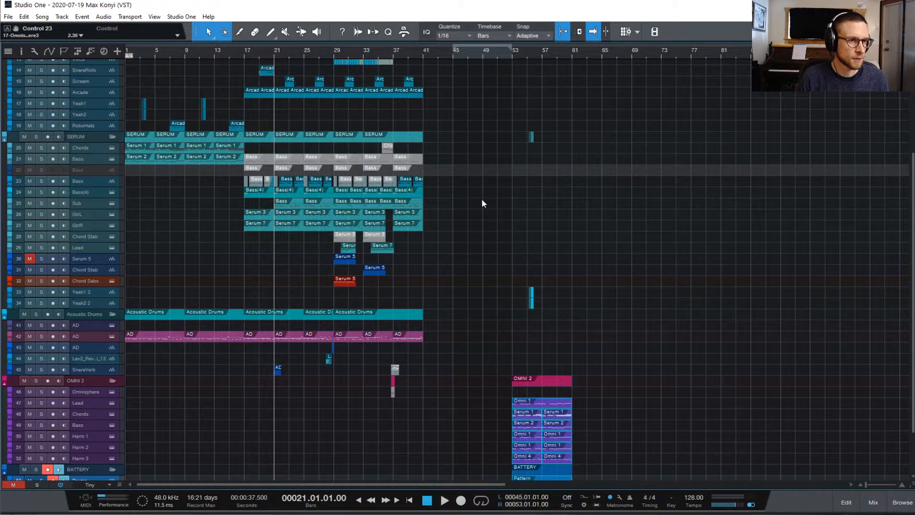
key(space)
key(space)
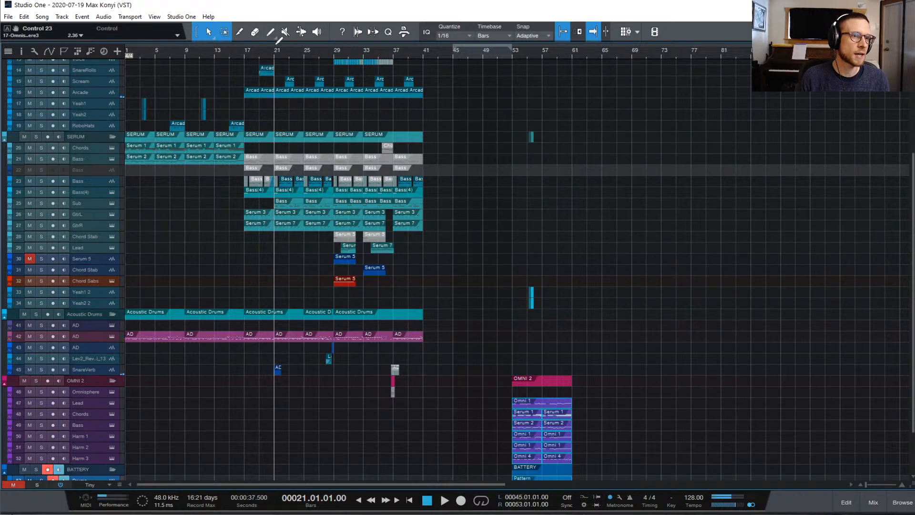
drag(277, 44, 337, 54)
key(slash)
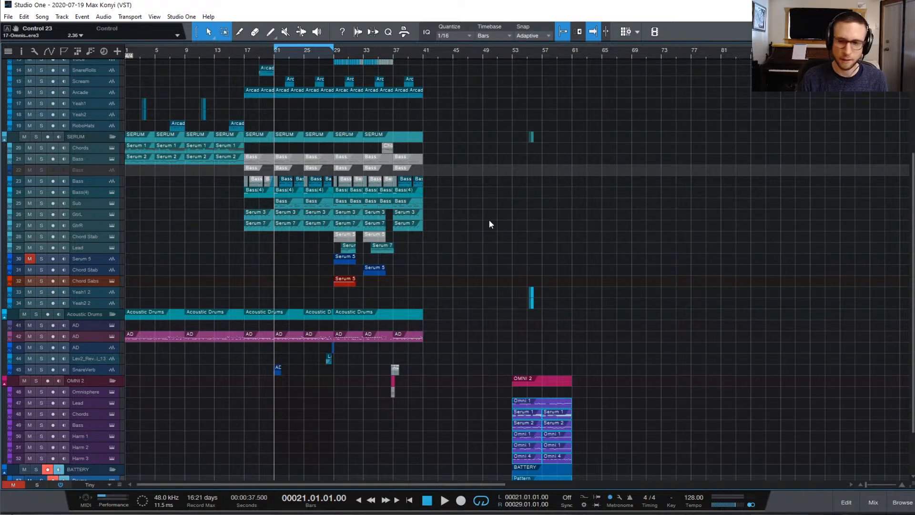
Solo the AD drum track 42 in the Acoustic Drums folder and play it from bar 21
scroll(453, 218, down, 3)
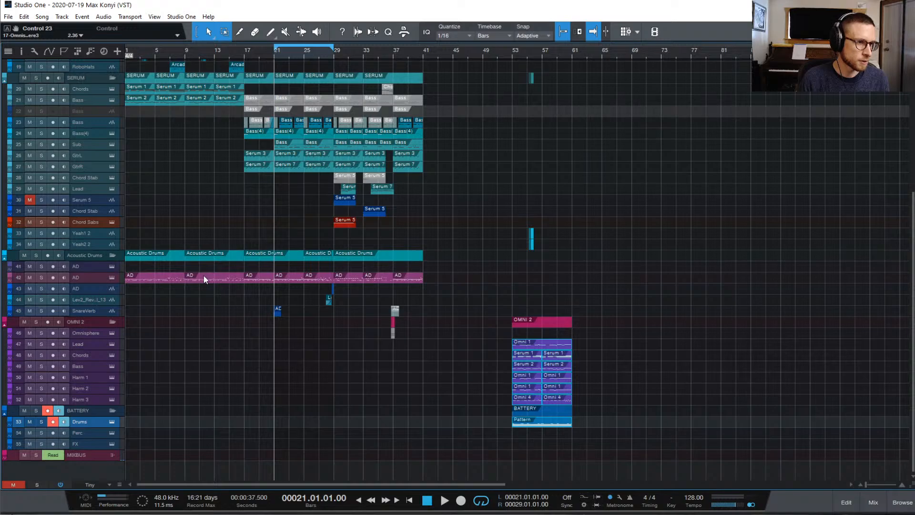
click(41, 278)
key(space)
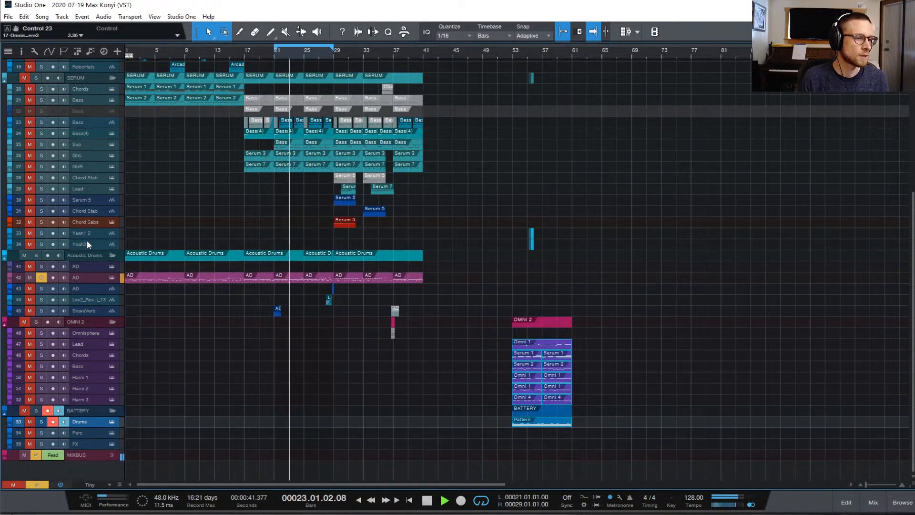
key(space)
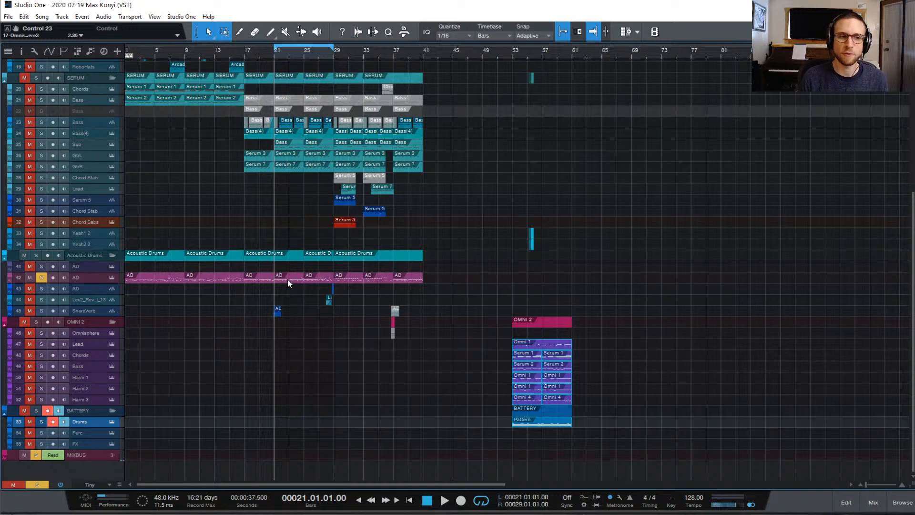
Replay the soloed drums from bar 21, and solo Arcade track 16 to play it together with them
key(space)
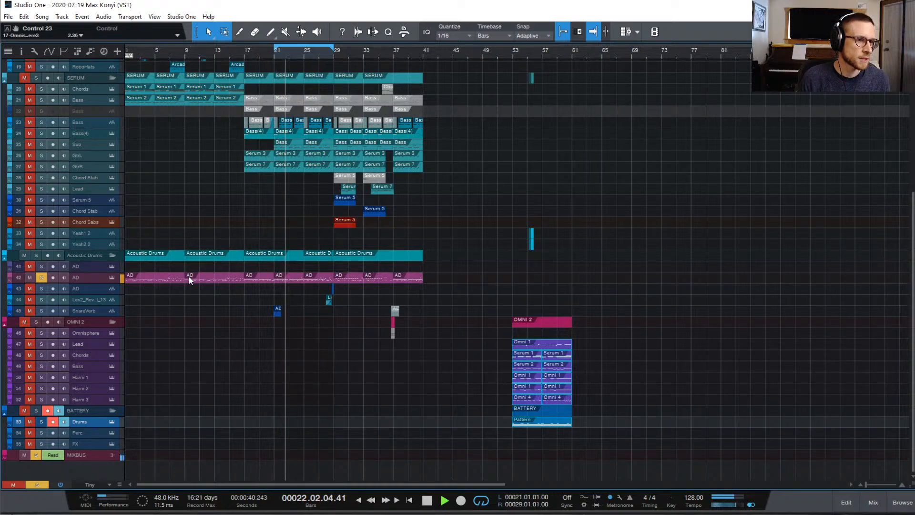
key(space)
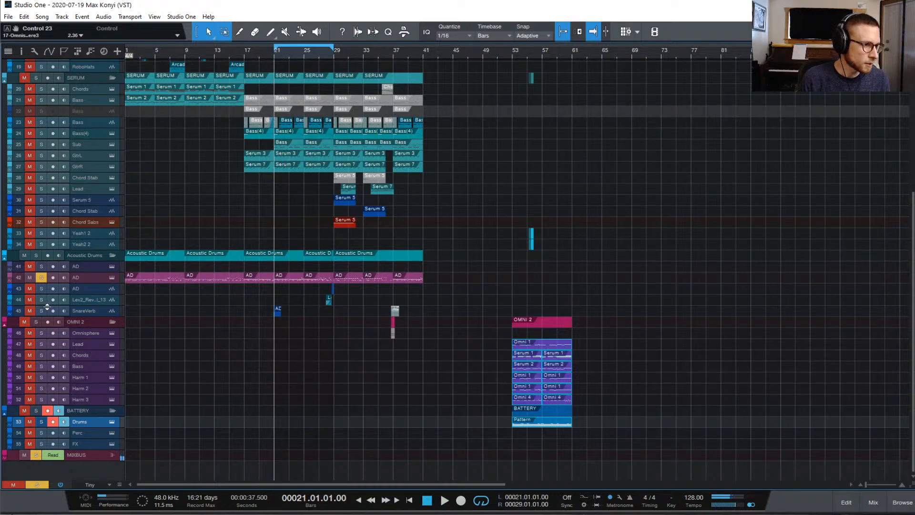
scroll(139, 195, up, 4)
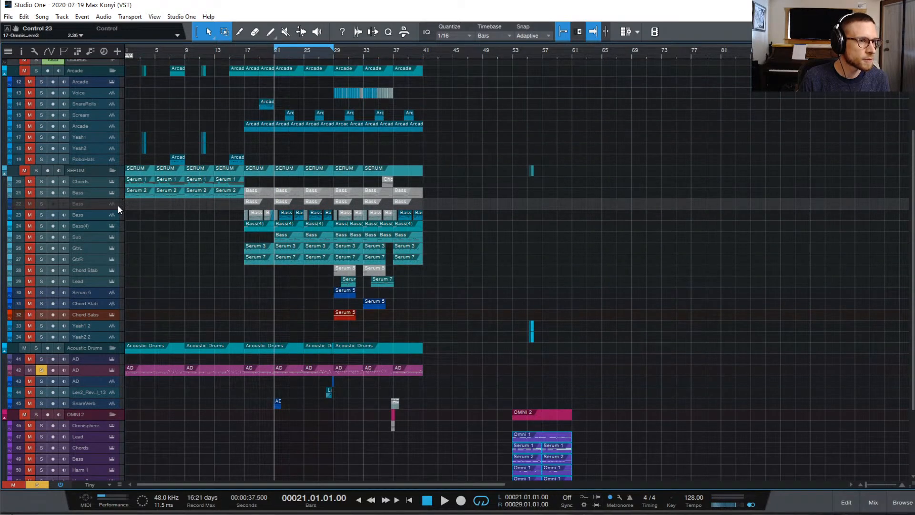
scroll(89, 161, up, 2)
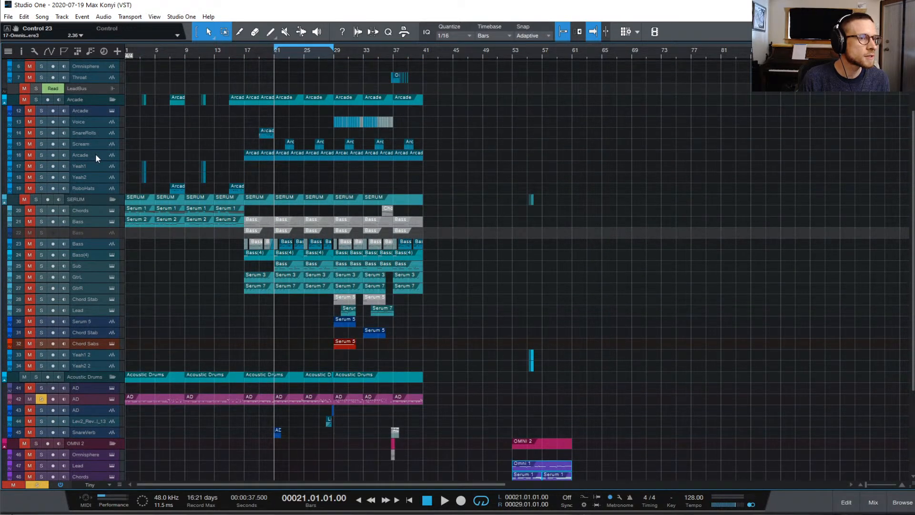
click(41, 155)
key(space)
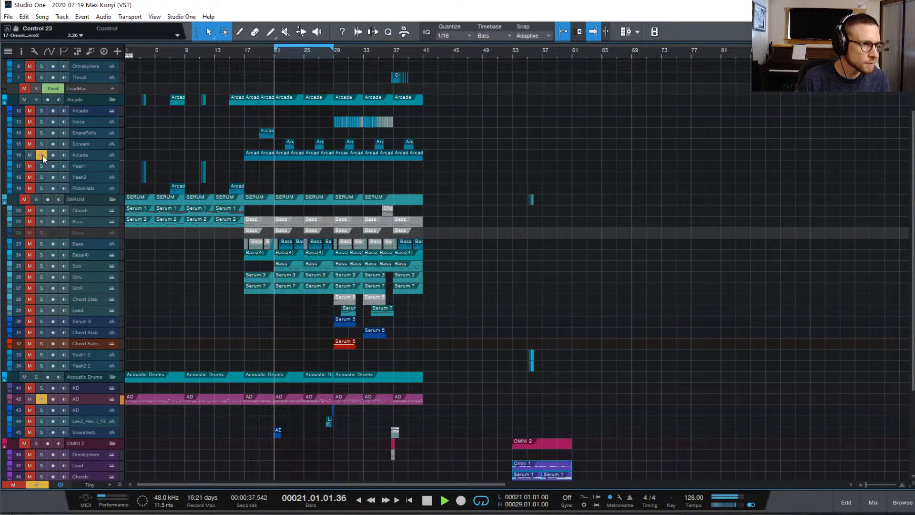
key(space)
Unsolo AD drum track 42 to hear Arcade track 16 alone, and solo the drums again during playback
click(41, 399)
key(space)
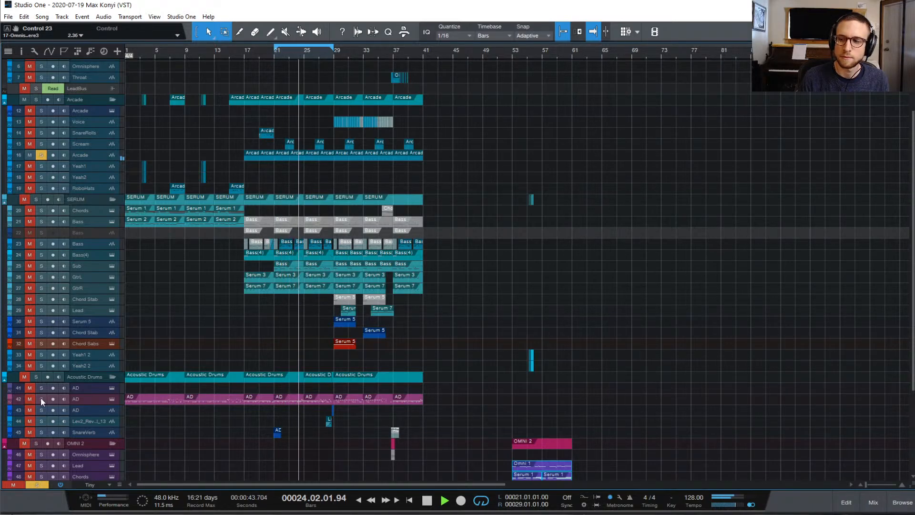
click(40, 398)
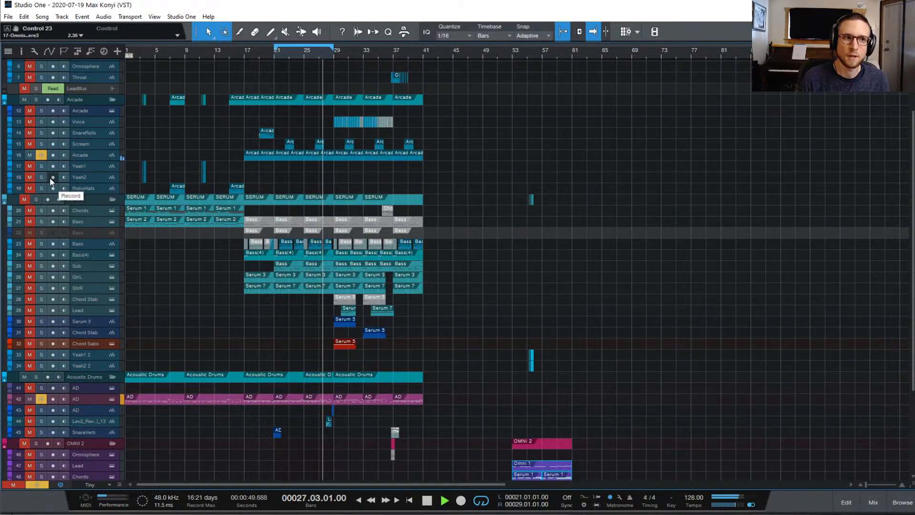
key(space)
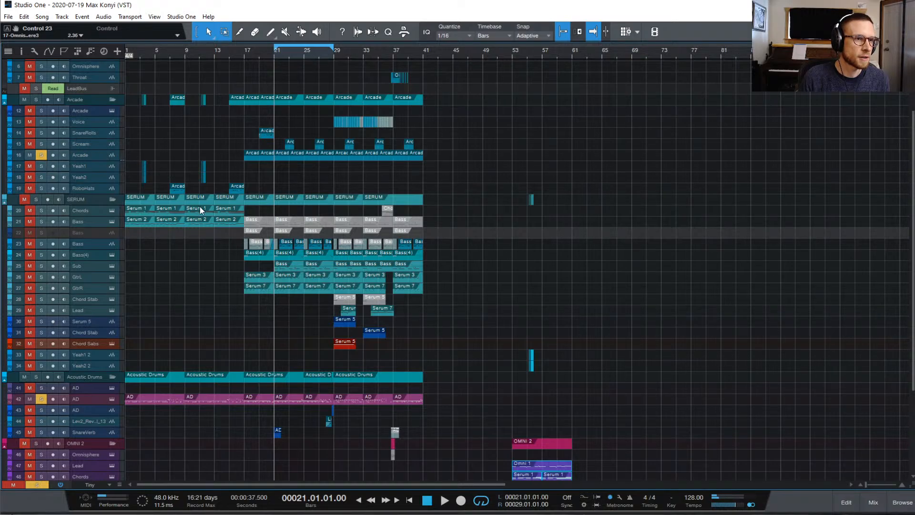
Add Scream track 15 to the soloed drums and Arcade layer, and play them from bar 21 and from bar 22
click(40, 144)
key(space)
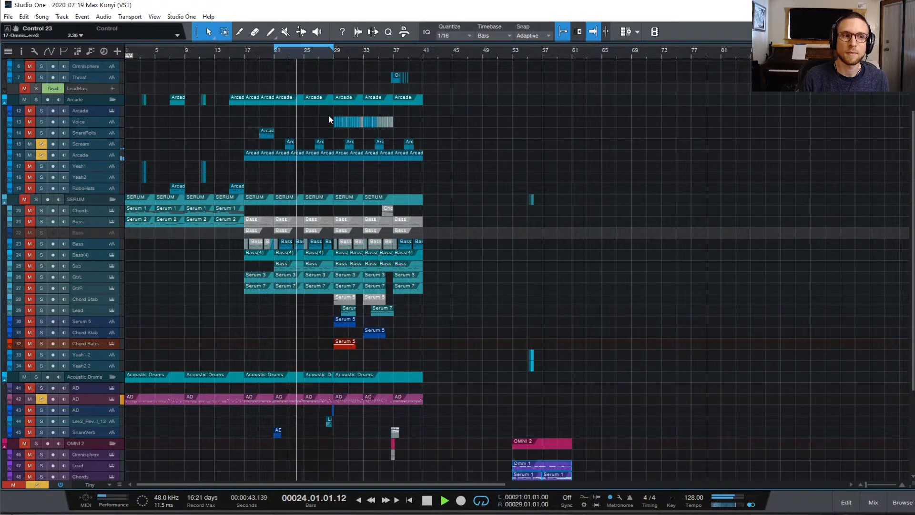
key(space)
click(281, 54)
key(space)
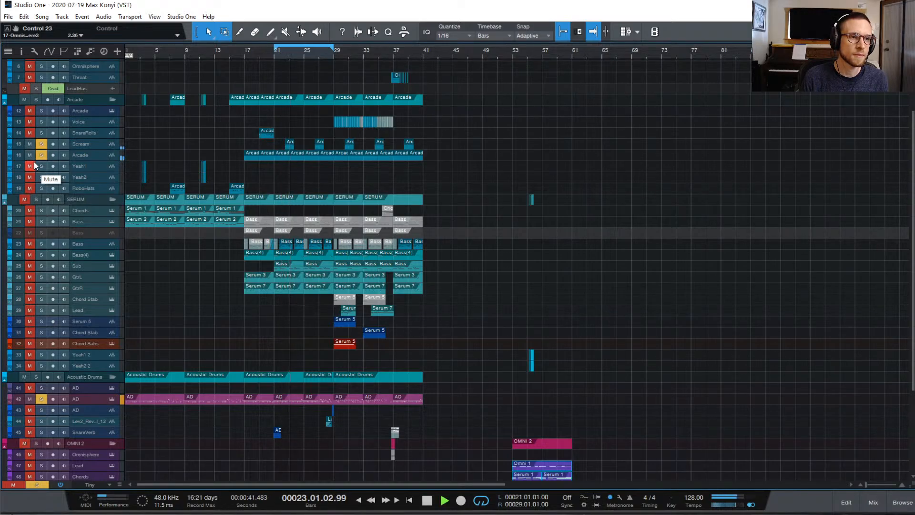
key(space)
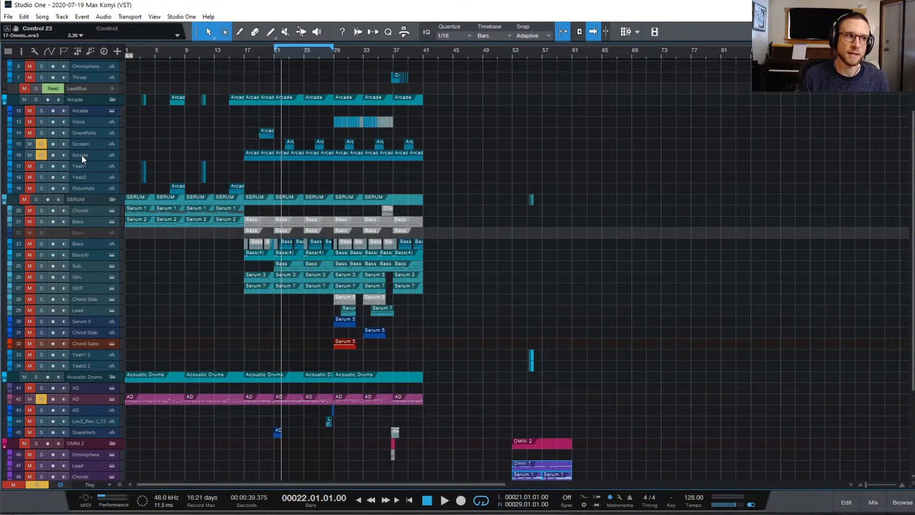
key(space)
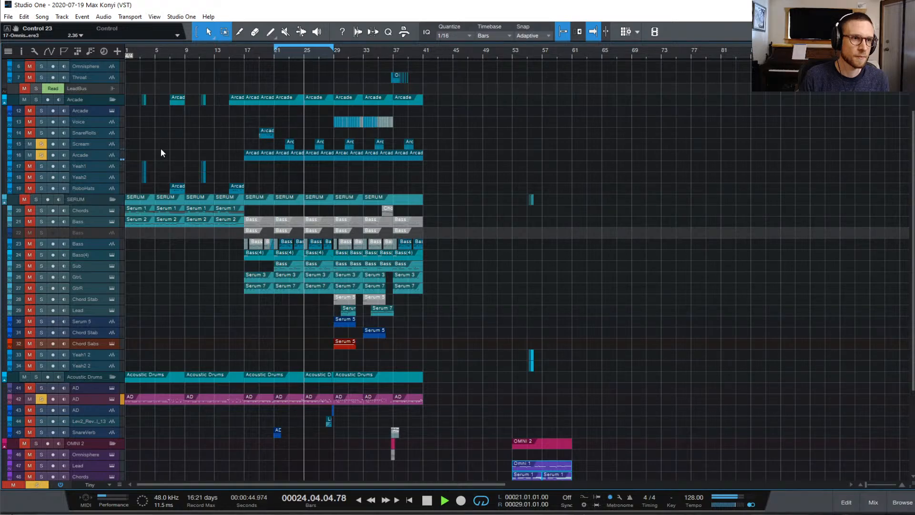
scroll(161, 152, up, 3)
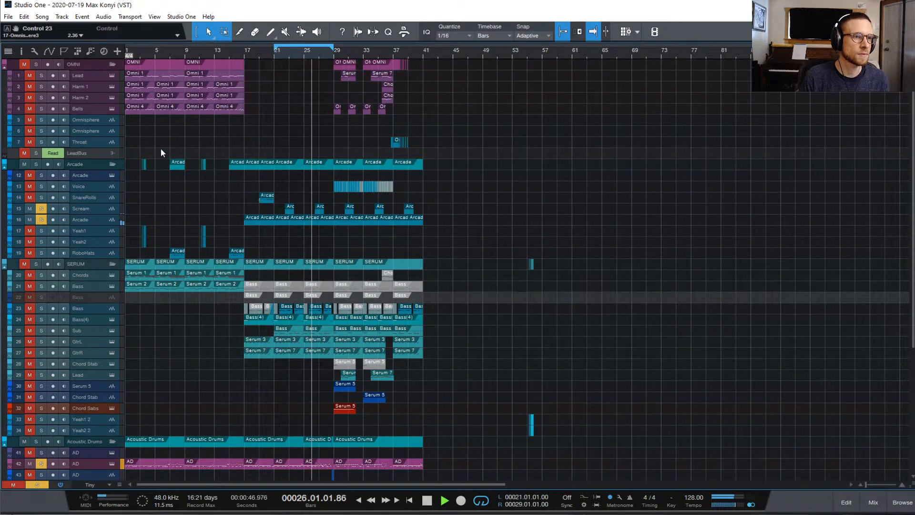
scroll(175, 143, down, 2)
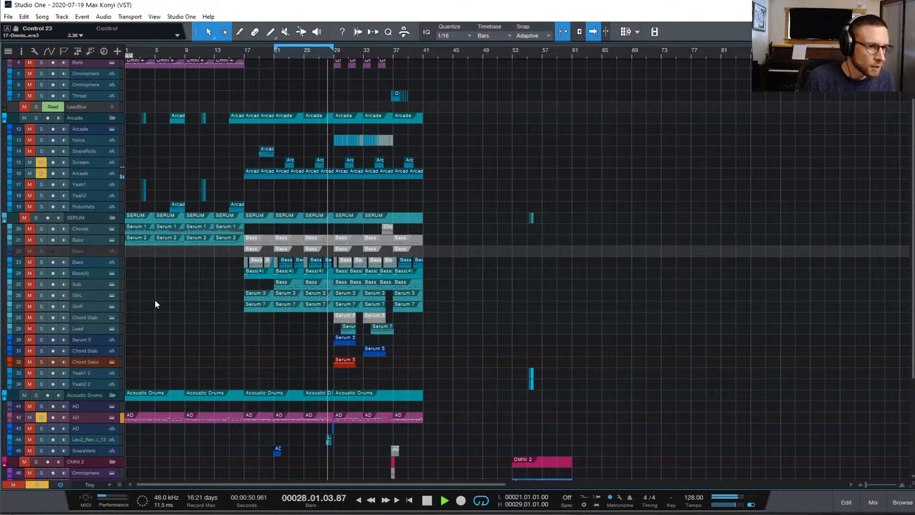
key(space)
Solo the GtrL and GtrR tracks in the SERUM folder and play them with the other soloed layers from bar 21
click(41, 295)
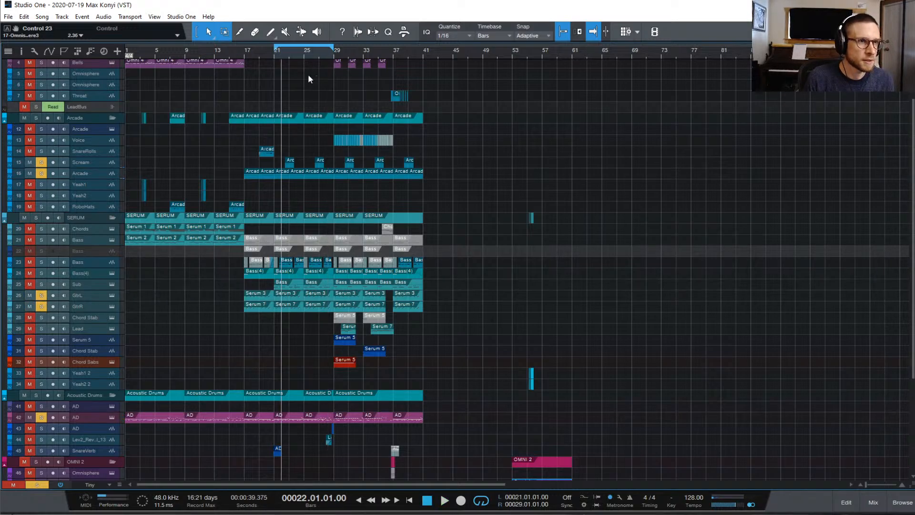
click(273, 53)
key(space)
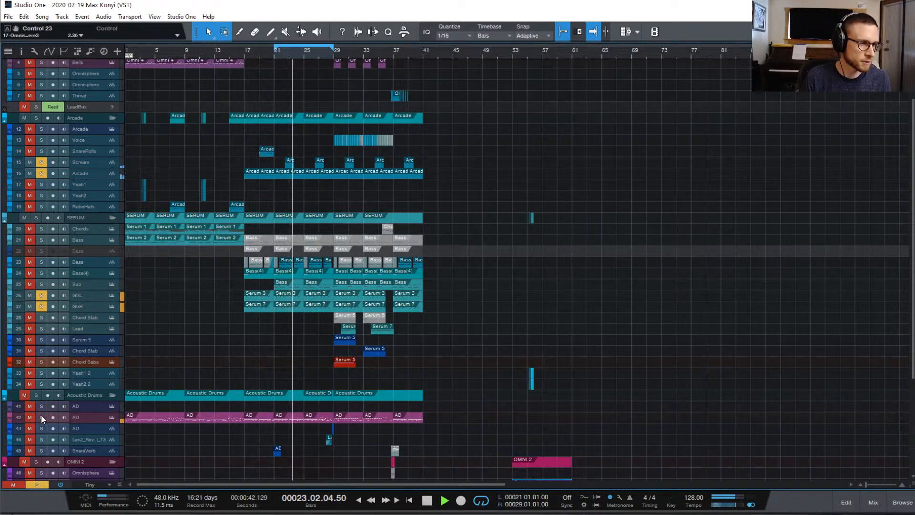
Unsolo AD track 42, Scream track 15 and Arcade track 16, and play GtrL and GtrR alone from bar 21
click(42, 162)
click(42, 172)
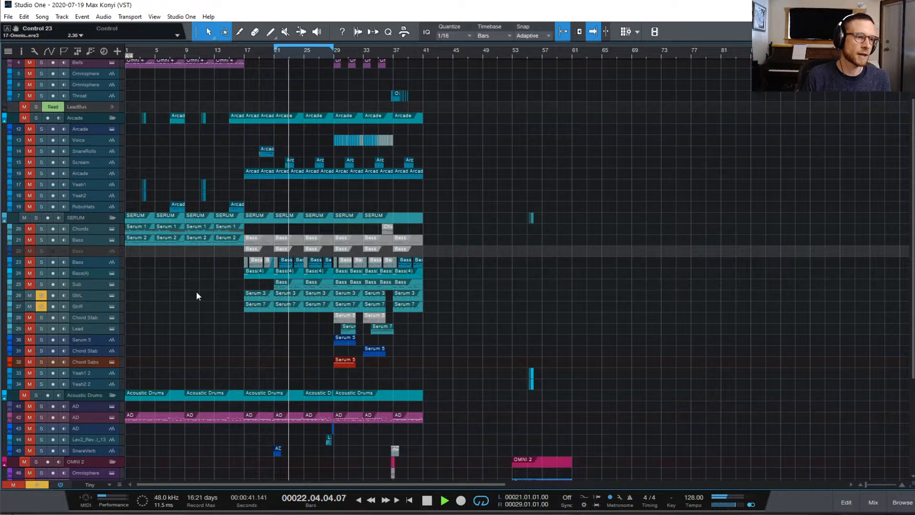
key(space)
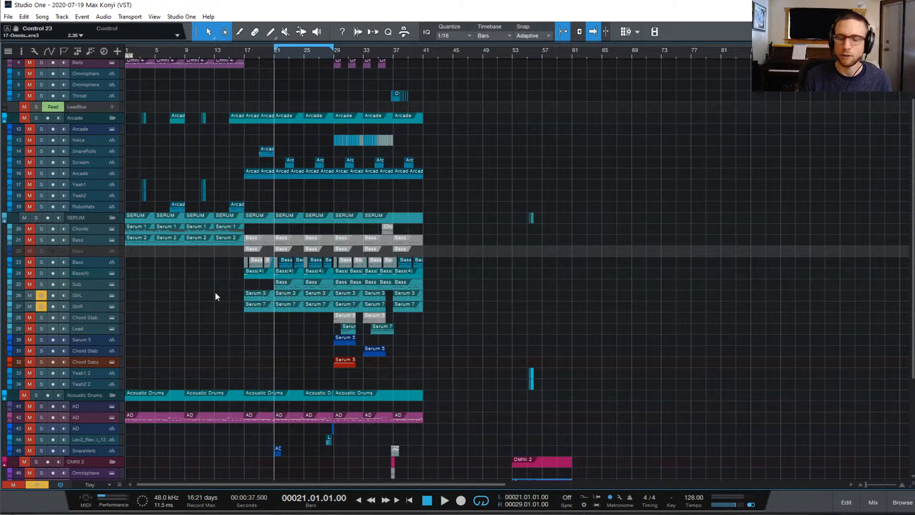
key(space)
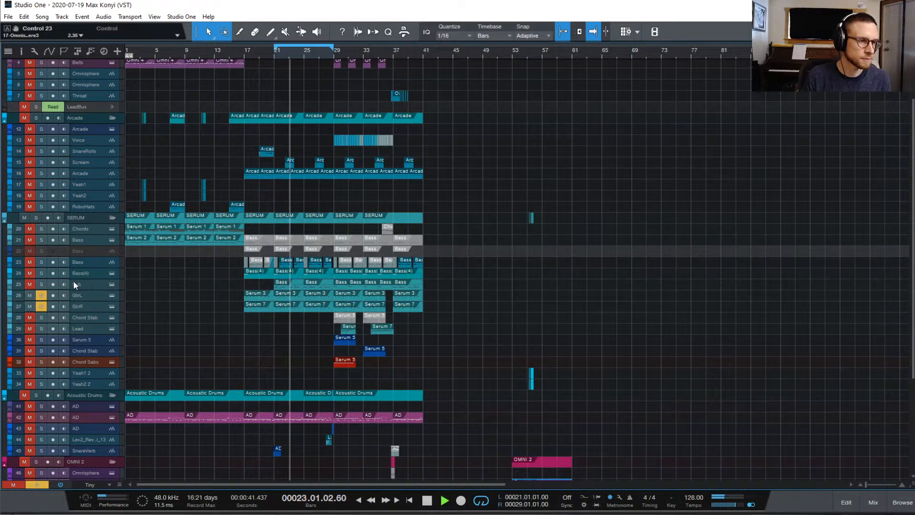
key(space)
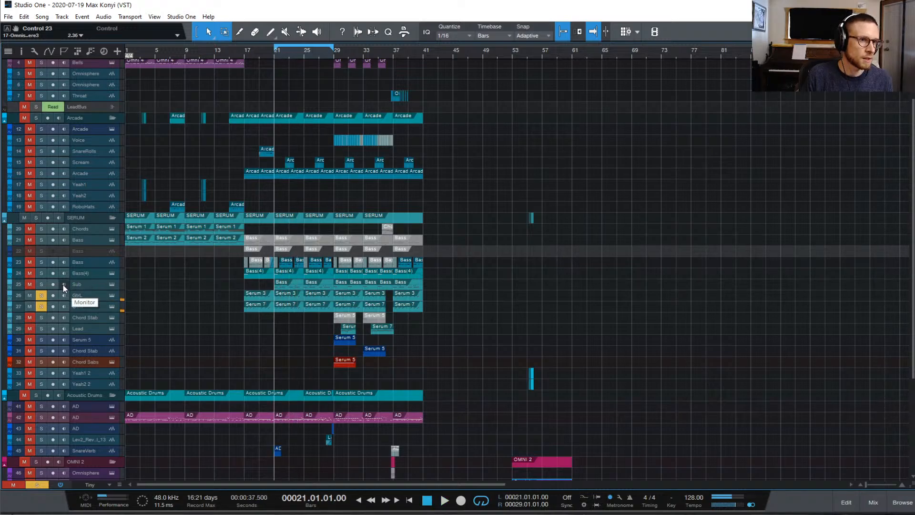
Solo Bass track 23 and Bass(4) track 24 alongside GtrL and GtrR, and play the four tracks from bar 21
scroll(188, 327, down, 3)
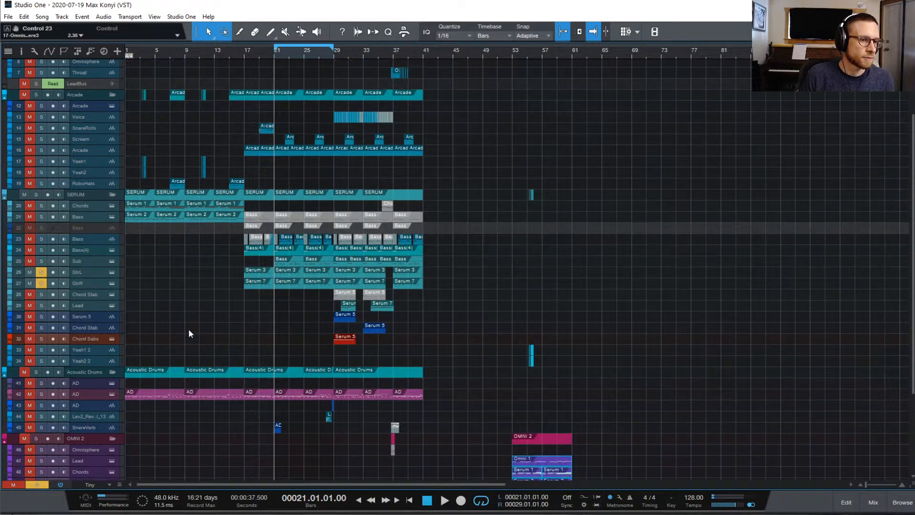
scroll(189, 325, up, 5)
scroll(189, 325, down, 1)
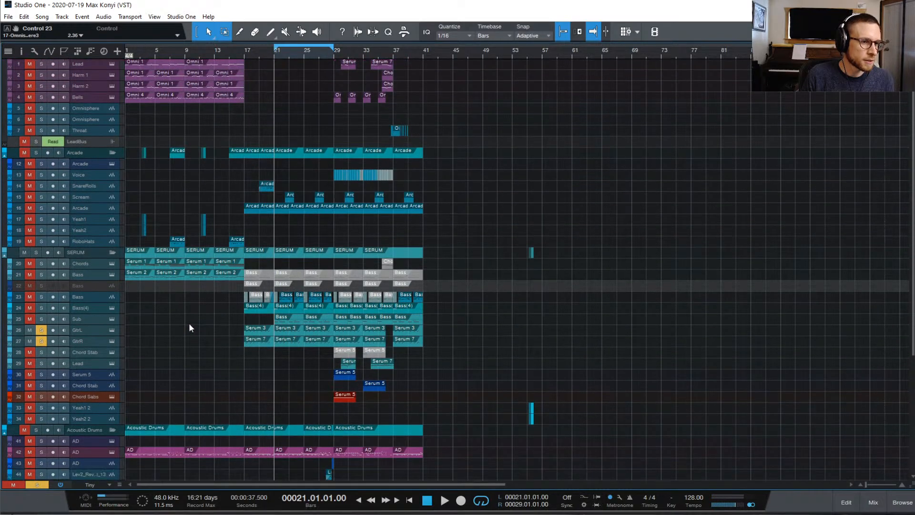
scroll(189, 325, up, 1)
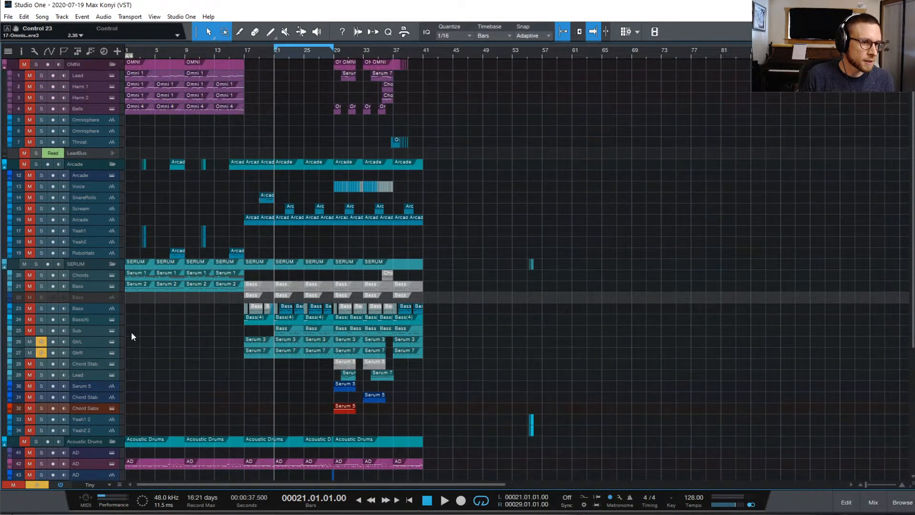
click(39, 318)
click(42, 307)
key(space)
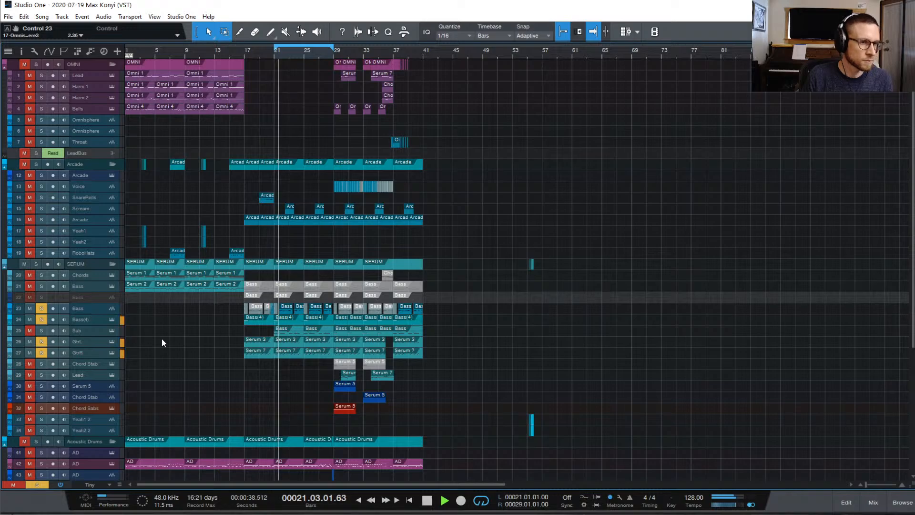
key(space)
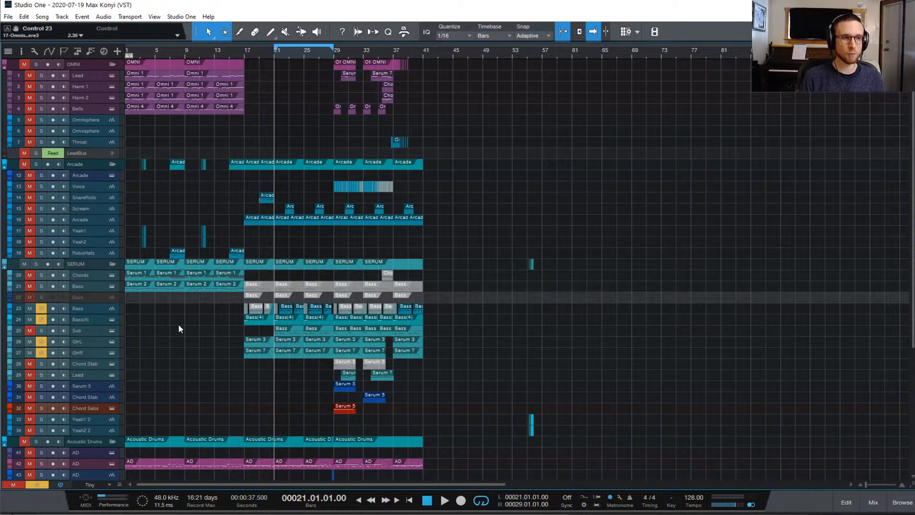
Replay the soloed bass and guitar tracks several times from bar 21 to compare how their parts interact
key(space)
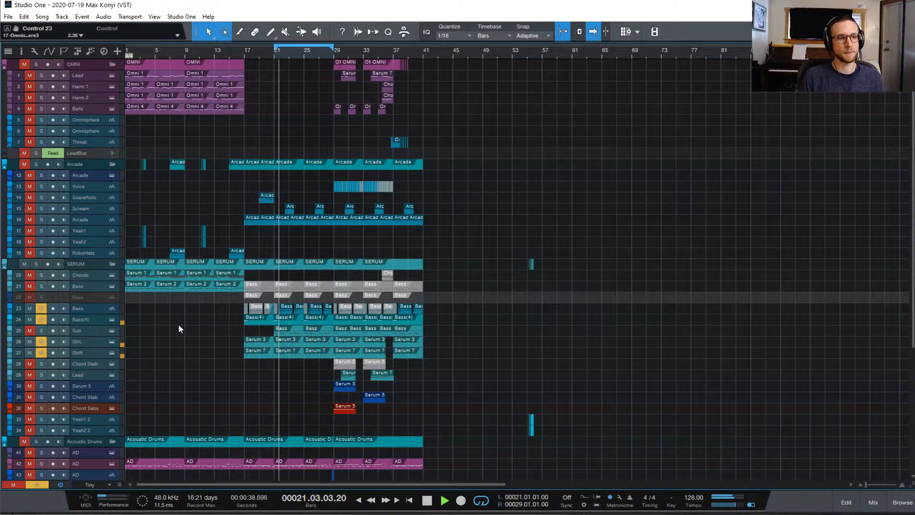
key(space)
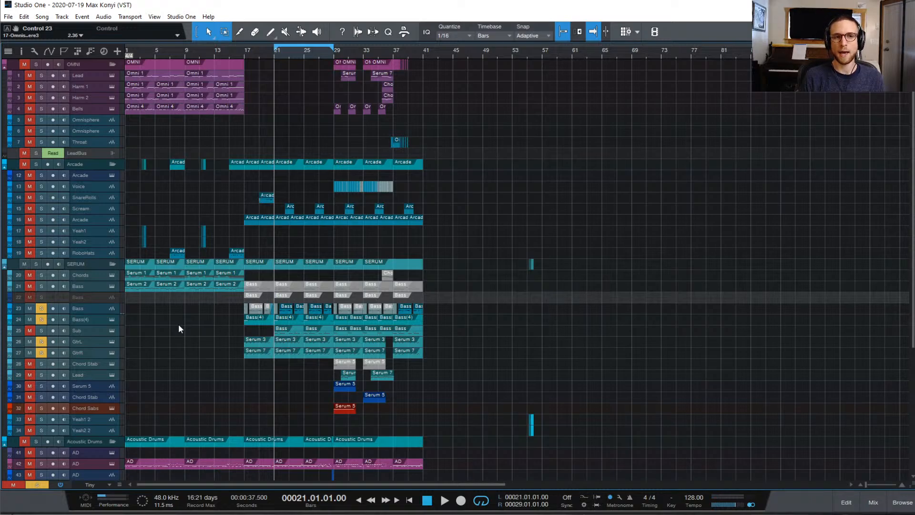
key(space)
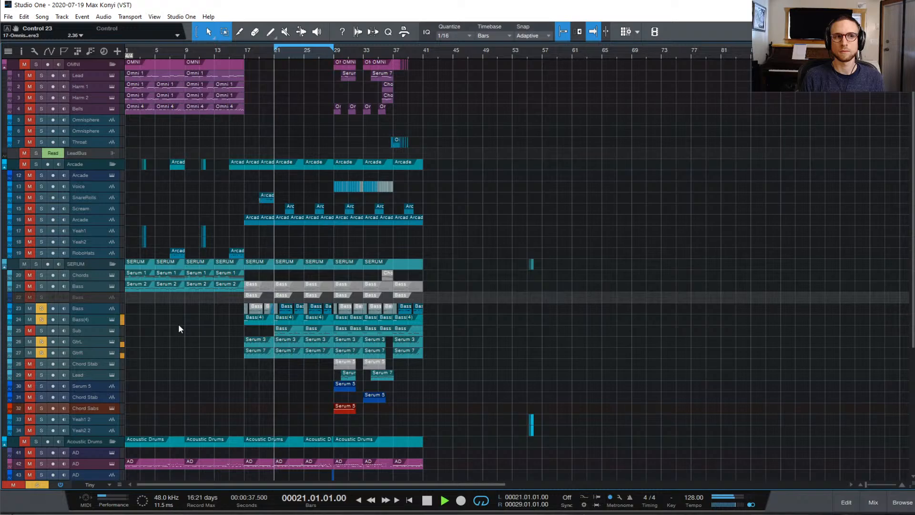
key(space)
key(space)
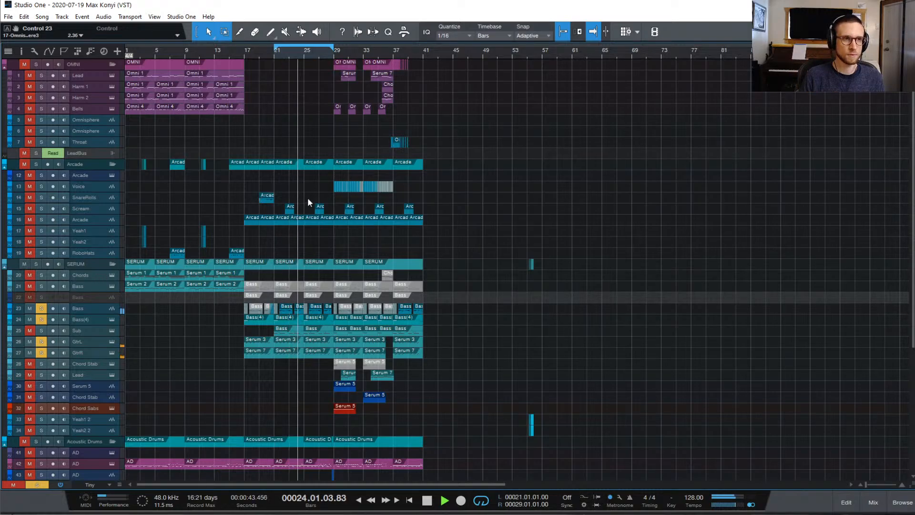
key(space)
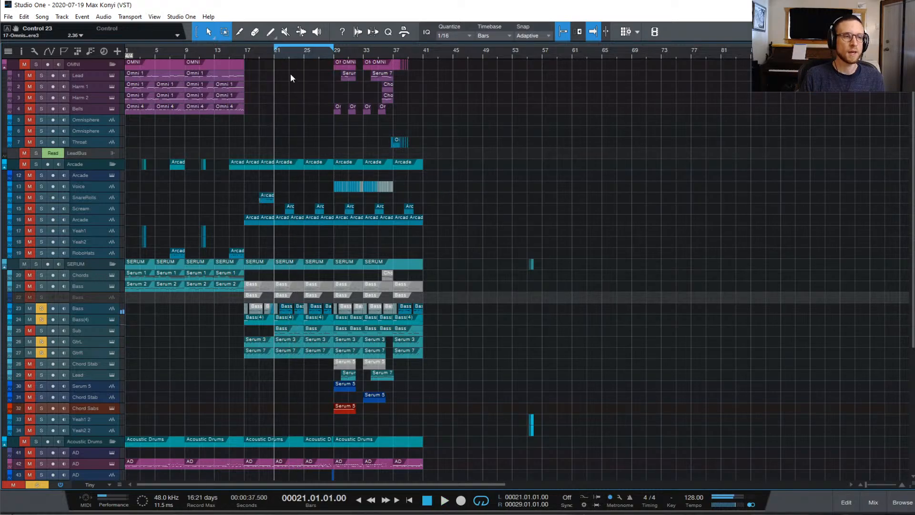
Move the playback start to bar 24 and play the soloed bass and guitar tracks from there twice
click(296, 54)
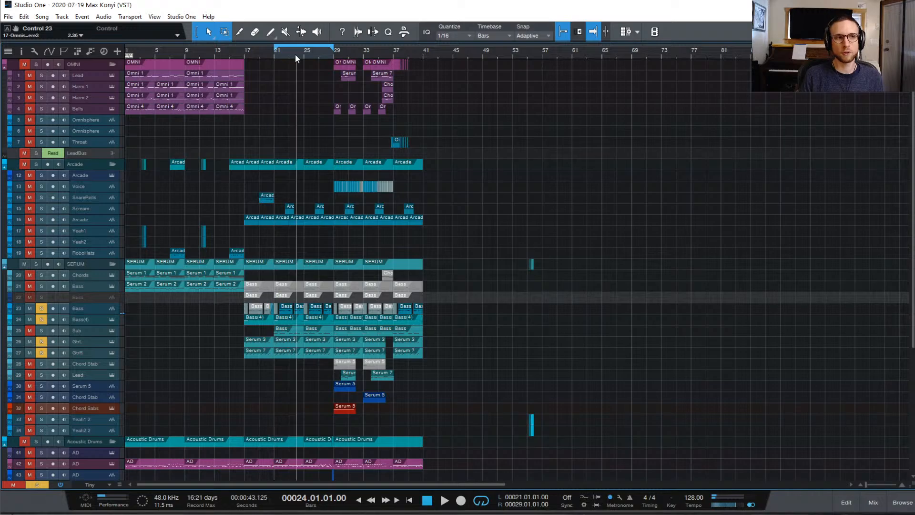
key(space)
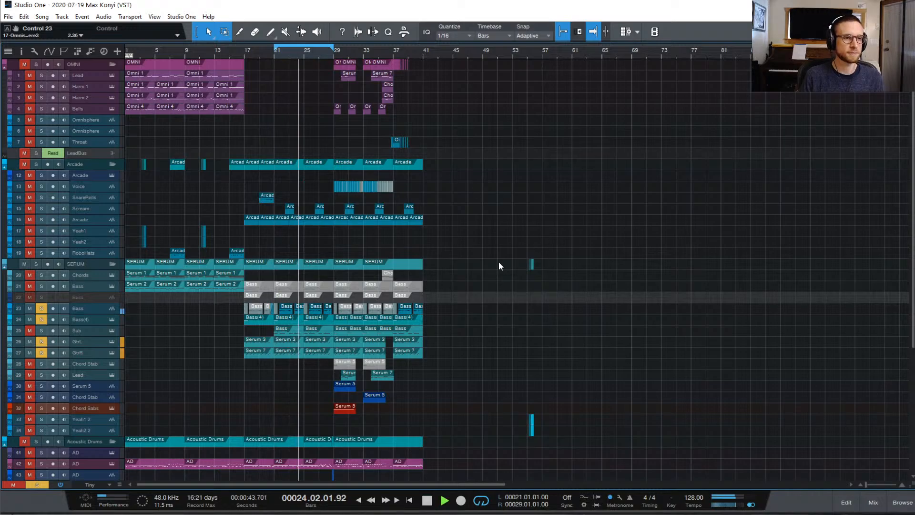
key(space)
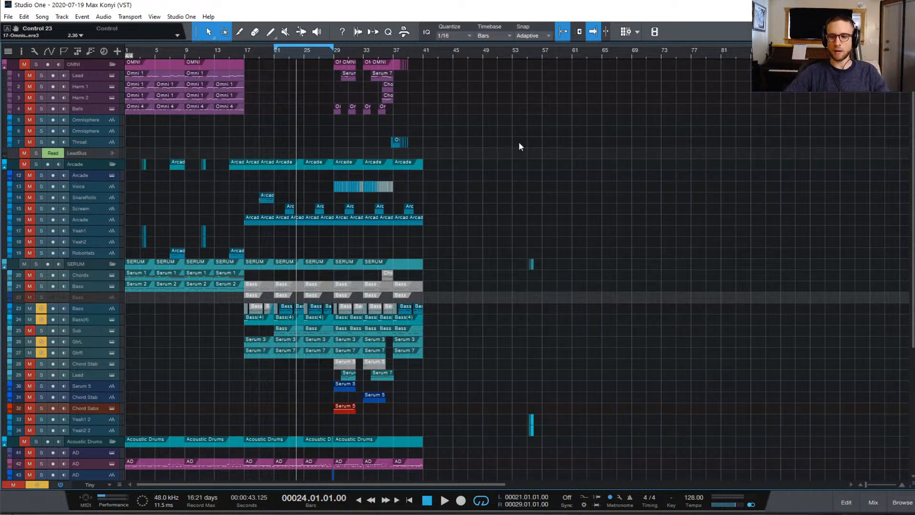
key(space)
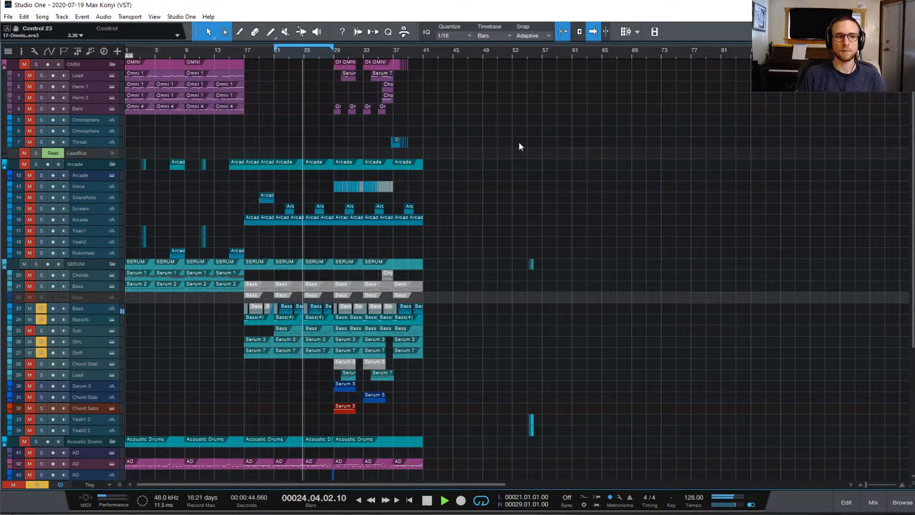
key(space)
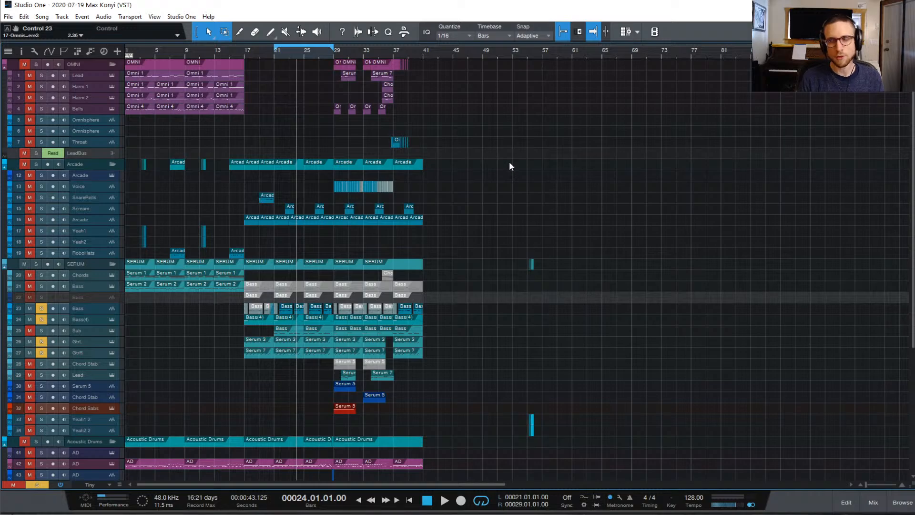
Move the playback start back to bar 21 and play the soloed bass and guitar tracks from there
click(273, 53)
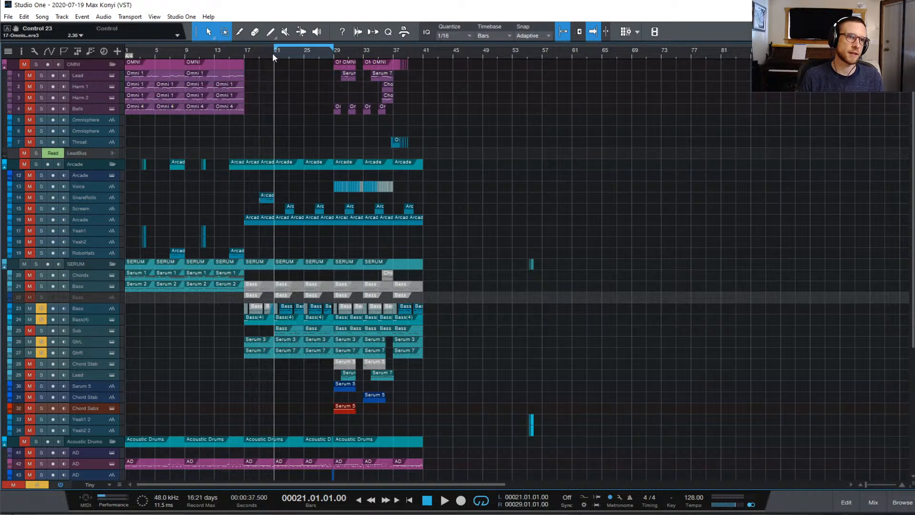
key(space)
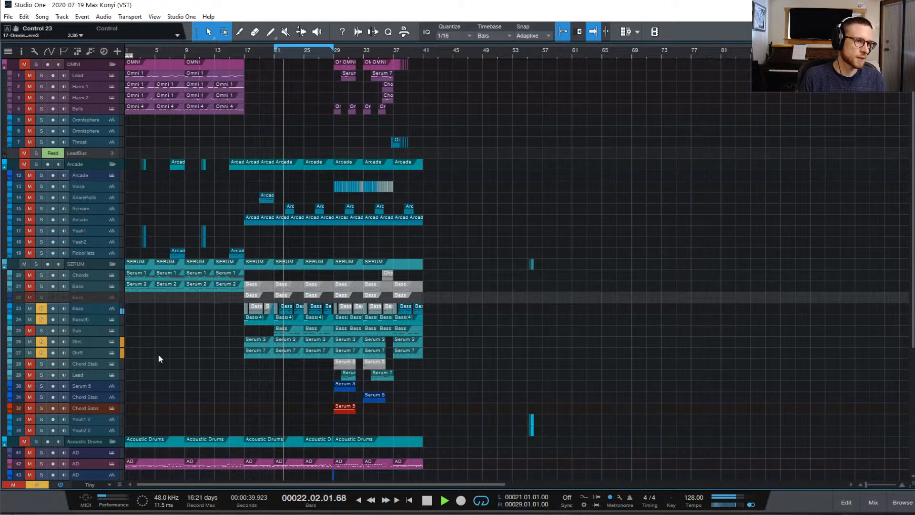
key(space)
Clear all track solos and play the full arrangement from bar 21 without looping, two times
click(42, 485)
key(space)
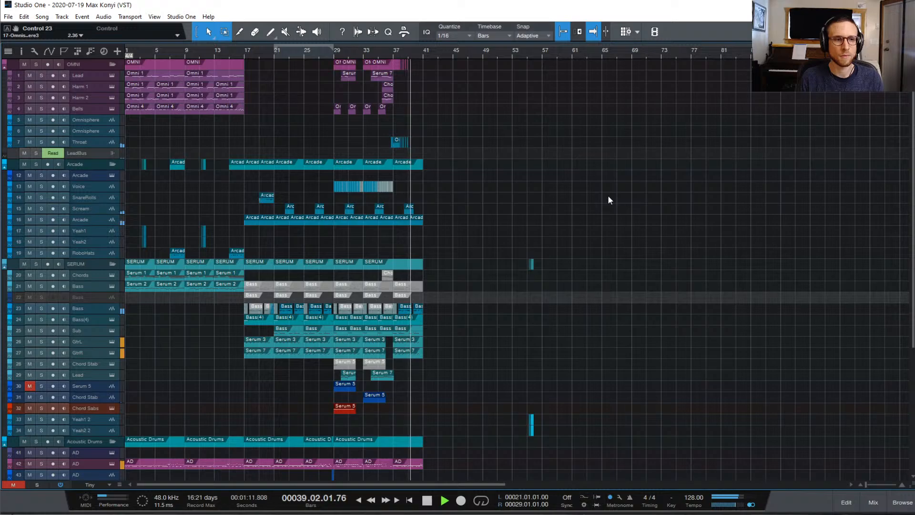
key(space)
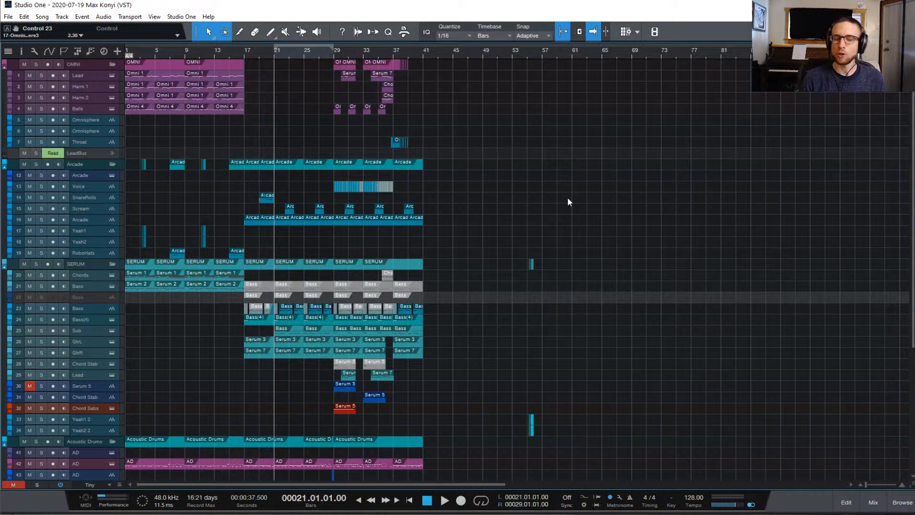
key(space)
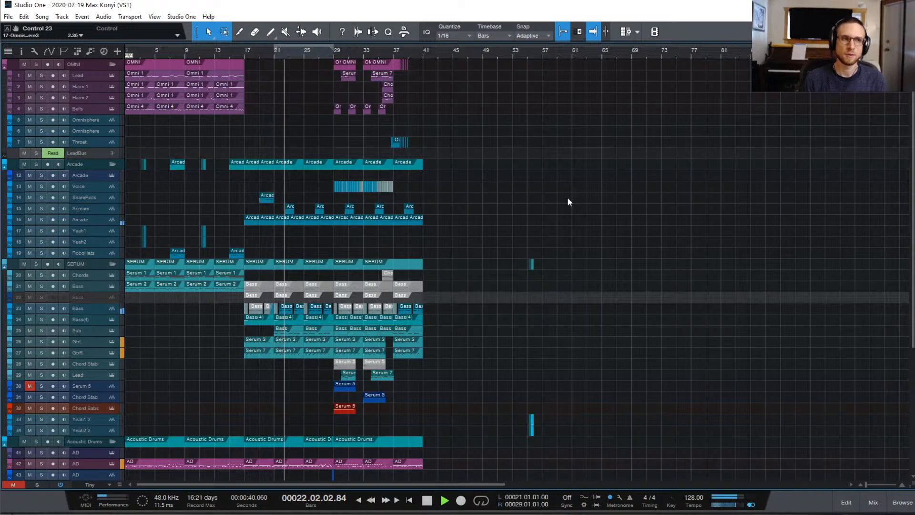
key(space)
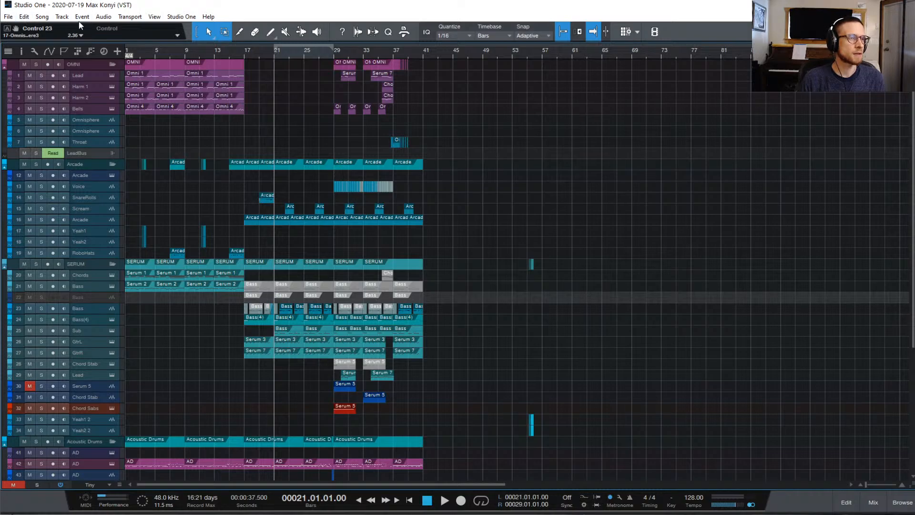
Open the Studio One Installation window, examine the packages under Legacy and Compatibility, and close the window
click(182, 18)
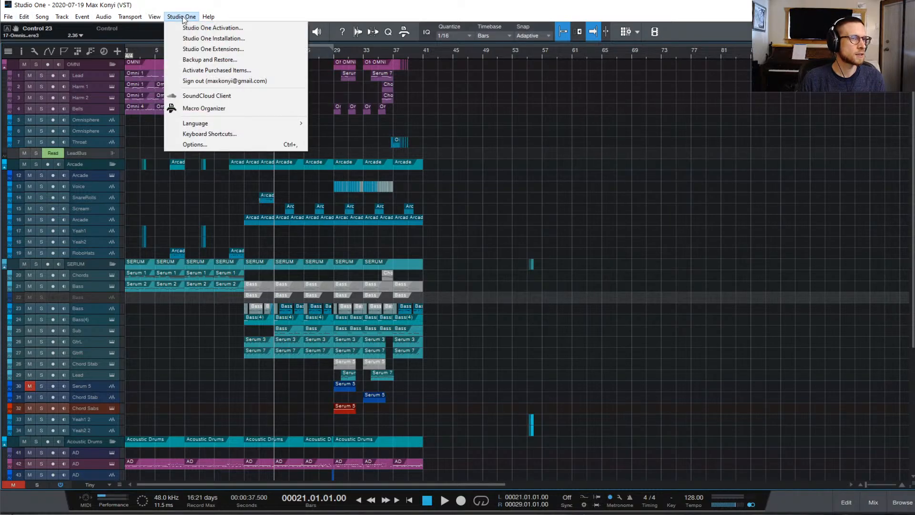
click(220, 39)
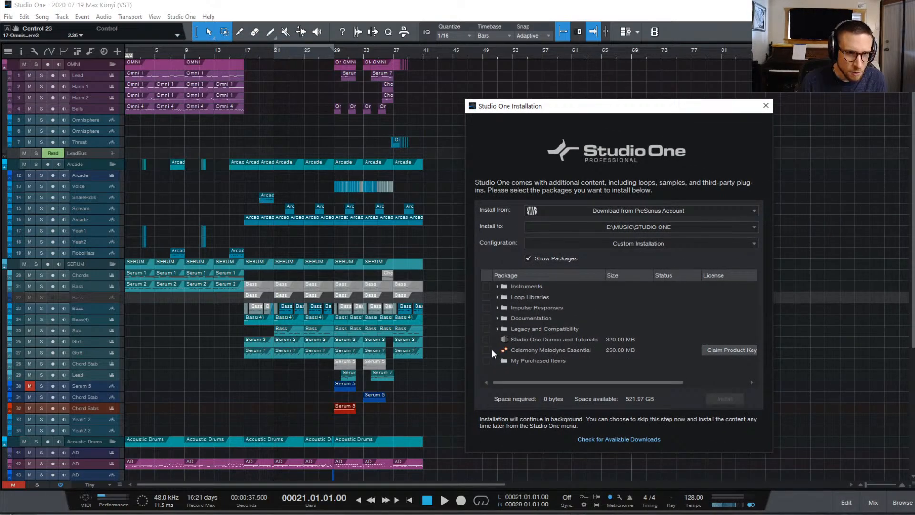
click(497, 329)
scroll(520, 330, down, 2)
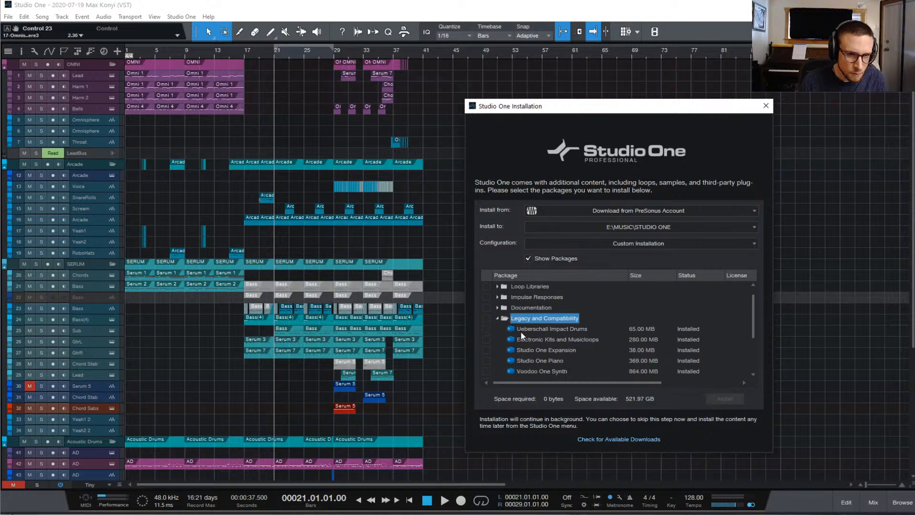
scroll(522, 330, up, 2)
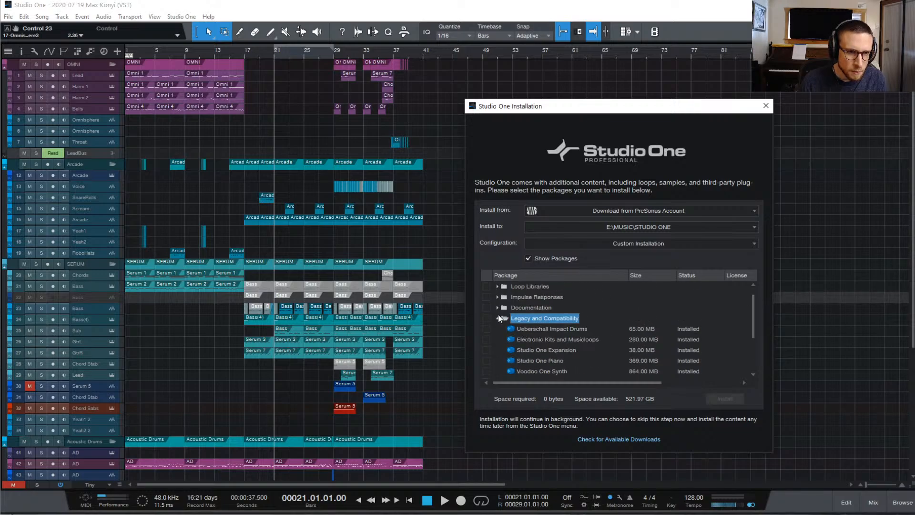
scroll(528, 326, down, 3)
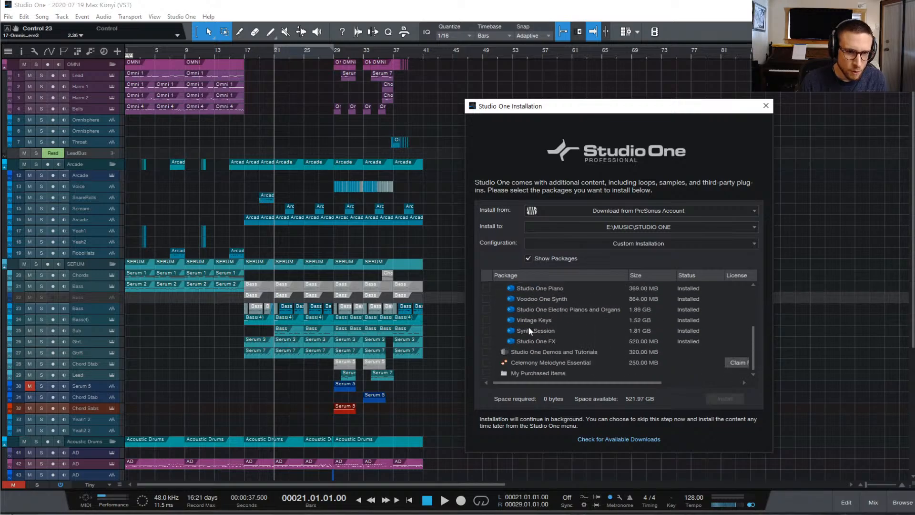
scroll(528, 325, up, 2)
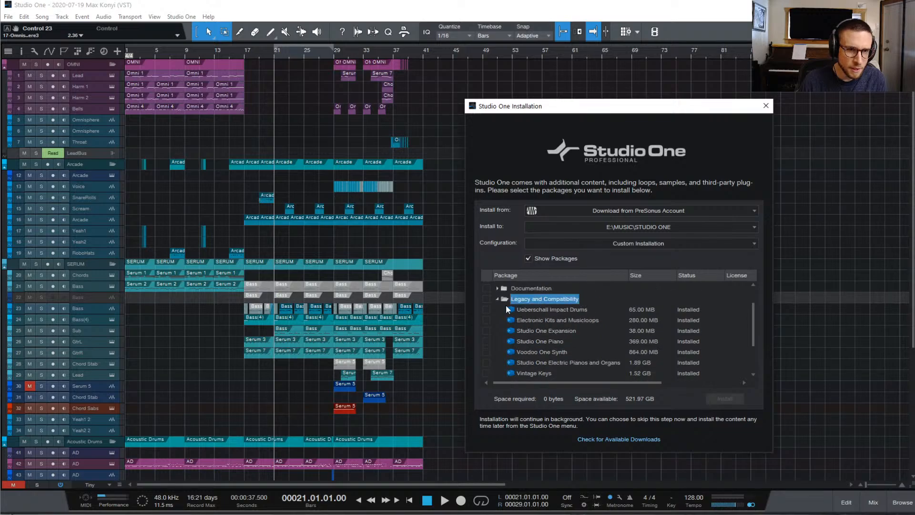
click(498, 299)
scroll(499, 305, up, 1)
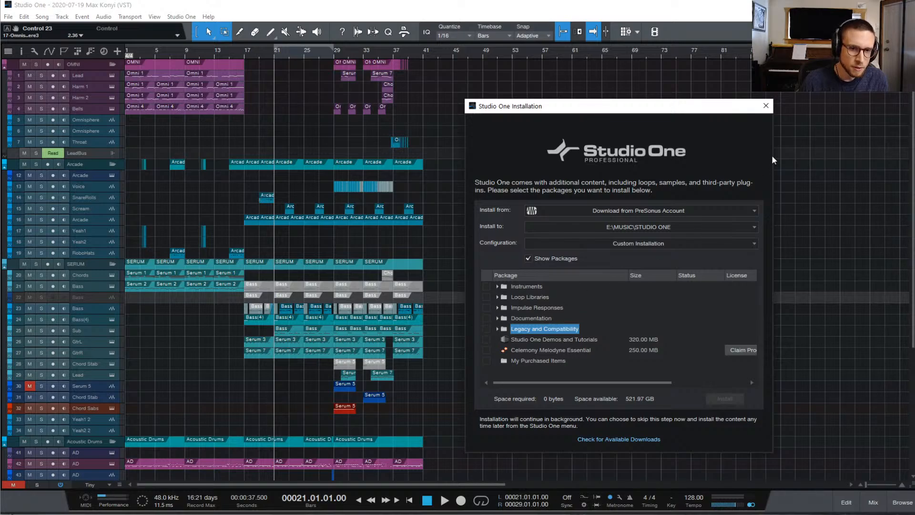
click(765, 105)
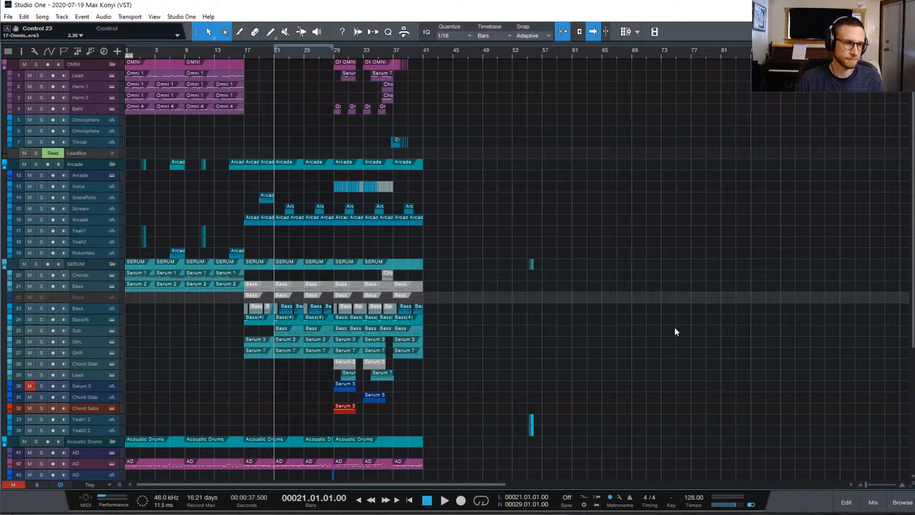
scroll(674, 327, down, 5)
scroll(680, 319, down, 4)
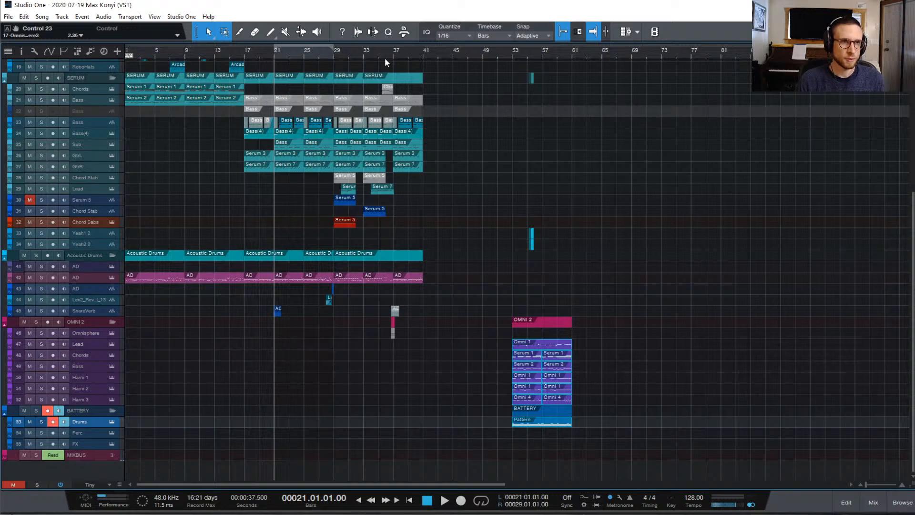
click(394, 53)
scroll(699, 292, up, 9)
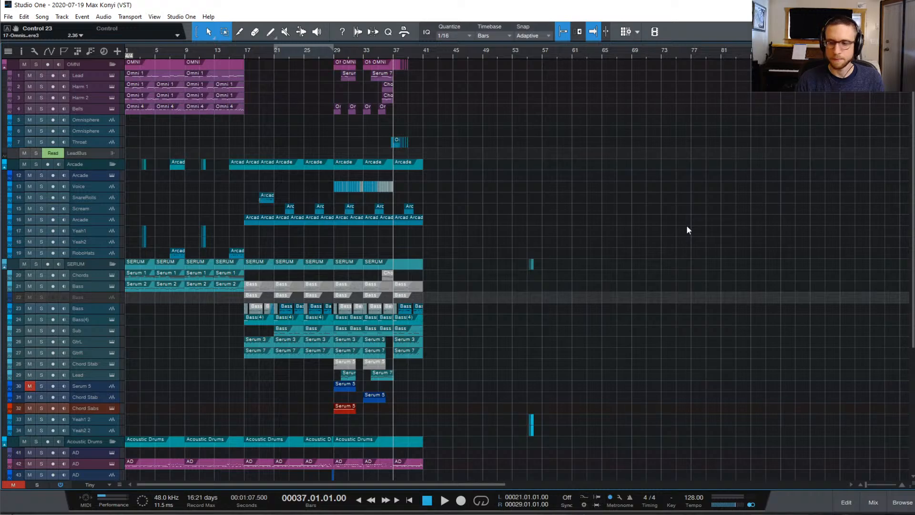
Return the playback position to bar 1 and play the full arrangement's opening section
key(Home)
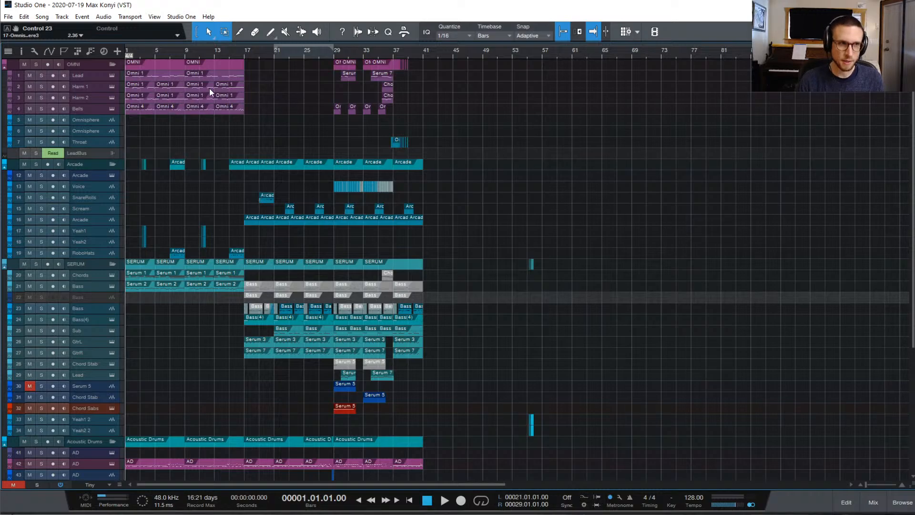
key(space)
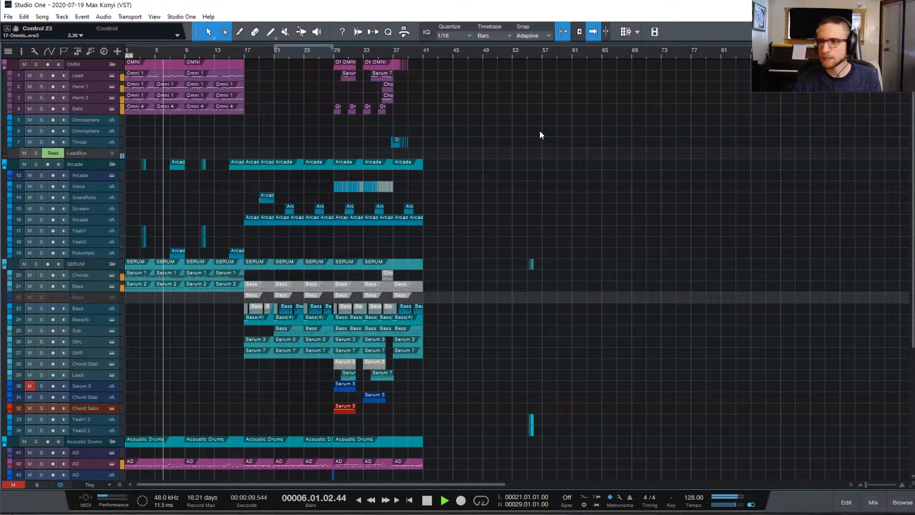
key(space)
Set the loop range to bars 53 to 61 and play the OMNI 2 and BATTERY sketch
scroll(587, 230, down, 6)
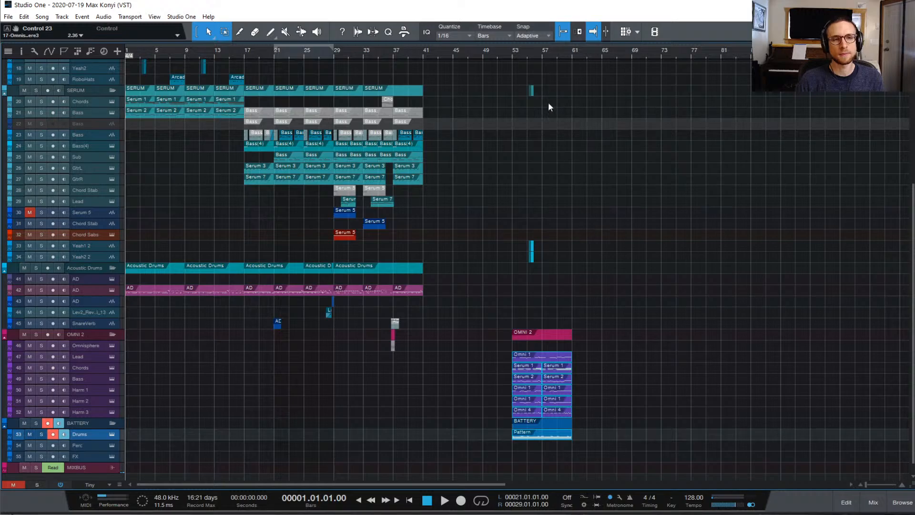
click(513, 53)
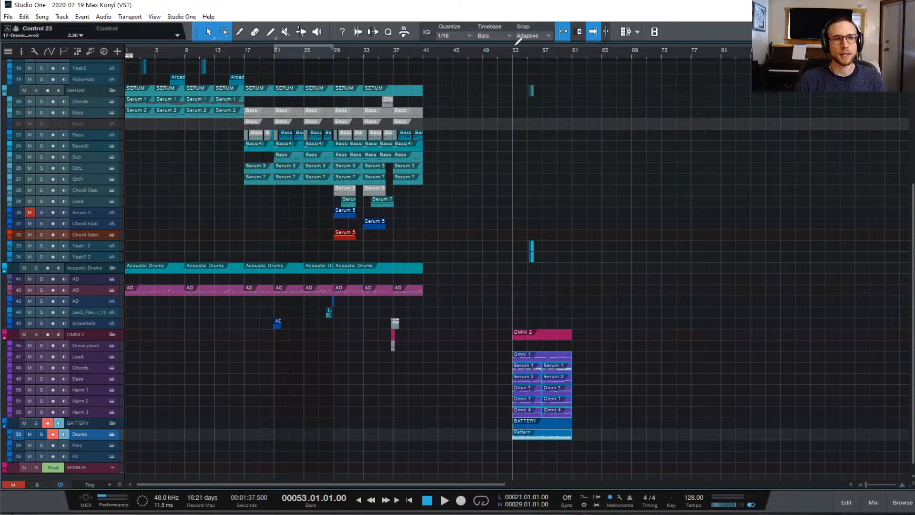
drag(514, 44, 572, 45)
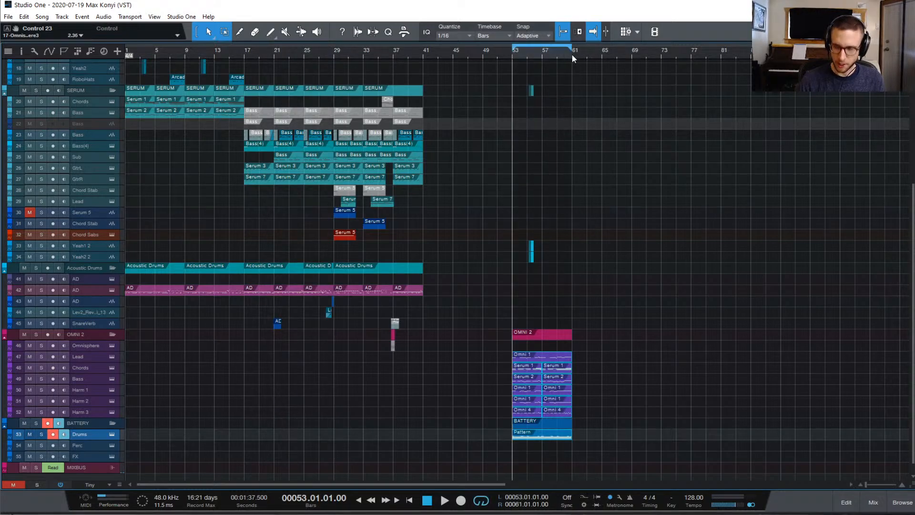
key(space)
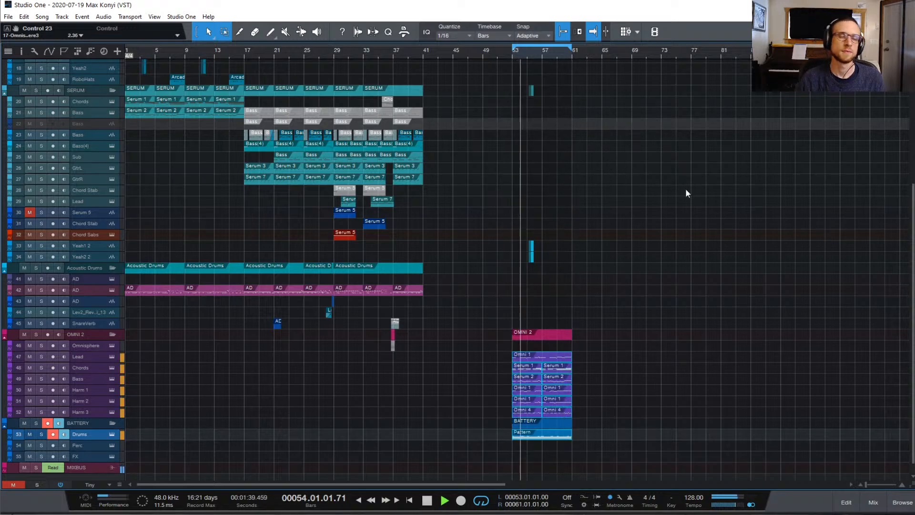
key(space)
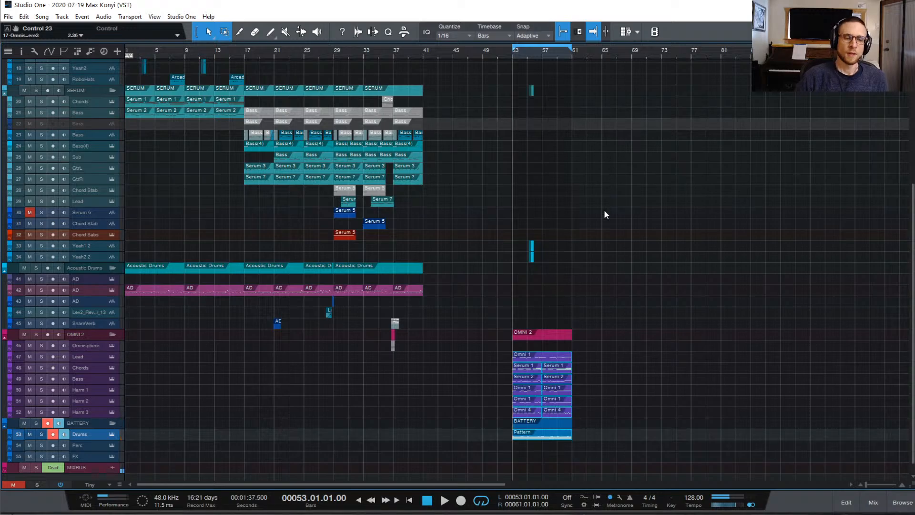
Look over the arrangement's full track list and briefly replay the sketch from bar 53
scroll(601, 242, down, 1)
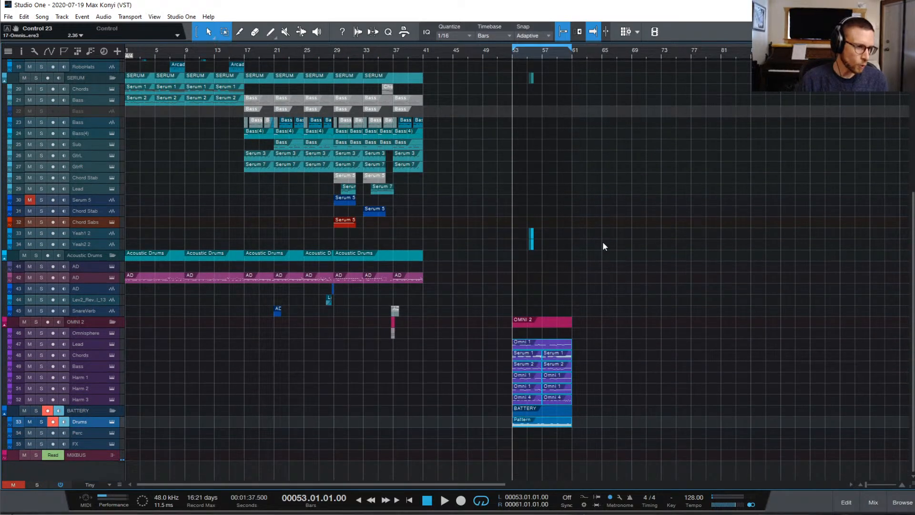
scroll(603, 237, up, 6)
scroll(602, 236, down, 6)
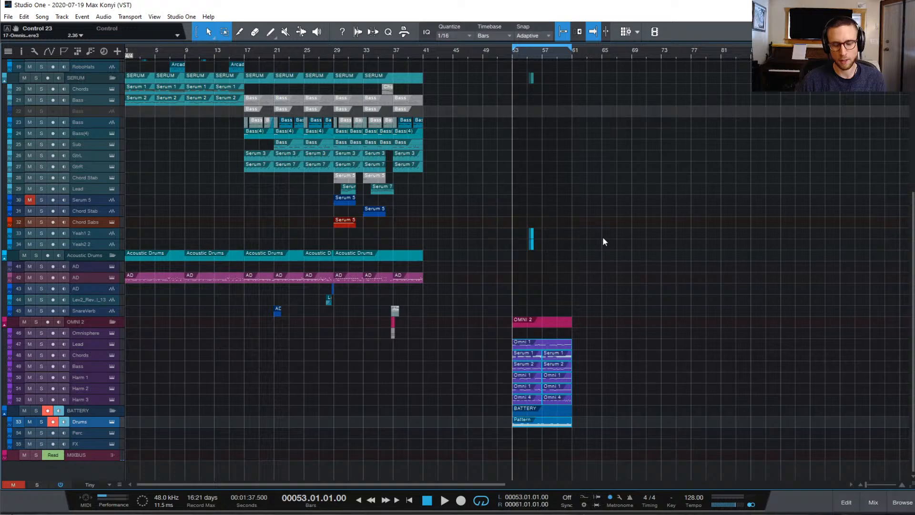
scroll(602, 236, up, 2)
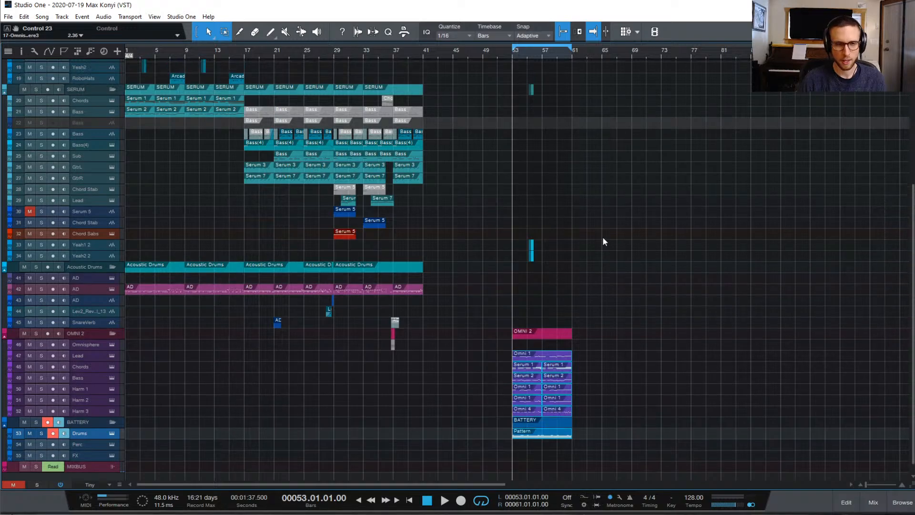
scroll(603, 238, down, 2)
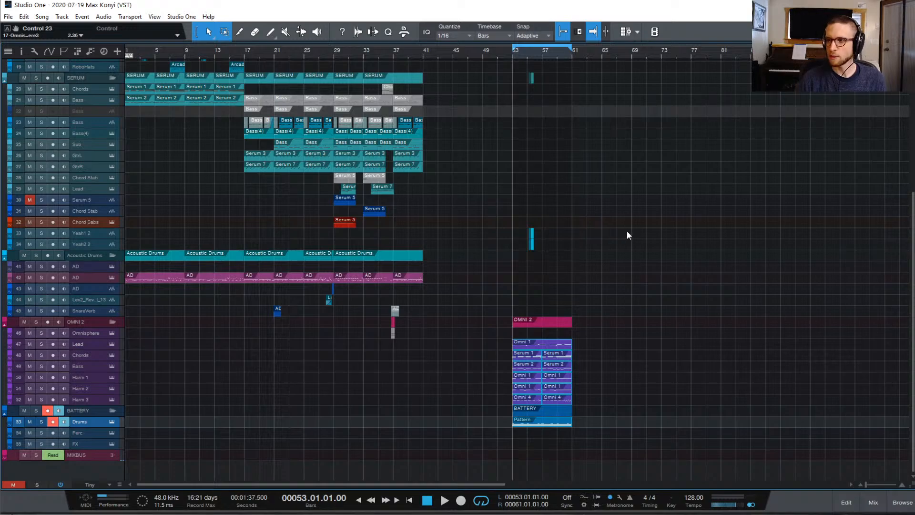
scroll(316, 222, up, 6)
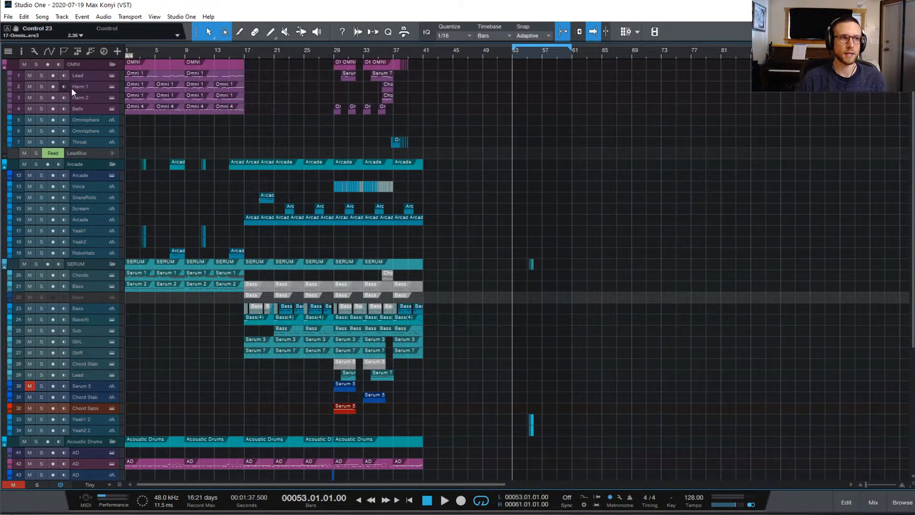
key(space)
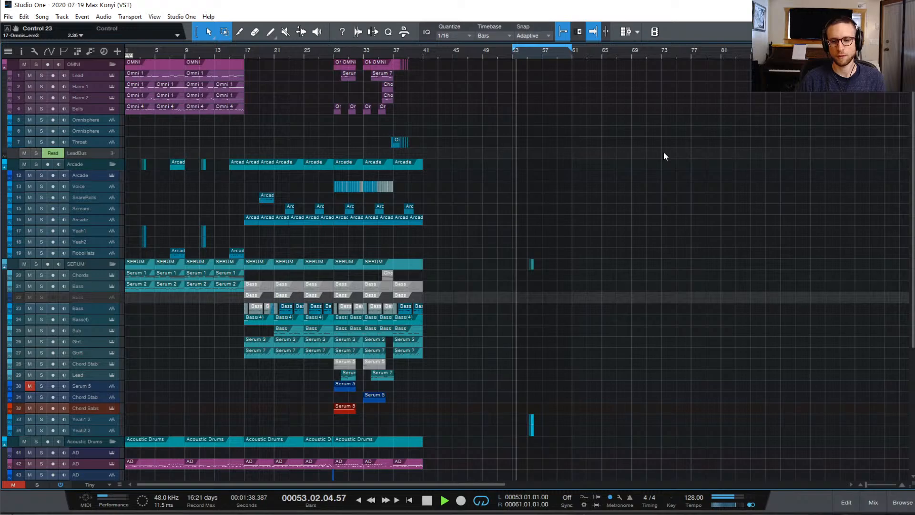
key(space)
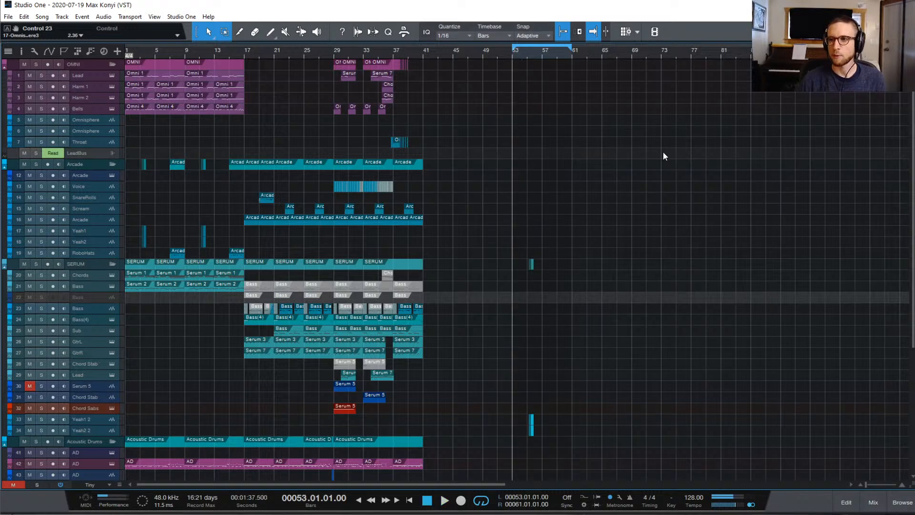
Compare the OMNI 2 and BATTERY sketch at bars 53 to 61 with the developed arrangement in bars 1 to 41
scroll(676, 334, down, 4)
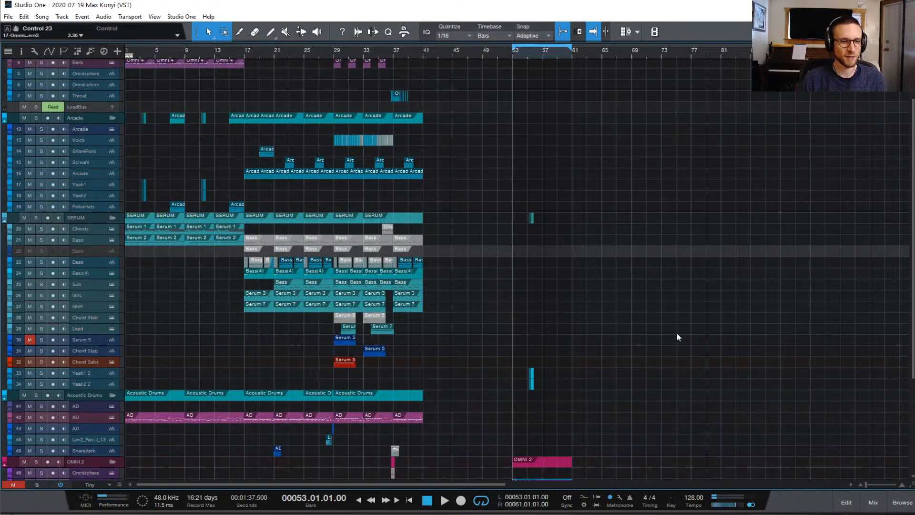
scroll(677, 334, down, 4)
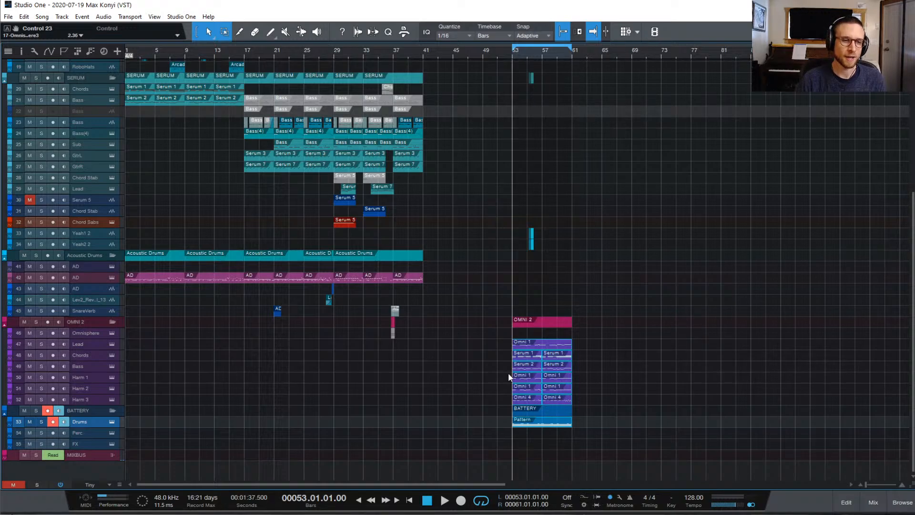
scroll(527, 353, up, 6)
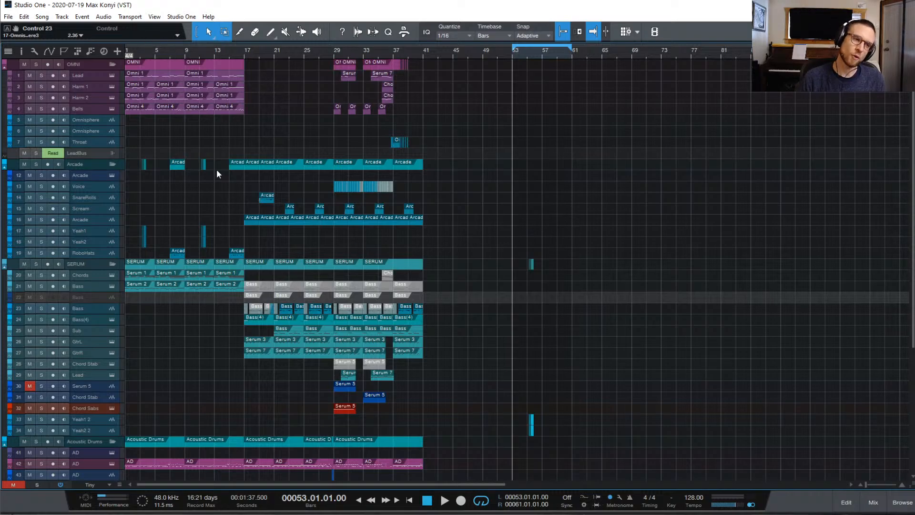
scroll(516, 213, down, 10)
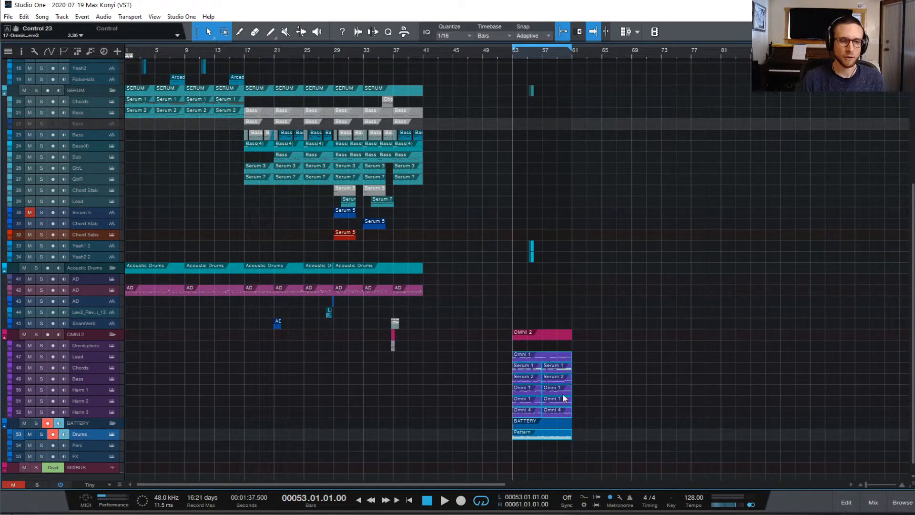
scroll(648, 374, down, 1)
drag(594, 426, 498, 25)
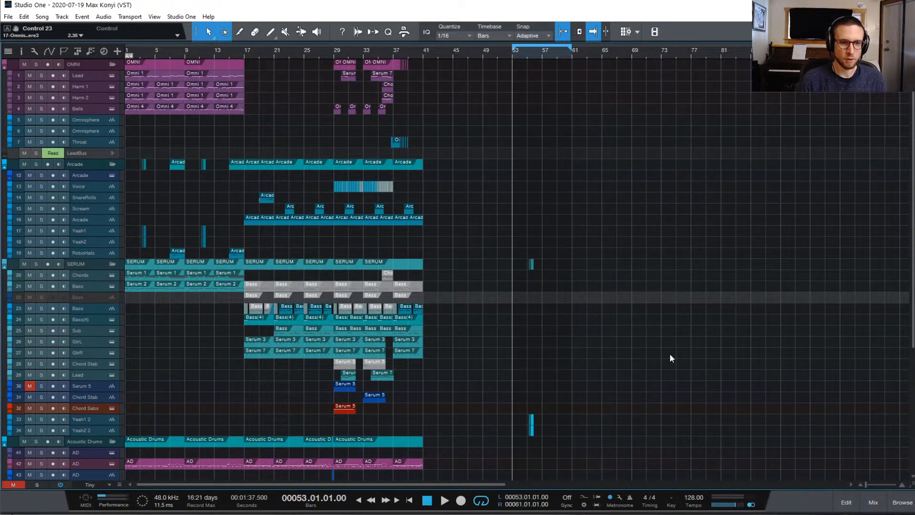
Duplicate the OMNI 2 and BATTERY sketch to bars 65 to 73, loop that range and place the playback position at bar 65
scroll(667, 374, down, 15)
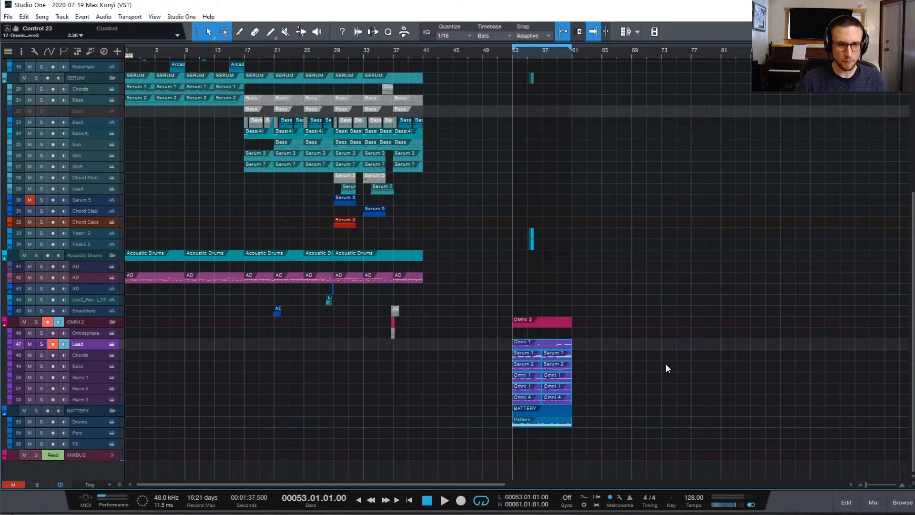
key(d)
drag(599, 421, 628, 424)
key(p)
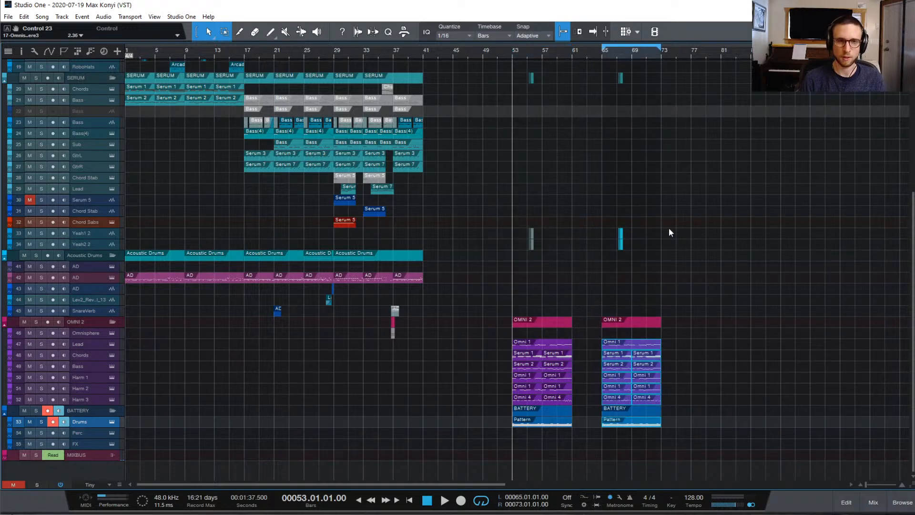
key(l)
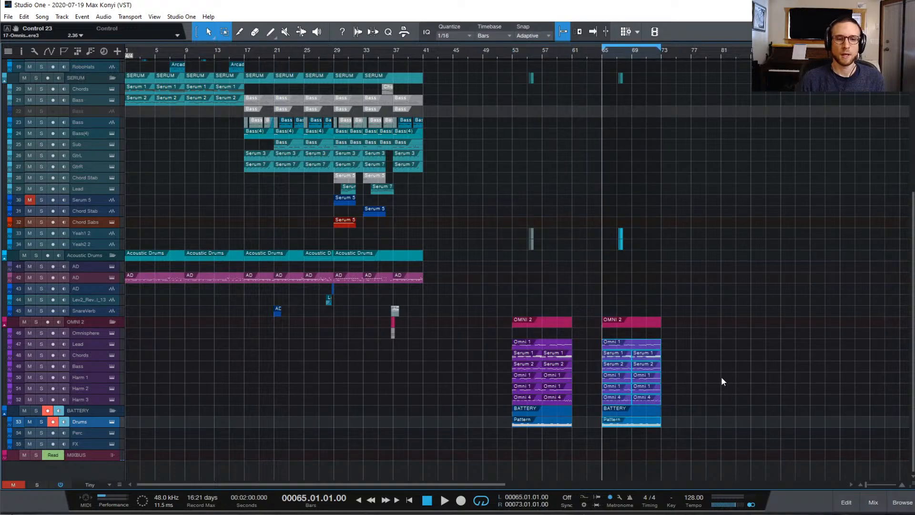
click(695, 396)
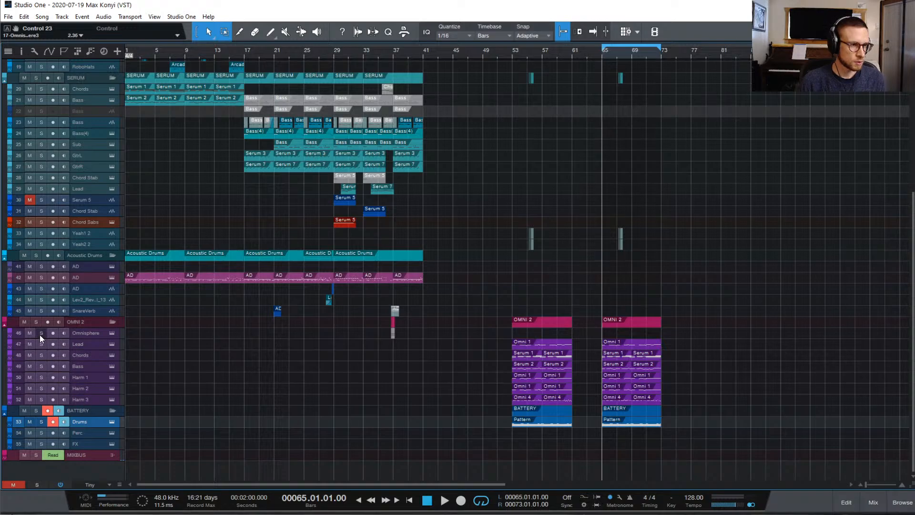
Solo the OMNI 2 tracks, play from bar 65, and unsolo Harm 3, Harm 2, Harm 1 and Bass during playback
drag(39, 334, 37, 396)
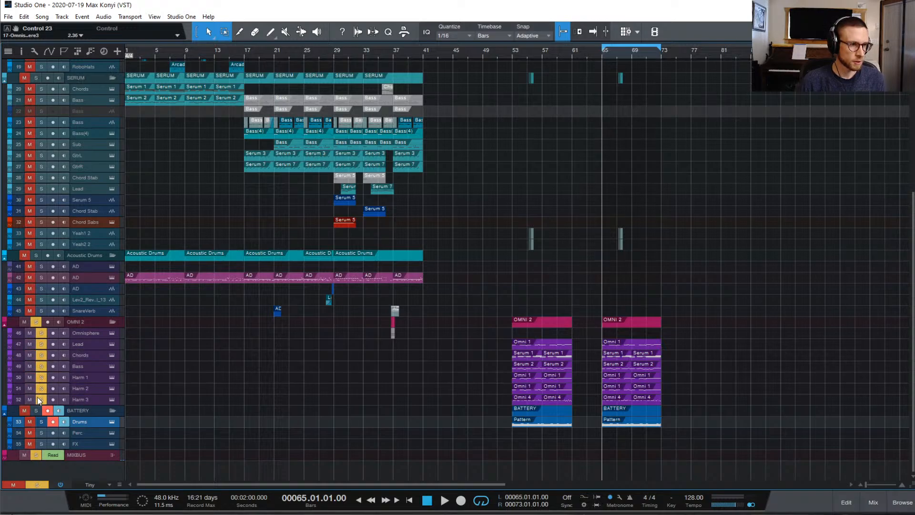
key(space)
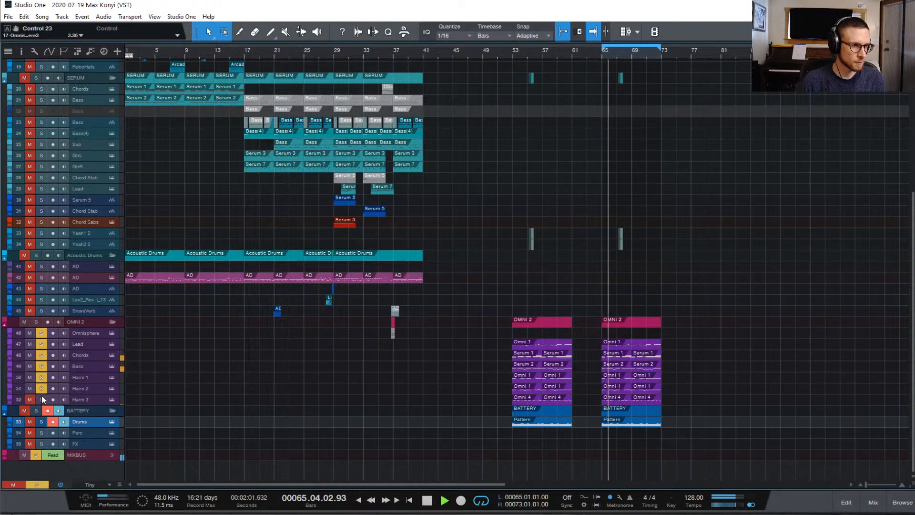
click(42, 388)
click(42, 378)
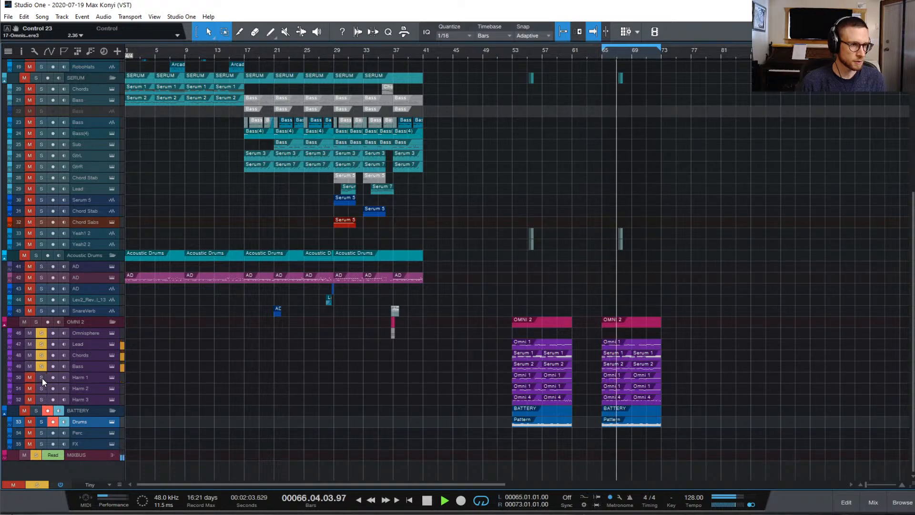
click(42, 366)
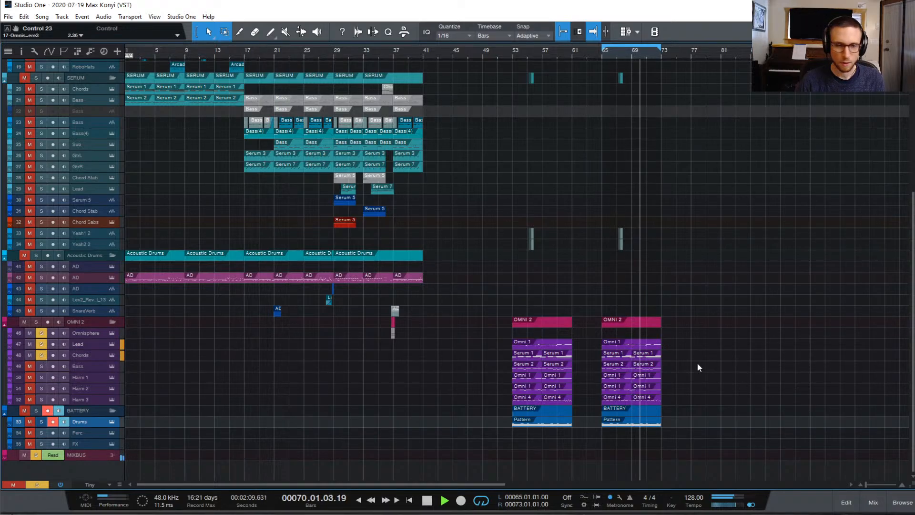
key(space)
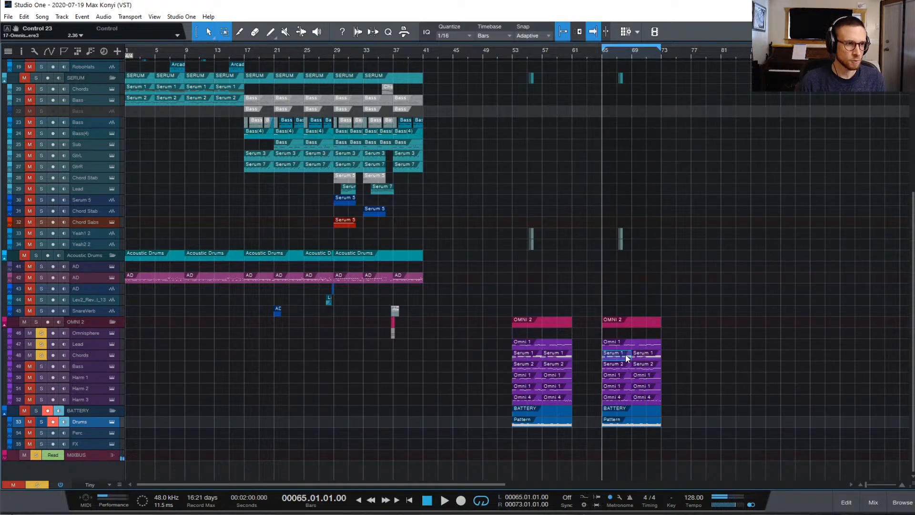
Delete both Serum 1 clips on the Chords track in the duplicated section at bars 65 to 73
click(626, 355)
drag(668, 357, 611, 358)
key(Delete)
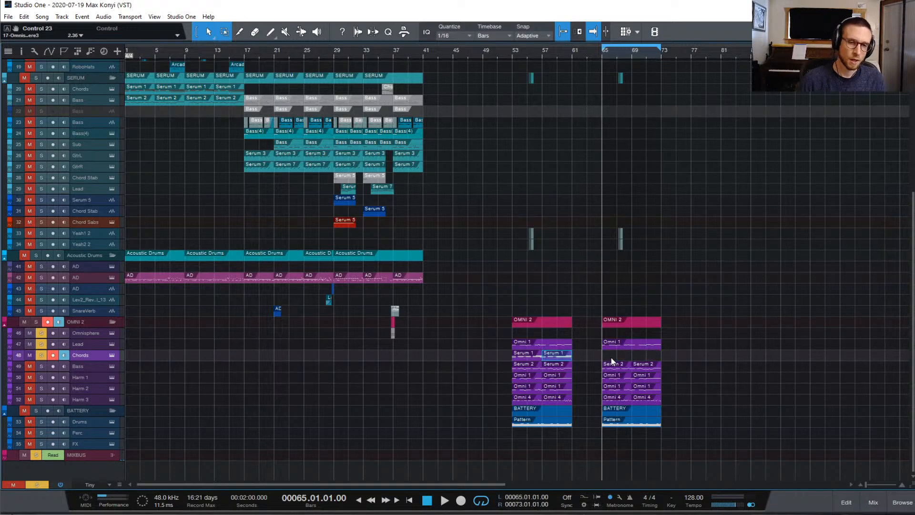
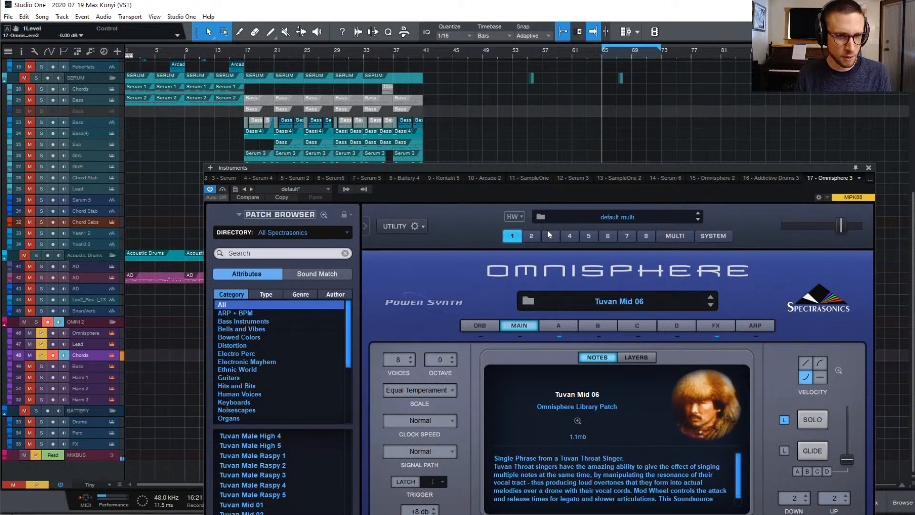
Show part 3's Old Winter Keys patch in Omnisphere and compare layer A's sound with its filter off and on
click(548, 231)
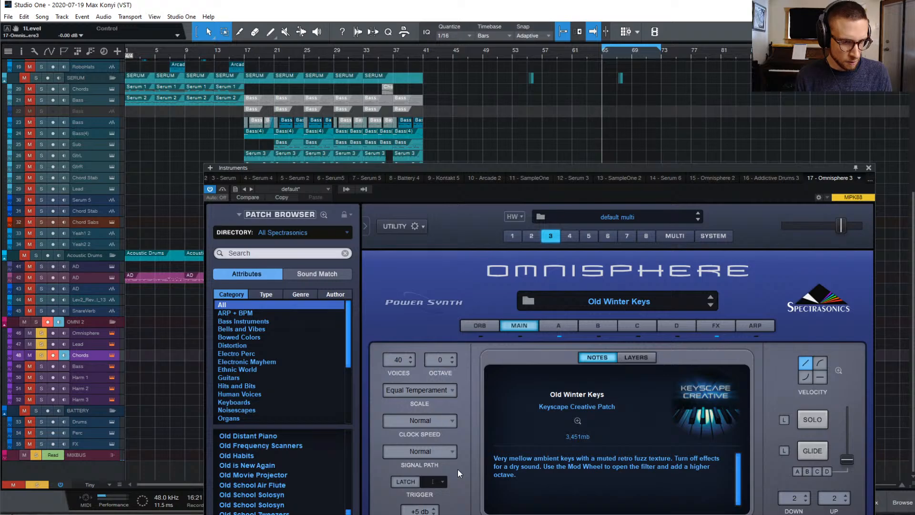
click(563, 327)
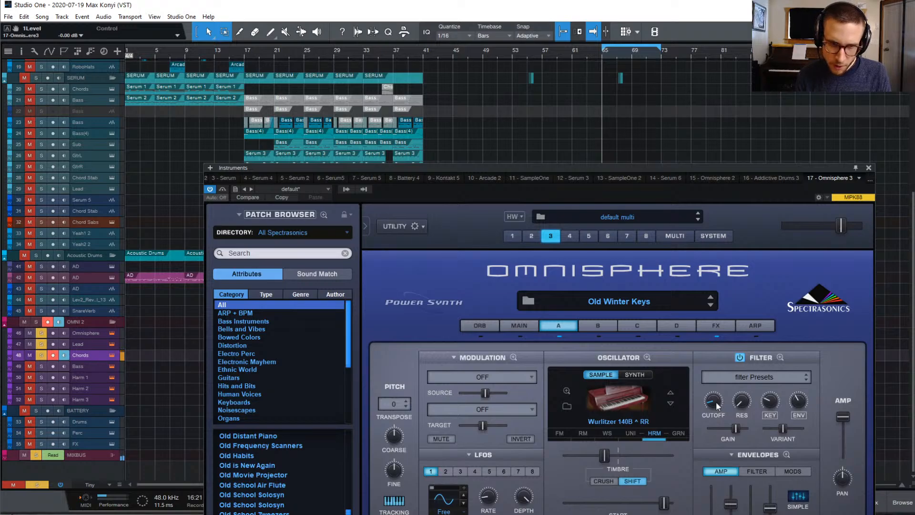
click(739, 357)
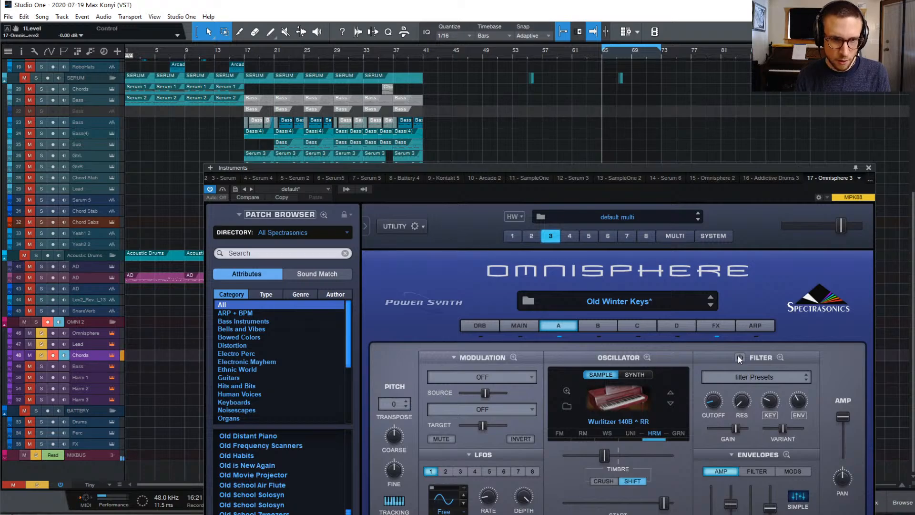
click(739, 358)
Look through the patch's effects racks and compare its sound with Analog Chorus bypassed and with all effects bypassed
click(720, 327)
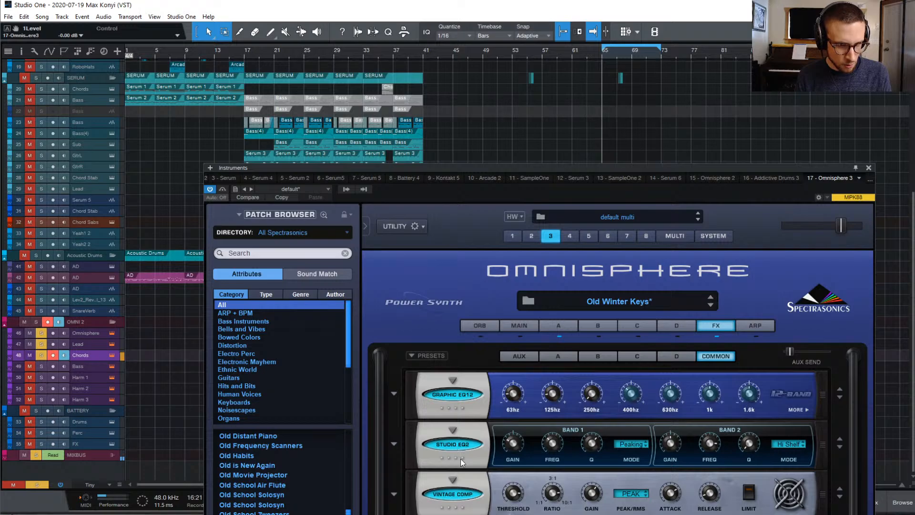
click(652, 356)
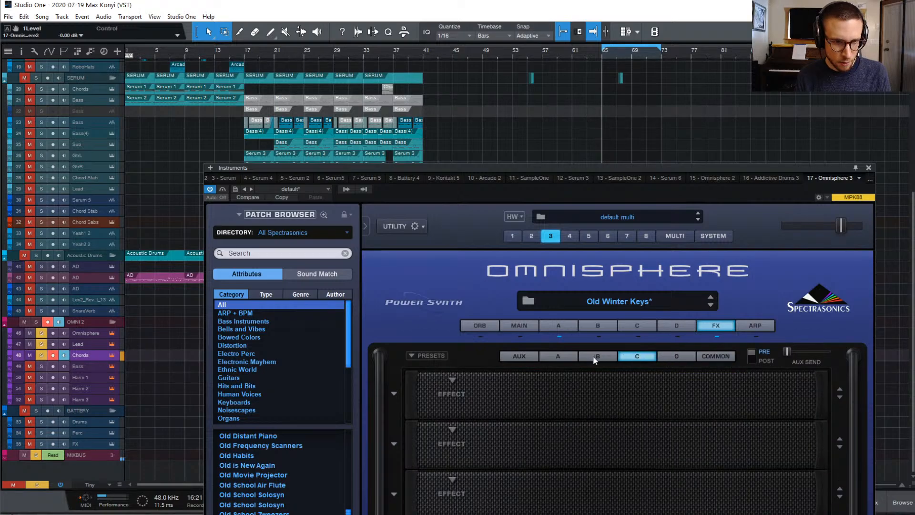
click(557, 357)
click(527, 357)
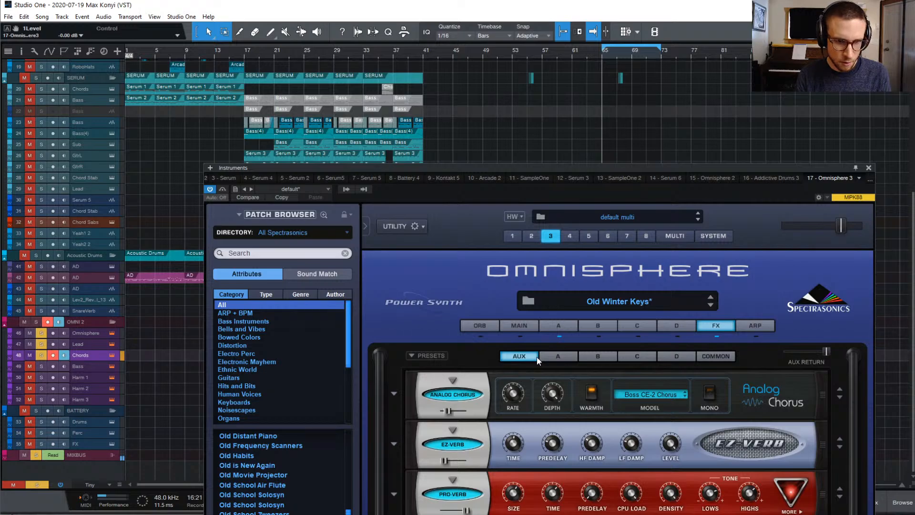
click(467, 398)
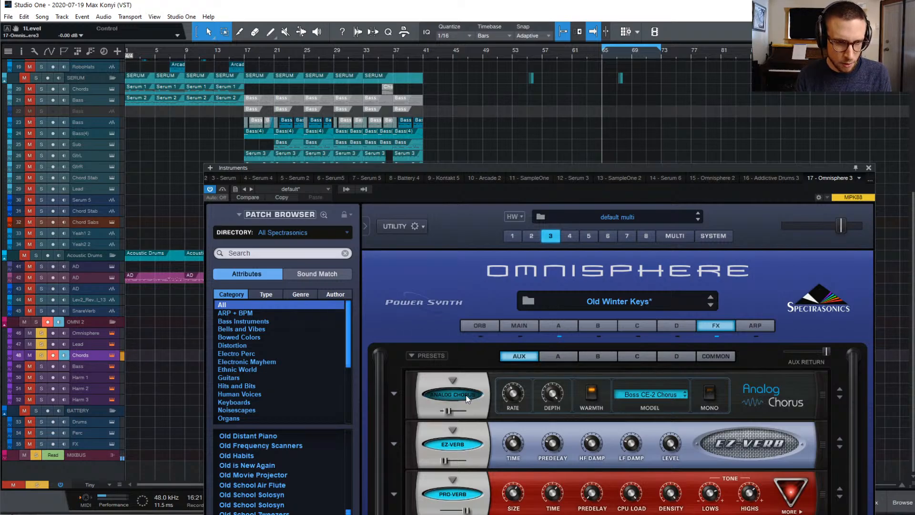
click(465, 395)
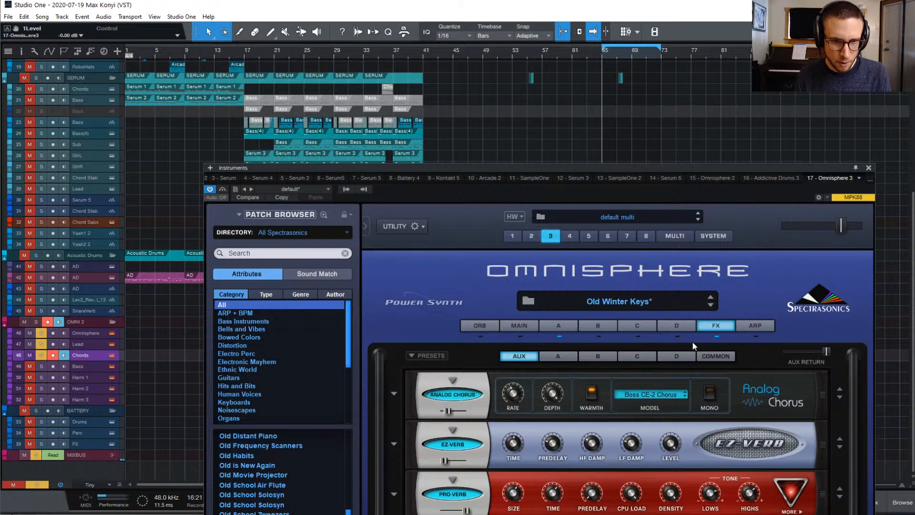
click(717, 336)
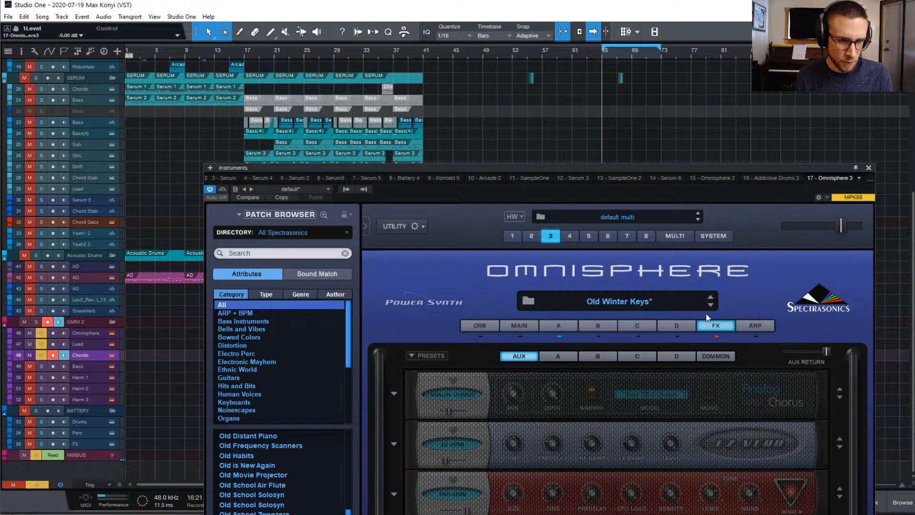
Review the Common, layer and Aux effects racks and compare the sound with Analog Chorus, EZ-Verb and Pro-Verb off and on
click(709, 355)
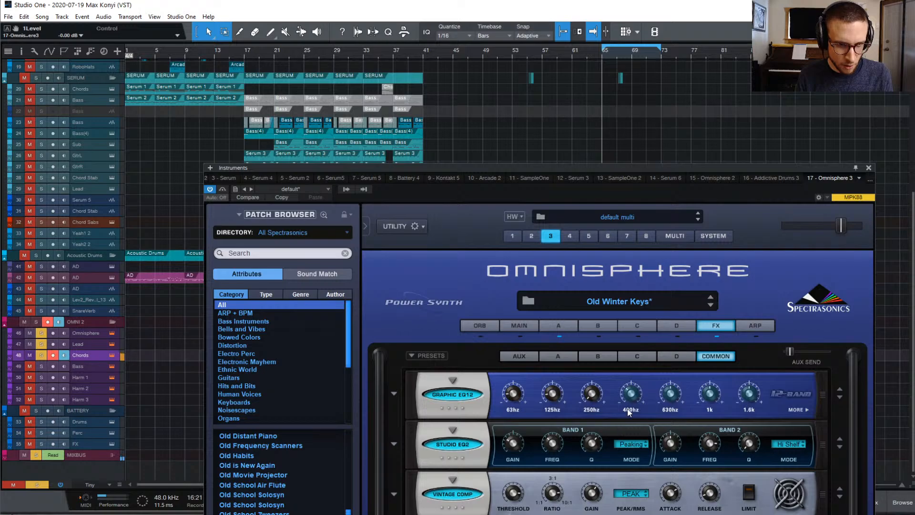
click(677, 356)
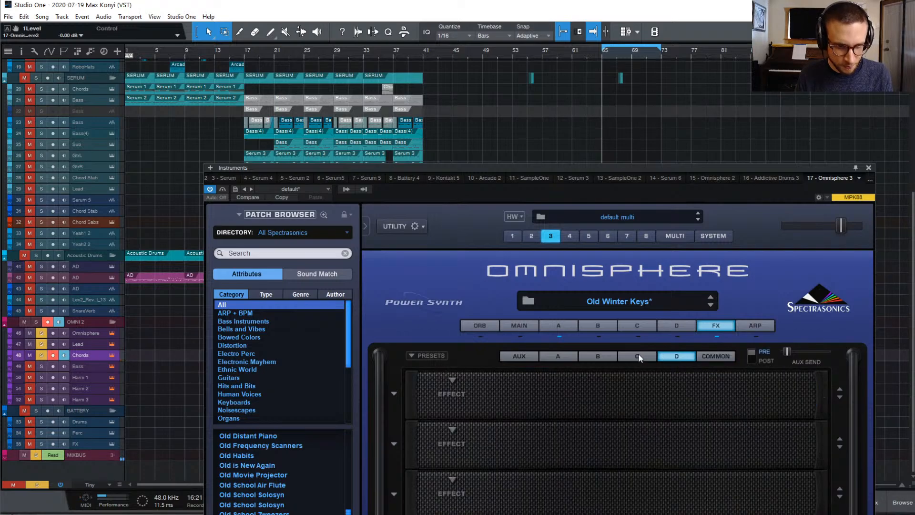
click(638, 355)
click(581, 358)
click(524, 356)
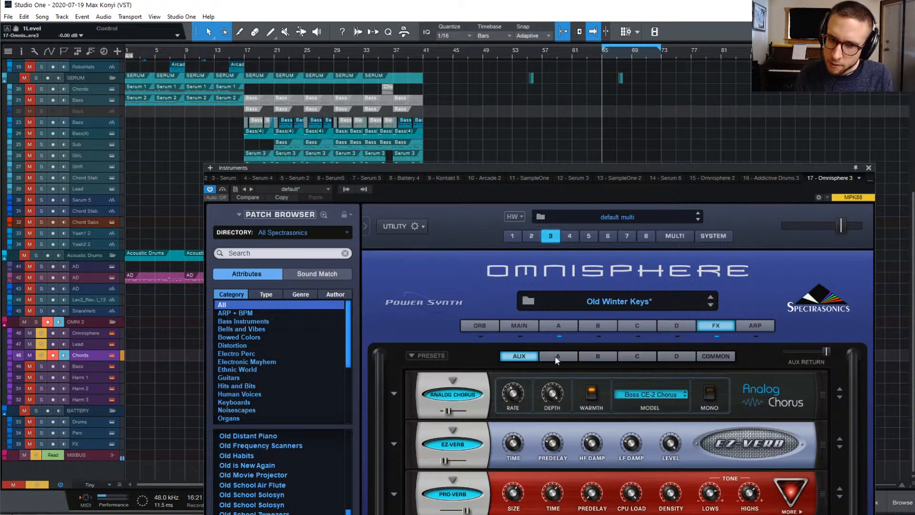
click(468, 395)
click(471, 444)
click(466, 496)
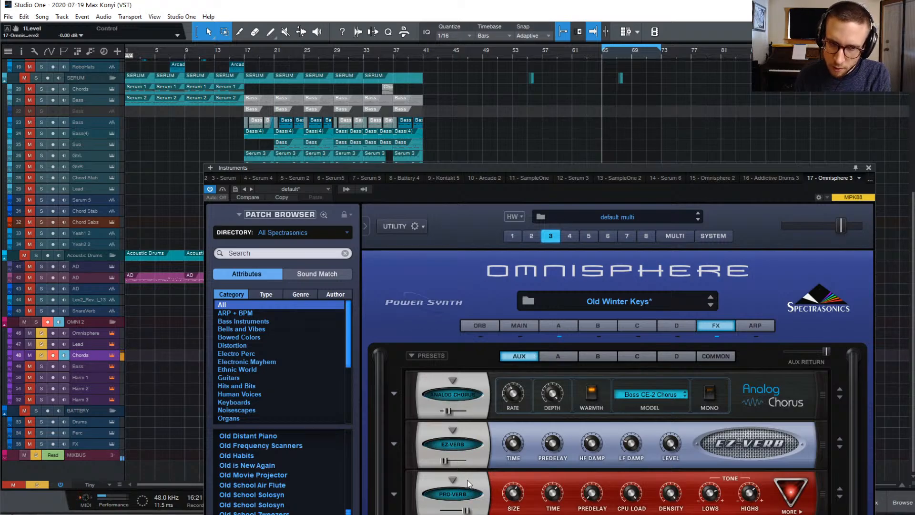
click(466, 495)
click(466, 446)
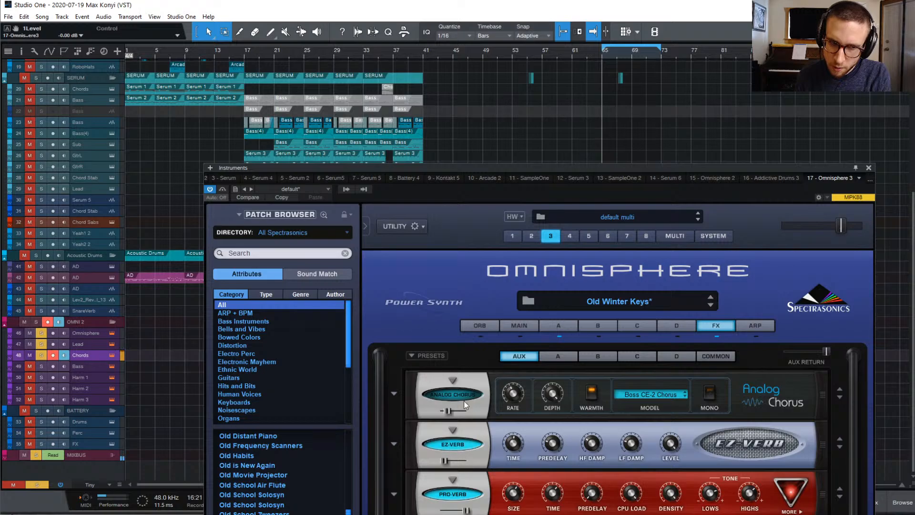
click(464, 397)
Examine the Common rack's Graphic EQ12, checking its effect on the sound and its additional bands
click(715, 356)
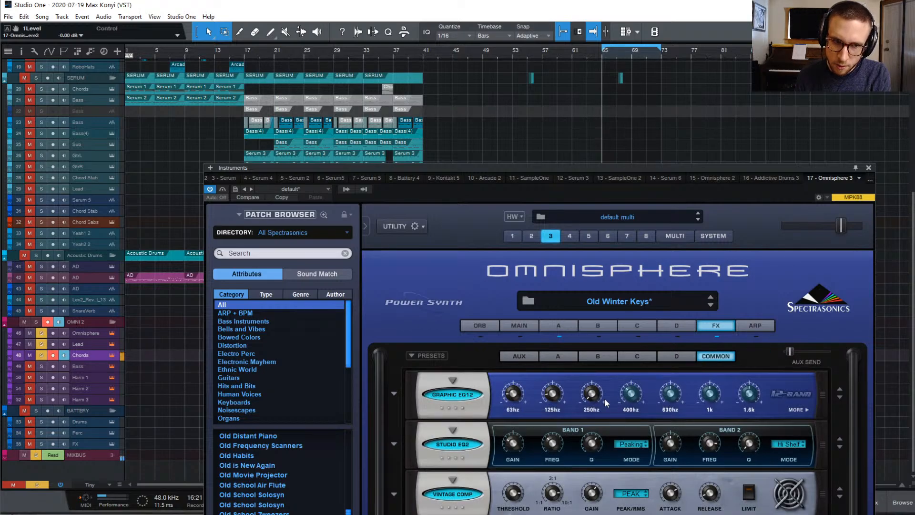
click(461, 393)
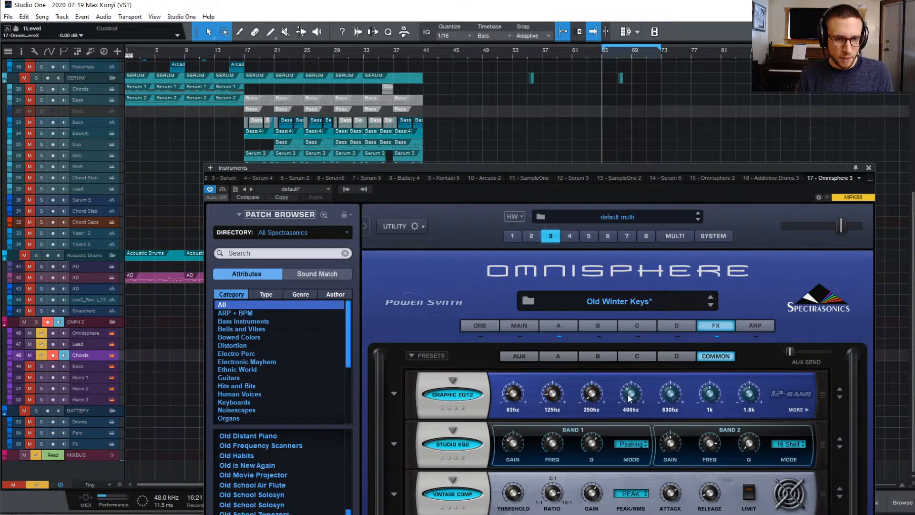
click(796, 409)
click(796, 409)
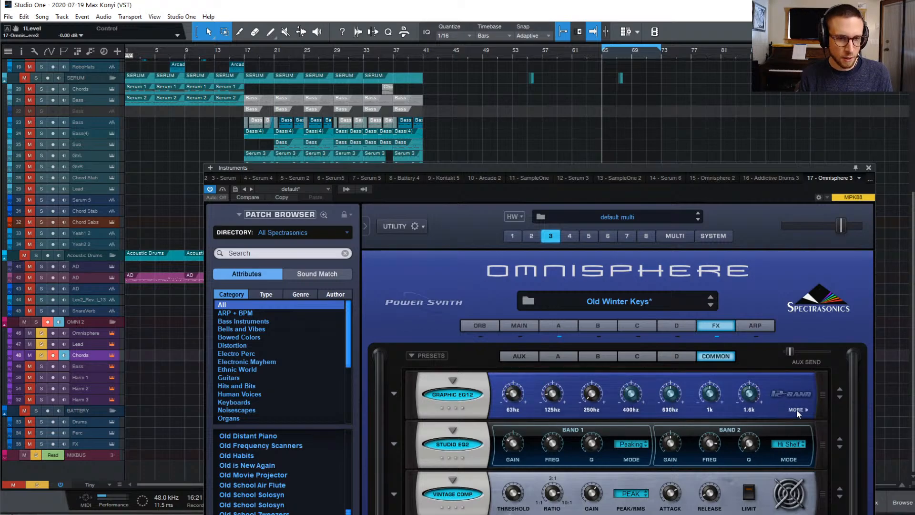
Mute the LFO1, LFO2 and LFO3 modulations of the Graphic 12-Band EQ in layer A's mod matrix
click(549, 322)
click(523, 321)
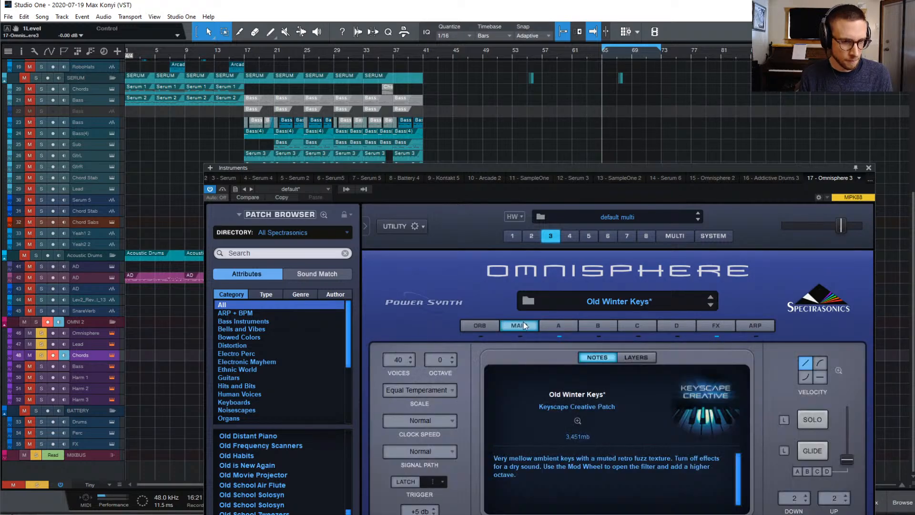
click(560, 325)
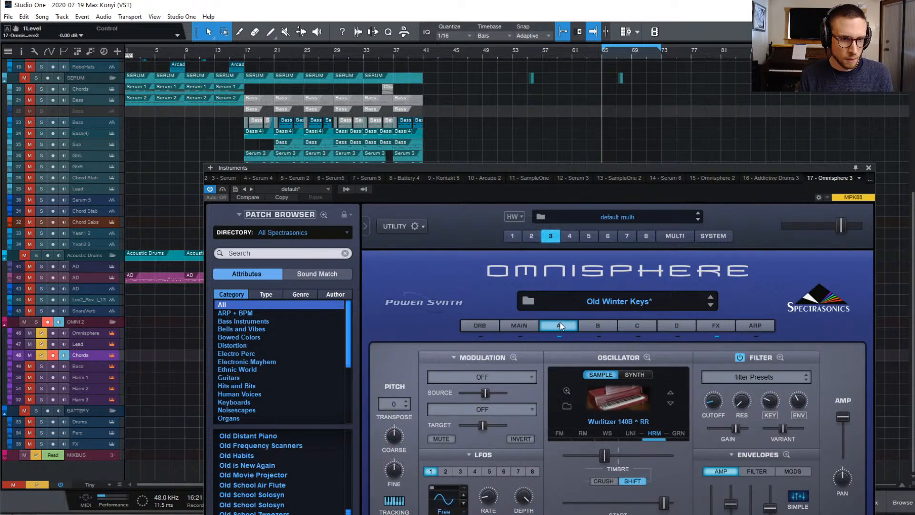
click(513, 353)
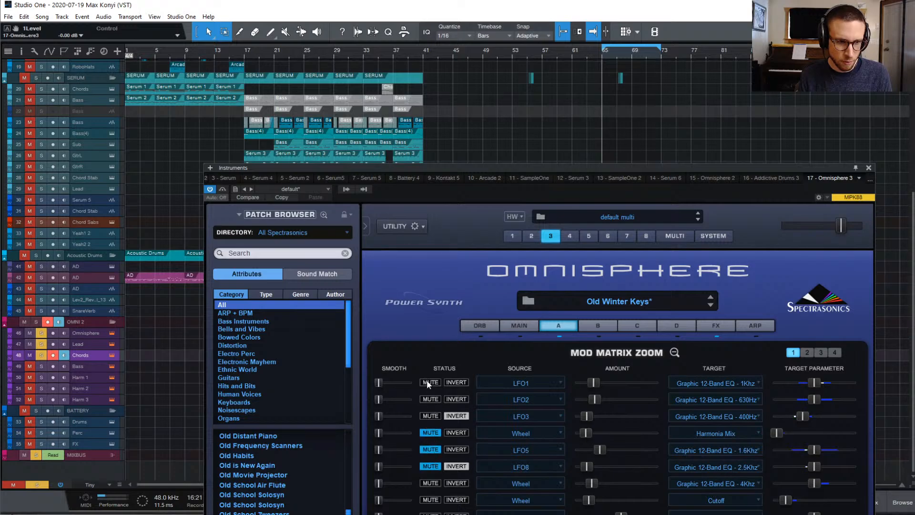
click(431, 399)
click(430, 415)
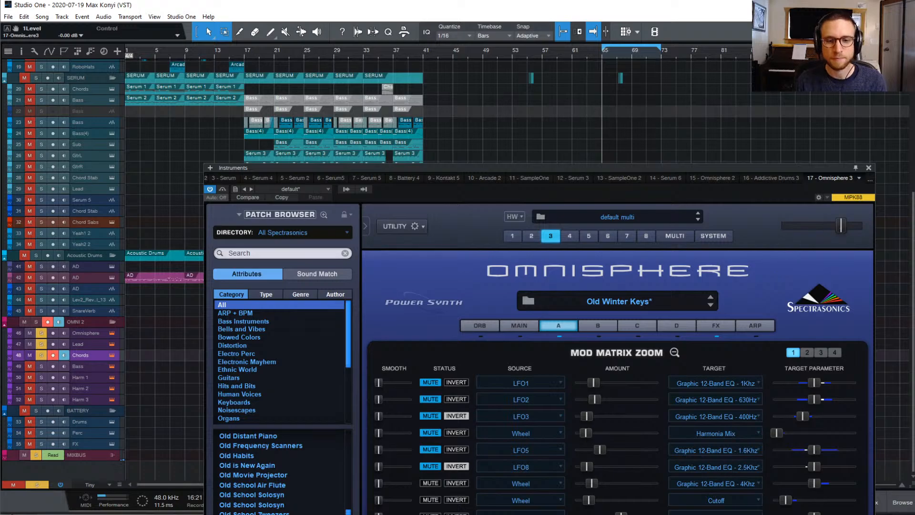
Close the Omnisphere window and loop bars 65 to 73 while playing chords live on the Chords track
click(868, 167)
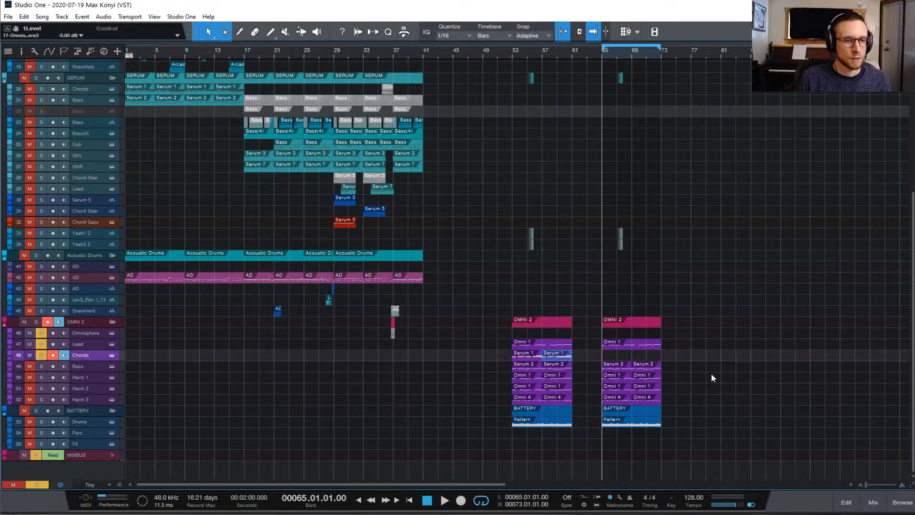
key(space)
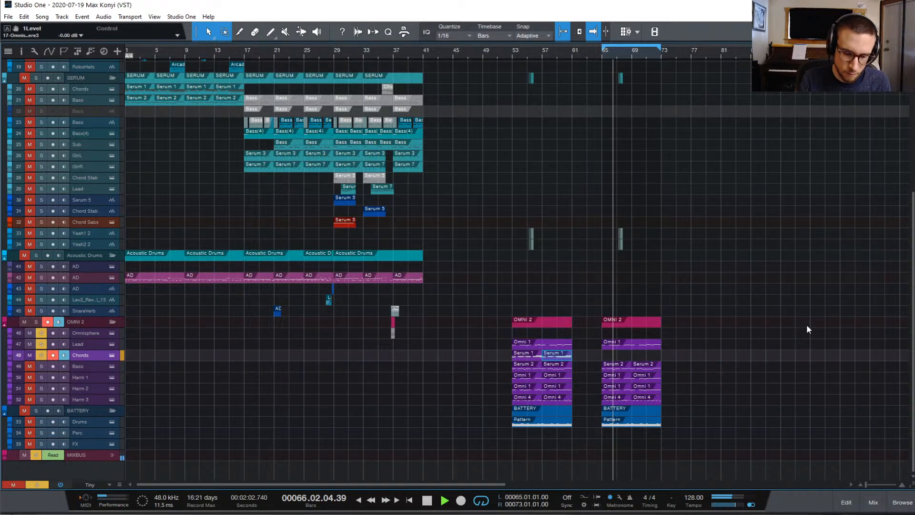
key(space)
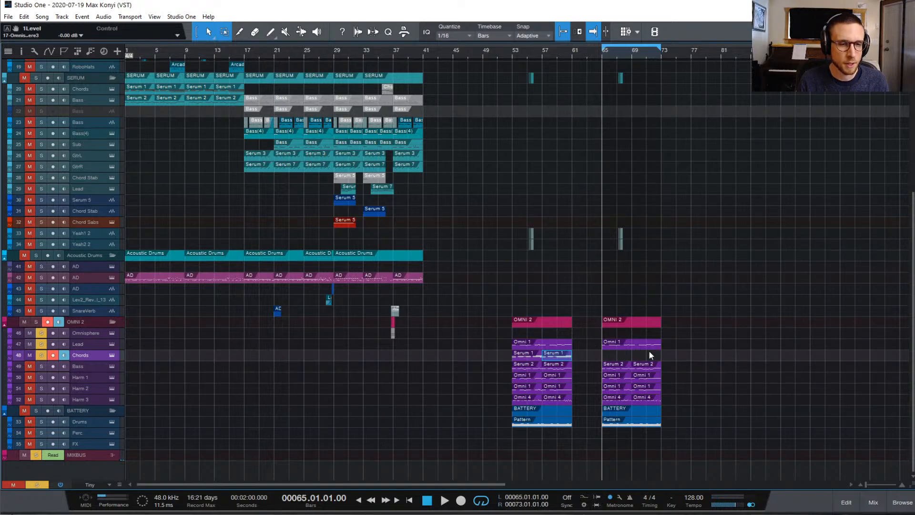
Create an empty part on the Chords track spanning bars 65 to 73 and open it in the note editor
double_click(612, 357)
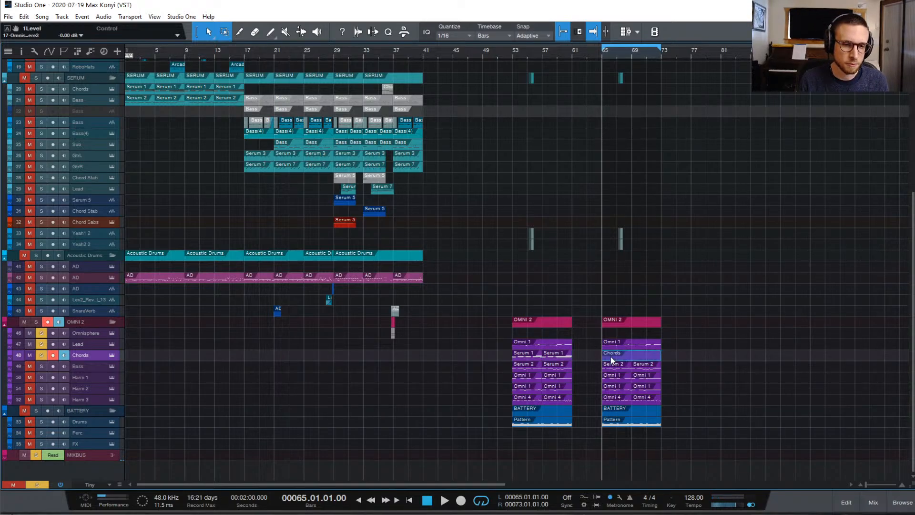
double_click(612, 356)
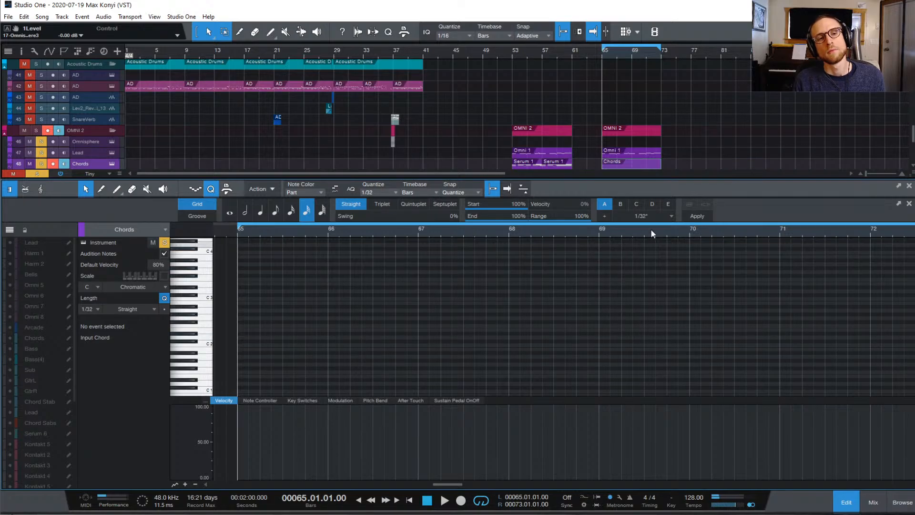
scroll(753, 110, down, 2)
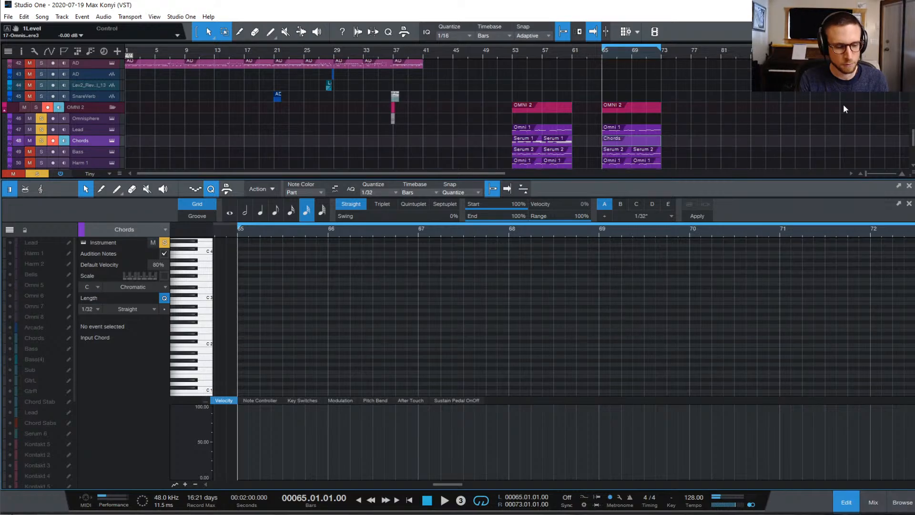
key(KP_Multiply)
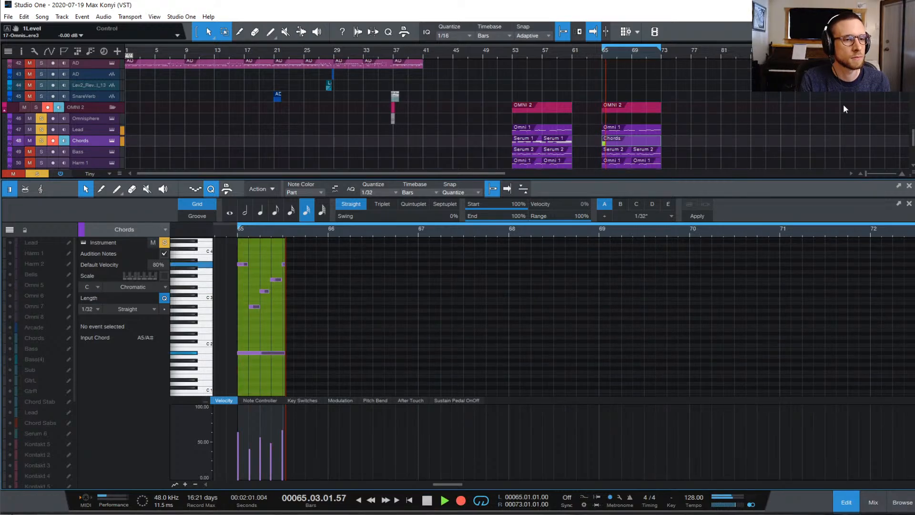
key(space)
key(ctrl+z)
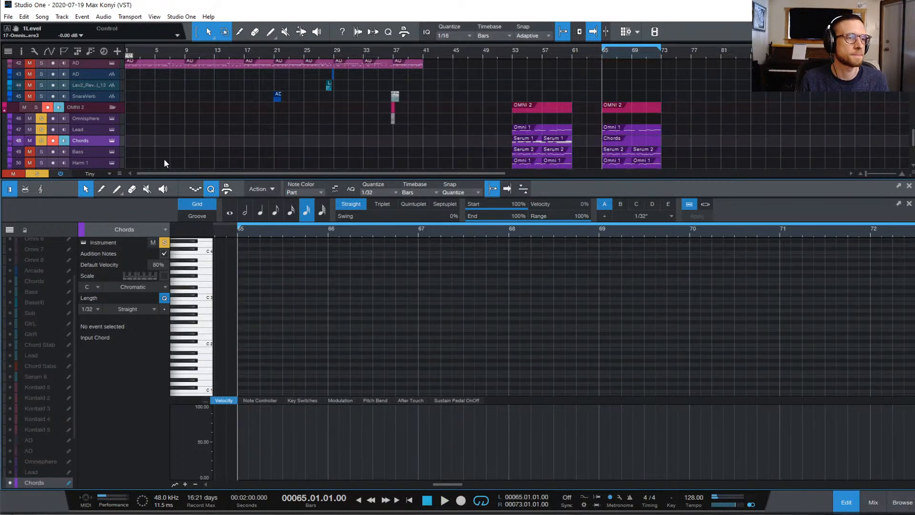
Clear the track solos and delete the Bass, Harm 1, Harm 2 and Harm 3 parts at bars 65 to 73
click(47, 172)
scroll(685, 122, up, 3)
scroll(696, 113, down, 6)
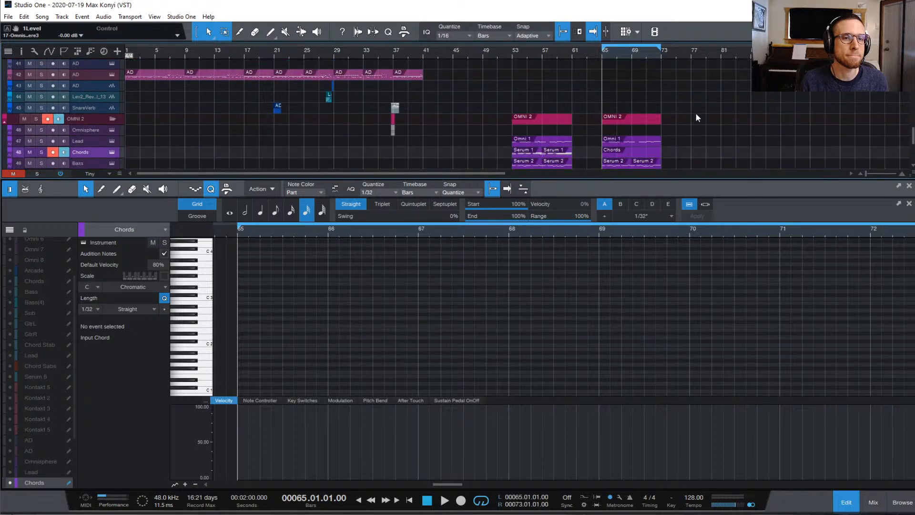
drag(668, 133, 597, 98)
key(Delete)
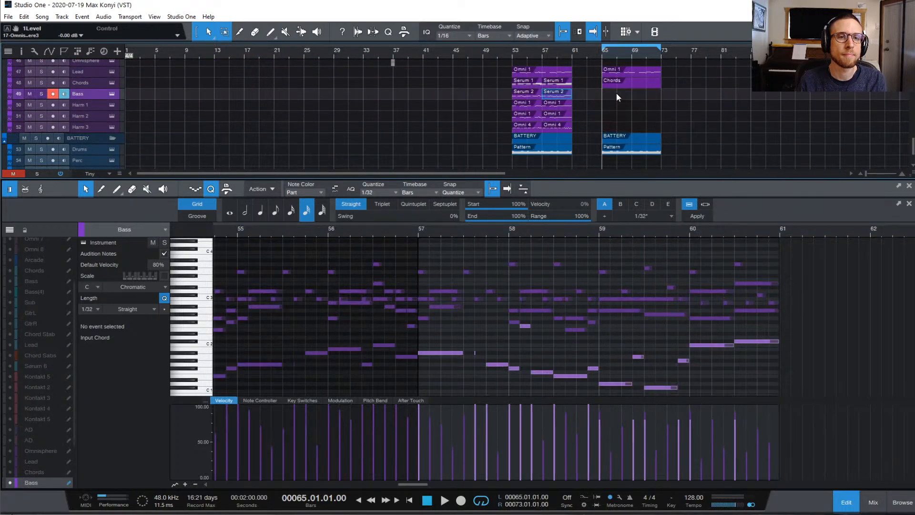
key(space)
key(space)
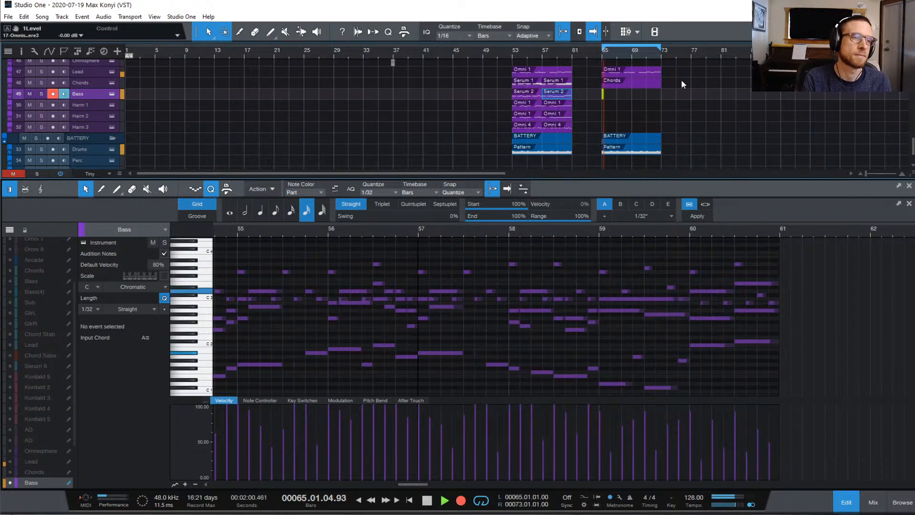
key(space)
key(ctrl+z)
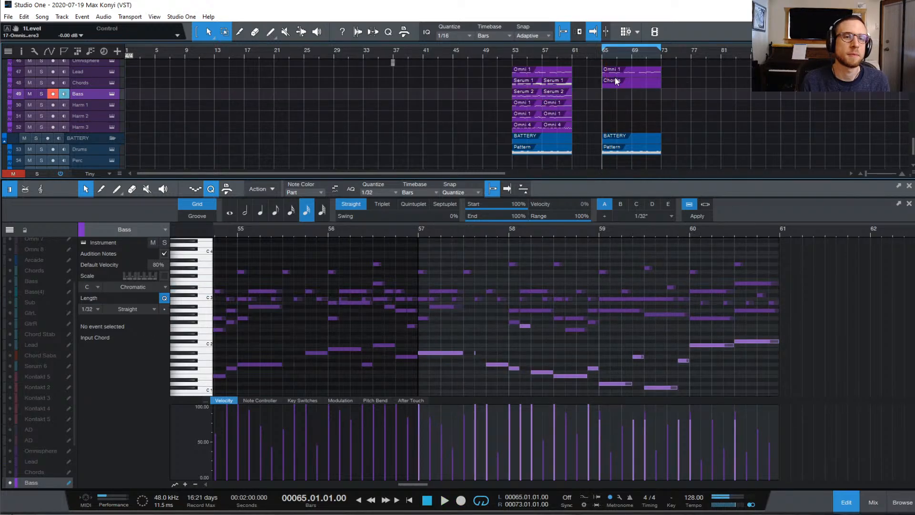
Select the Chords track and record an arpeggiated chord pass over bars 65 to 73
click(83, 83)
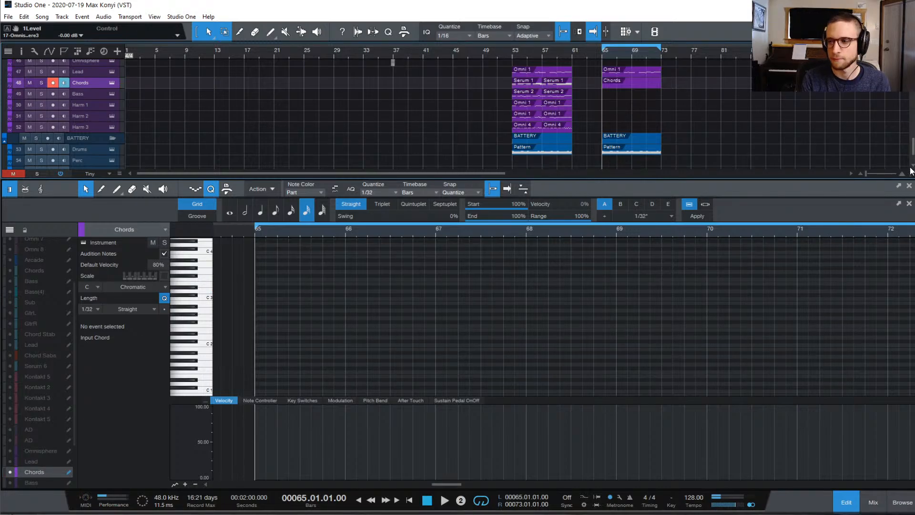
key(KP_Multiply)
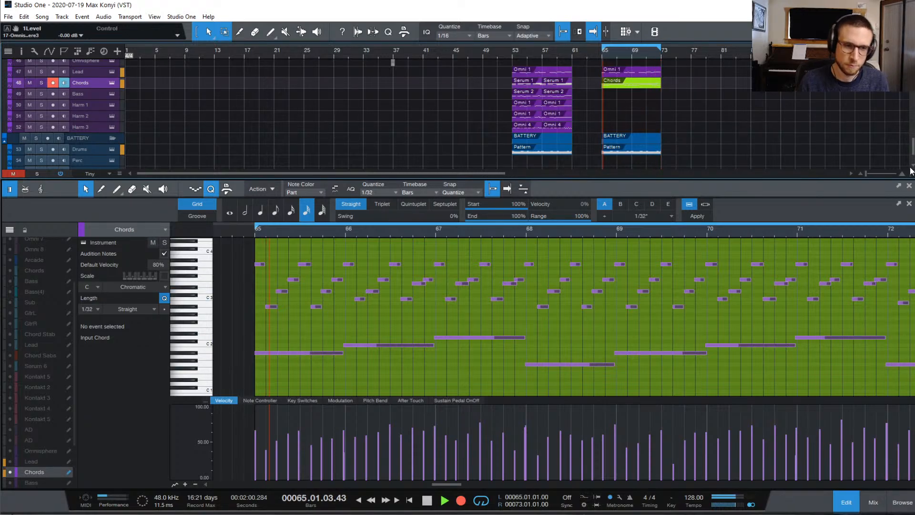
key(space)
Quantize all recorded Chords notes at 1/32, change the quantize grid to 1/16, quantize them again and play the result
key(ctrl+a)
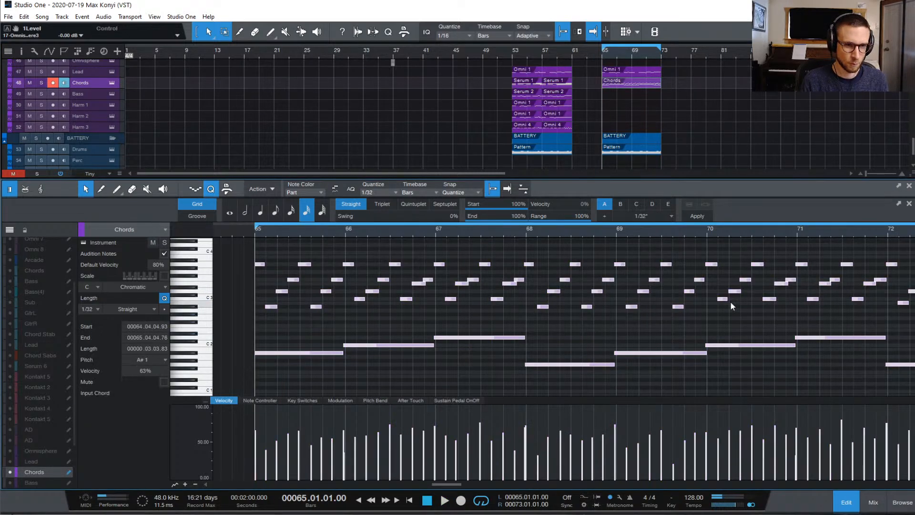
key(q)
key(space)
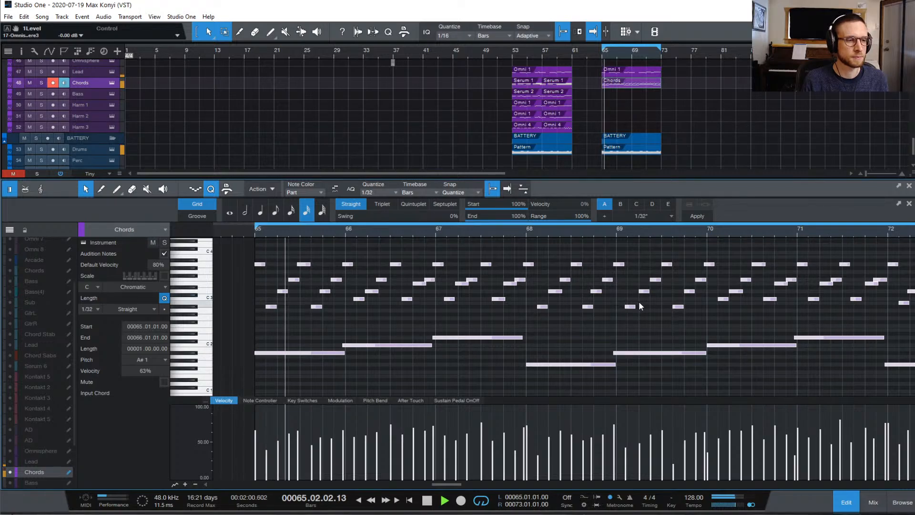
key(space)
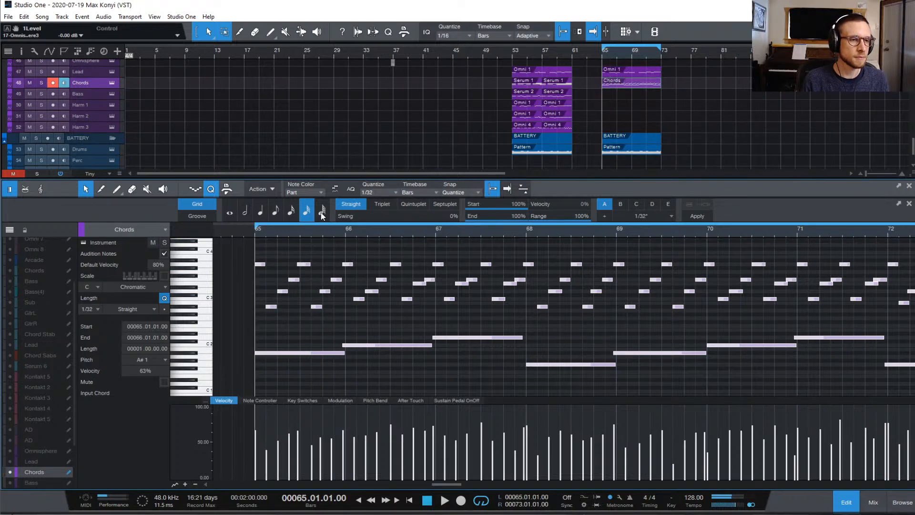
key(q)
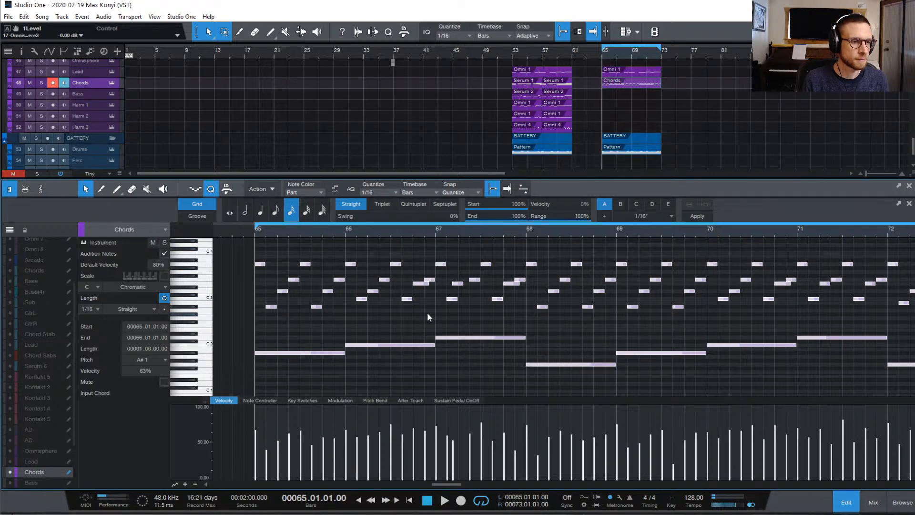
key(space)
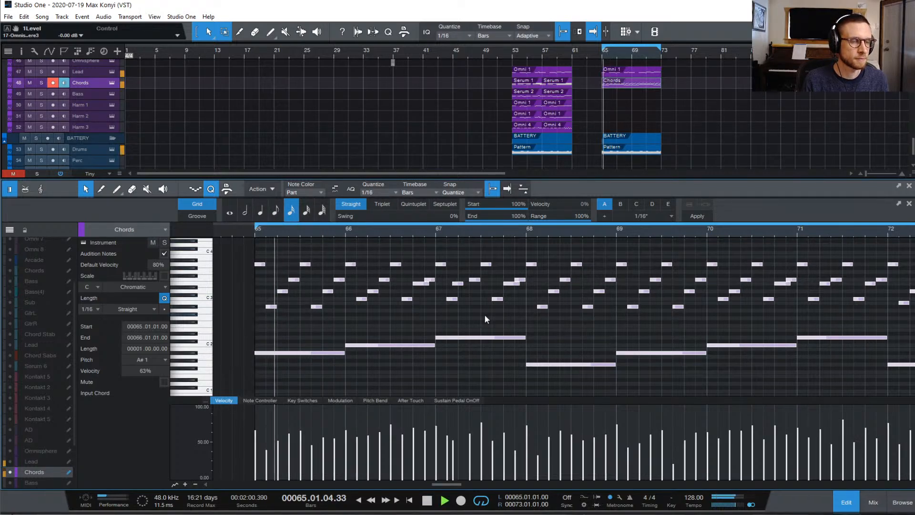
click(576, 332)
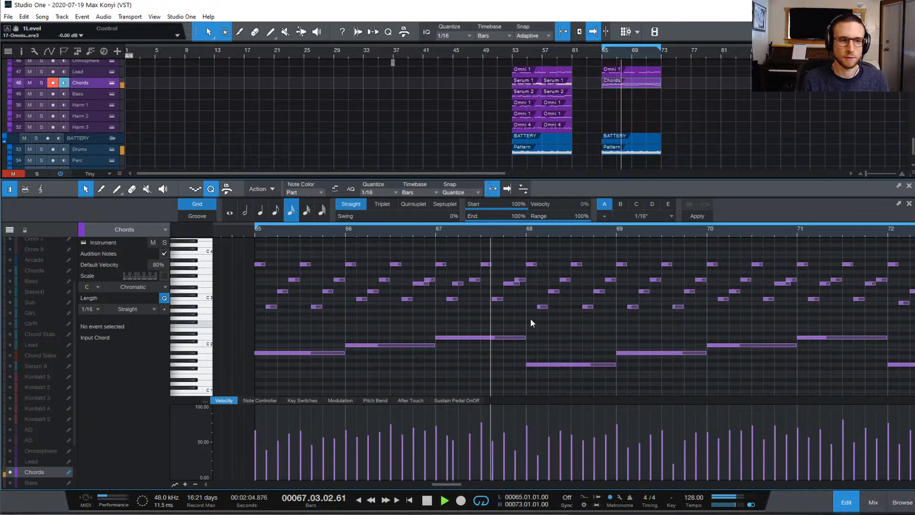
Move the E3 note on beat two of bar 67 to 67.02.01 and trim the E3 note at 70.04.01 to two sixteenths
click(467, 283)
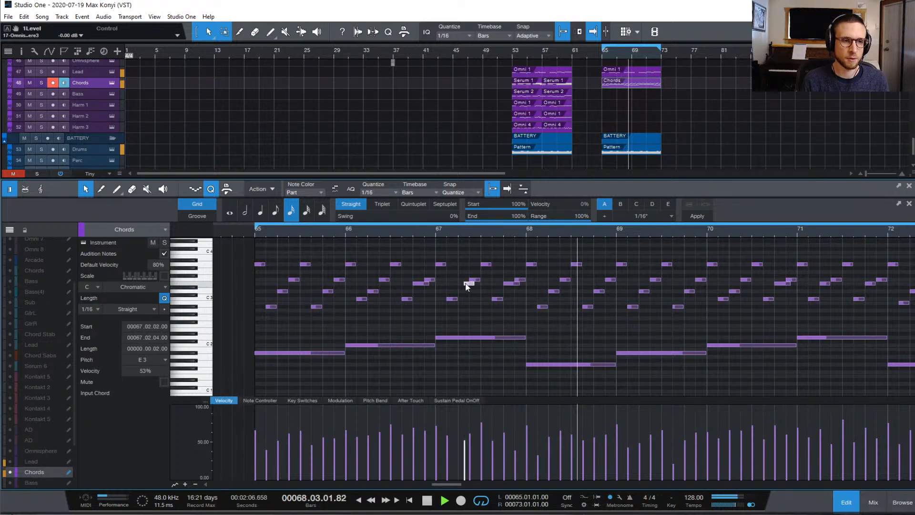
drag(468, 284, 462, 283)
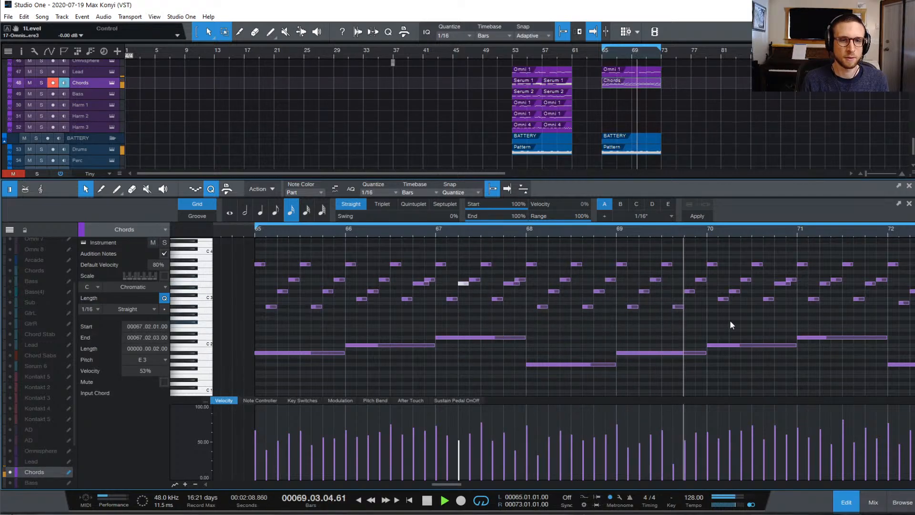
click(791, 283)
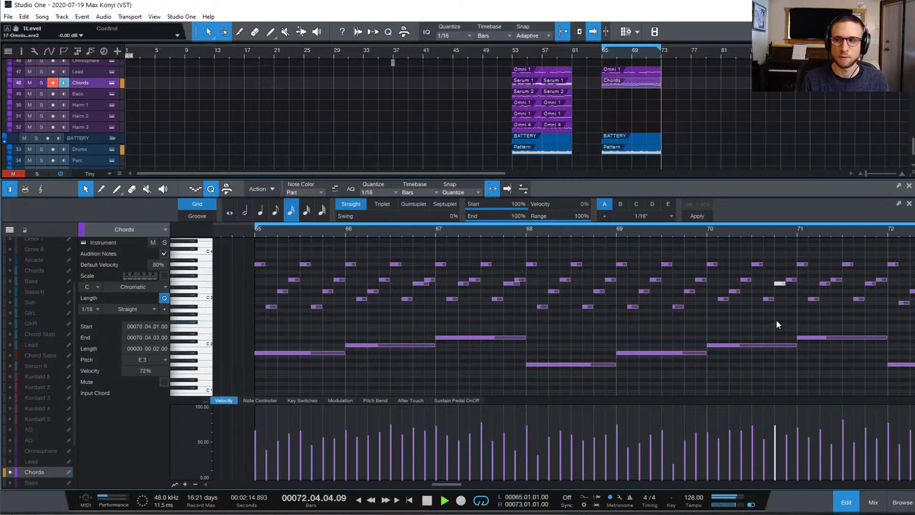
Delete the stray short high note in bar 72 and set the neighbouring D3 and F3 notes to two sixteenths each
scroll(776, 319, left, 1)
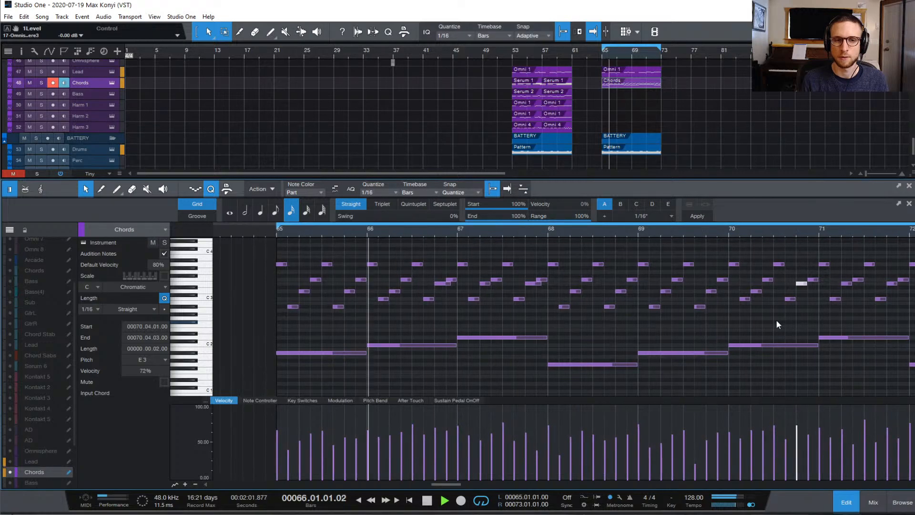
scroll(778, 316, right, 4)
scroll(778, 316, right, 1)
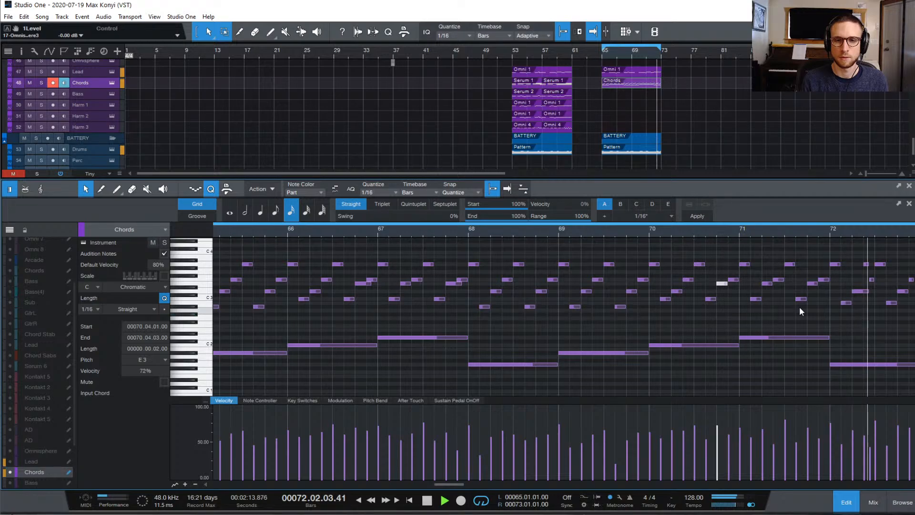
click(866, 264)
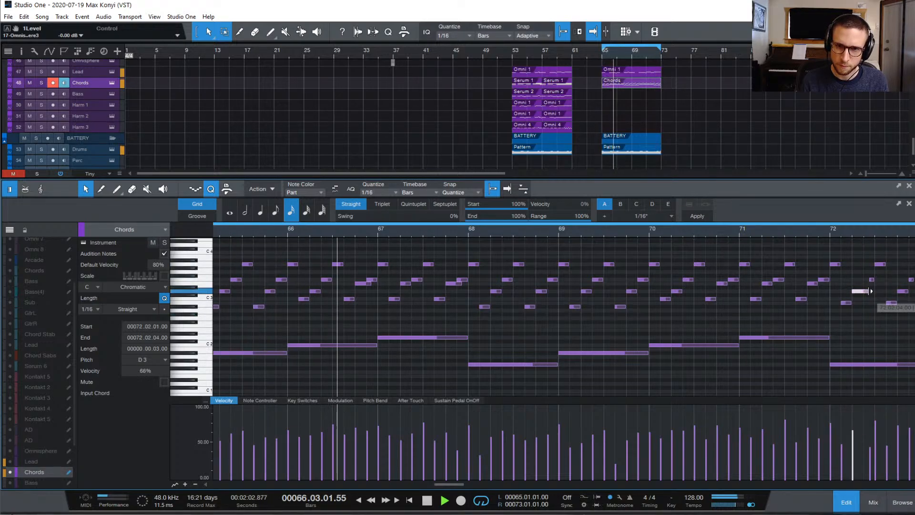
click(870, 279)
drag(870, 279, 864, 290)
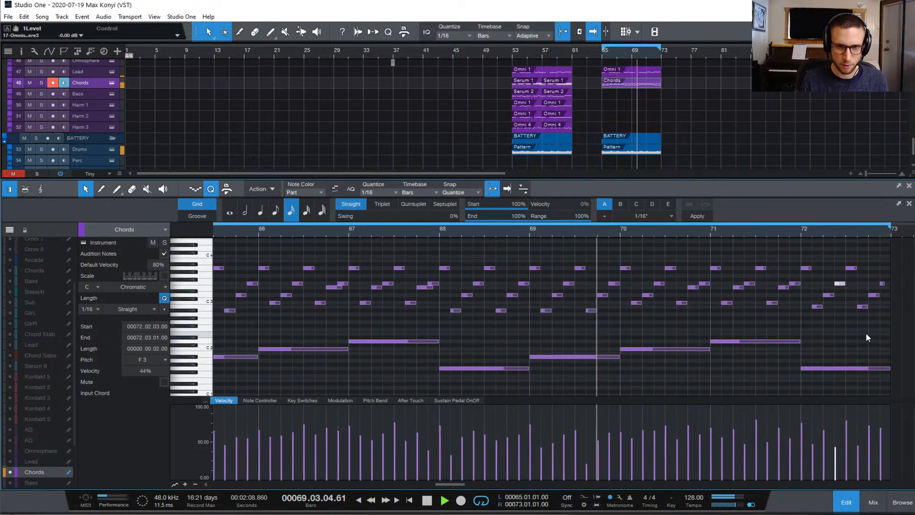
Extend the last F3 note at 72.04.03 to the end of the part and stop playback
click(853, 285)
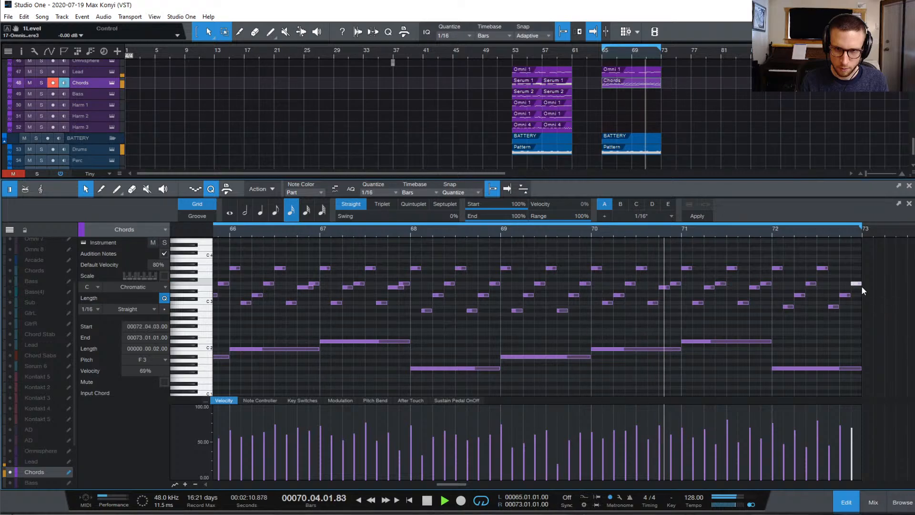
click(838, 335)
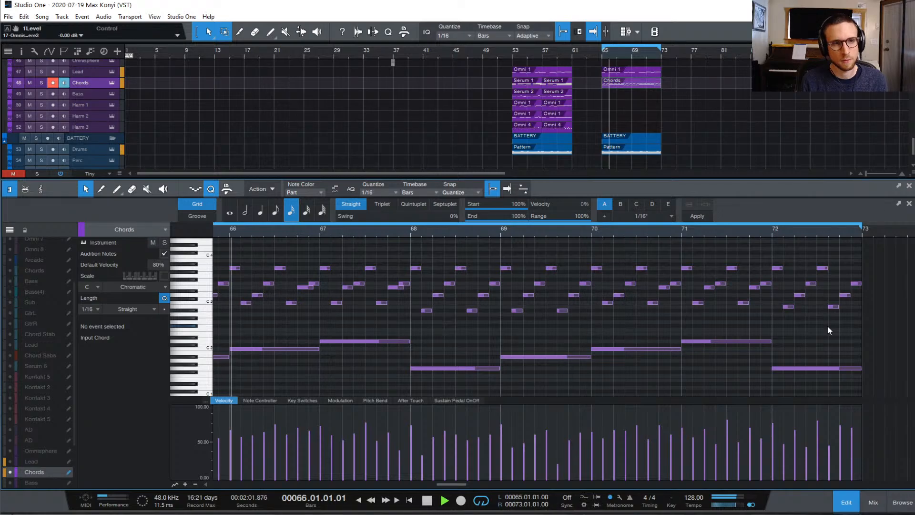
key(space)
Trim the E3 notes at 66.04.01 and 67.04.01 to two sixteenths each
scroll(727, 336, down, 1)
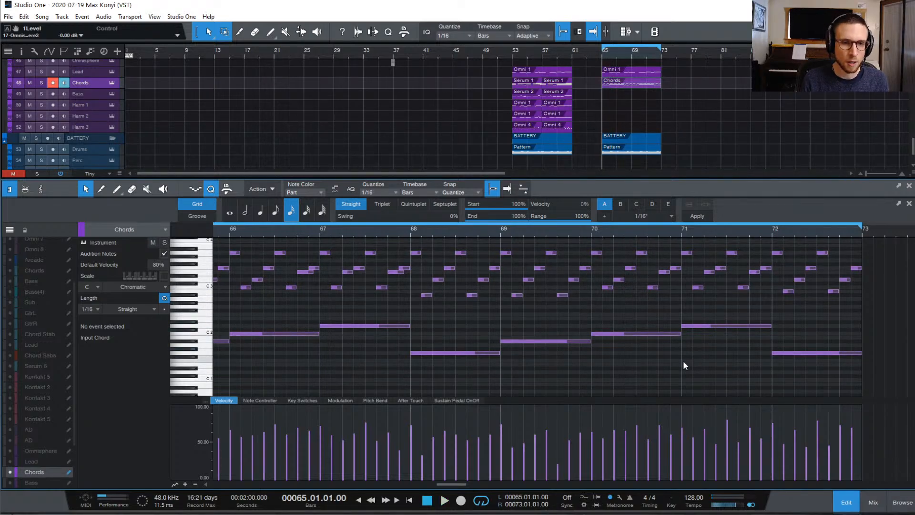
scroll(601, 334, down, 2)
scroll(571, 313, up, 1)
scroll(571, 312, down, 1)
scroll(571, 310, up, 1)
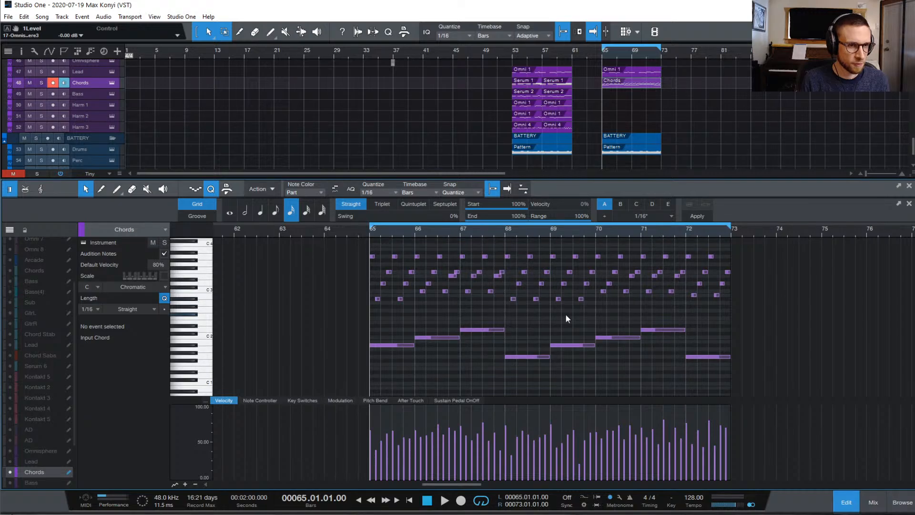
click(454, 275)
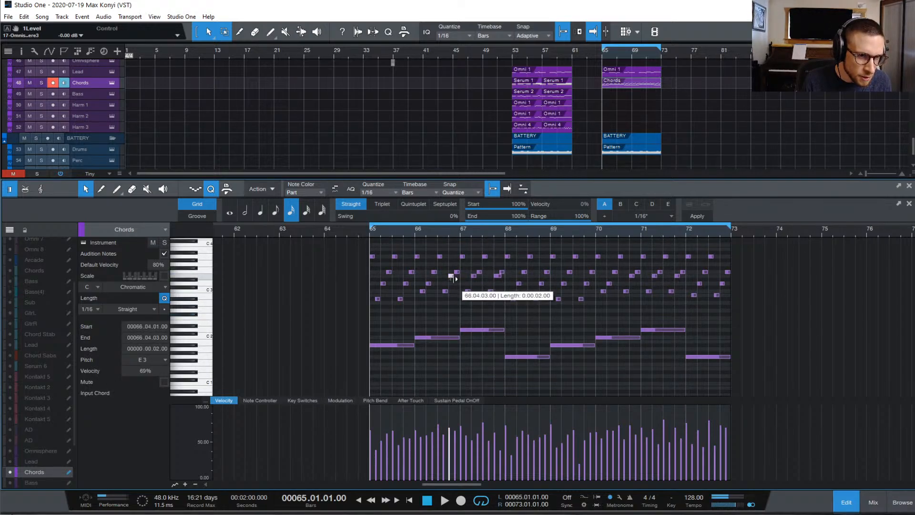
click(497, 275)
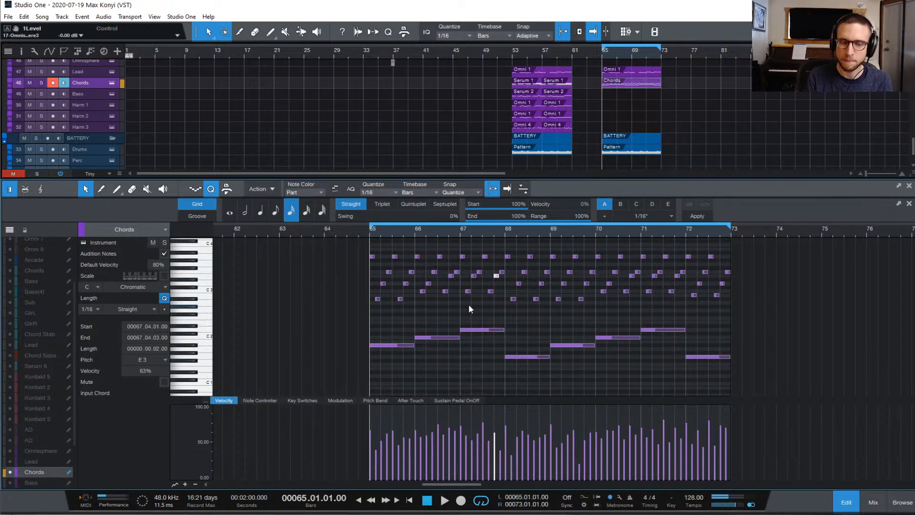
Play back the edited chords, then record a new bass part on the Bass track across bars 65 to 73
key(space)
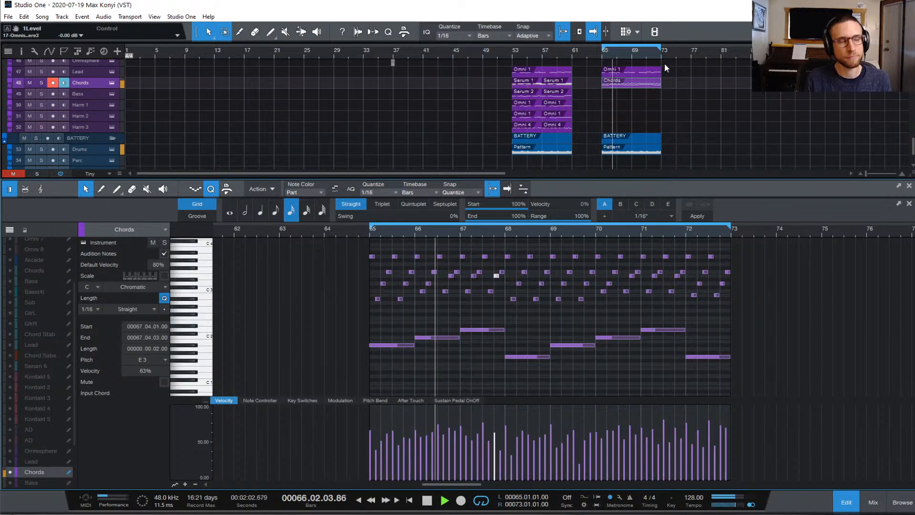
scroll(279, 112, up, 1)
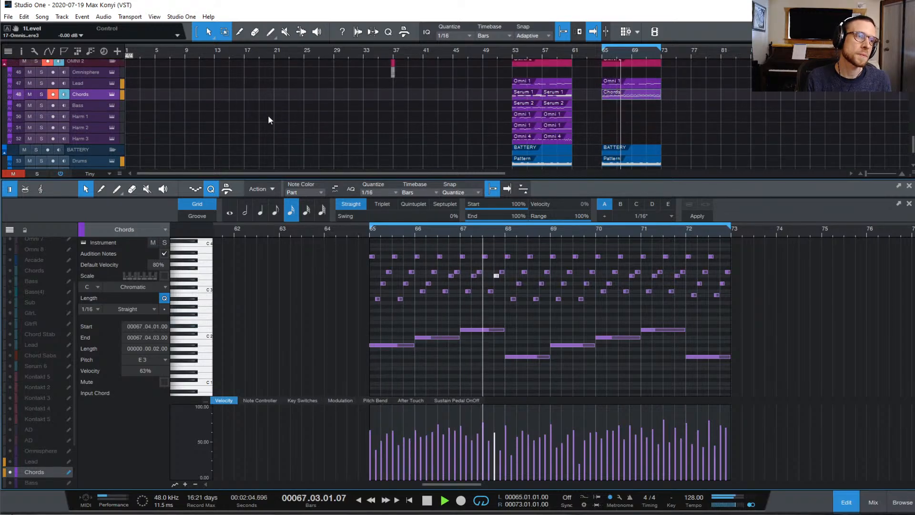
click(84, 105)
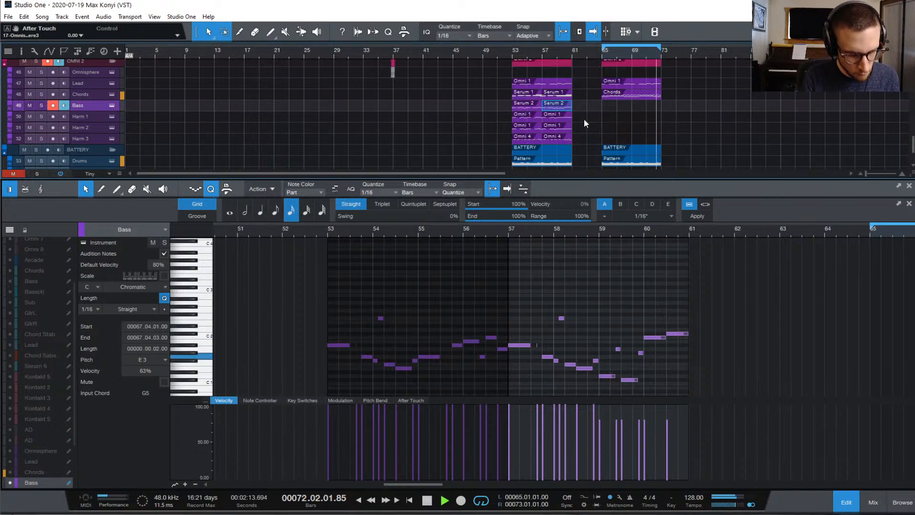
key(space)
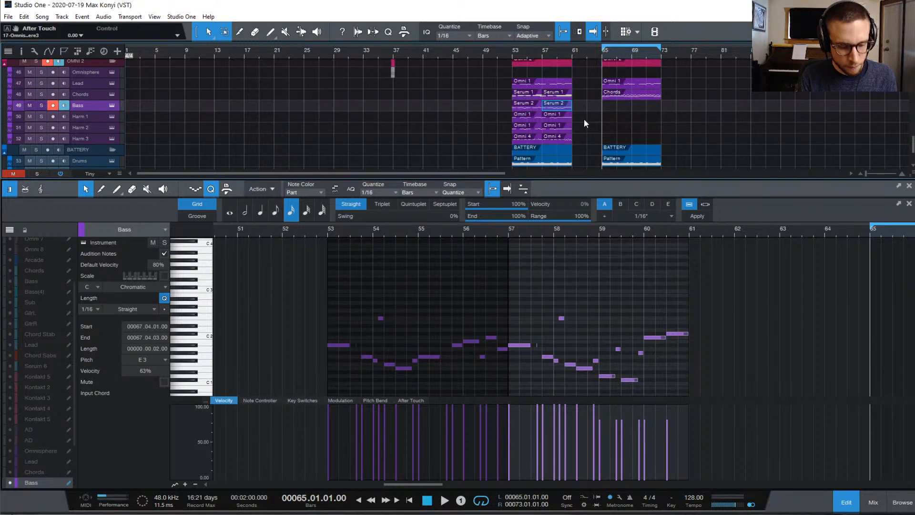
key(KP_Multiply)
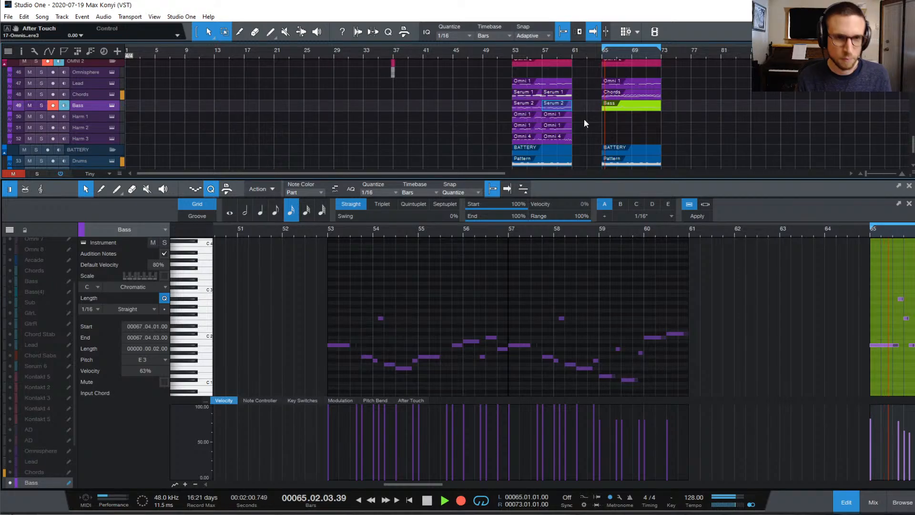
key(space)
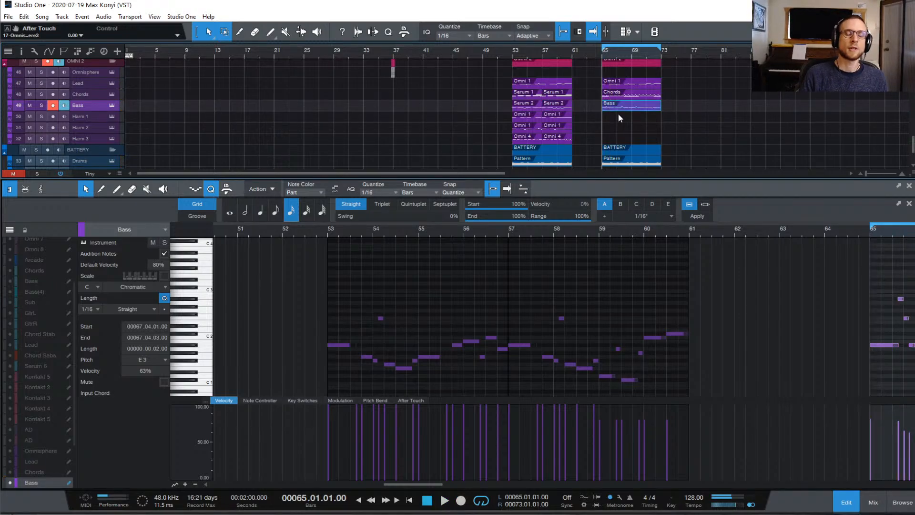
Open the newly recorded Bass part in the note editor and quantize all its notes to 1/16
click(626, 107)
click(680, 256)
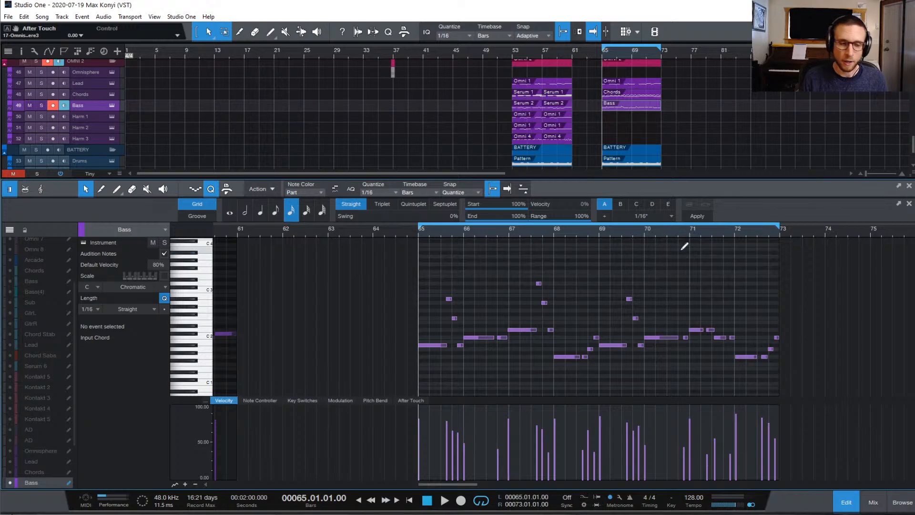
key(ctrl+a)
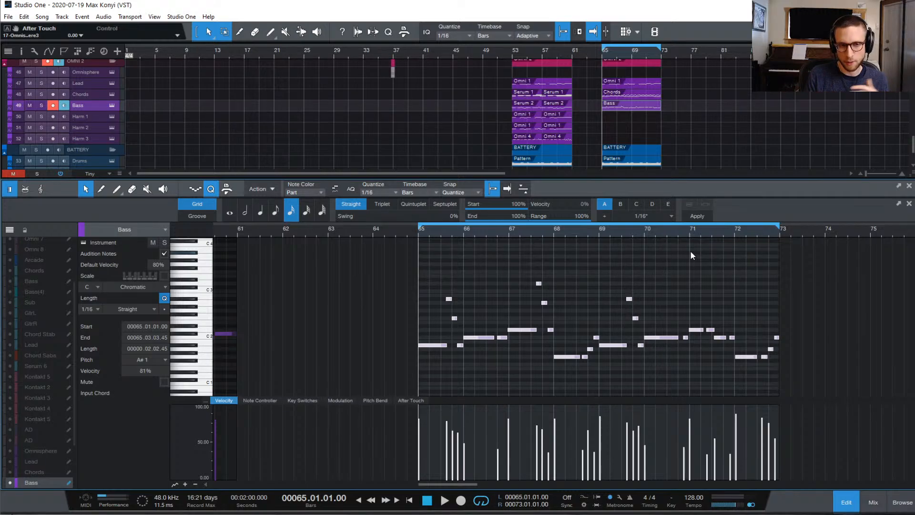
key(q)
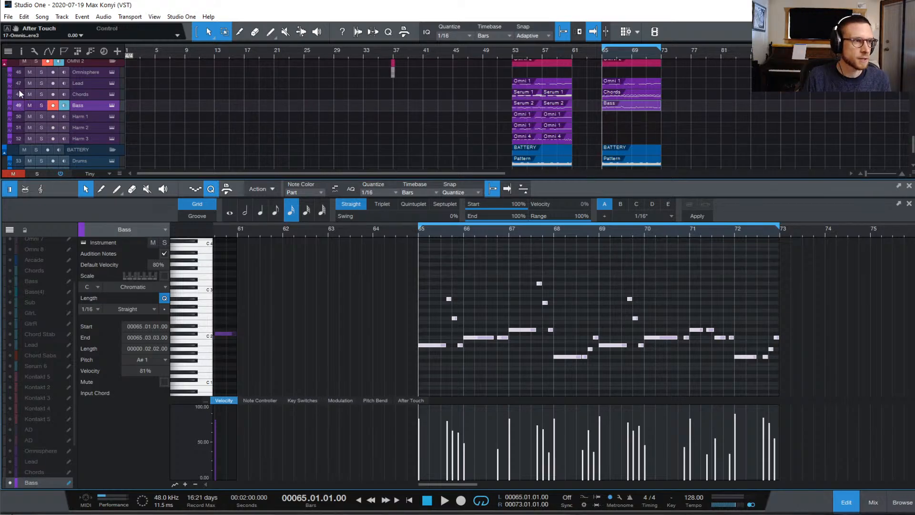
Solo only the Bass and Lead tracks and play the looped section
click(41, 106)
click(40, 73)
key(space)
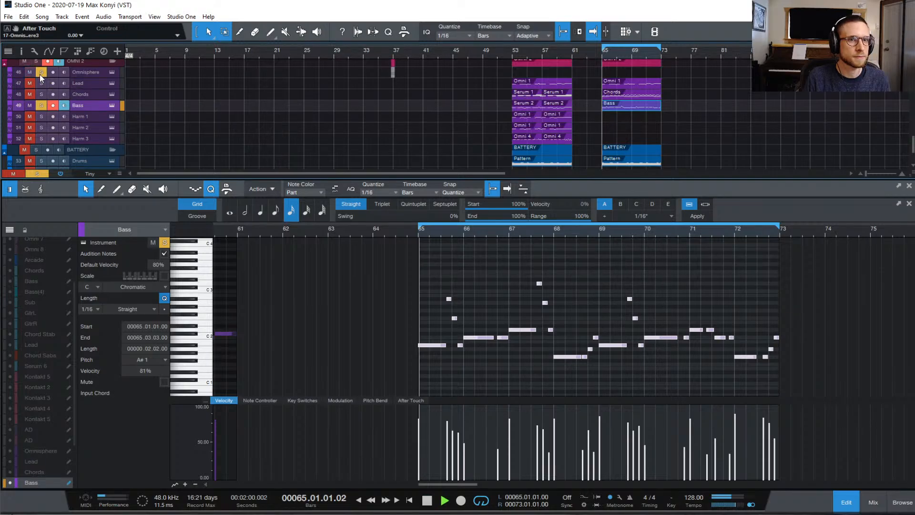
key(space)
click(42, 84)
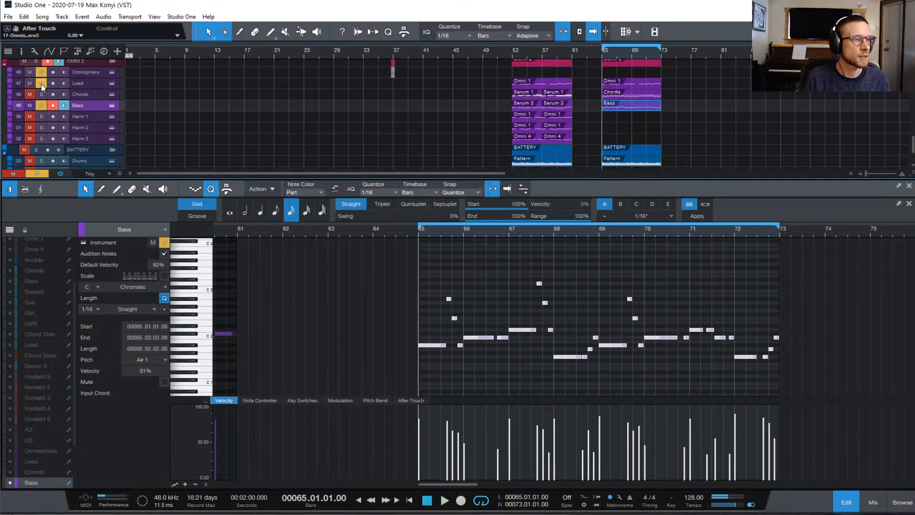
click(42, 75)
key(space)
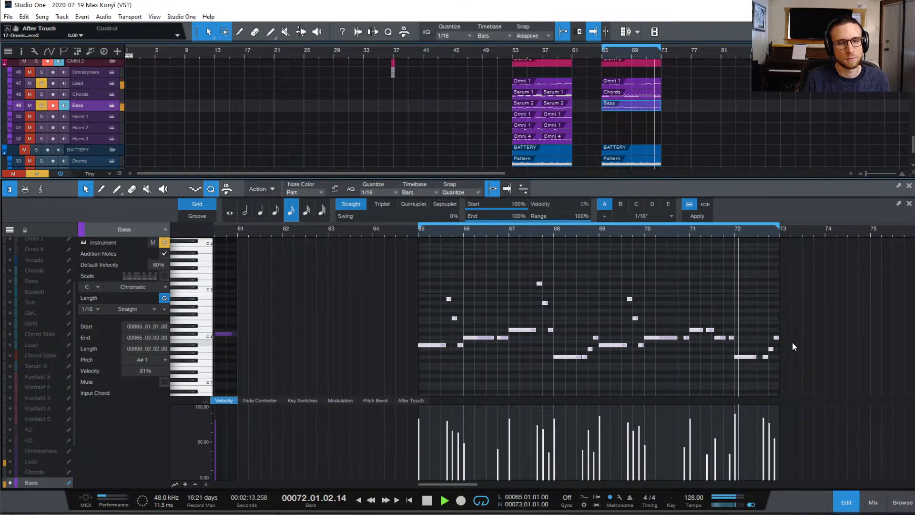
Trim the short D2 note in bar 71 to two sixteenths and pull the following C2 note's start back to 71.03.01
click(753, 324)
key(e)
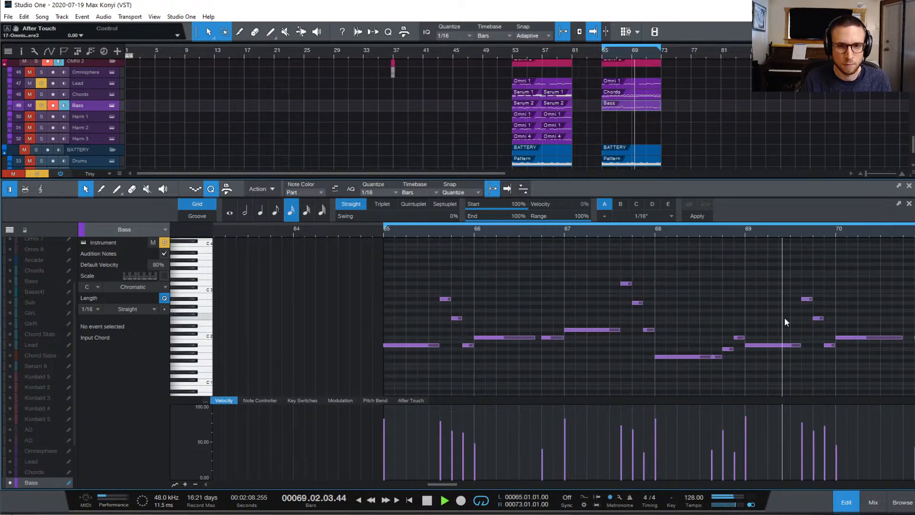
scroll(849, 307, down, 1)
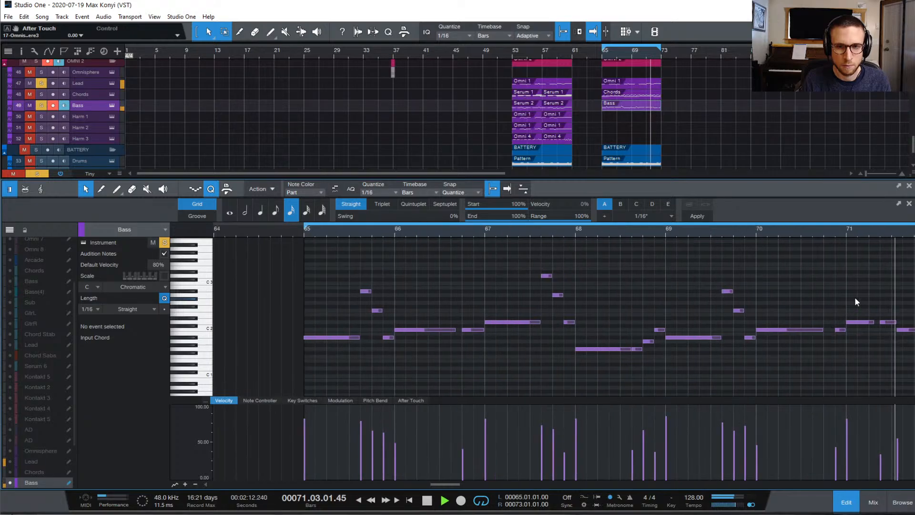
key(space)
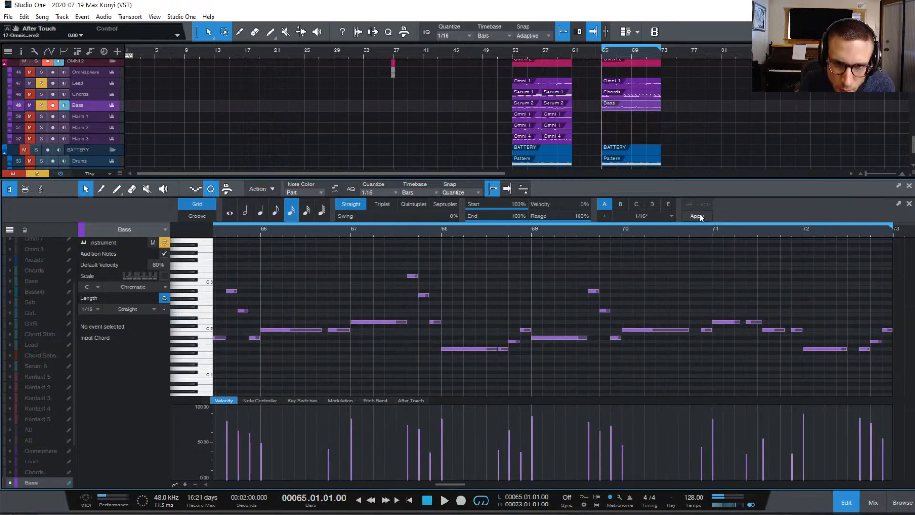
click(712, 230)
key(space)
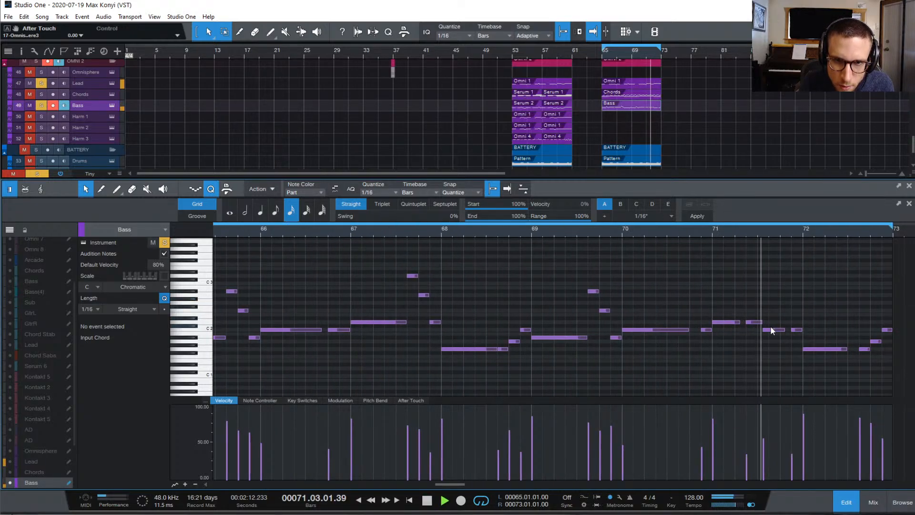
key(space)
click(752, 322)
drag(763, 330, 758, 330)
key(space)
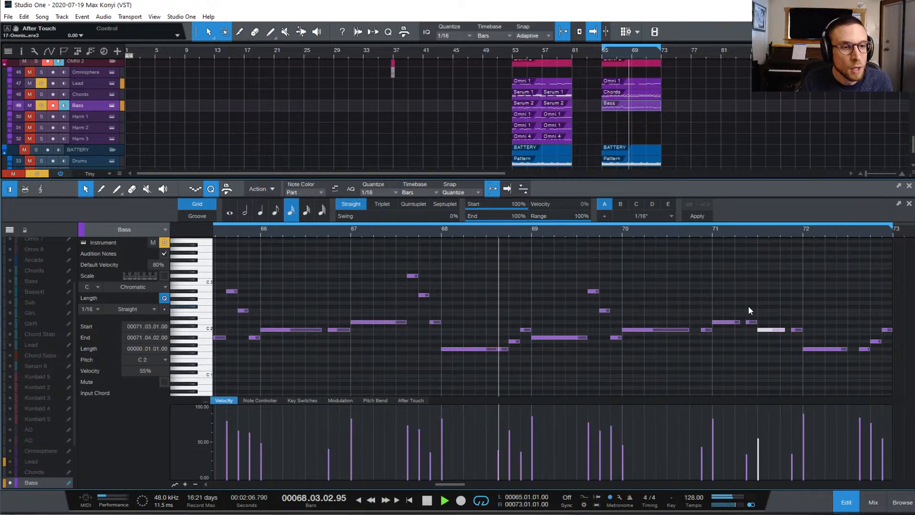
Audition the bass notes from 68.03.03 to the start of bar 69, replaying the spot from that position
key(space)
click(492, 233)
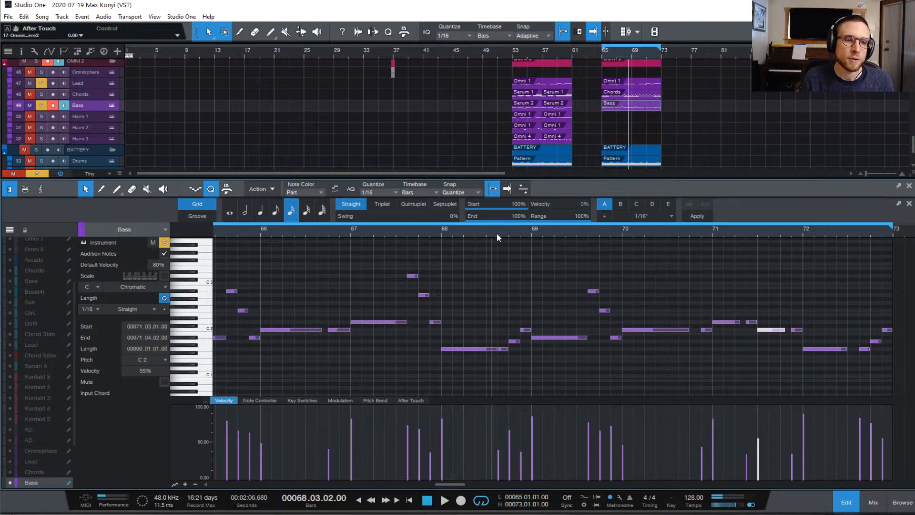
click(498, 233)
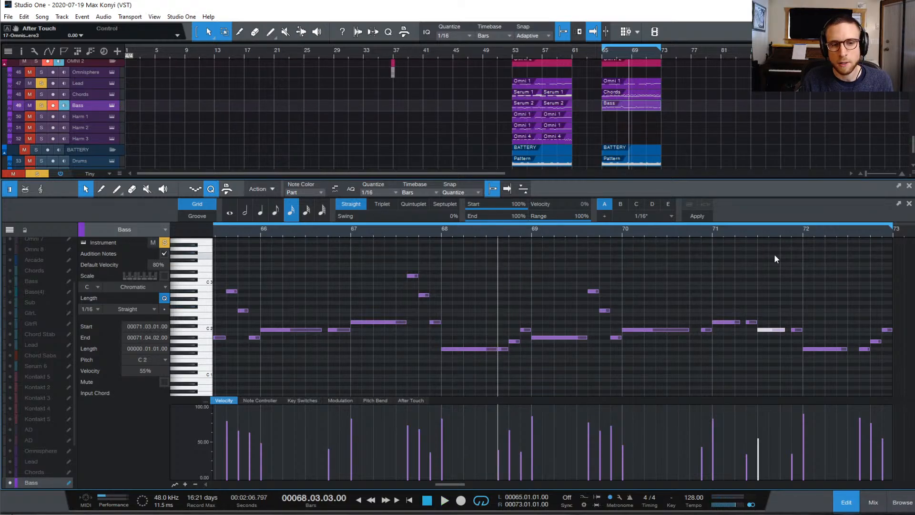
key(space)
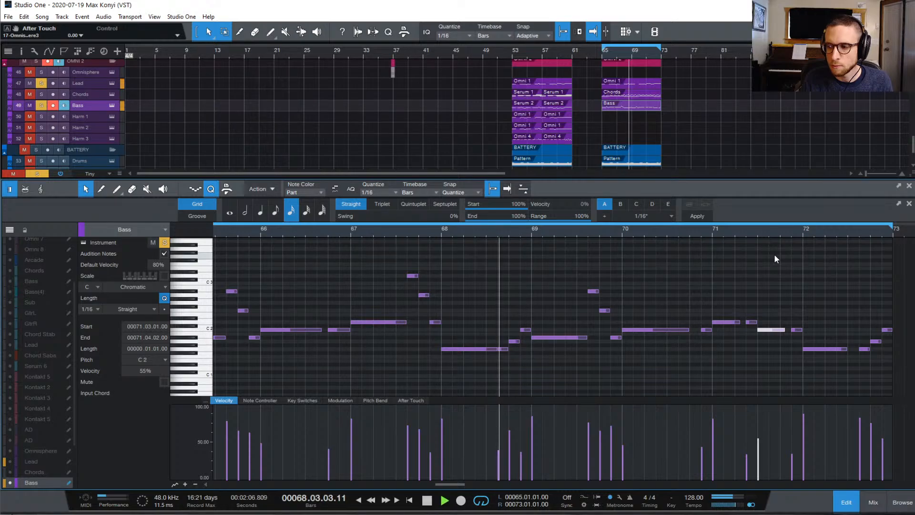
key(space)
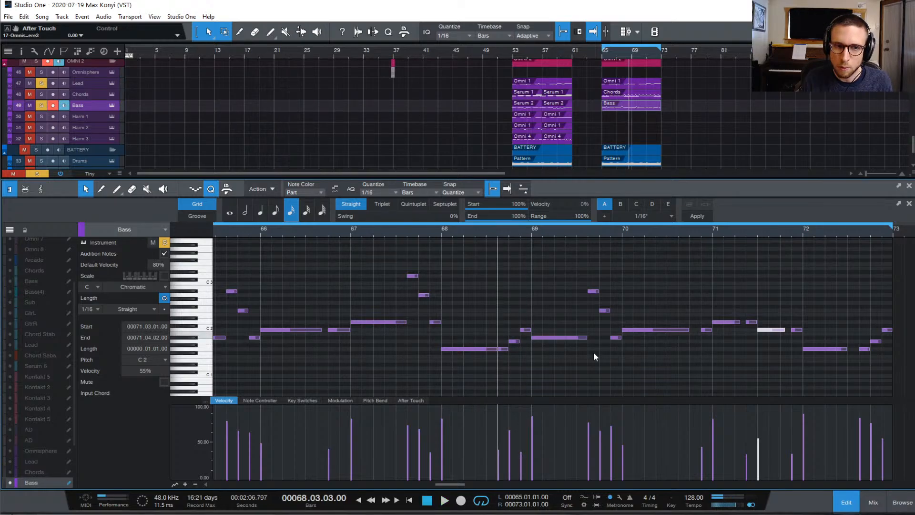
drag(503, 351, 513, 344)
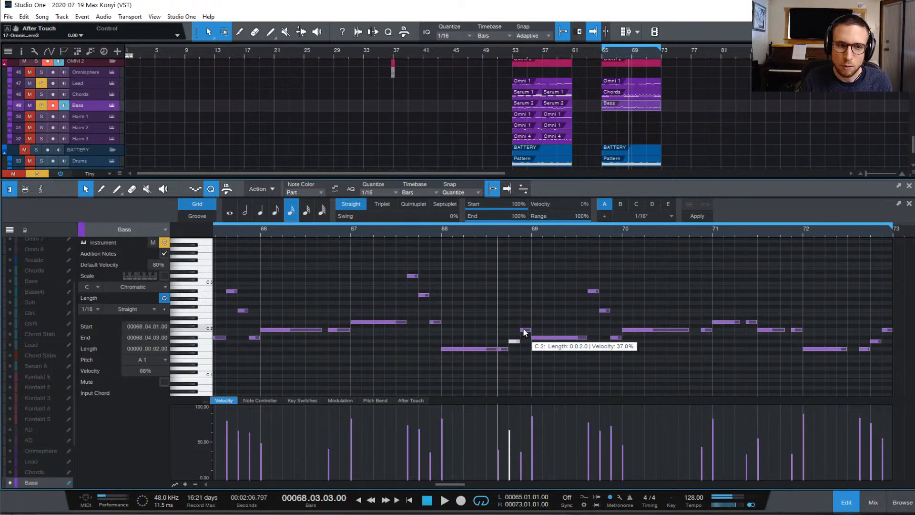
click(554, 336)
key(space)
key(space)
key(space)
key(space)
key(space)
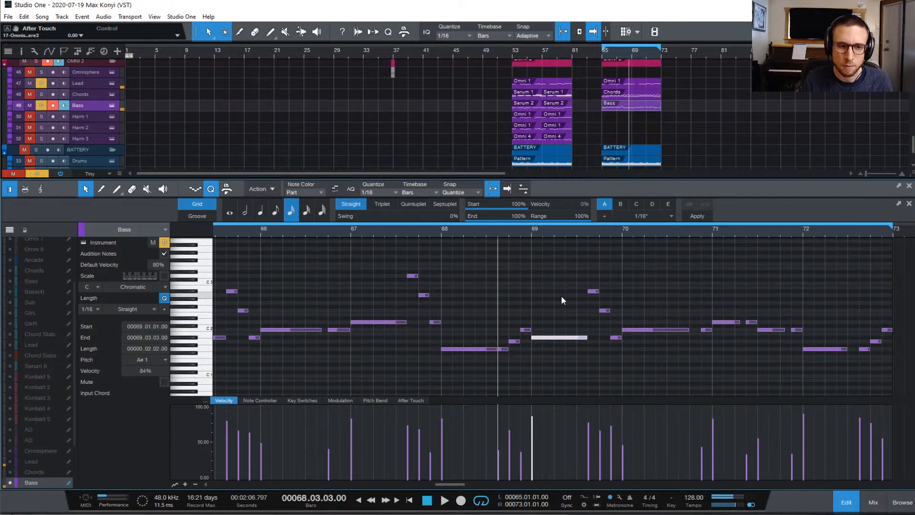
key(space)
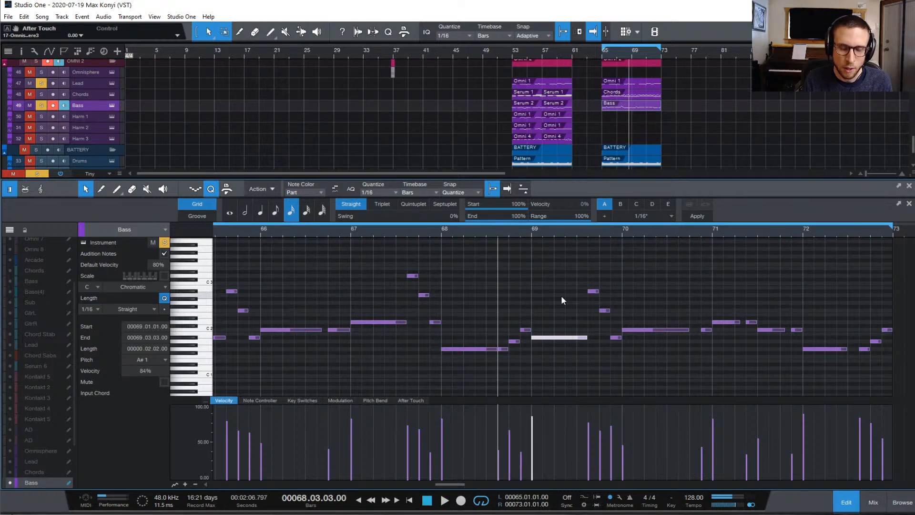
Lengthen the long D2 and C2 notes in bar 71 by one sixteenth each and play from bar 71
key(space)
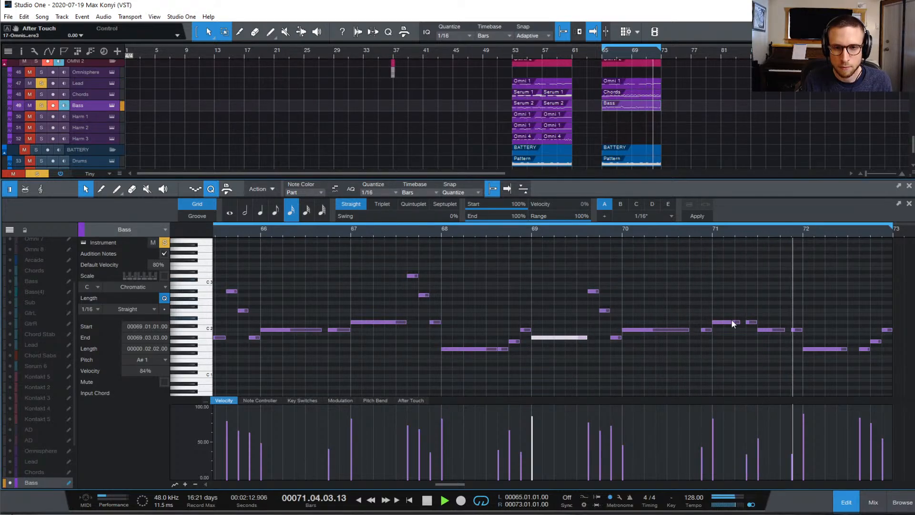
key(space)
drag(725, 317, 767, 325)
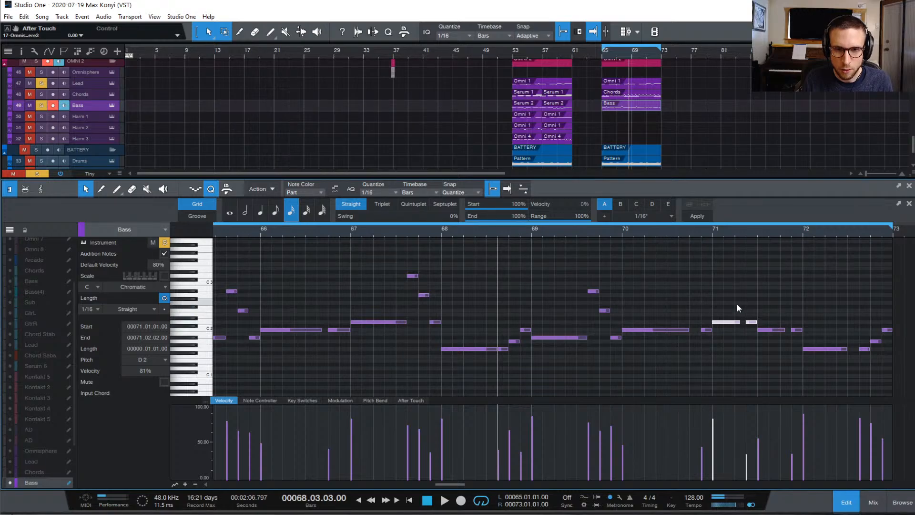
click(789, 319)
click(721, 323)
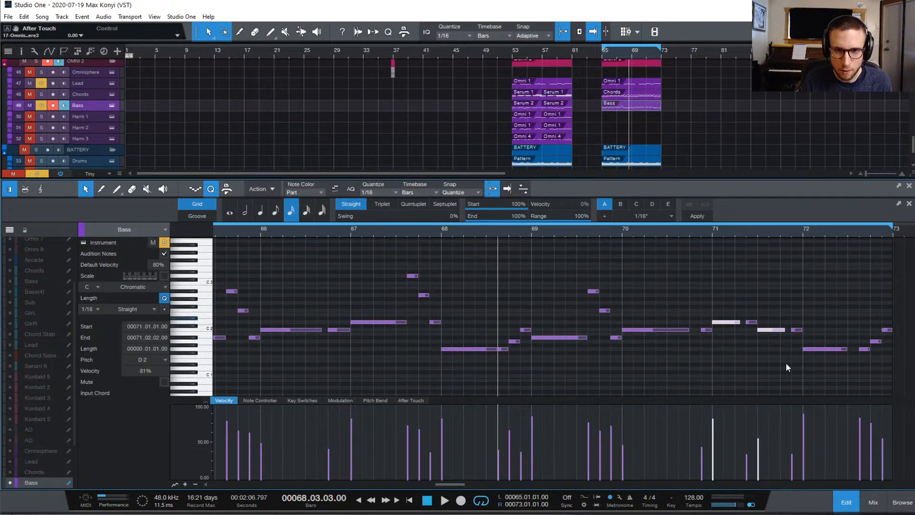
drag(788, 332, 794, 333)
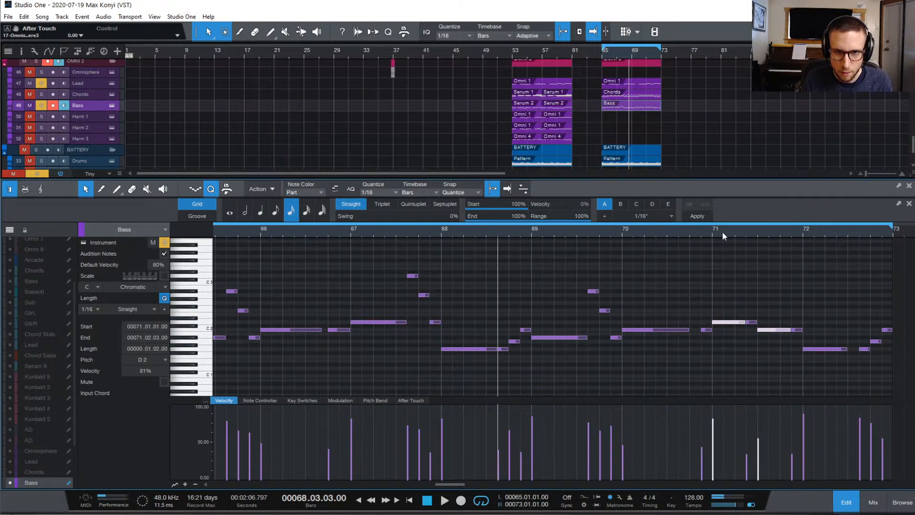
click(713, 234)
key(space)
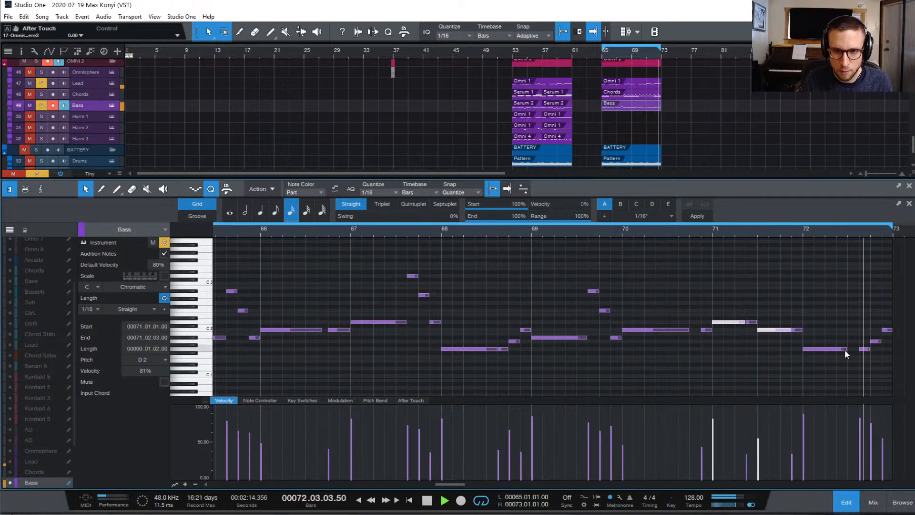
Extend the G1 note at 72.01.01 to end at 72.03.03 and resume playback
key(space)
drag(846, 349, 869, 355)
key(space)
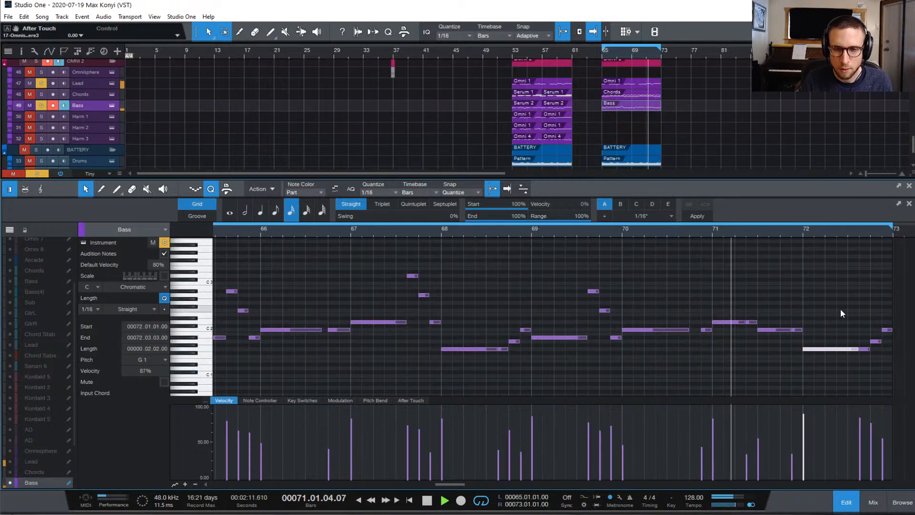
click(841, 310)
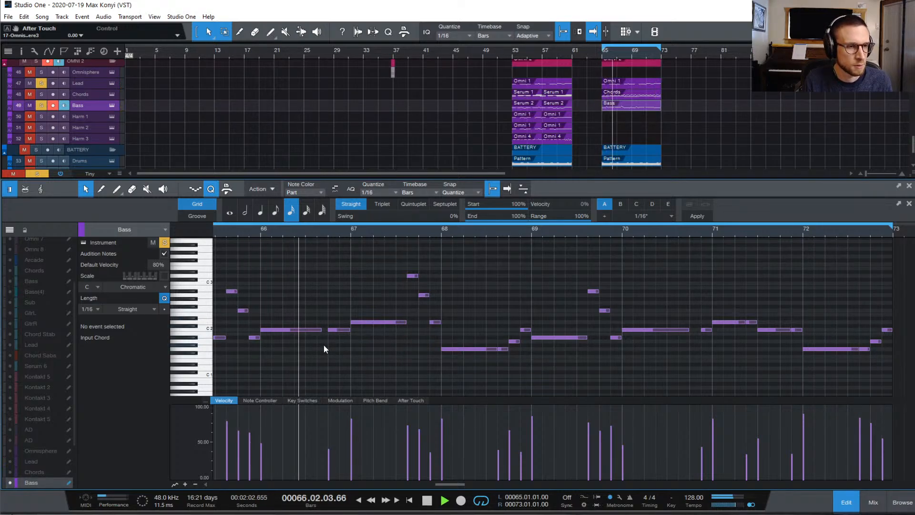
Extend the C2 note in bar 66 to end at 66.04.01 and the one in bar 70 to end at 70.04.03
drag(322, 330, 328, 335)
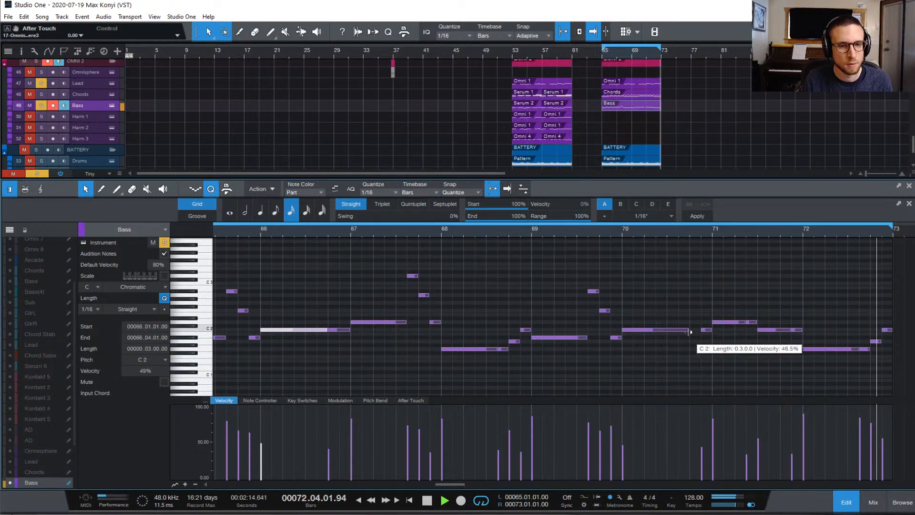
drag(689, 330, 701, 330)
key(space)
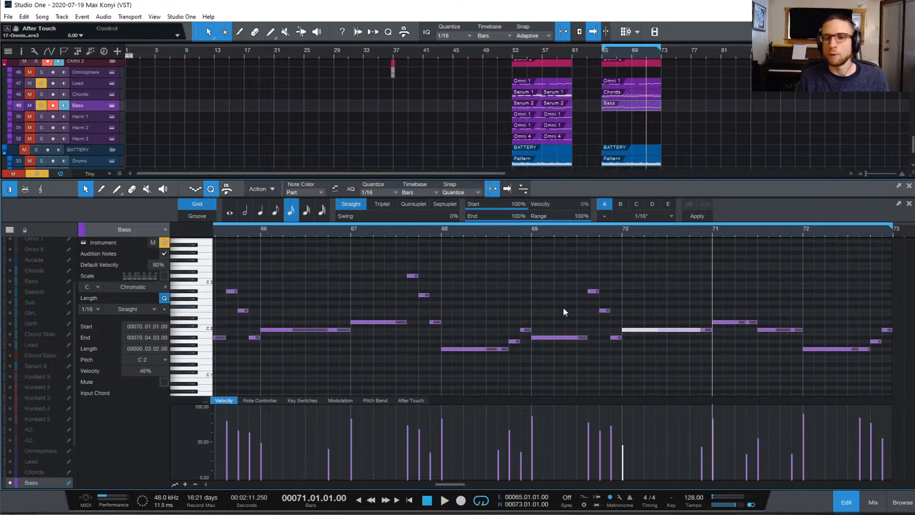
Place the playhead at the start of bar 69 and select the A#1 bass note there
scroll(562, 306, up, 1)
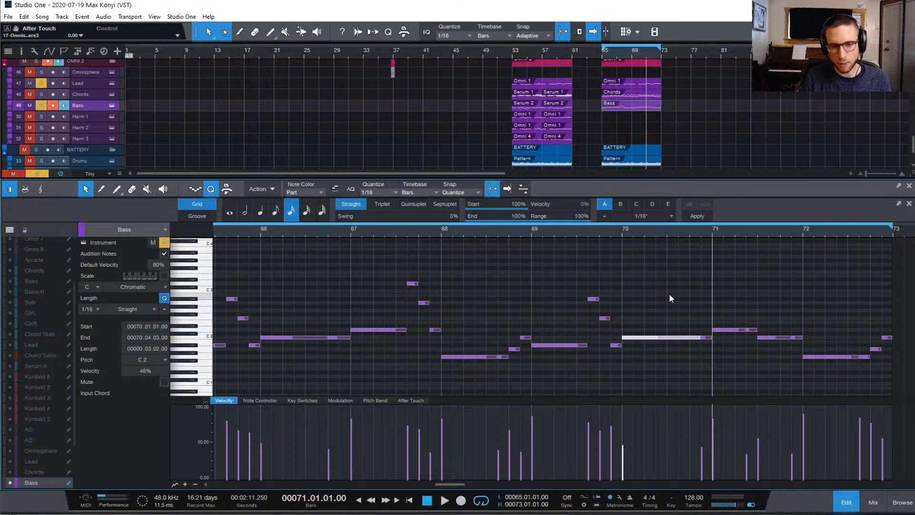
click(530, 230)
click(559, 345)
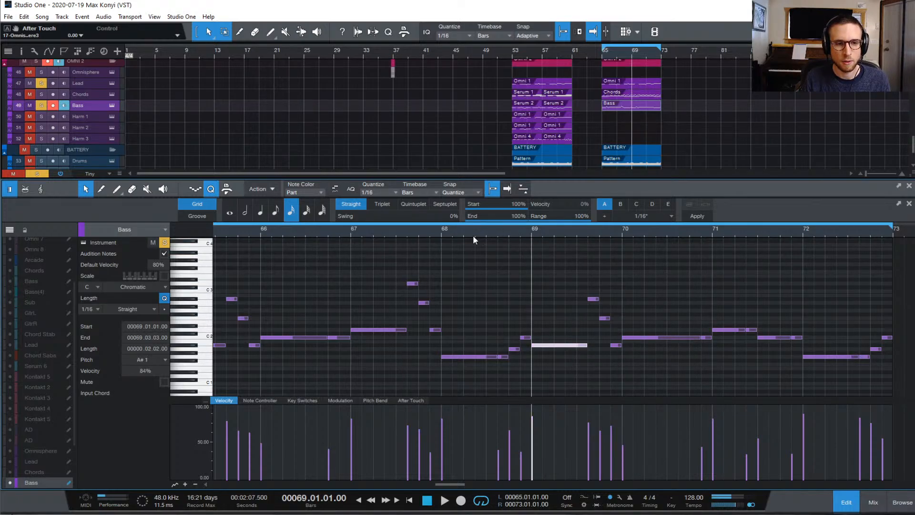
Audition the G1, A1 and C2 bass notes leading into A#1 at bar 69, and play the passage from bar 68
click(480, 358)
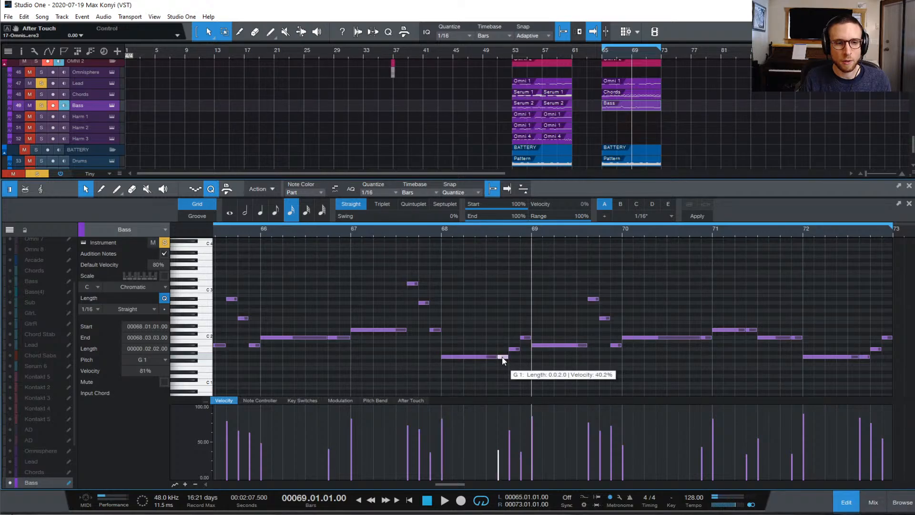
click(513, 349)
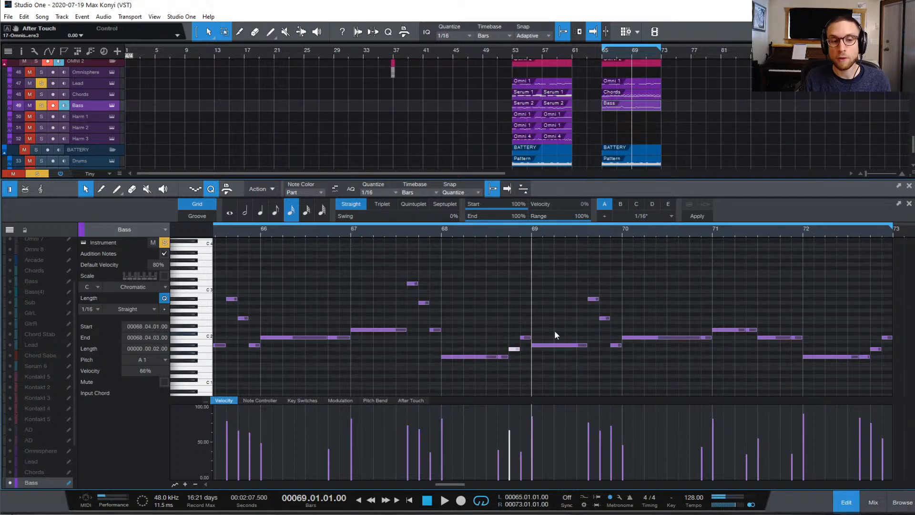
click(525, 338)
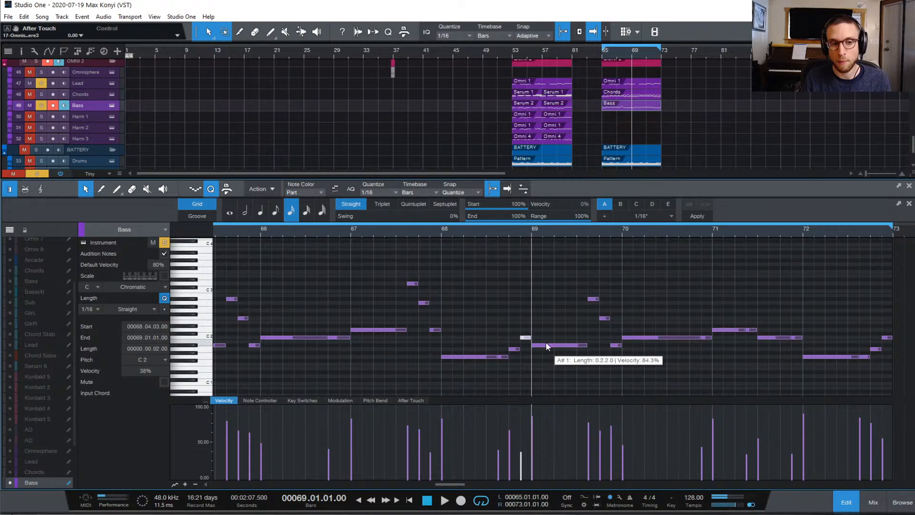
click(546, 344)
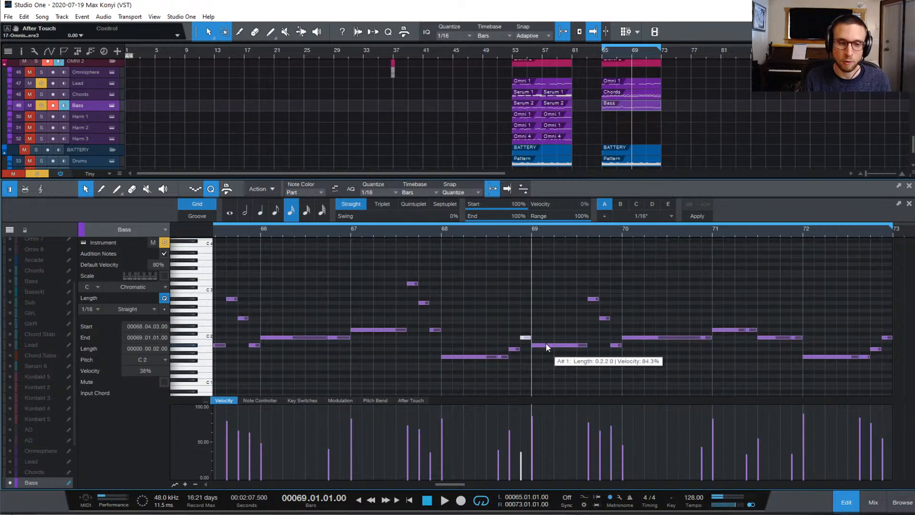
click(440, 232)
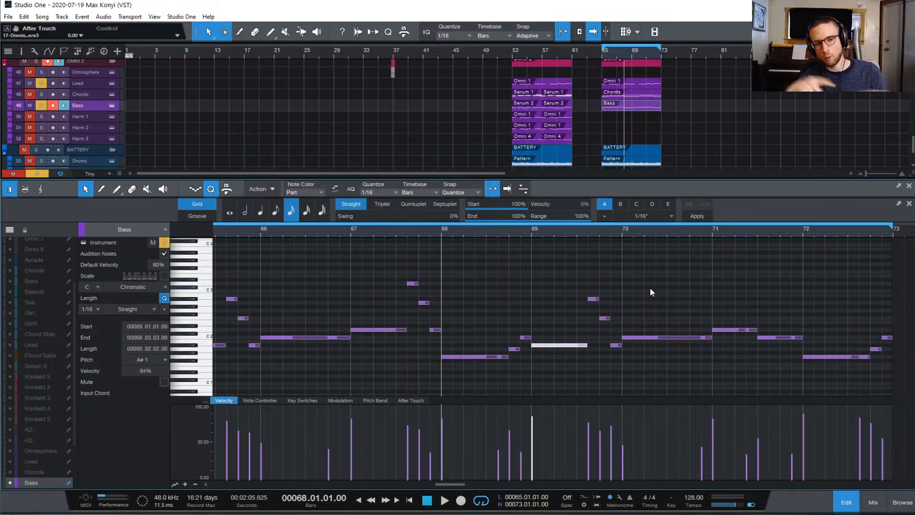
key(space)
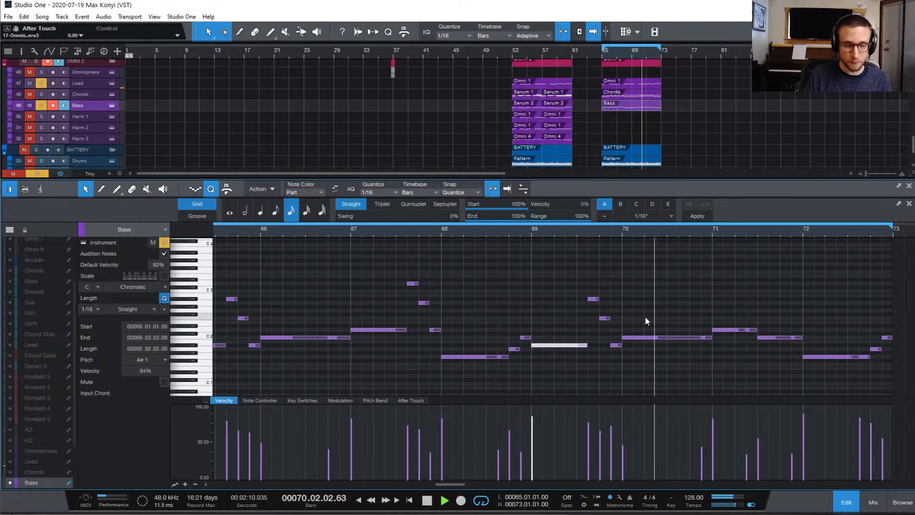
key(space)
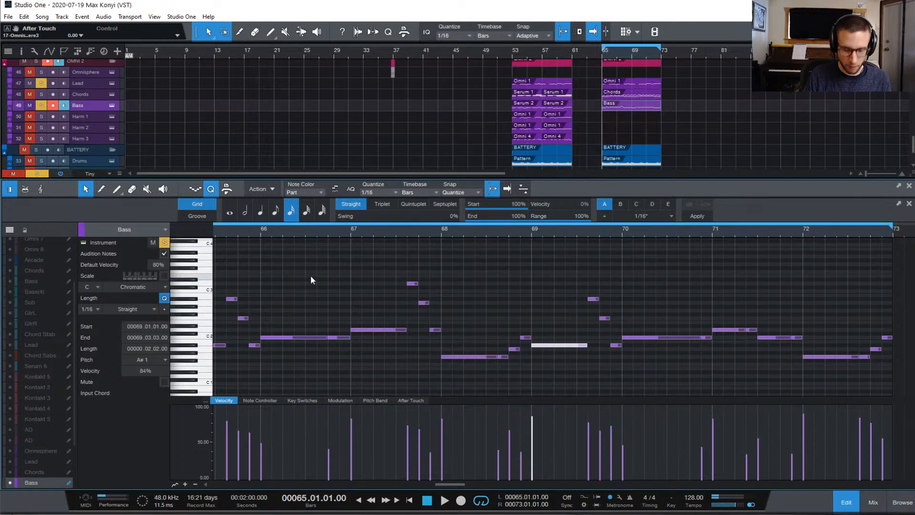
Play the opening of the bass part from bar 65 several times
key(space)
click(434, 296)
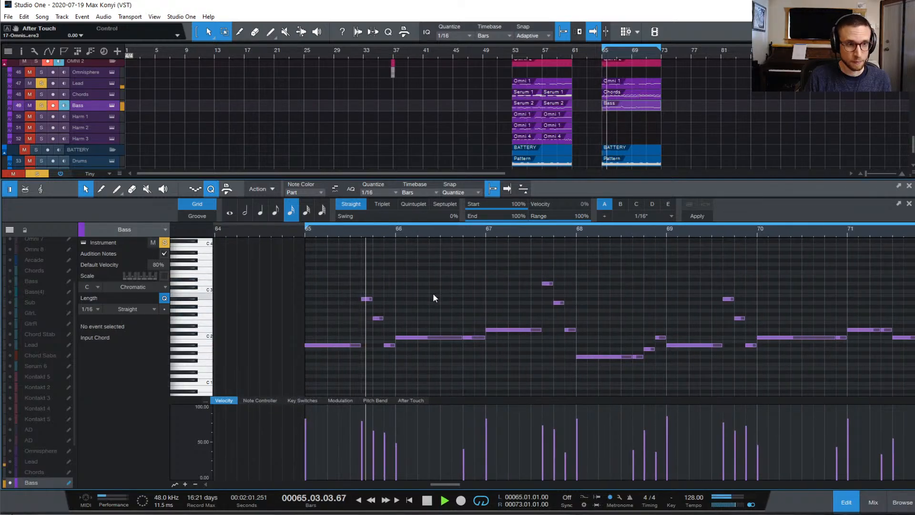
key(space)
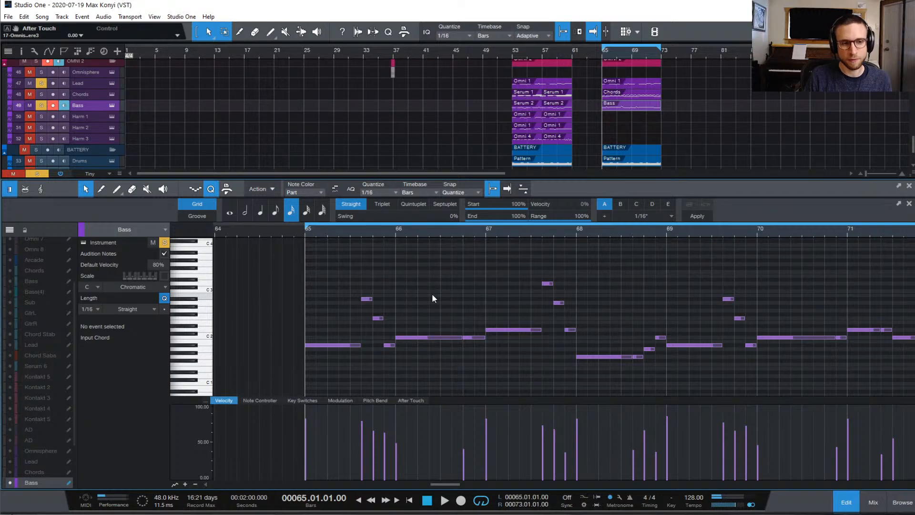
key(space)
key(space)
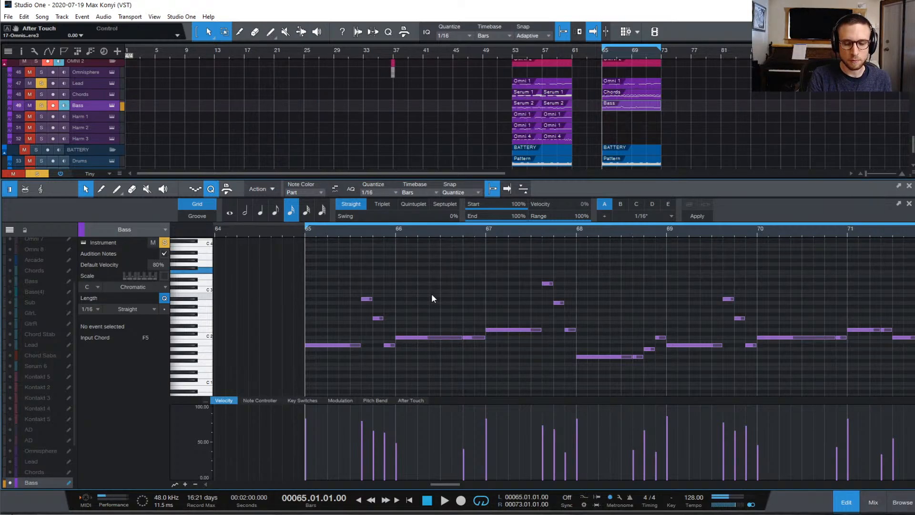
key(space)
key(space)
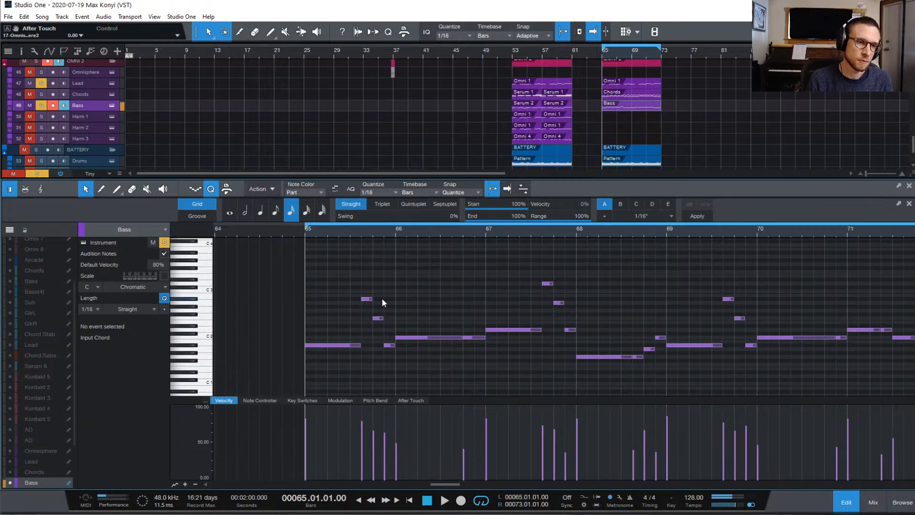
Lower the bass note at 65.03.03 to A2, solo the Chords track too, and play from bar 65
drag(365, 298, 365, 302)
key(space)
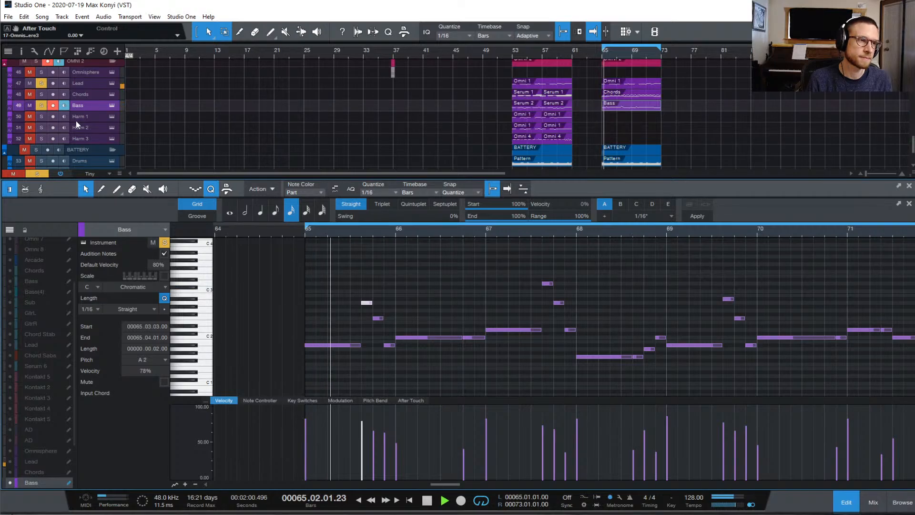
click(41, 95)
key(space)
key(space)
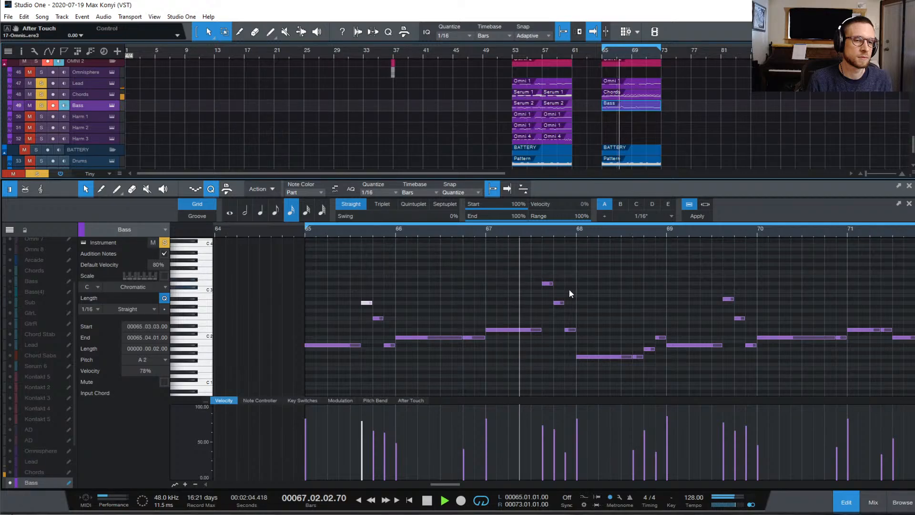
Lower the high bass note at 67.03.03 to C3 and resume playback in bar 67
key(space)
drag(550, 284, 551, 291)
key(space)
click(571, 271)
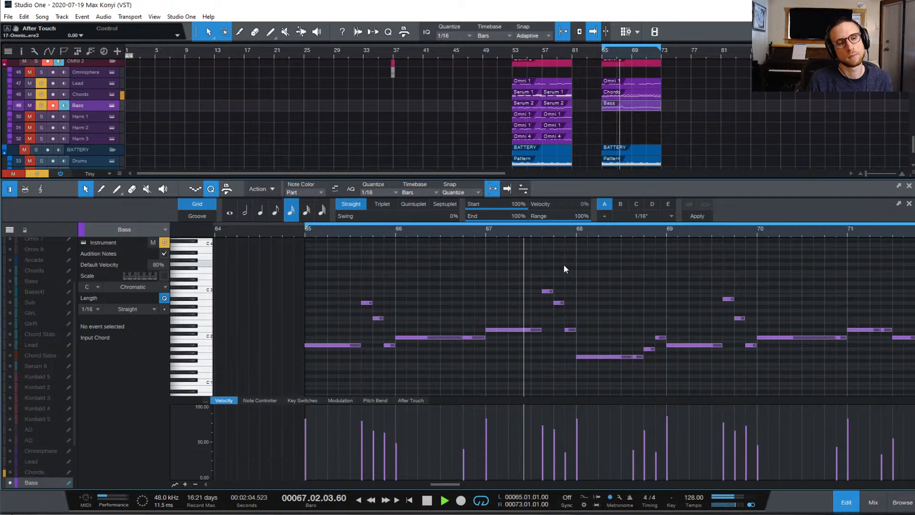
key(space)
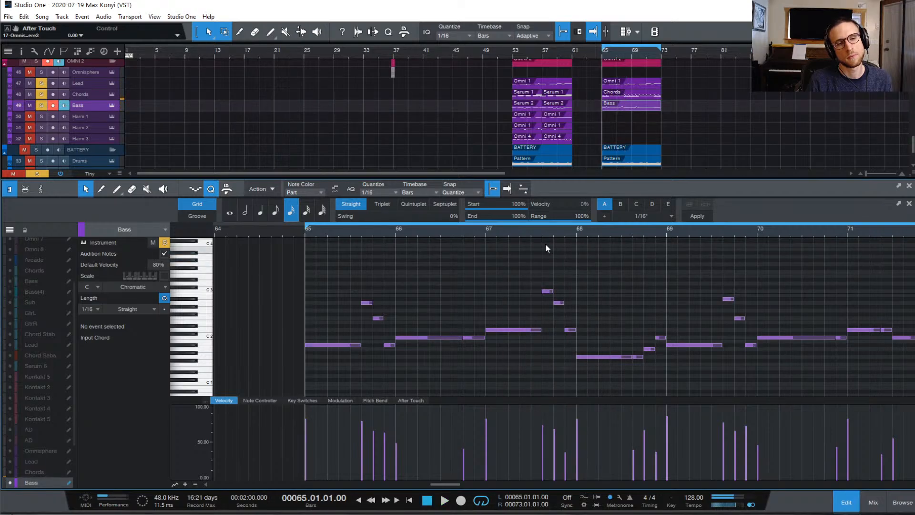
Play the bass run from 67.03.03 into bar 68 repeatedly and audition its D2 note at 67.04.03
click(547, 235)
key(space)
key(space)
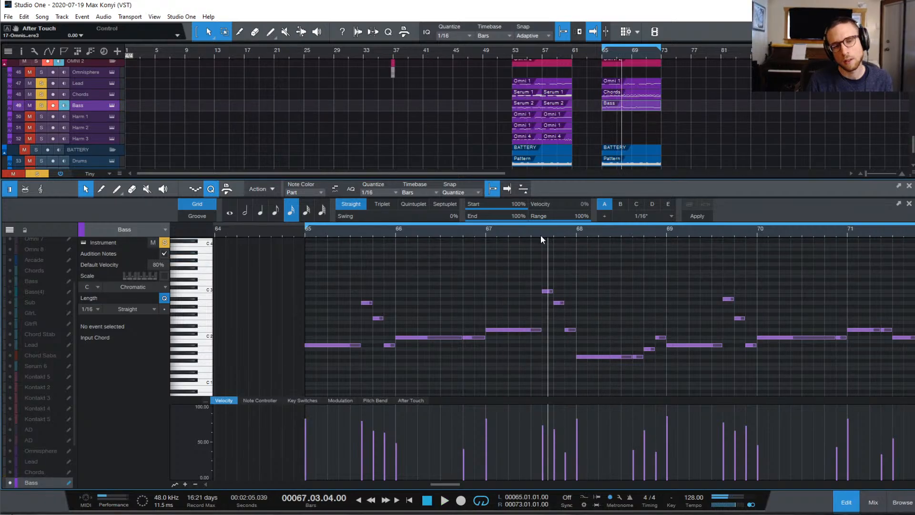
click(542, 234)
key(space)
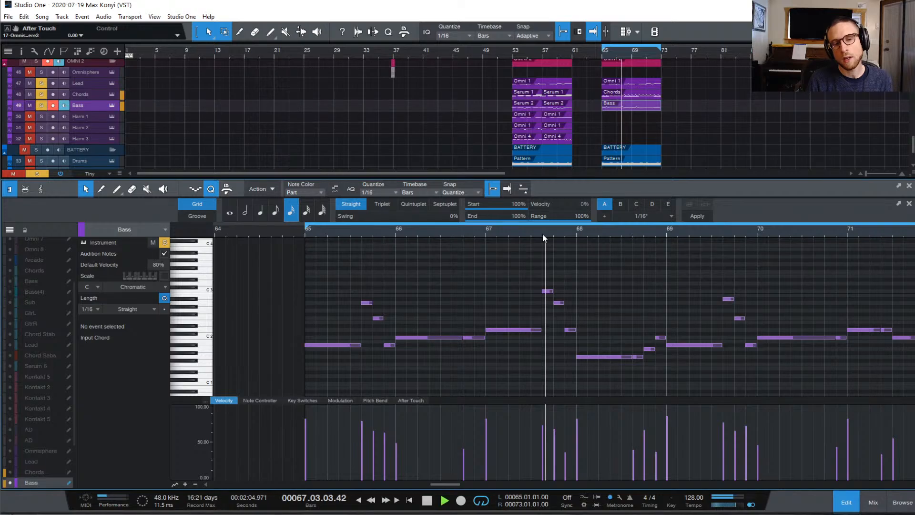
key(space)
key(space)
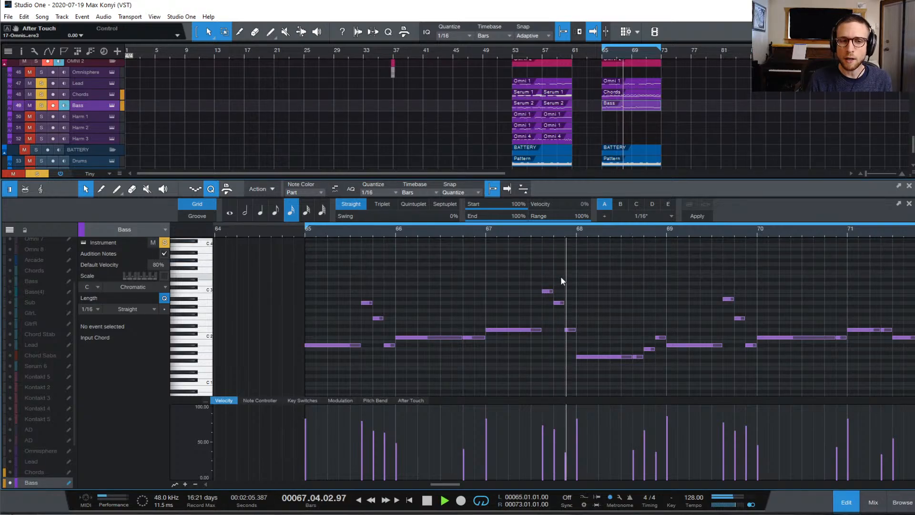
key(space)
click(571, 330)
key(space)
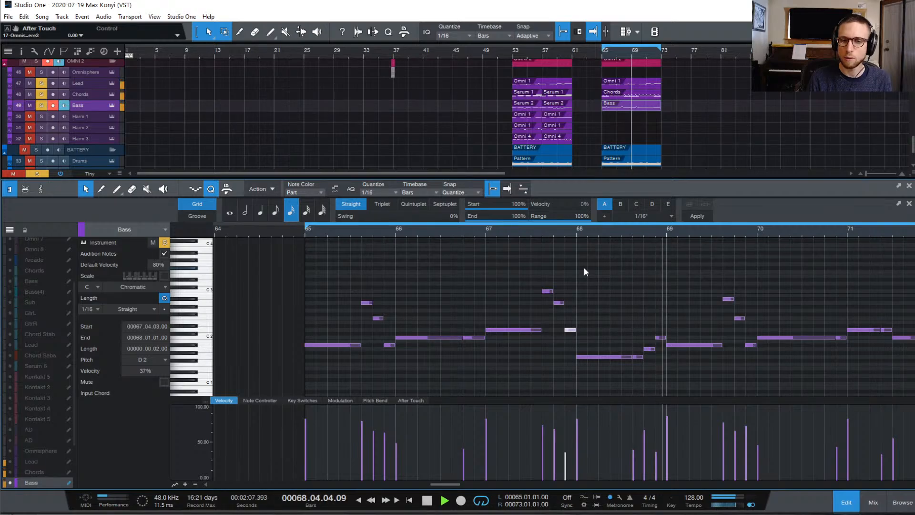
key(space)
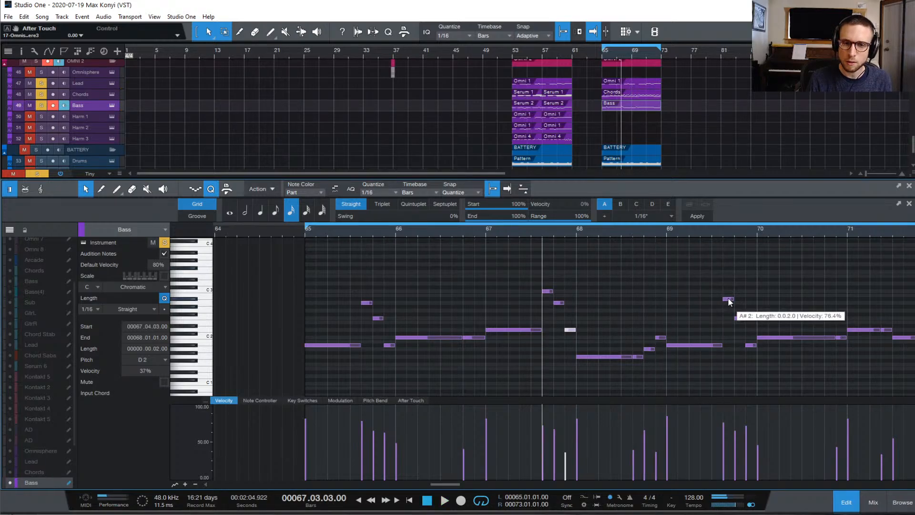
Lower the bass note at 69.03.03 to A2 and play from bar 65
click(728, 299)
key(Down)
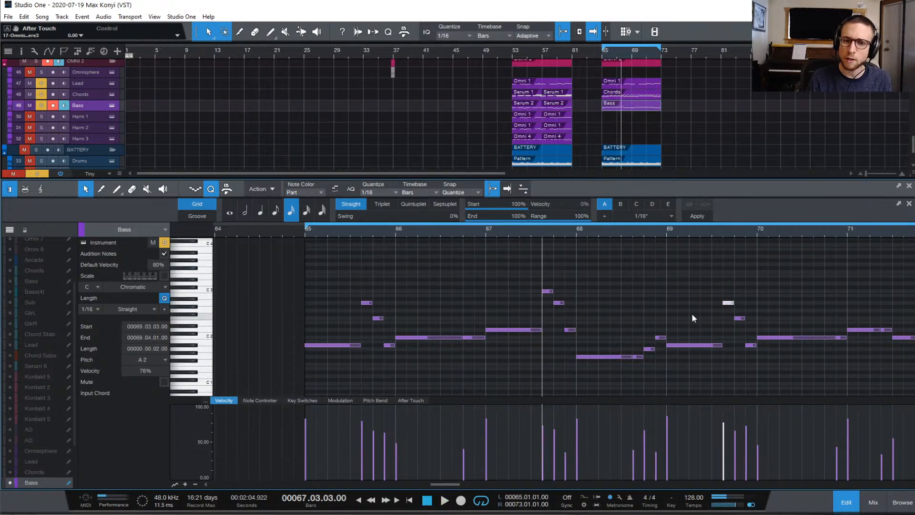
click(305, 230)
key(space)
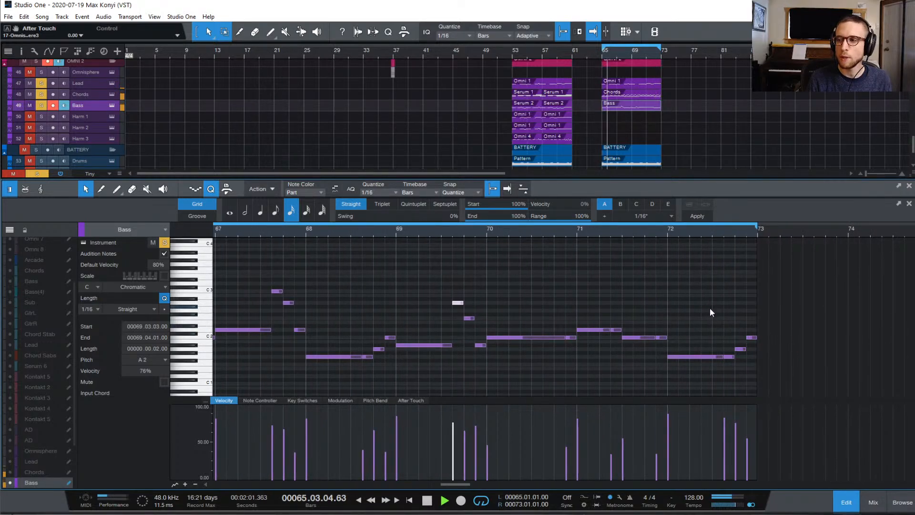
key(space)
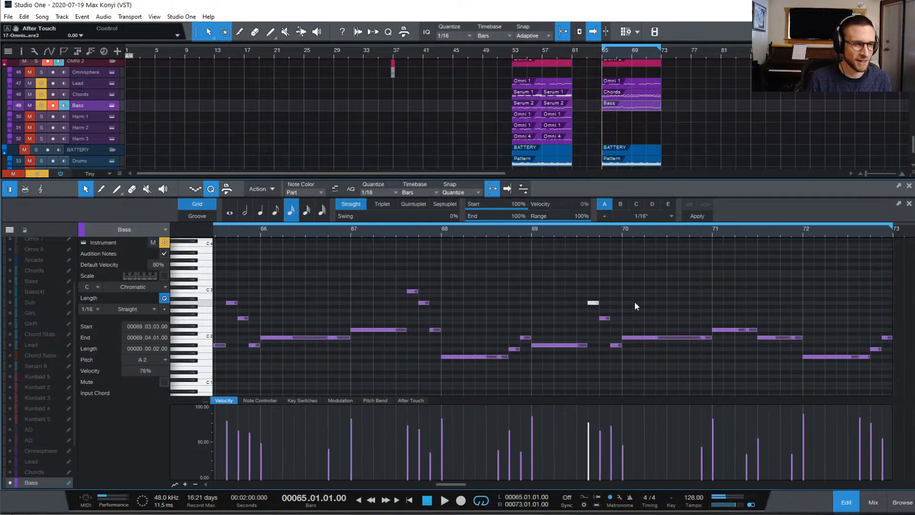
Review the complete bass part across bars 65 to 73 and play it from bar 65 with the lead and chords
scroll(633, 301, right, 4)
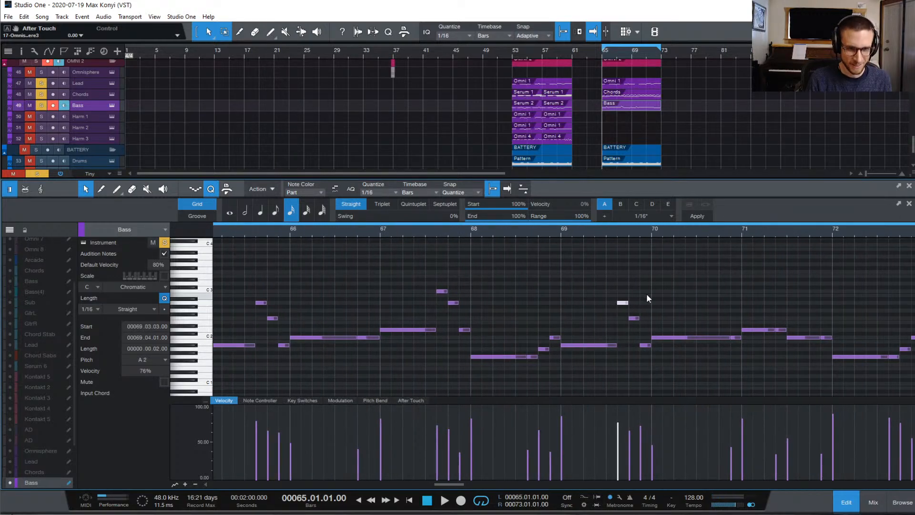
click(662, 288)
scroll(636, 280, down, 2)
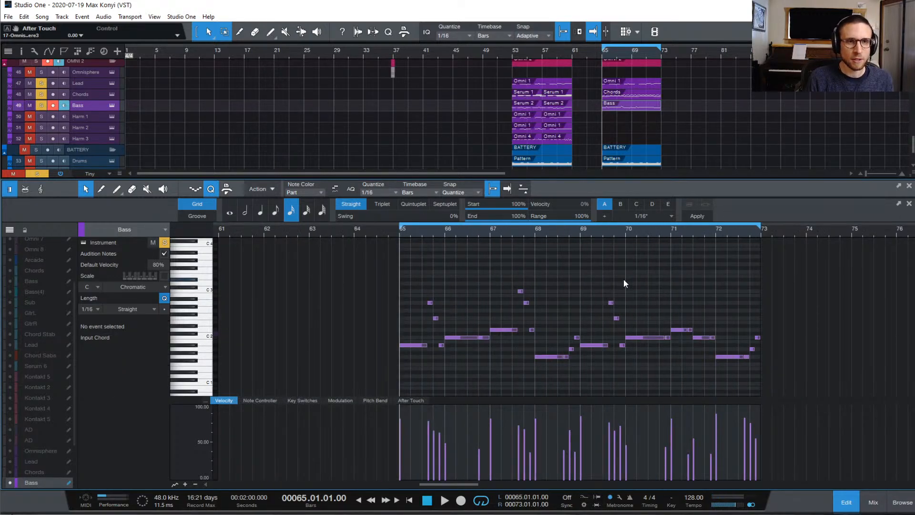
scroll(623, 283, right, 5)
scroll(623, 283, right, 1)
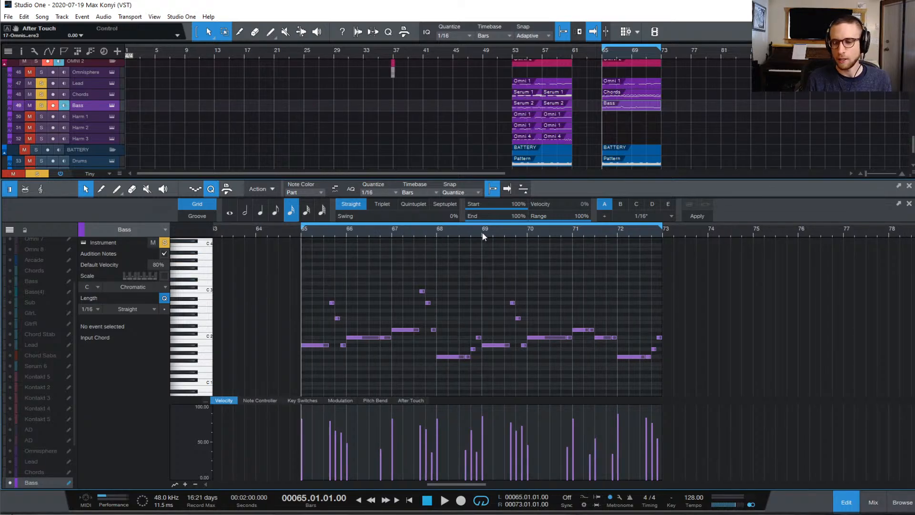
scroll(484, 236, right, 1)
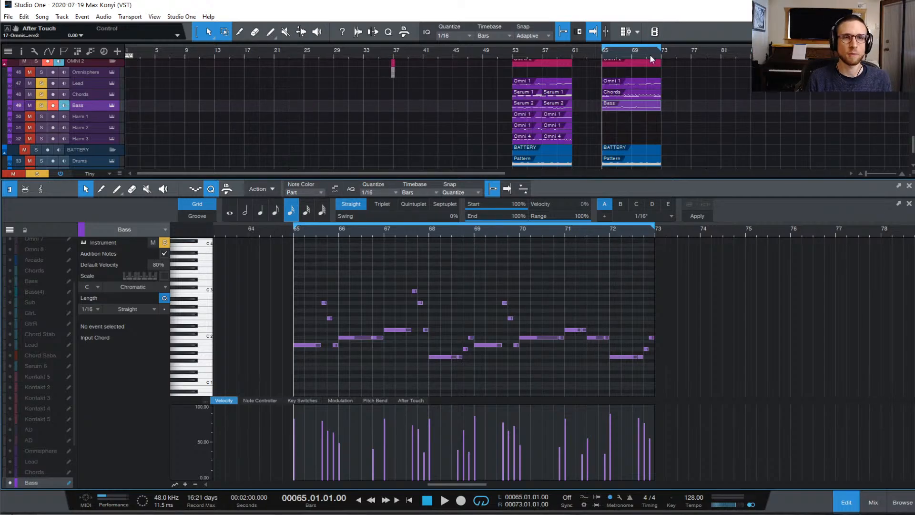
scroll(610, 277, right, 2)
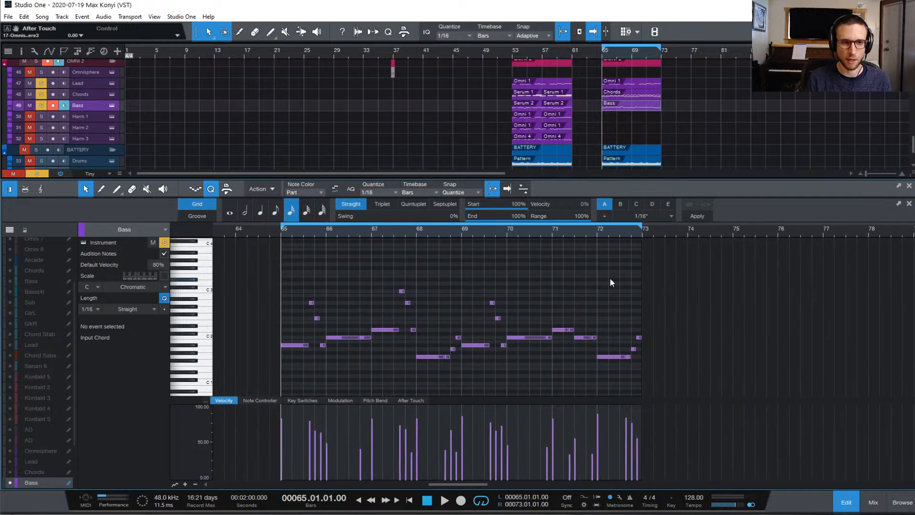
scroll(609, 282, left, 3)
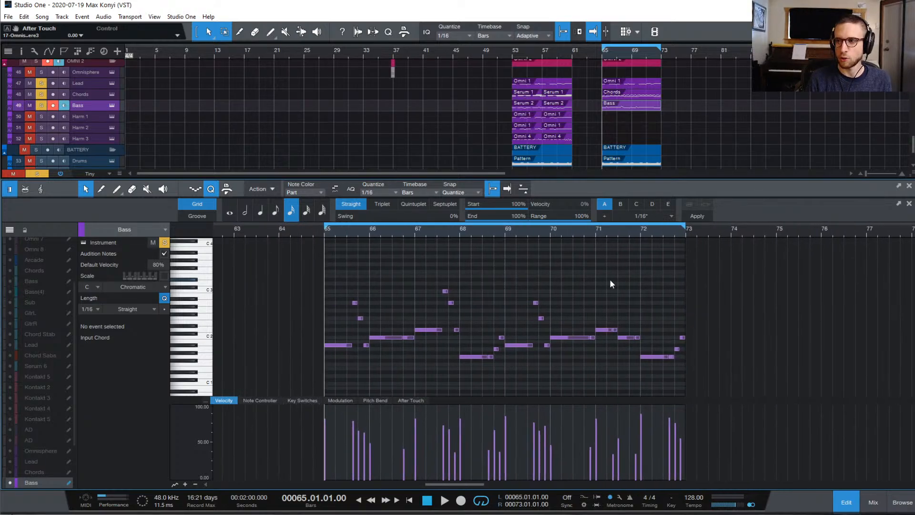
scroll(611, 285, right, 1)
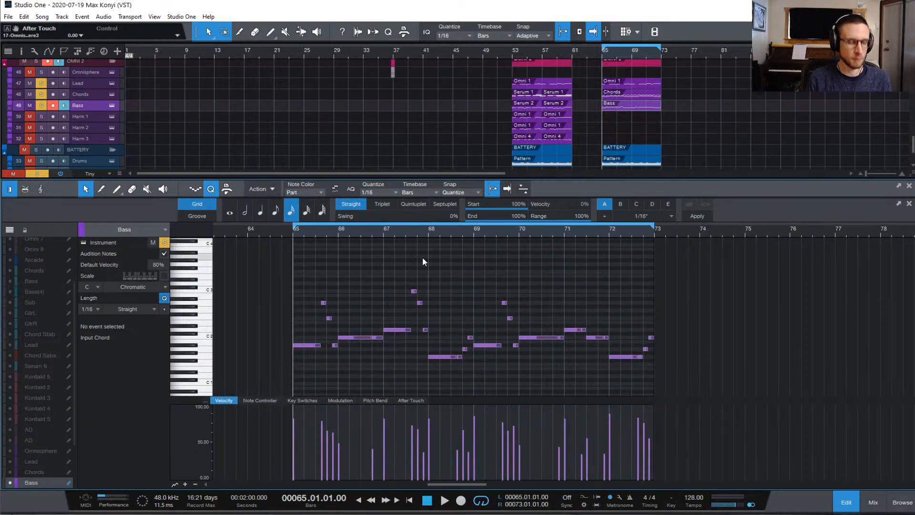
key(space)
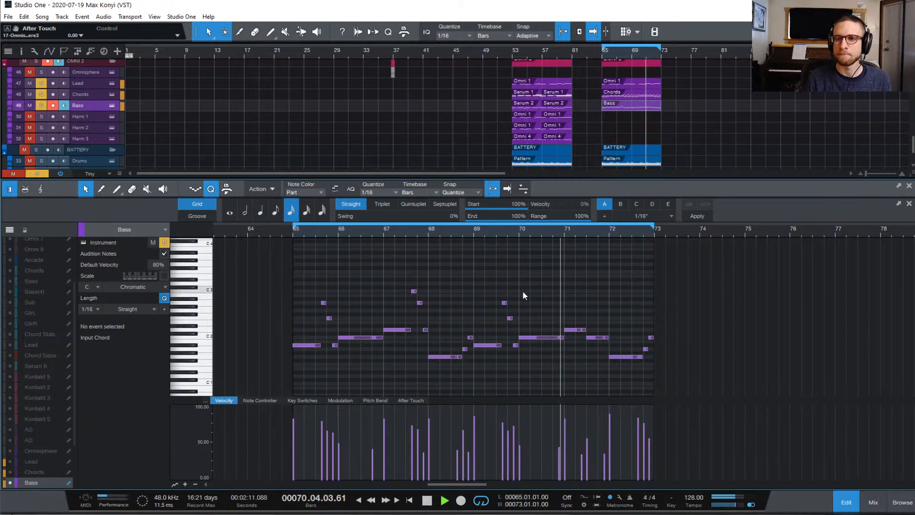
key(space)
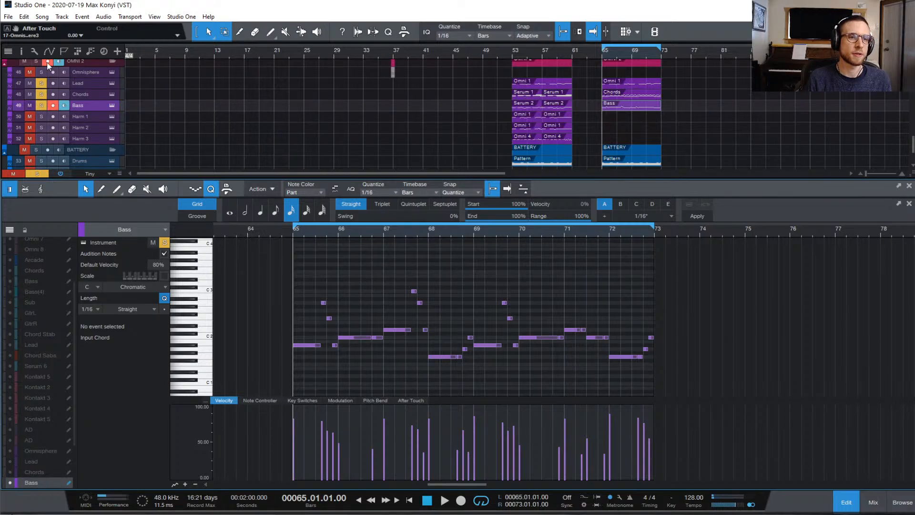
Unsolo the Lead, Chords and Bass tracks and play the full mix from bar 65
drag(41, 86, 41, 101)
key(space)
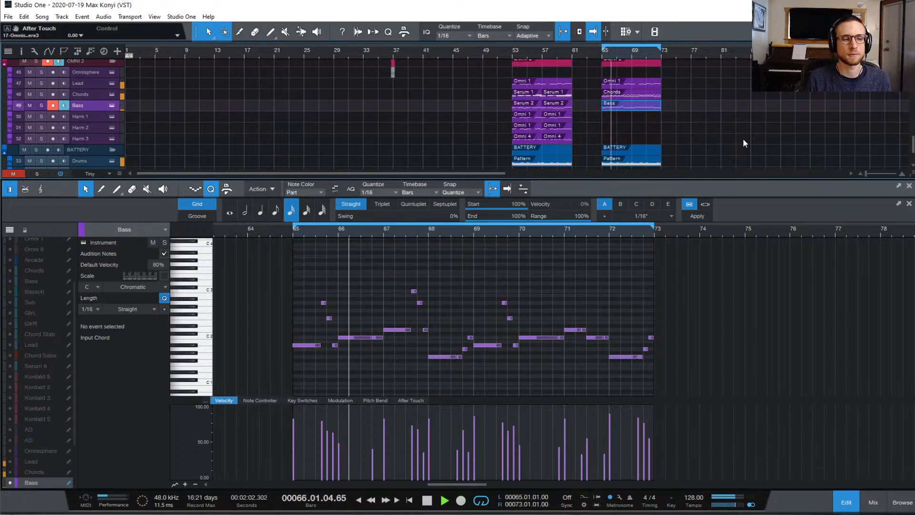
key(space)
Close the note editor and select the Harm 1 track in the arrangement
click(848, 504)
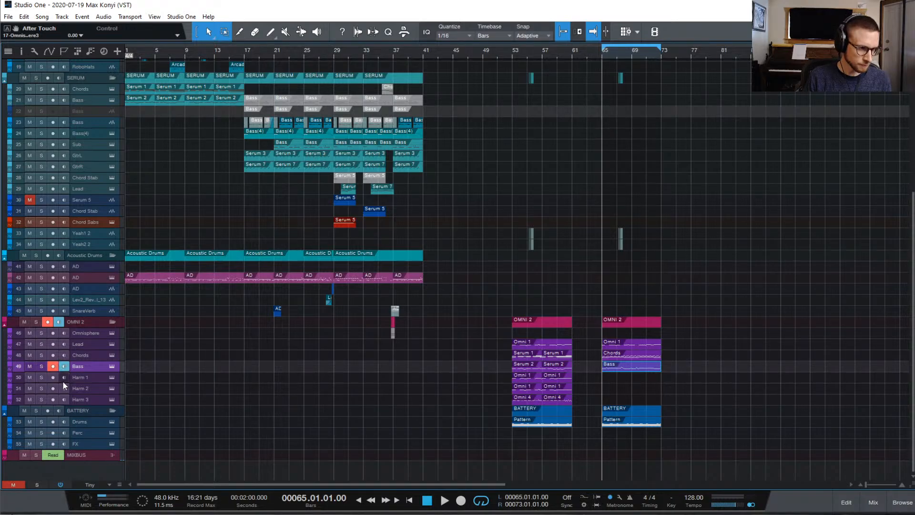
click(82, 376)
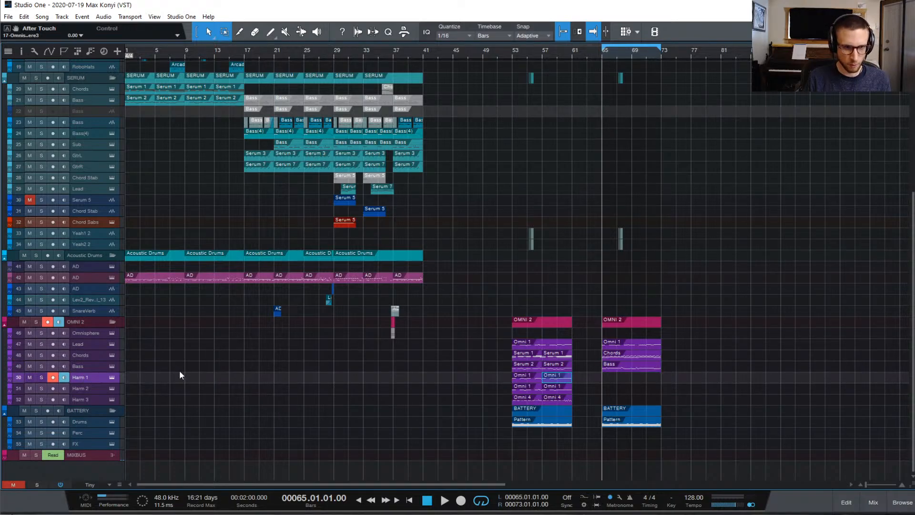
Play the mix from bar 65 several times to work out a harmony line for the Harm 1 track
key(space)
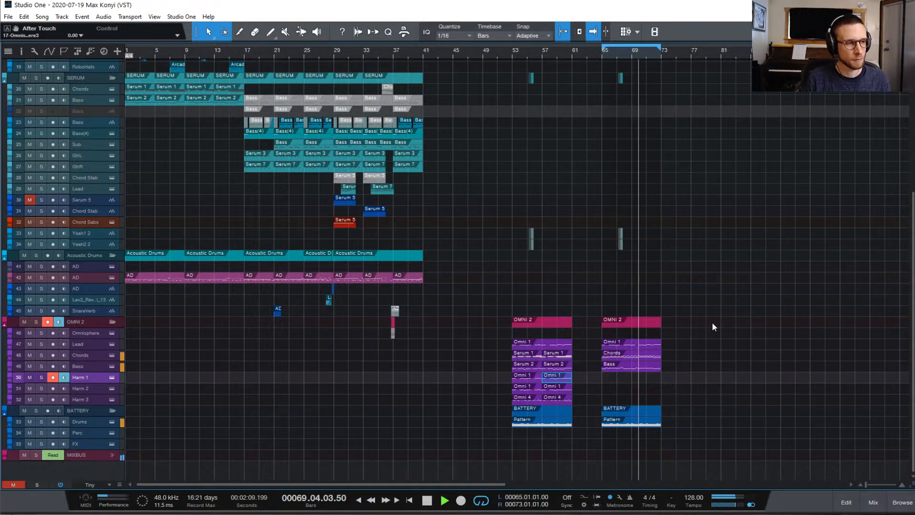
key(space)
key(space)
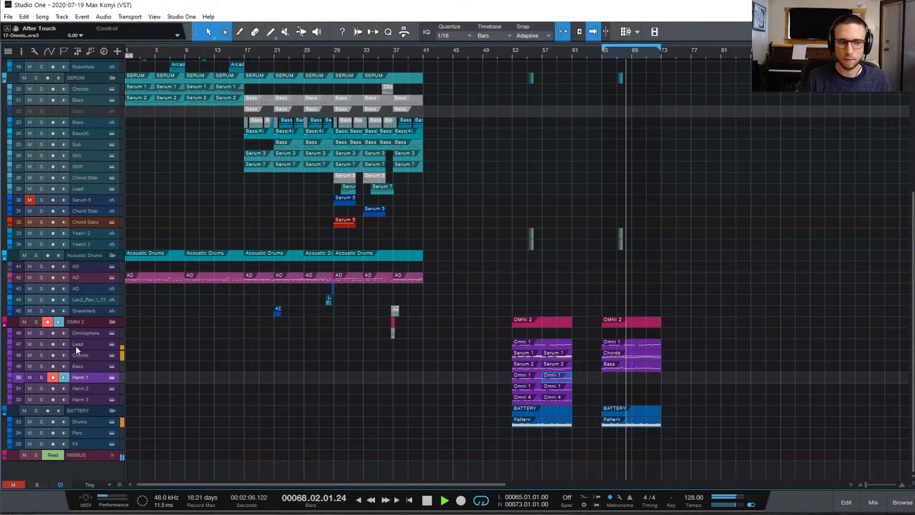
key(space)
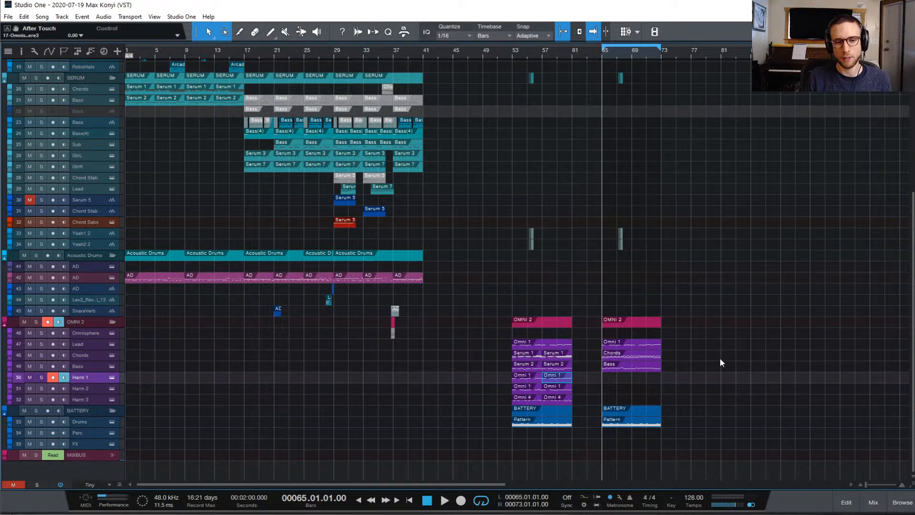
key(space)
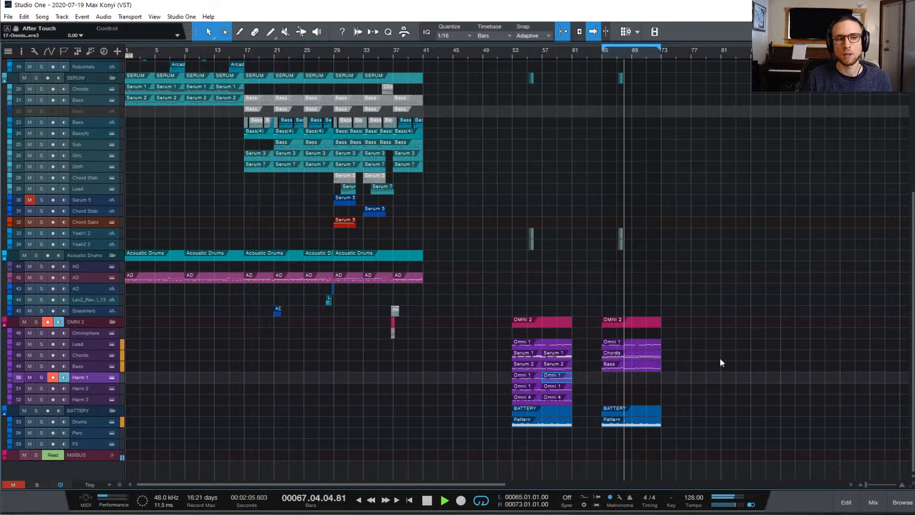
key(space)
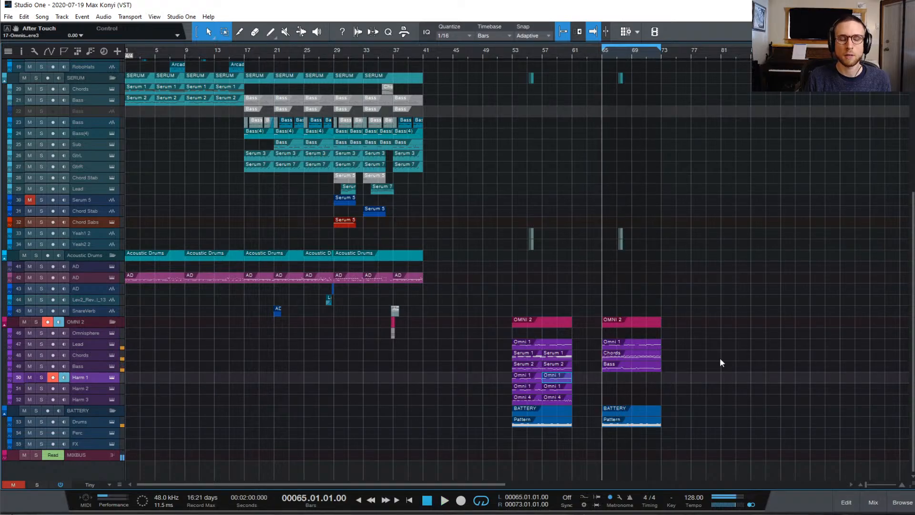
key(space)
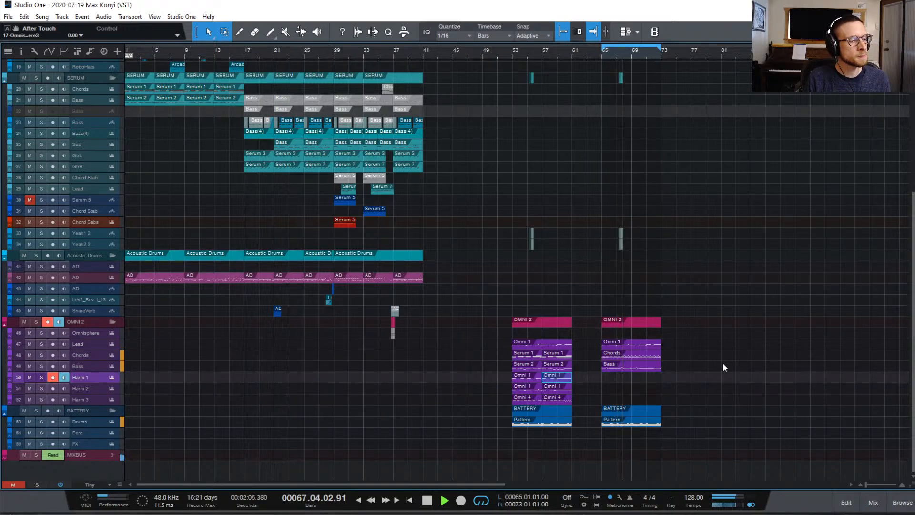
key(space)
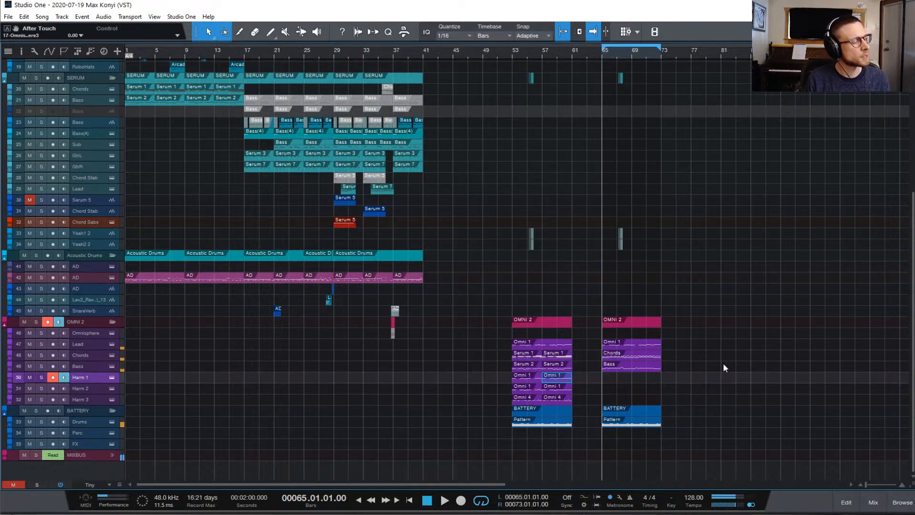
key(space)
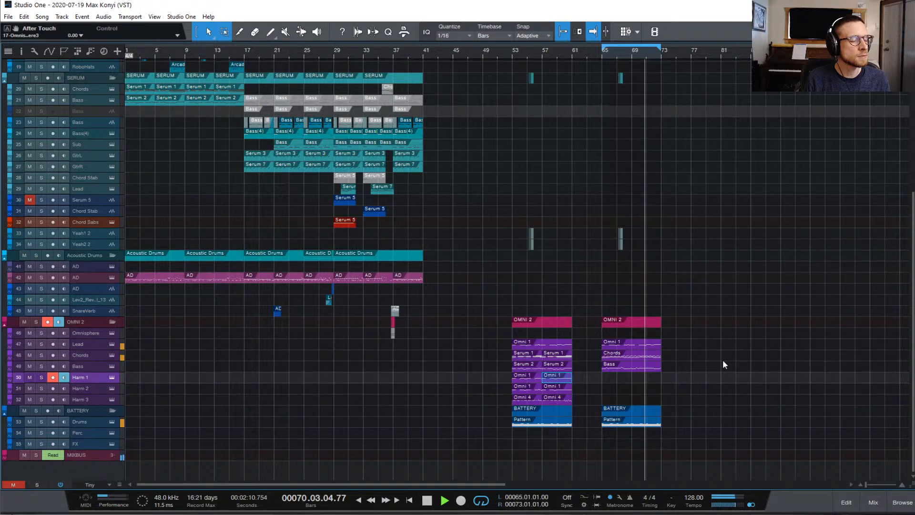
key(space)
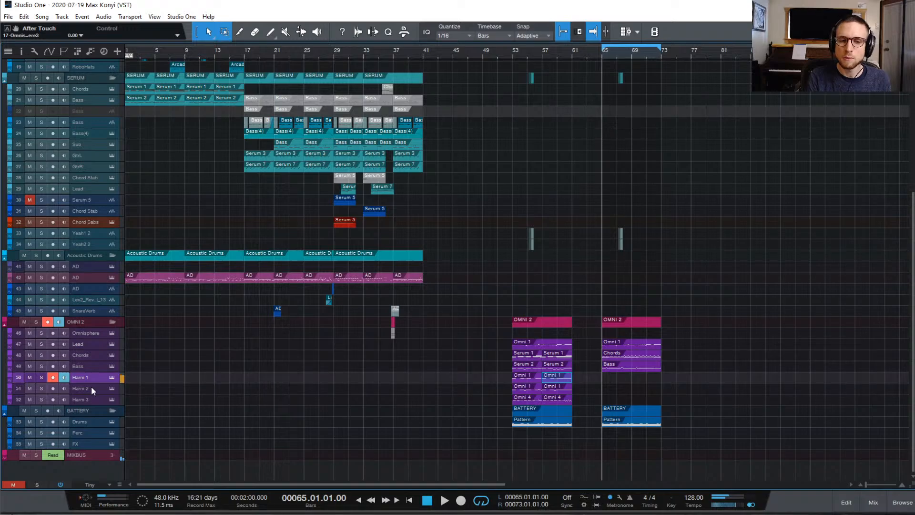
key(space)
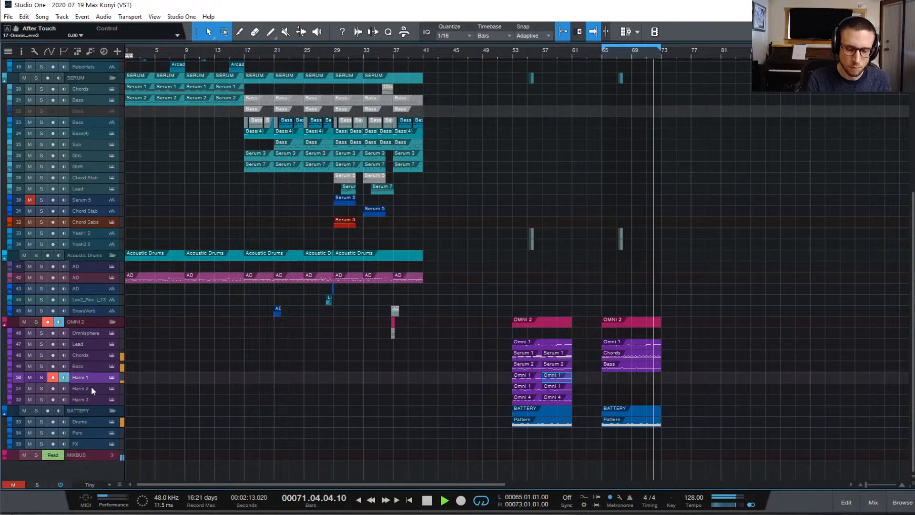
key(space)
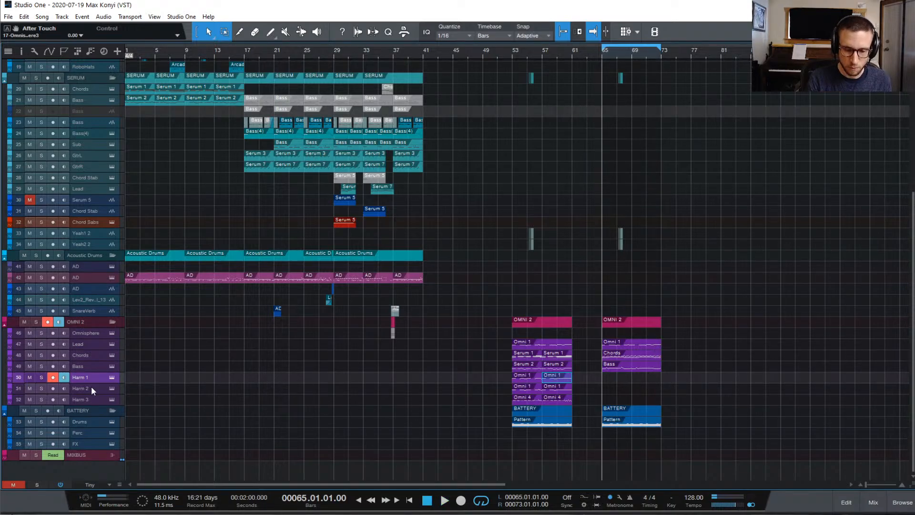
Record a new harmony part on the Harm 1 track across bars 65 to 73
key(space)
key(space)
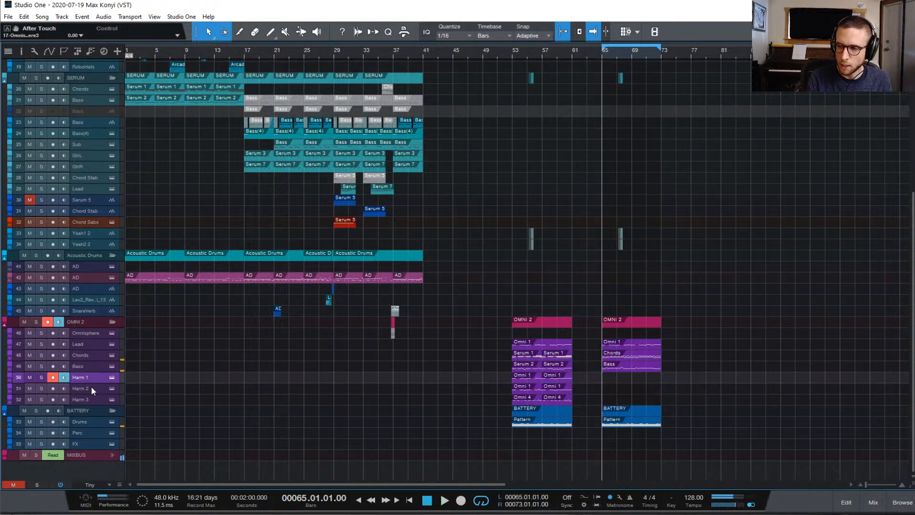
key(space)
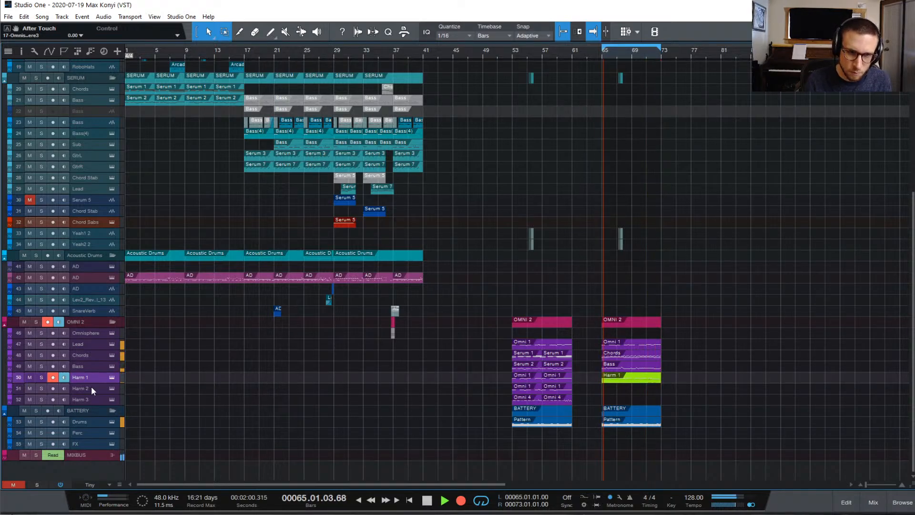
key(space)
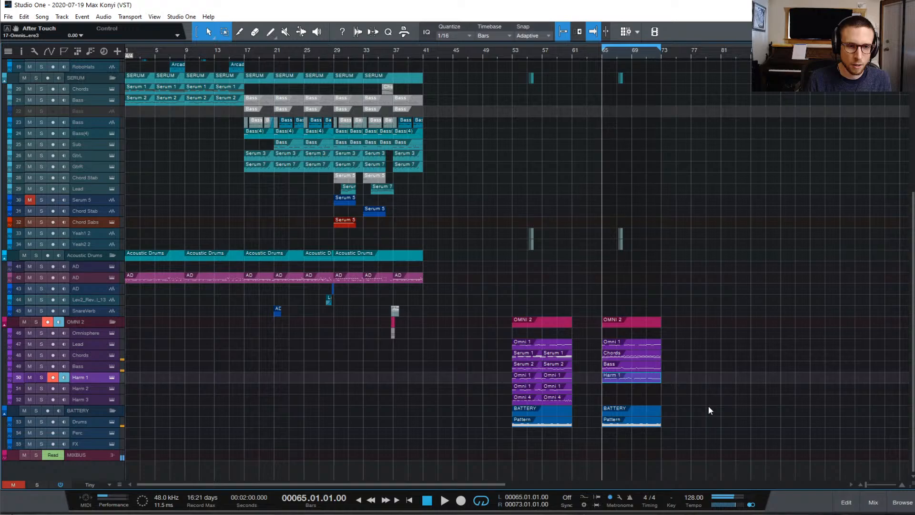
Open the recorded Harm 1 part for note editing and quantize all its notes to 1/16
double_click(624, 375)
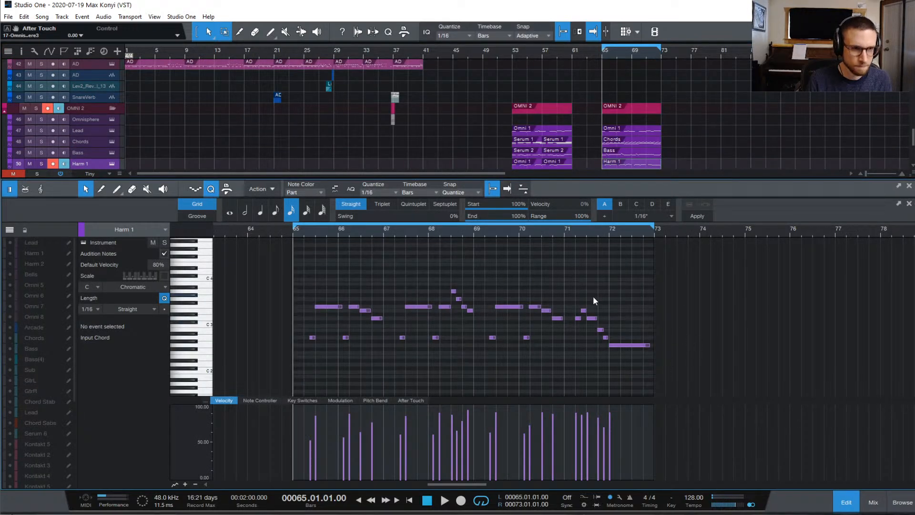
key(ctrl+a)
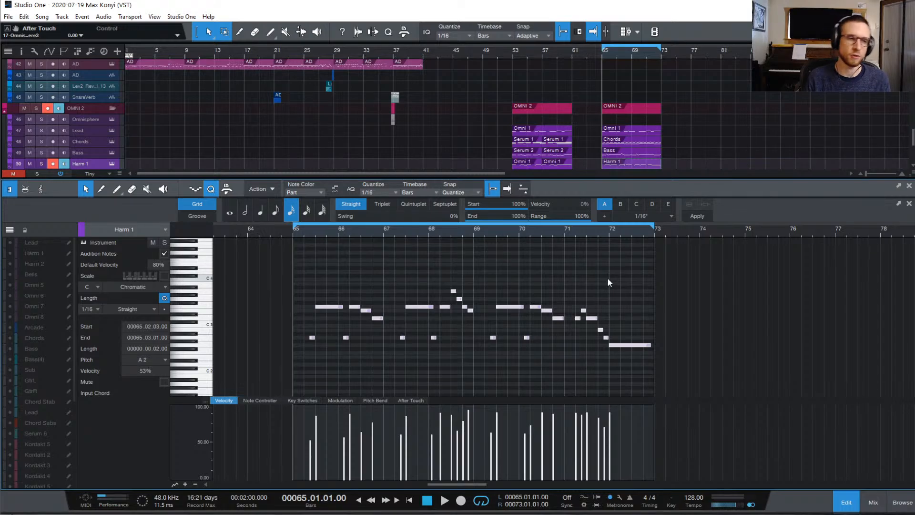
click(327, 339)
Play the Harm 1 part from bar 65 and shift the A2 note near the start of bar 68 to 68.01.03
key(space)
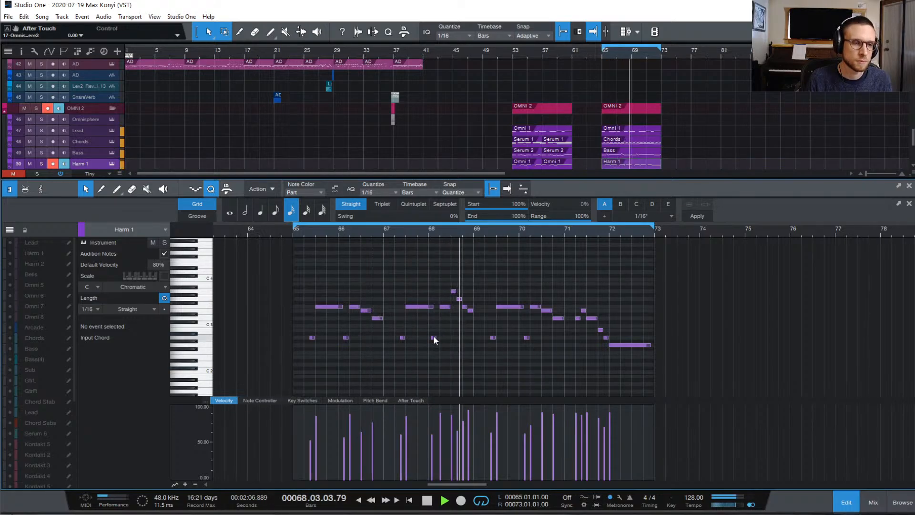
key(space)
drag(434, 338, 438, 337)
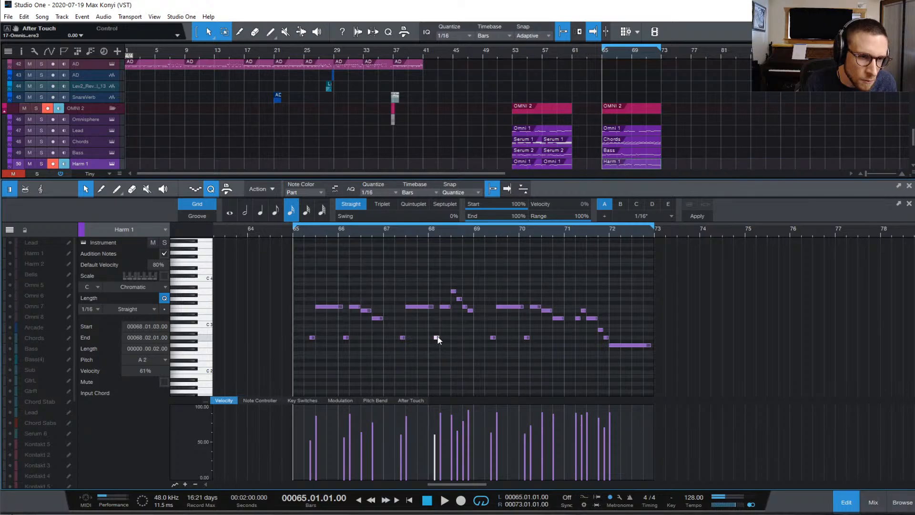
click(456, 319)
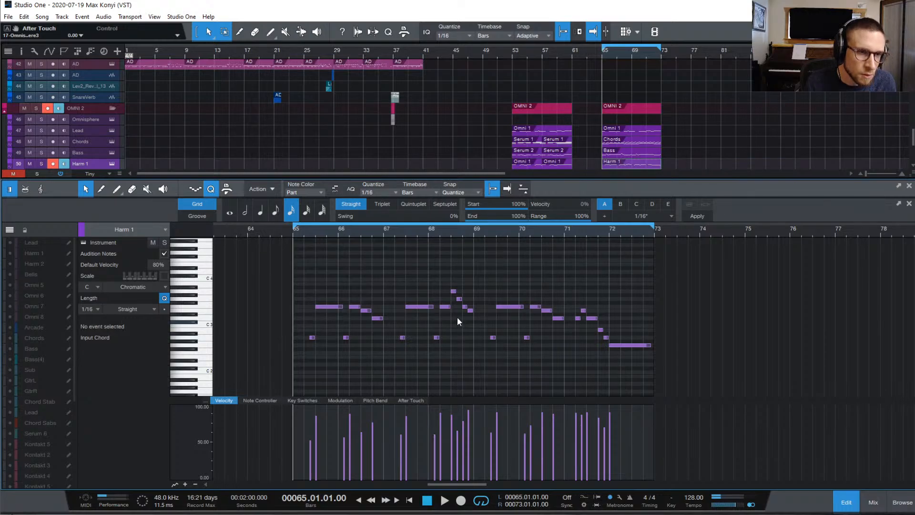
Place the playback position at 68.03.01 and play the mix from there
click(451, 231)
key(space)
key(space)
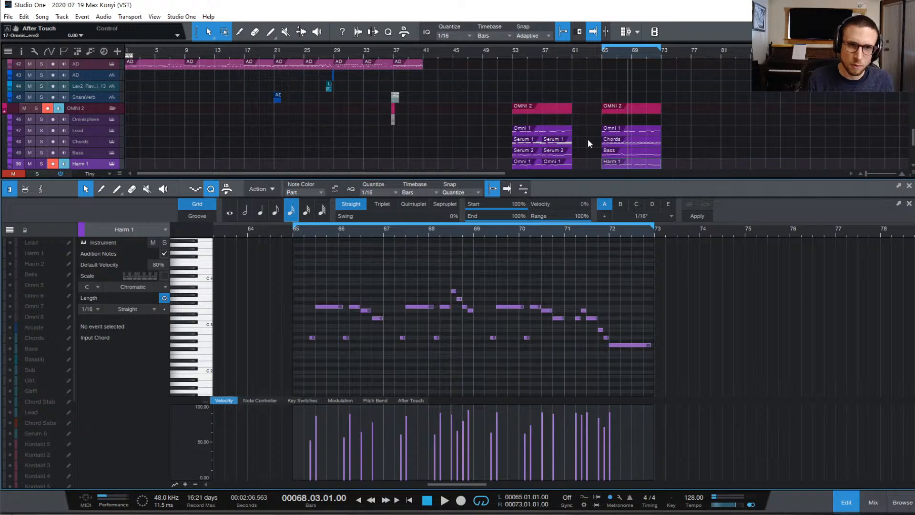
Solo the Lead track, play it from 68.03.01 and examine its notes in the editor
click(44, 131)
key(space)
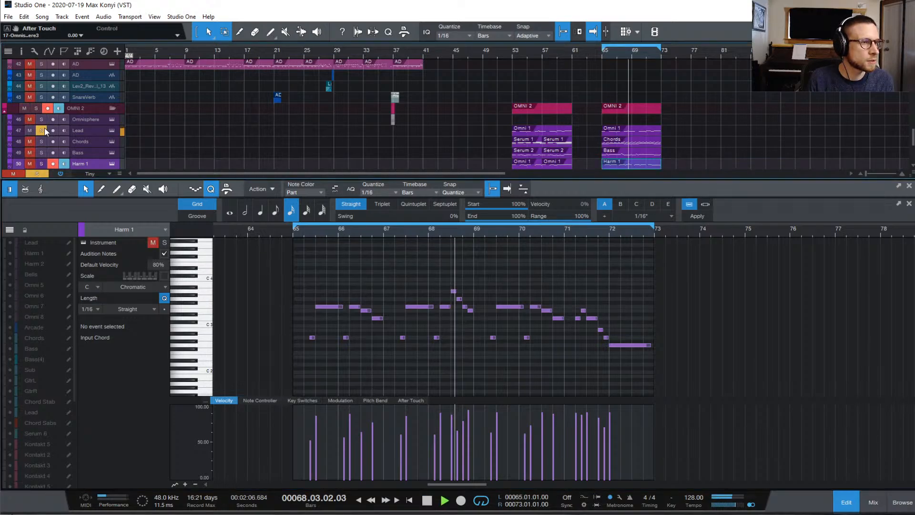
key(space)
key(space)
key(space)
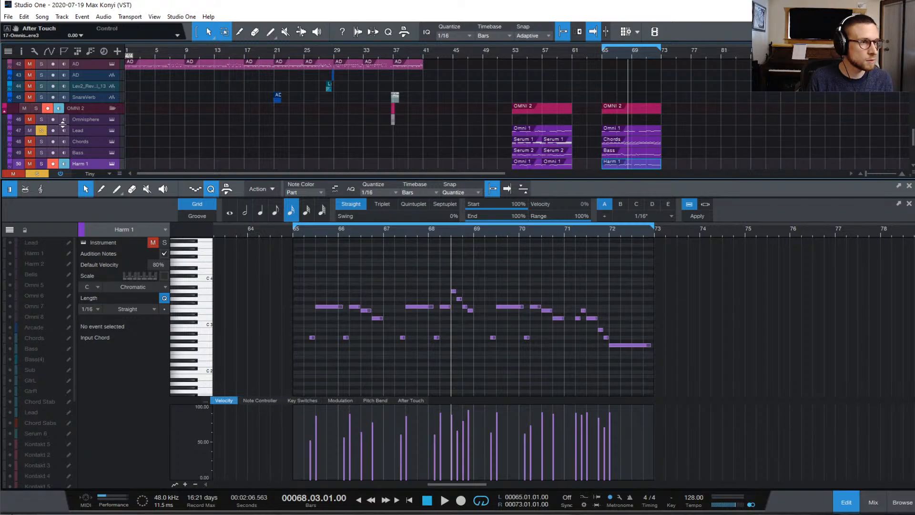
click(85, 130)
key(space)
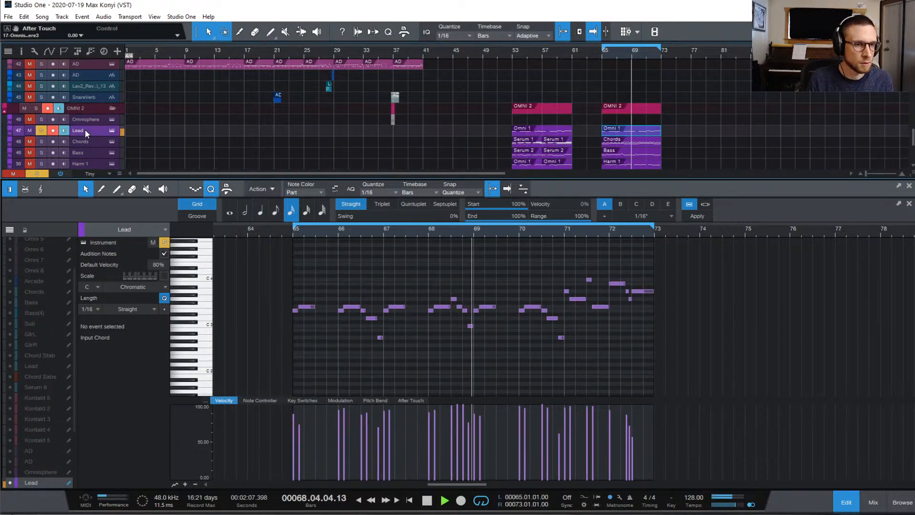
key(space)
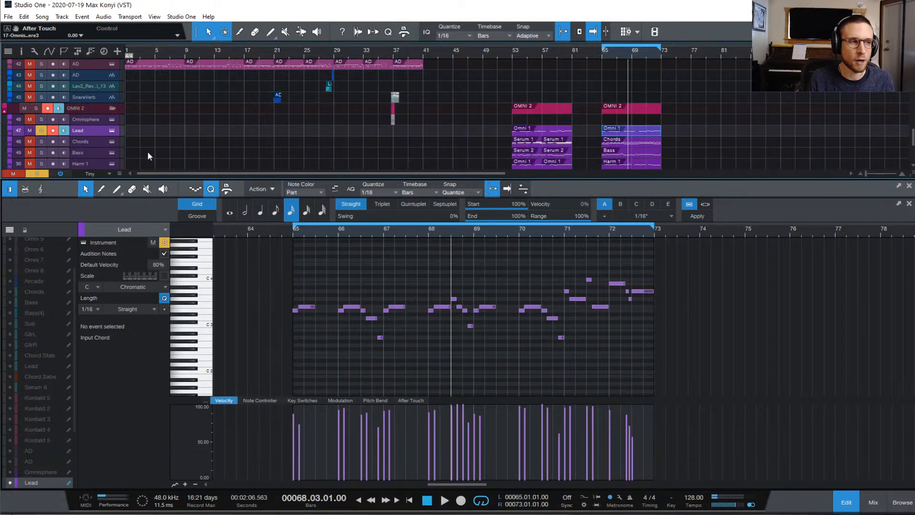
Bring the Harm 1 notes back into the editor with the track soloed and play them from 68.03.01
scroll(92, 145, down, 1)
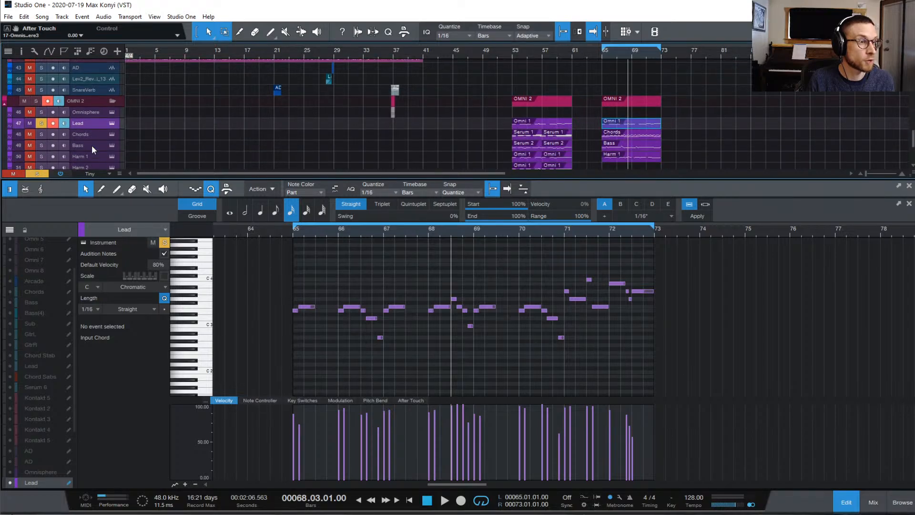
click(87, 155)
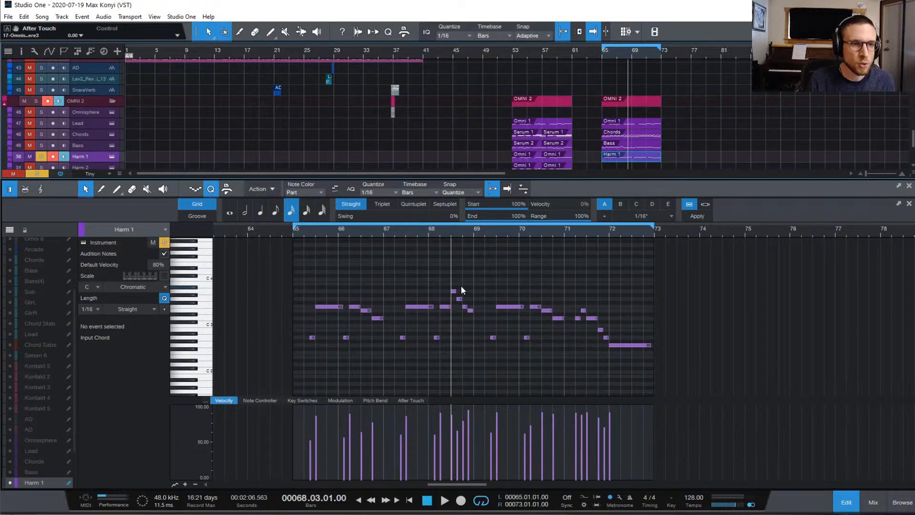
click(474, 291)
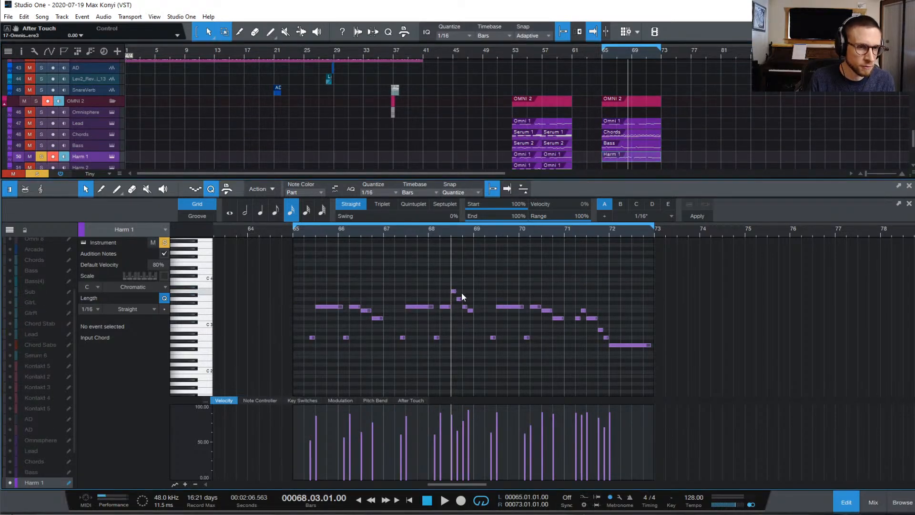
key(space)
key(space)
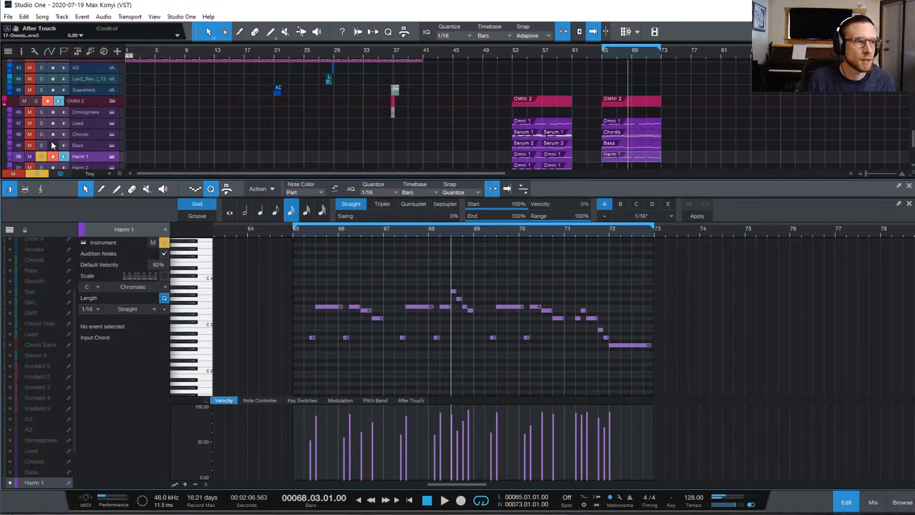
Solo the Lead and Chords tracks alongside Harm 1 and play them together from 68.03.01
click(41, 123)
click(42, 134)
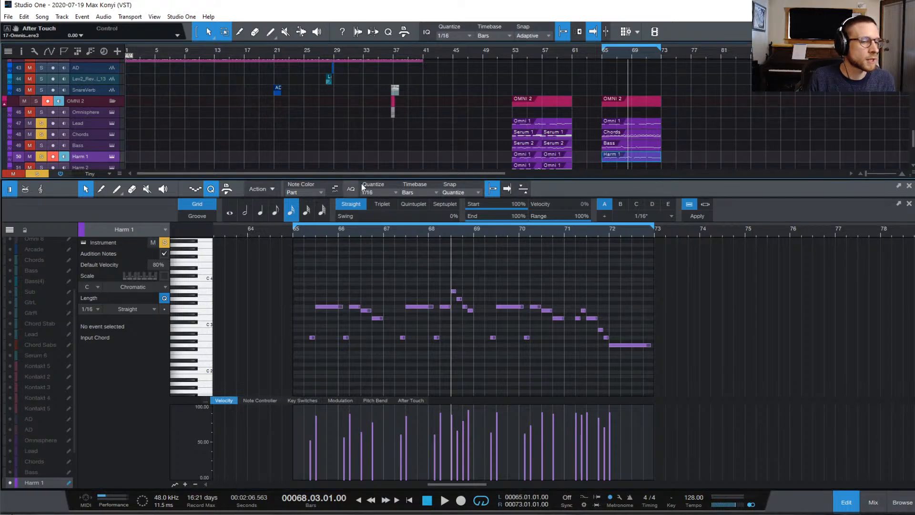
key(space)
key(space)
key(space)
key(space)
key(space)
key(space)
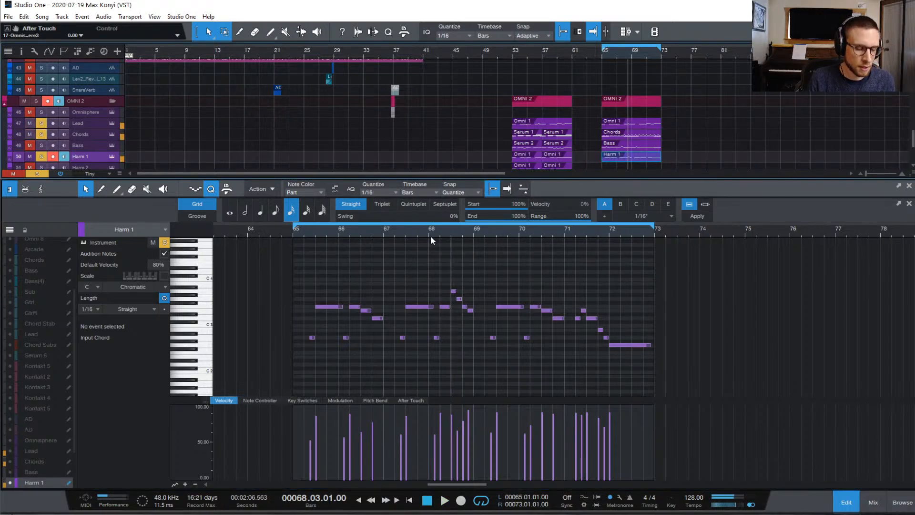
Raise the Harm 1 notes at 68.03.01, 68.03.03 and 68.04.01 to A#3, A3 and G3
click(453, 291)
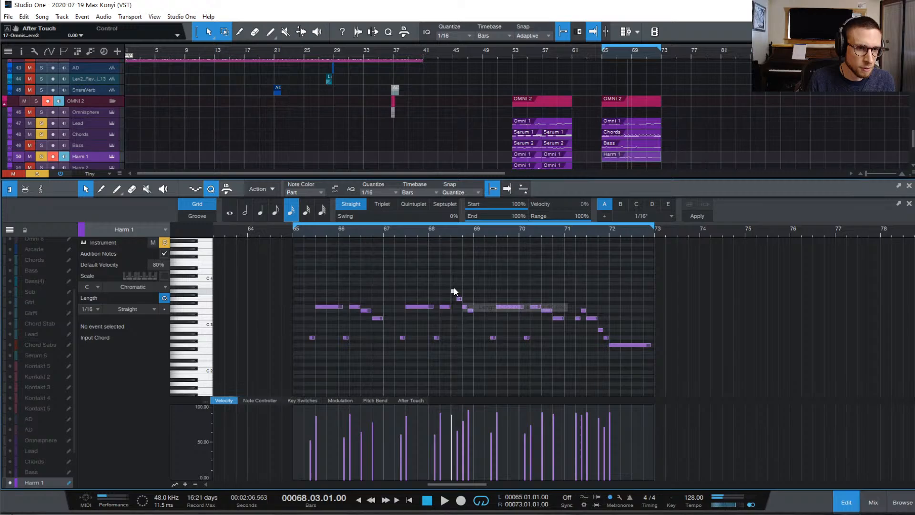
drag(454, 288, 458, 289)
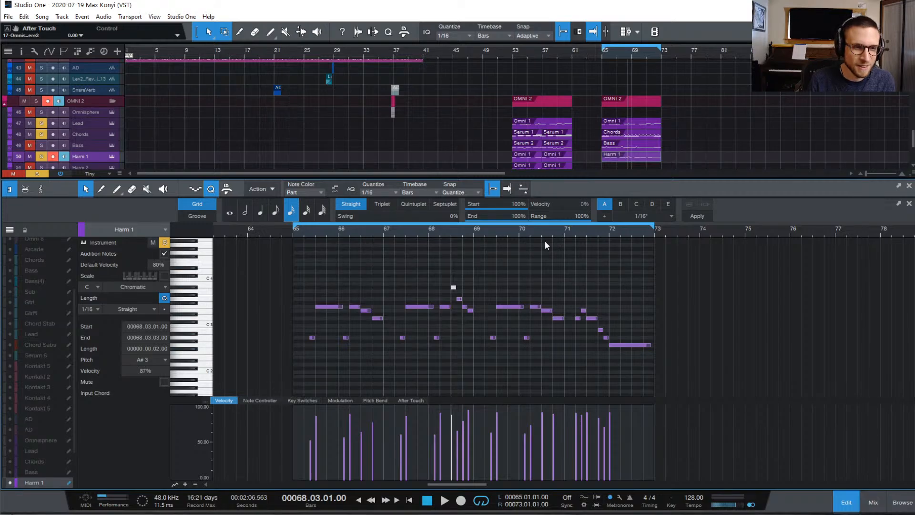
click(478, 293)
drag(459, 300, 465, 299)
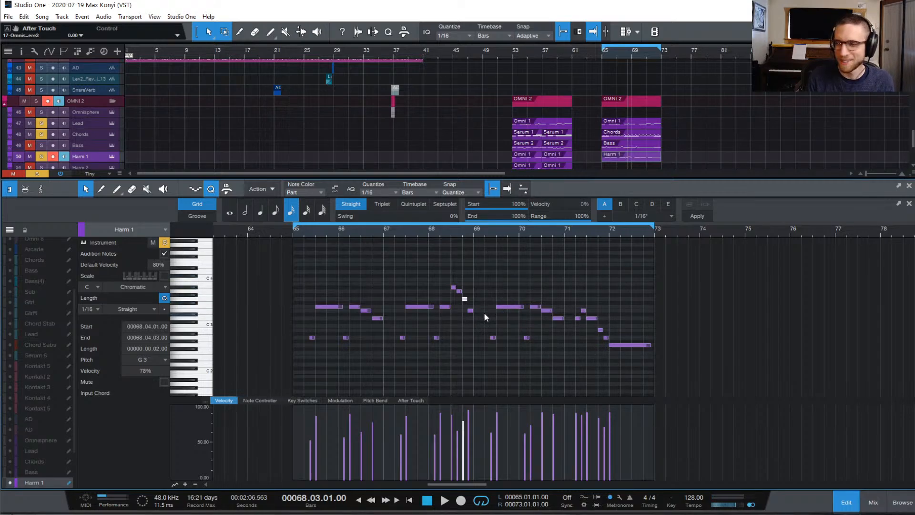
click(497, 284)
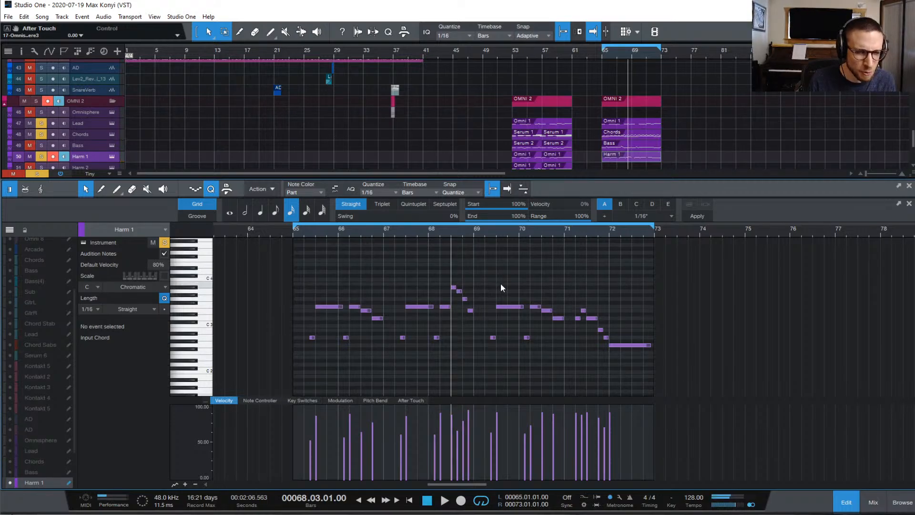
Play the revised Harm 1 run from 68.03.01 with the soloed Lead and Chords
key(space)
key(space)
key(space)
key(space)
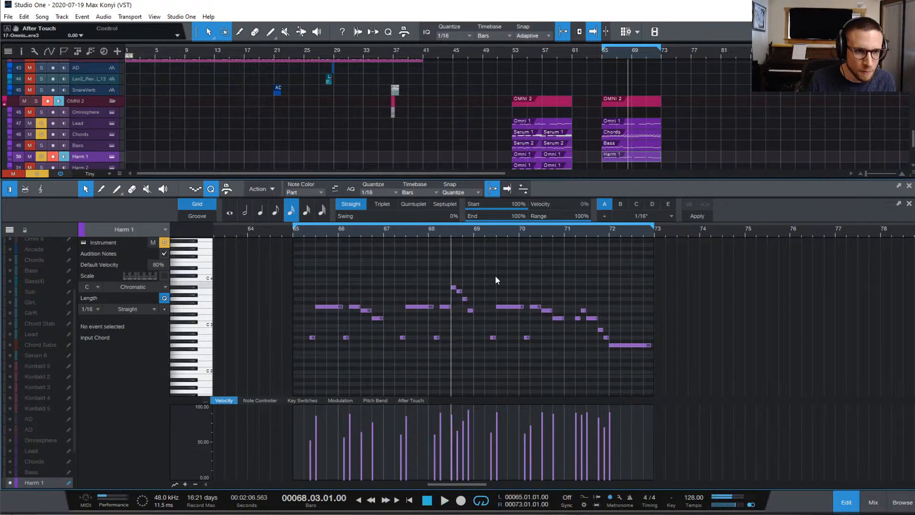
Display the OMNI 2 Lead track's notes behind the Harm 1 notes in the note editor, keeping Harm 1 active for editing
key(space)
key(space)
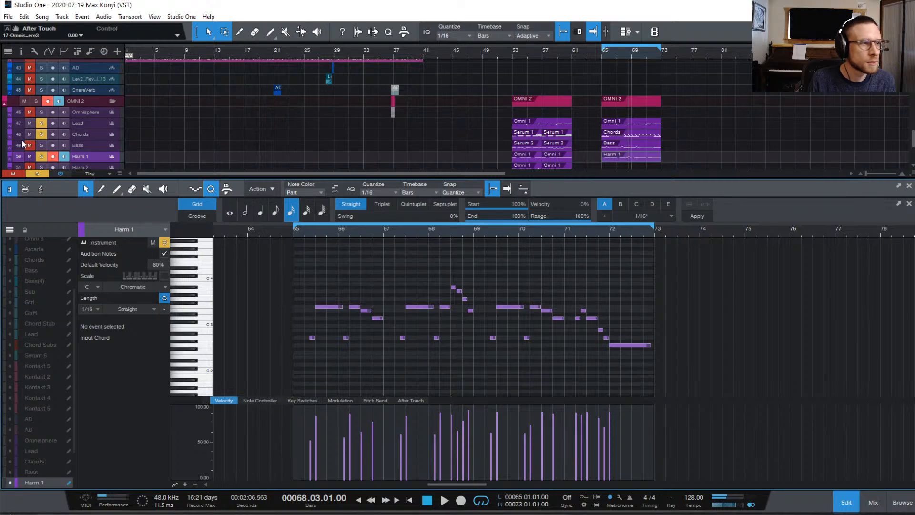
scroll(48, 269, up, 3)
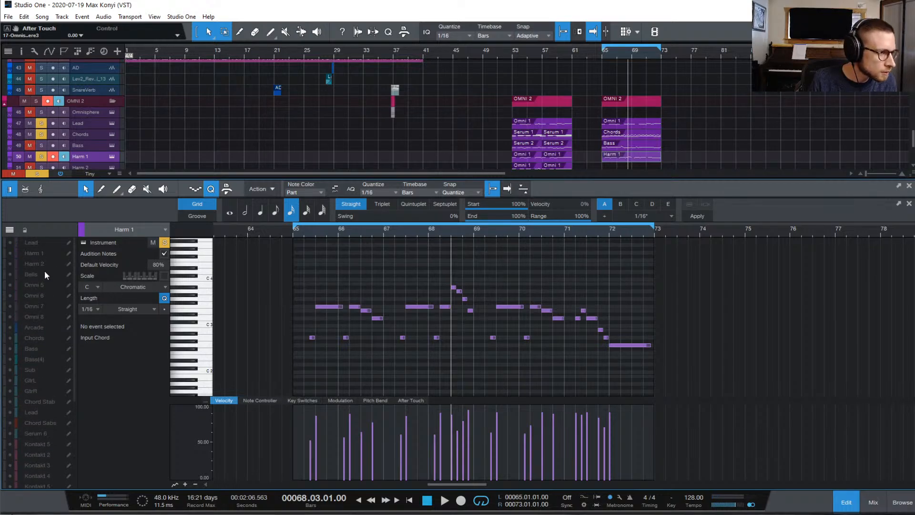
click(35, 242)
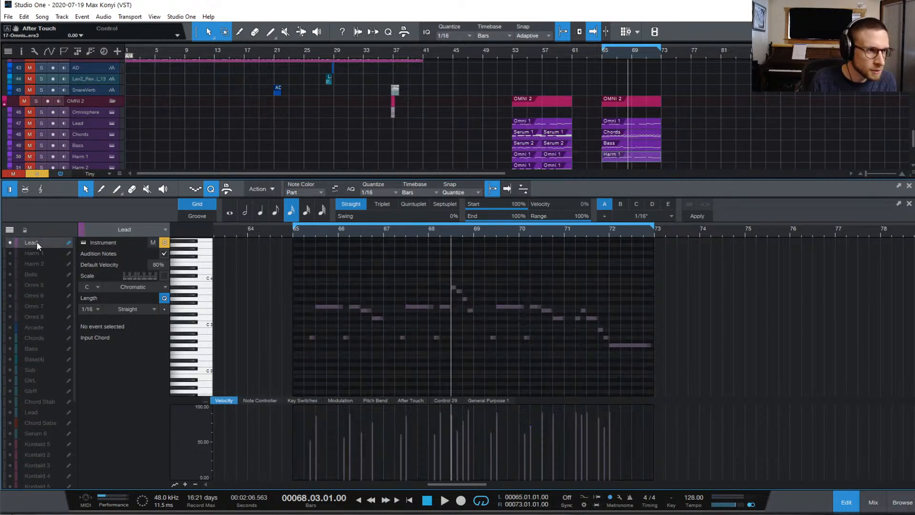
click(10, 243)
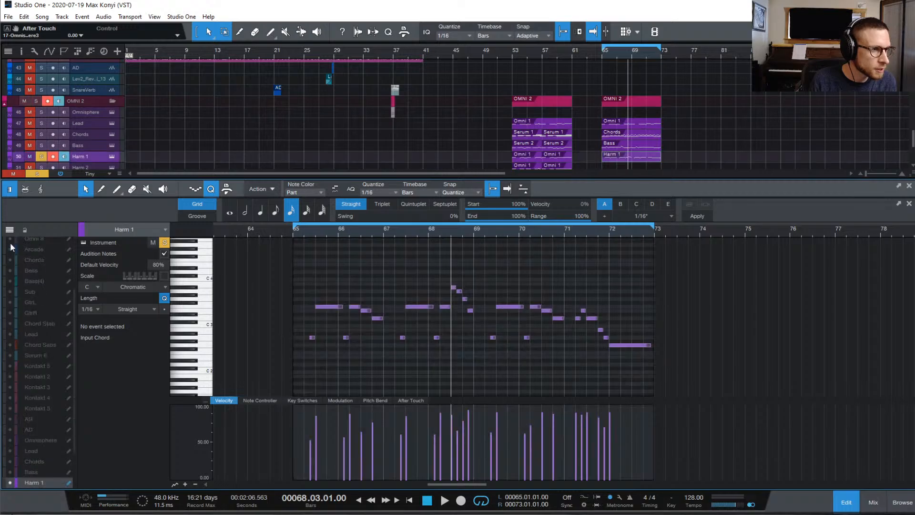
click(10, 451)
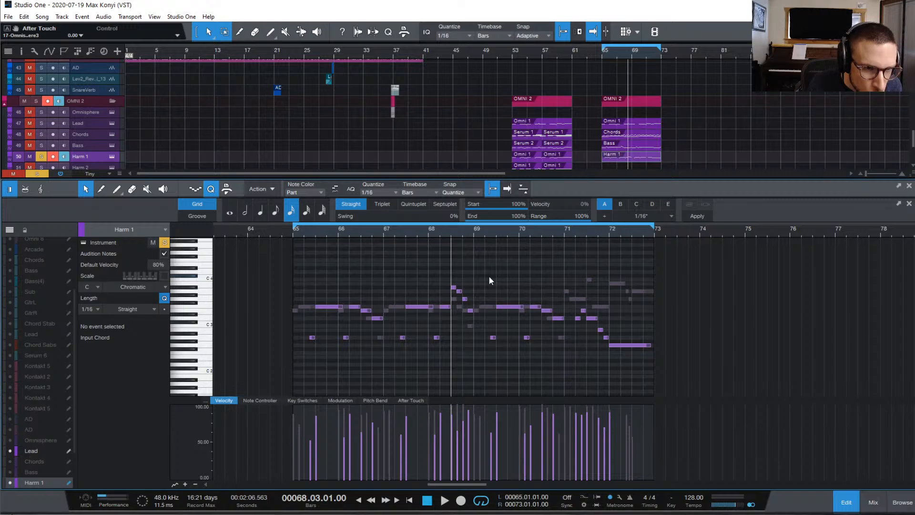
Play the Harm 1 run from 68.03.01 on its own, comparing it with the displayed Lead notes
key(space)
key(space)
key(space)
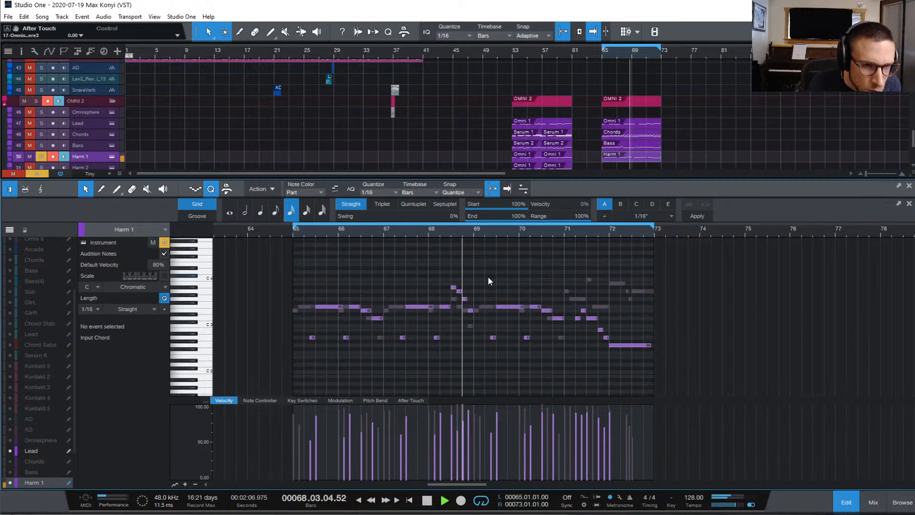
key(space)
key(space)
key(space)
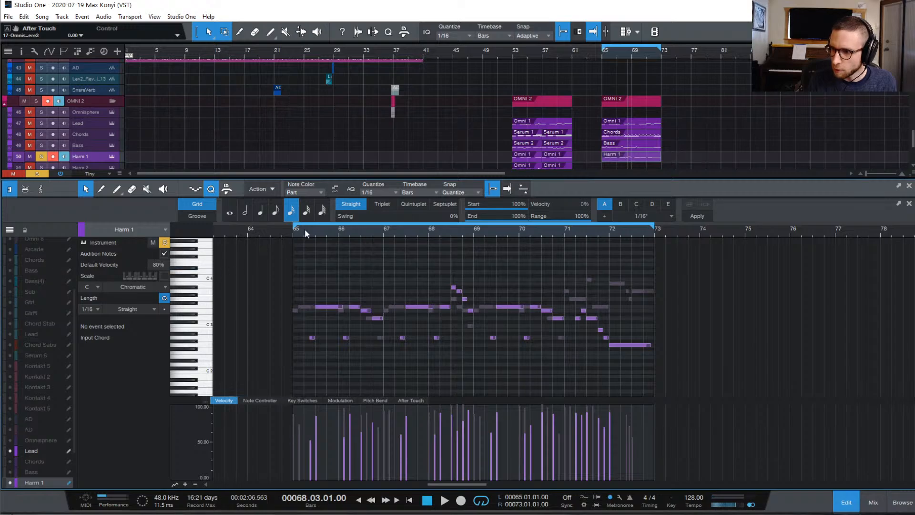
Solo the Lead track and then the Chords track again alongside Harm 1, playing from 68.03.01 after each addition
click(39, 126)
key(space)
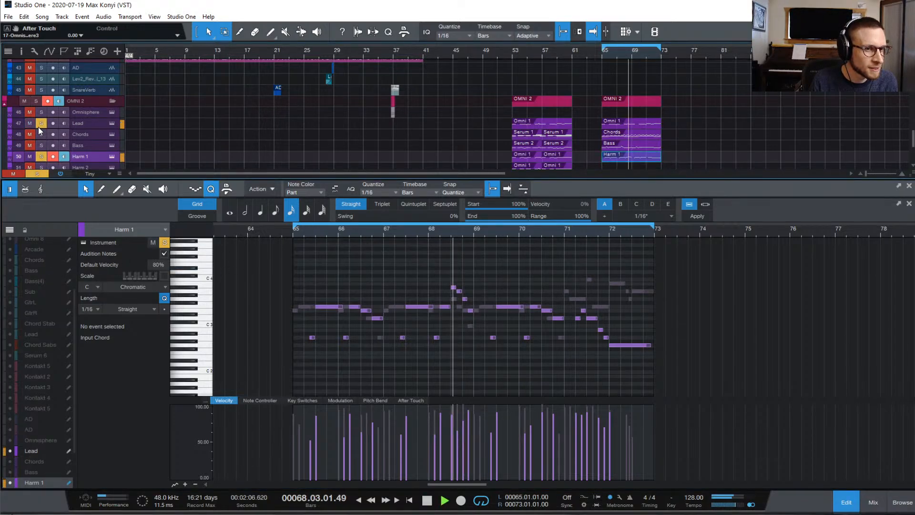
key(space)
click(40, 133)
key(space)
key(space)
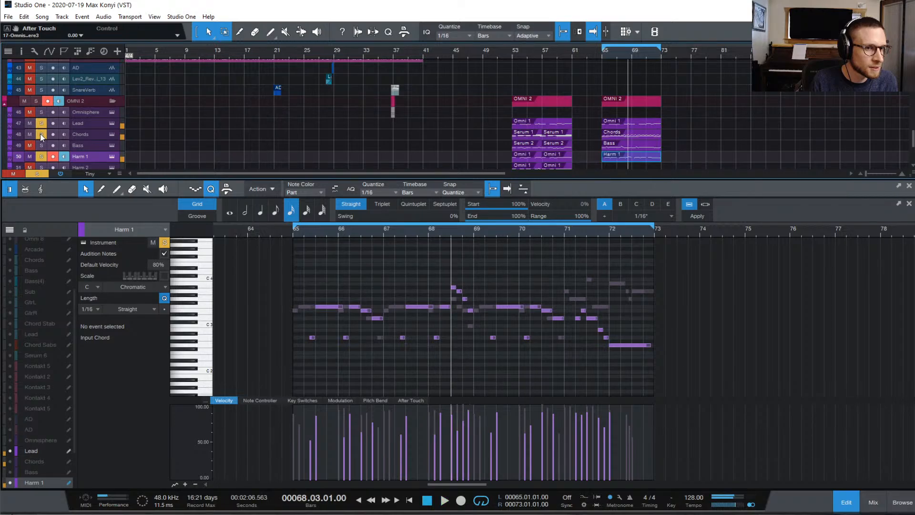
key(space)
key(space)
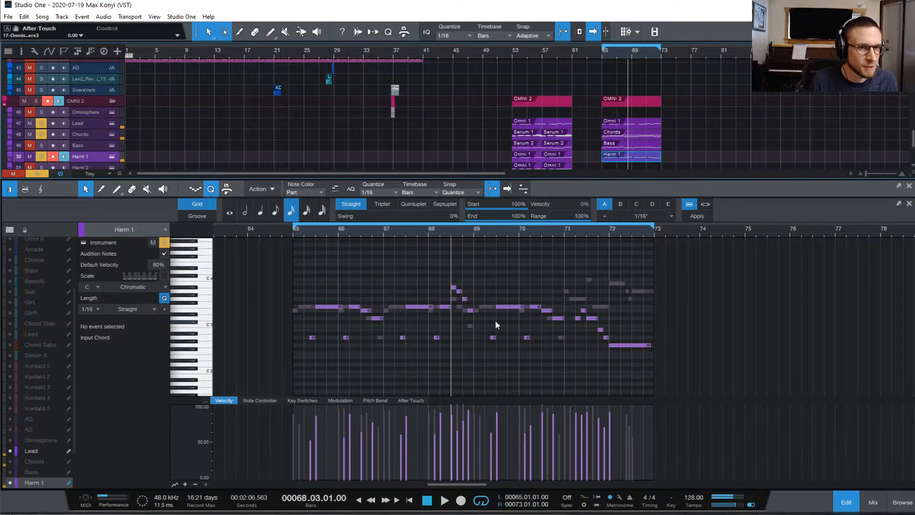
Select the Harm 1 note at 68.04.03 and replay the run from 68.03.01 against Lead and Chords to check it
click(470, 311)
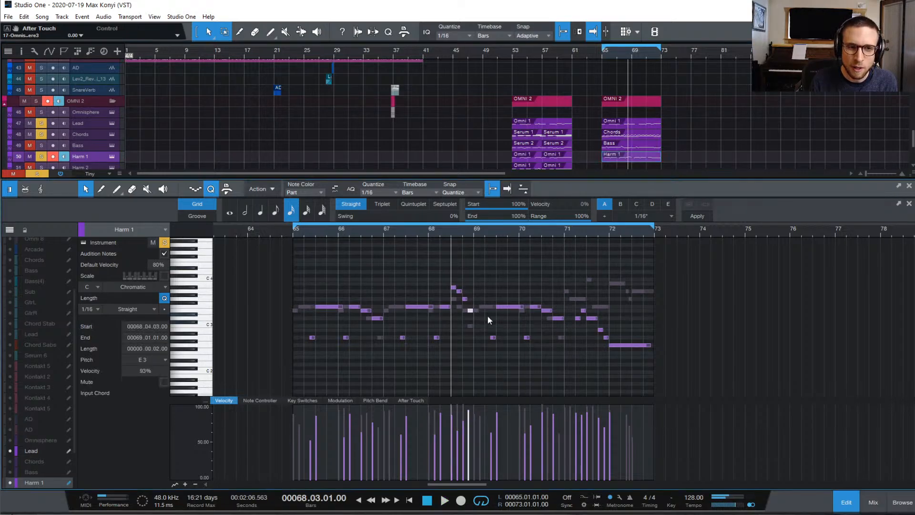
key(space)
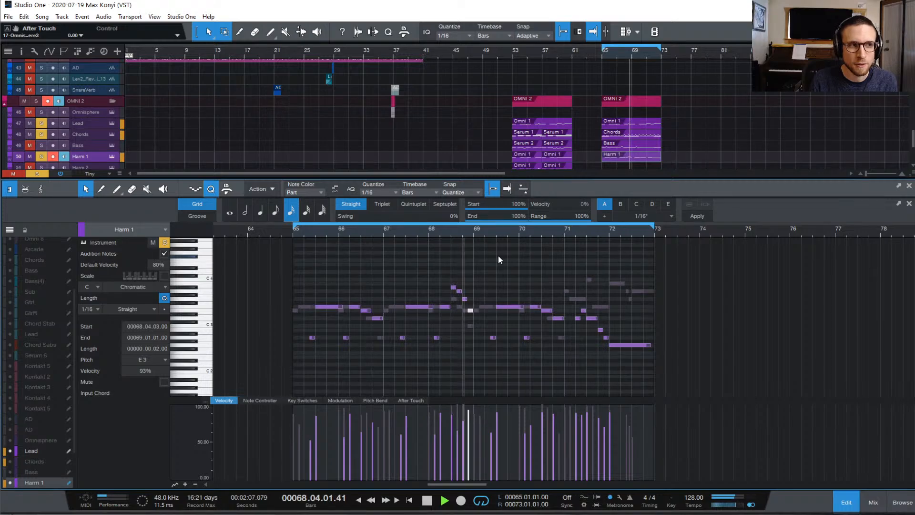
key(space)
key(space)
key(space)
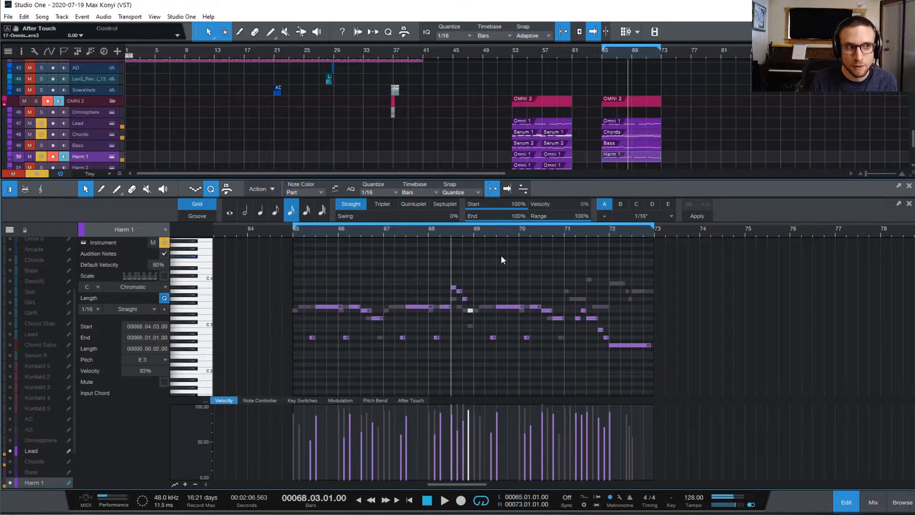
key(space)
key(space)
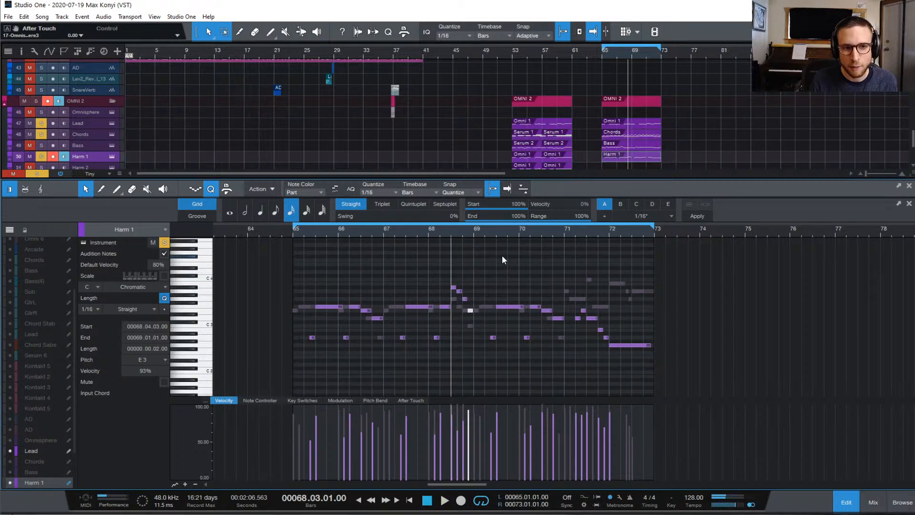
View the Harm 2 track's notes in the note editor
key(space)
key(space)
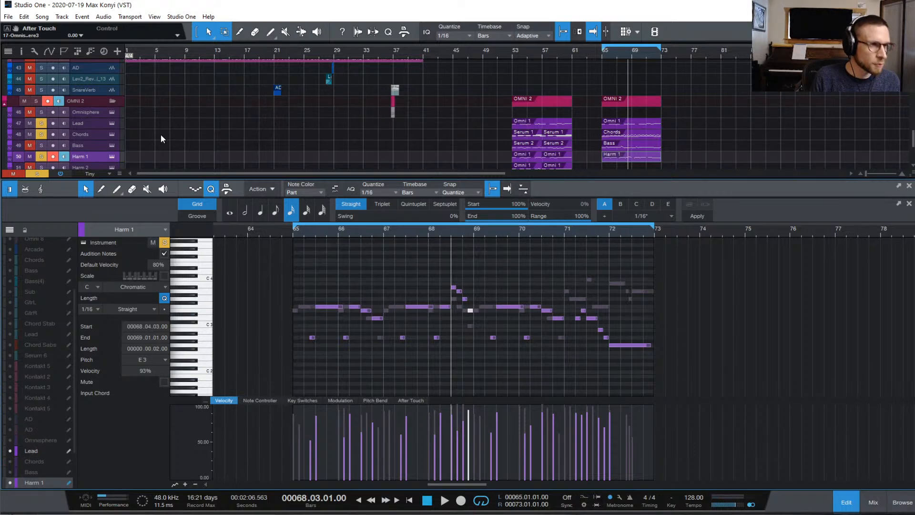
scroll(155, 129, down, 4)
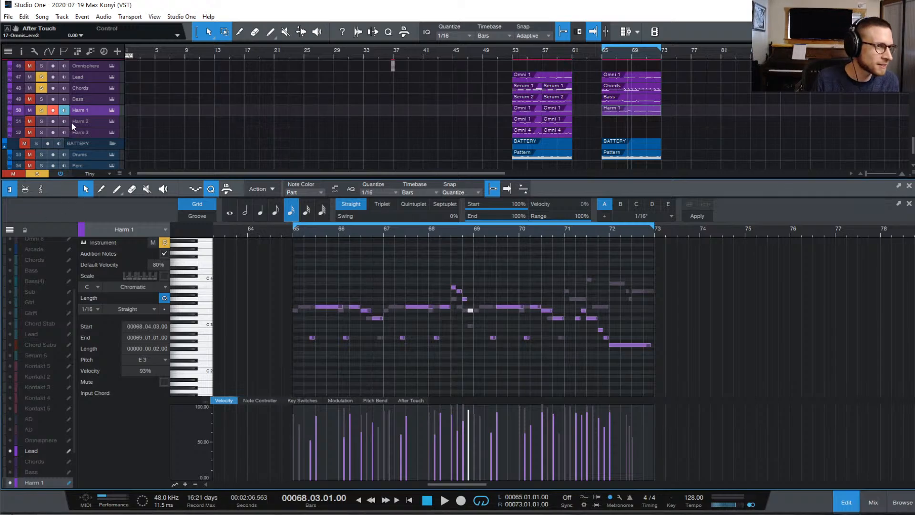
click(47, 121)
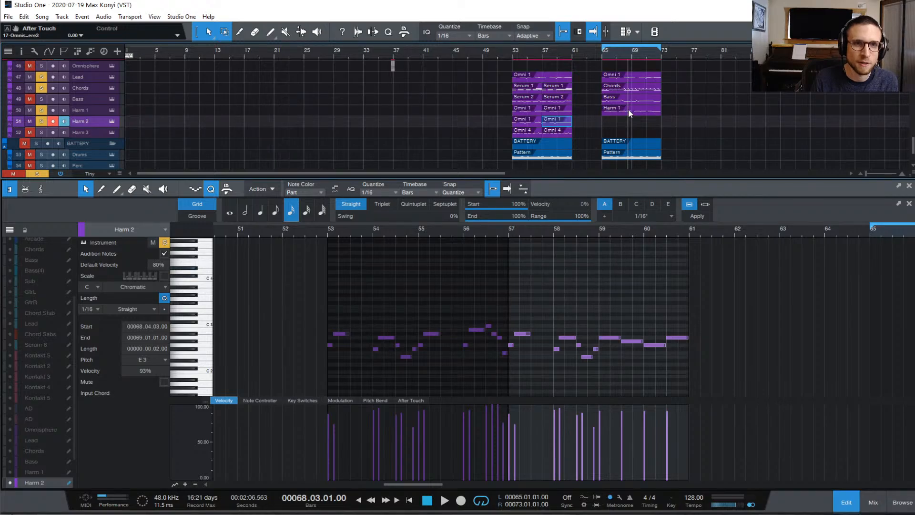
key(space)
key(space)
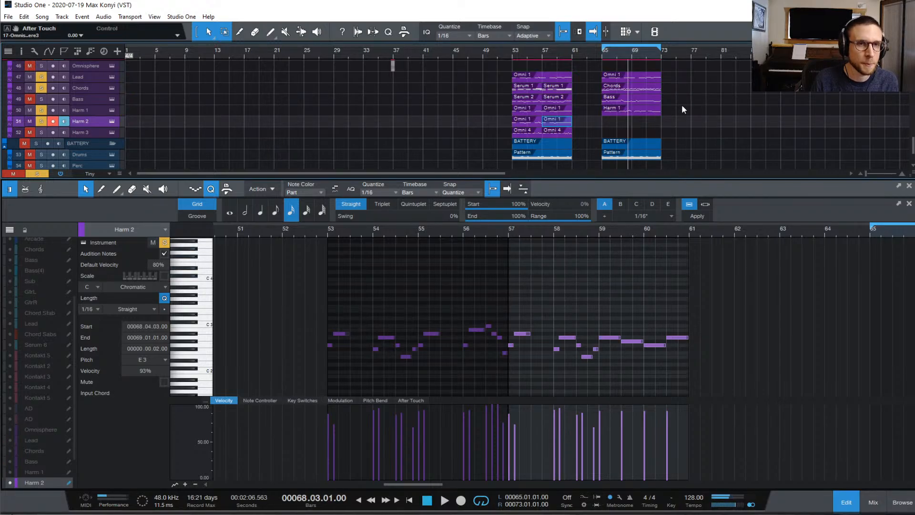
Open the Harm 1 part, clear all track solos and mutes, and play the section from bar 65
click(644, 110)
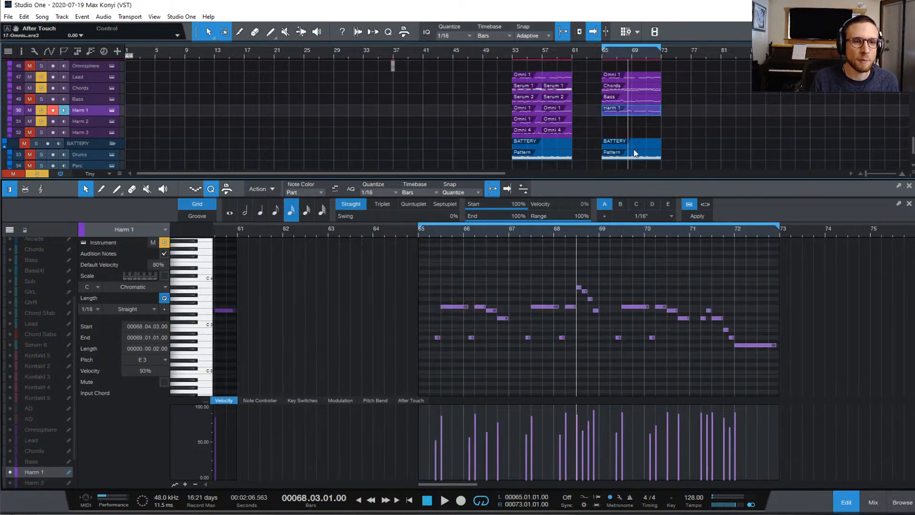
click(420, 233)
click(142, 155)
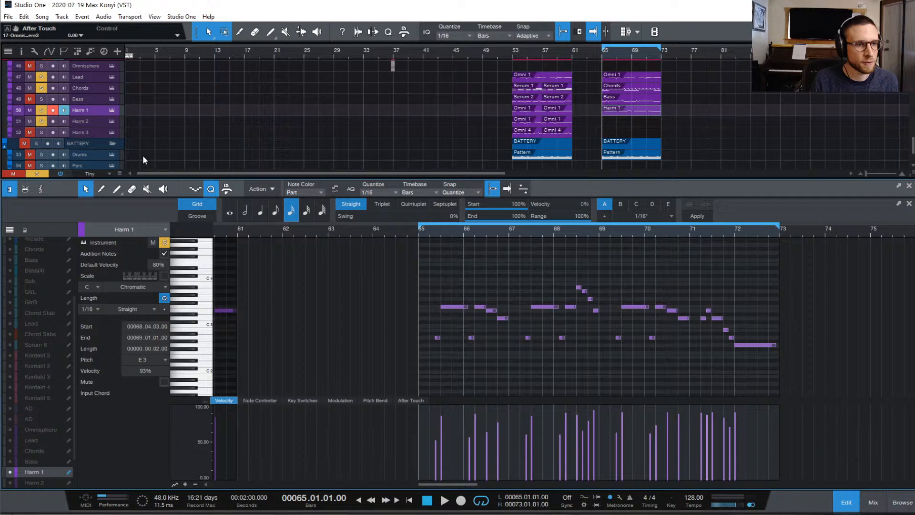
click(33, 173)
key(space)
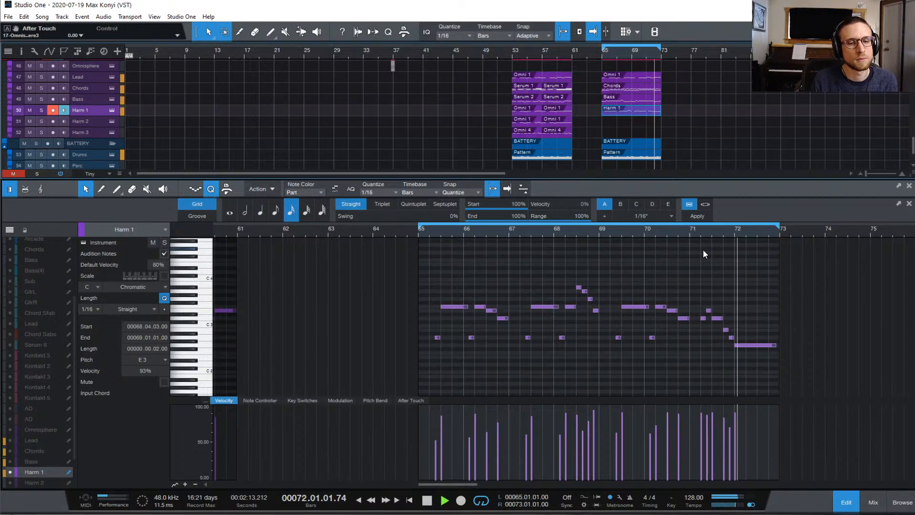
Audition the Harm 1 ending repeatedly from bar 71 with the other tracks
click(689, 233)
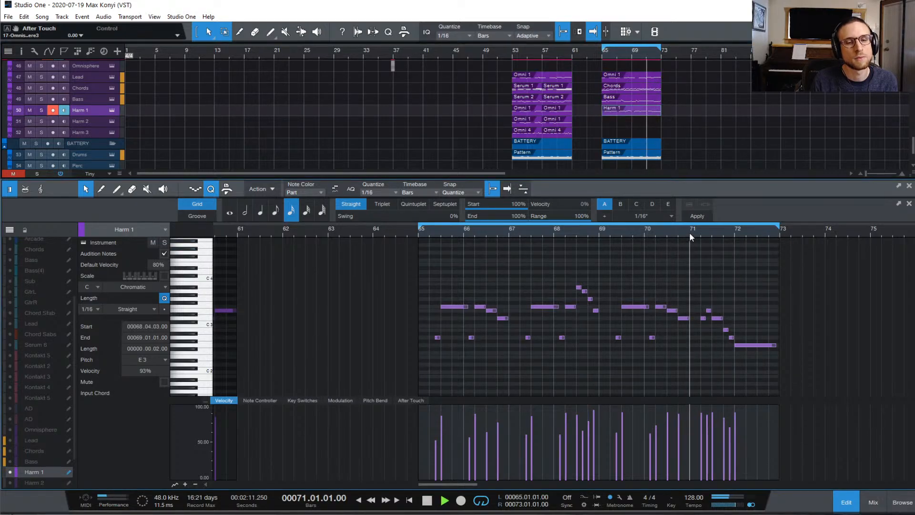
key(space)
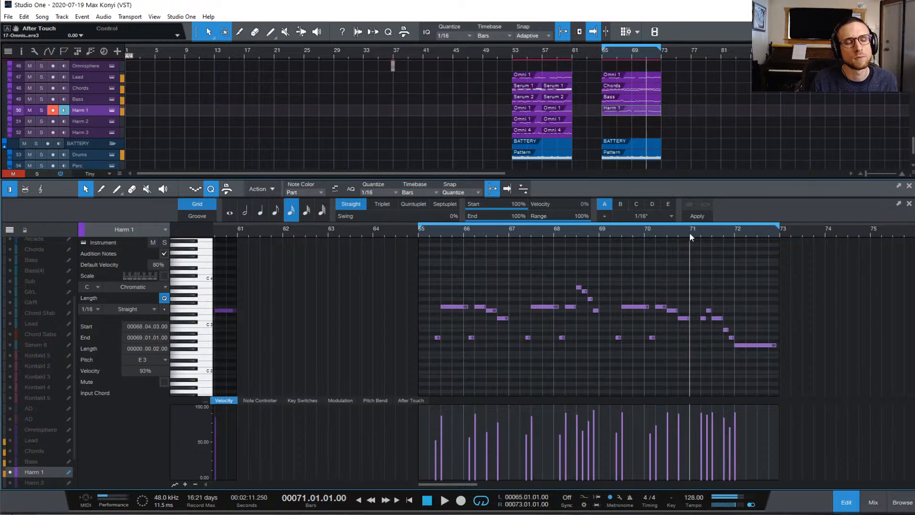
key(space)
key(space)
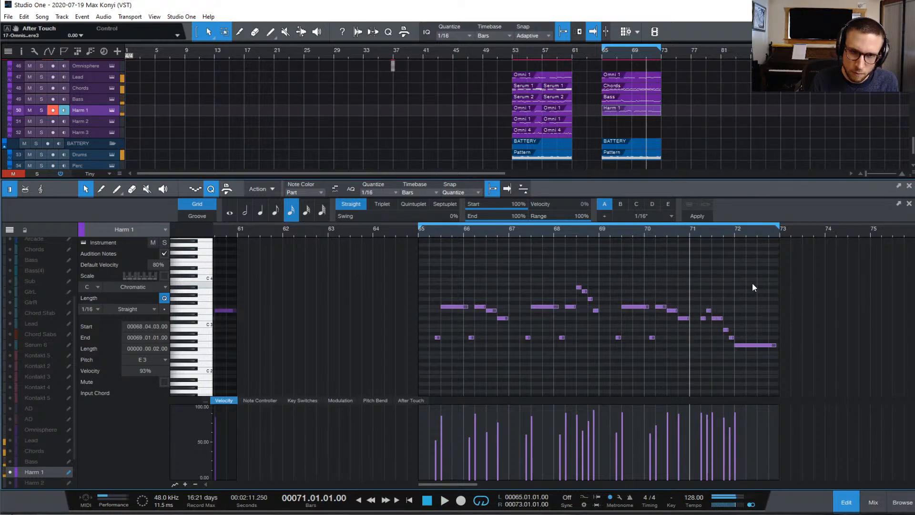
key(space)
key(space)
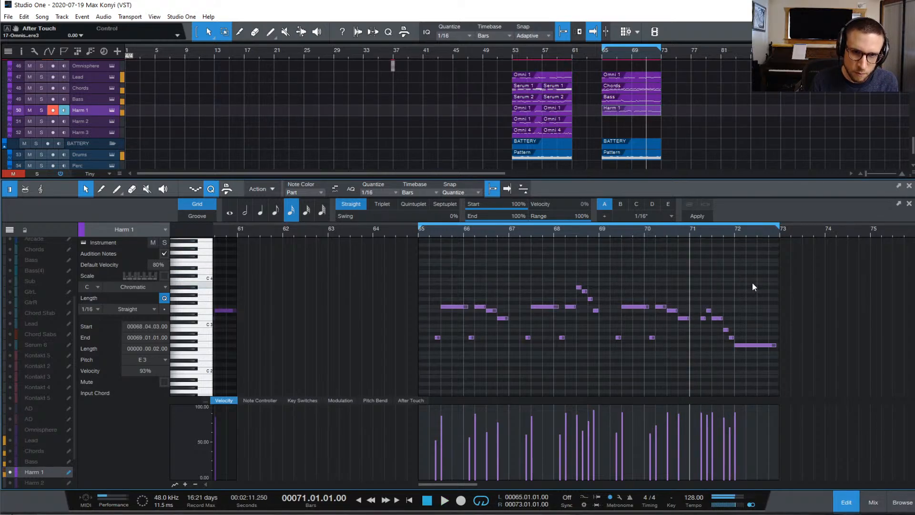
In bar 71 of Harm 1, raise the D3 note on beat 3 to E3 and the short note before it to F3, then replay
click(736, 296)
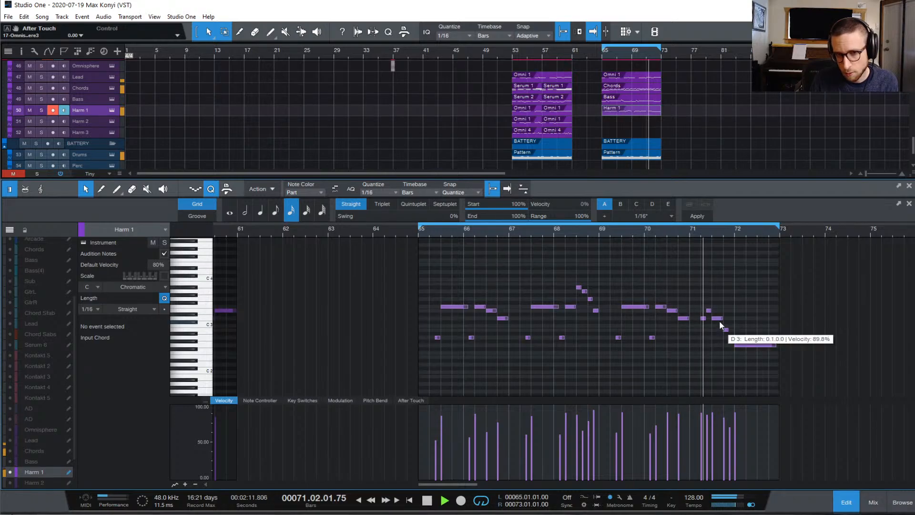
drag(718, 319, 709, 308)
click(708, 311)
key(space)
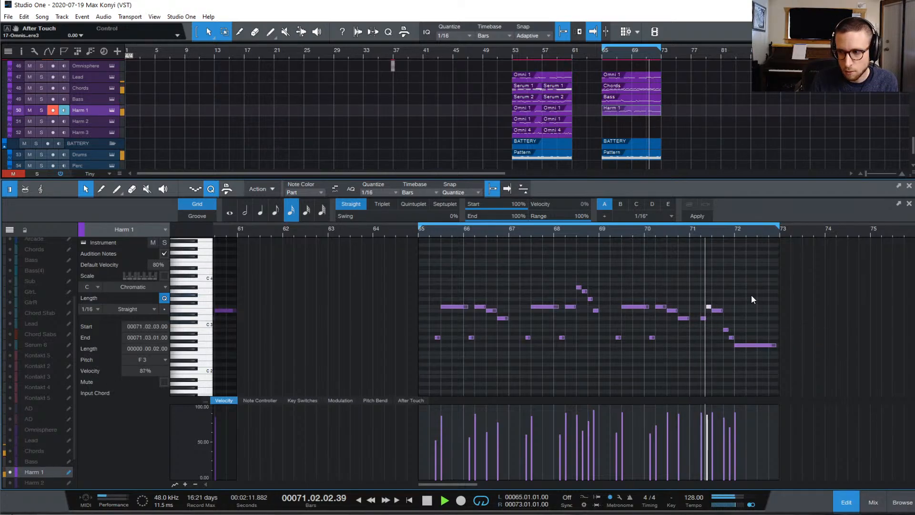
key(space)
key(space)
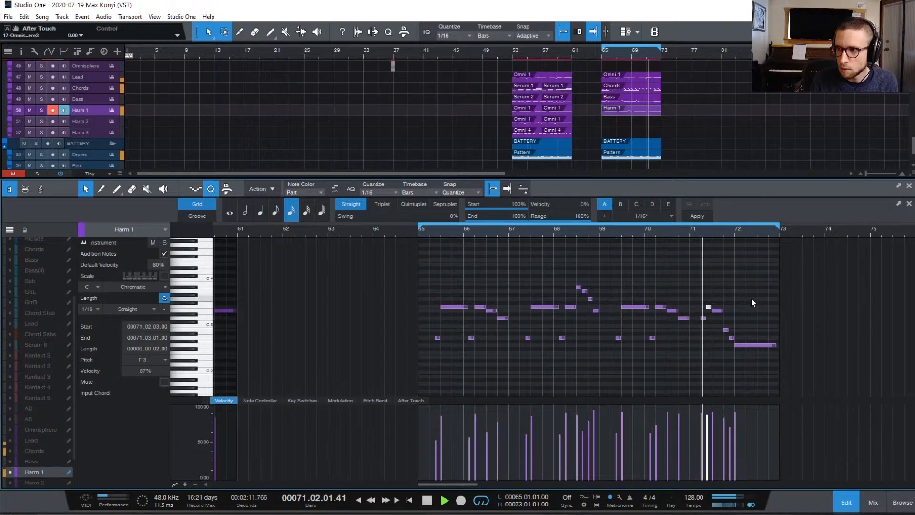
key(space)
Lower the Harm 1 note at 71.04.01 to G2 and play the phrase from bar 71
click(725, 330)
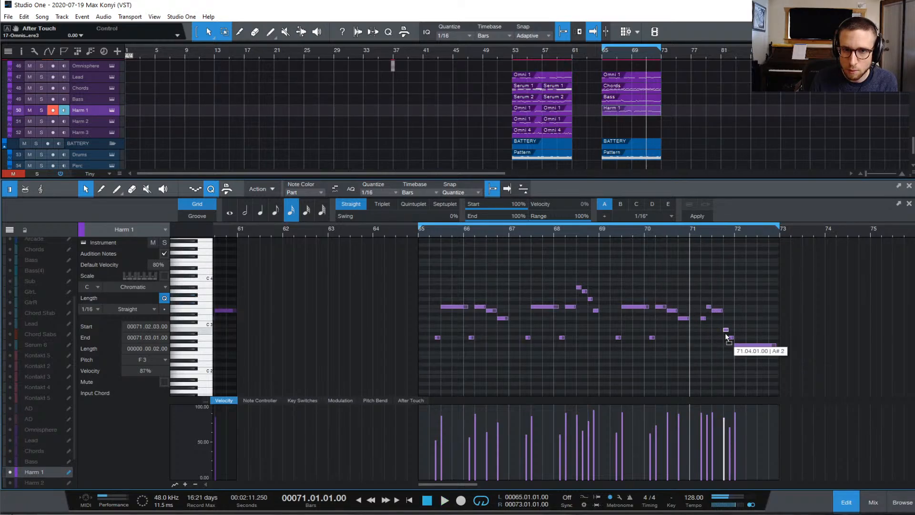
drag(726, 340, 725, 344)
key(space)
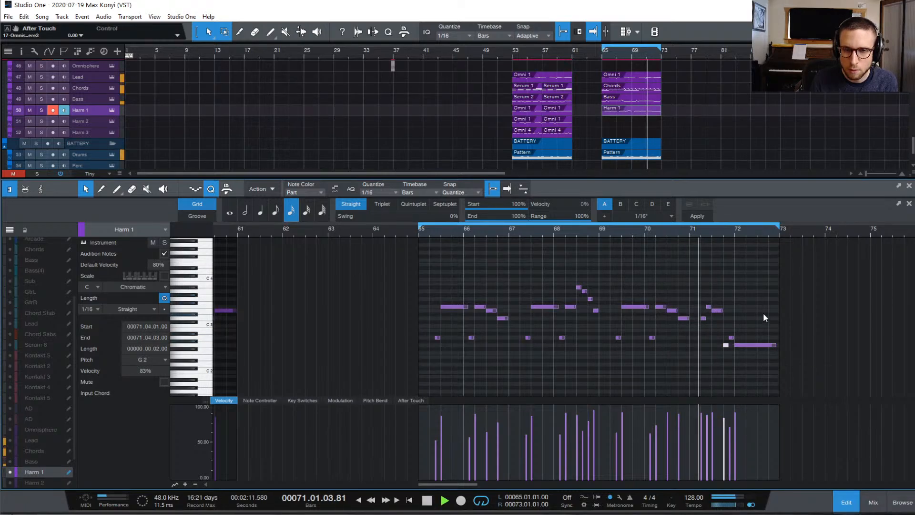
click(764, 315)
key(space)
key(space)
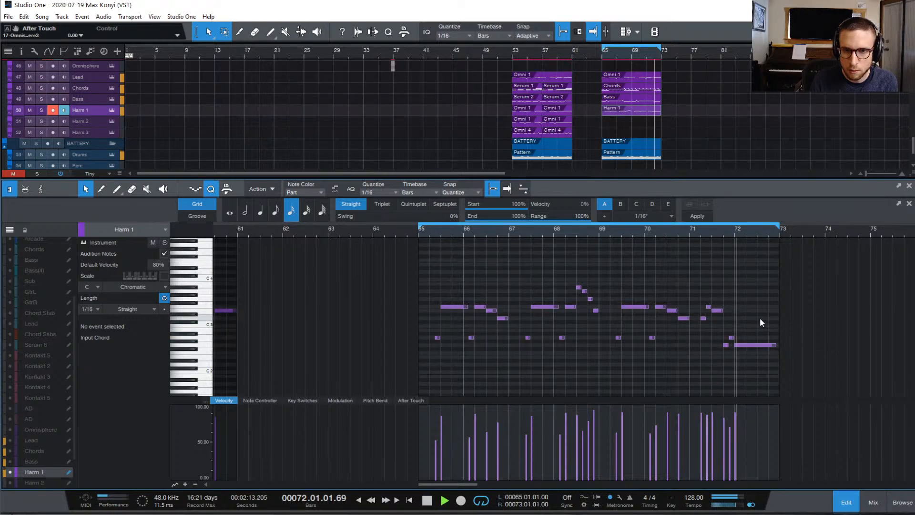
Replay bars 71 and 72 several times to judge the revised harmony and work out a fill for its ending
key(space)
key(space)
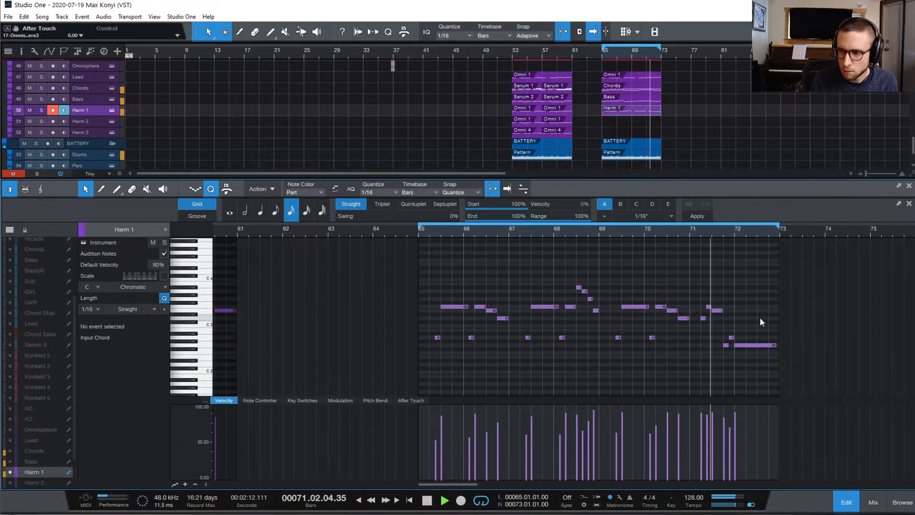
key(space)
key(space)
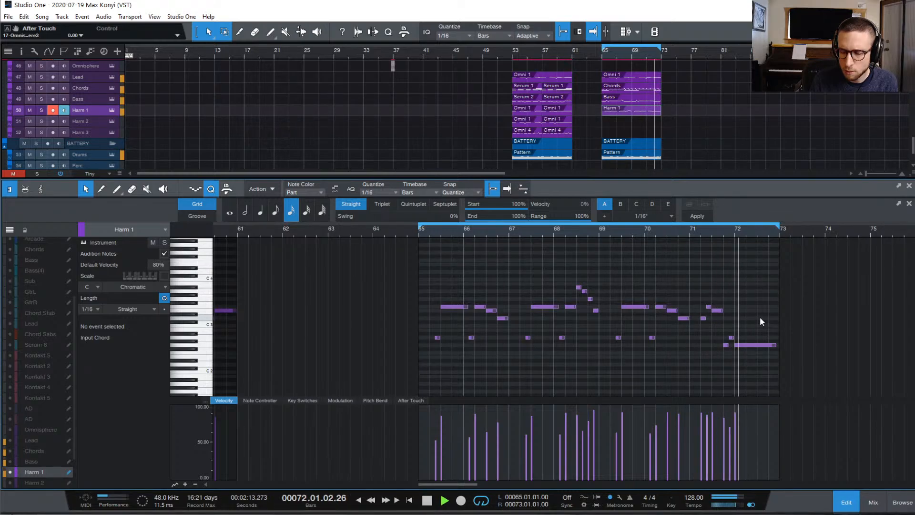
key(space)
key(space)
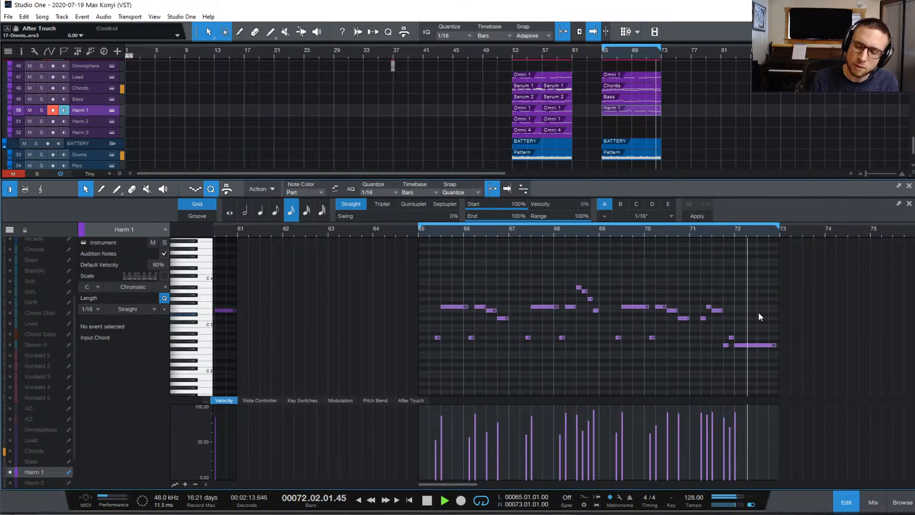
key(space)
key(space)
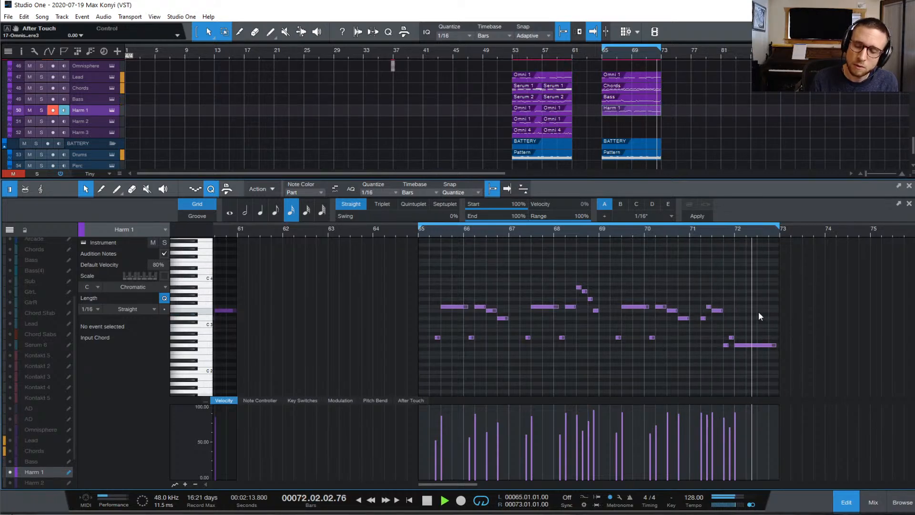
key(space)
key(space)
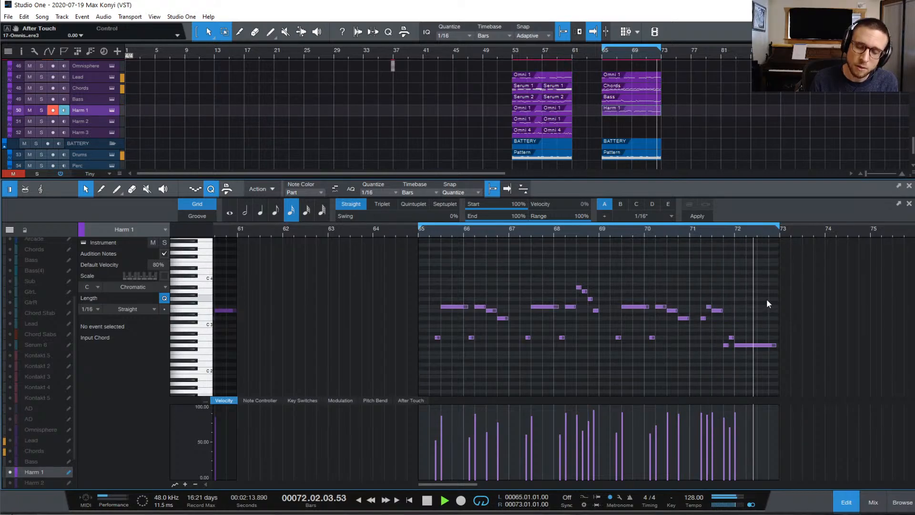
key(space)
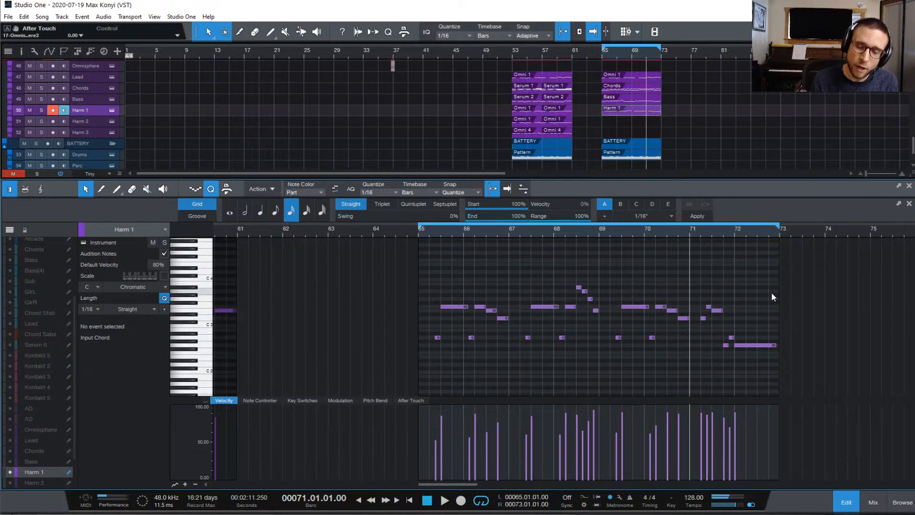
key(space)
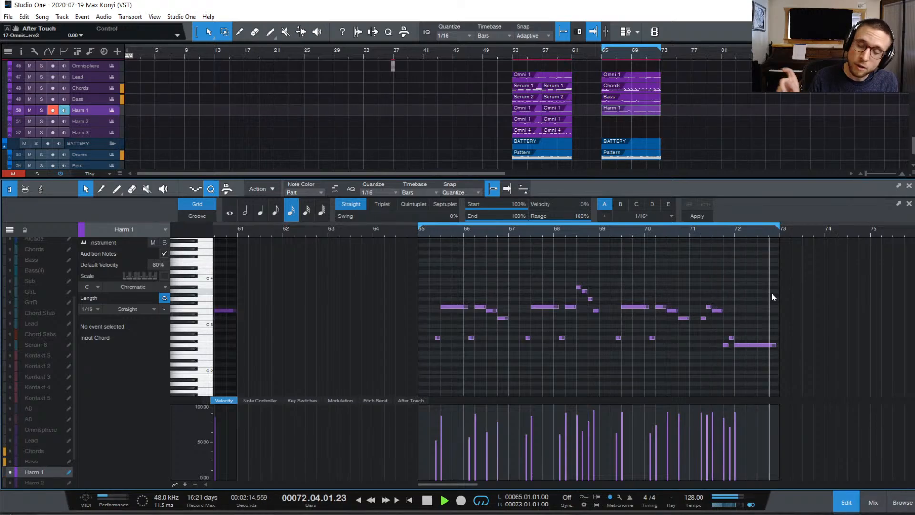
key(space)
key(space)
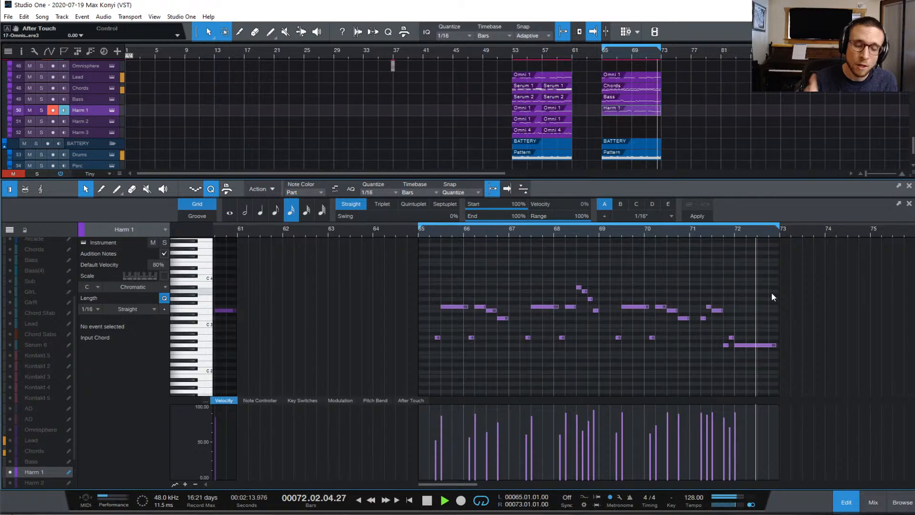
key(space)
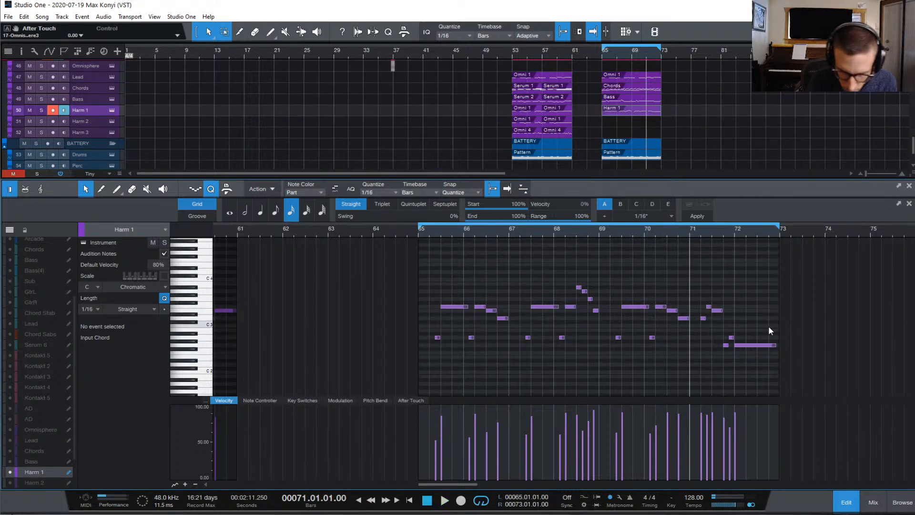
key(space)
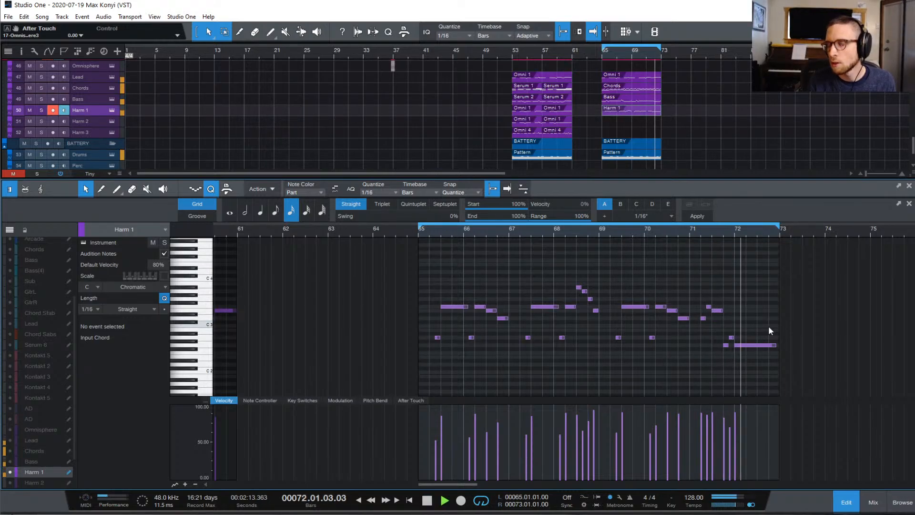
key(space)
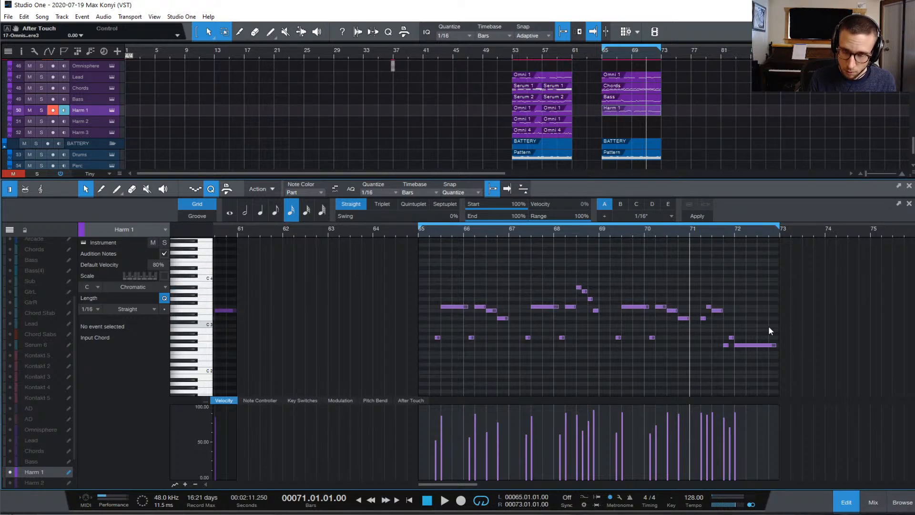
key(space)
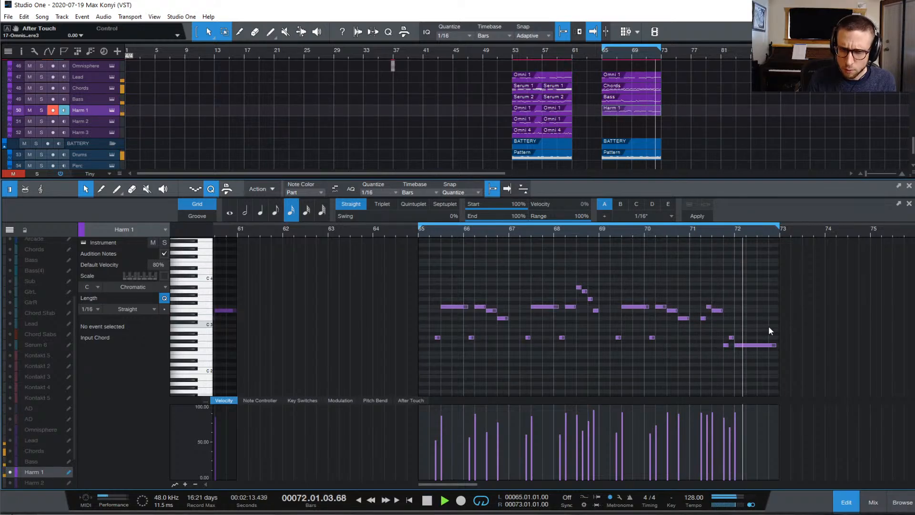
key(space)
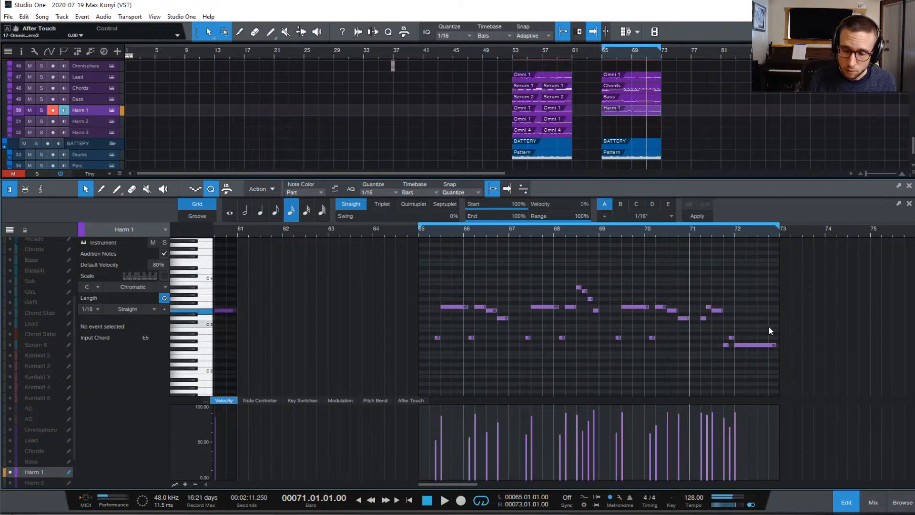
Record a short D3, E3, D3 fill into Harm 1 near the end of bar 72
key(space)
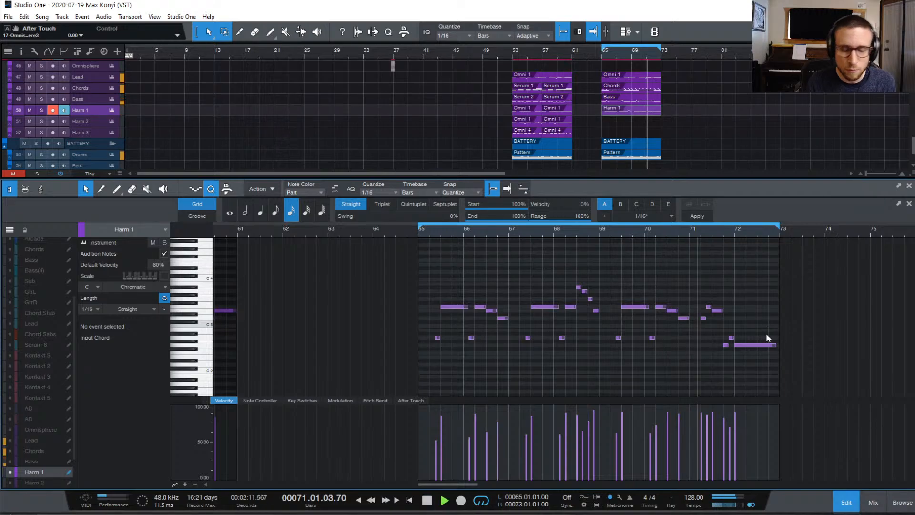
key(KP_Multiply)
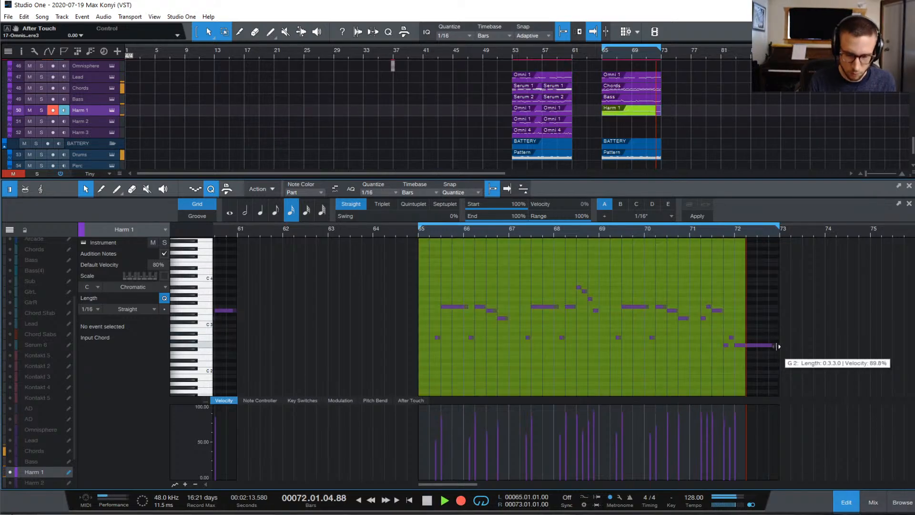
key(space)
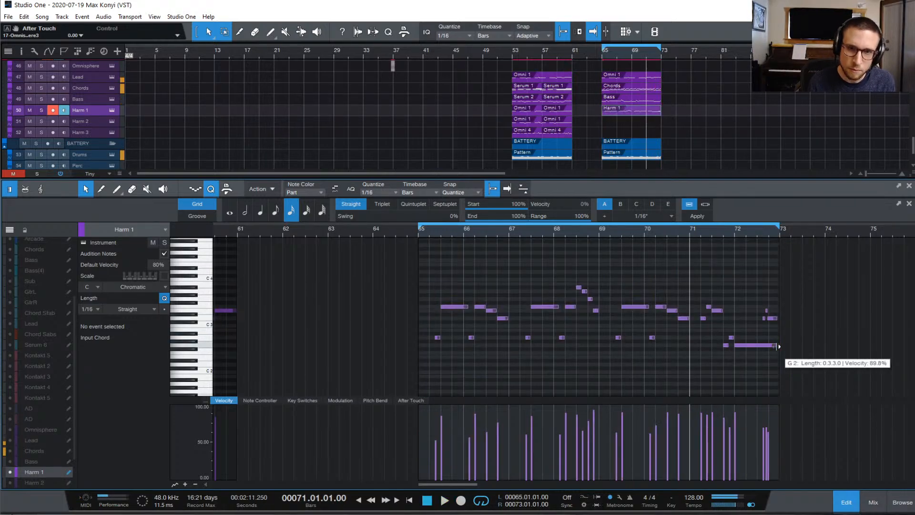
Shorten the long G2 note in bar 72 of Harm 1 so it ends at 72.03.04
drag(779, 346, 766, 346)
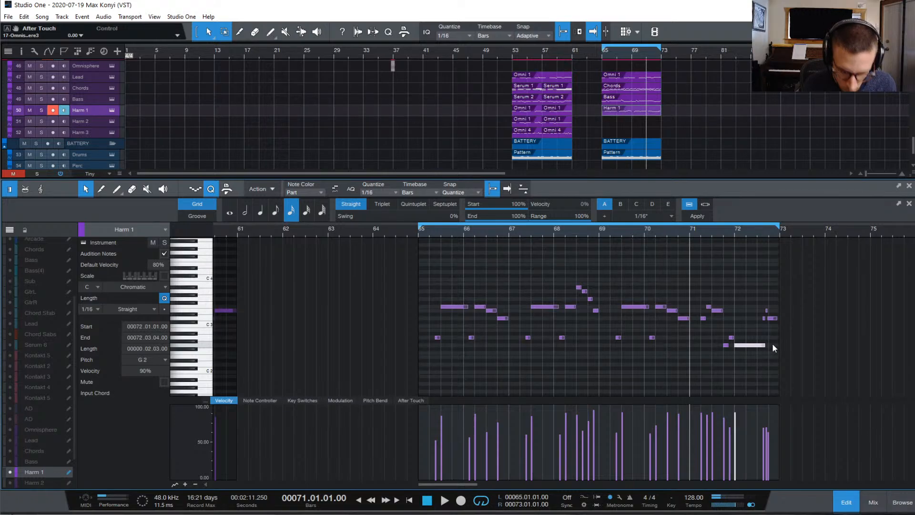
key(e)
key(e)
scroll(817, 310, right, 6)
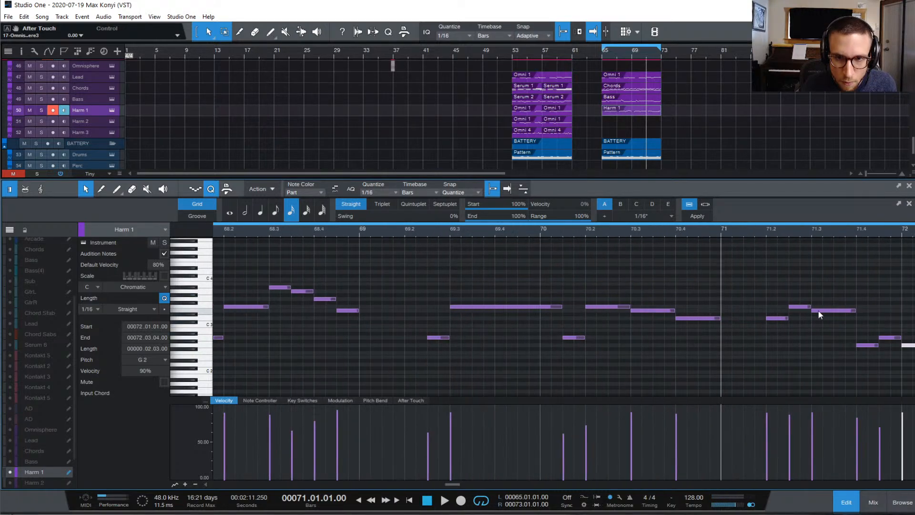
Quantize the closing fill in bar 72 of Harm 1, ending the long G2 at 72.03.03 and the last D3 at 73.01.01
drag(829, 292, 846, 351)
key(q)
key(space)
click(863, 260)
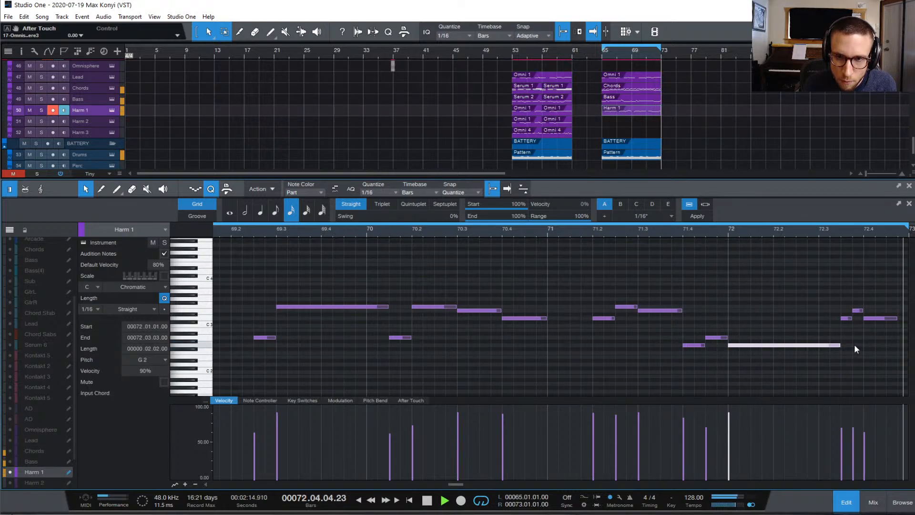
key(space)
drag(897, 318, 908, 333)
key(space)
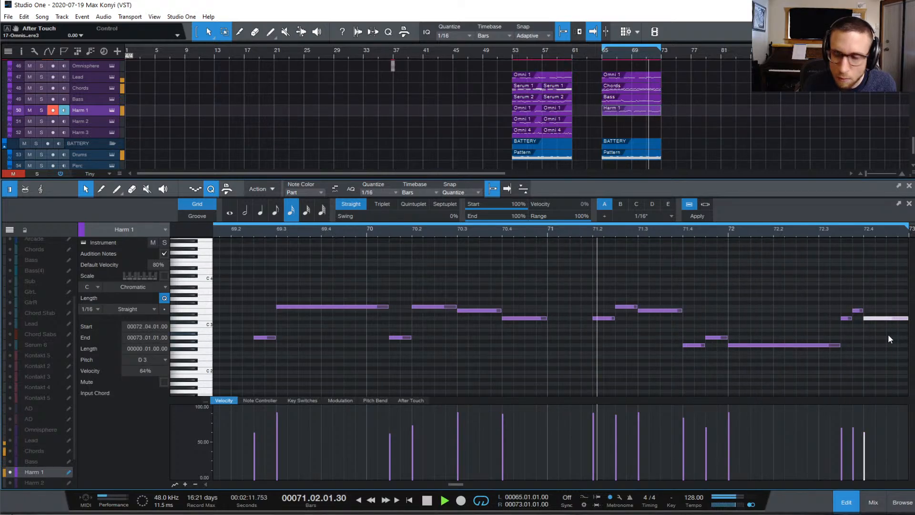
Play bars 65–72 and examine how the Harm 1 line and its closing fill fit with the other tracks
scroll(887, 336, left, 4)
scroll(886, 335, right, 8)
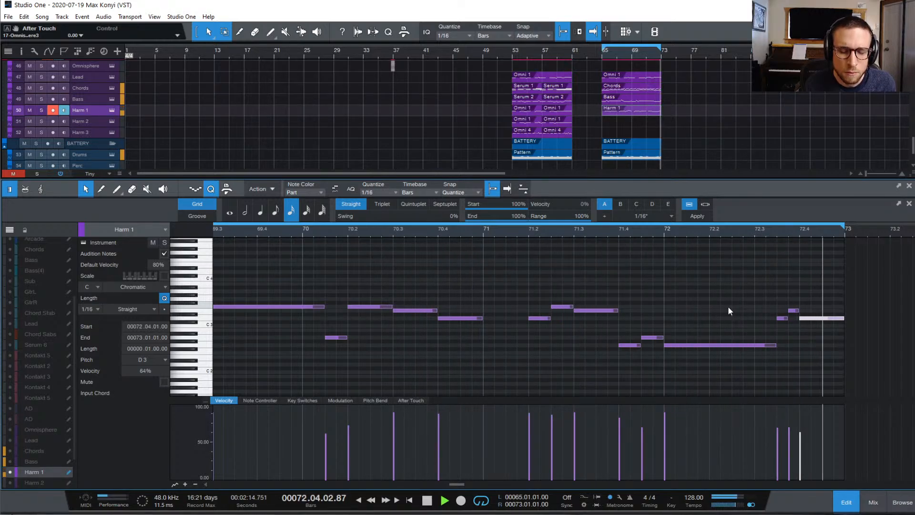
scroll(724, 330, left, 1)
scroll(723, 329, left, 7)
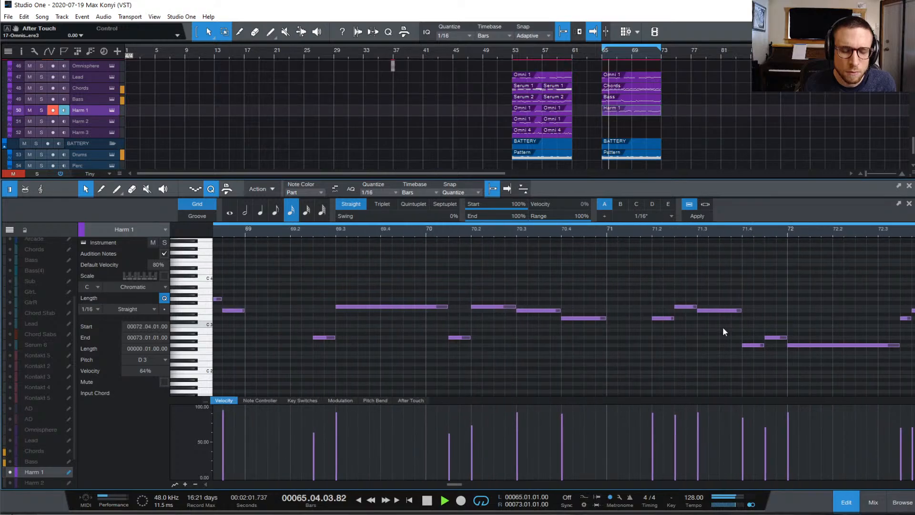
scroll(721, 330, left, 4)
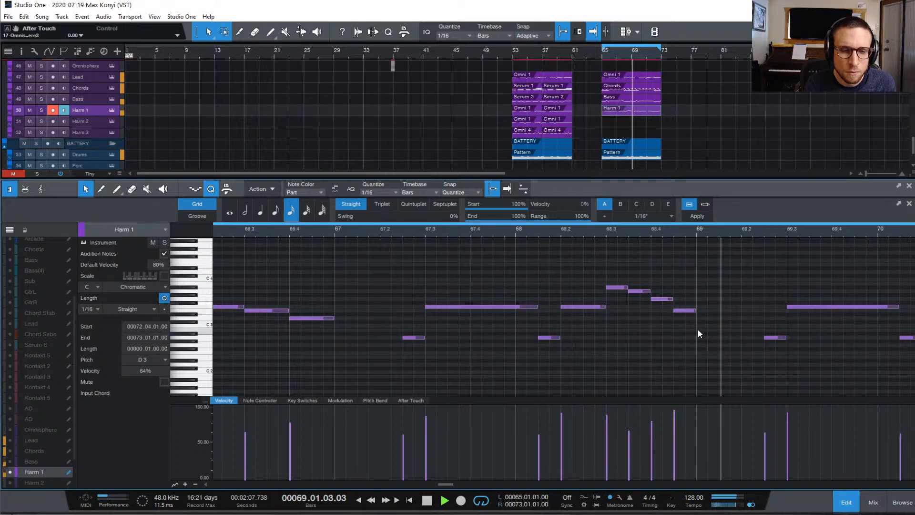
scroll(697, 327, left, 2)
scroll(696, 328, right, 8)
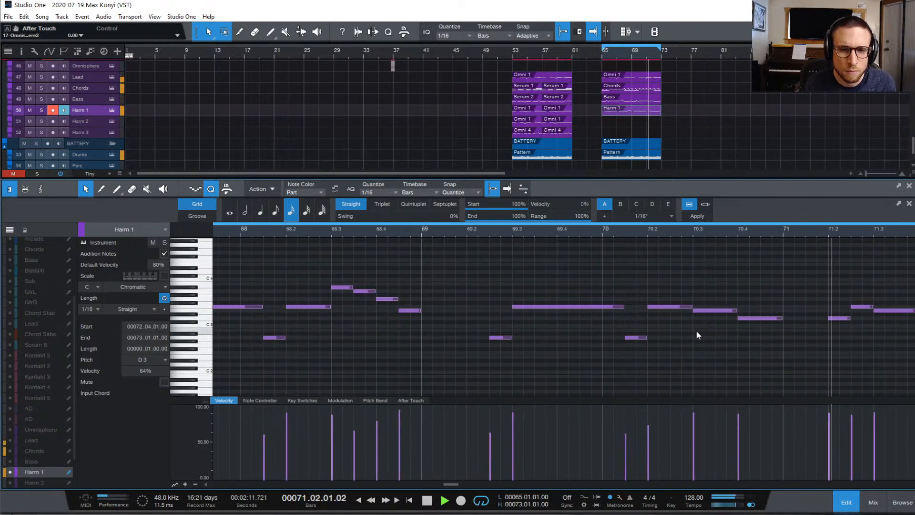
scroll(696, 329, right, 3)
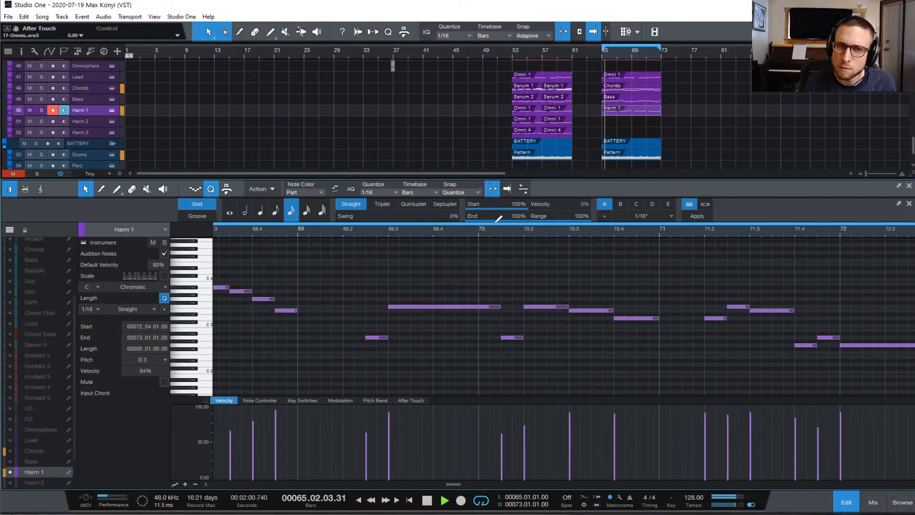
key(space)
key(KP_1)
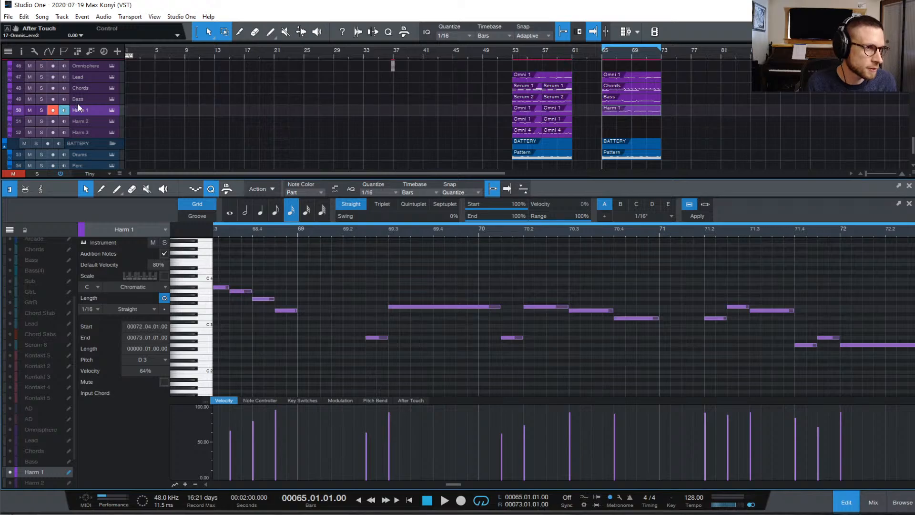
Solo the Lead, Chords, Bass, Harm 1 and Harm 2 tracks, with Harm 2 as the active track
click(91, 80)
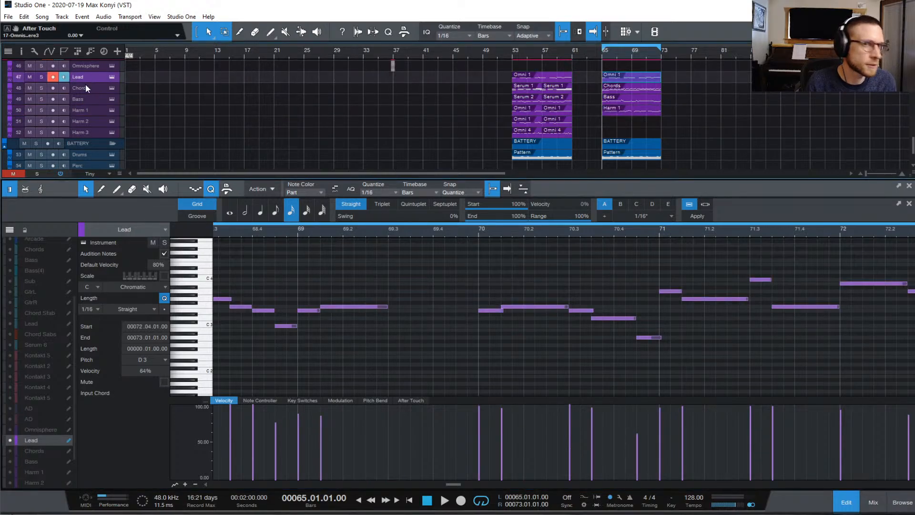
click(86, 91)
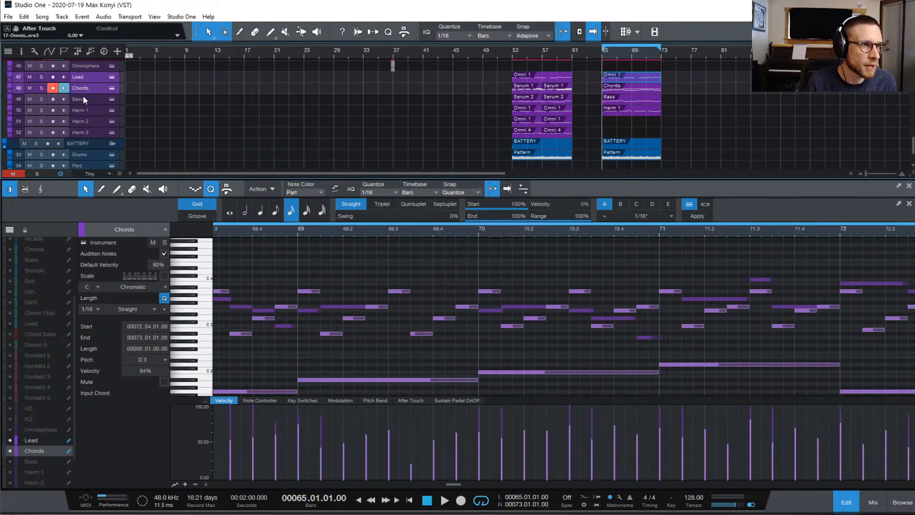
shift+click(83, 98)
shift+click(79, 108)
click(41, 110)
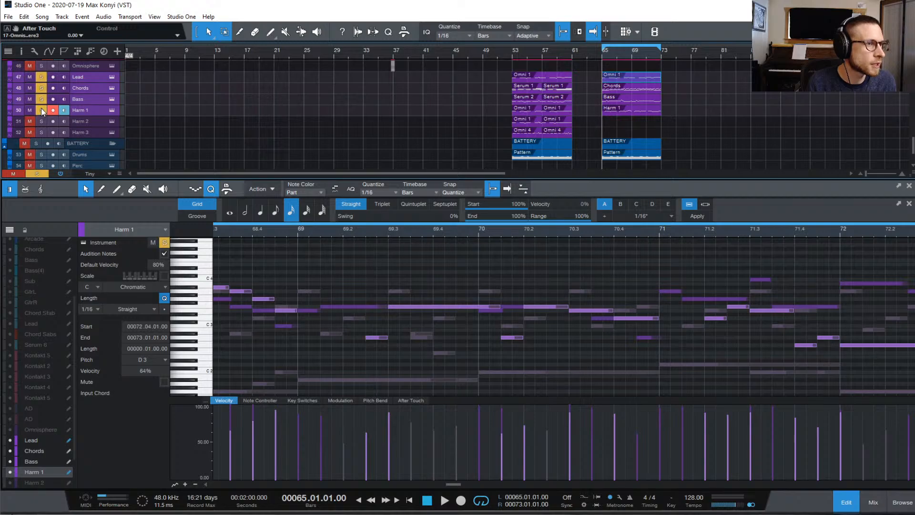
click(85, 122)
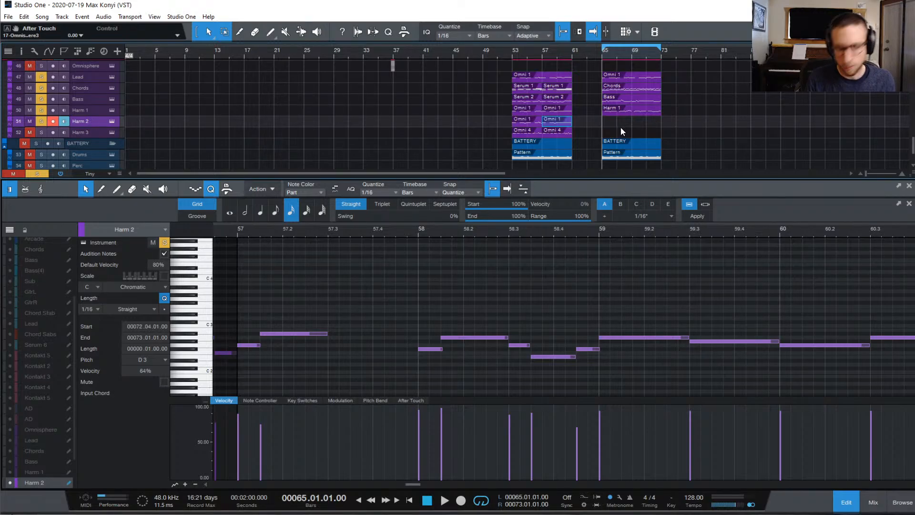
Play the soloed tracks from bar 65 to judge what a second harmony part should add
scroll(620, 127, right, 1)
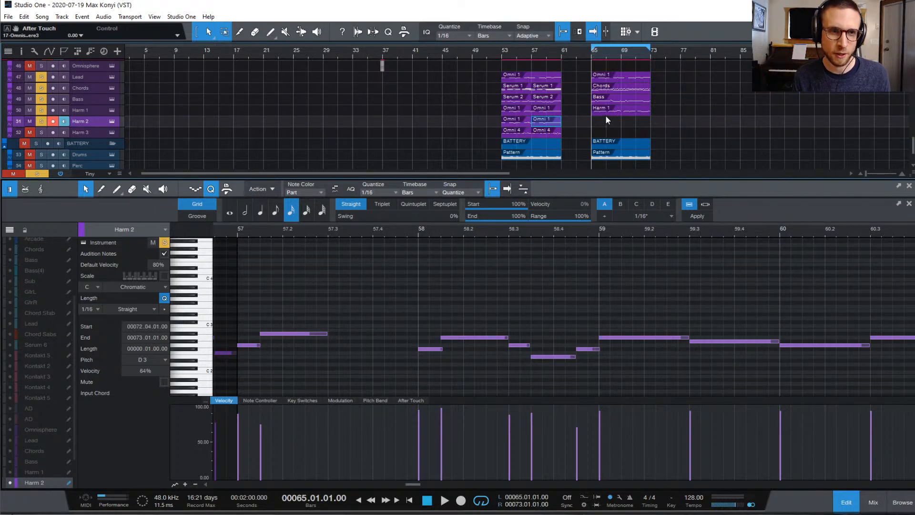
click(601, 123)
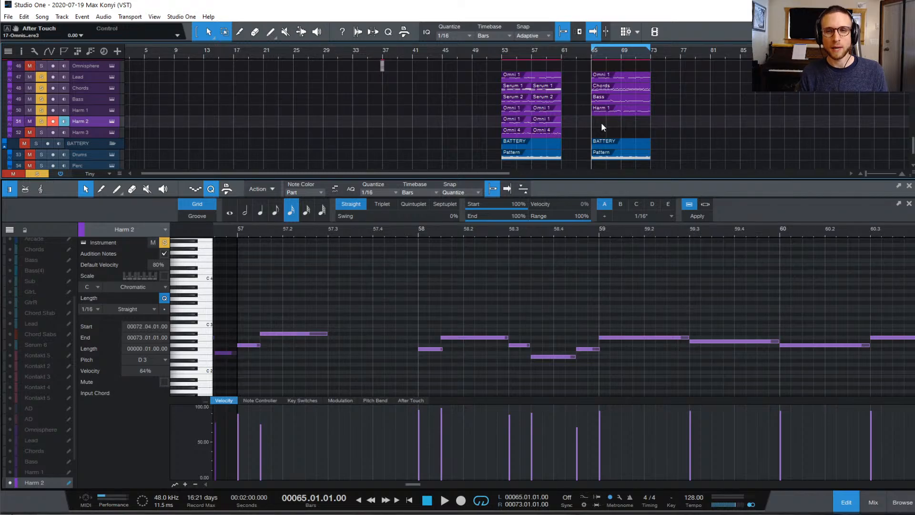
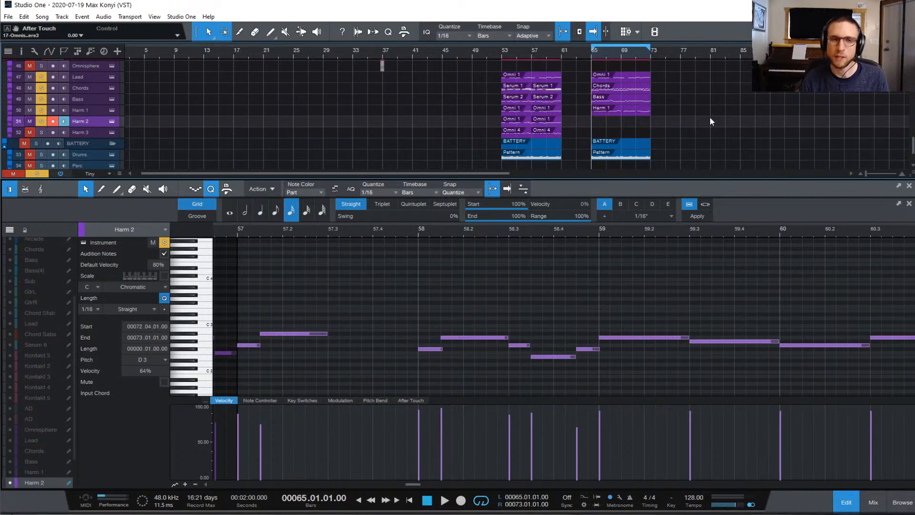
click(52, 119)
key(space)
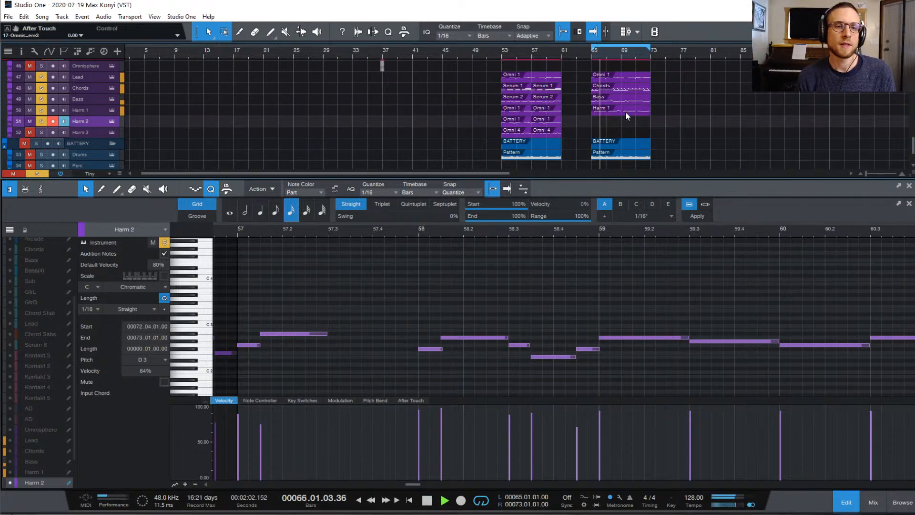
key(space)
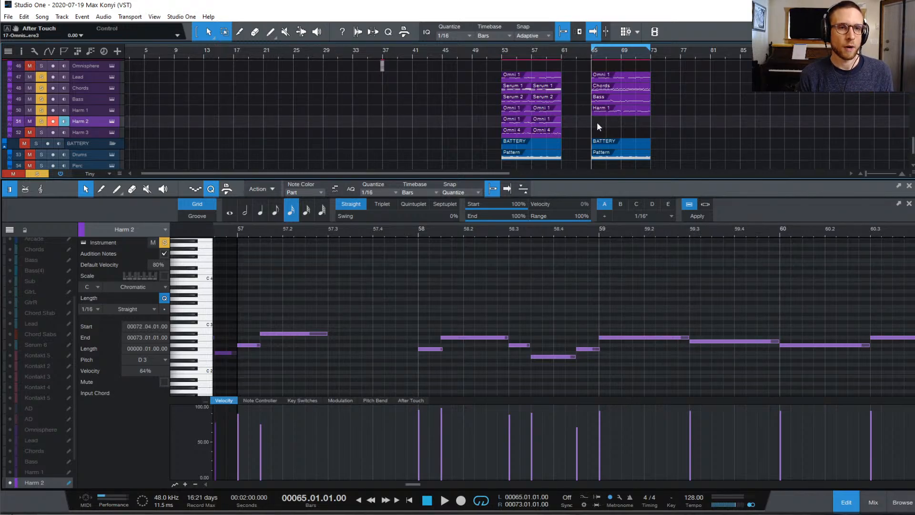
Copy the Harm 1 clip at bar 65 onto the Harm 2 track directly below it
drag(607, 110, 607, 118)
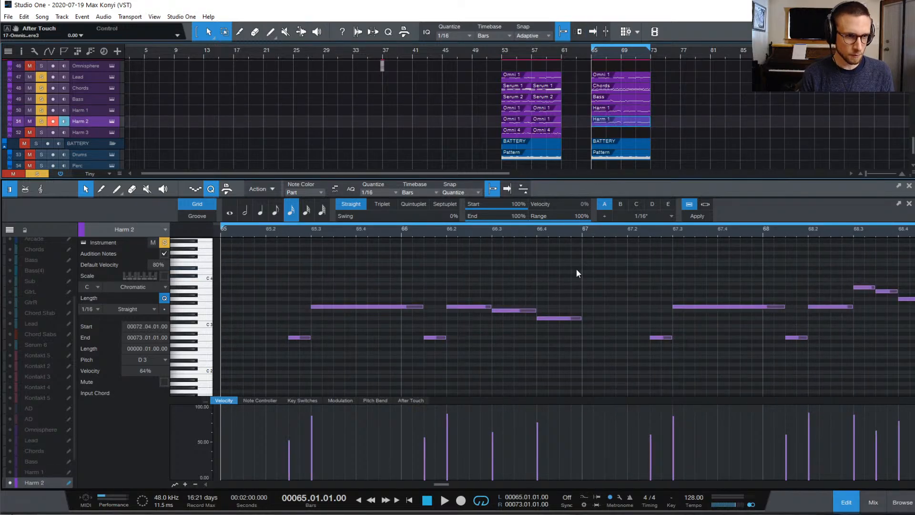
click(477, 273)
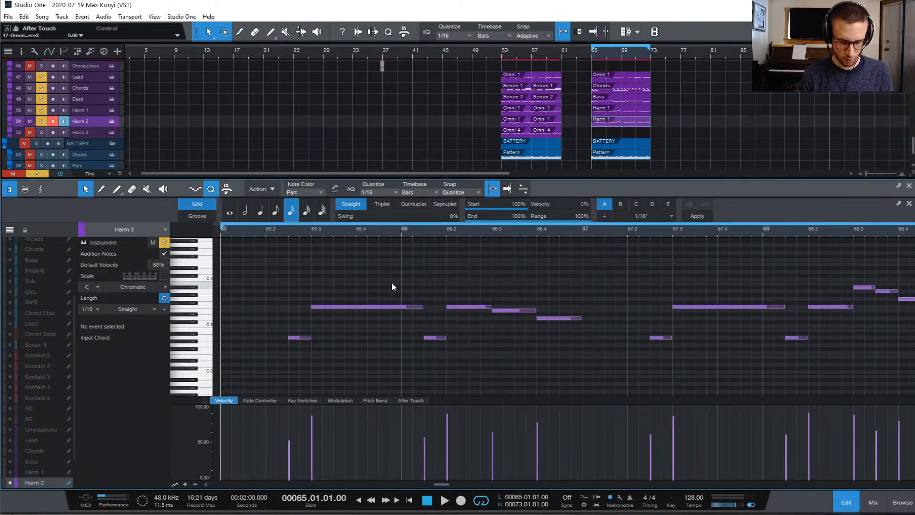
key(w)
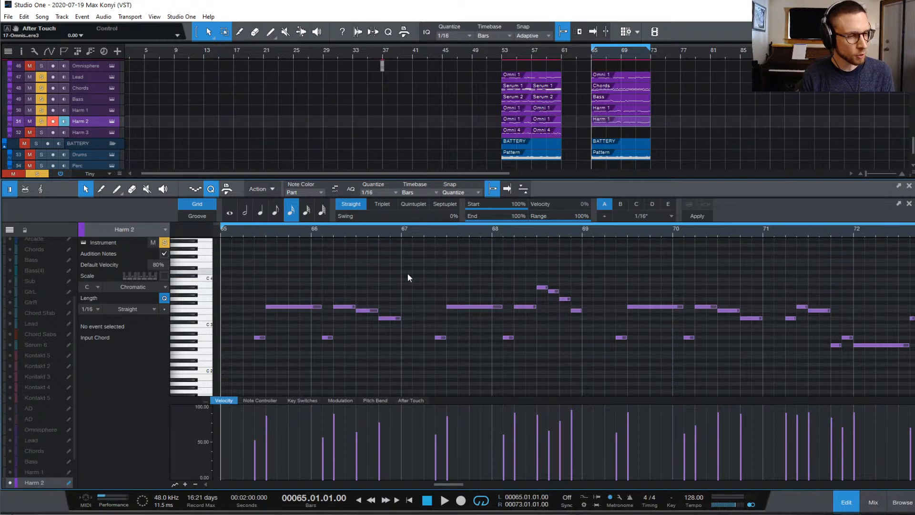
key(f)
key(space)
key(space)
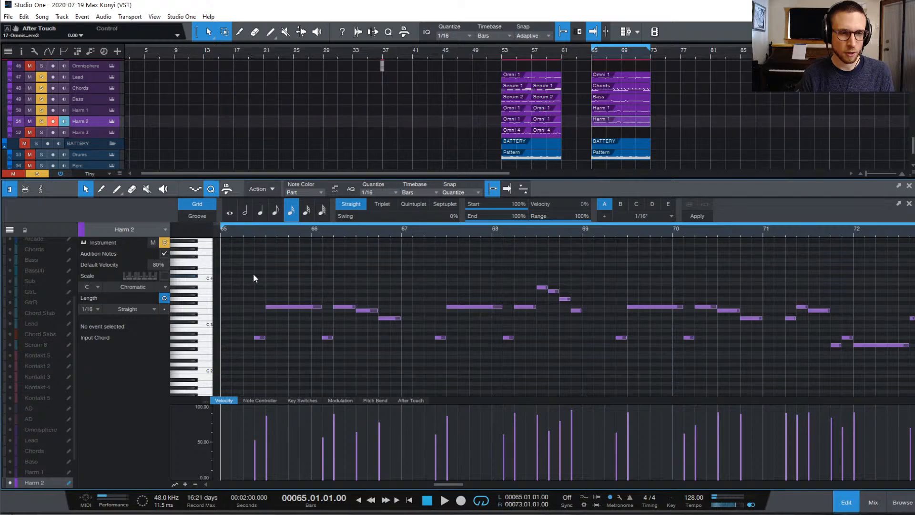
Transpose all the copied Harm 2 notes down three semitones and play the opening of bar 65
key(w)
drag(240, 274, 589, 364)
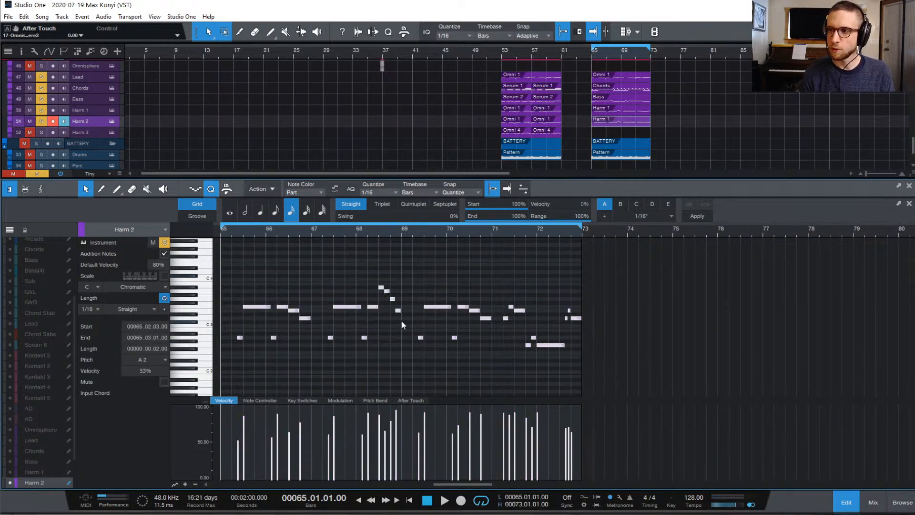
key(Down)
key(Down)
key(Down)
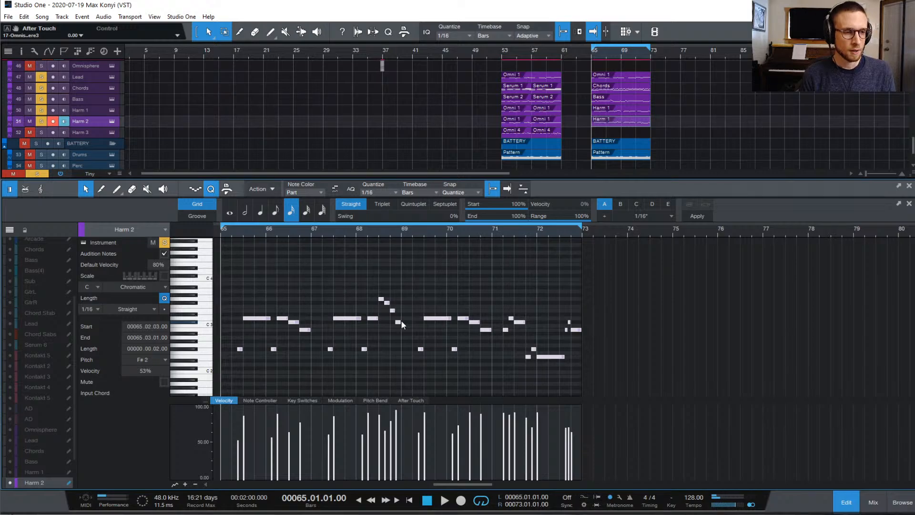
click(308, 296)
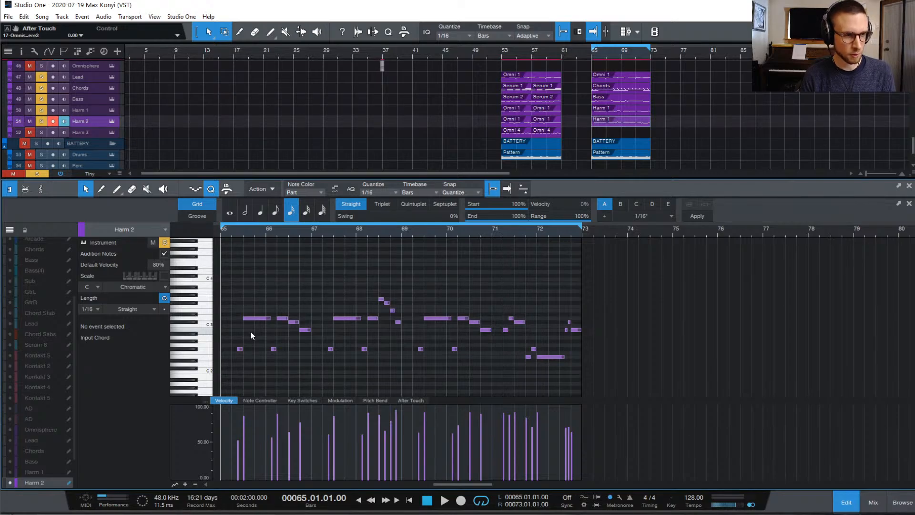
key(space)
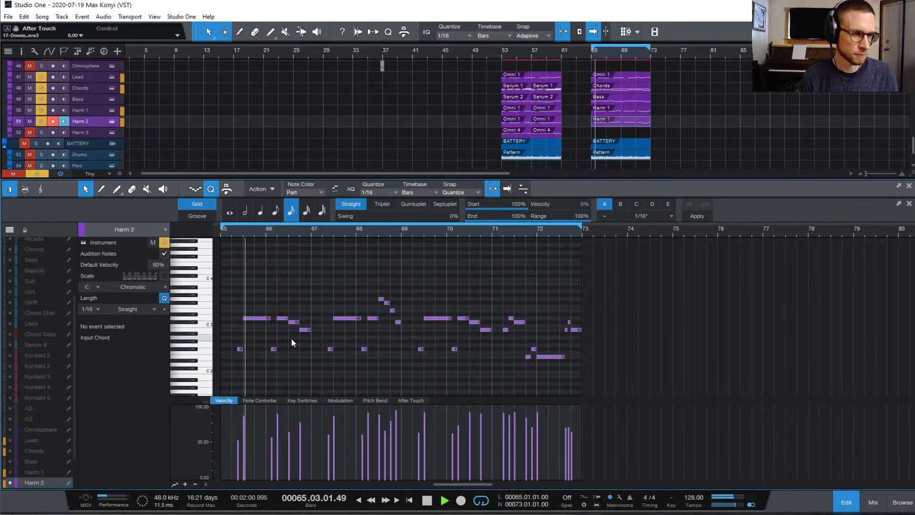
key(space)
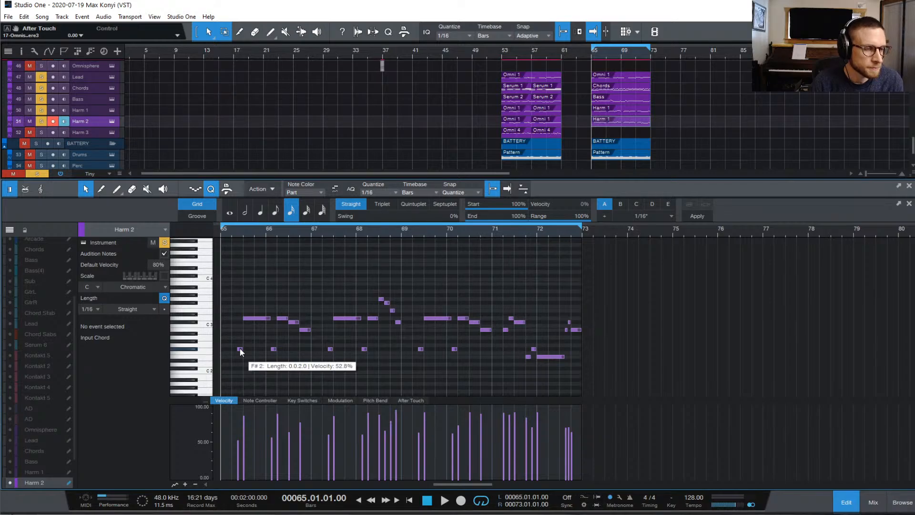
Lower the short low Harm 2 notes in bars 65 and 66 to F2 and the note at 66.03.01 to C3
drag(239, 347, 275, 353)
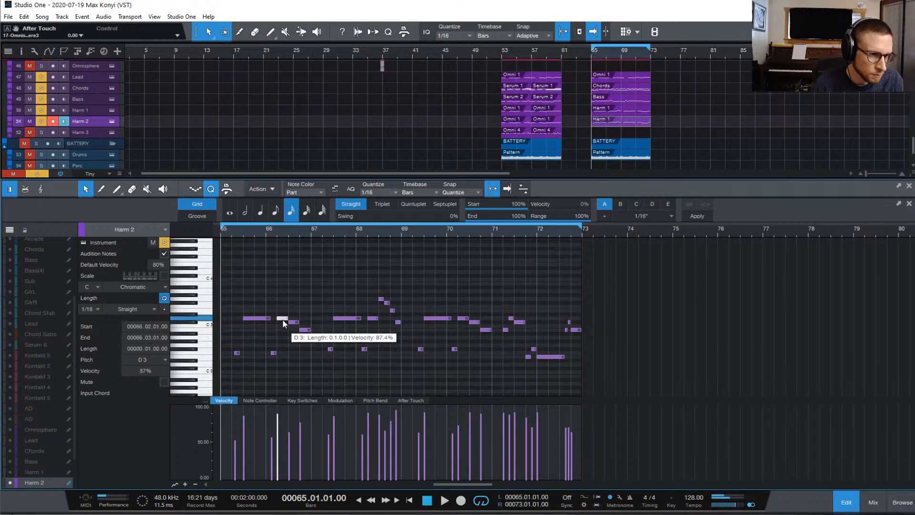
drag(296, 322, 294, 328)
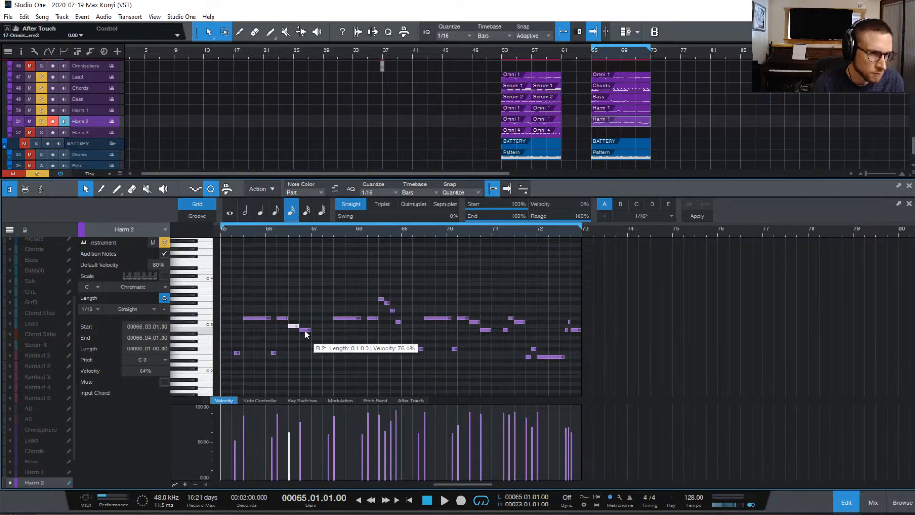
key(space)
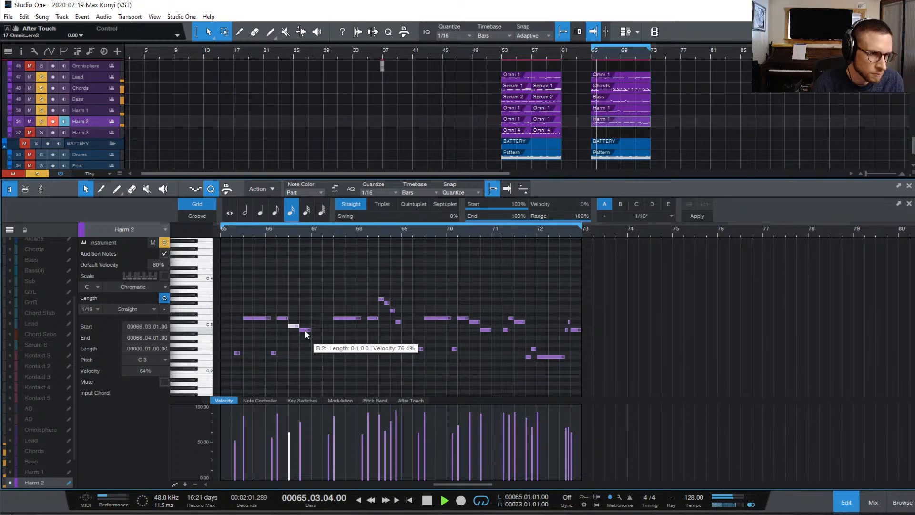
key(space)
Move the first F2 note of Harm 2 to start at 65.02.03 and play bars 65 and 66
click(238, 353)
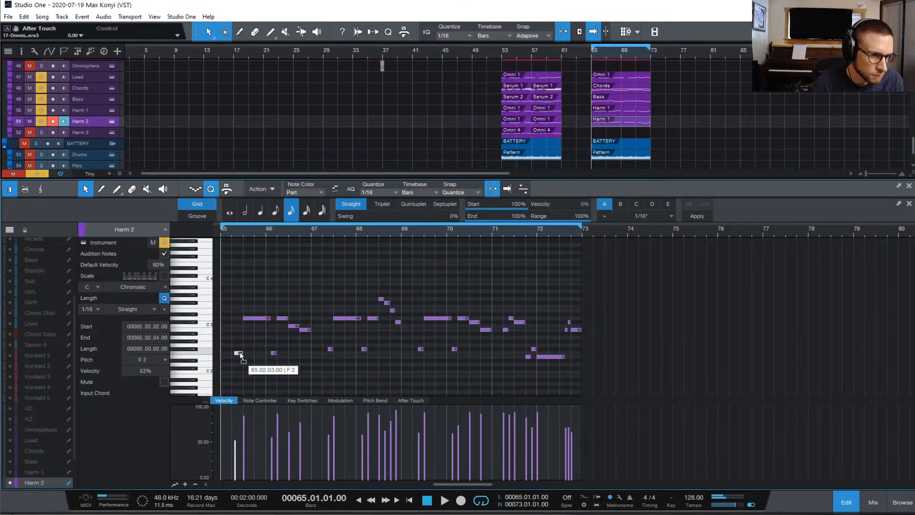
drag(239, 351, 240, 352)
key(space)
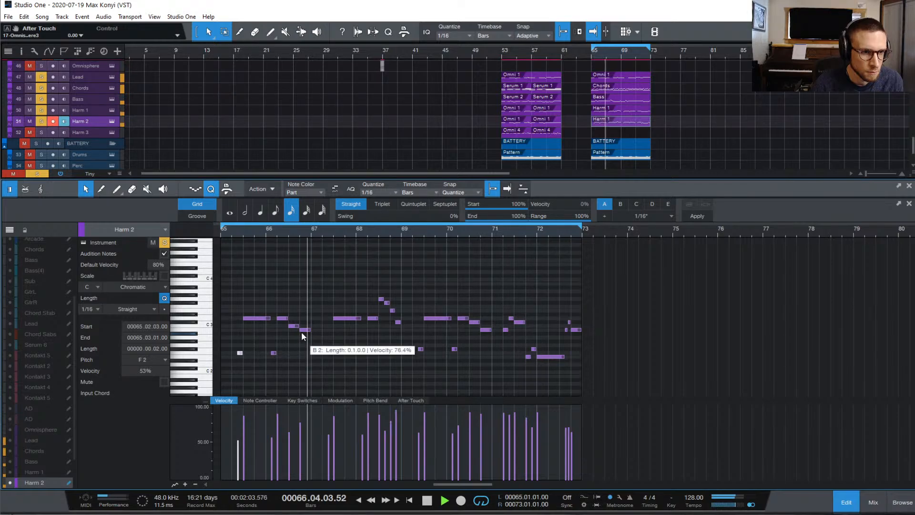
key(space)
Try the Harm 2 note at 66.04.01 on A#2 and on G2, playing the phrase with each pitch
drag(302, 330, 303, 333)
key(space)
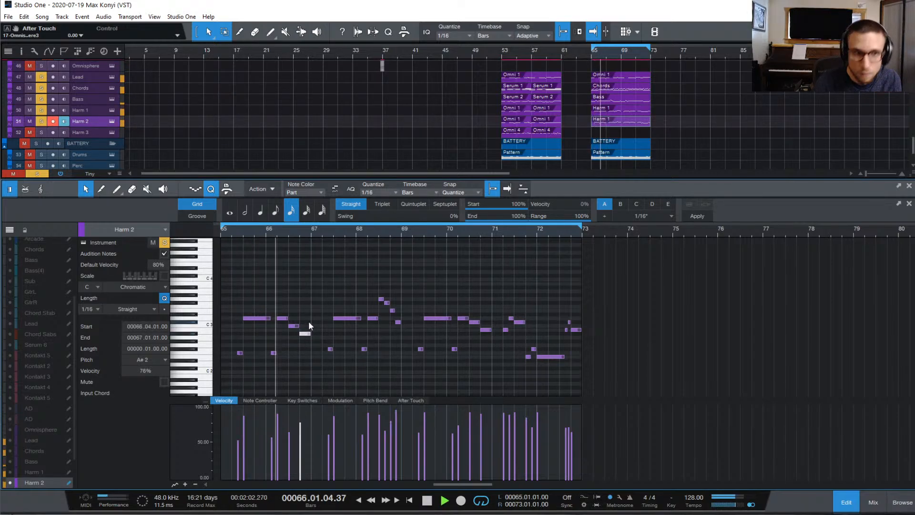
key(space)
drag(305, 334, 305, 348)
key(space)
click(306, 330)
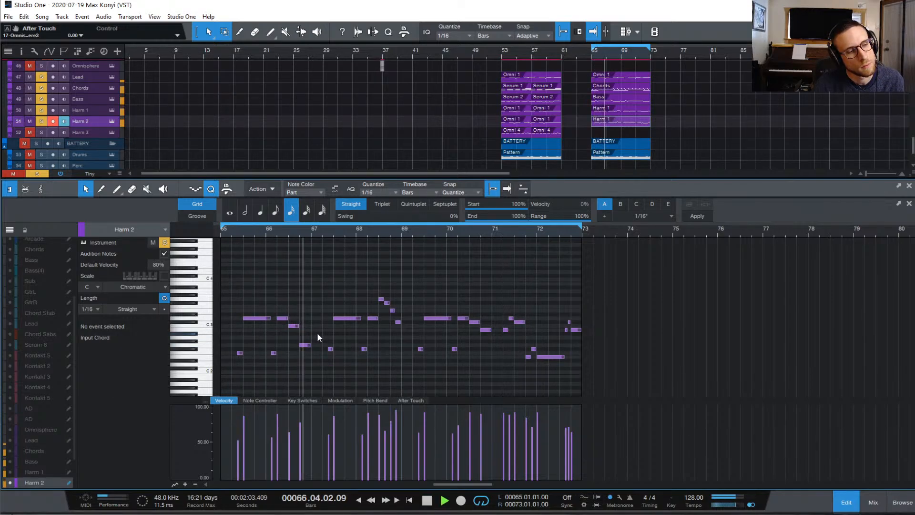
key(space)
Set the Harm 2 note at 66.04.01 to A2 and play the phrase from bar 65
drag(305, 345, 306, 337)
key(space)
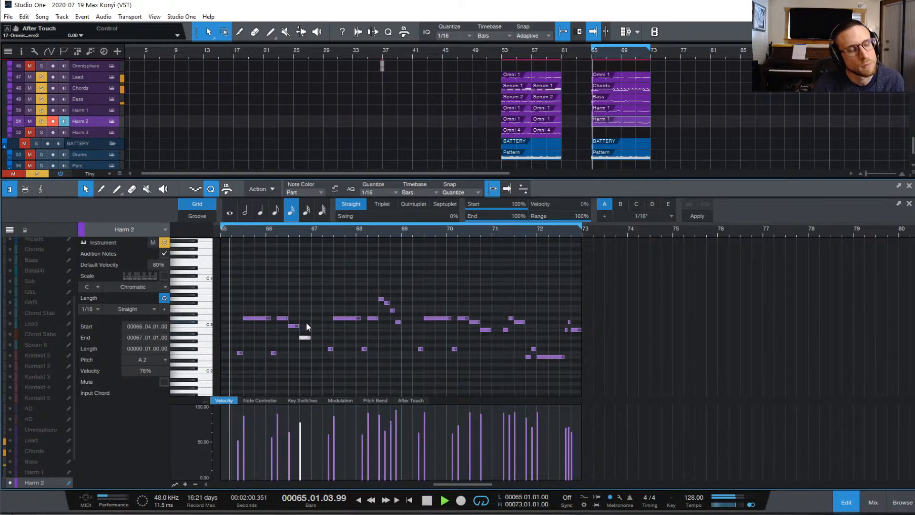
click(306, 322)
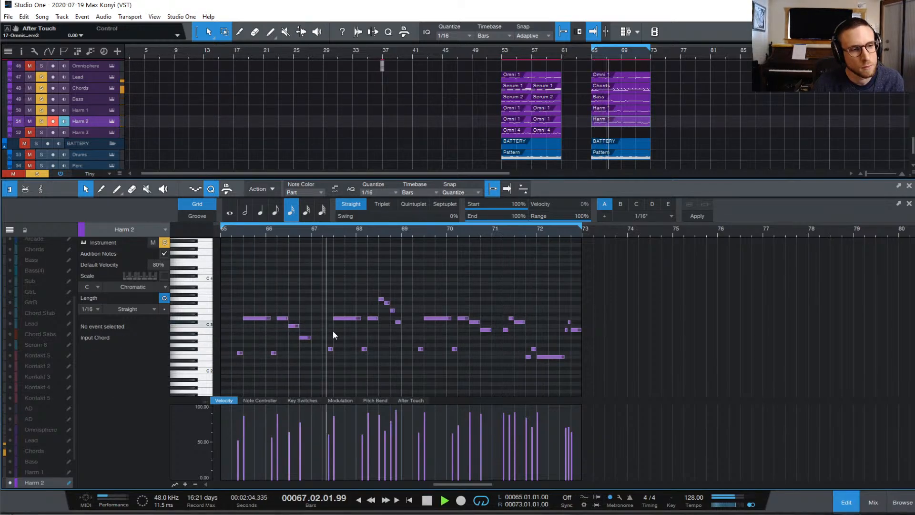
Lower the two short low Harm 2 notes at the start of the phrases in bars 67 and 68 to F2
key(space)
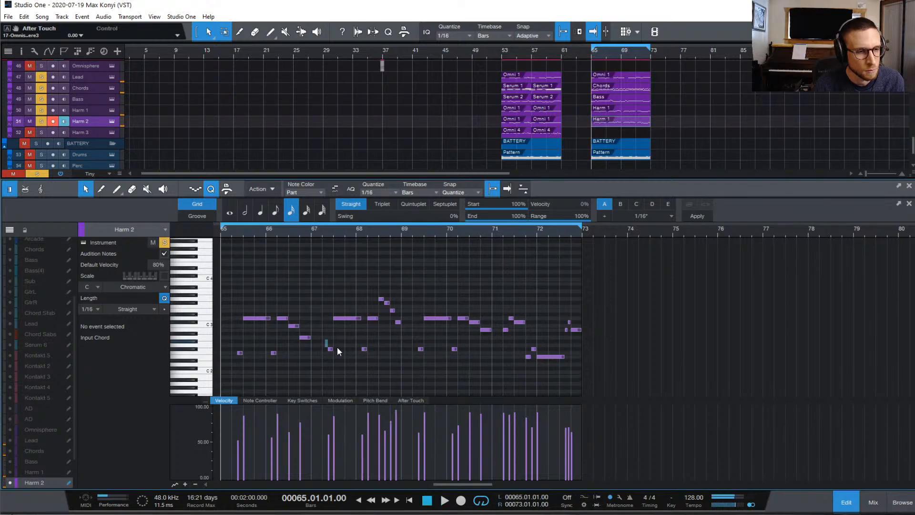
click(330, 348)
shift+click(364, 348)
key(Down)
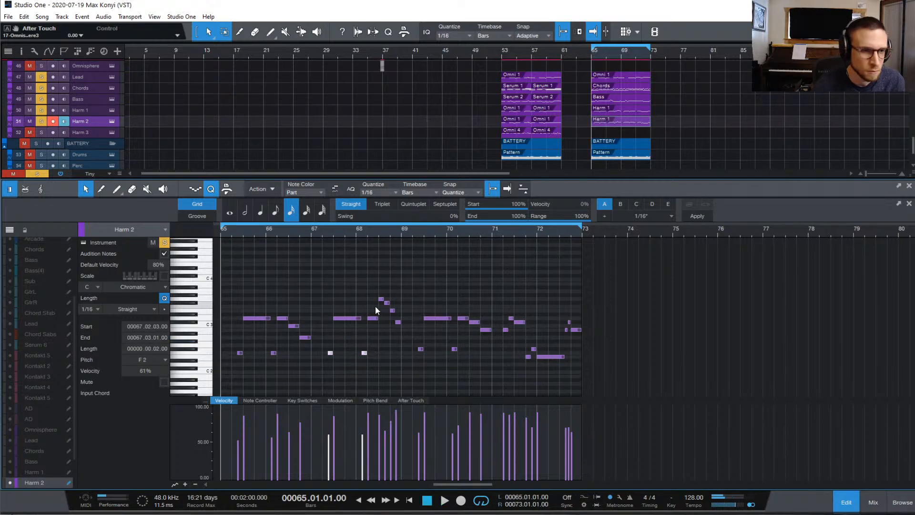
click(362, 299)
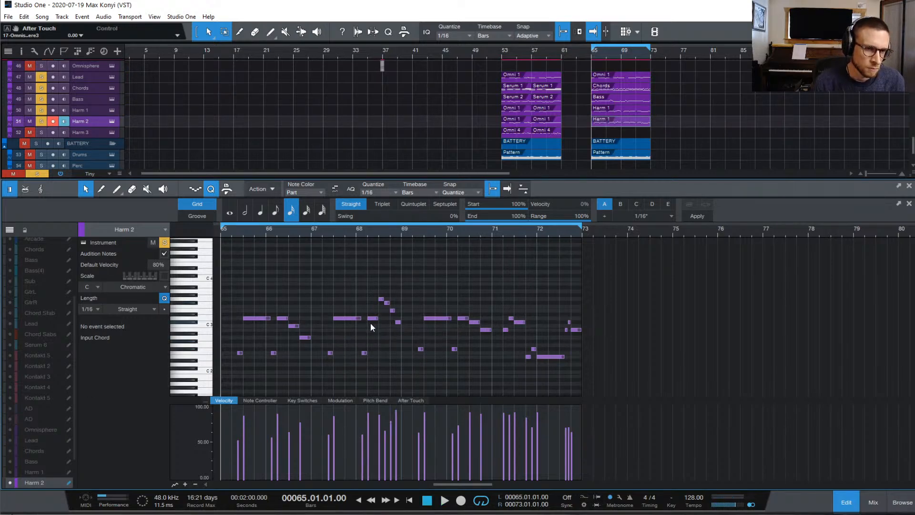
Audition the upper Harm 2 notes in bar 68 and the Lead alone from 68.01.04, restoring solo on Chords, Bass, Harm 1 and Harm 2
click(381, 300)
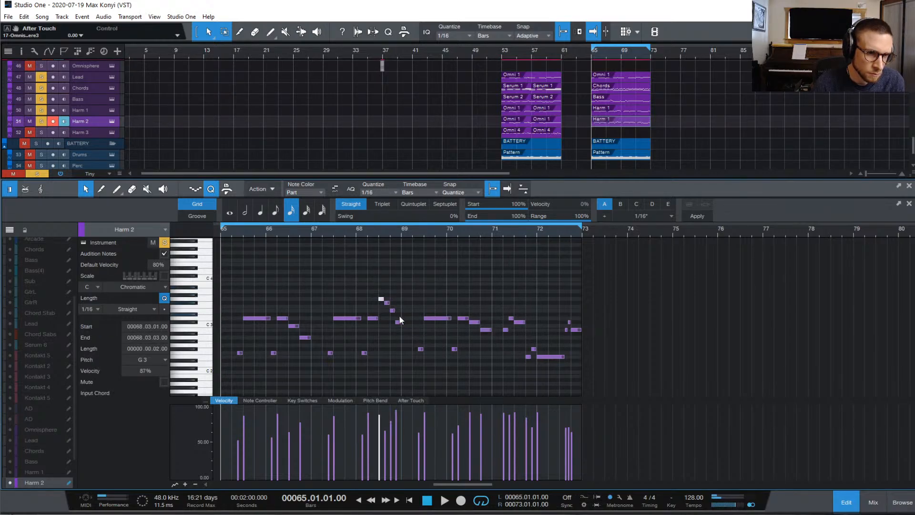
click(387, 304)
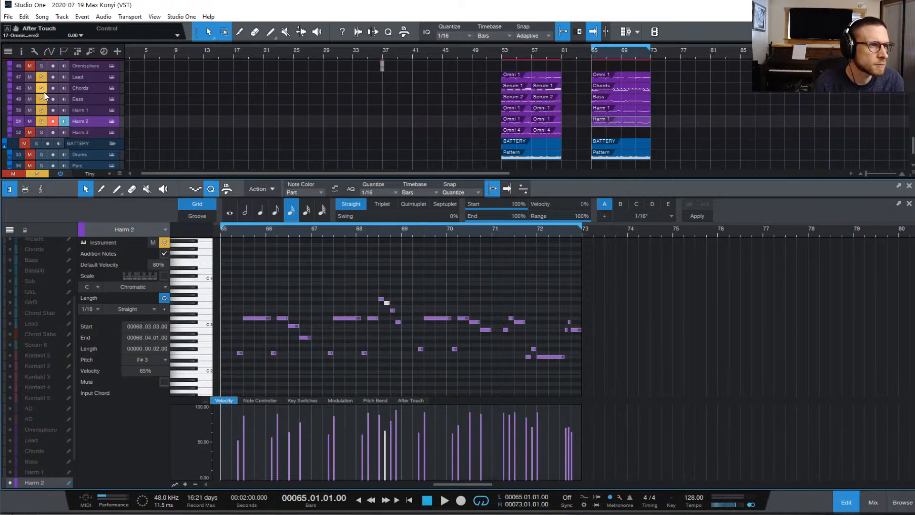
drag(42, 88, 42, 121)
key(space)
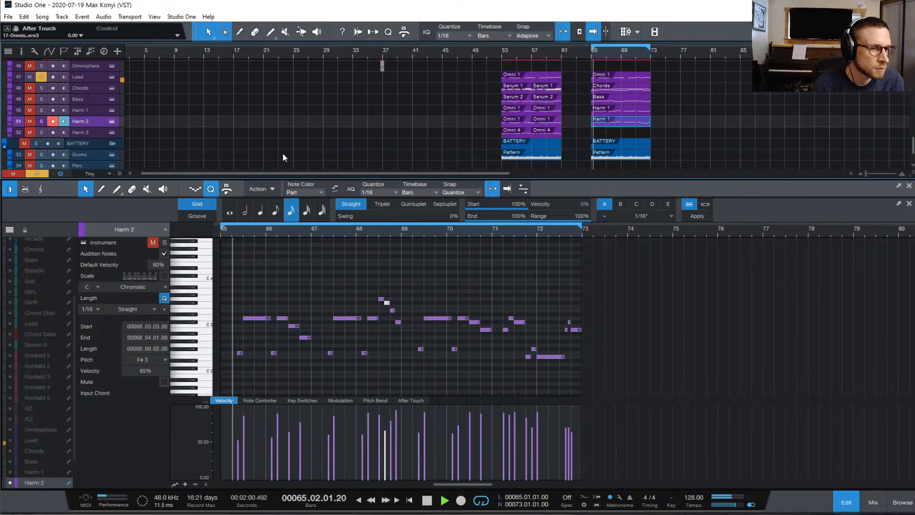
key(space)
click(365, 231)
key(space)
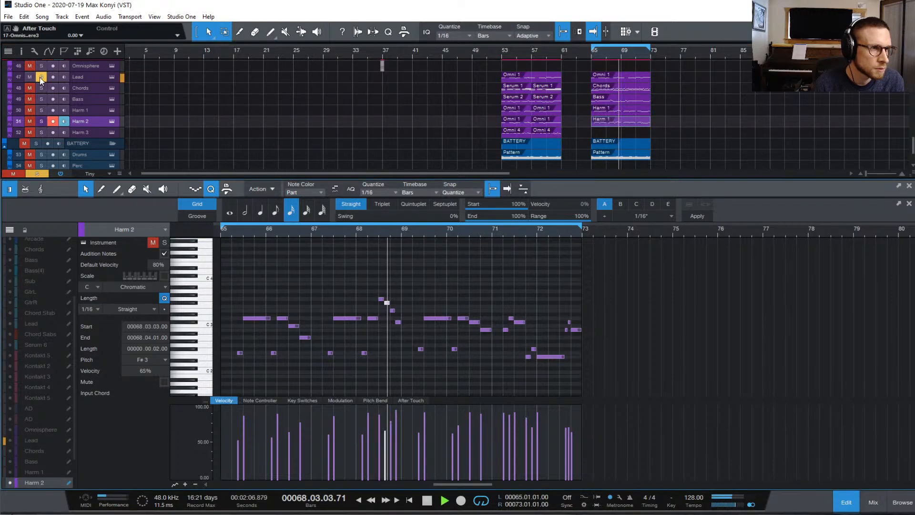
drag(40, 81, 41, 120)
key(space)
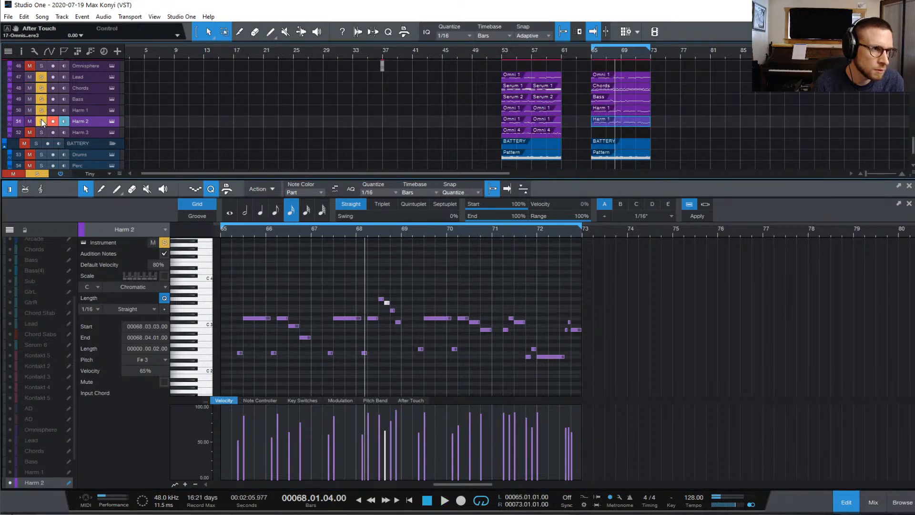
Lower the Harm 2 notes at 68.03.01 and 68.03.03 to D3 and play the phrase from 68.01.04
click(391, 296)
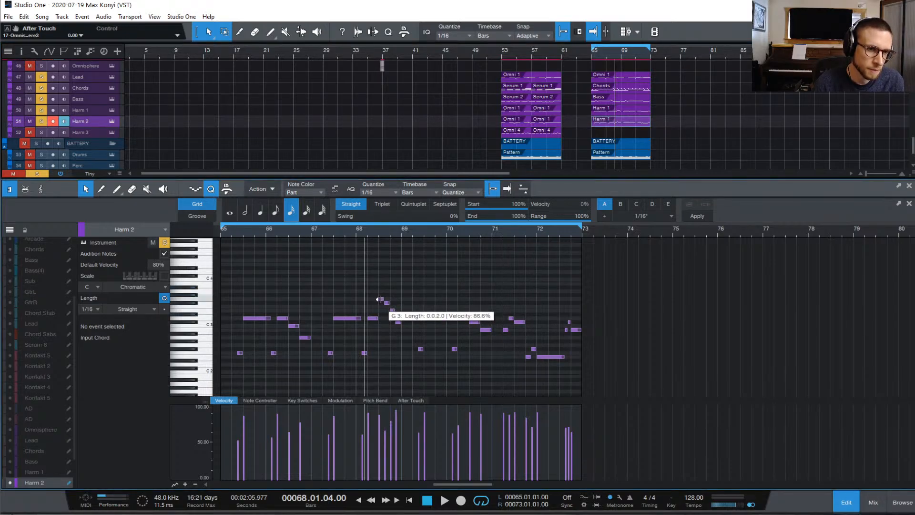
drag(381, 301, 388, 319)
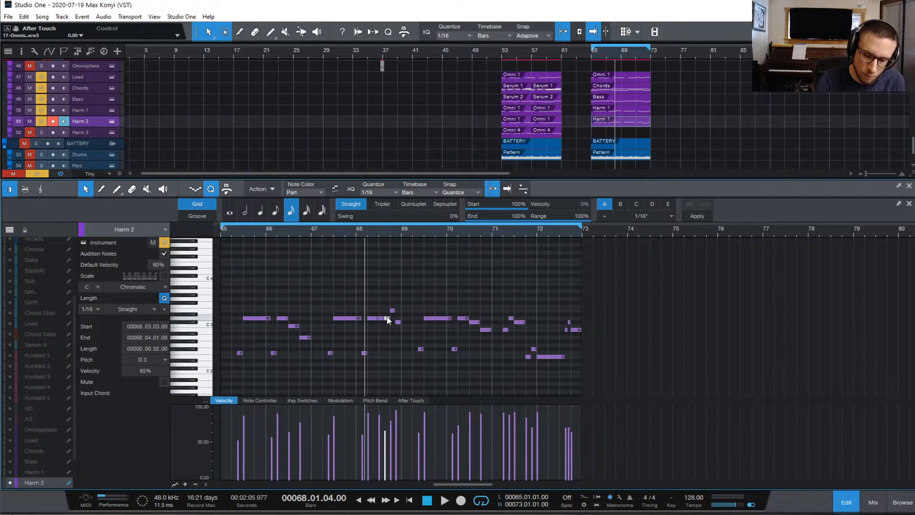
key(space)
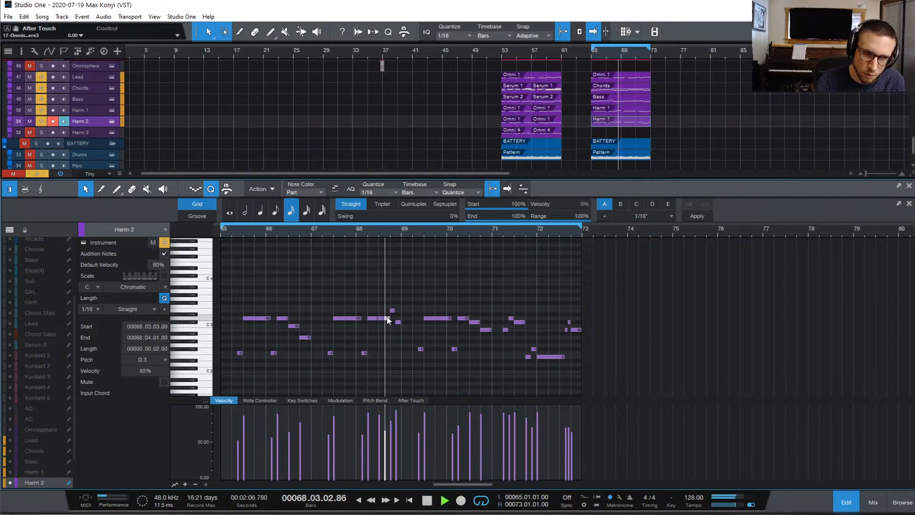
key(space)
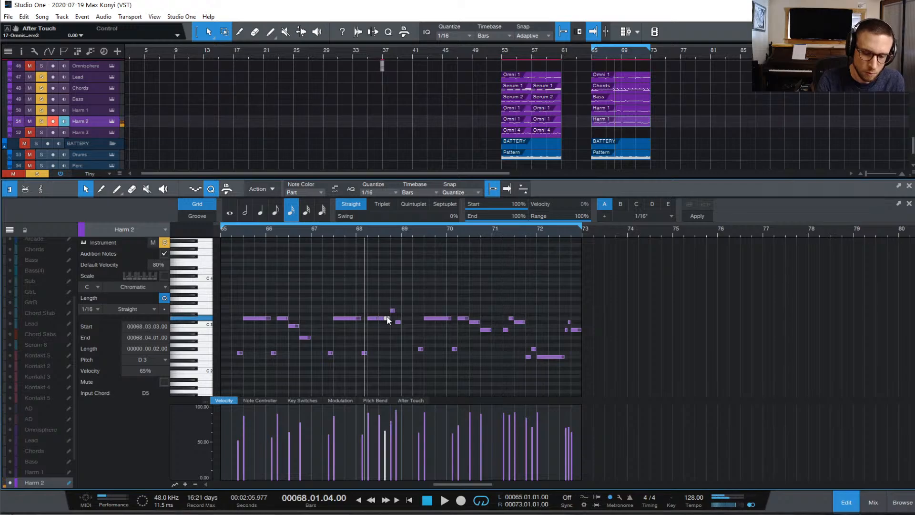
key(space)
key(space)
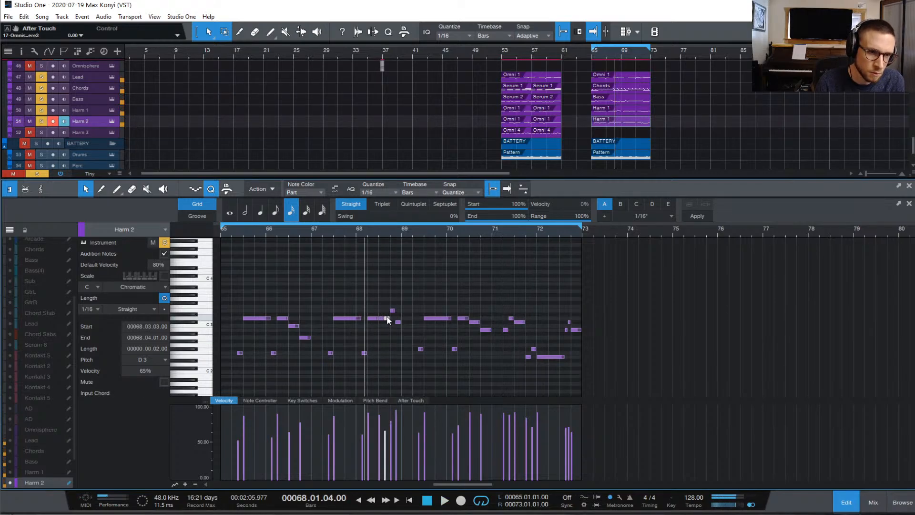
key(space)
key(space)
click(387, 323)
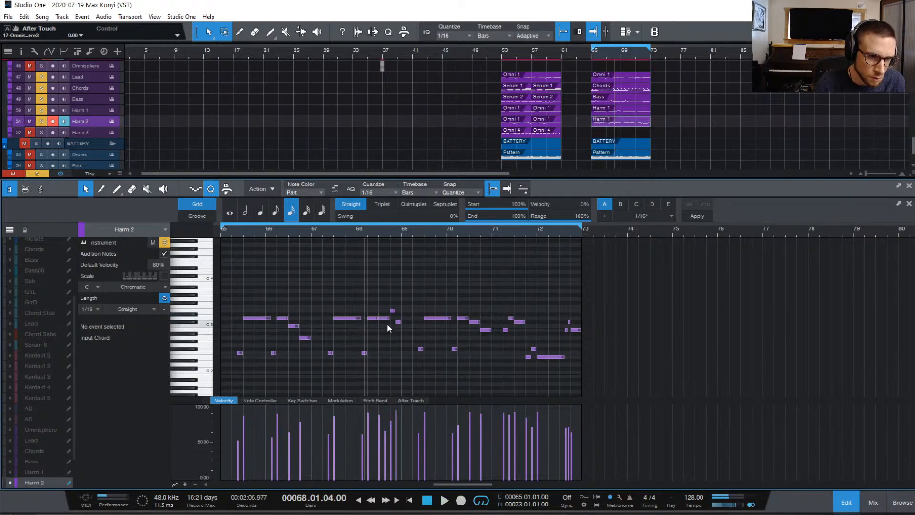
Lower the Harm 2 note at 68.04.01 to C3 and the one at 68.04.03 to G2, replaying the phrase
click(392, 311)
drag(392, 322, 392, 325)
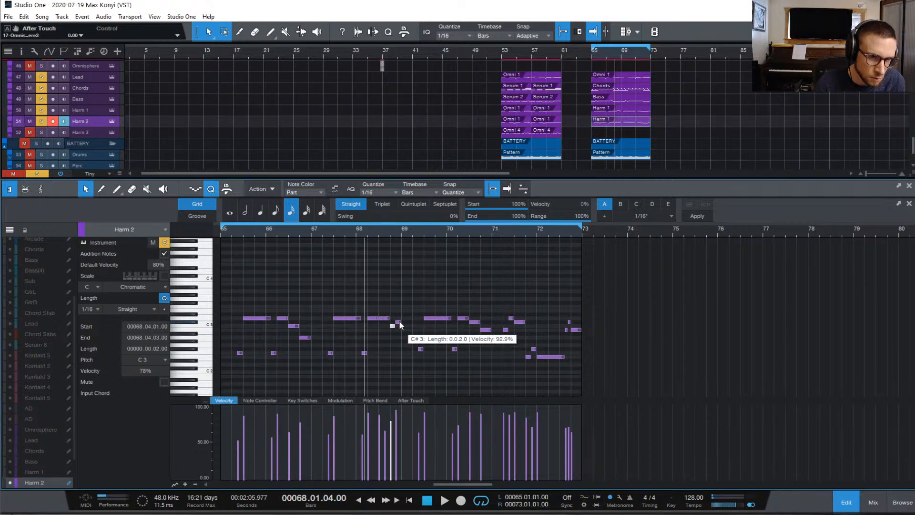
drag(399, 325, 399, 348)
key(space)
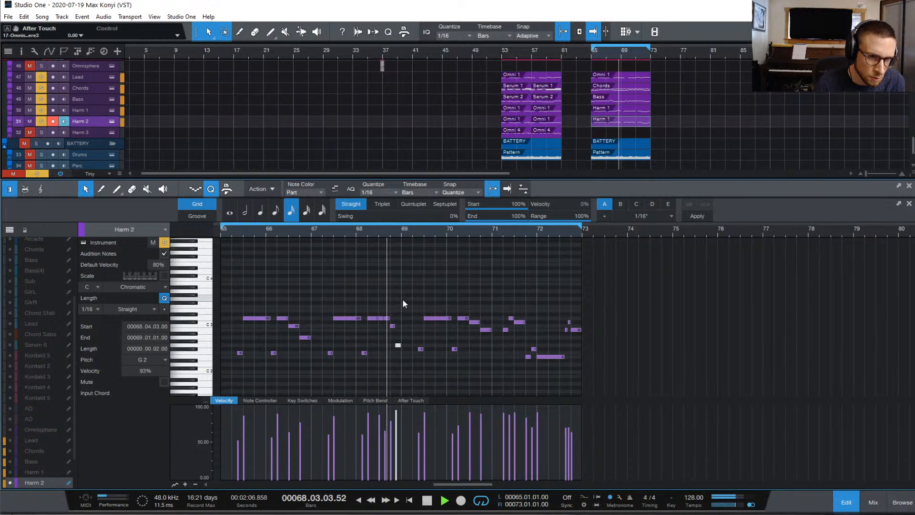
key(space)
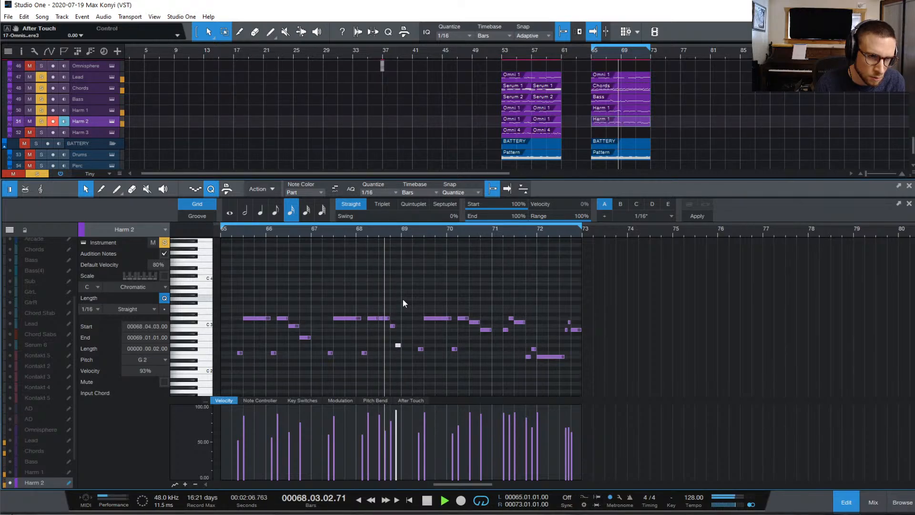
key(space)
key(space)
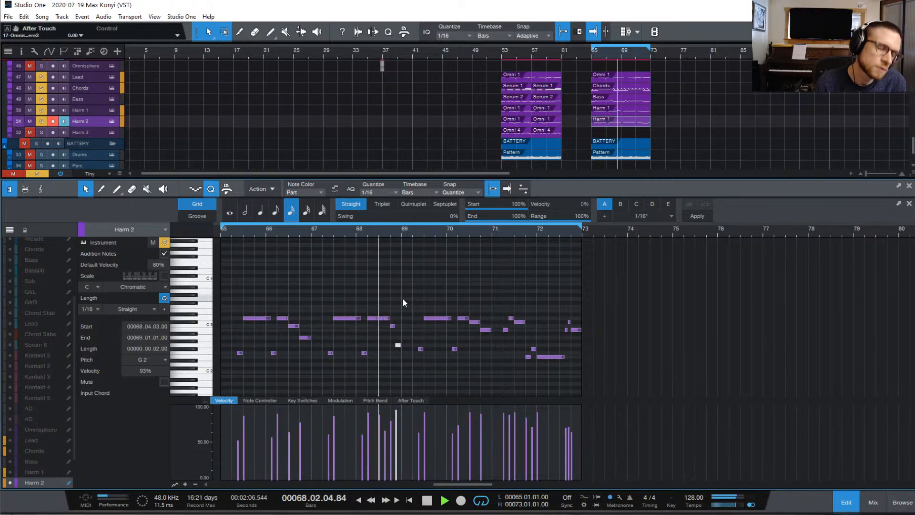
key(space)
key(space)
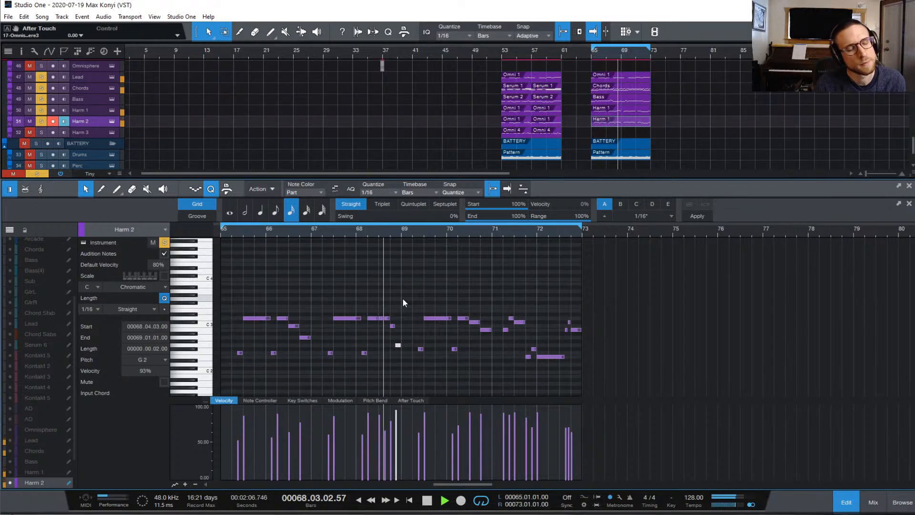
key(space)
key(space)
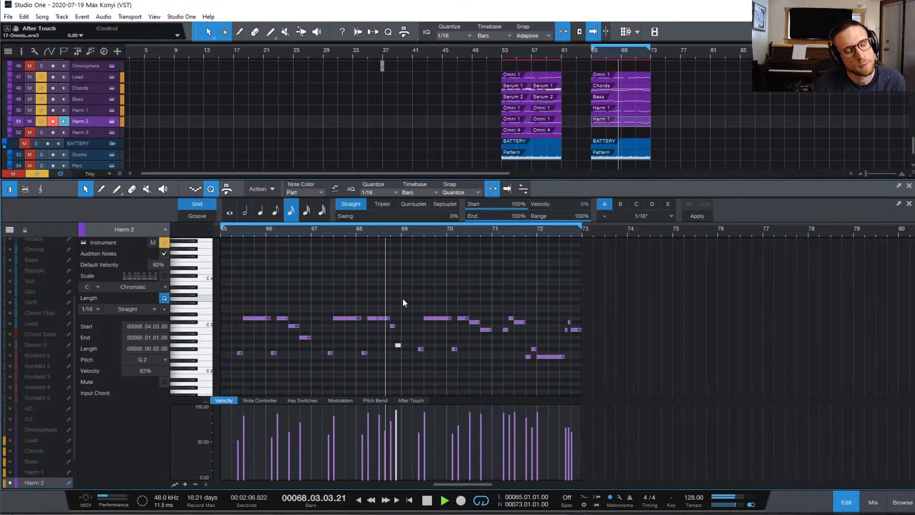
key(space)
Try the Harm 2 note at 68.03.01 on E3 and on C3, playing the phrase with each pitch
drag(382, 318, 381, 310)
key(space)
click(403, 302)
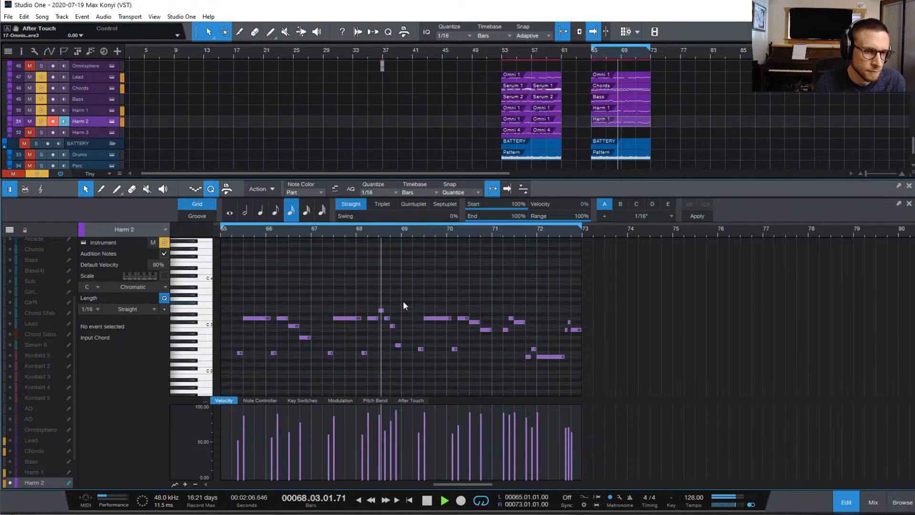
key(space)
key(space)
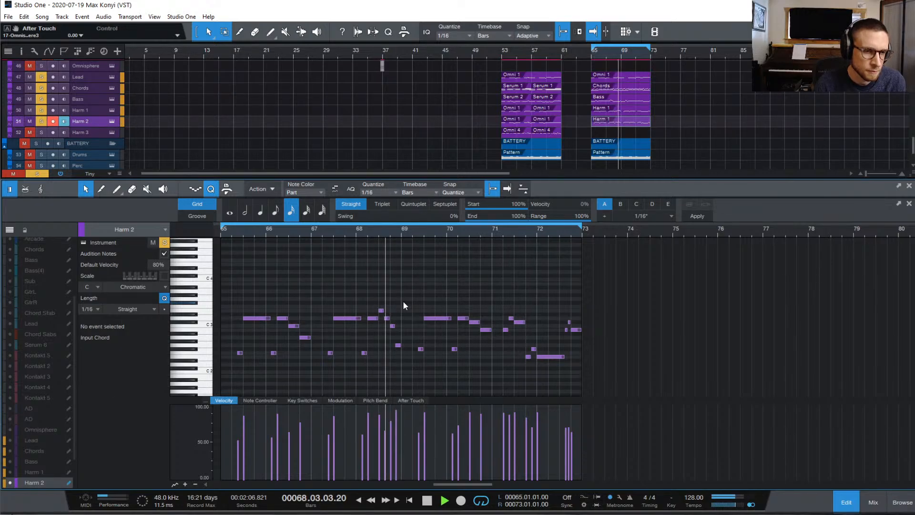
key(space)
key(space)
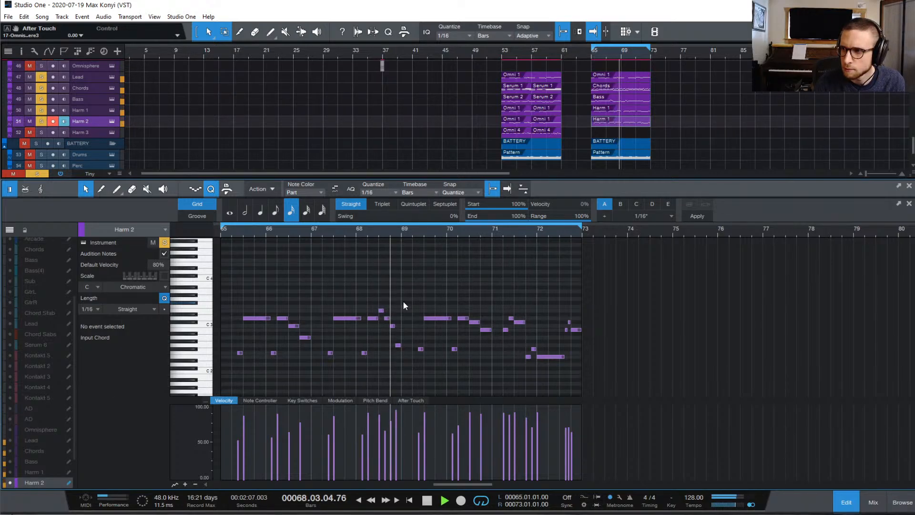
key(space)
key(space)
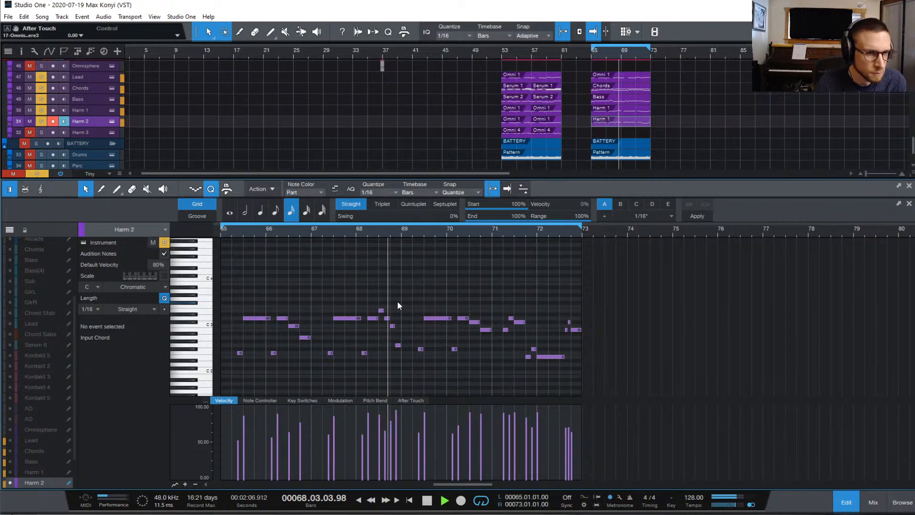
key(space)
drag(381, 311, 382, 327)
key(space)
click(397, 299)
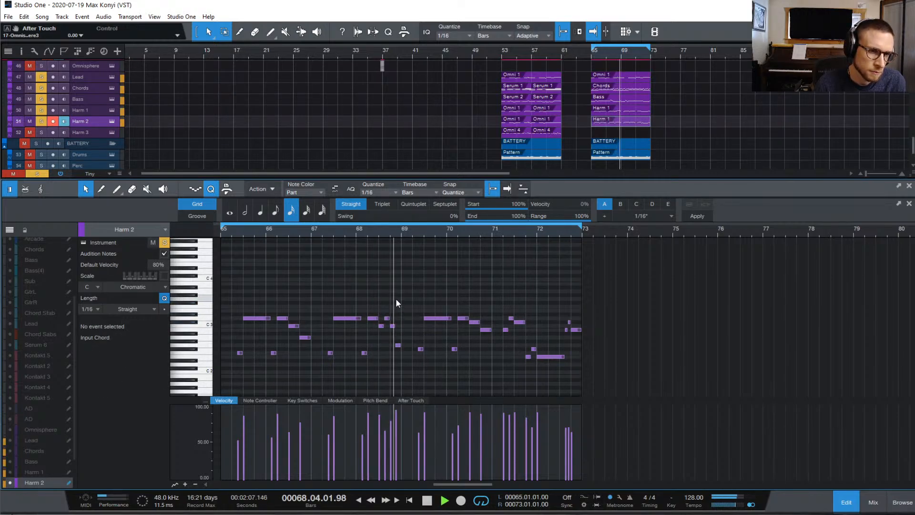
key(space)
key(space)
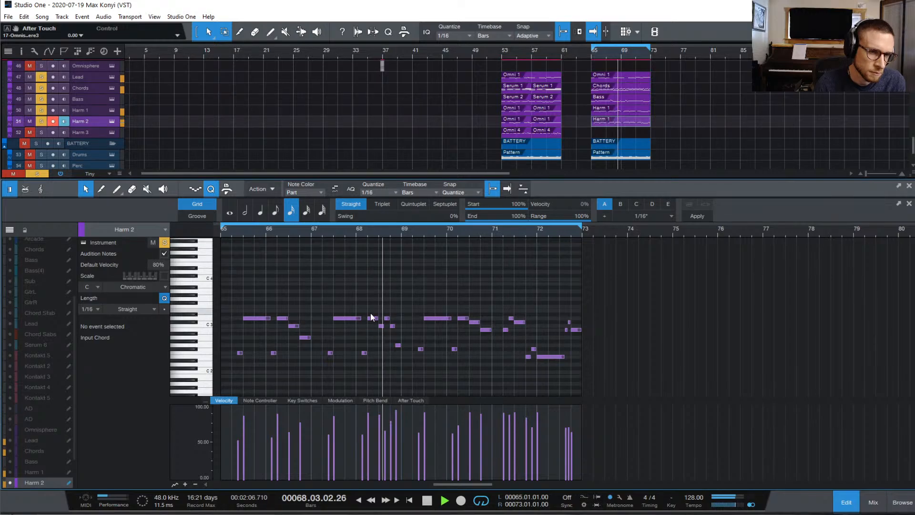
key(space)
Return the Harm 2 note at 68.03.01 to D3 and play the phrase from 68.01.04
drag(382, 325, 381, 318)
key(space)
click(396, 302)
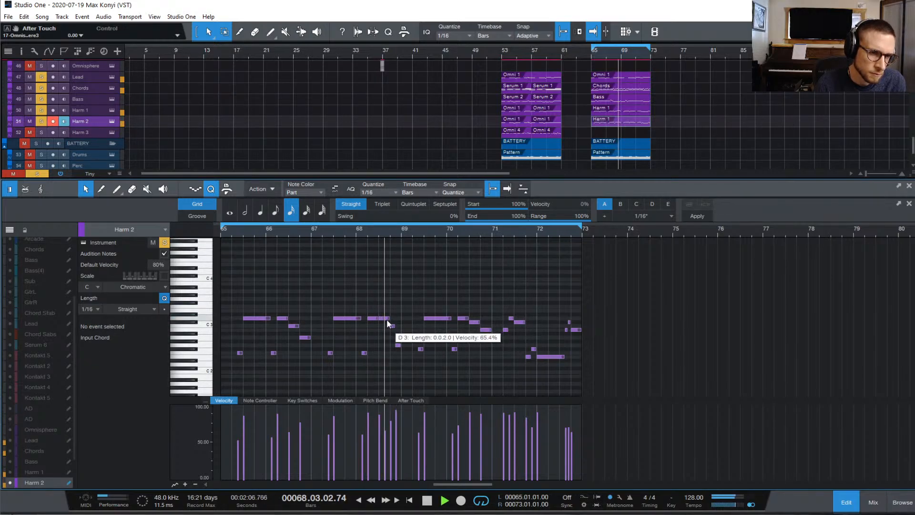
key(space)
key(space)
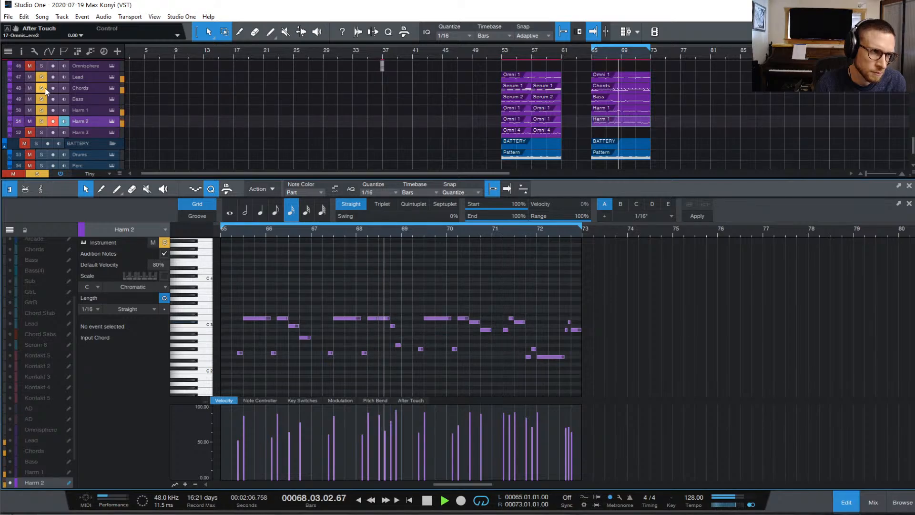
key(space)
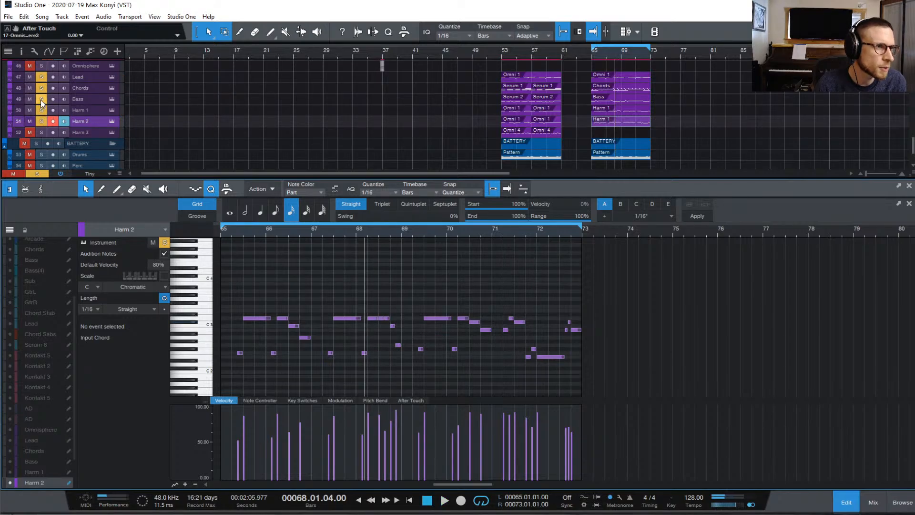
Take Chords and Bass out of solo and play the Lead with Harm 1 and Harm 2 from 68.01.04
click(41, 99)
click(41, 99)
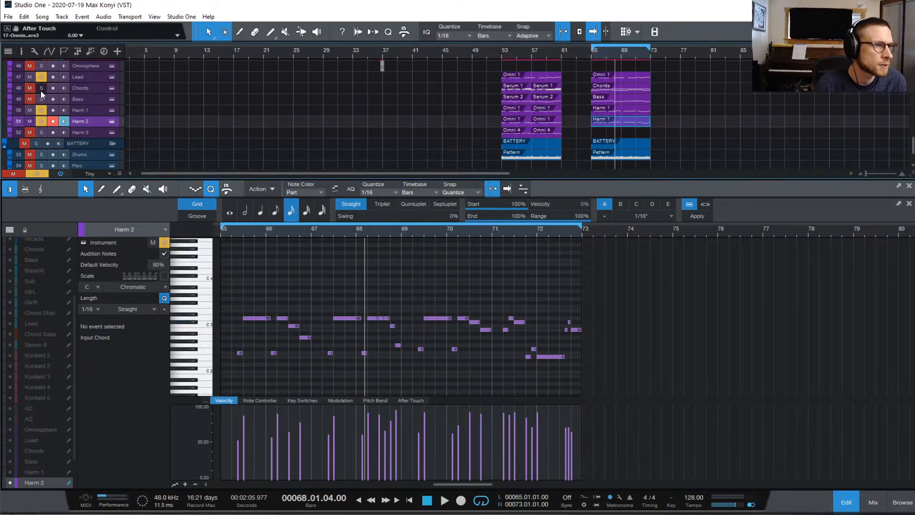
key(space)
key(space)
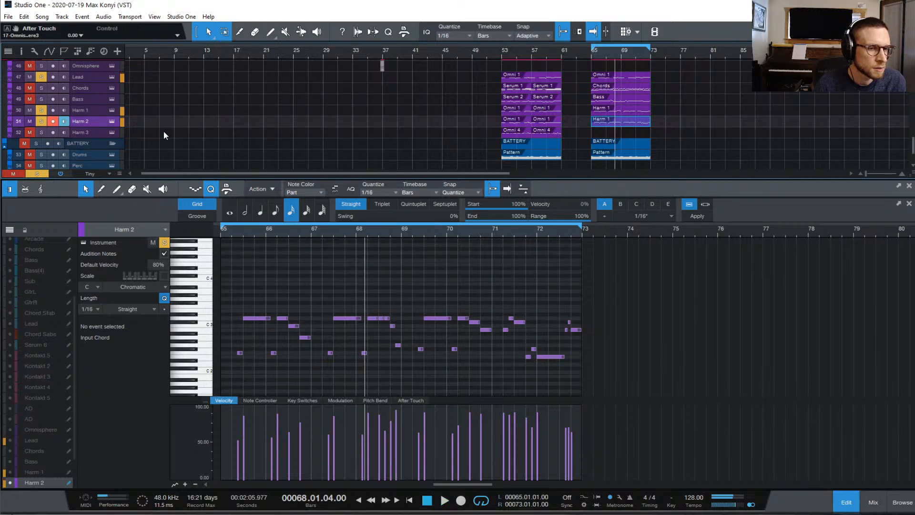
key(space)
key(space)
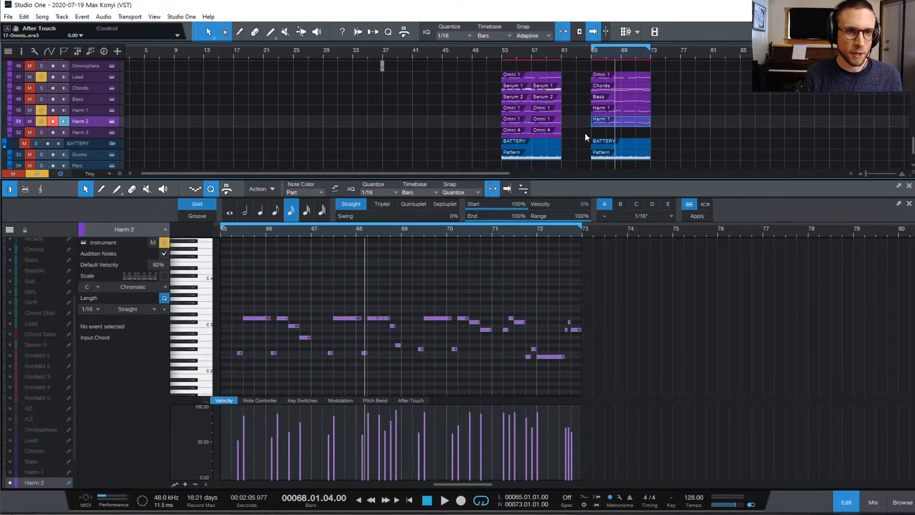
scroll(706, 119, up, 15)
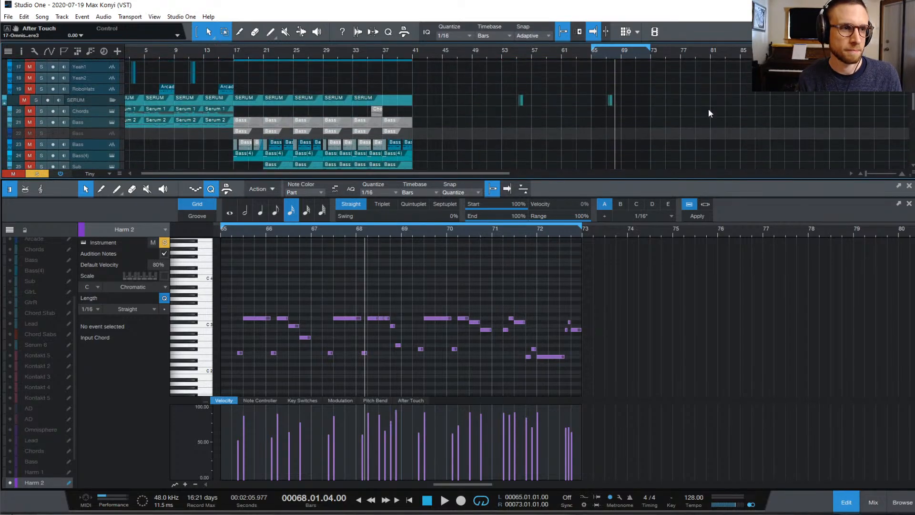
scroll(710, 105, down, 5)
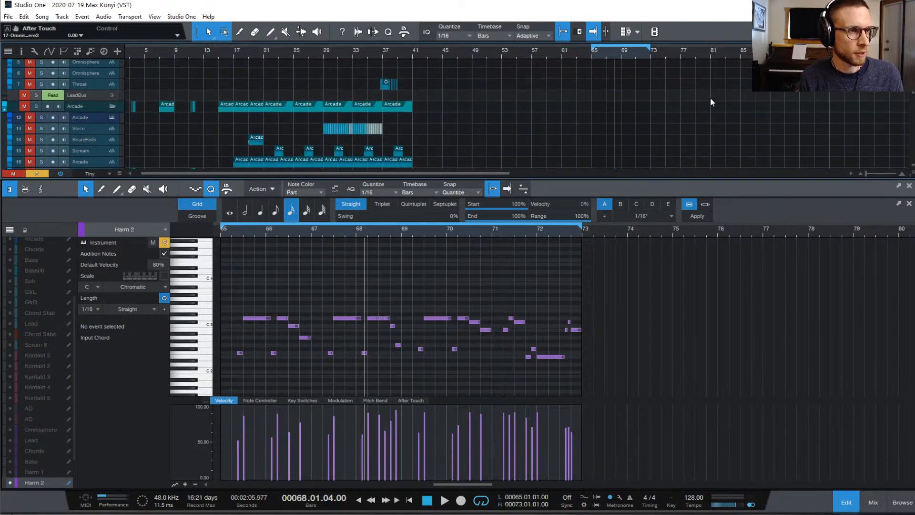
scroll(710, 96, down, 4)
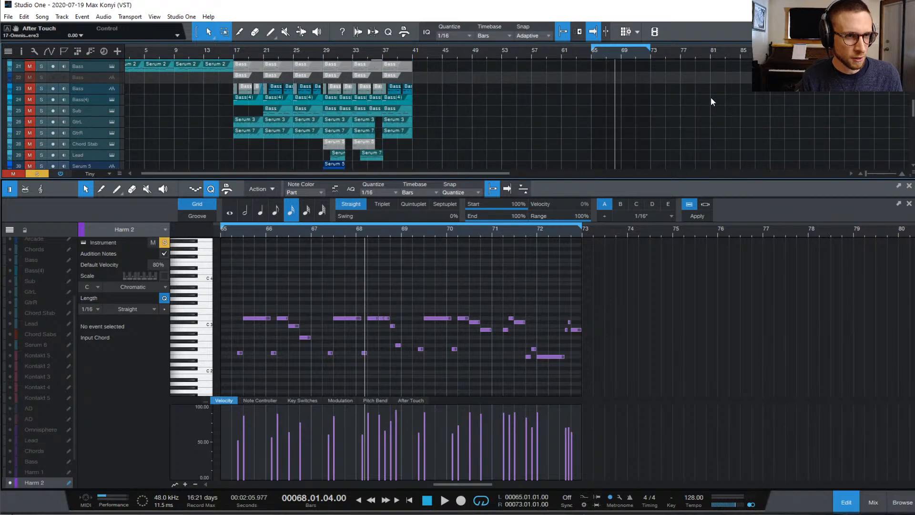
Play the Lead with both harmonies from 68.01.04 into bar 69
scroll(460, 288, down, 2)
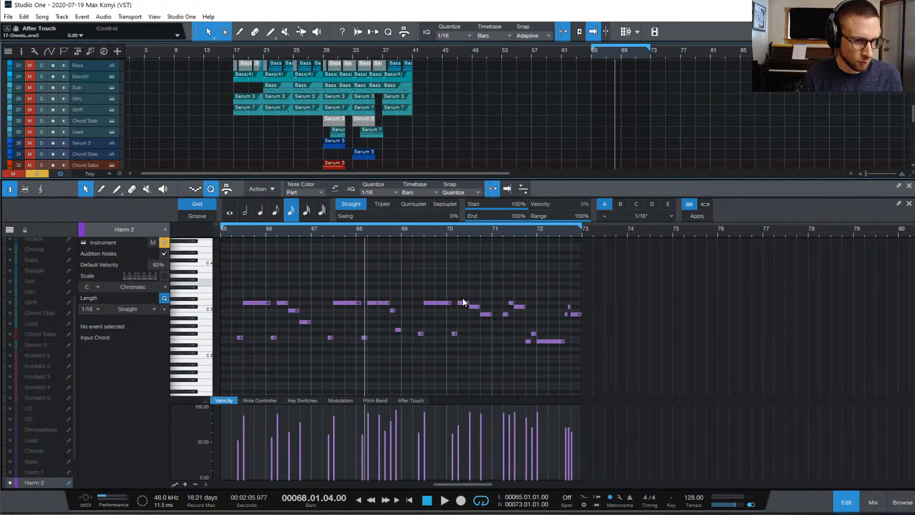
key(space)
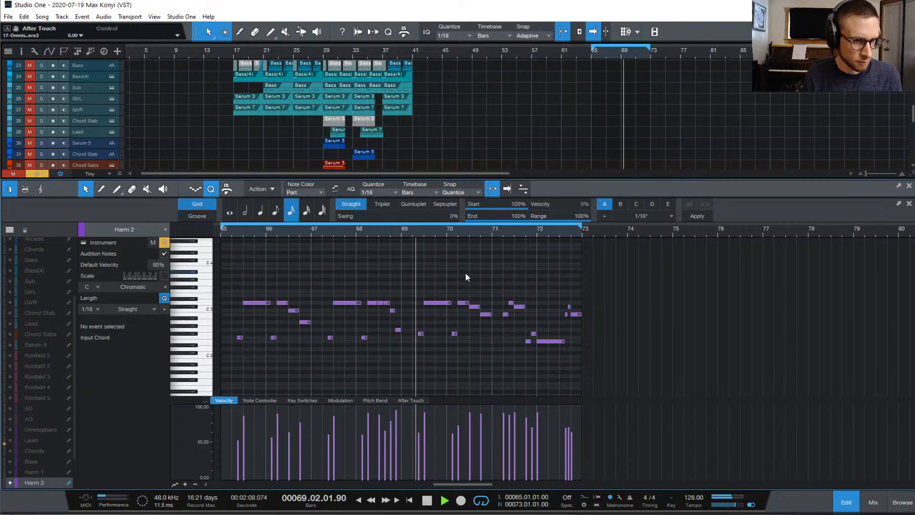
key(space)
Lower the Harm 2 note at 70.03.01 to C3 and the one at 70.04.01 to A2
drag(410, 327, 454, 337)
click(481, 275)
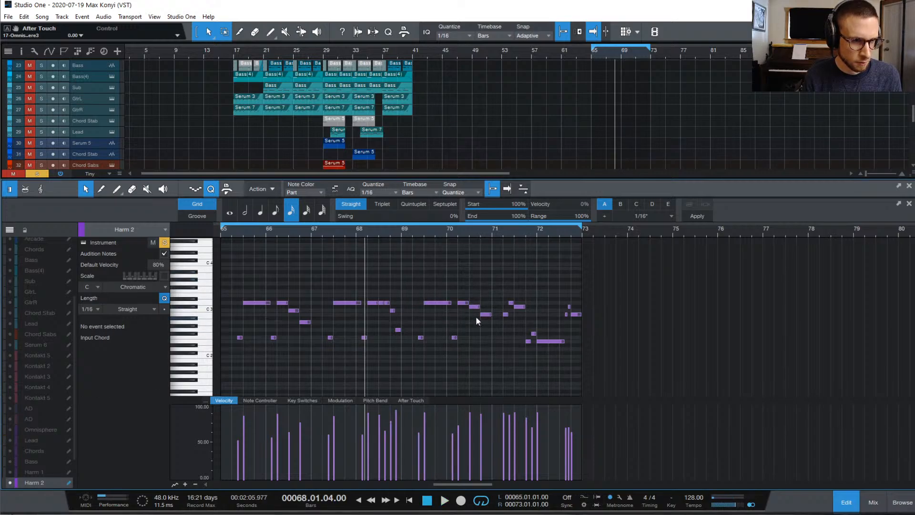
drag(476, 307, 490, 325)
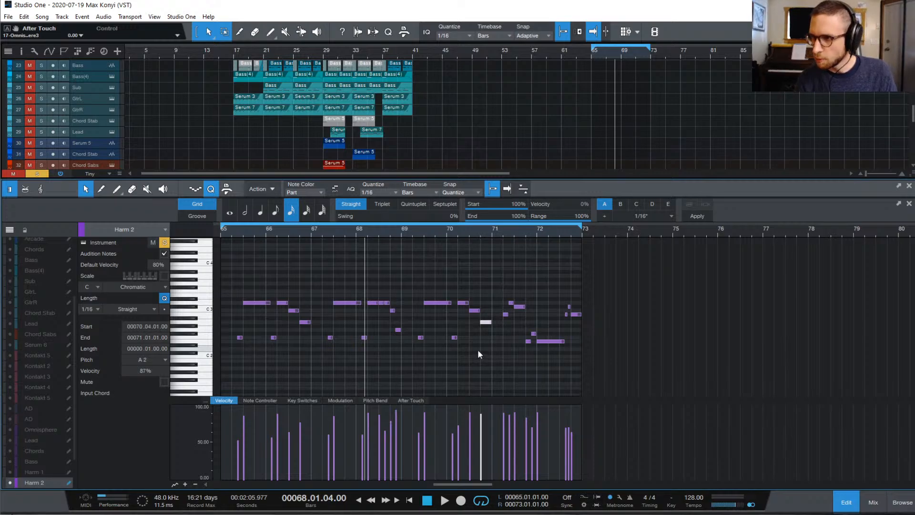
click(481, 341)
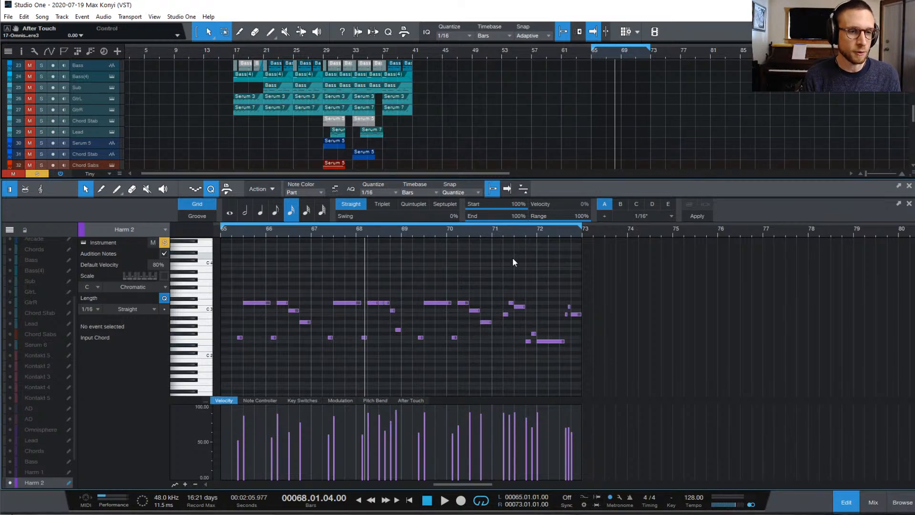
Find the OMNI 2 tracks in the arrangement and play the soloed Lead, Harm 1 and Harm 2 from bar 65
click(447, 234)
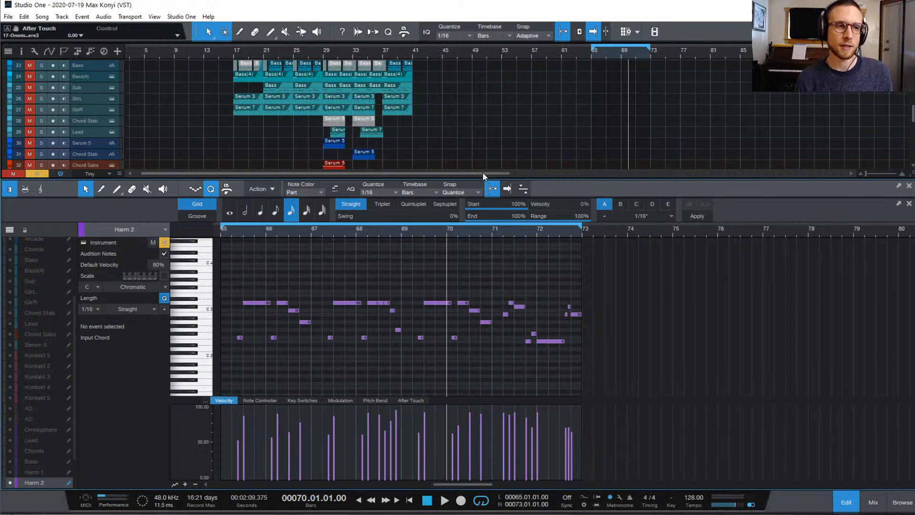
scroll(657, 127, down, 2)
scroll(656, 124, down, 20)
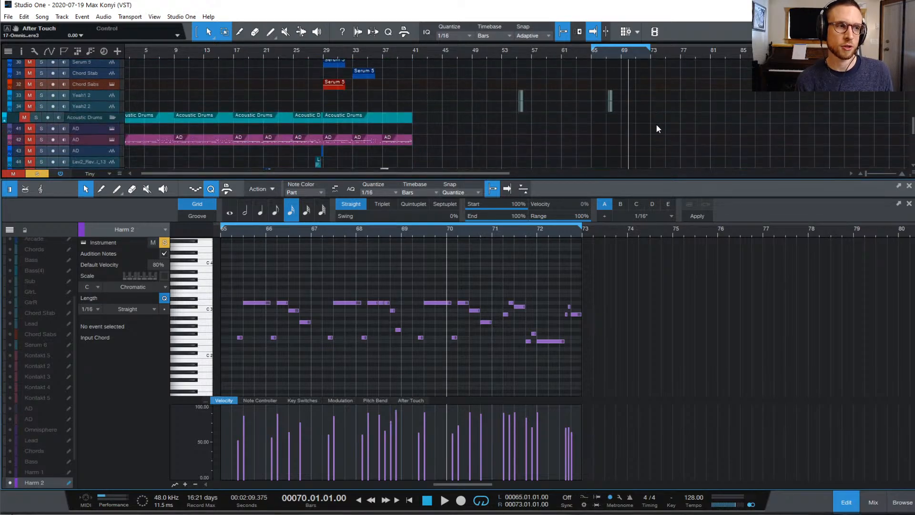
scroll(718, 140, up, 1)
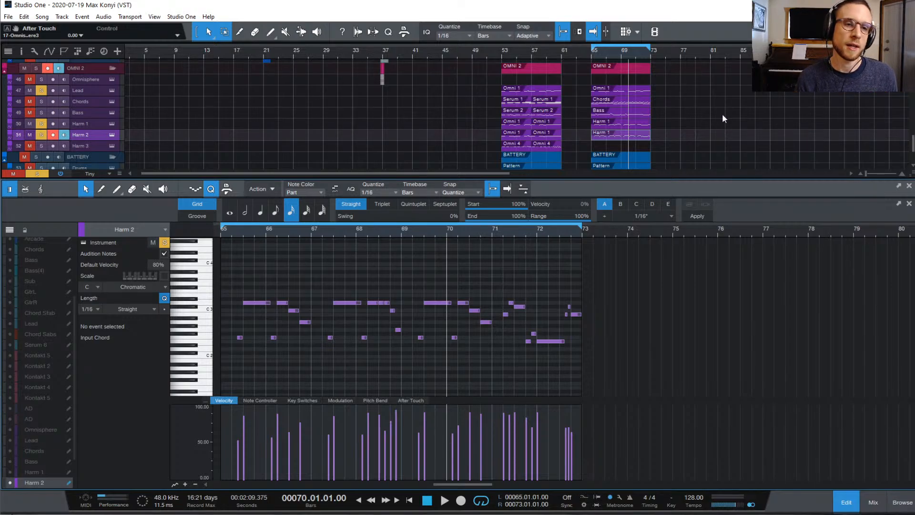
scroll(724, 119, up, 2)
scroll(725, 119, down, 2)
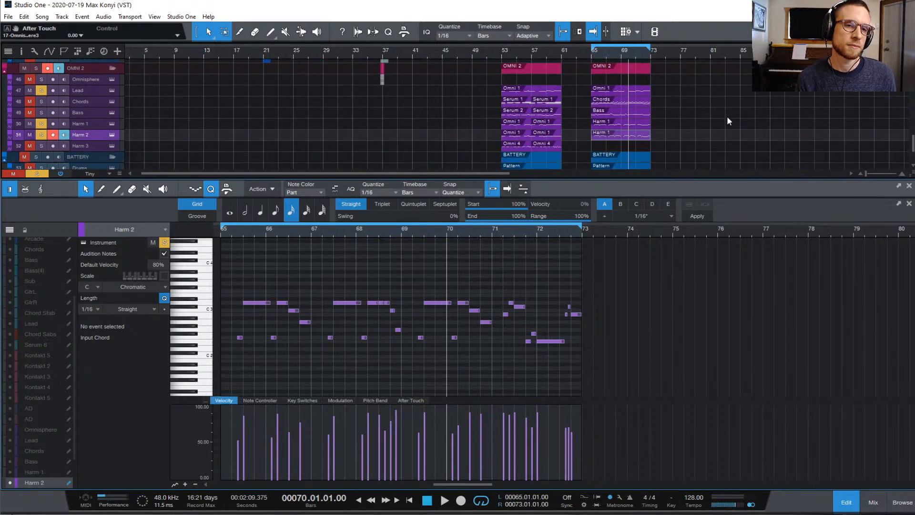
click(592, 55)
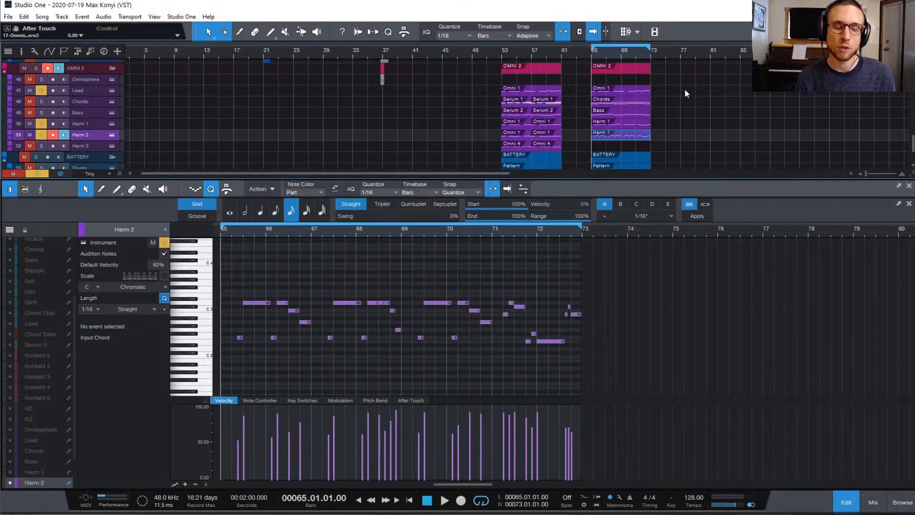
key(space)
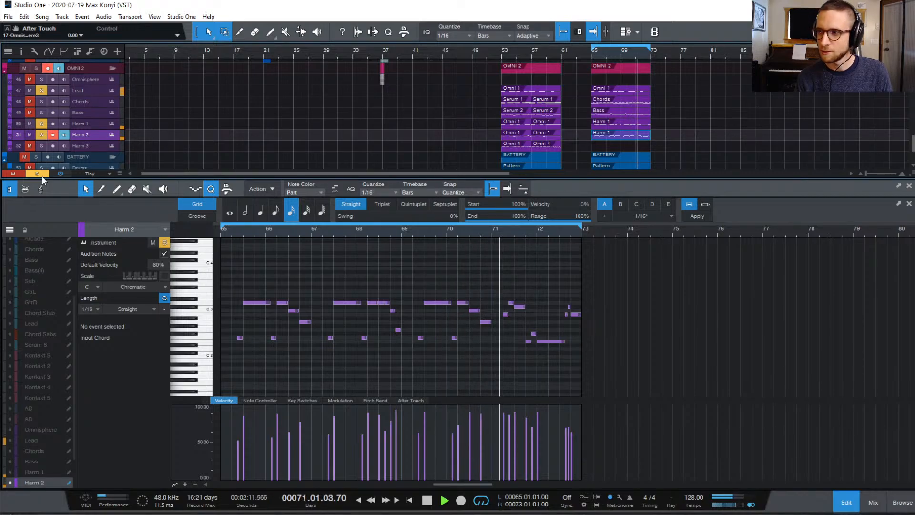
key(space)
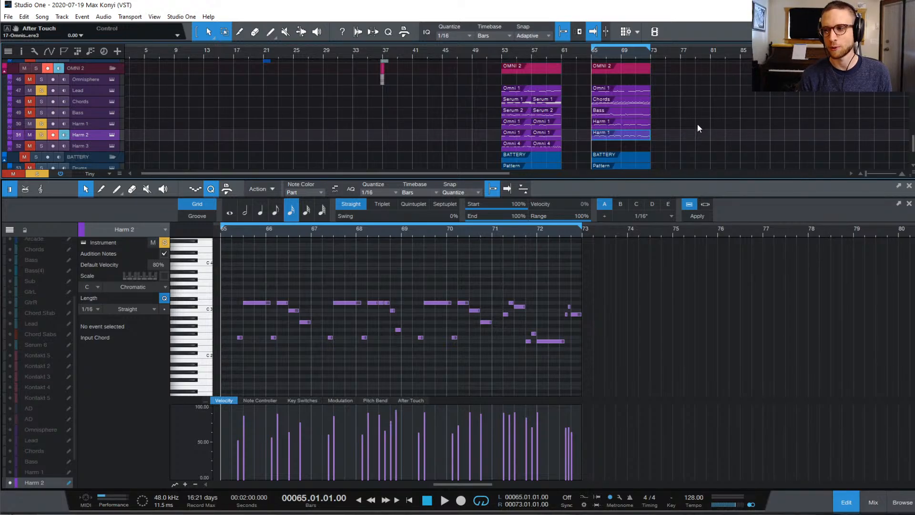
Clear all track solos and unmute the tracks so the full section can be heard
click(699, 137)
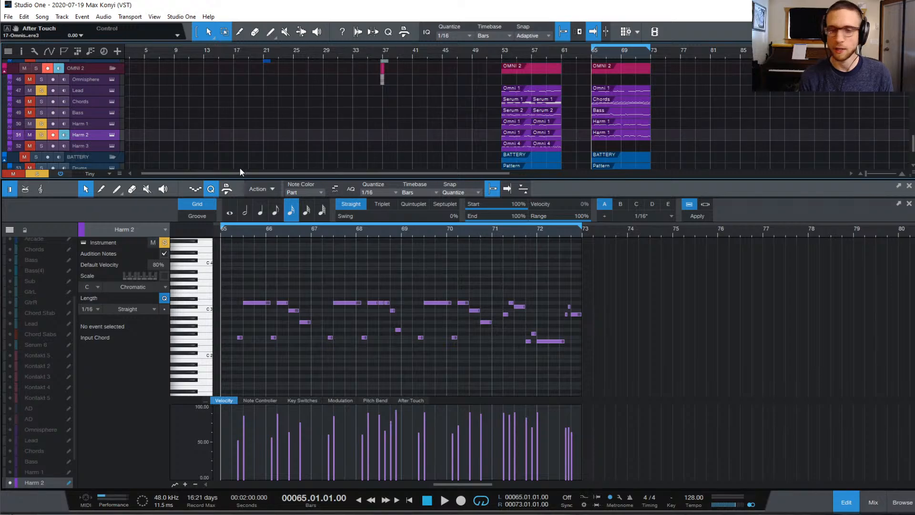
click(38, 176)
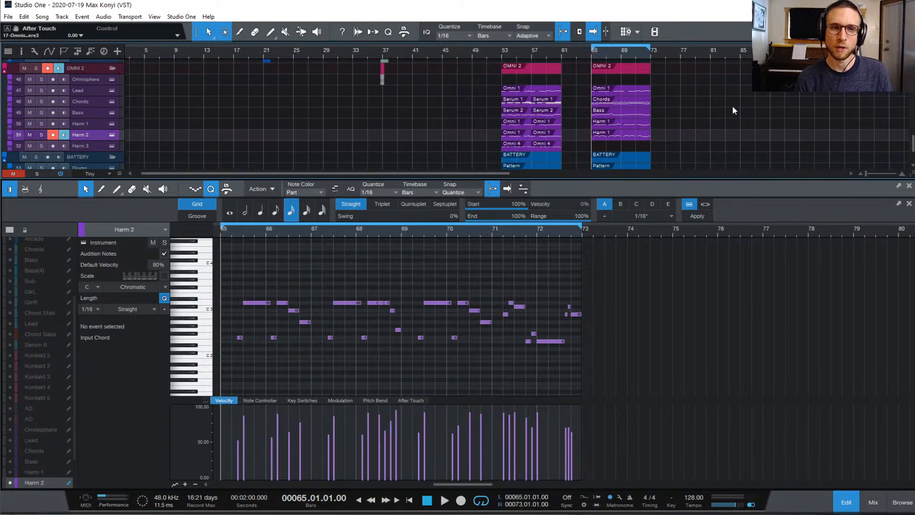
click(860, 457)
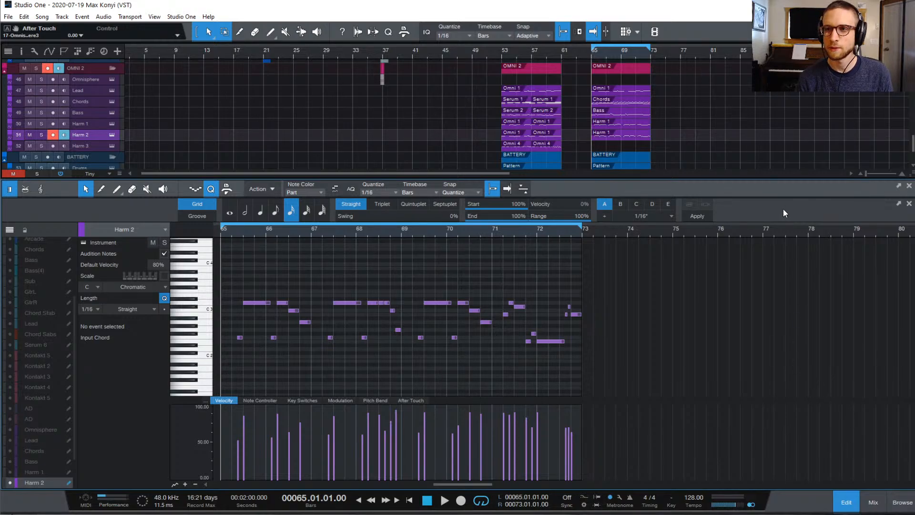
click(703, 102)
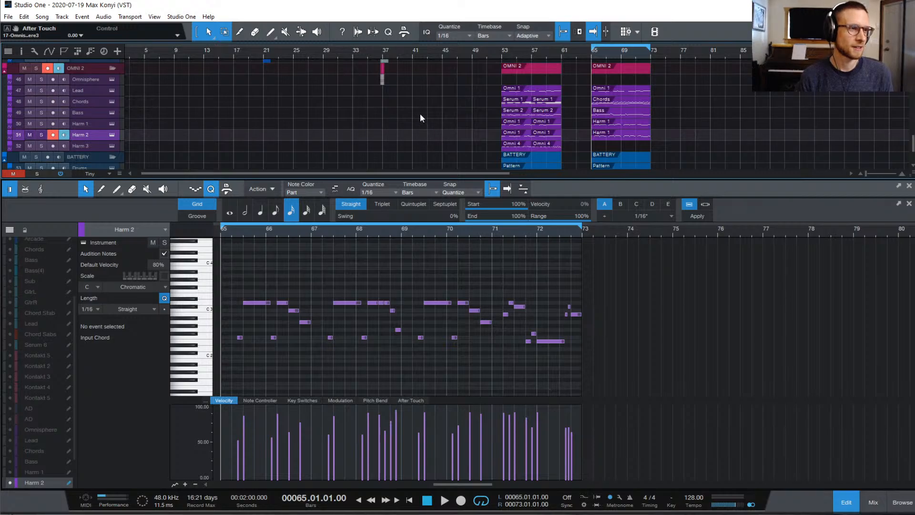
Play the full arrangement of the section from bar 65 with drums, chords and bass
scroll(420, 112, down, 1)
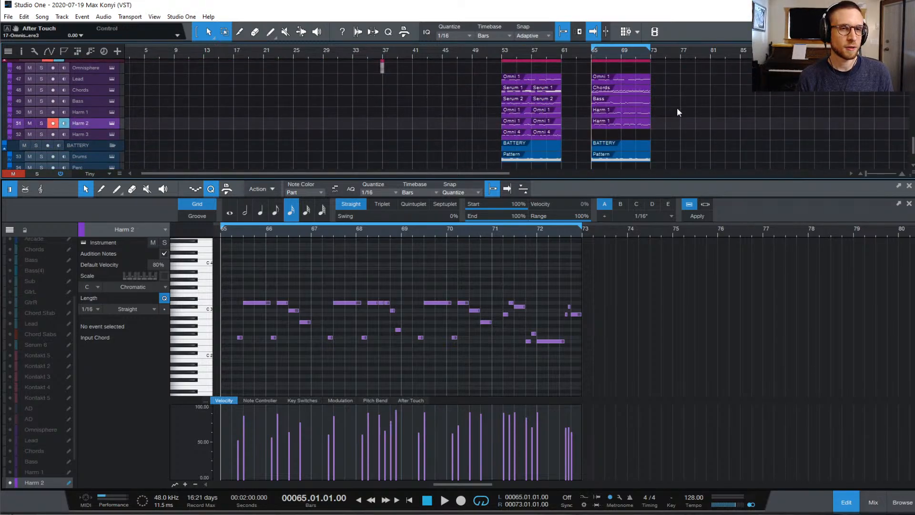
key(space)
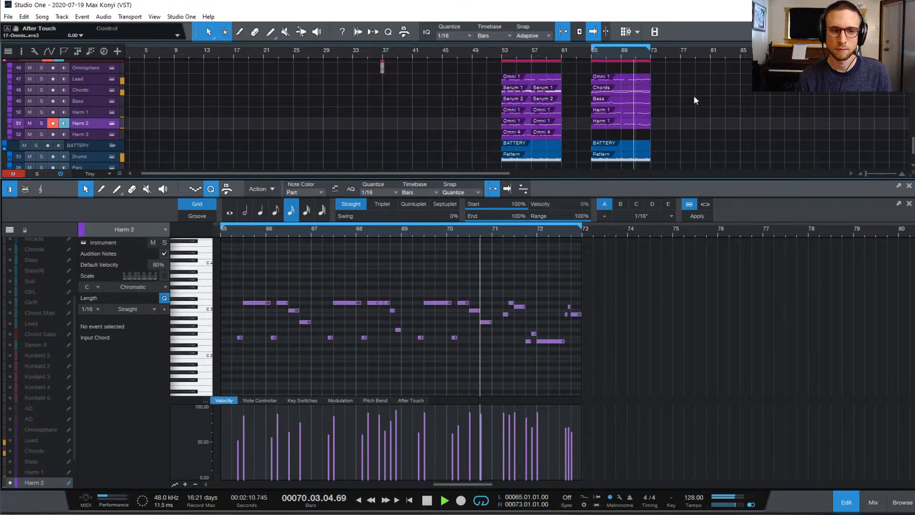
key(space)
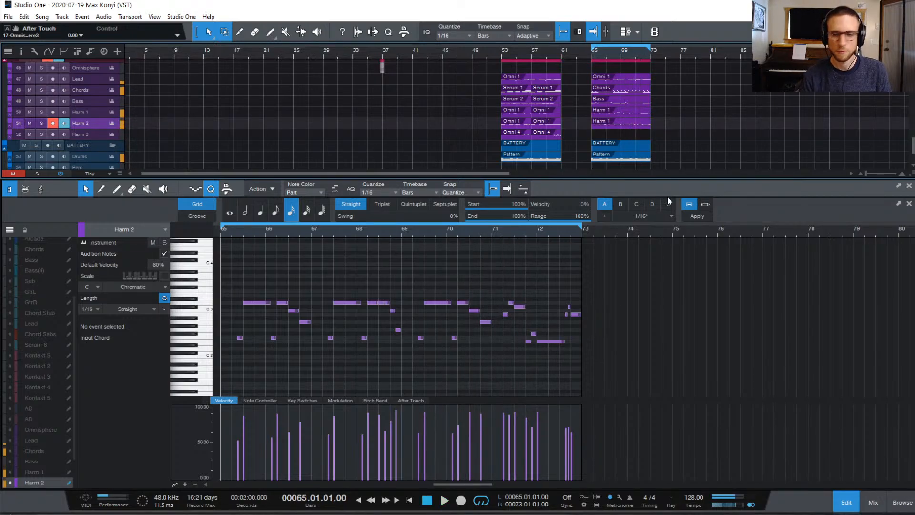
Set the playback start to bar 71 and play the passage from there repeatedly
click(493, 233)
key(space)
key(space)
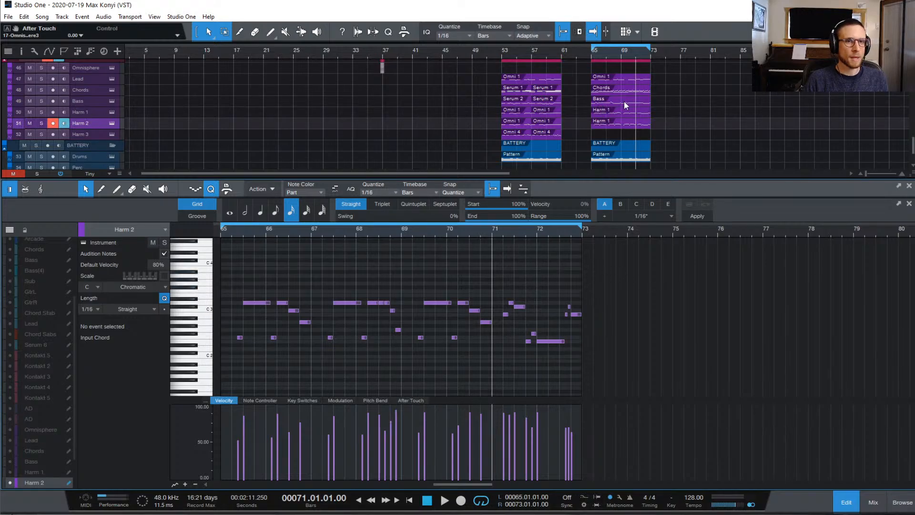
key(space)
key(space)
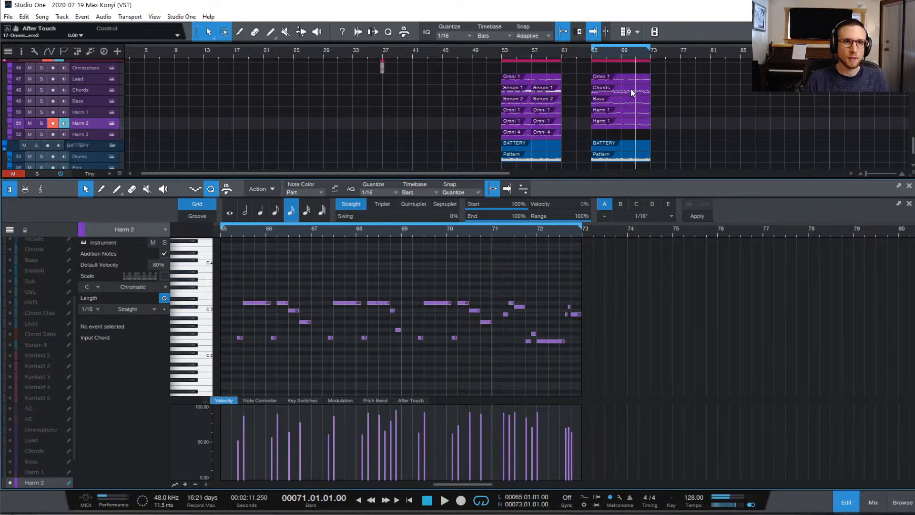
Show the Harm 1 notes behind Harm 2 in the note editor and play from bar 71
scroll(21, 314, down, 2)
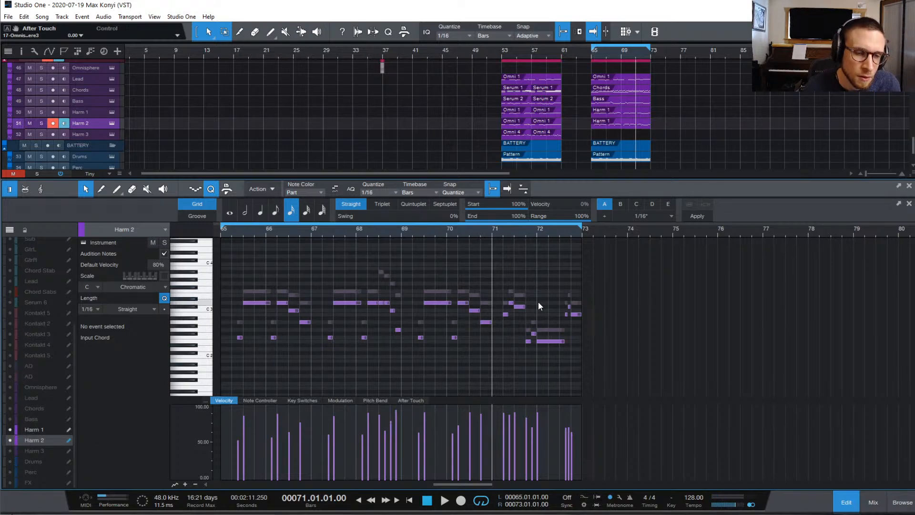
key(space)
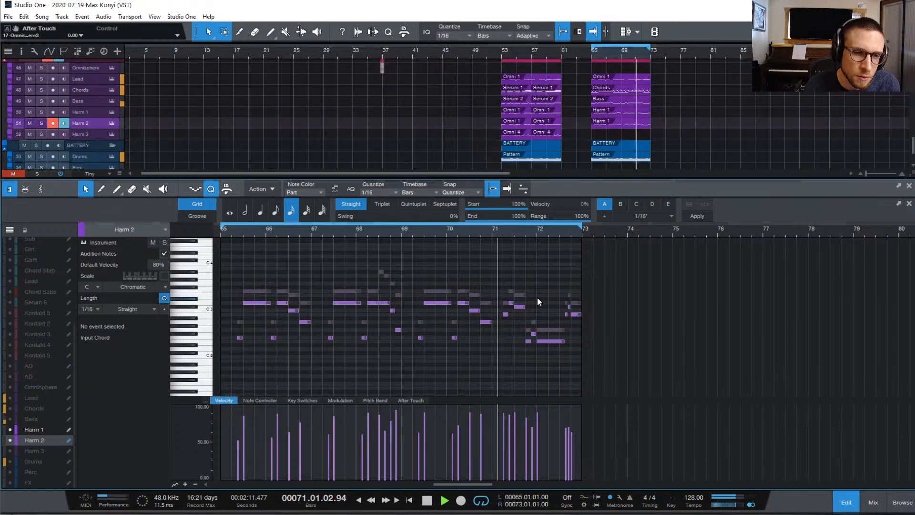
key(space)
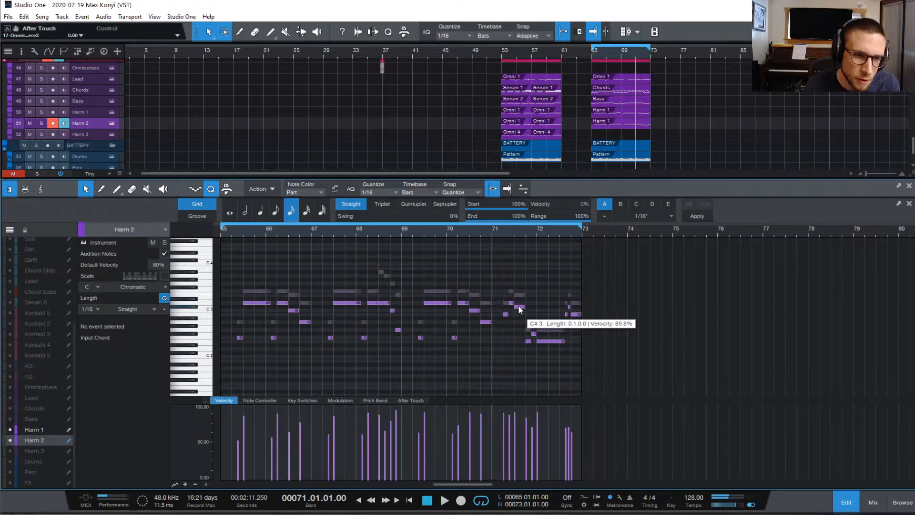
Lower the Harm 2 note at 71.03.01 to C3 and replay the passage from bar 71
click(518, 308)
key(space)
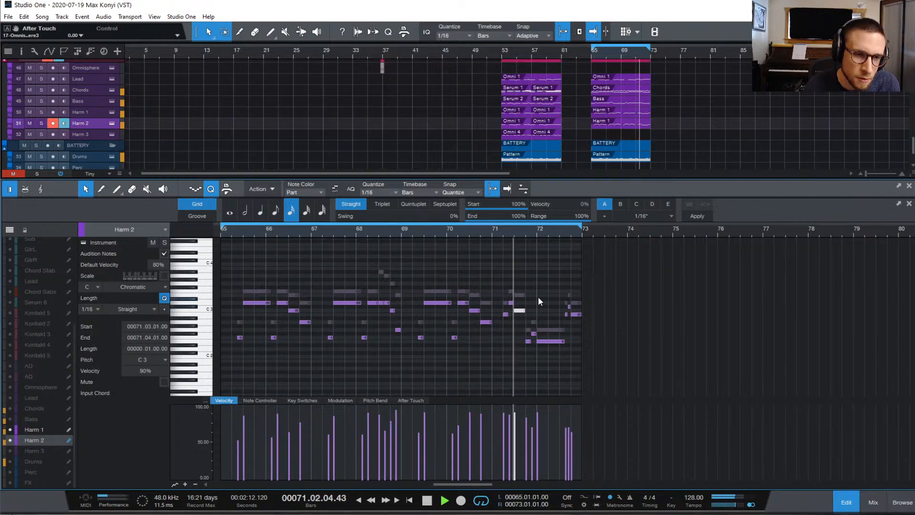
key(space)
key(space)
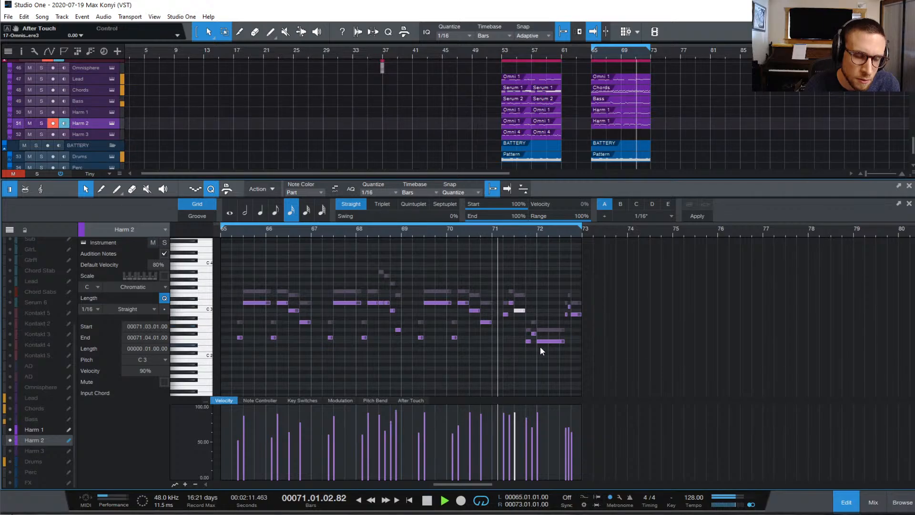
click(547, 358)
key(space)
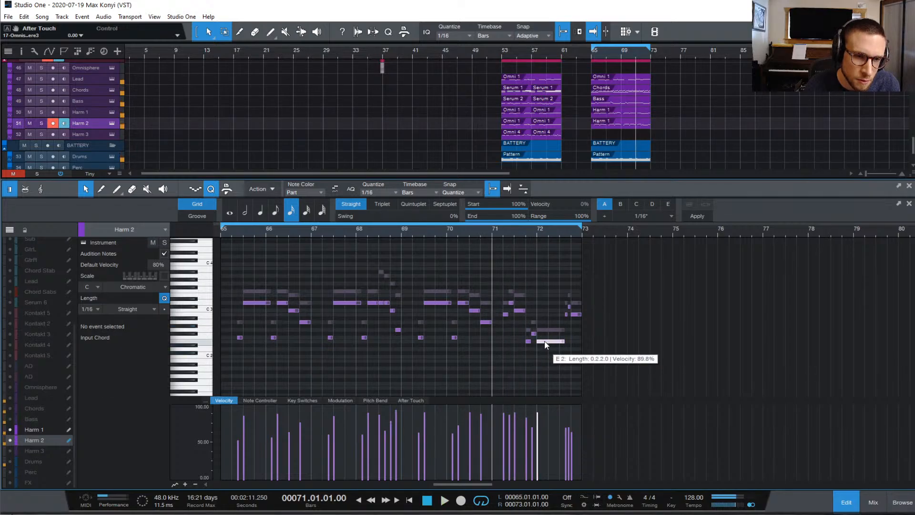
Lower the long Harm 2 note at 72.01.01 to D2 and replay the ending from bar 71
drag(544, 341, 544, 348)
key(space)
click(544, 310)
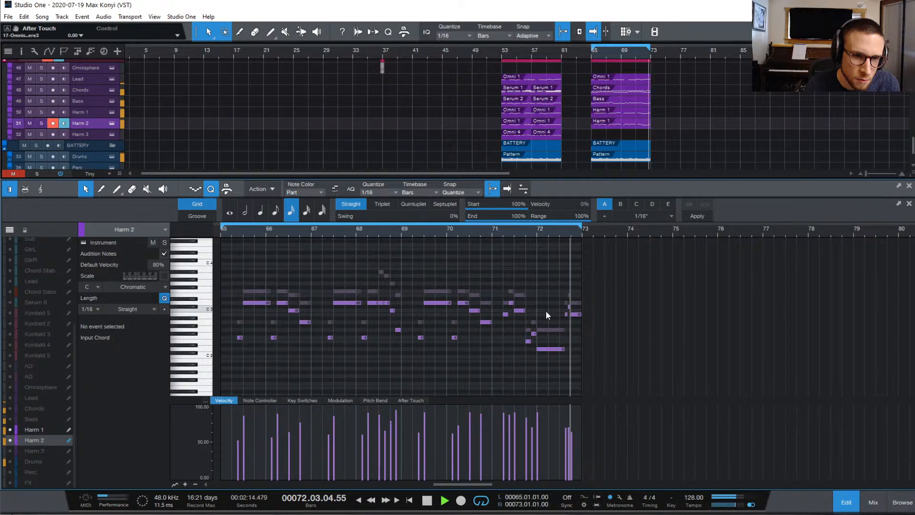
key(space)
key(space)
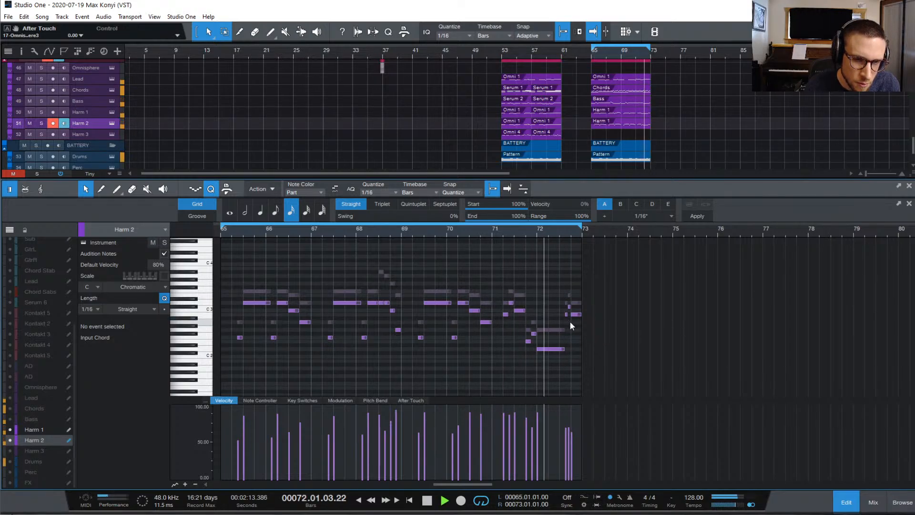
key(space)
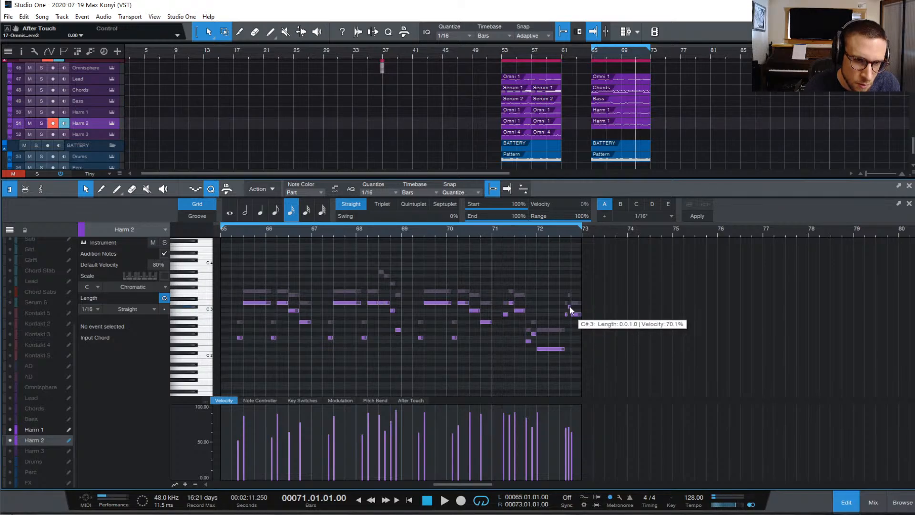
Lower the short Harm 2 note at 72.03.04 to C3 and play the looped section
click(571, 313)
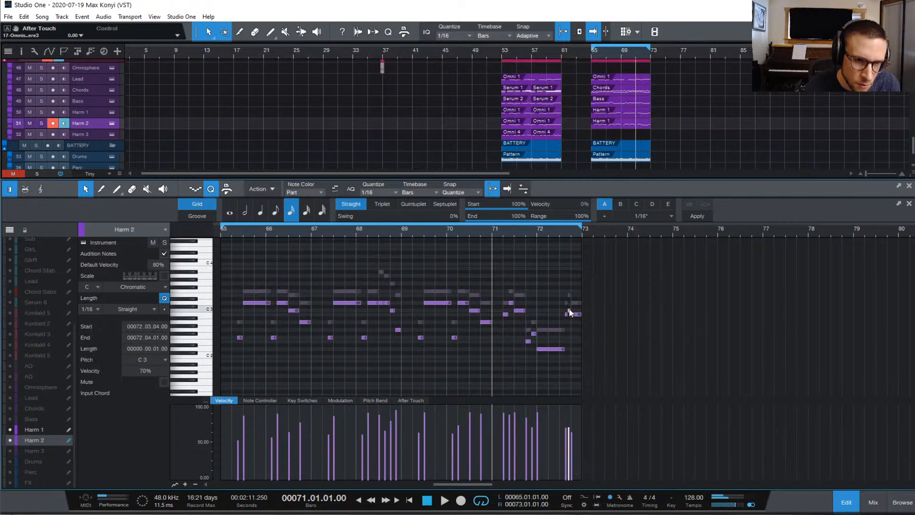
click(555, 229)
key(space)
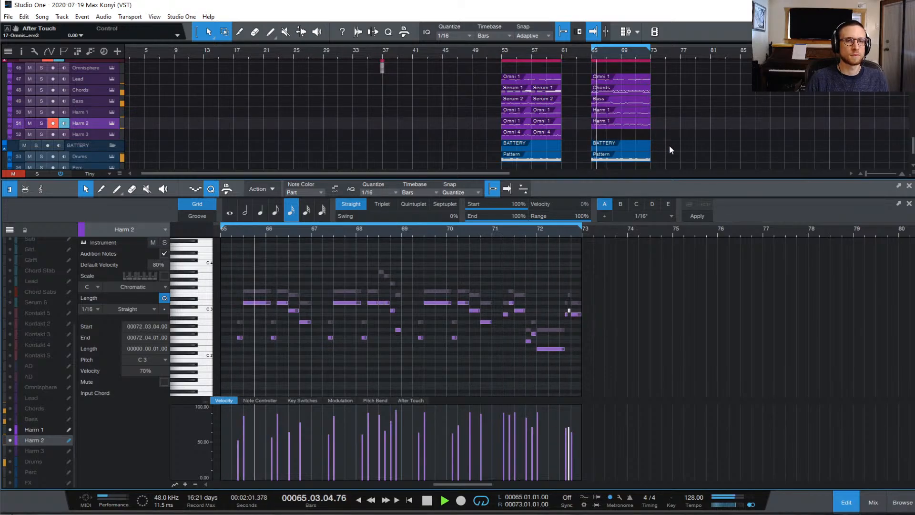
key(space)
Return the playhead to the song start, close the note editor and look over the whole arrangement
key(comma)
scroll(690, 136, up, 15)
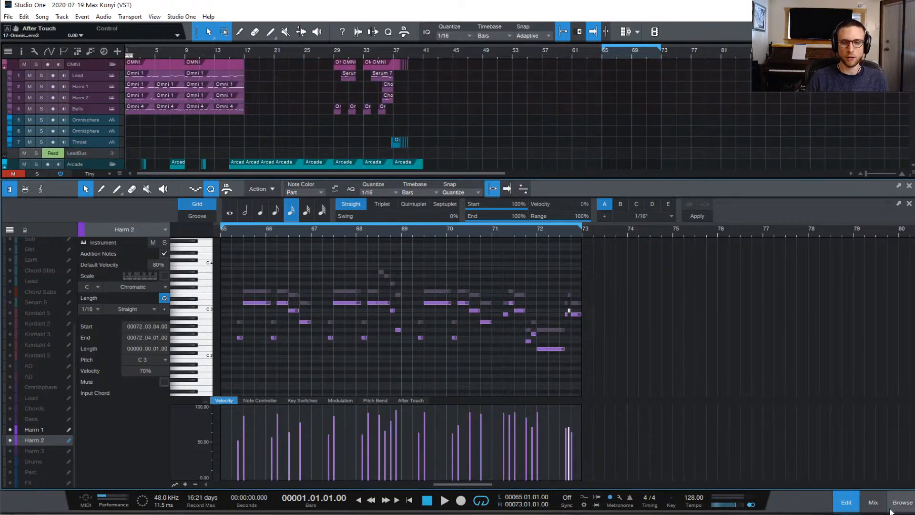
click(846, 502)
scroll(759, 348, down, 10)
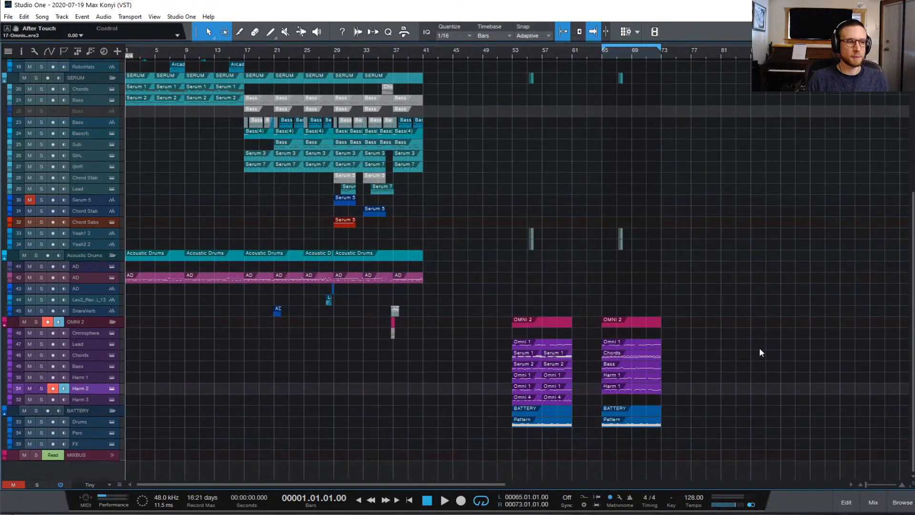
scroll(760, 352, up, 8)
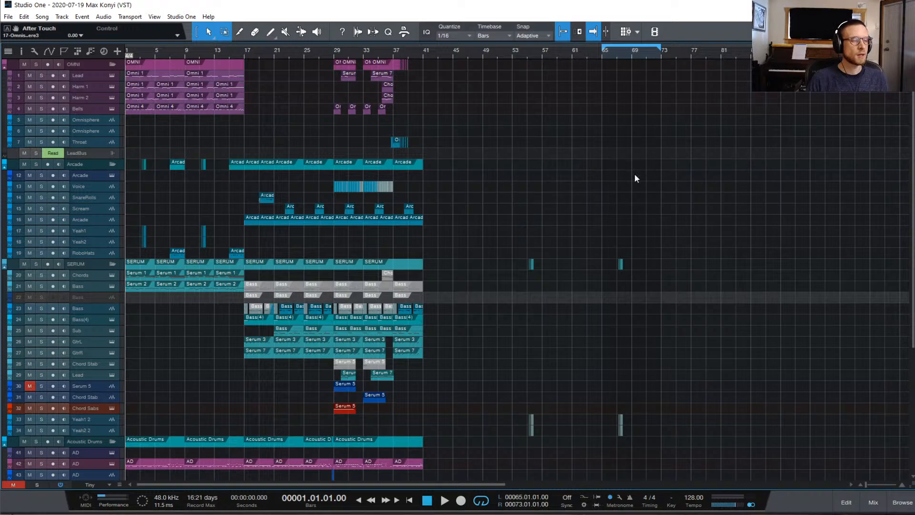
Play the song from the start through to bar 41 to hear the existing sections in full
scroll(483, 197, down, 5)
scroll(484, 197, down, 2)
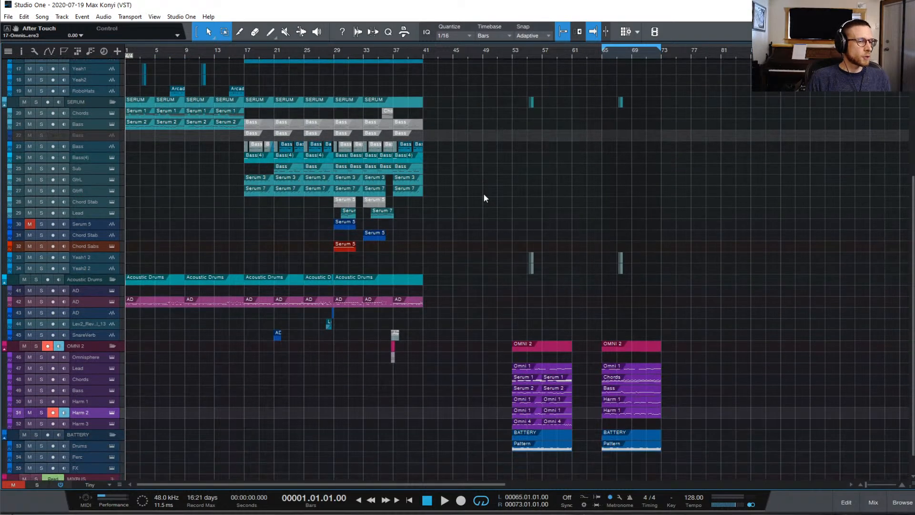
scroll(529, 210, down, 1)
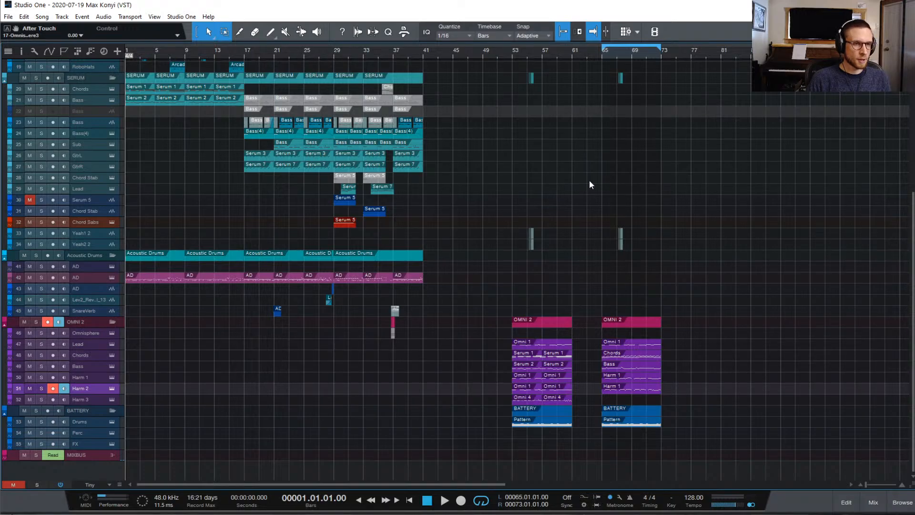
key(space)
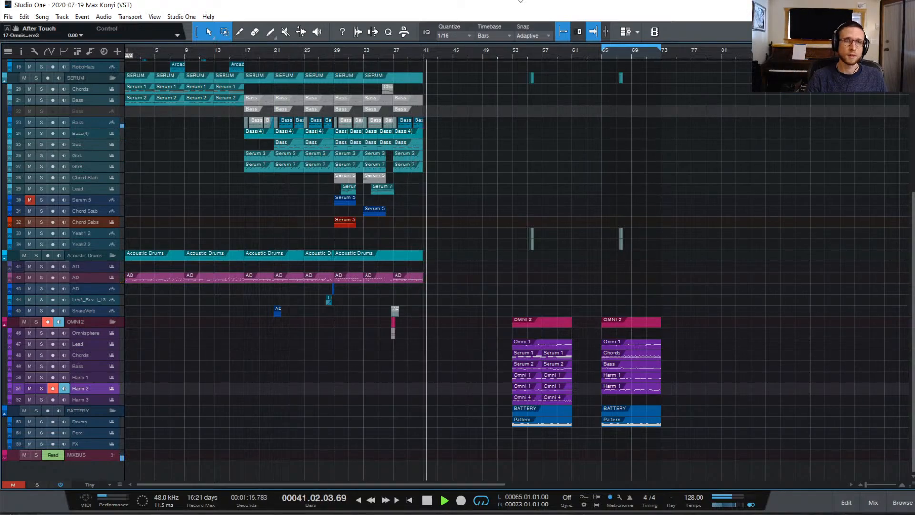
key(space)
Play the looped section from bar 65 to hear the harmonies in the full mix
click(600, 56)
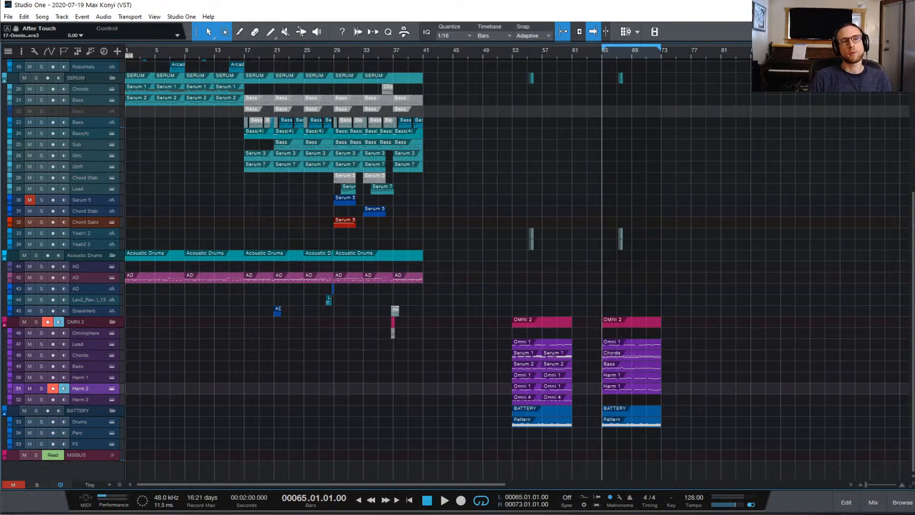
key(space)
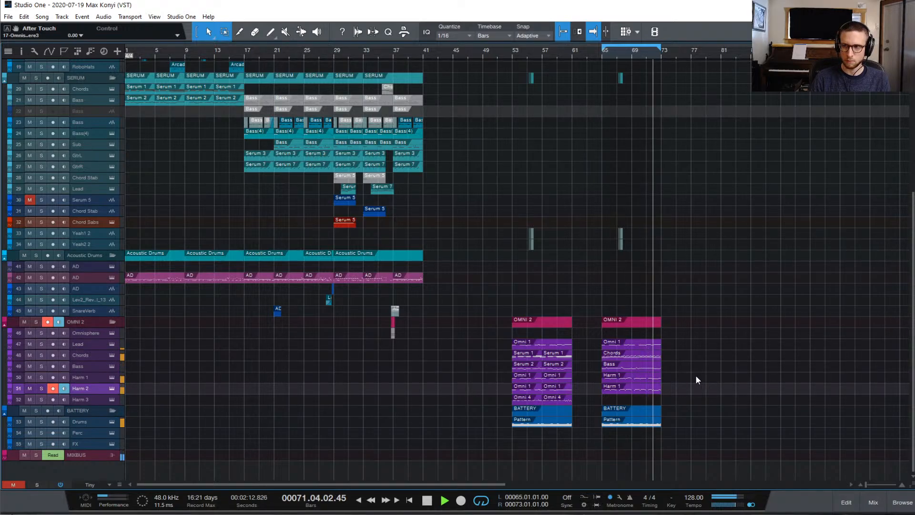
key(space)
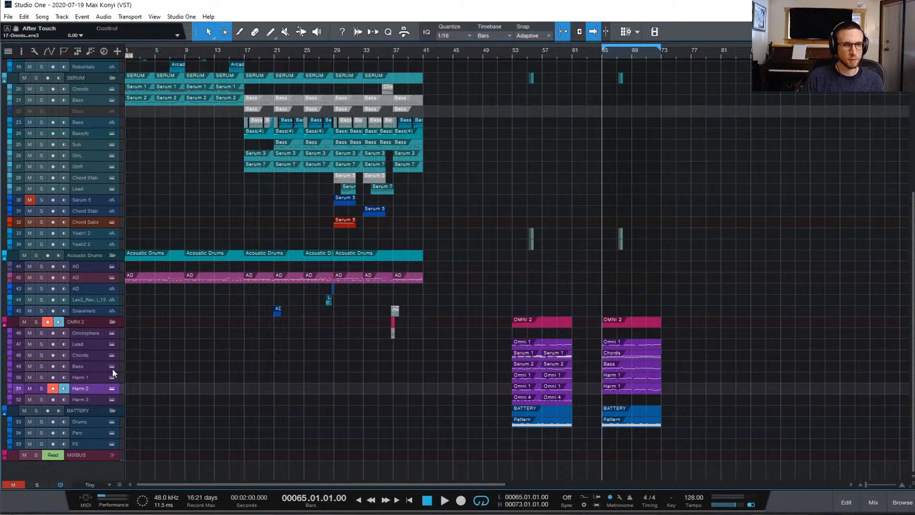
Select Harm 1 and Harm 2, check part 5 of their Omnisphere instrument outside the mod matrix zoom, and close it
click(84, 381)
shift+click(85, 386)
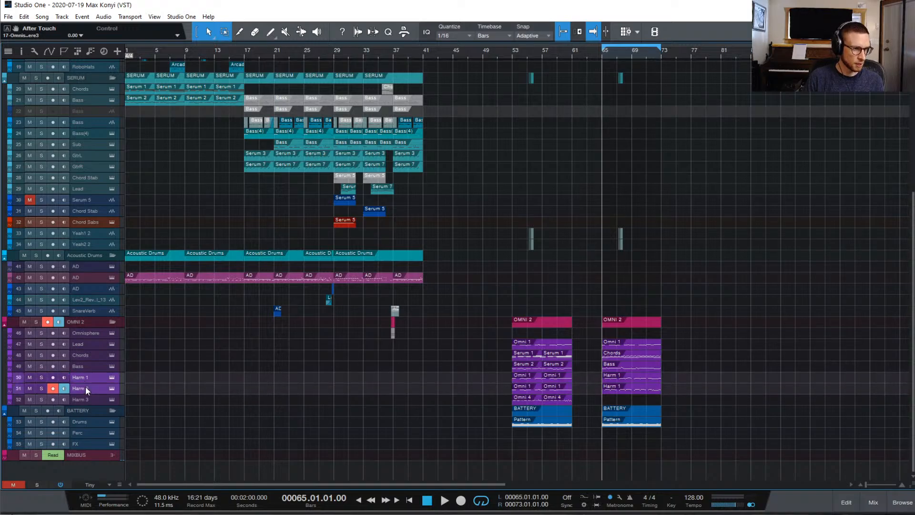
click(112, 378)
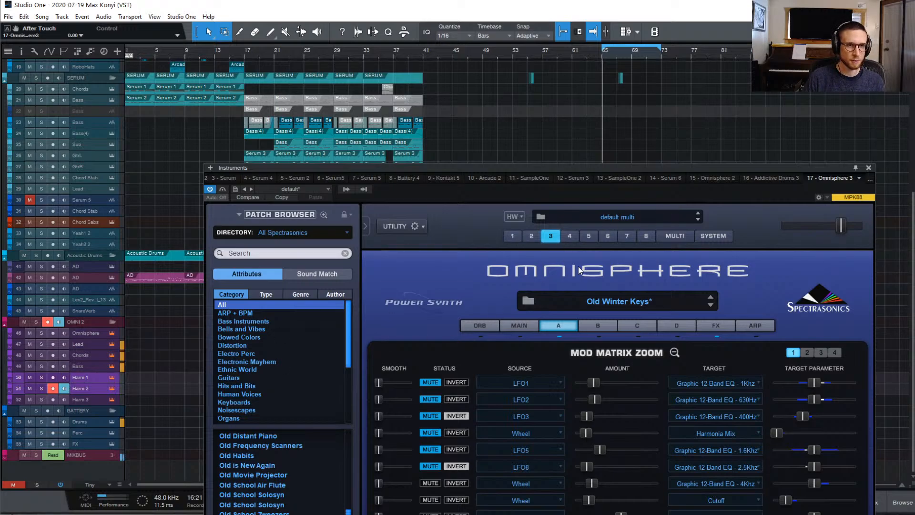
click(585, 236)
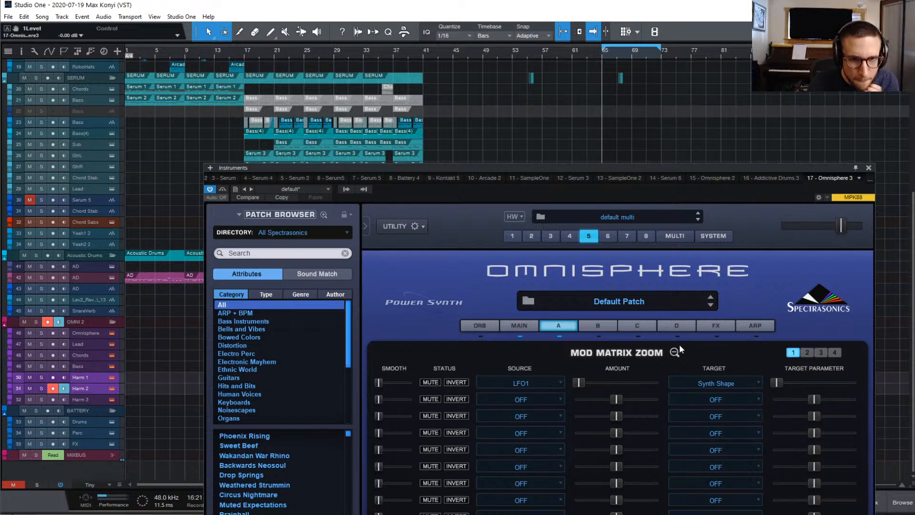
click(675, 352)
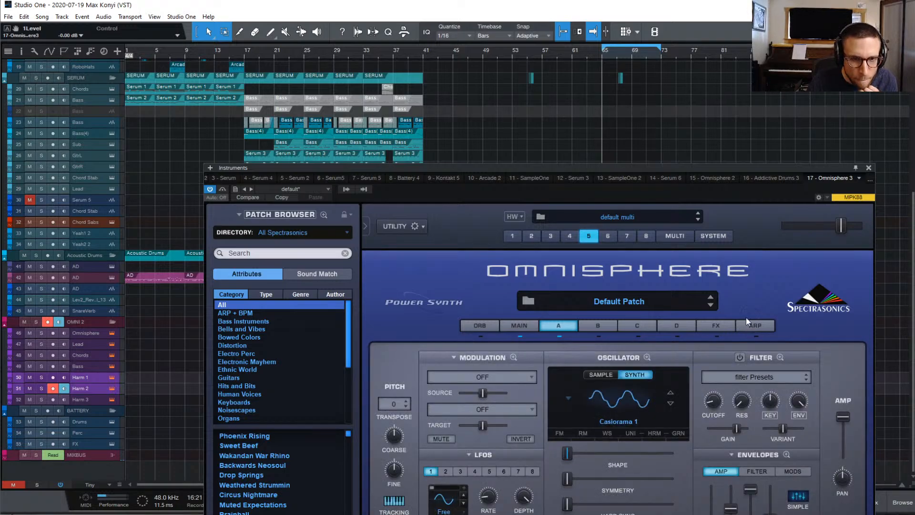
click(868, 167)
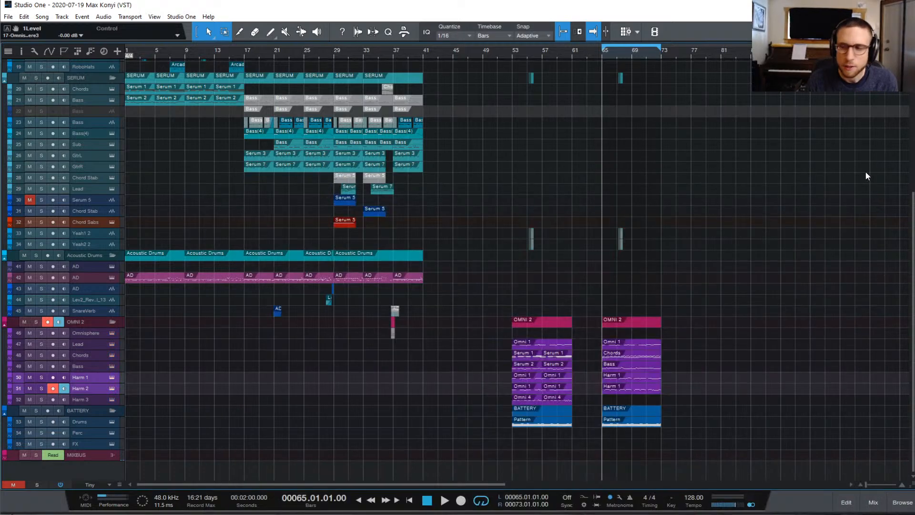
Add a bus in the mixer for the Harm 1 and Harm 2 channels and name it HarmBus
click(876, 501)
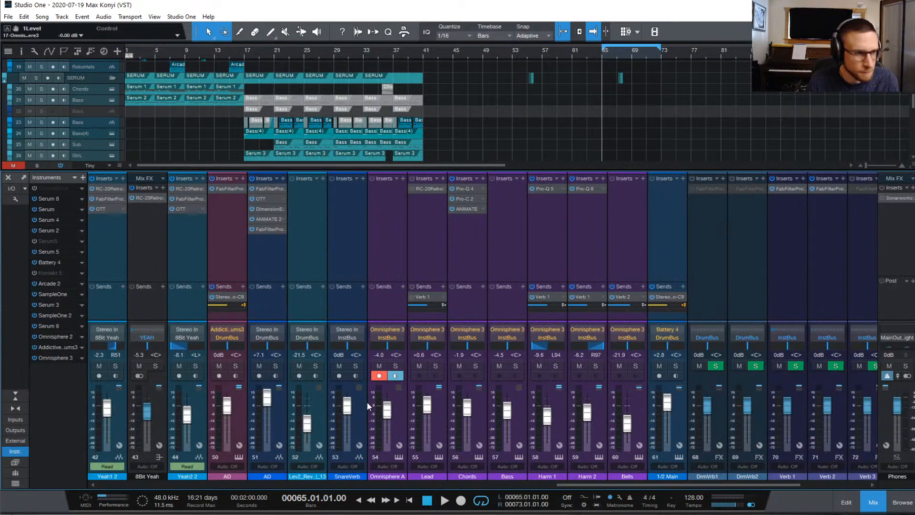
key(space)
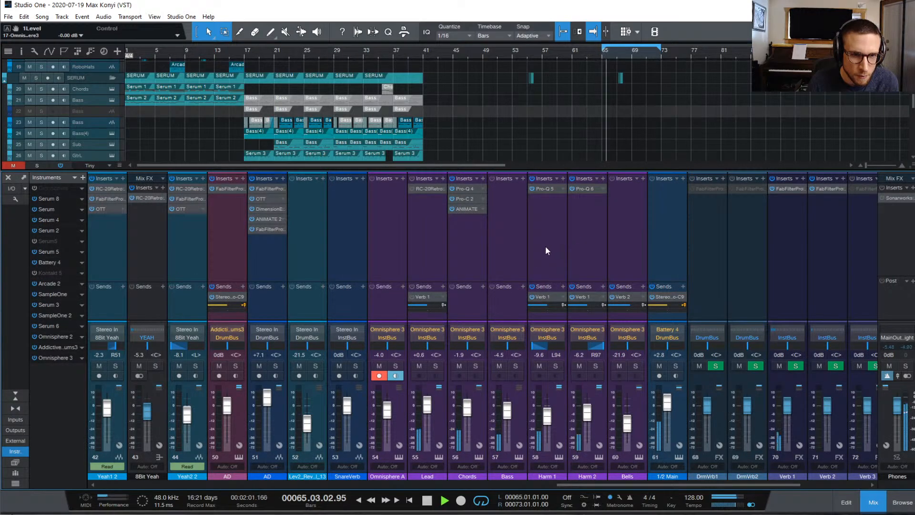
click(545, 245)
shift+click(573, 254)
right_click(575, 248)
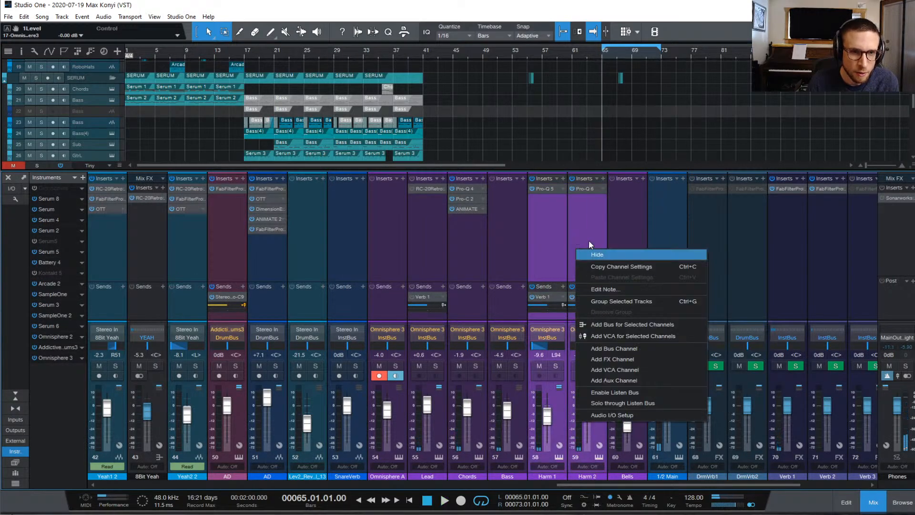
click(646, 325)
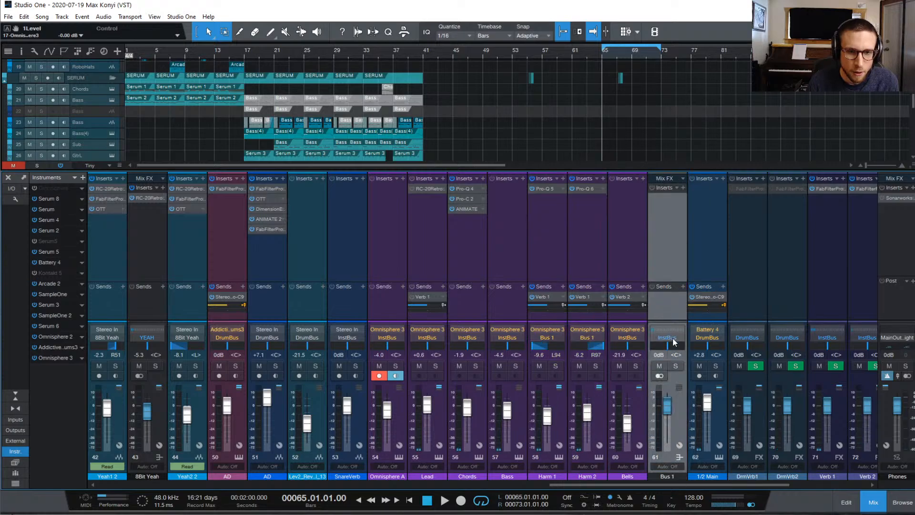
double_click(671, 475)
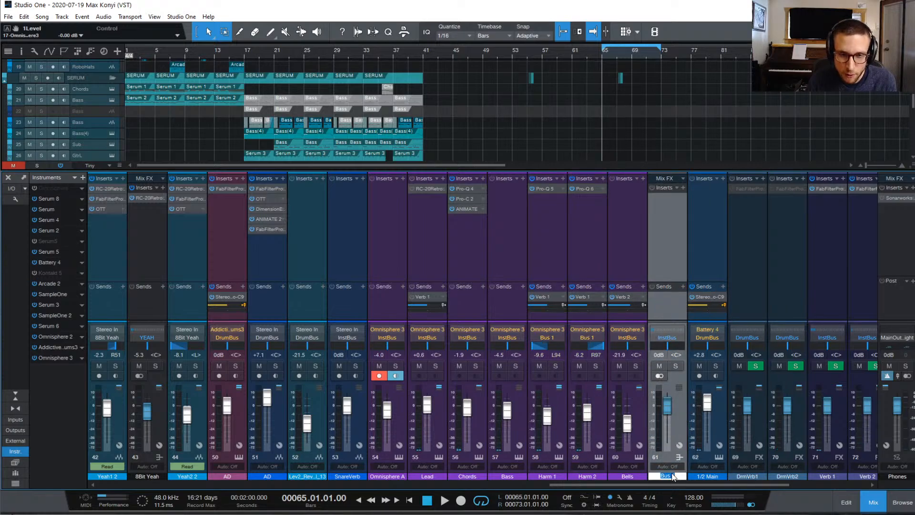
text(Harm)
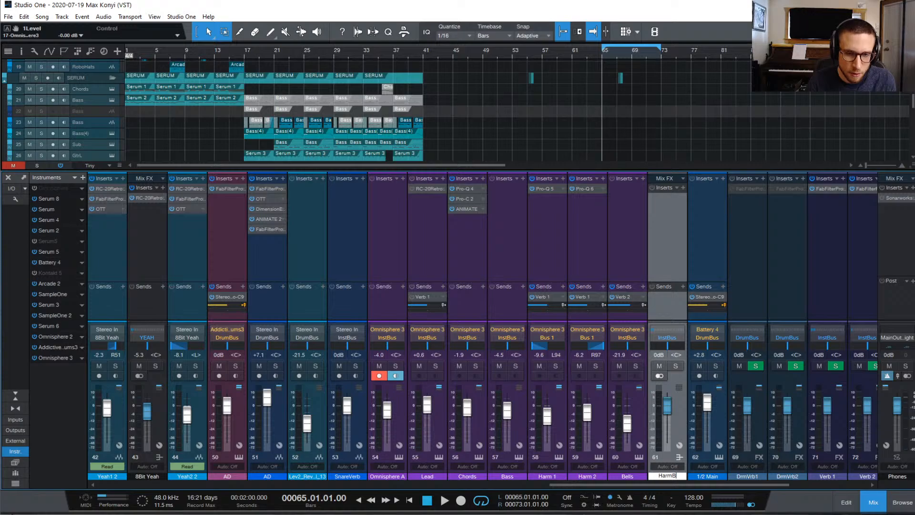
key(Return)
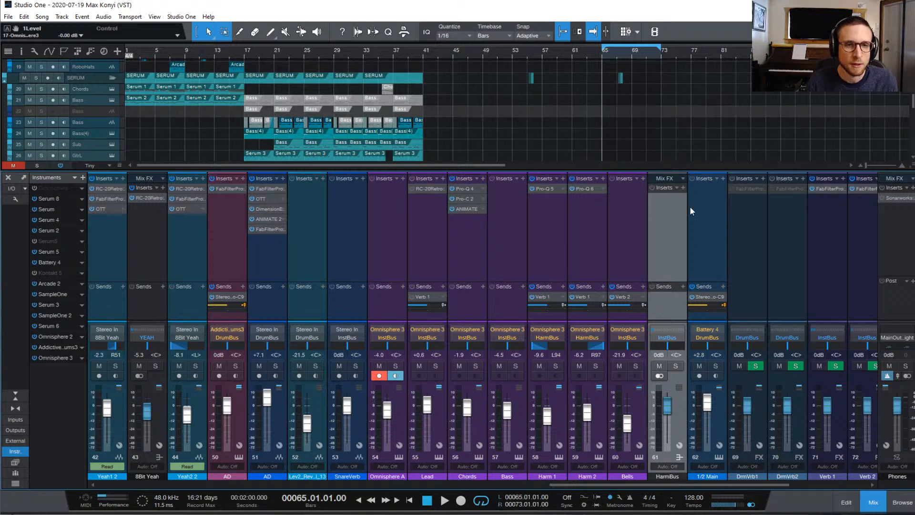
Insert FabFilter Pro-Q 3 on HarmBus, add a 12 dB/oct high cut at about 629 Hz and audition it
click(683, 188)
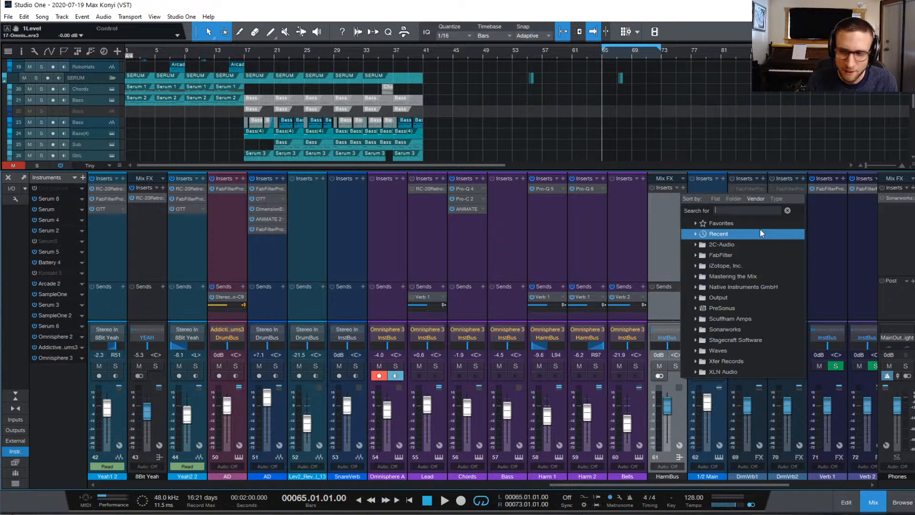
double_click(729, 233)
double_click(754, 256)
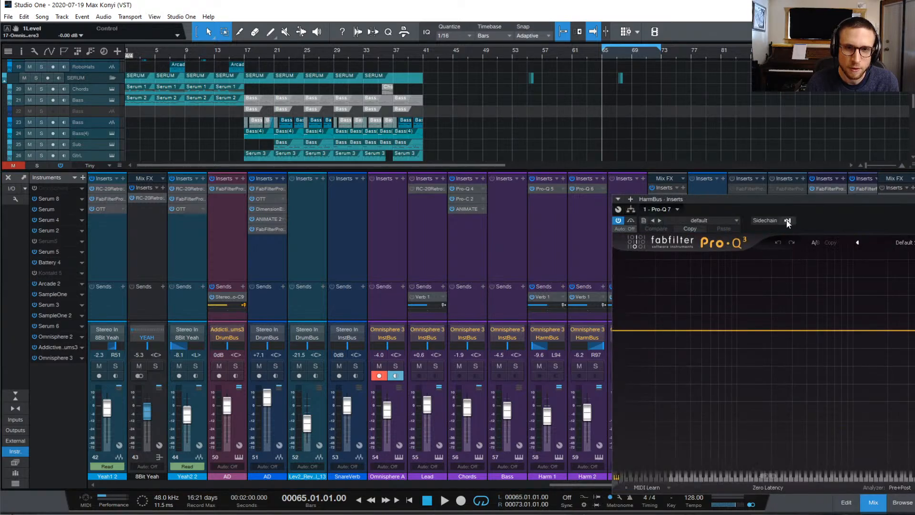
drag(808, 202, 622, 152)
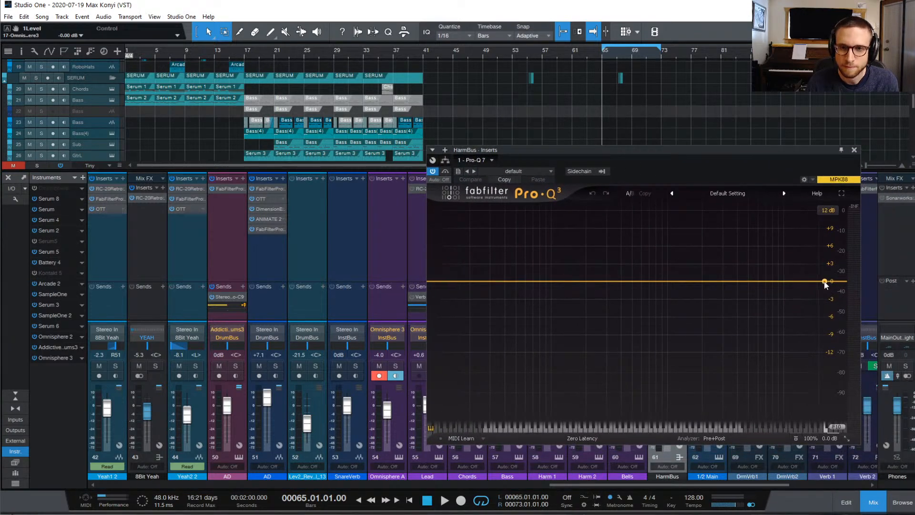
drag(825, 285, 643, 281)
key(space)
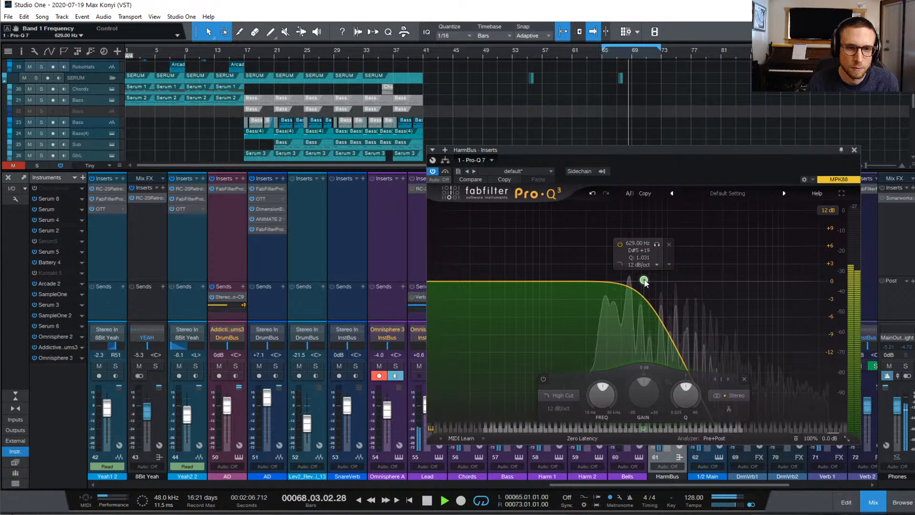
key(space)
click(854, 150)
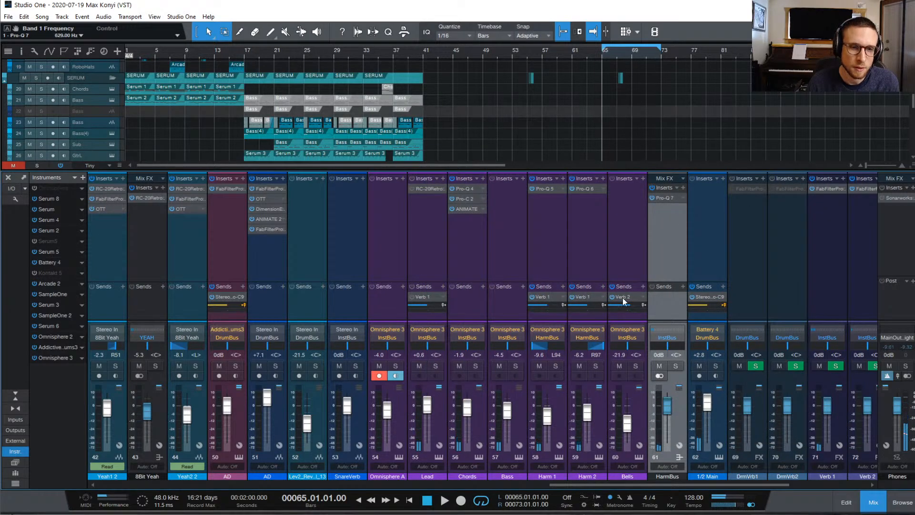
Copy the Verb 1 send to HarmBus and remove the individual Verb 1 sends from Harm 2 and Harm 1
drag(588, 296, 667, 299)
right_click(591, 294)
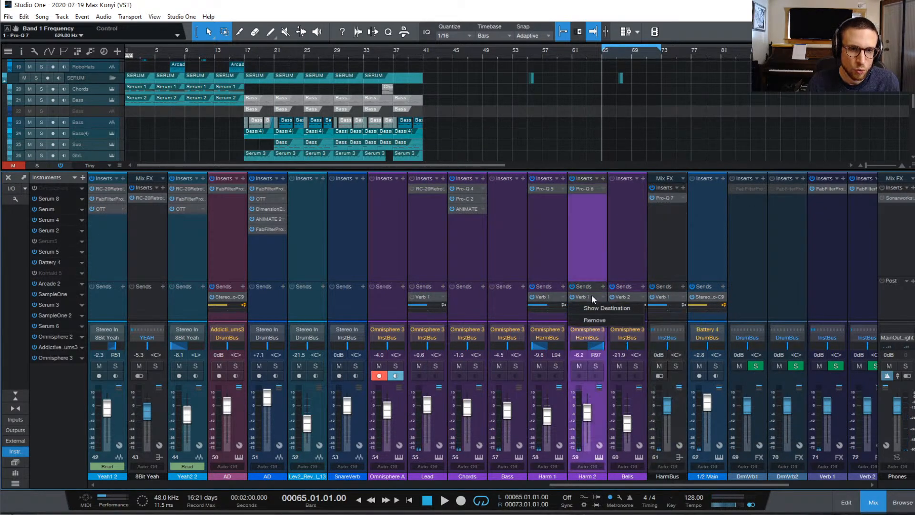
click(595, 320)
right_click(552, 296)
click(554, 320)
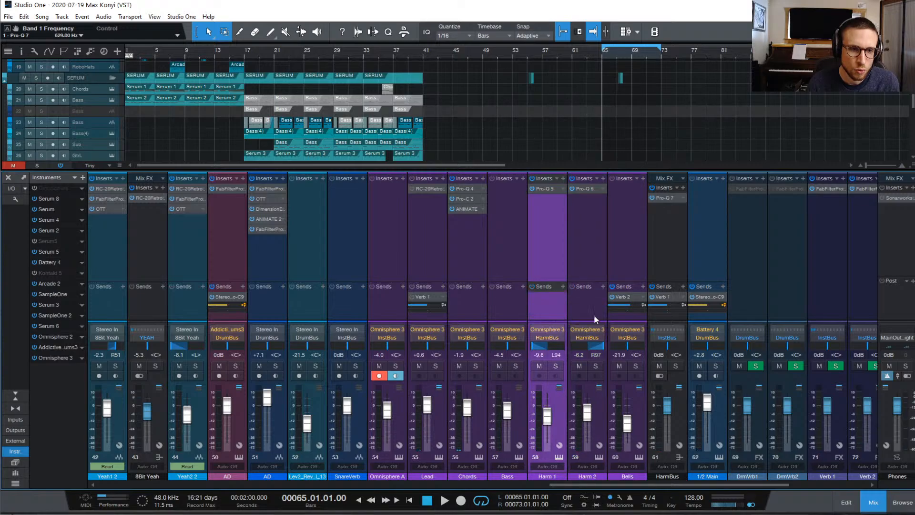
Raise the HarmBus high cut to about 1084 Hz with a Q of about 0.94 while playing the looped section
key(space)
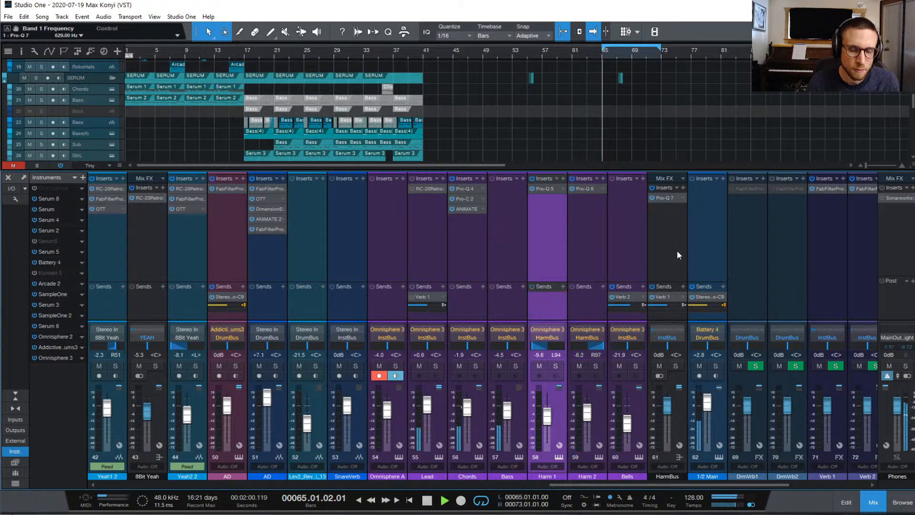
click(665, 197)
drag(648, 284, 661, 285)
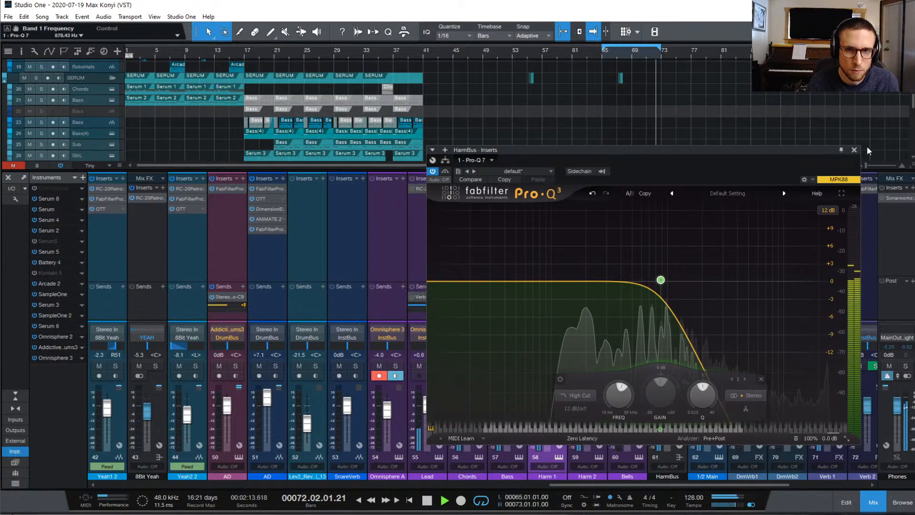
click(854, 150)
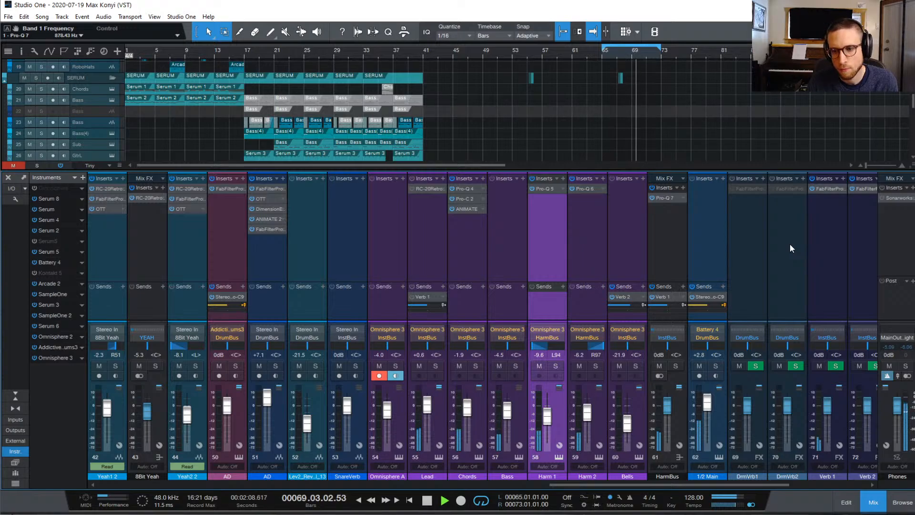
click(668, 197)
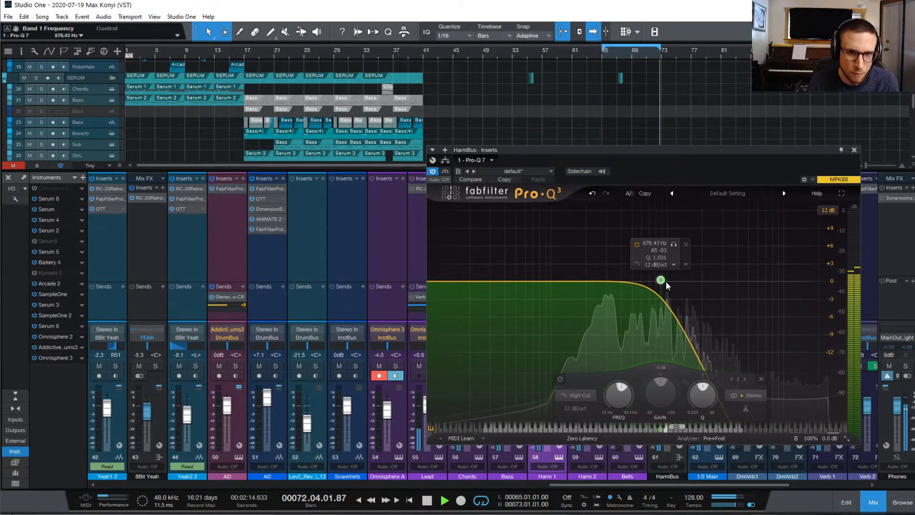
drag(661, 282, 672, 287)
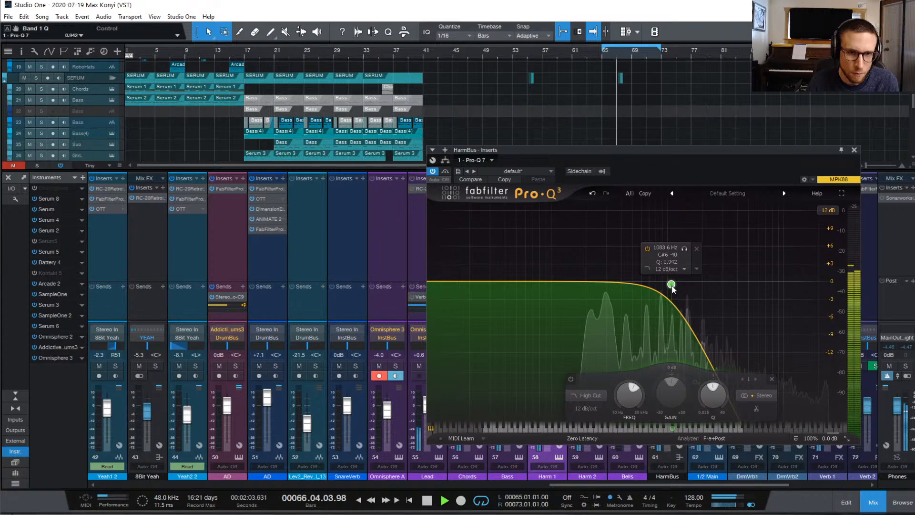
click(854, 150)
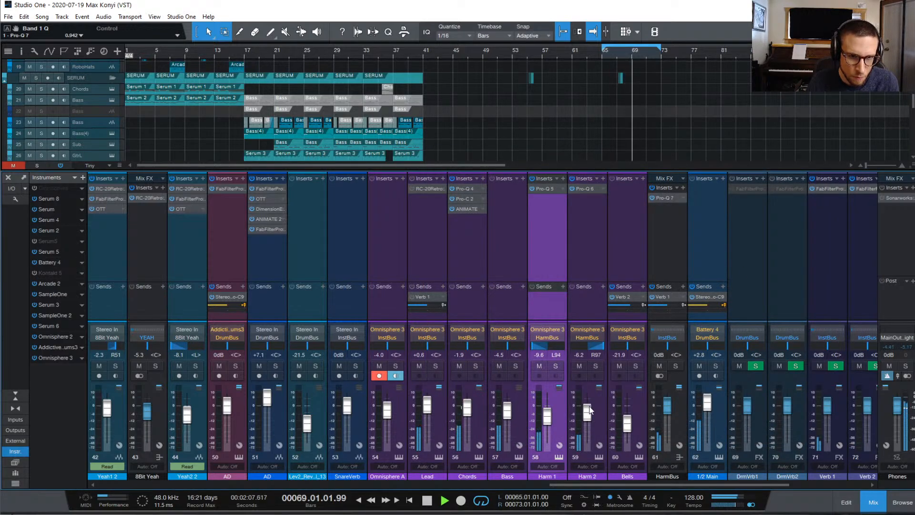
Lower the Harm 2 channel volume to -7.9 dB, close the mixer and stop playback
drag(588, 412, 588, 414)
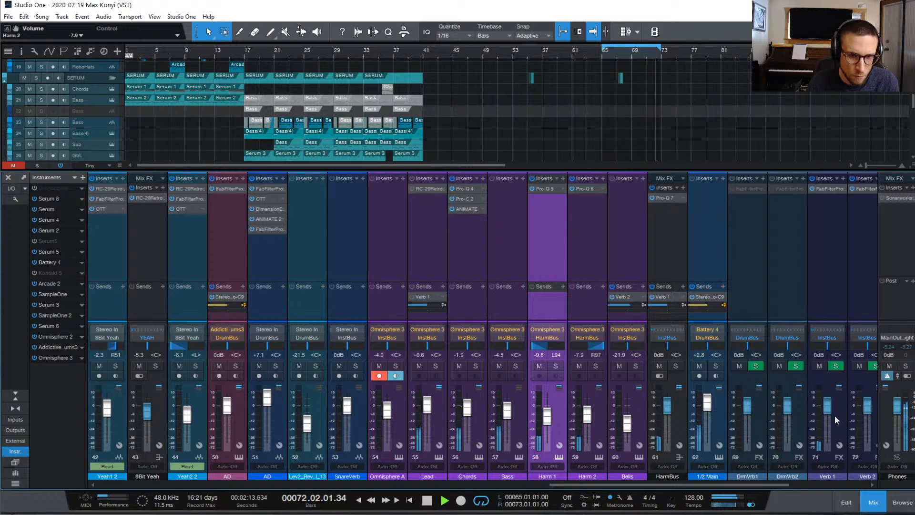
click(879, 493)
key(space)
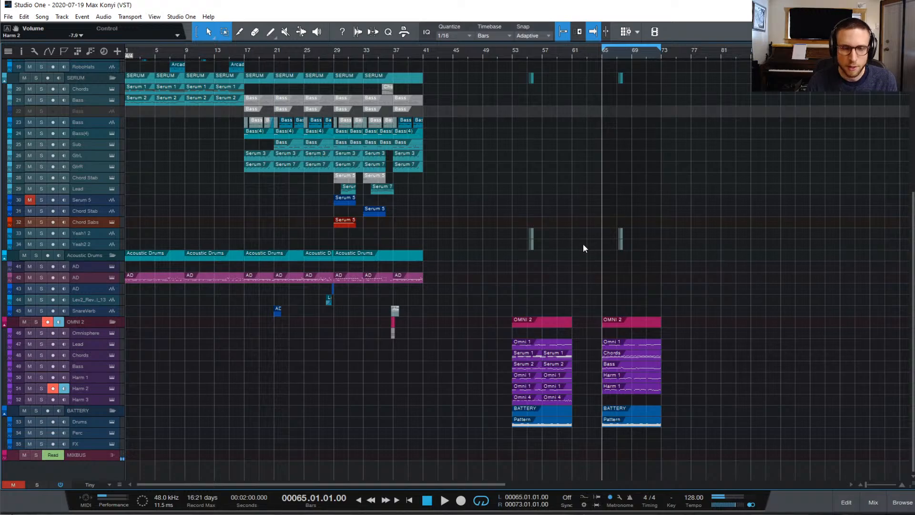
scroll(708, 335, up, 5)
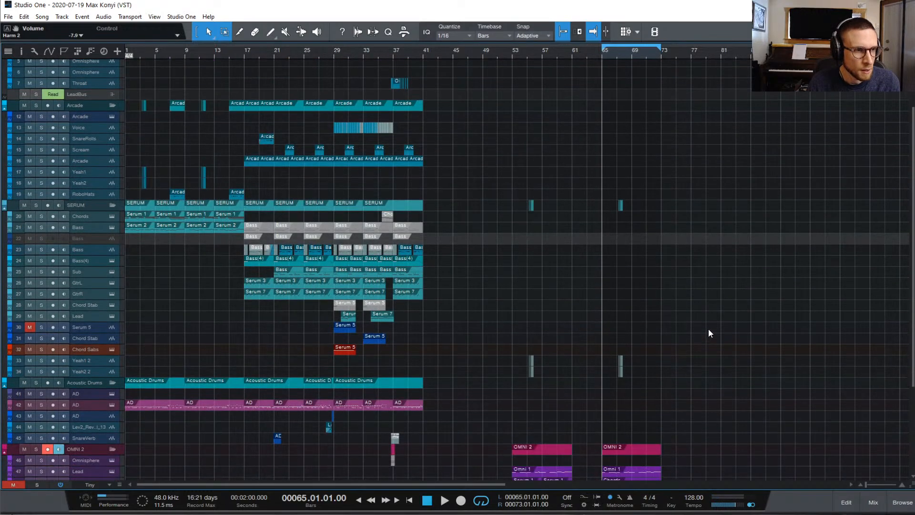
scroll(709, 330, down, 5)
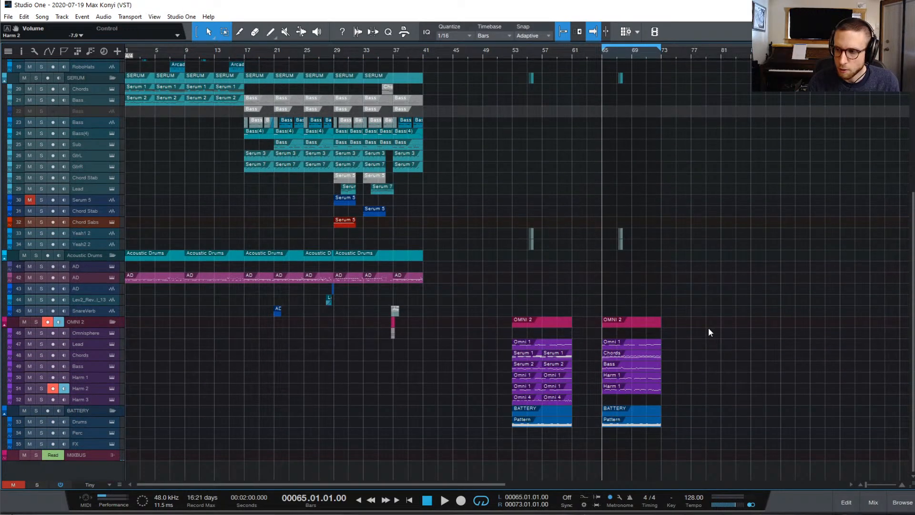
Audition the looped section with Lead soloed, adding Bass, Harm 1, Harm 2 and Chords to the solo in turn, and clear all solos
click(44, 343)
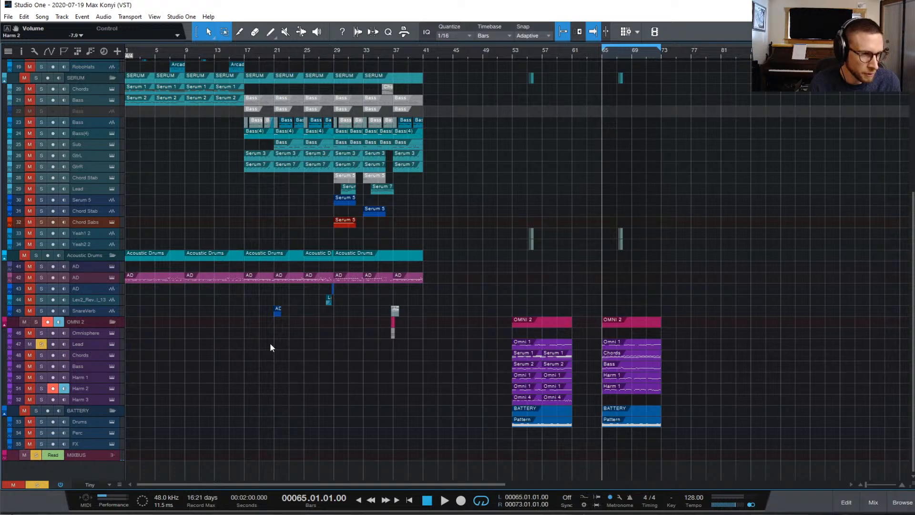
key(space)
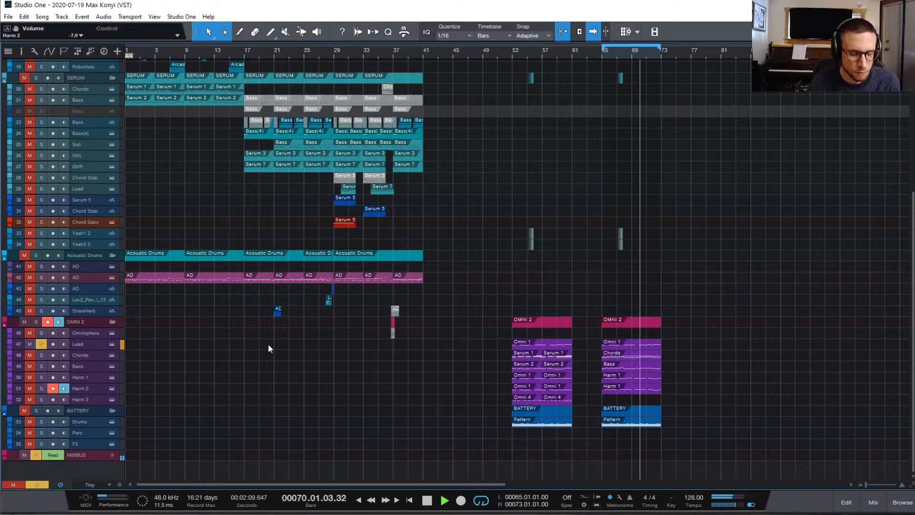
click(41, 366)
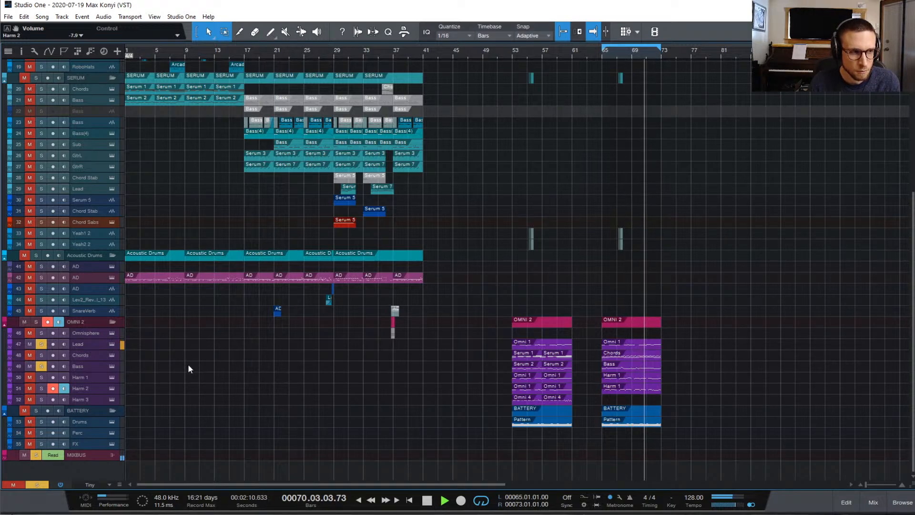
click(41, 378)
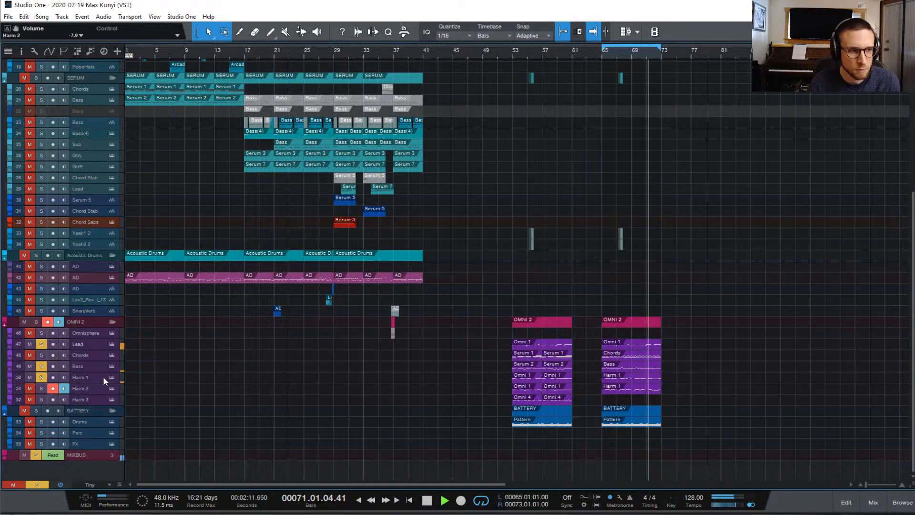
click(41, 388)
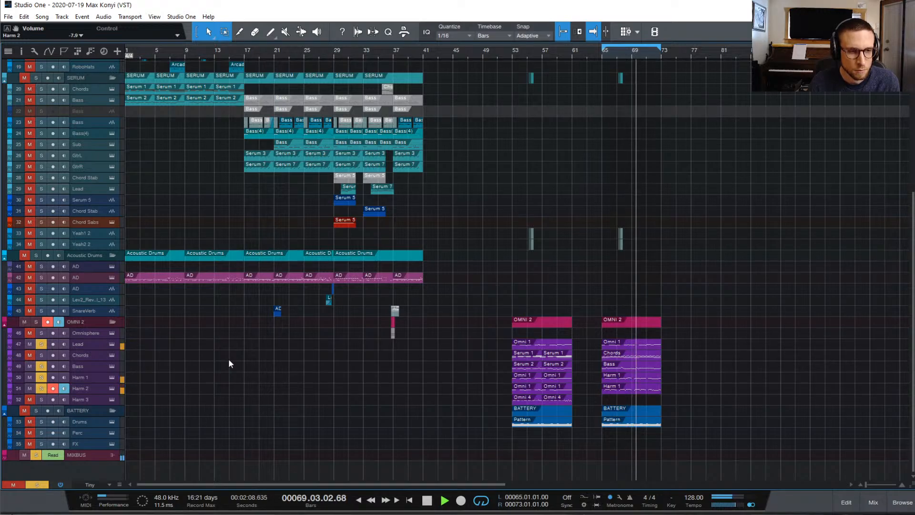
click(41, 356)
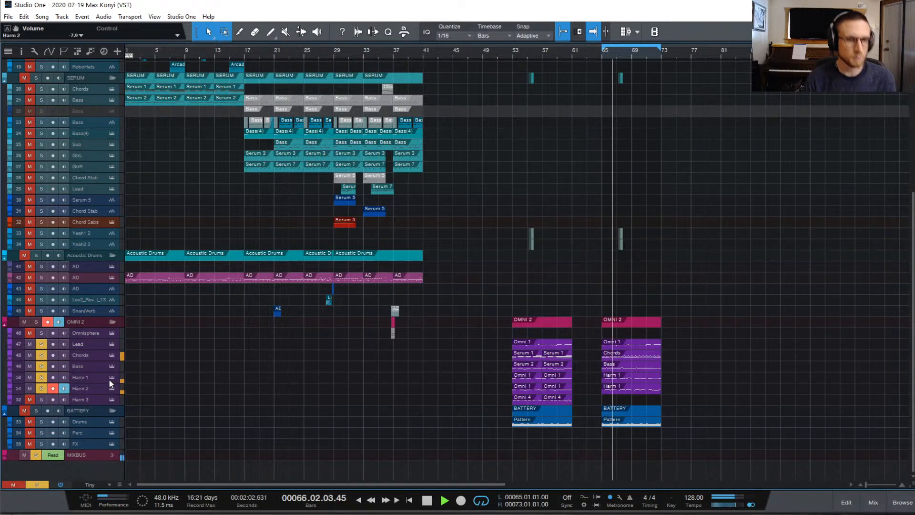
key(space)
click(54, 400)
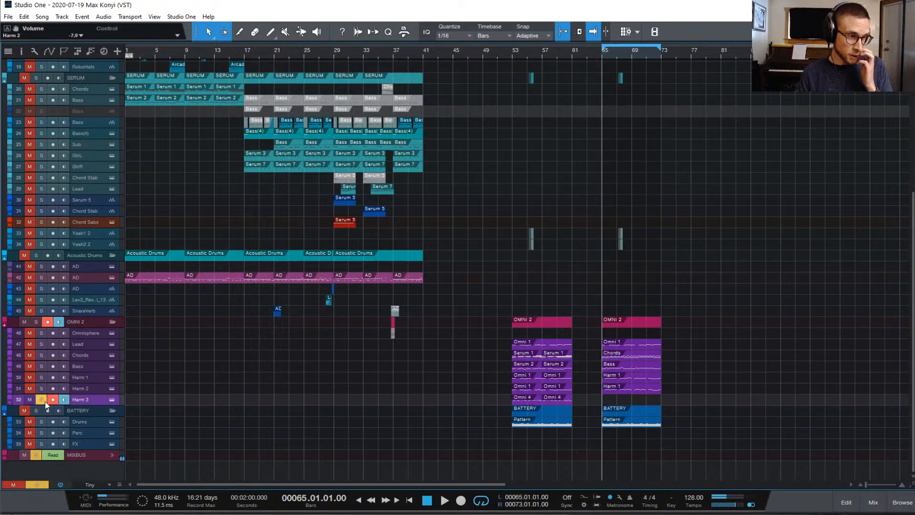
click(38, 483)
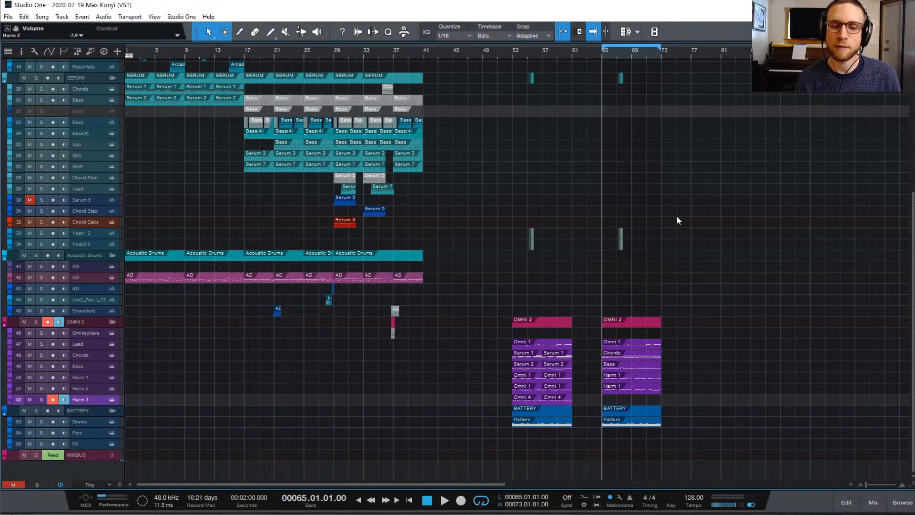
Raise the HarmBus volume to +2.8 dB while the loop plays, close the mixer and stop playback
click(99, 342)
key(space)
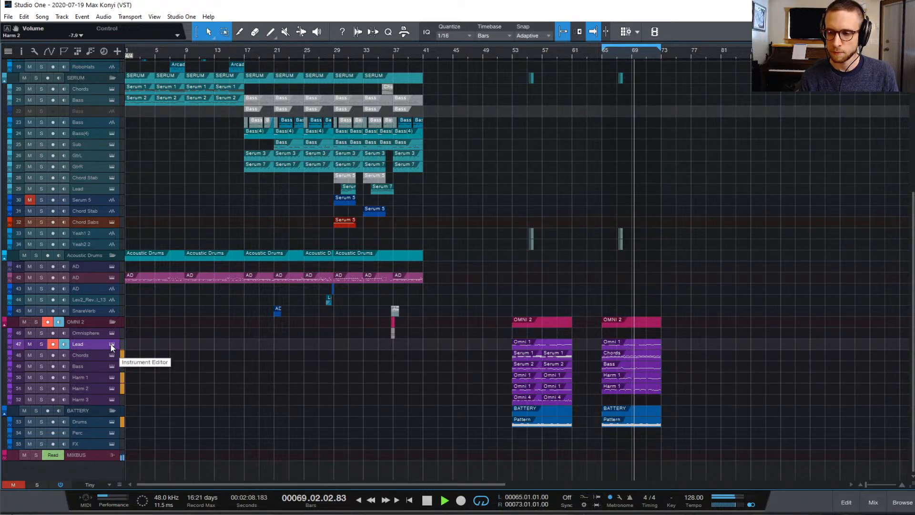
click(873, 502)
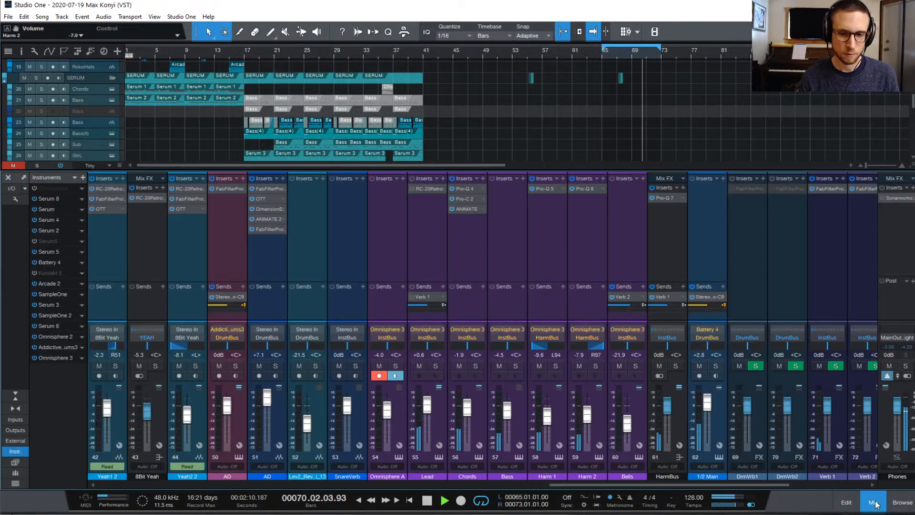
drag(664, 407, 666, 405)
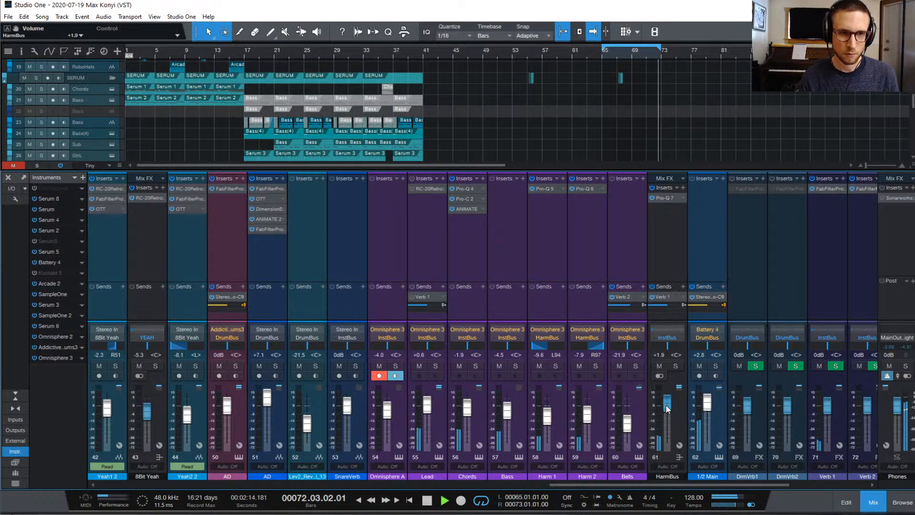
drag(666, 405, 666, 403)
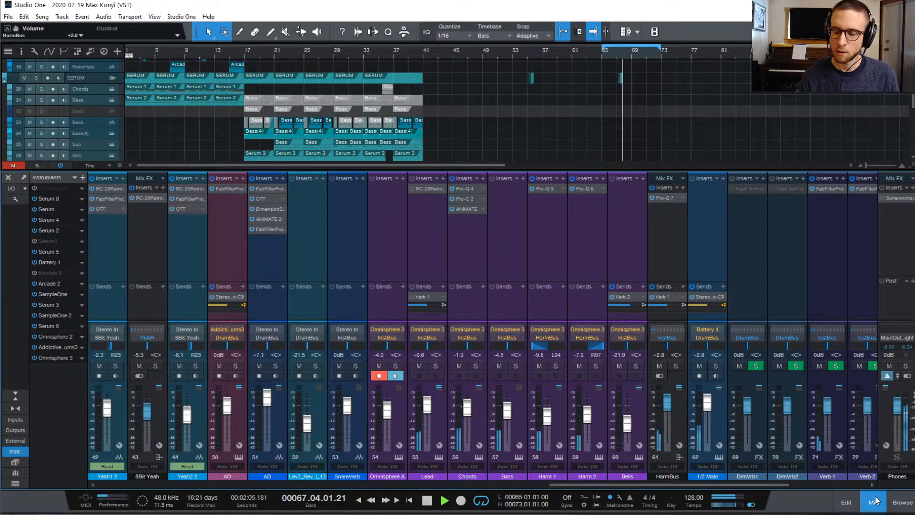
click(872, 502)
key(space)
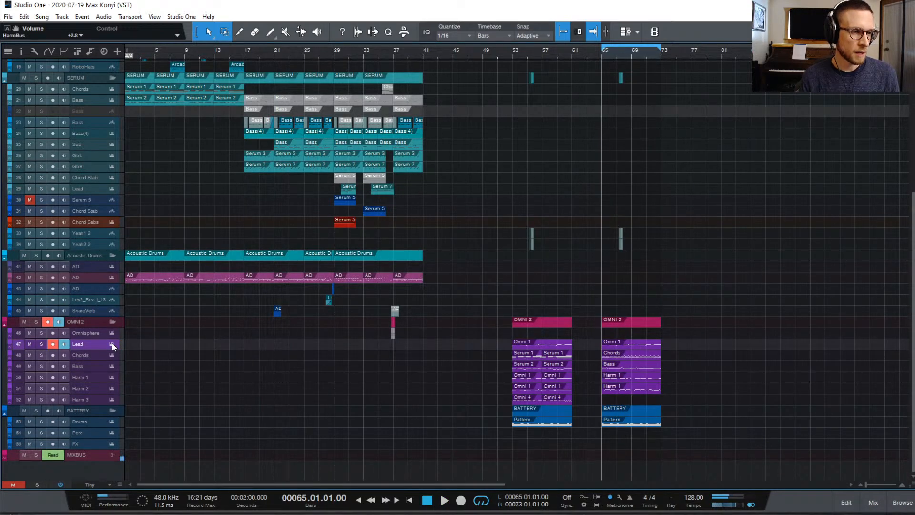
Open the Lead track's Omnisphere during loop playback and check its parts, ending on part 2 with the SH201 - Canadian Pulse patch
click(111, 344)
key(space)
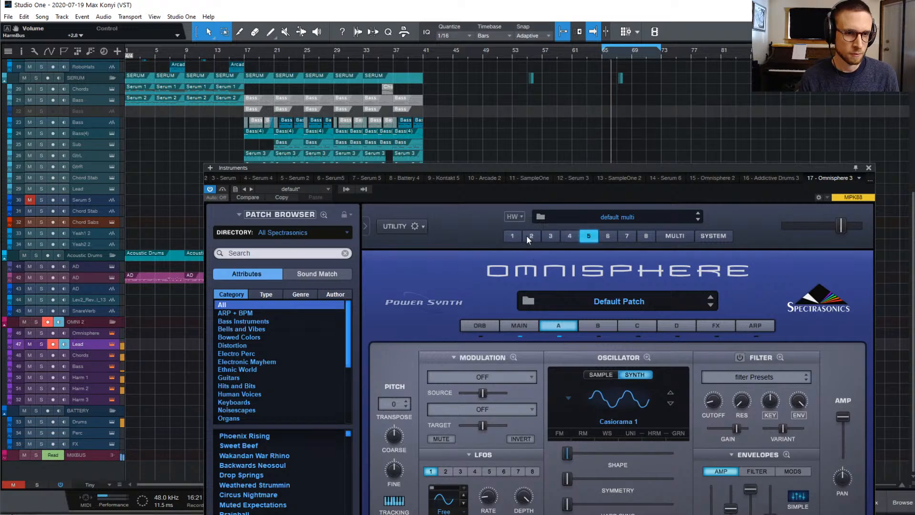
click(531, 235)
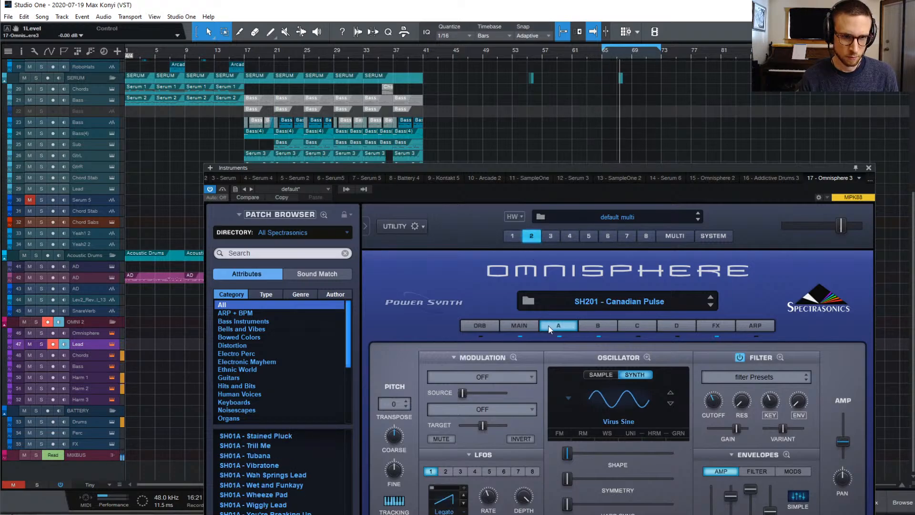
click(519, 325)
click(544, 324)
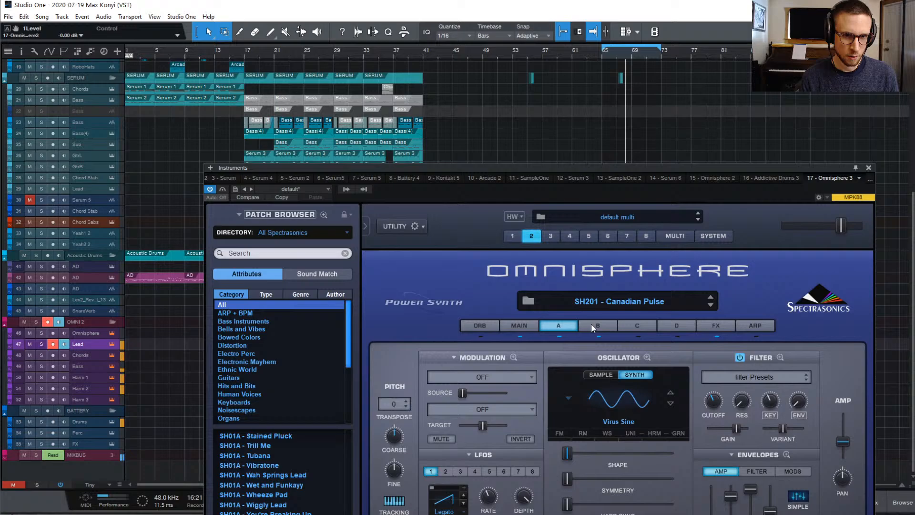
click(511, 235)
click(551, 236)
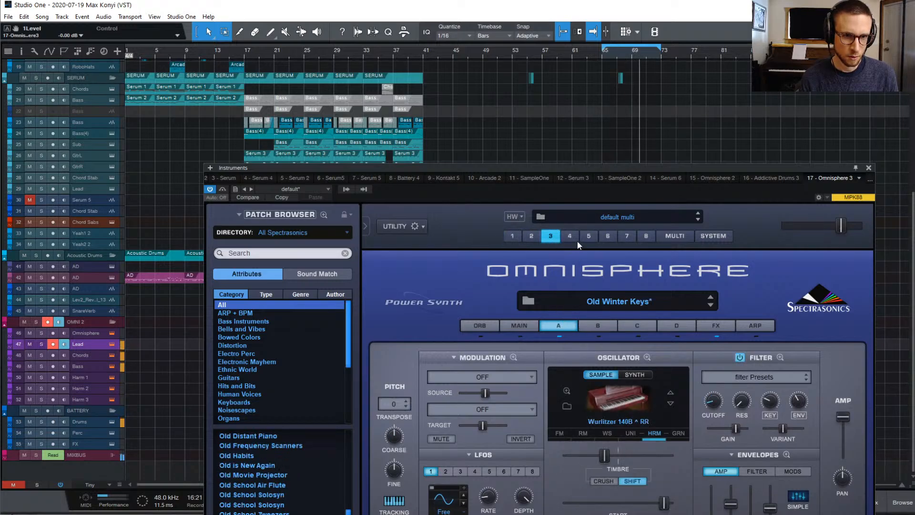
click(532, 235)
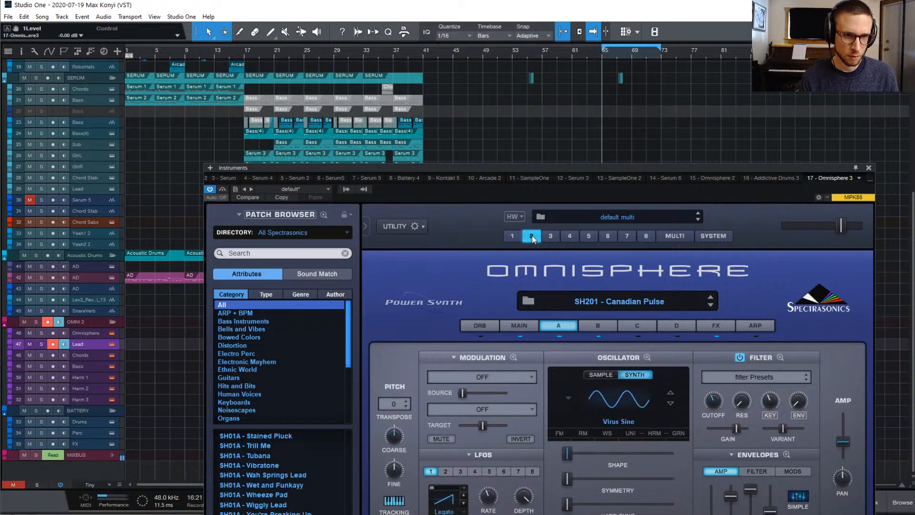
Slightly lower the amp level of noise layer B in the SH201 - Canadian Pulse patch, close the instrument and stop playback
click(608, 327)
drag(847, 443, 847, 446)
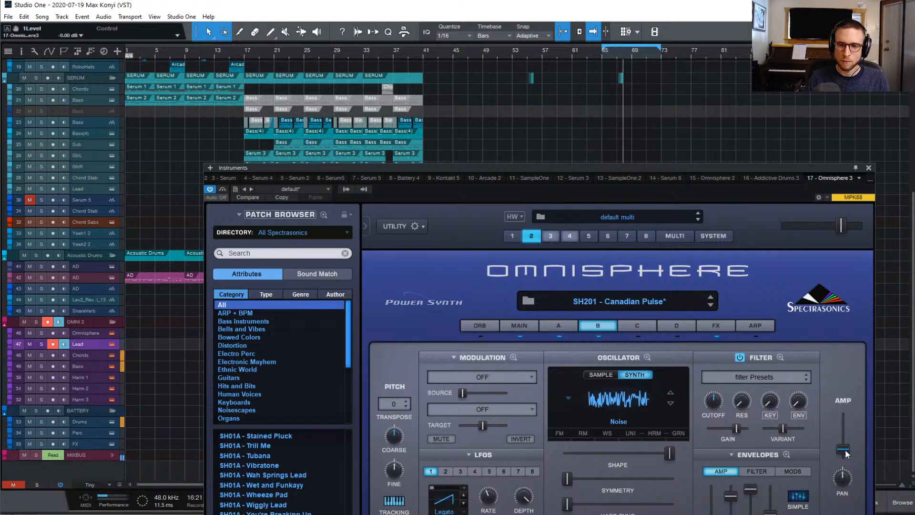
mouse_move(845, 450)
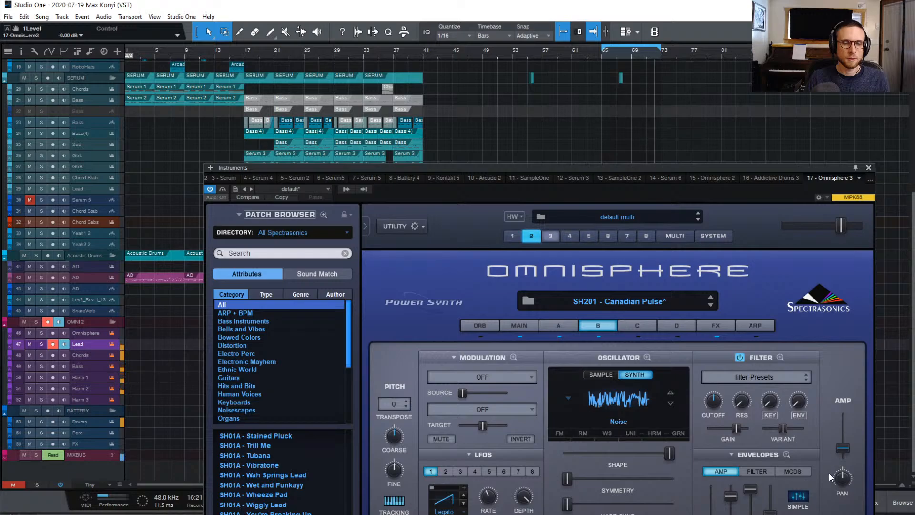
drag(842, 448, 842, 449)
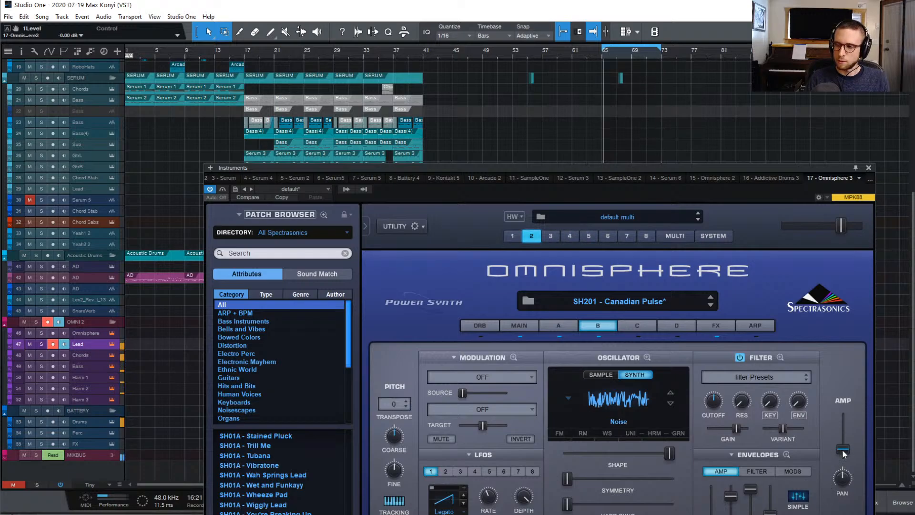
click(869, 168)
key(space)
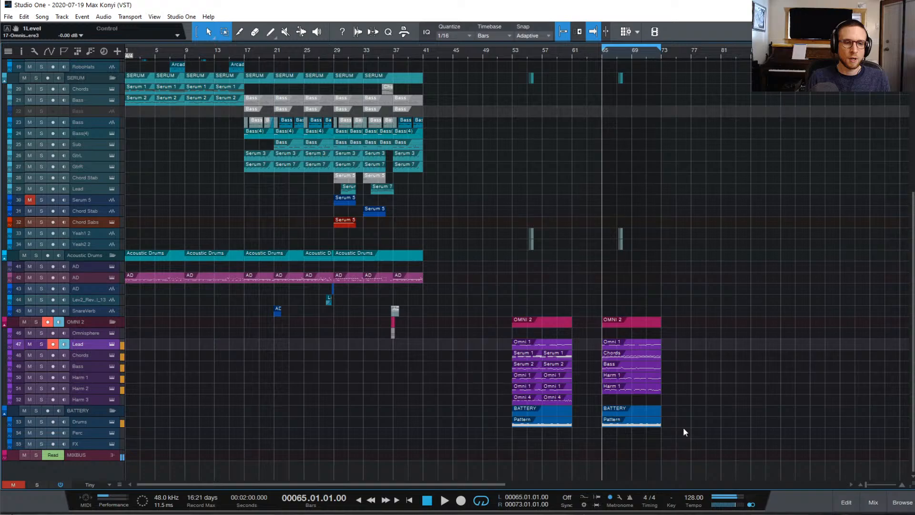
Open the Drums pattern in bars 65–72 for editing and add a new empty variation, Variation 2
click(632, 424)
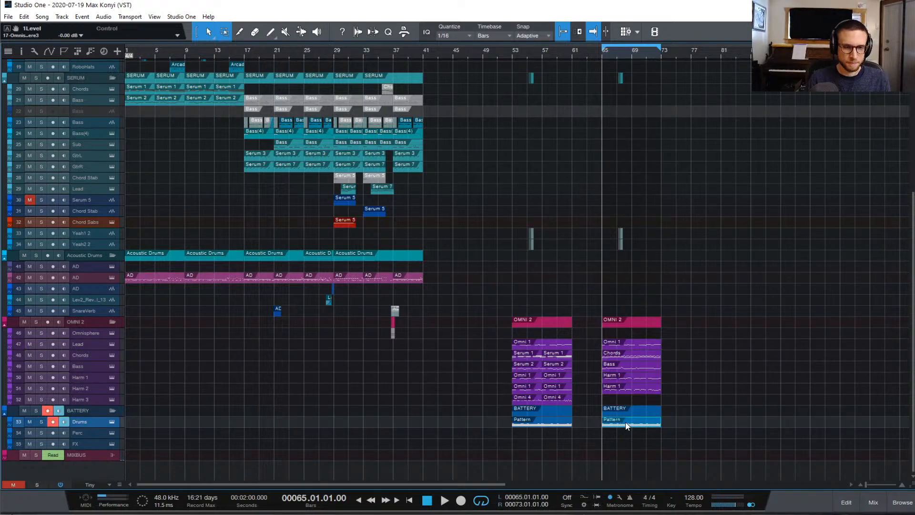
right_click(622, 422)
key(Escape)
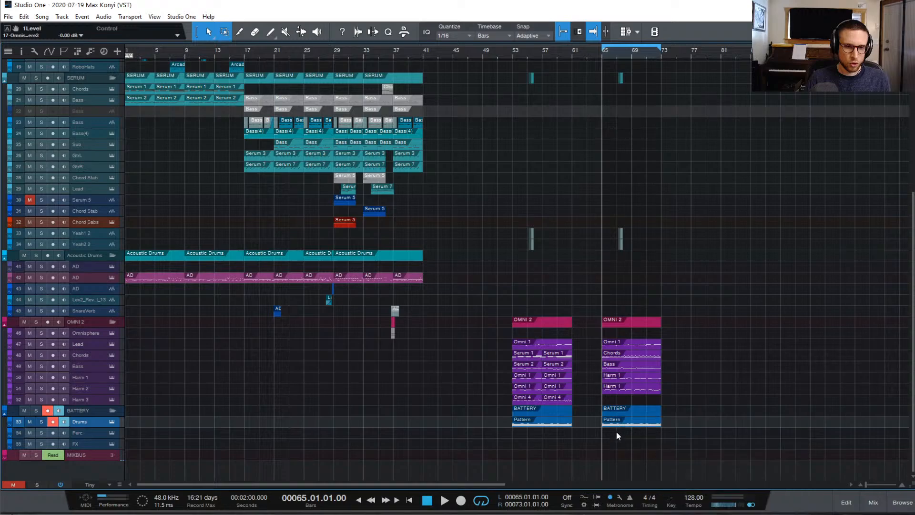
double_click(623, 423)
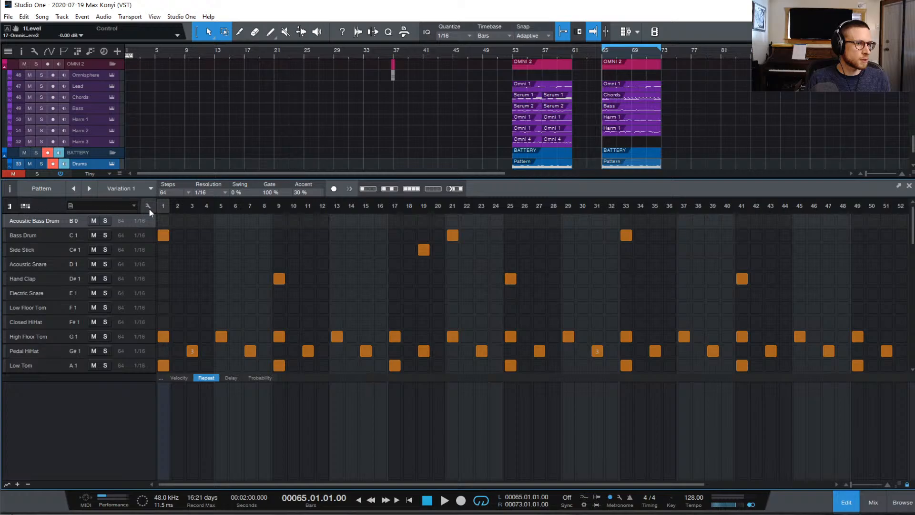
click(8, 189)
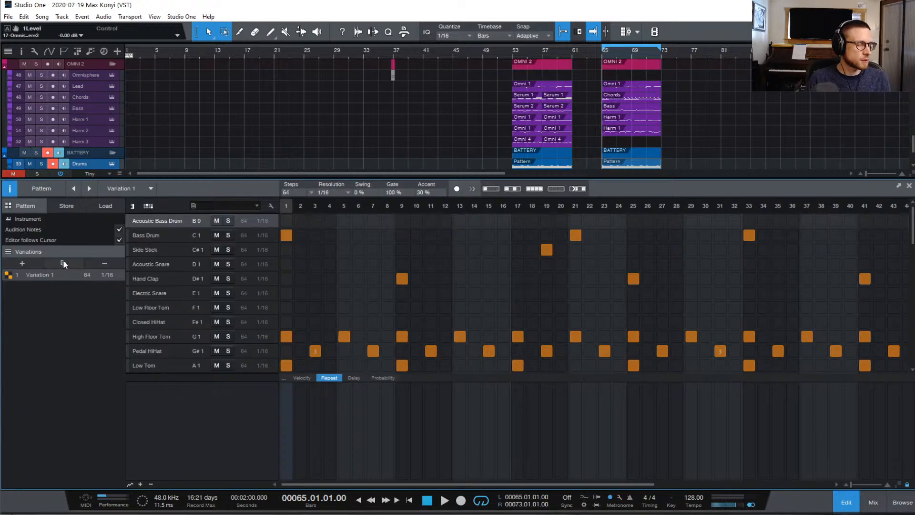
click(21, 262)
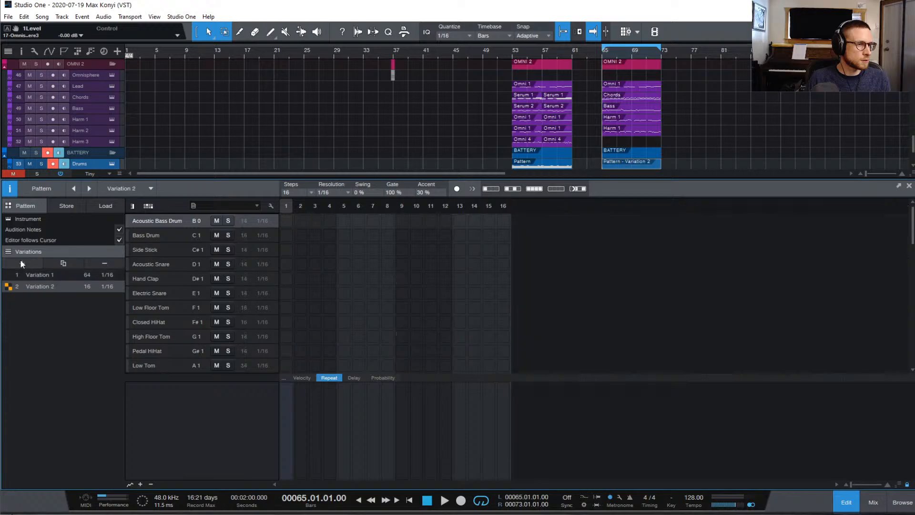
click(44, 274)
click(43, 285)
Set Variation 2 to 64 steps at 1/16 resolution
click(337, 192)
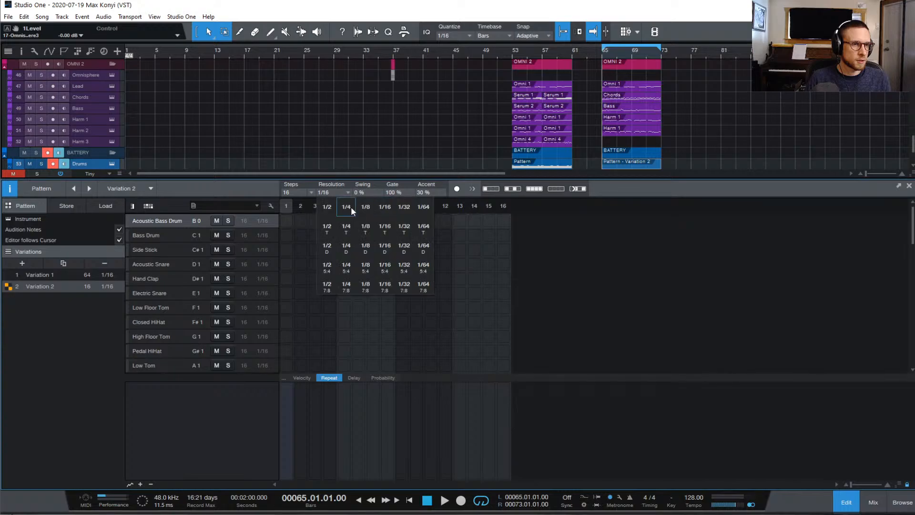
click(417, 208)
scroll(588, 127, down, 1)
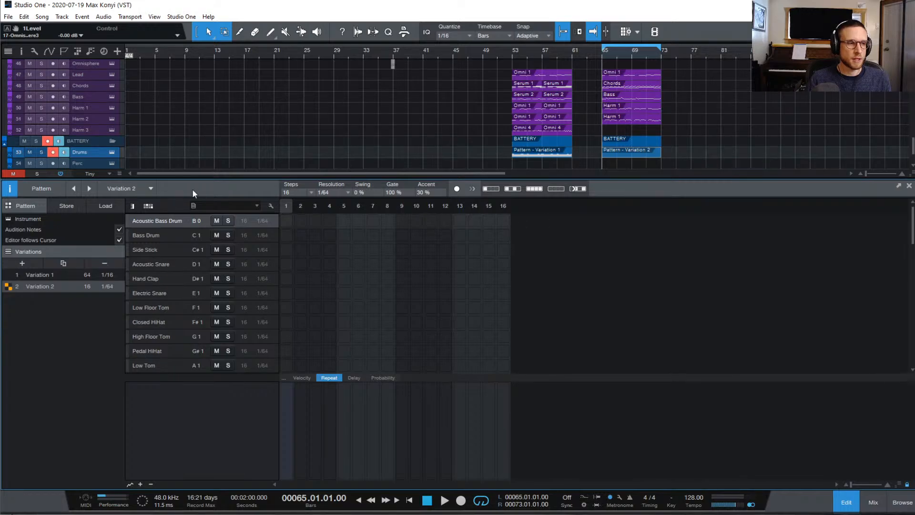
click(309, 190)
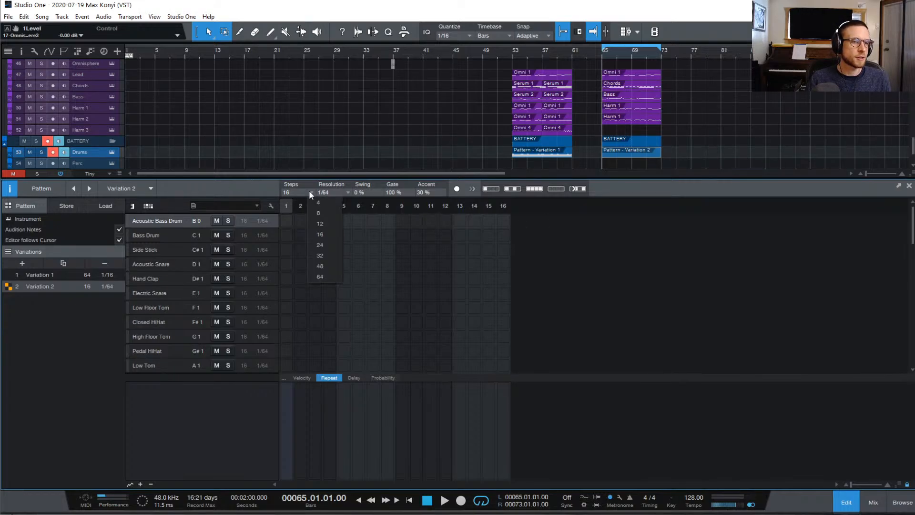
click(347, 189)
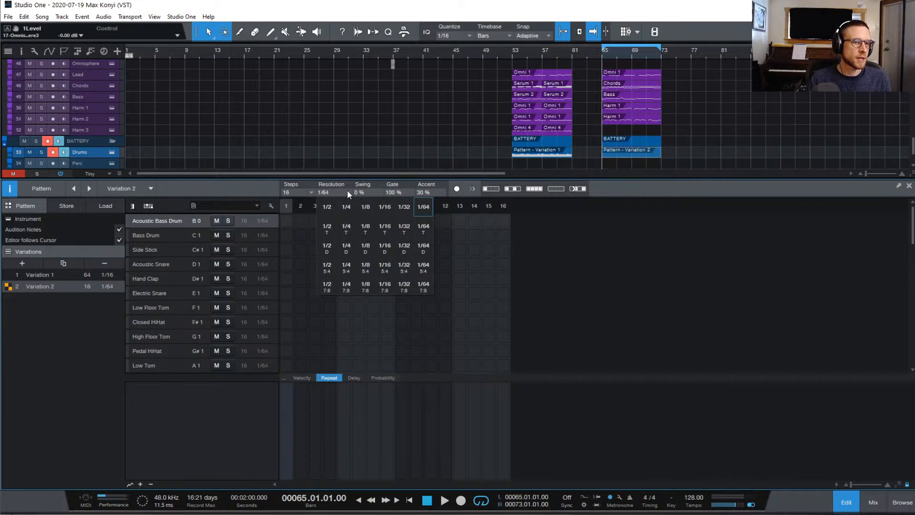
click(383, 210)
click(311, 191)
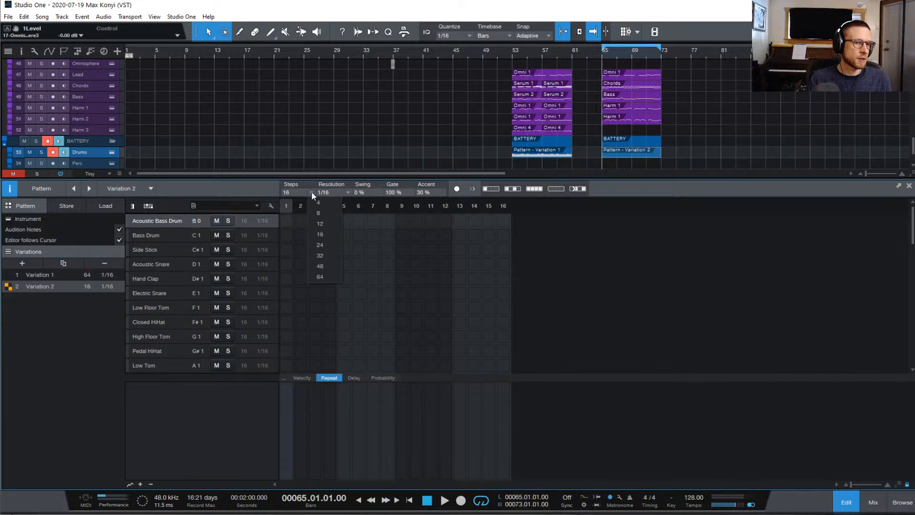
click(339, 277)
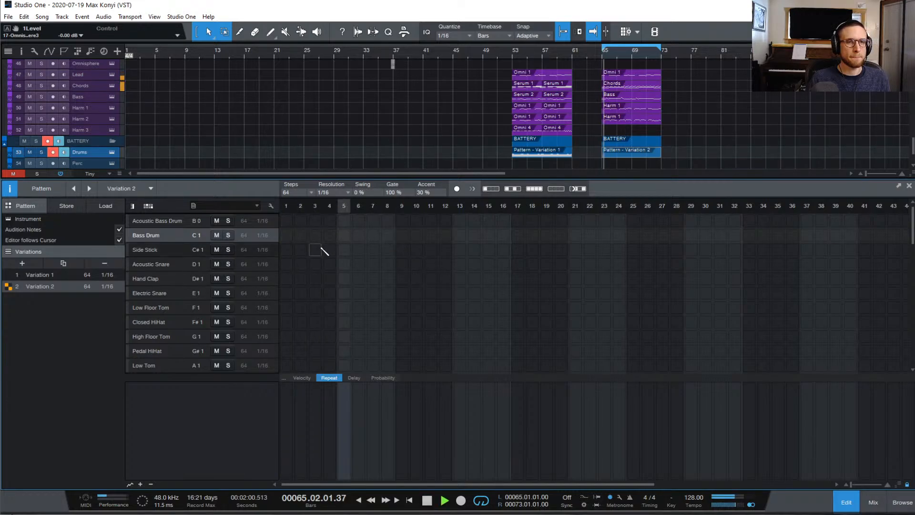
Stop playback, fill Variation 2's High Floor Tom row with a hit on every fourth step starting at step 1, and audition it
key(space)
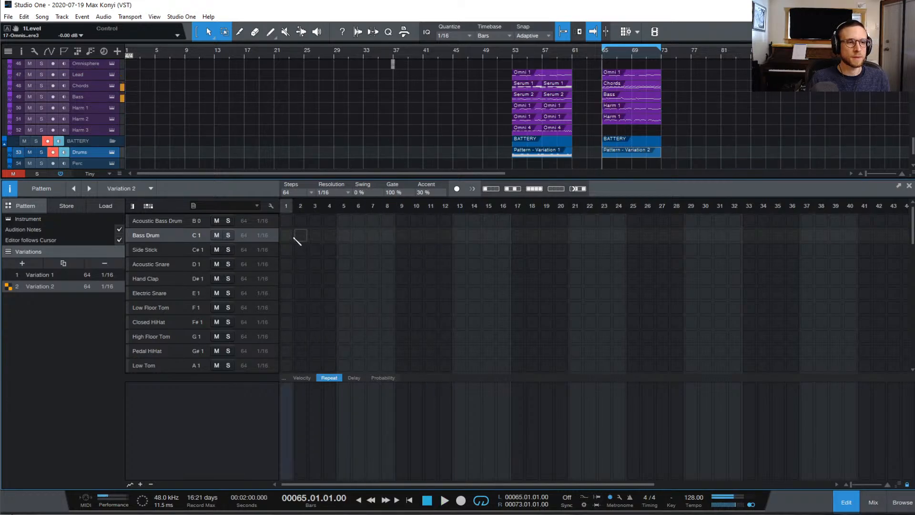
click(159, 339)
click(286, 336)
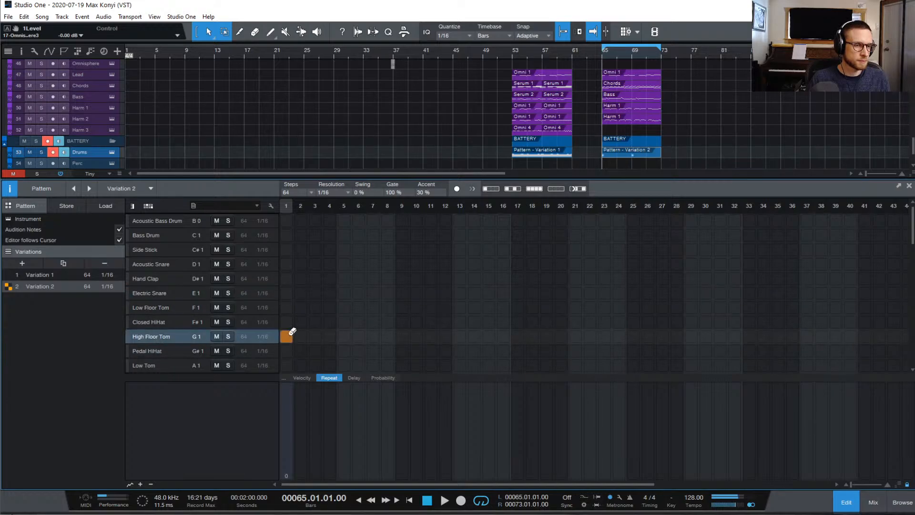
click(344, 336)
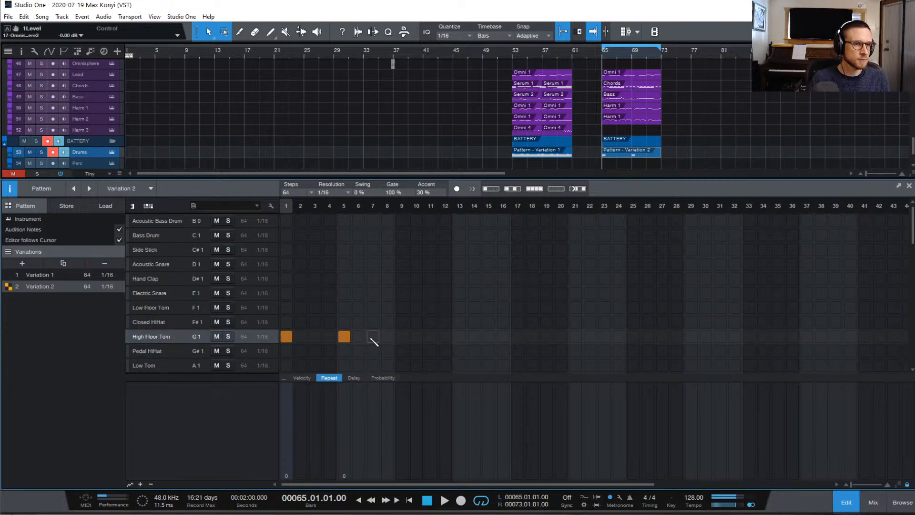
click(488, 187)
key(space)
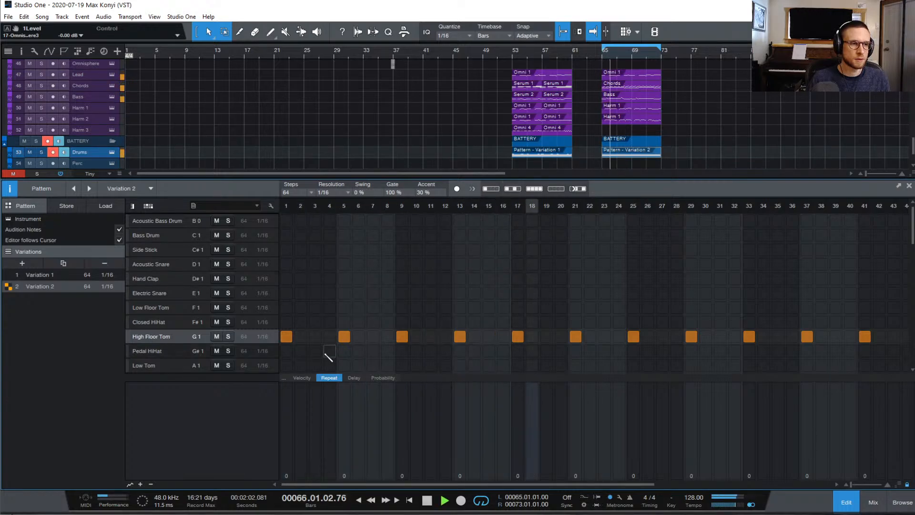
key(space)
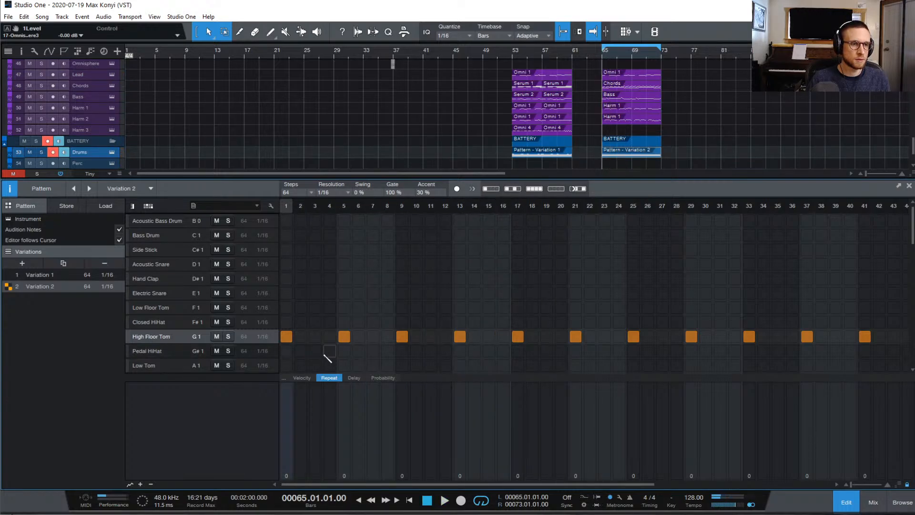
Add Pedal HiHat hits on steps 4, 7, 12 and 15, checking the groove with short playbacks
click(330, 351)
click(373, 351)
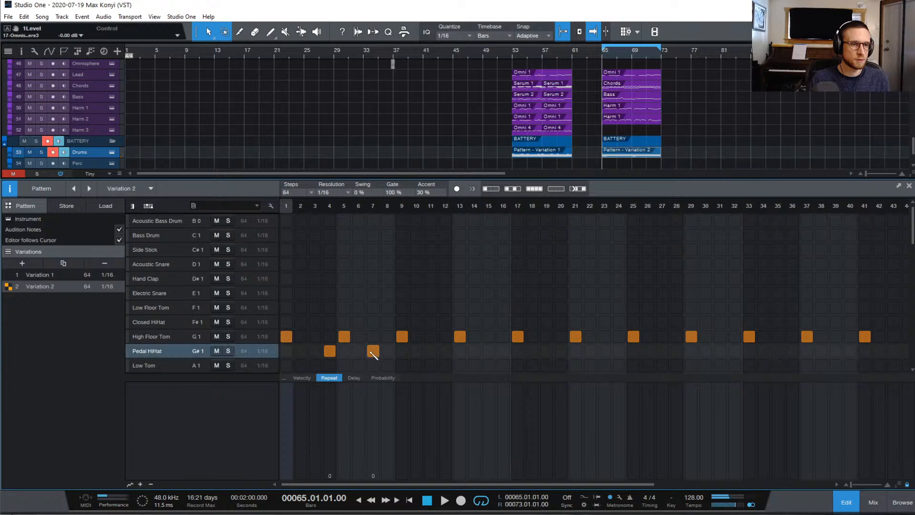
key(space)
click(444, 351)
key(space)
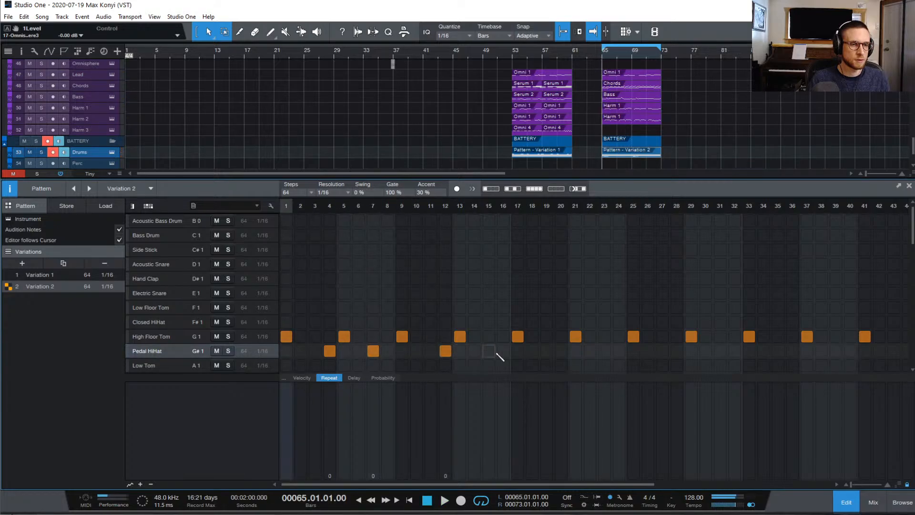
click(489, 352)
key(space)
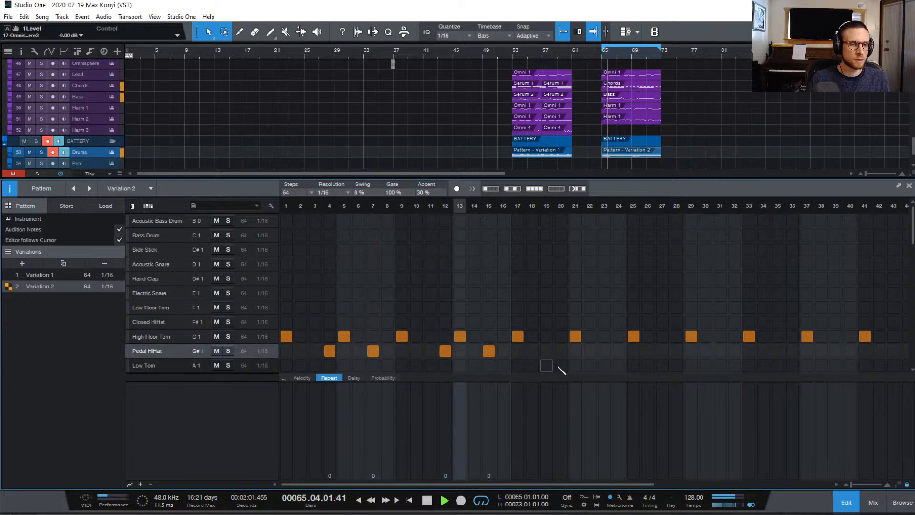
key(space)
Continue the Pedal HiHat rhythm with hits on steps 20, 23, 28, 31, 36 and 39
click(561, 351)
click(589, 351)
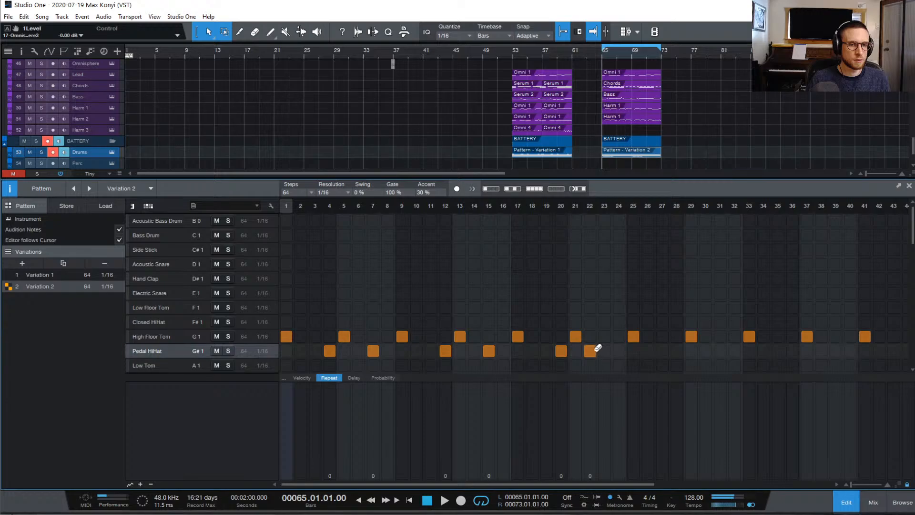
click(604, 351)
click(677, 352)
click(719, 351)
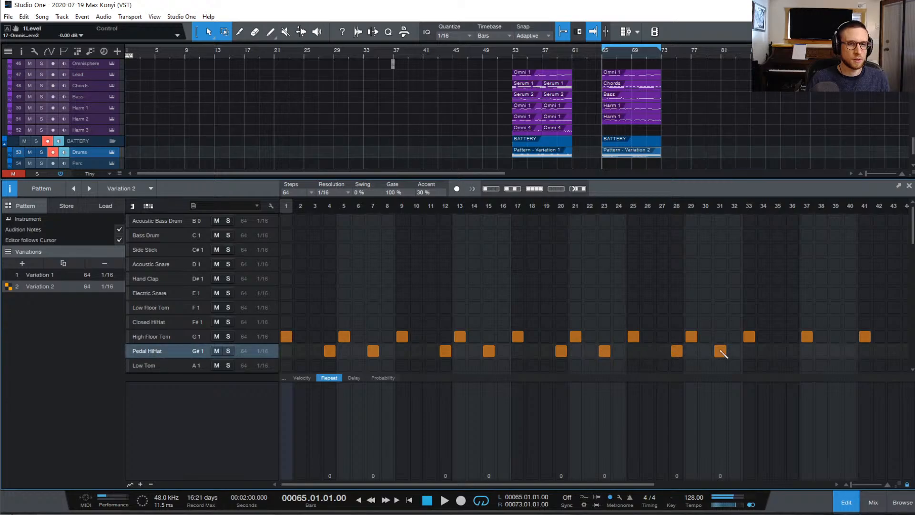
click(793, 351)
click(836, 352)
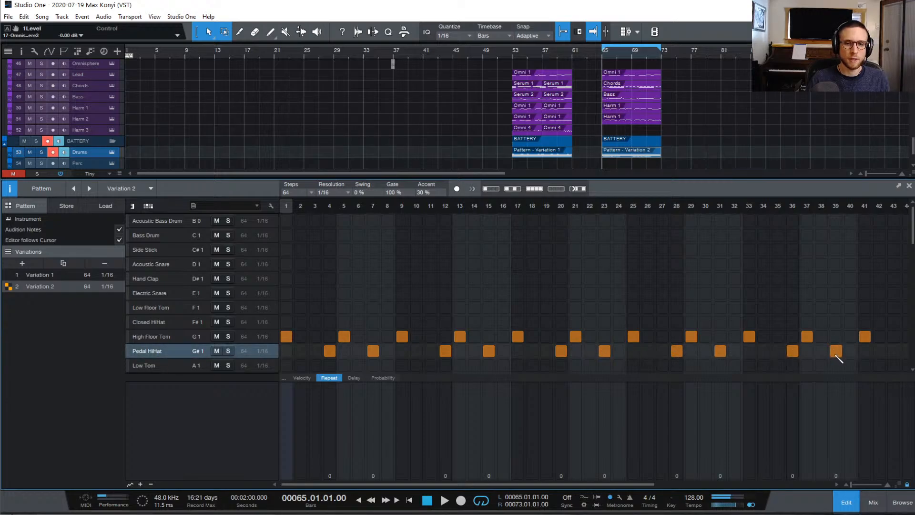
Complete the Pedal HiHat row with hits on steps 44, 47, 52, 55, 60 and 63, and play the pattern
scroll(841, 344, down, 1)
scroll(841, 345, right, 5)
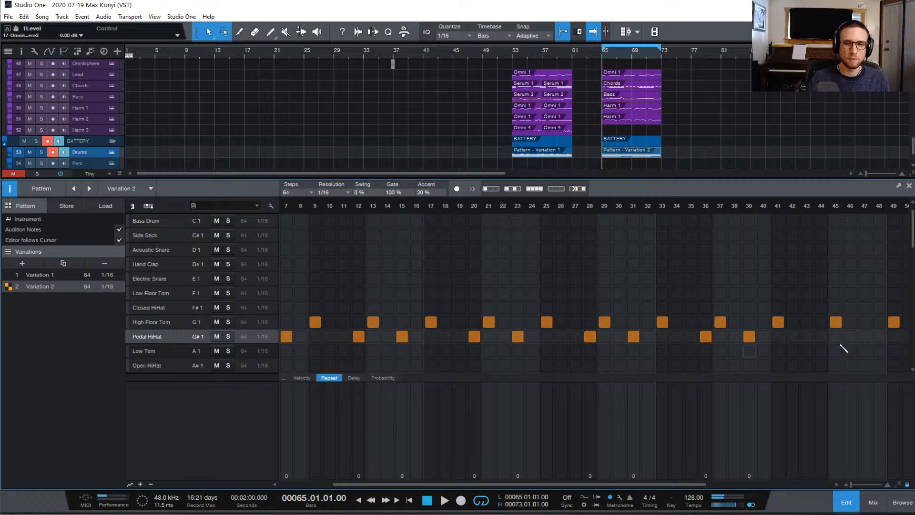
click(705, 337)
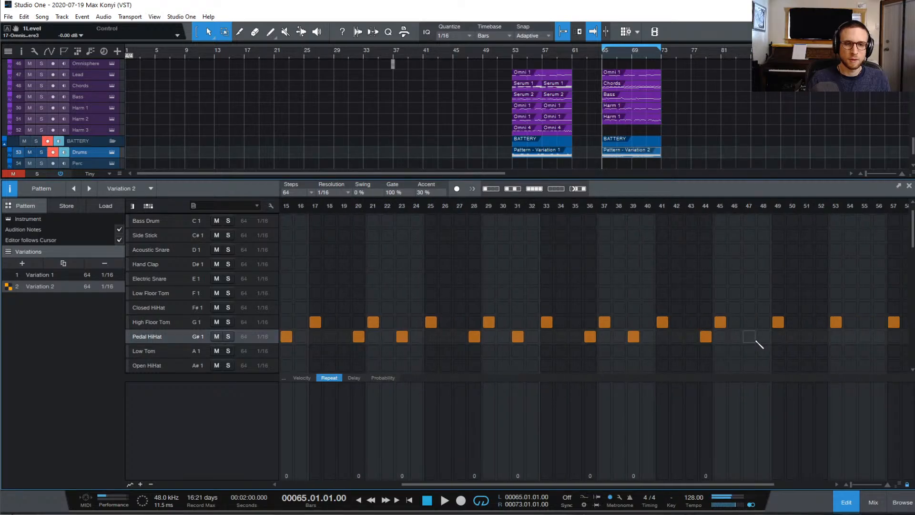
click(750, 337)
click(821, 337)
click(865, 336)
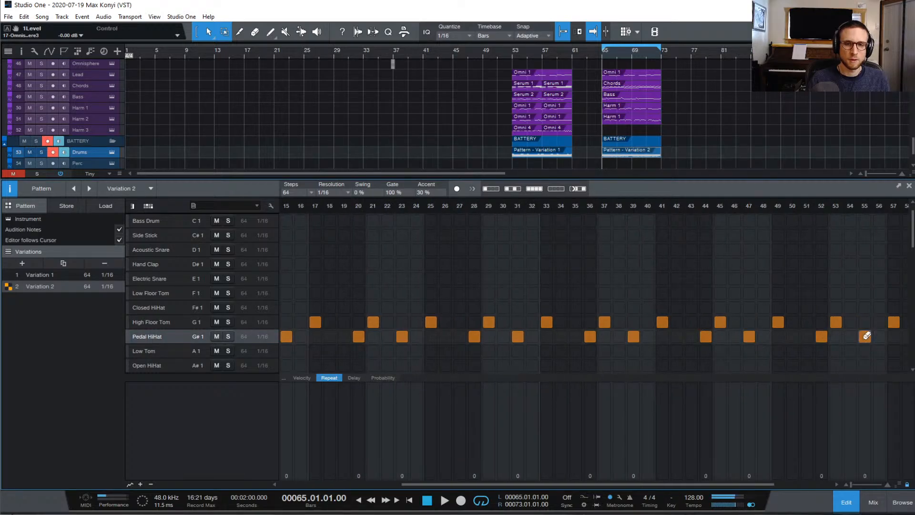
scroll(864, 339, right, 2)
click(845, 337)
click(885, 337)
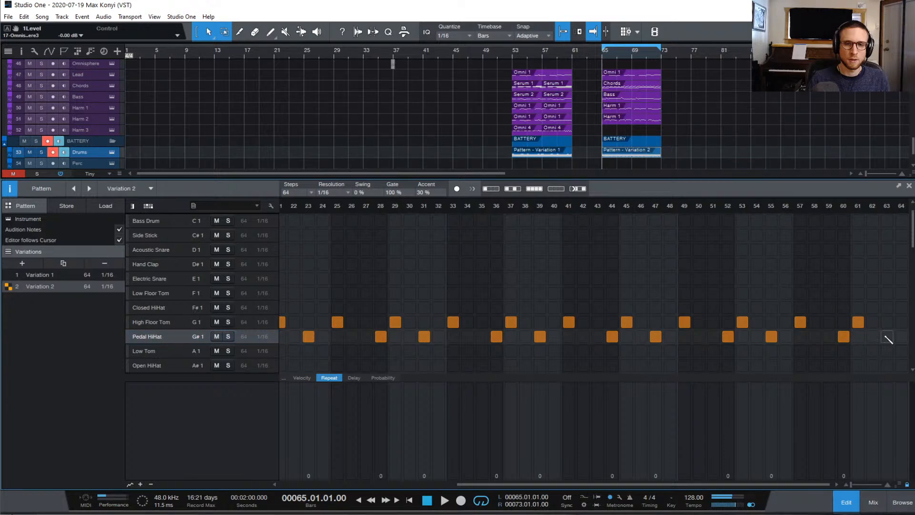
key(space)
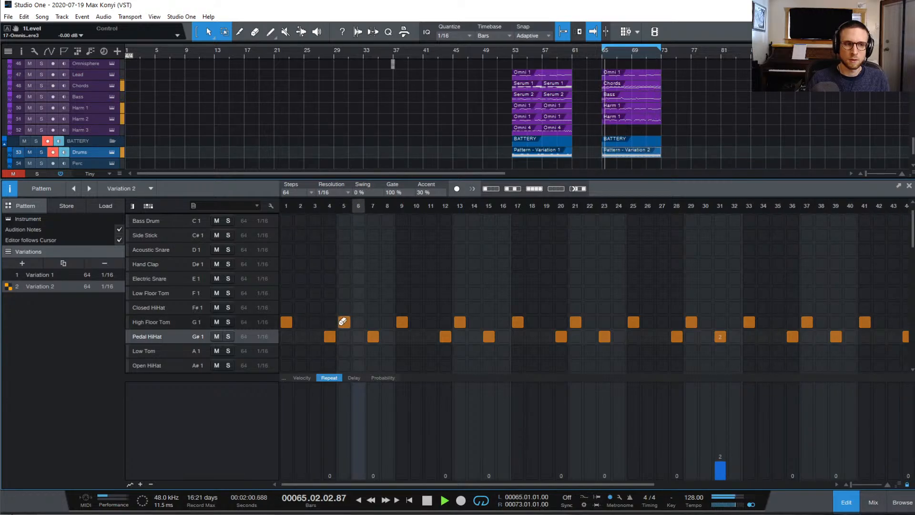
Audition the High Floor Tom, Open HiHat and Low Tom sounds, and try Low Tom hits on steps 5, 13 and 21
click(157, 320)
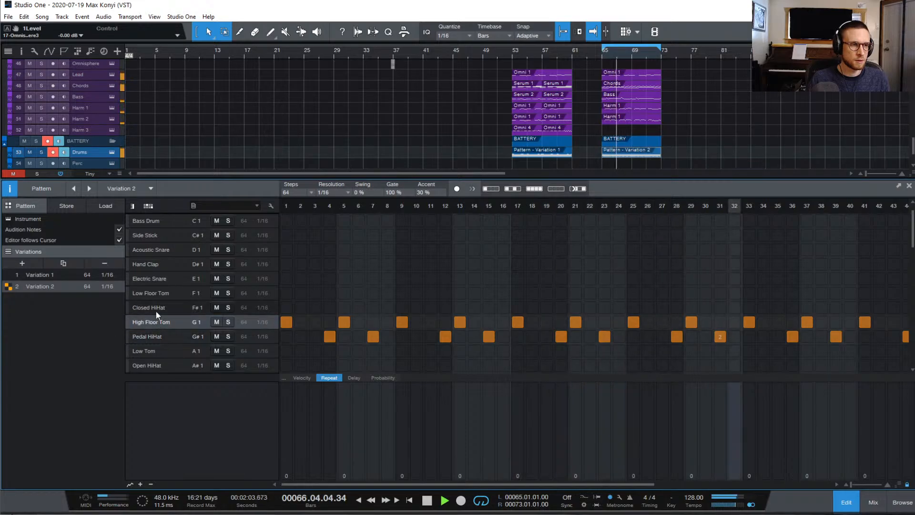
click(160, 363)
click(162, 352)
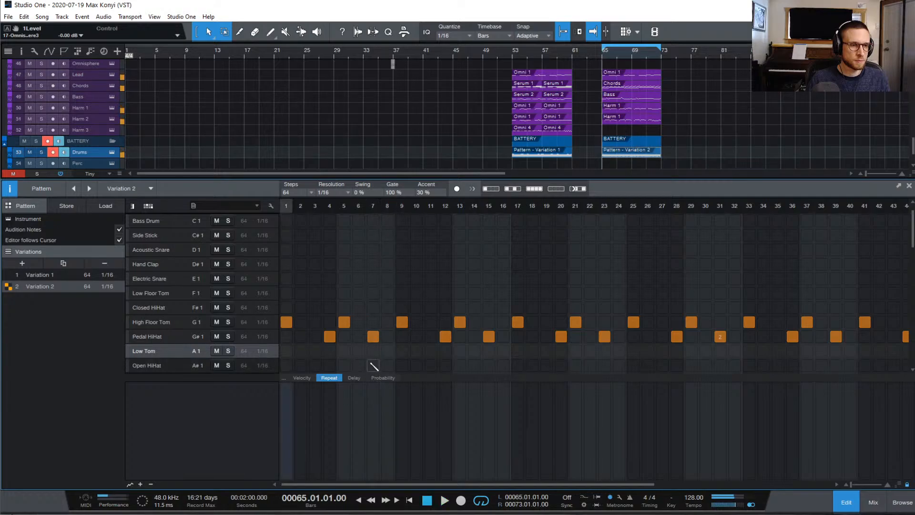
click(344, 351)
key(space)
key(space)
click(460, 352)
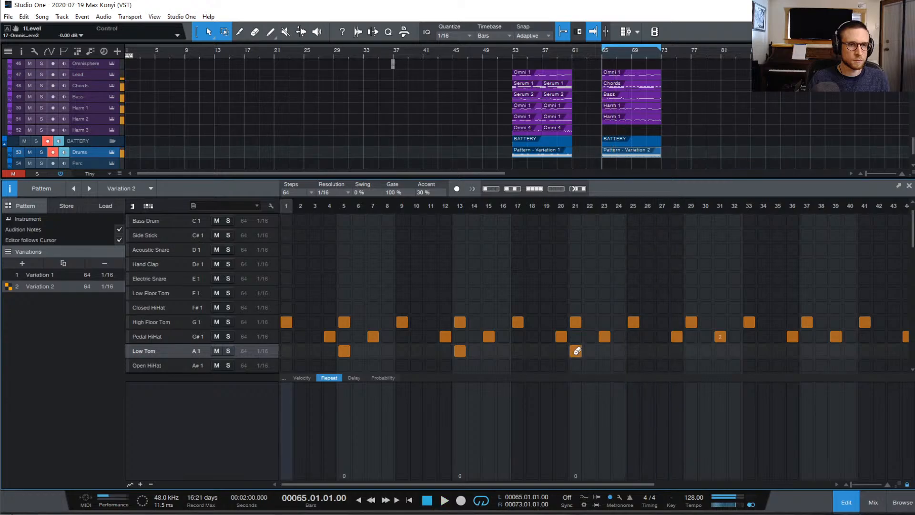
click(576, 351)
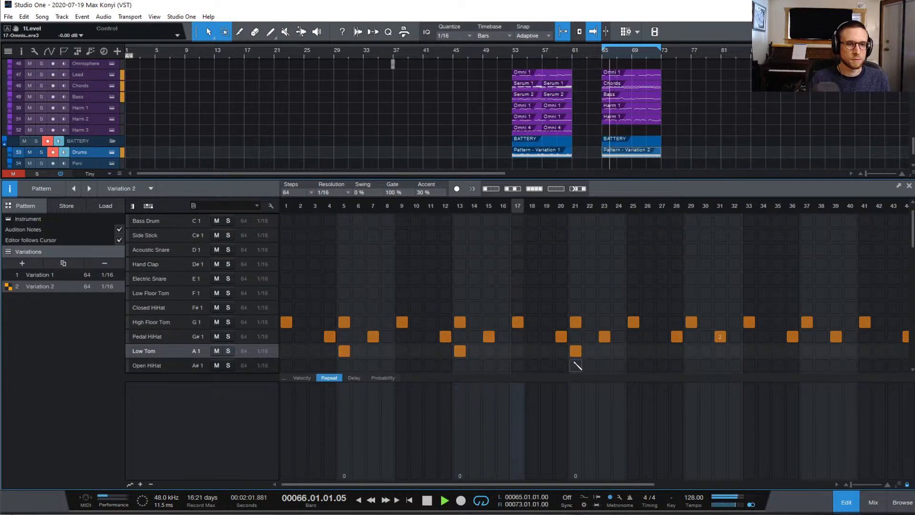
key(space)
click(576, 351)
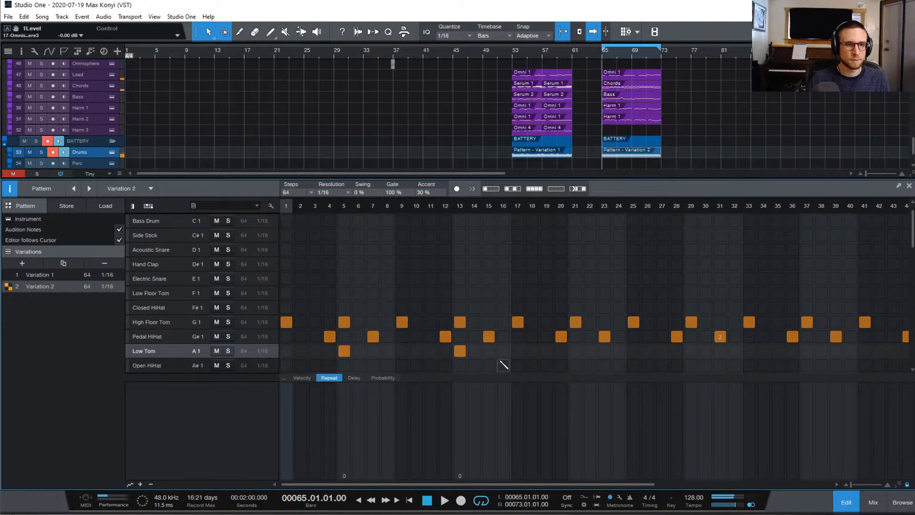
click(344, 351)
Add a Bass Drum hit on step 1 and audition the pattern
click(286, 221)
key(space)
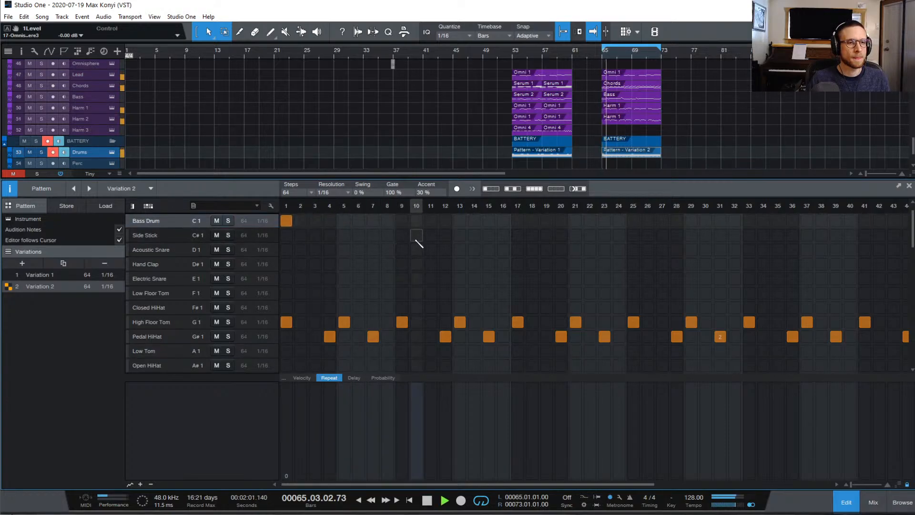
key(space)
Audition the Side Stick, Acoustic Snare, Hand Clap, Electric Snare and Low Floor Tom sounds, ending on Hand Clap
click(148, 235)
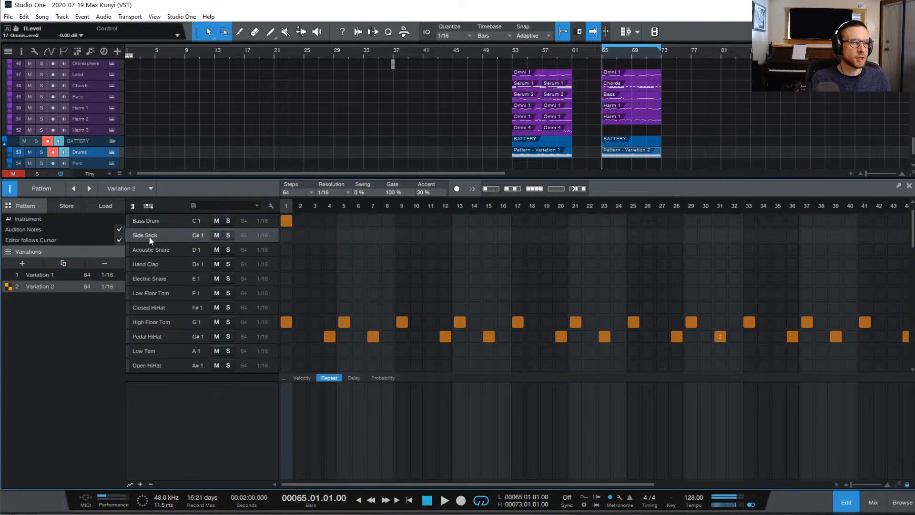
click(151, 249)
click(155, 264)
click(158, 280)
click(159, 289)
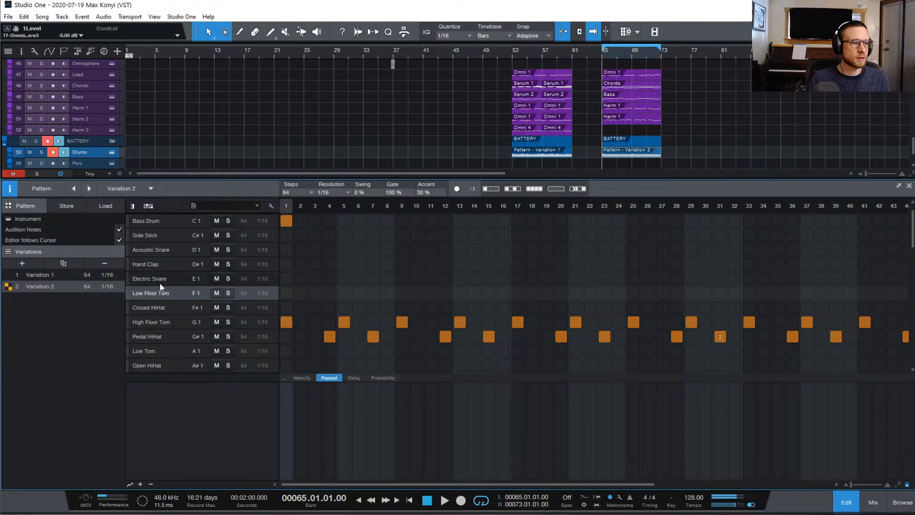
click(160, 279)
click(162, 265)
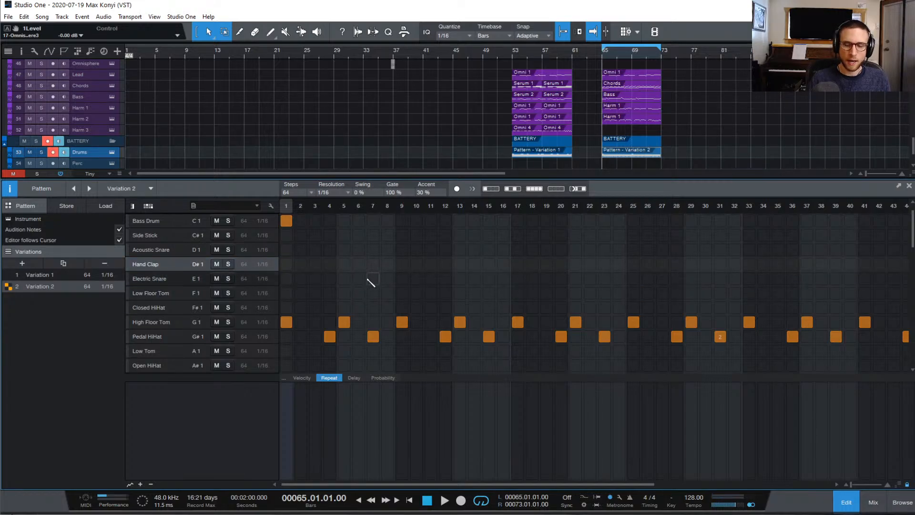
Try Hand Clap hits on steps 5, 13, 21, 29 and 37 and audition them
click(463, 267)
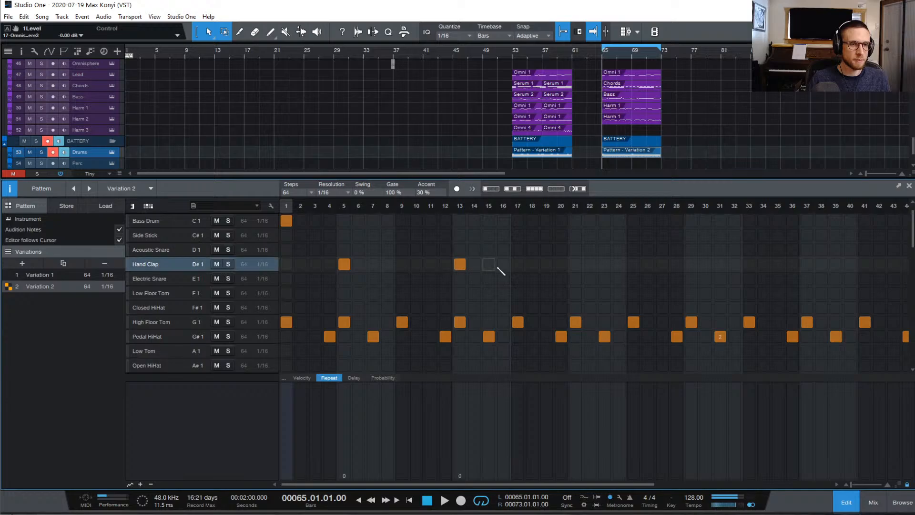
click(576, 267)
click(691, 265)
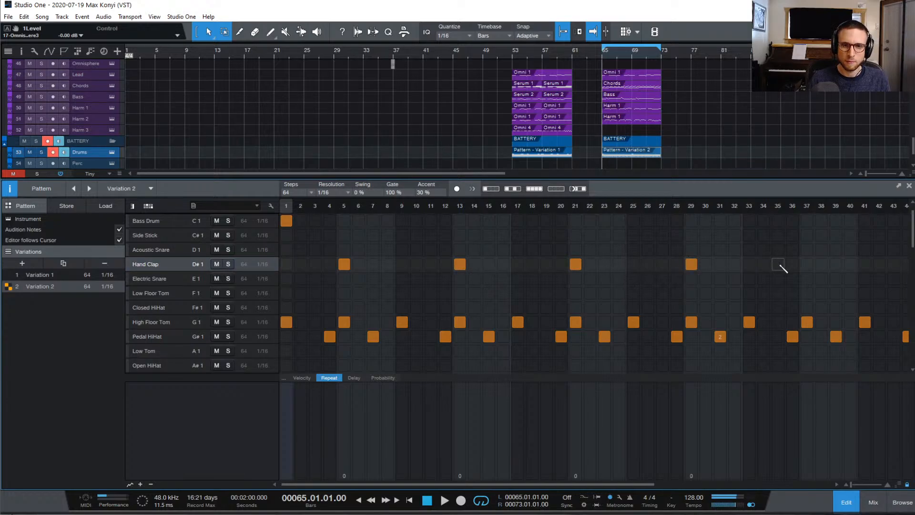
click(807, 265)
key(space)
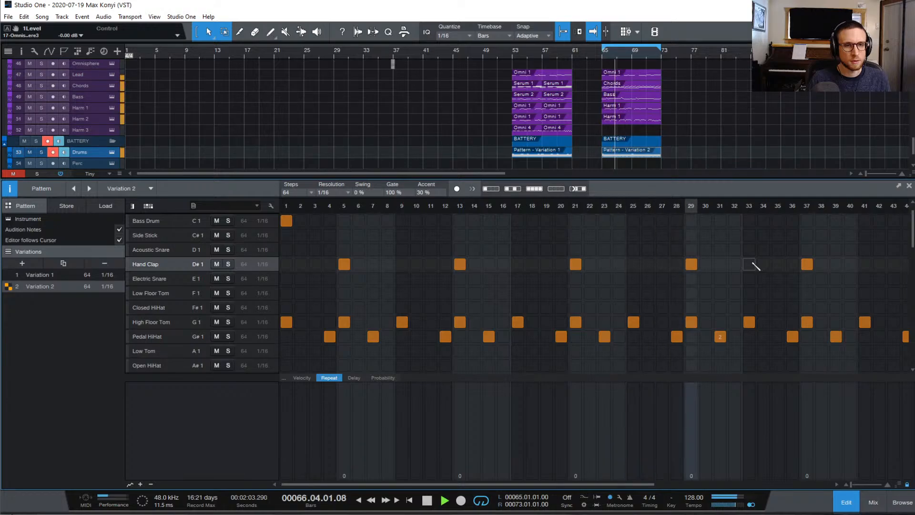
key(space)
Try Bass Drum hits on every fourth step from 5 to 29, and clear them together with the Hand Clap hits
click(344, 221)
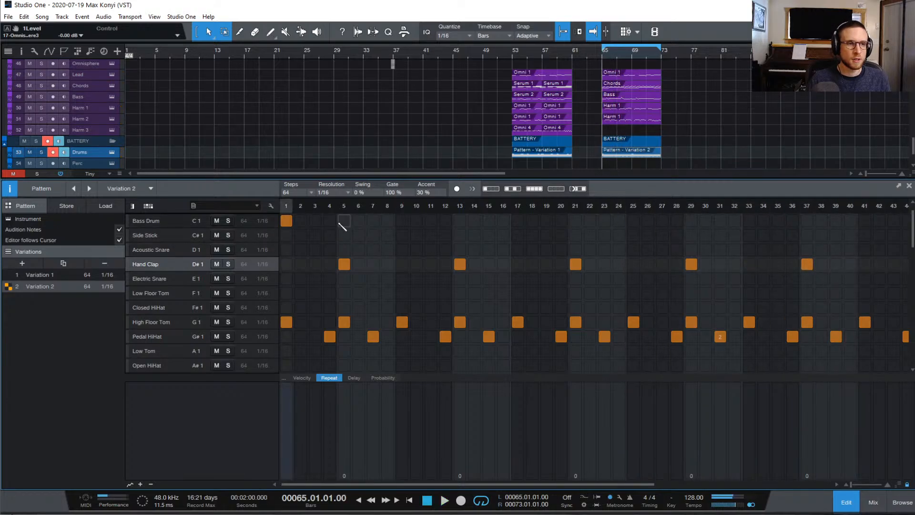
click(402, 221)
click(459, 221)
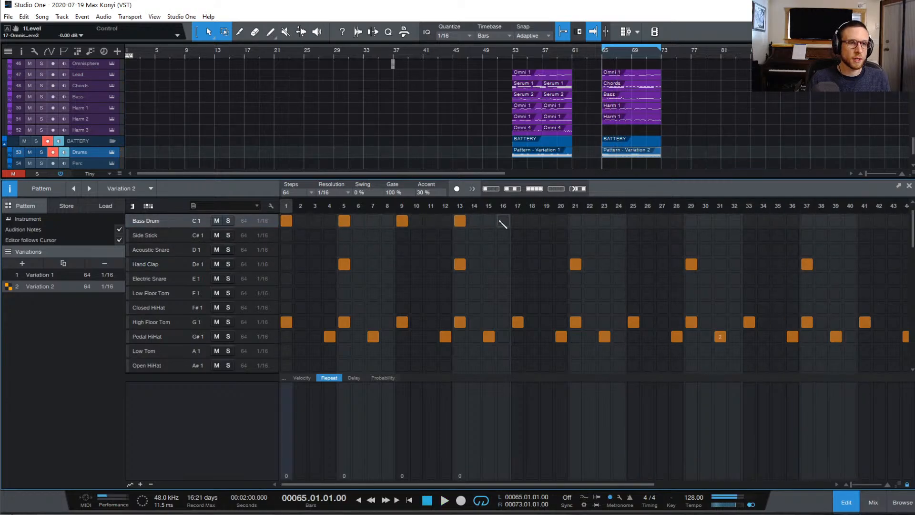
click(518, 220)
click(575, 221)
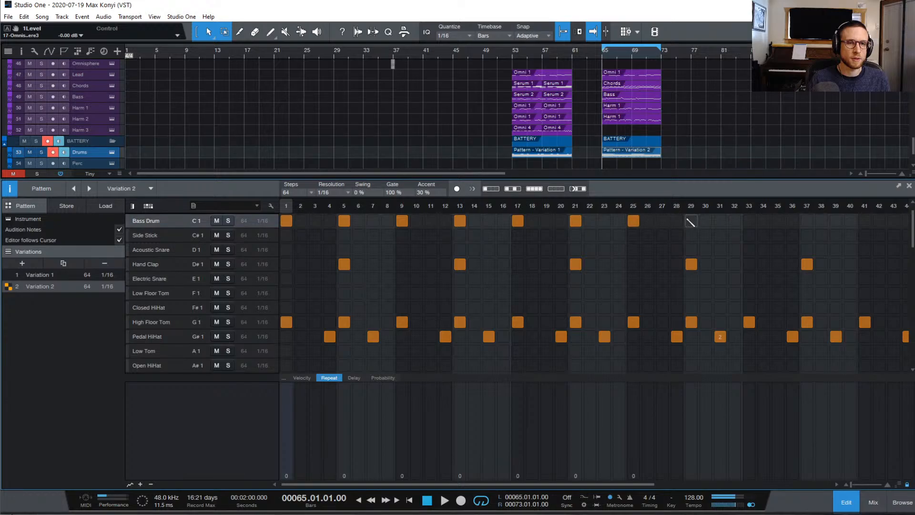
click(691, 221)
key(space)
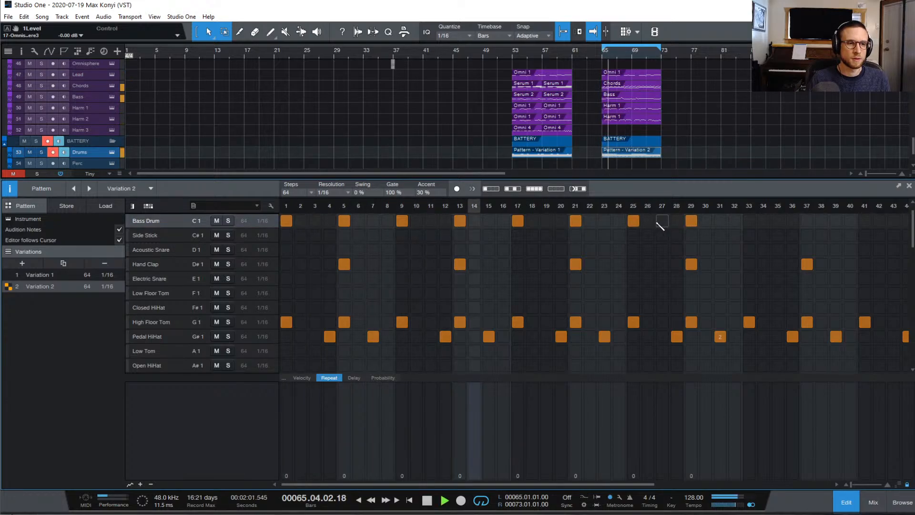
key(space)
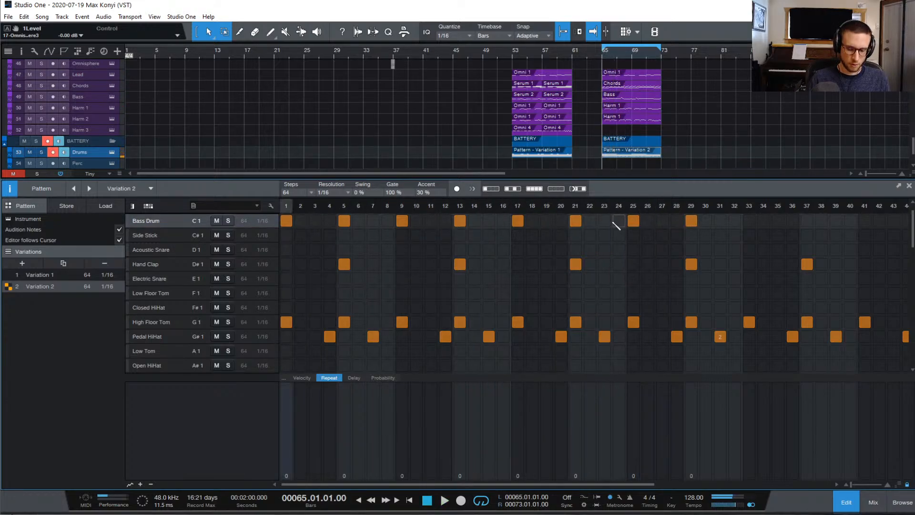
mouse_move(691, 221)
mouse_down()
mouse_move(352, 236)
mouse_move(490, 261)
mouse_up()
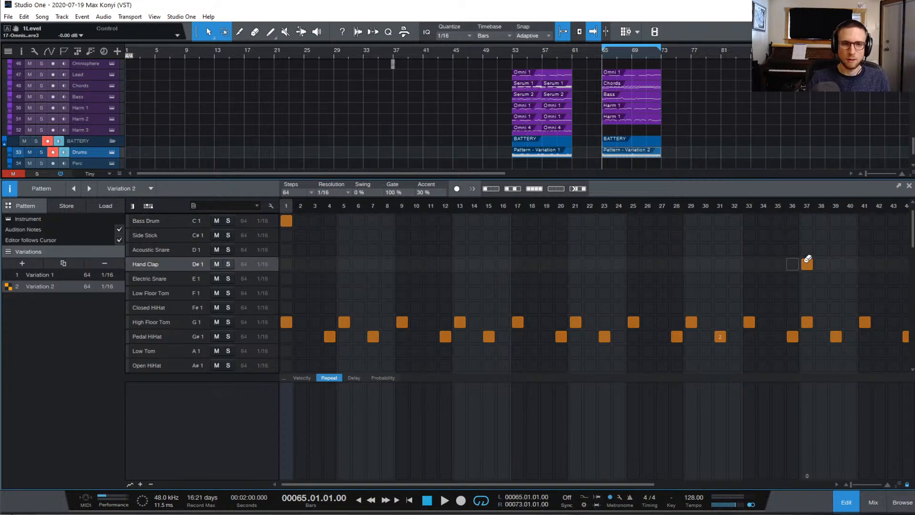
Add Hand Clap hits on steps 4, 13 and 25 and audition the pattern
click(330, 266)
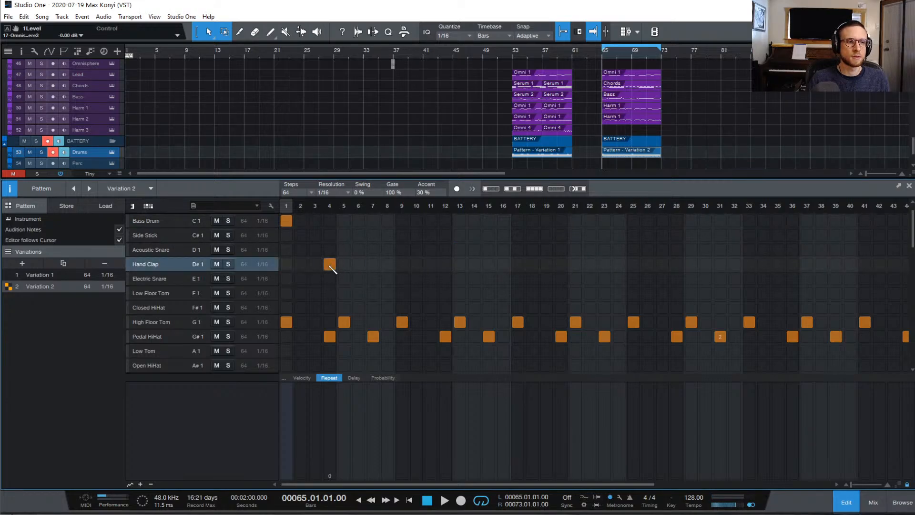
key(space)
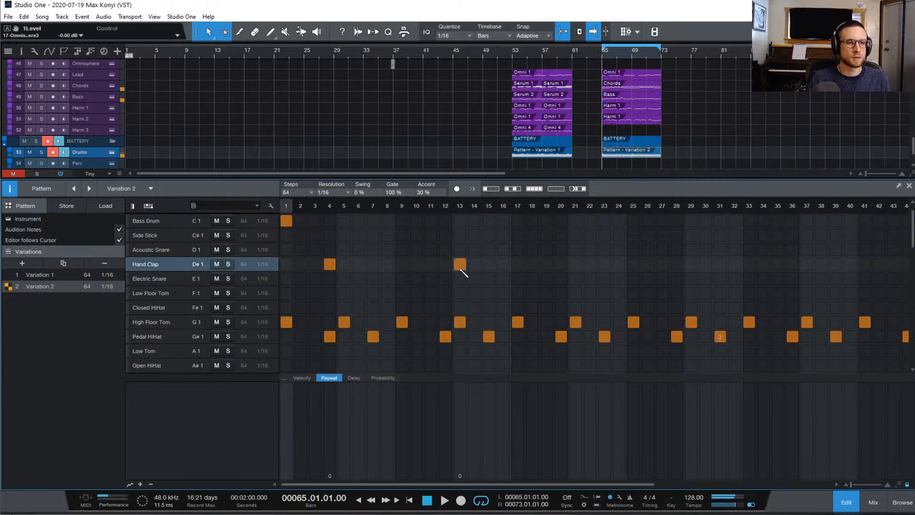
click(461, 264)
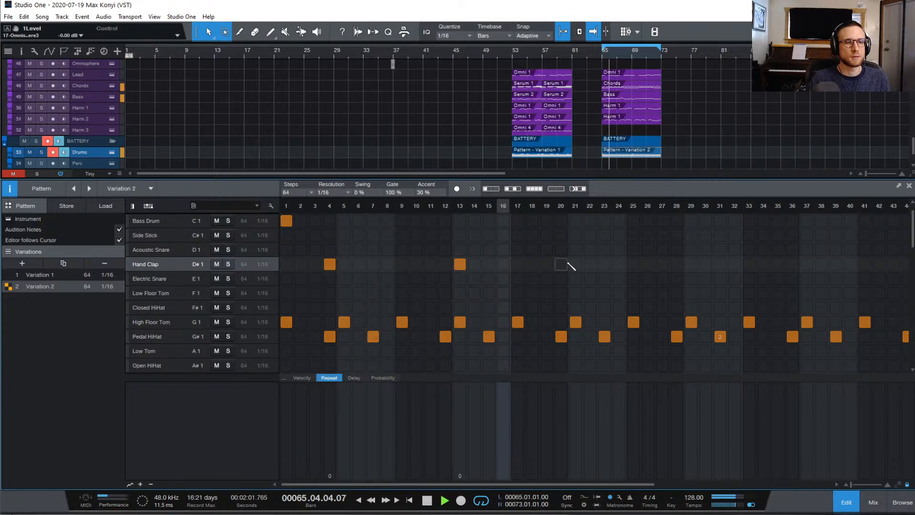
key(space)
click(622, 267)
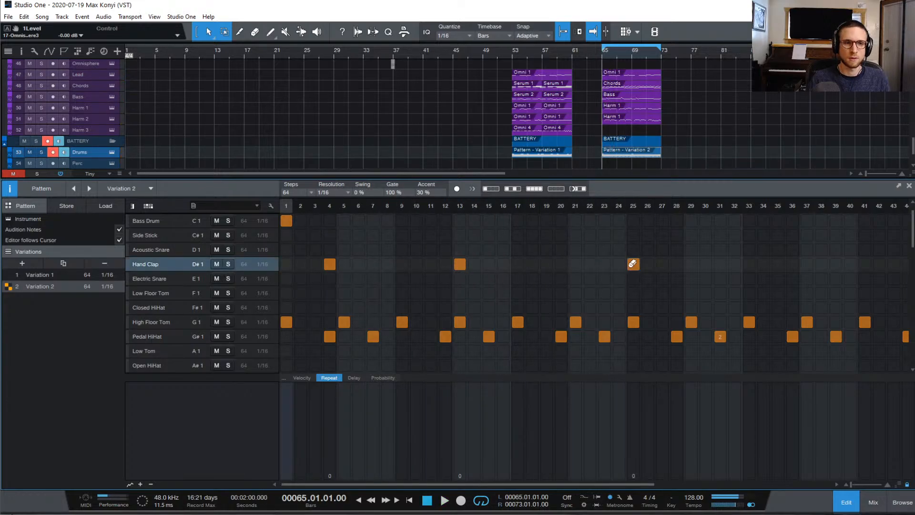
key(space)
key(space)
Add a Bass Drum hit on step 7 and play the pattern from its beginning
click(374, 221)
key(space)
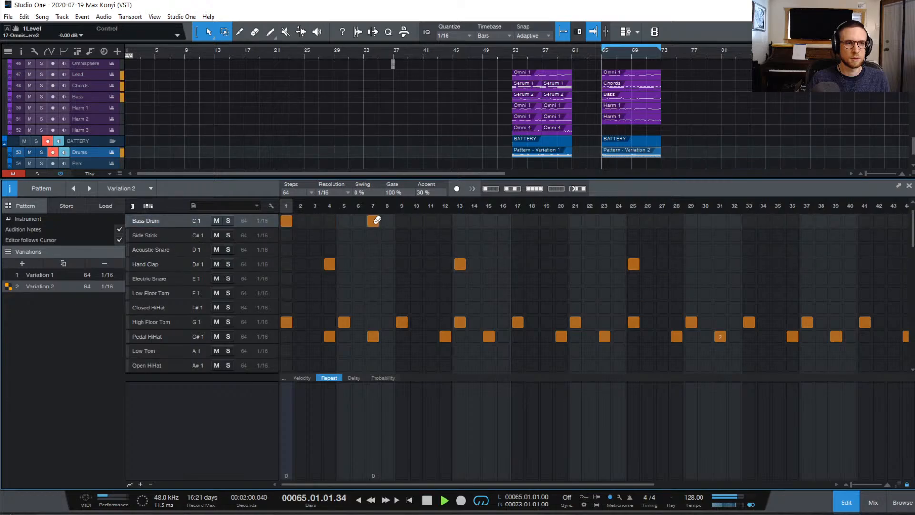
key(space)
key(space)
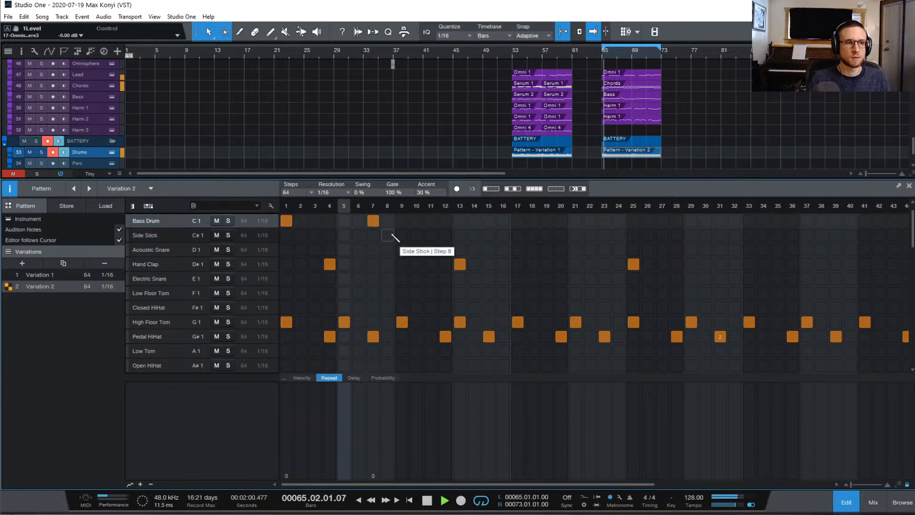
key(space)
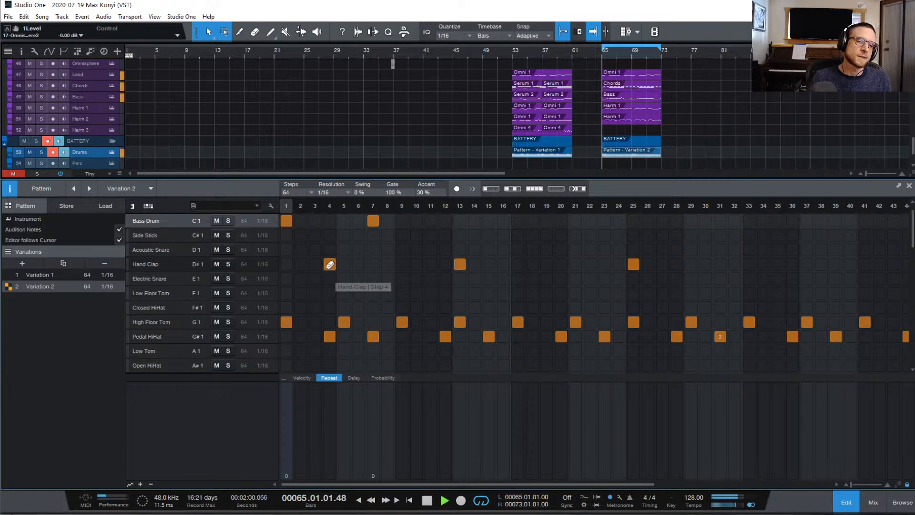
Replace the Hand Clap hits on steps 4 and 13 with one on step 9 and audition the change
click(330, 264)
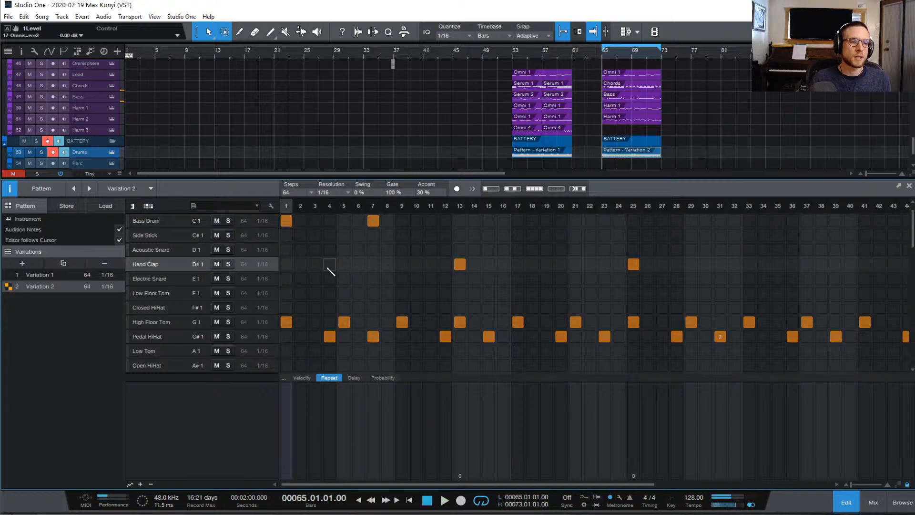
click(403, 264)
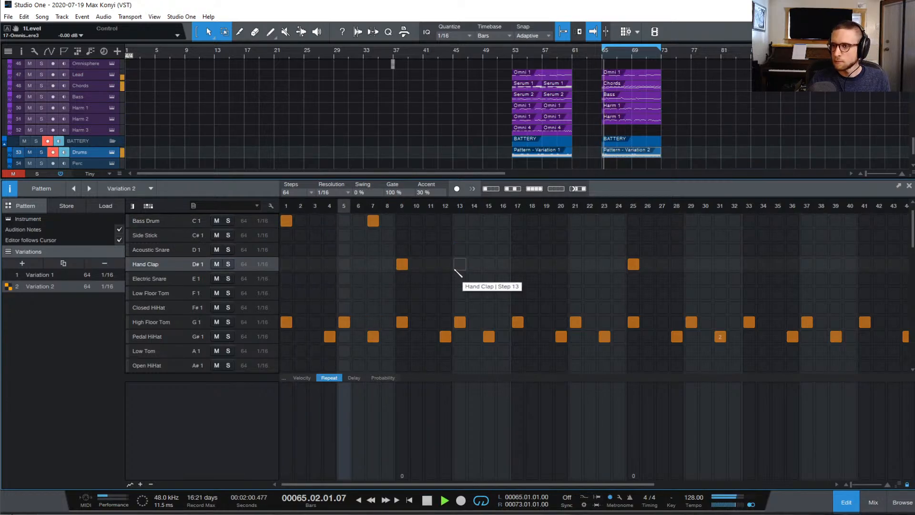
key(space)
key(space)
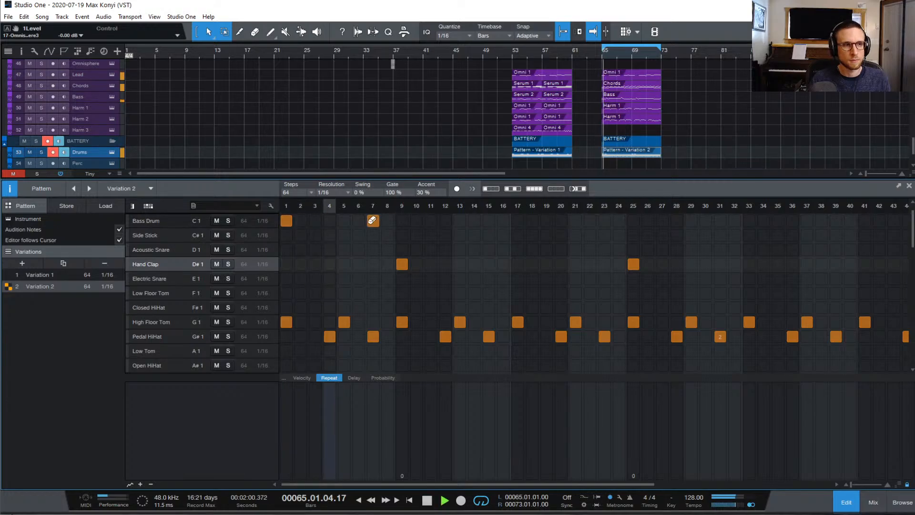
key(space)
Try extra Bass Drum hits on steps 5 and 6, audition them and remove both
drag(344, 221, 358, 221)
key(space)
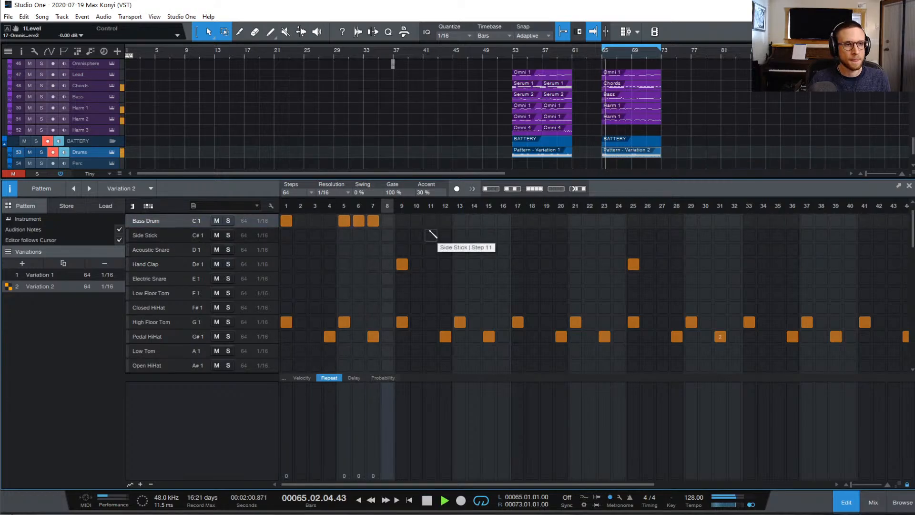
key(space)
key(space)
key(space)
click(351, 221)
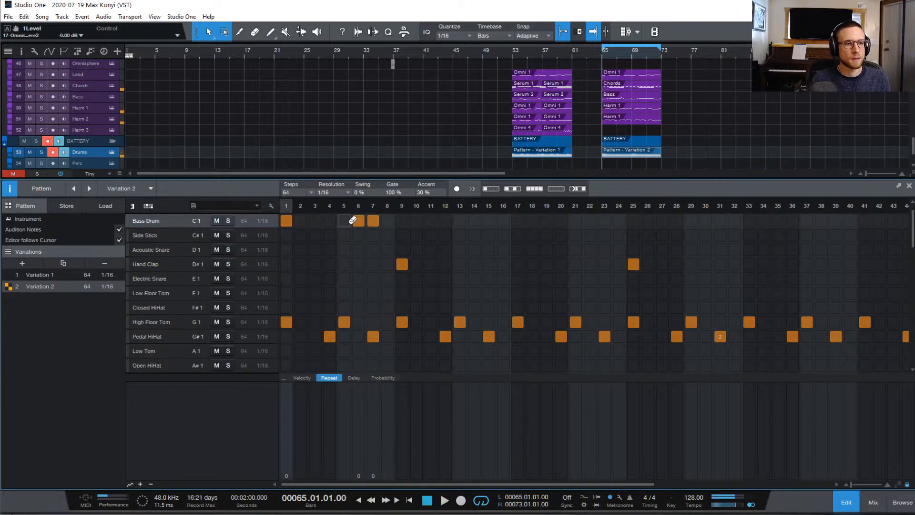
key(space)
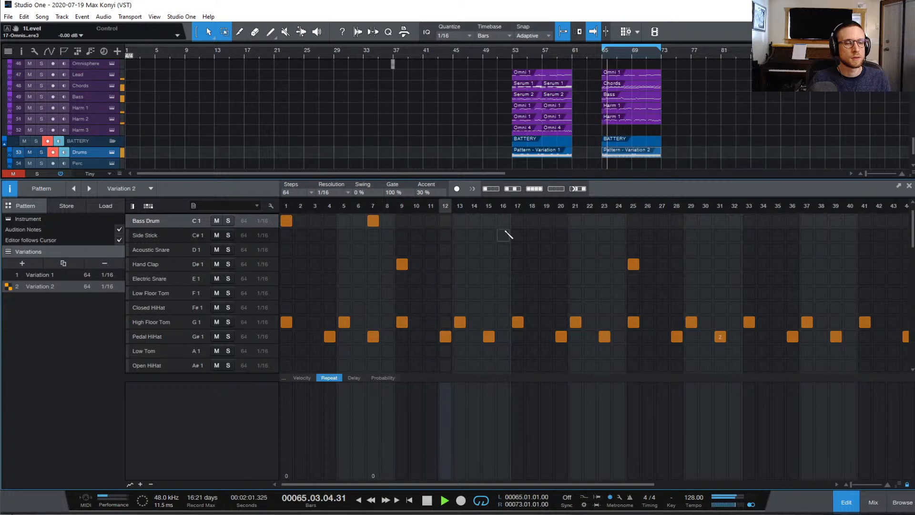
key(space)
Build a three-hit fill with Acoustic Snare on step 19, Side Stick on step 20 and Bass Drum on step 21, and audition it
click(532, 220)
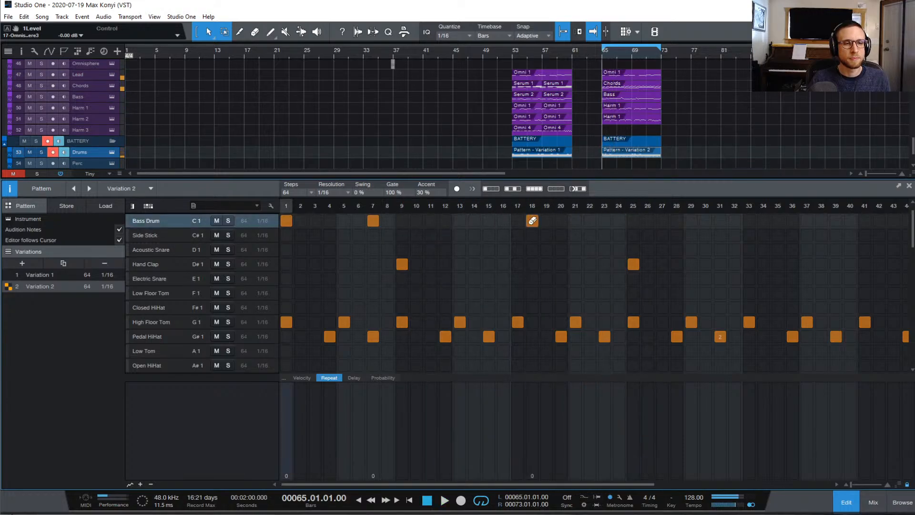
mouse_move(553, 221)
mouse_down()
mouse_move(574, 219)
mouse_move(542, 219)
mouse_up()
click(547, 235)
click(547, 249)
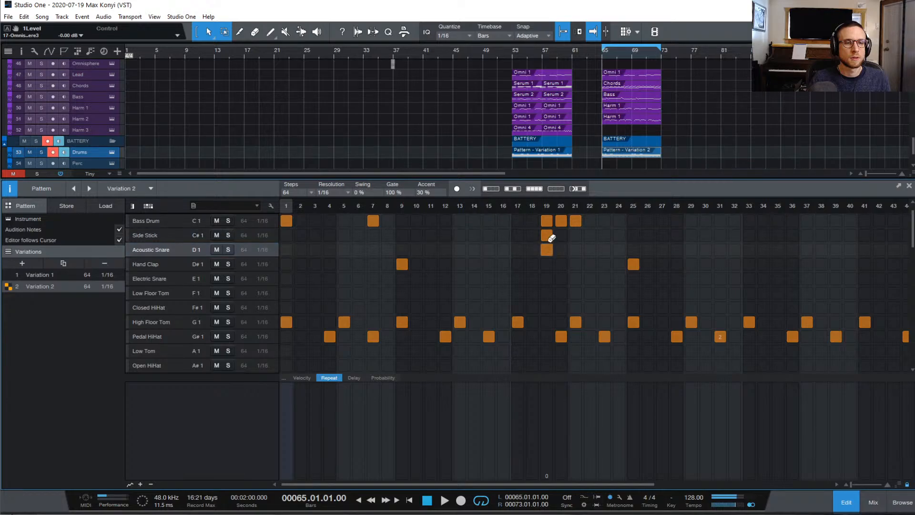
click(547, 221)
click(562, 220)
click(547, 235)
click(561, 235)
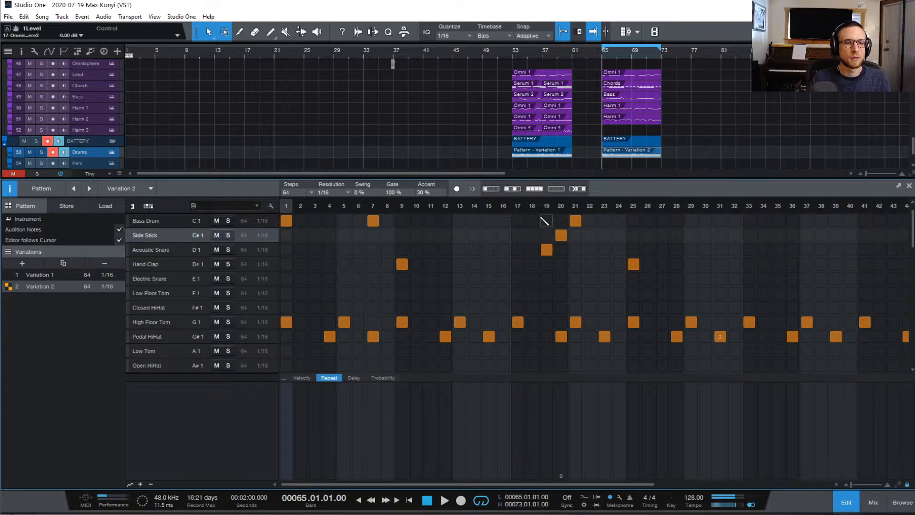
key(space)
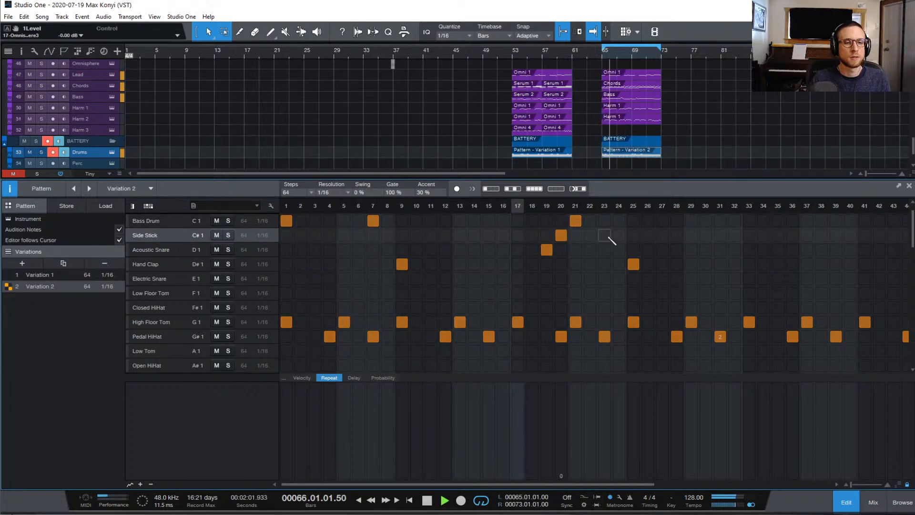
Add Bass Drum hits on steps 23 and 31 and audition the groove
click(605, 221)
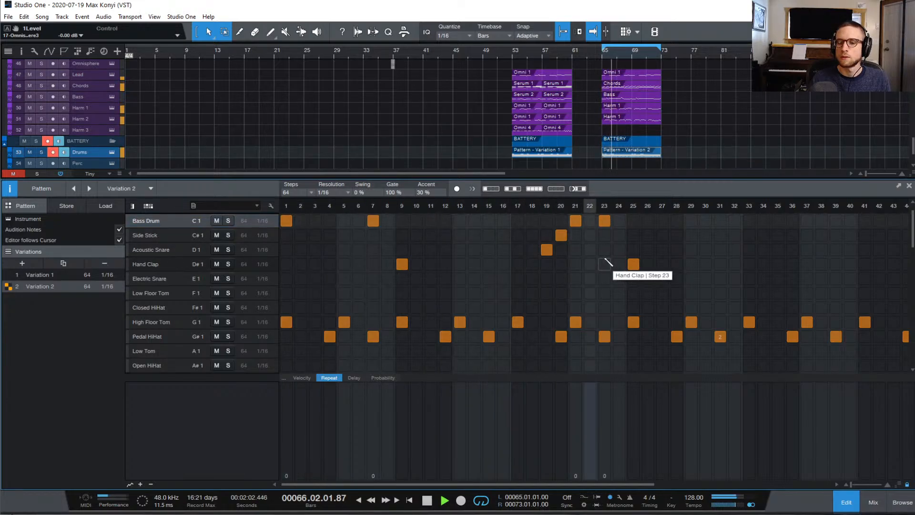
key(space)
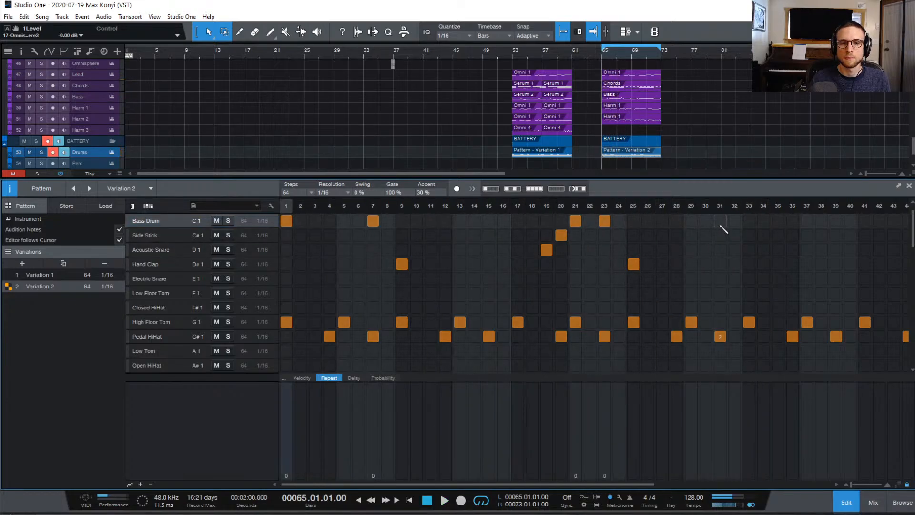
click(720, 223)
key(space)
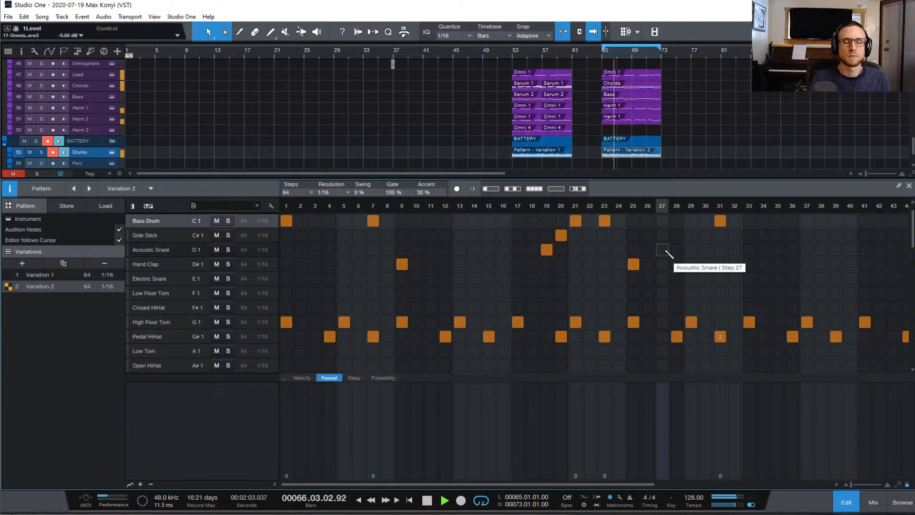
key(space)
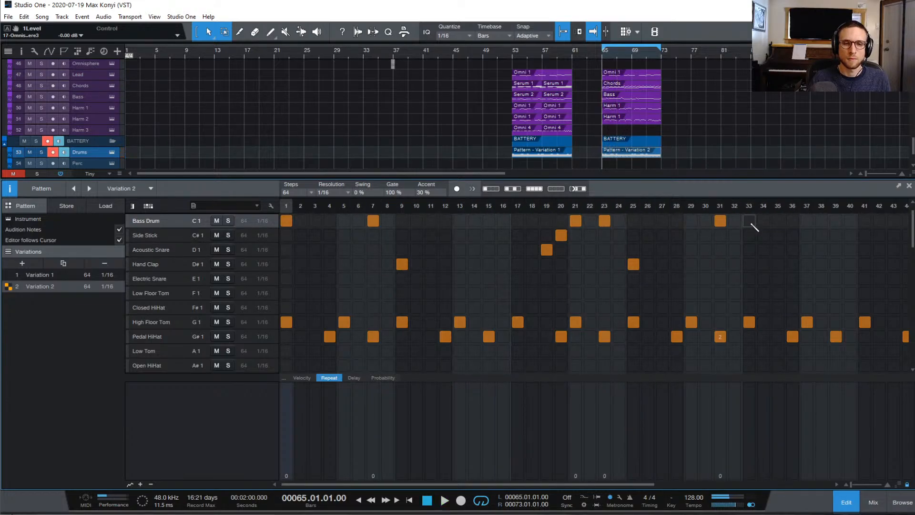
Add Bass Drum hits on steps 33, 36 and 40 and Hand Clap hits on steps 41 and 57
click(778, 222)
key(space)
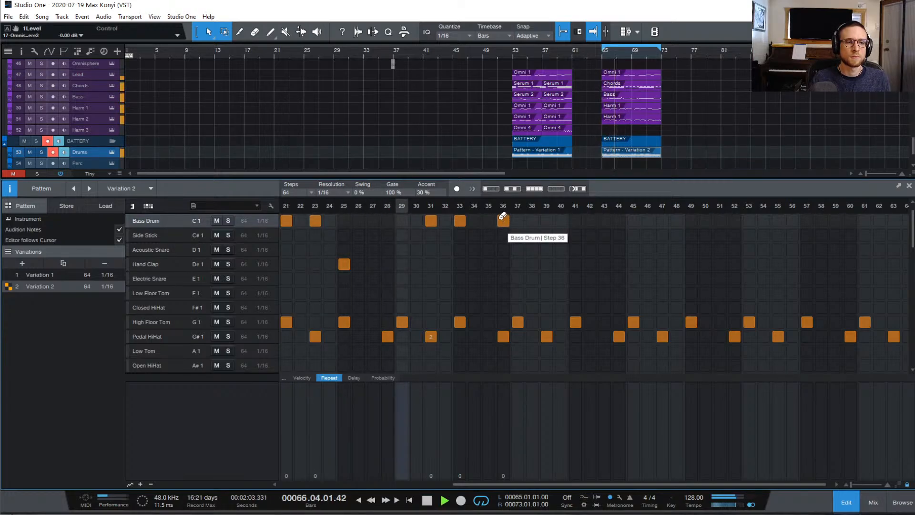
key(space)
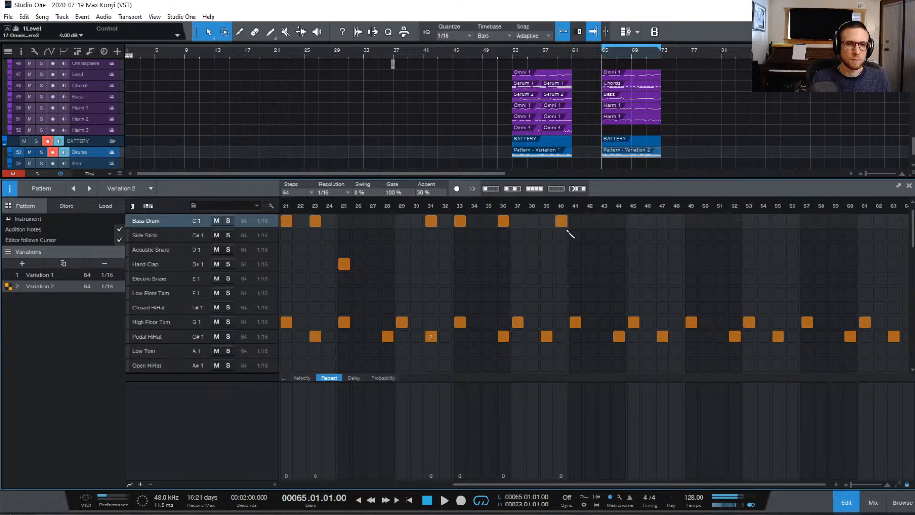
click(576, 264)
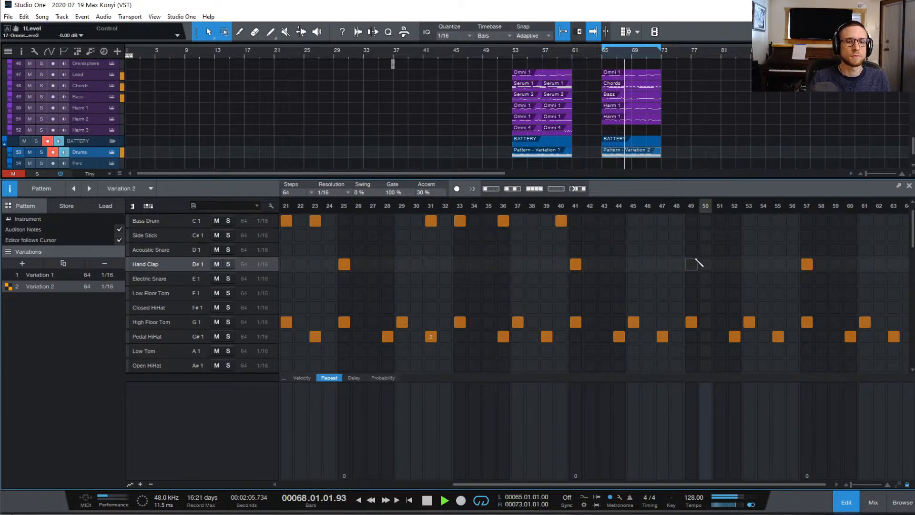
Add a Side Stick hit on step 51 and Bass Drum hits on steps 52, 55 and 63 while auditioning the pattern
click(720, 222)
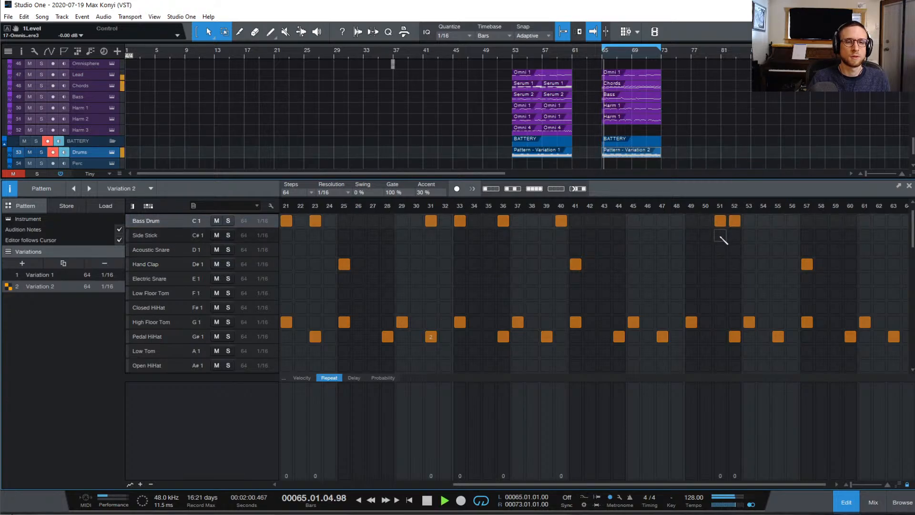
click(720, 236)
click(720, 221)
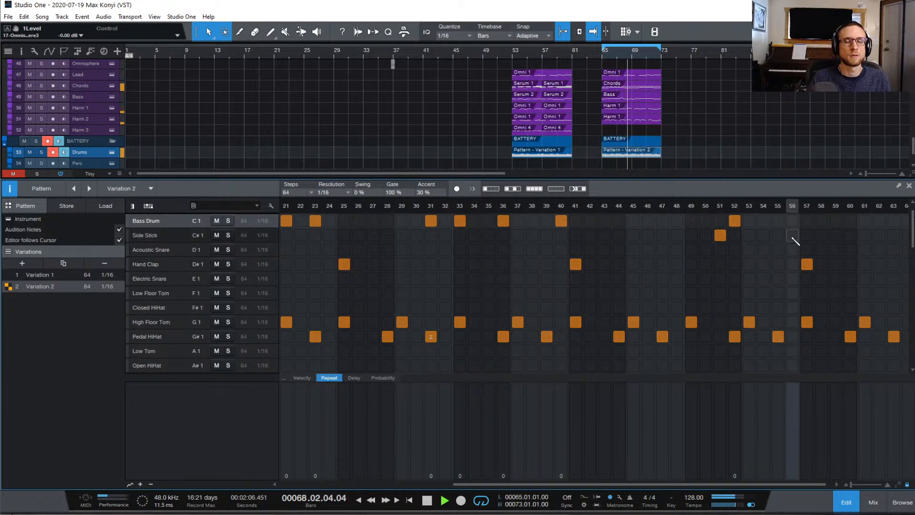
key(space)
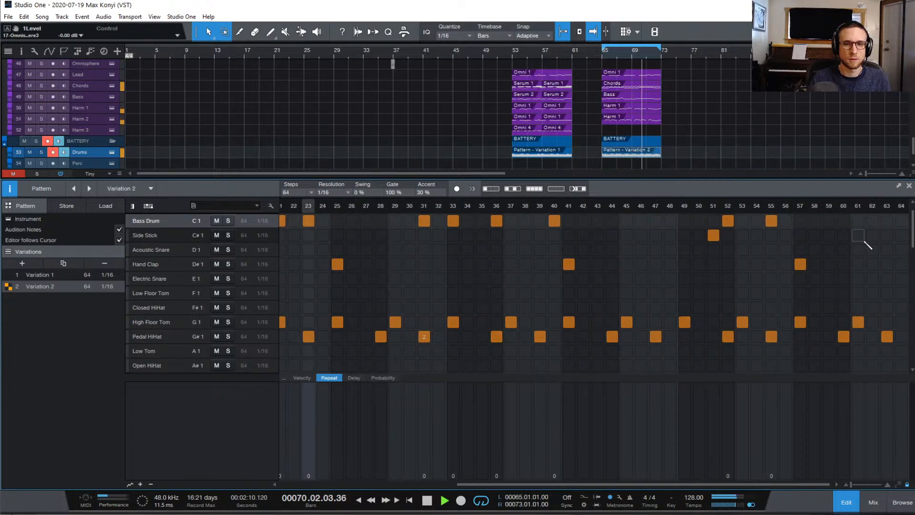
click(887, 221)
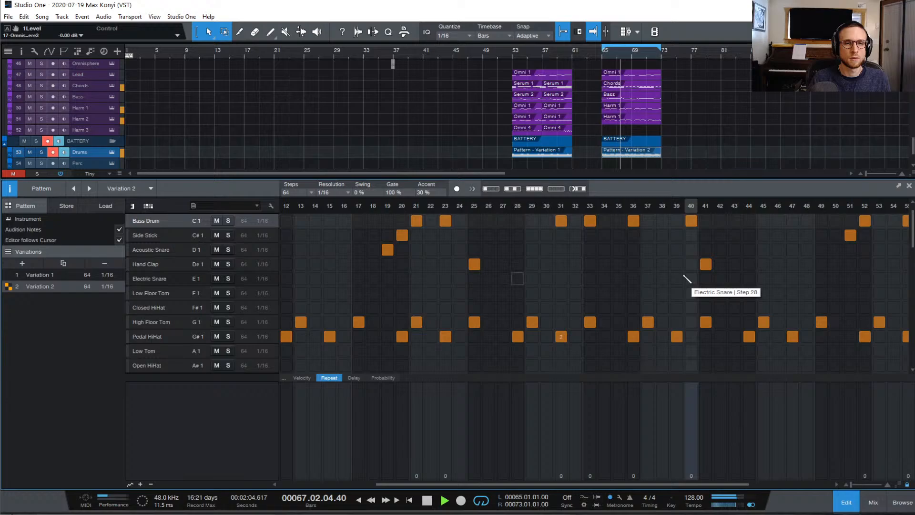
Try the pattern without the Bass Drum hit on step 40
click(690, 221)
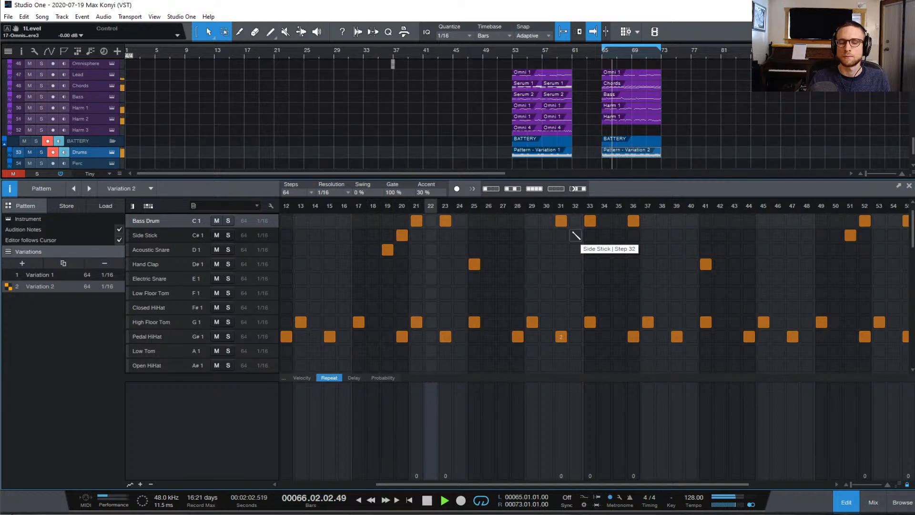
key(space)
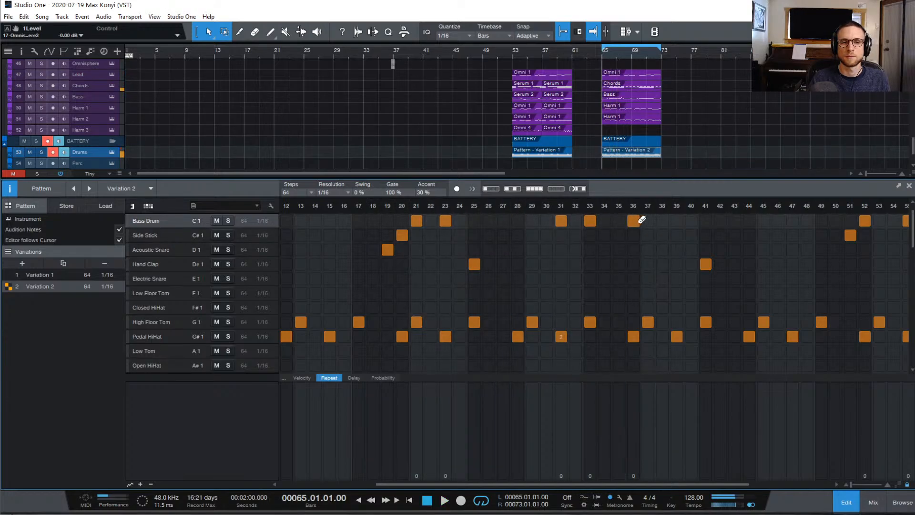
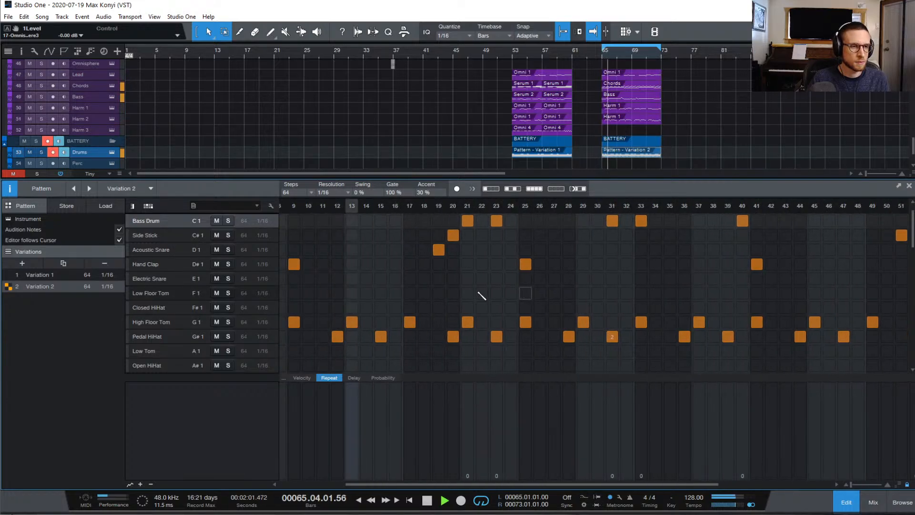
Audition the Open HiHat and Low Tom sounds and add Low Tom hits on steps 5, 13, 21, 29, 37, 45, 53 and 61
click(156, 359)
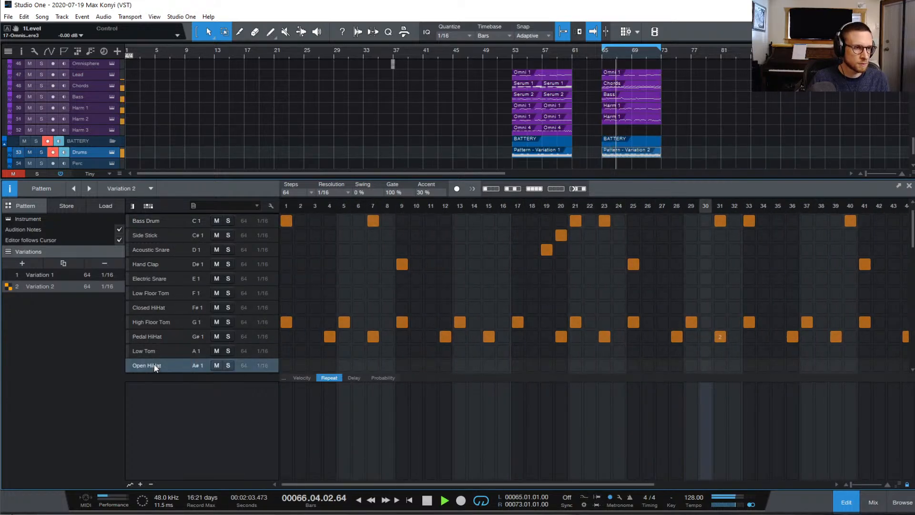
click(157, 355)
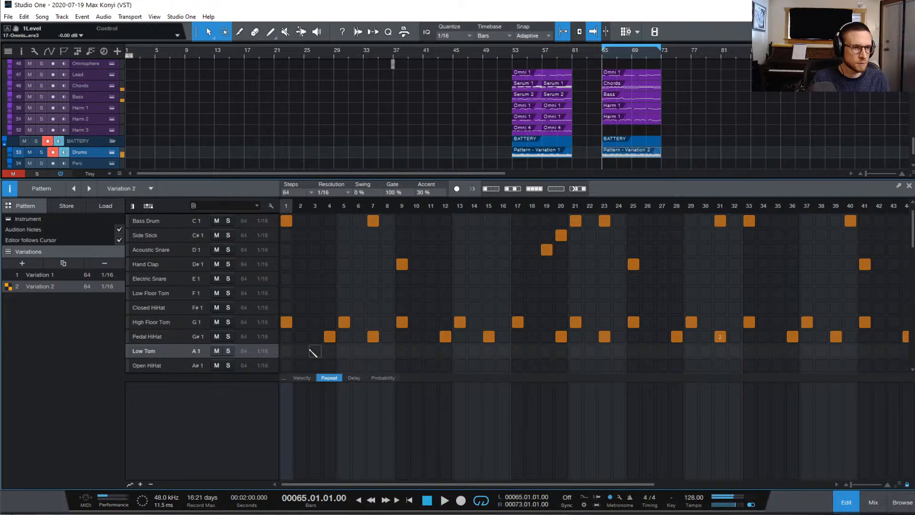
key(space)
click(344, 351)
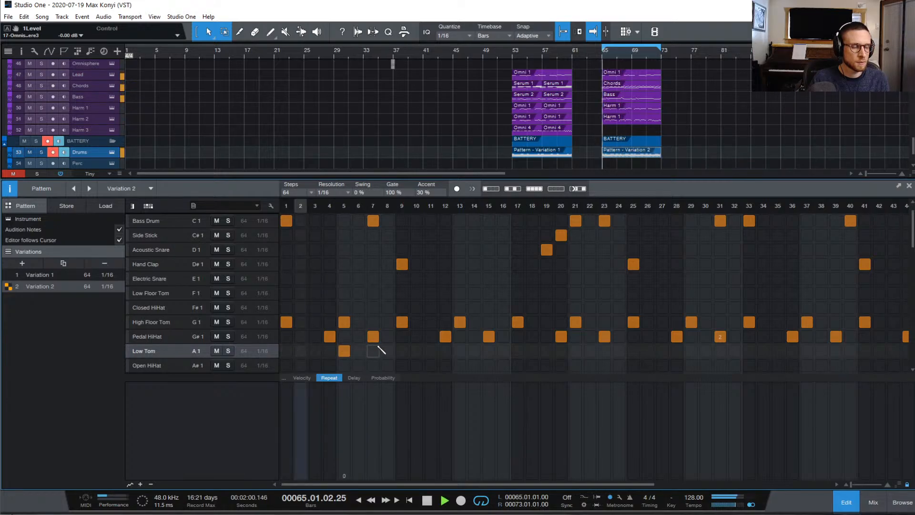
click(460, 351)
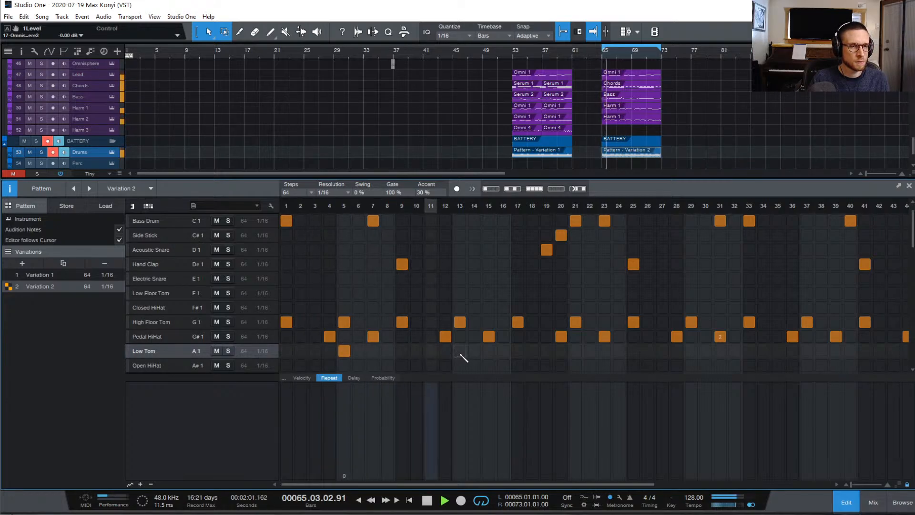
click(576, 350)
click(691, 351)
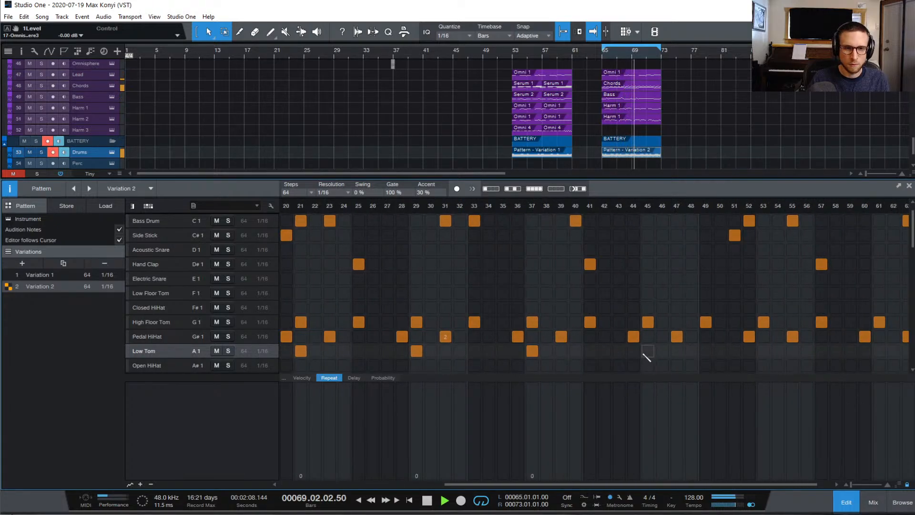
click(764, 351)
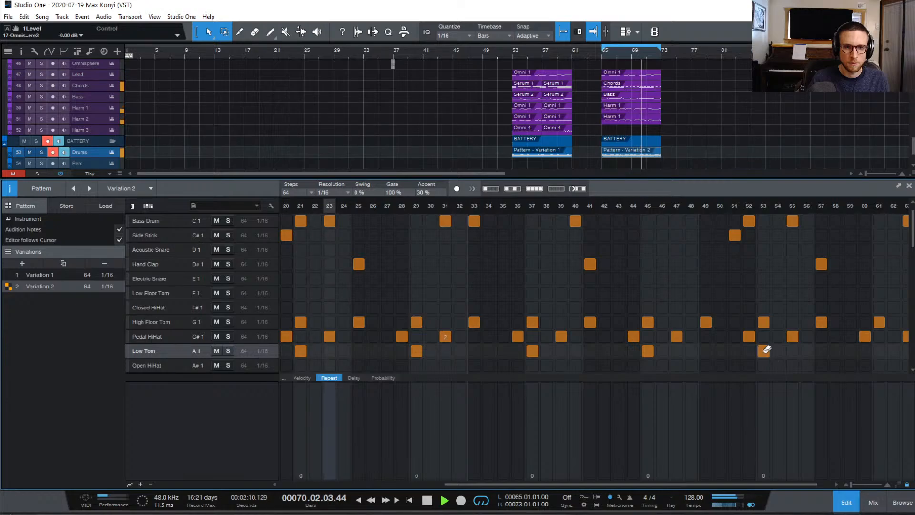
click(879, 351)
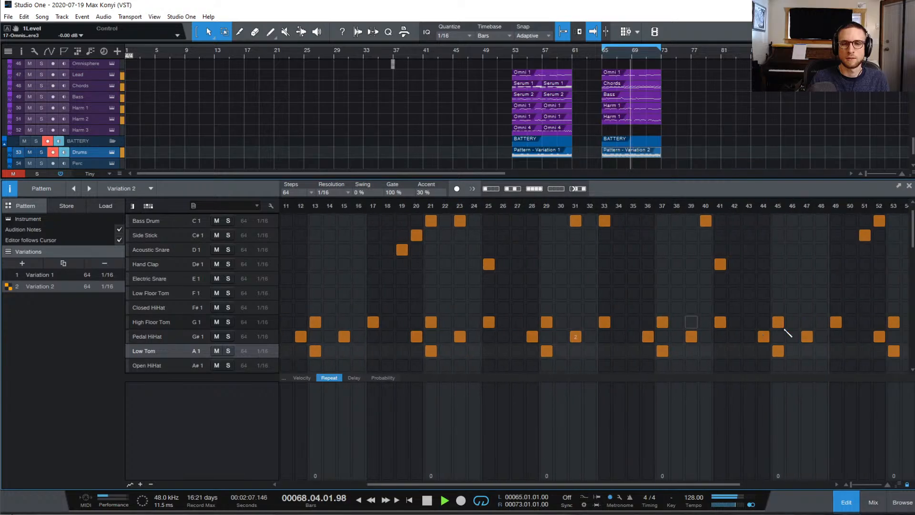
Show the mixer, open the Battery 4 instrument of the 1/2 Main channel and stop playback
click(844, 502)
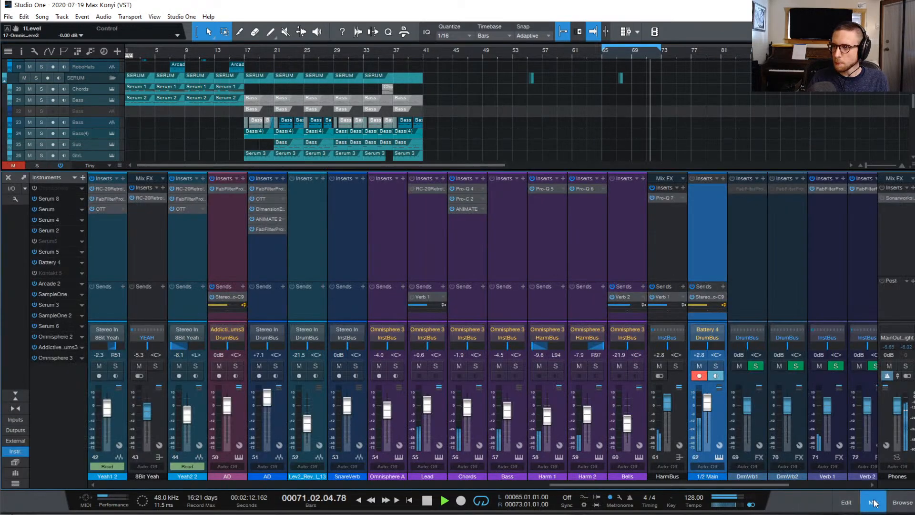
click(873, 502)
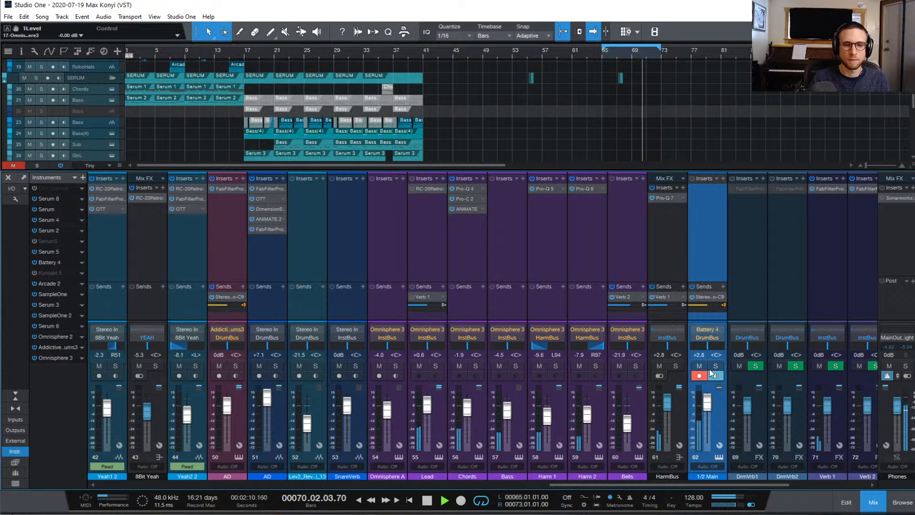
click(718, 459)
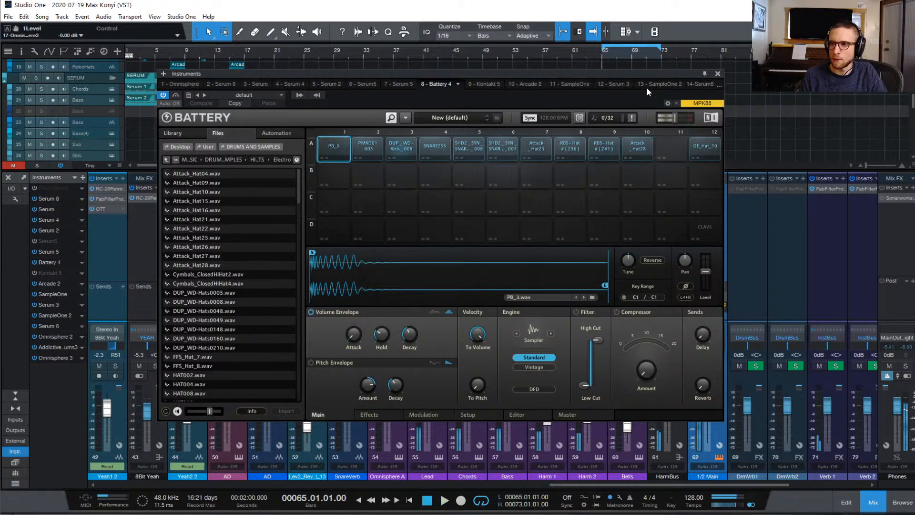
key(space)
Copy the Attack_Hat28 cell from A10 and paste it into the empty cell D1
click(642, 149)
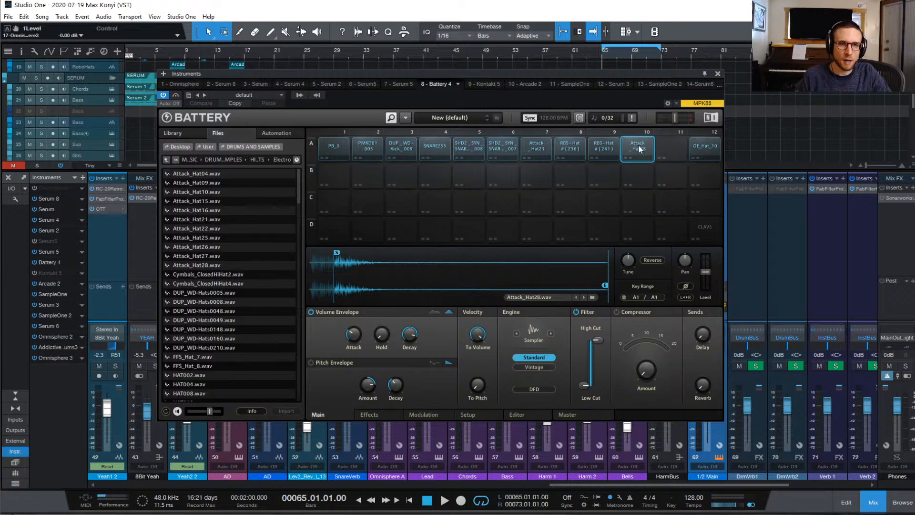
right_click(639, 149)
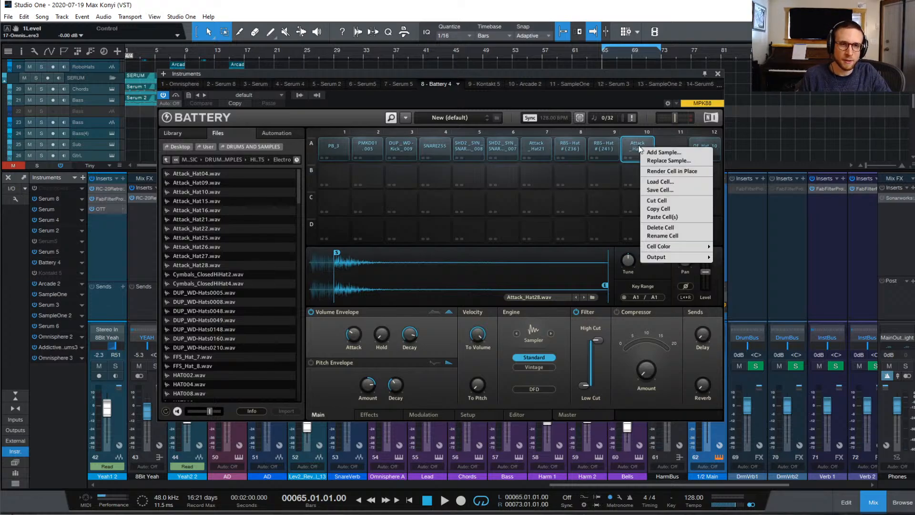
click(682, 209)
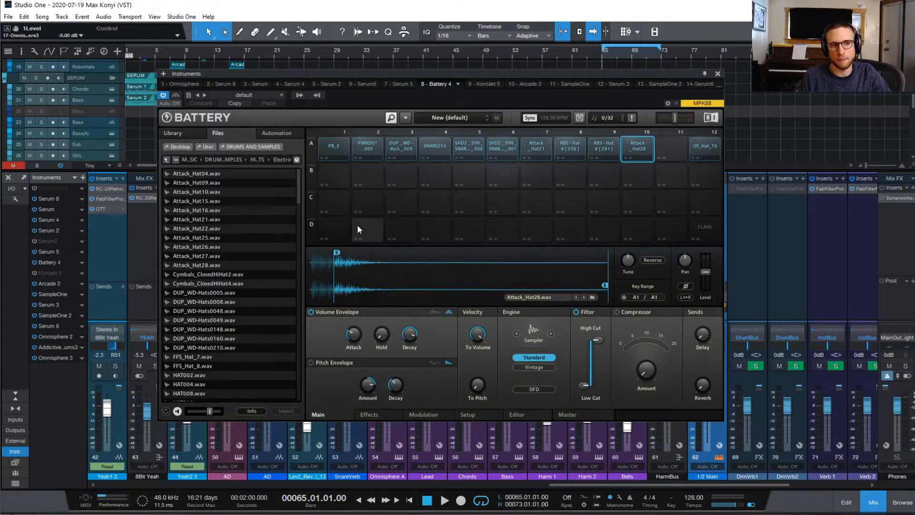
click(326, 228)
right_click(329, 228)
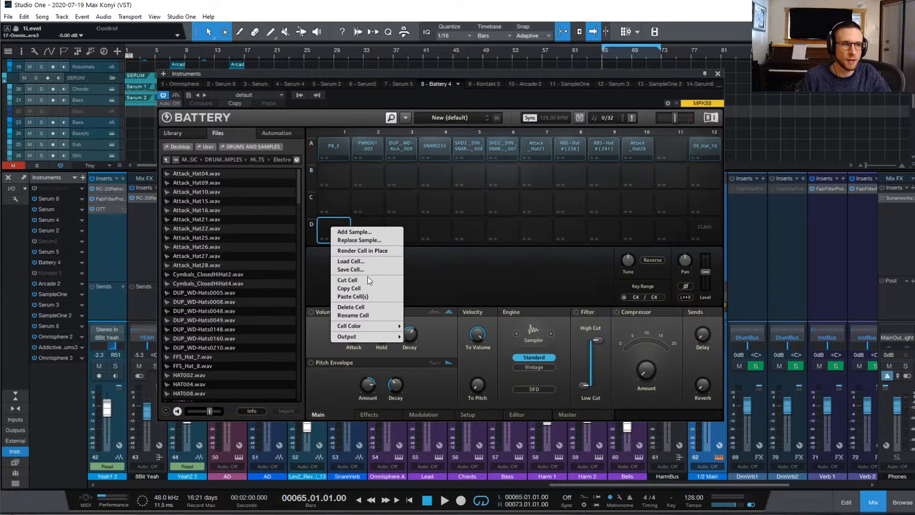
click(352, 297)
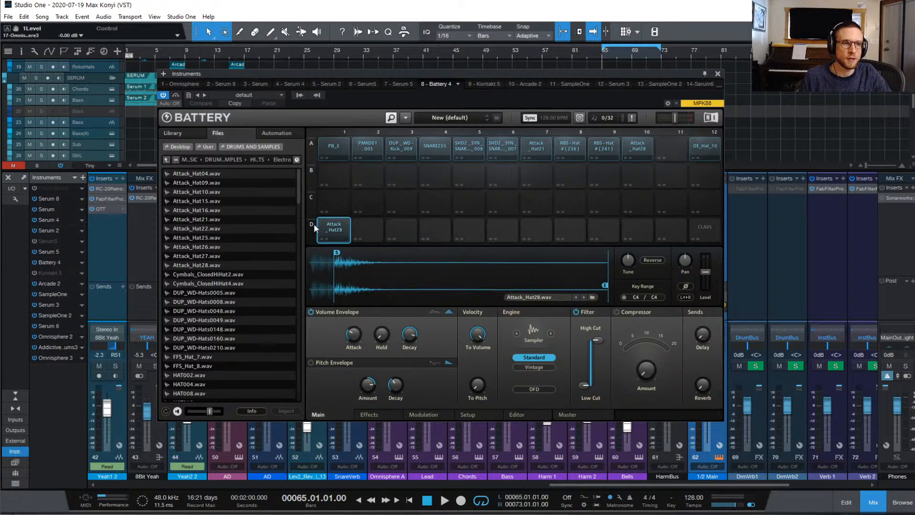
Adjust the pan of the original Attack_Hat28 cell in A10 and select its copy in D1
click(629, 157)
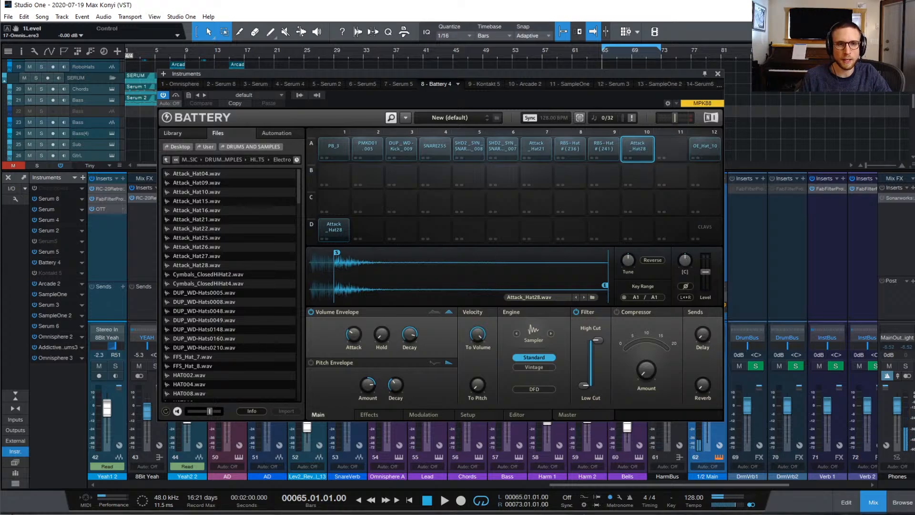
click(335, 231)
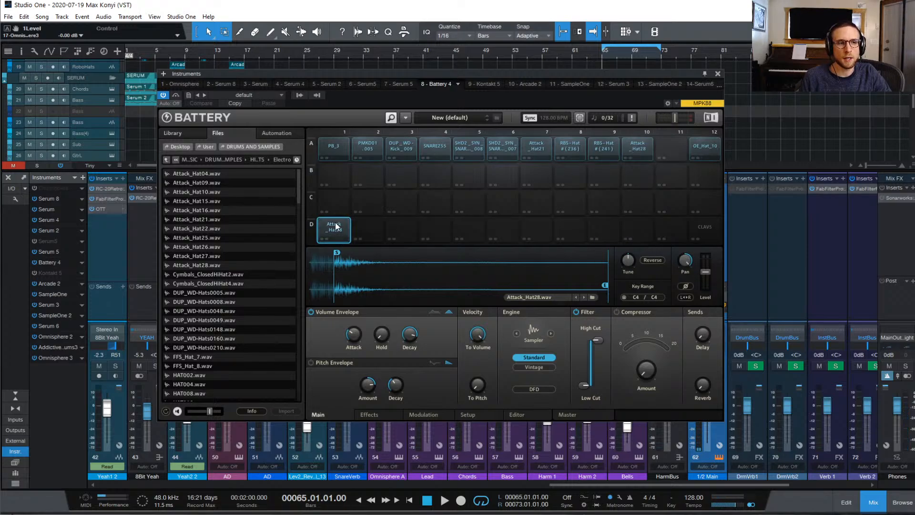
Set the key range of the Attack_Hat28 copy in cell D1 to A1 and move its sample start back to the hit's onset
click(641, 148)
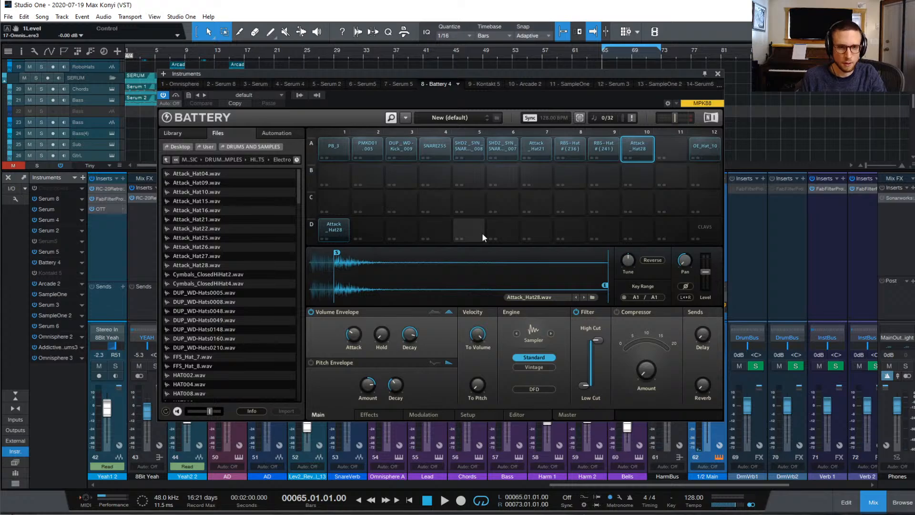
click(329, 223)
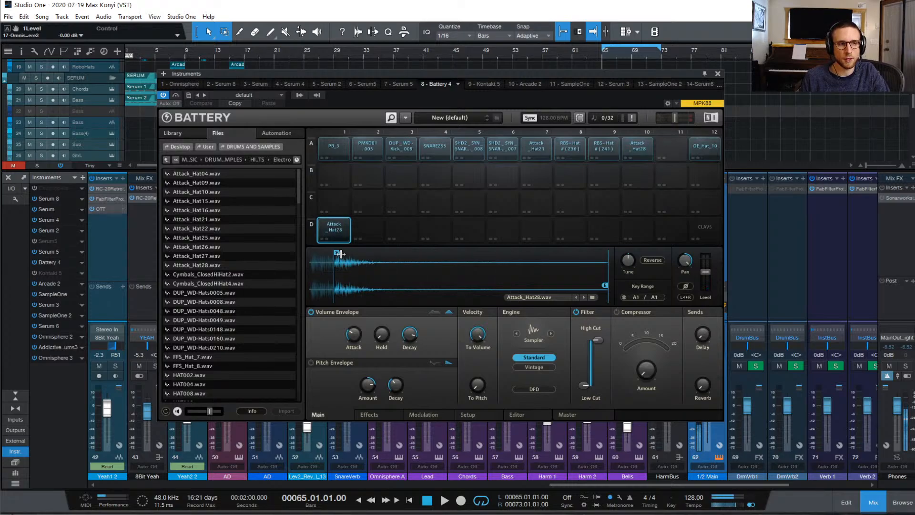
drag(336, 253, 325, 258)
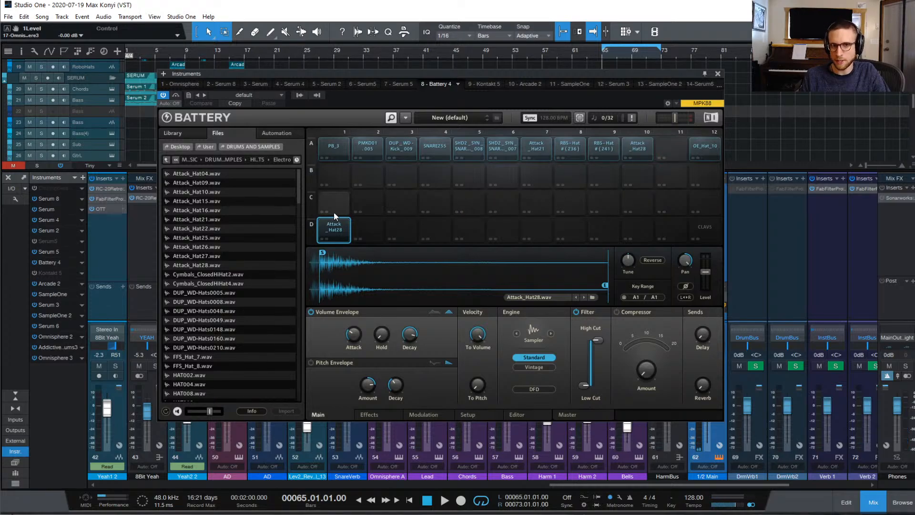
Compare the two Attack_Hat28 cells, A10 and D1, including their sample start and D1's effects settings
click(644, 148)
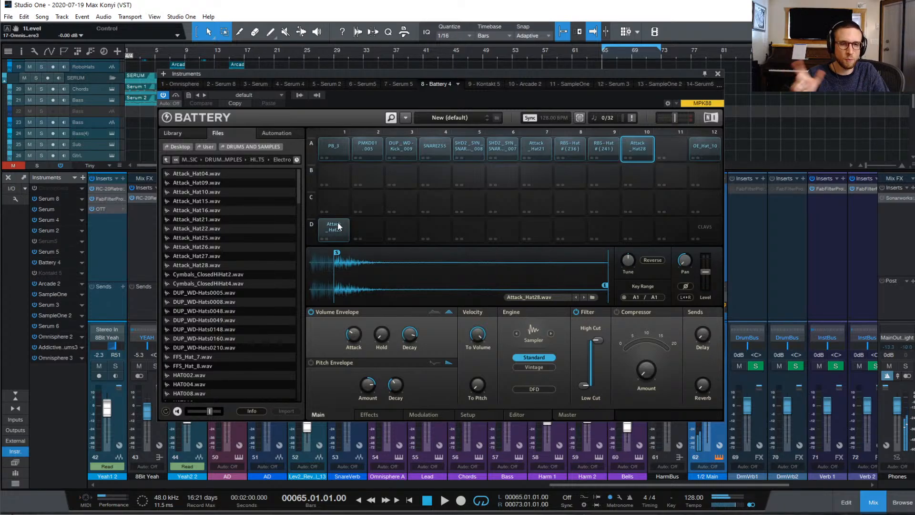
drag(627, 266, 628, 266)
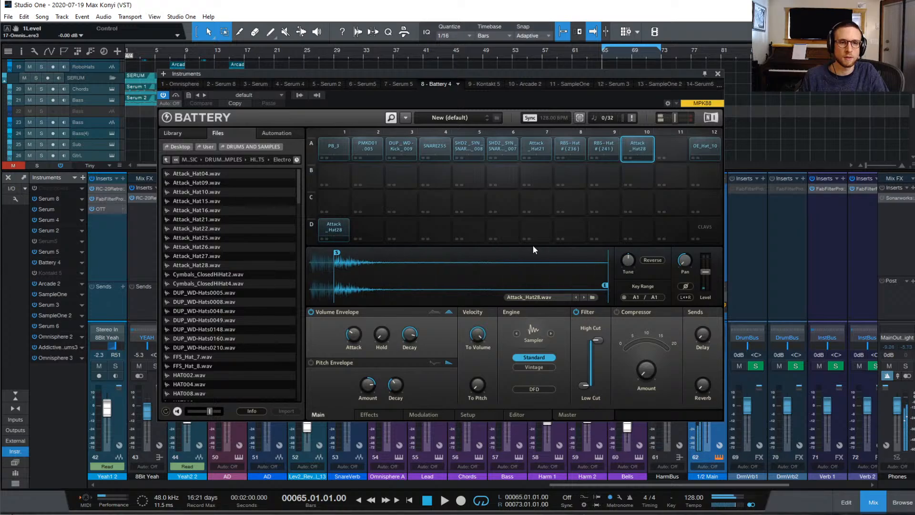
click(338, 224)
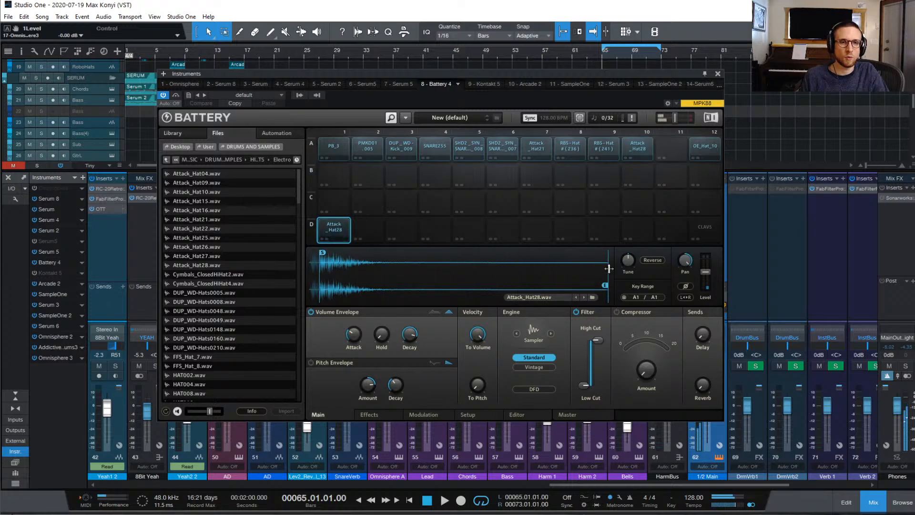
click(376, 414)
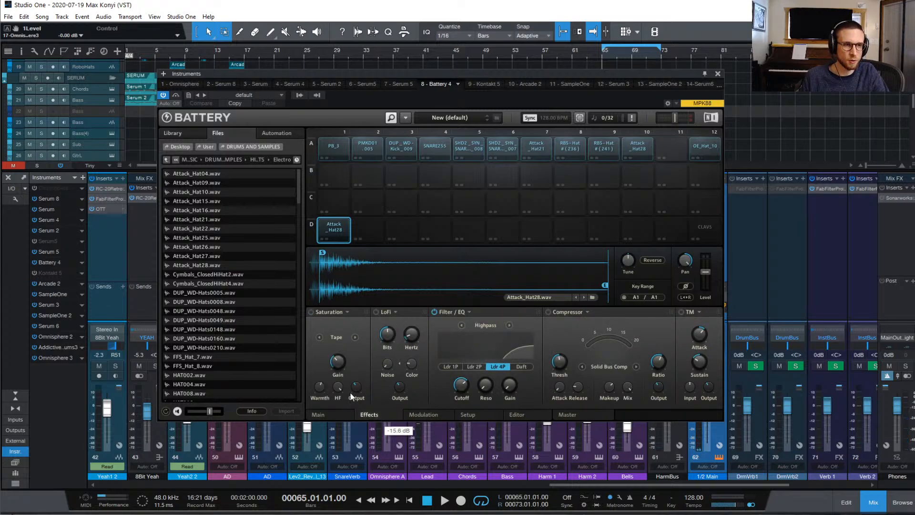
click(324, 413)
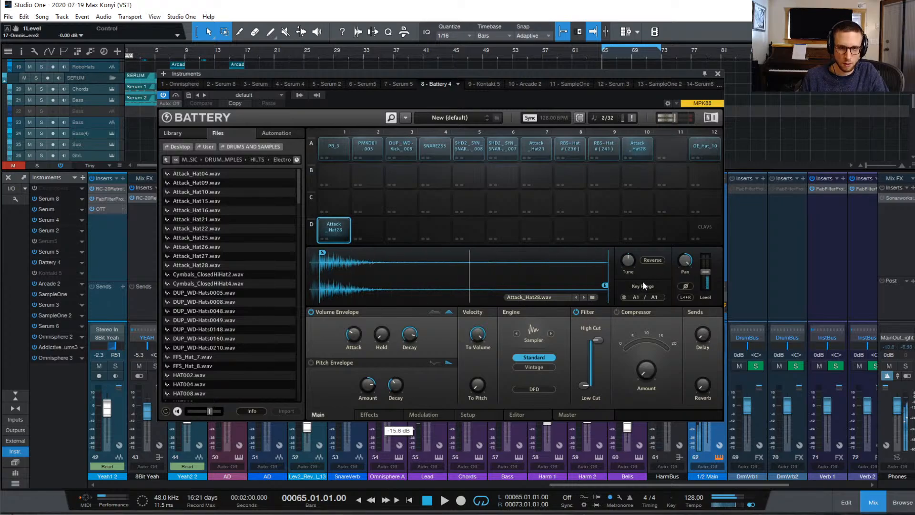
Lower the level of the Attack_Hat28 copy in cell D1 to about -6.7 dB and close Battery
click(639, 148)
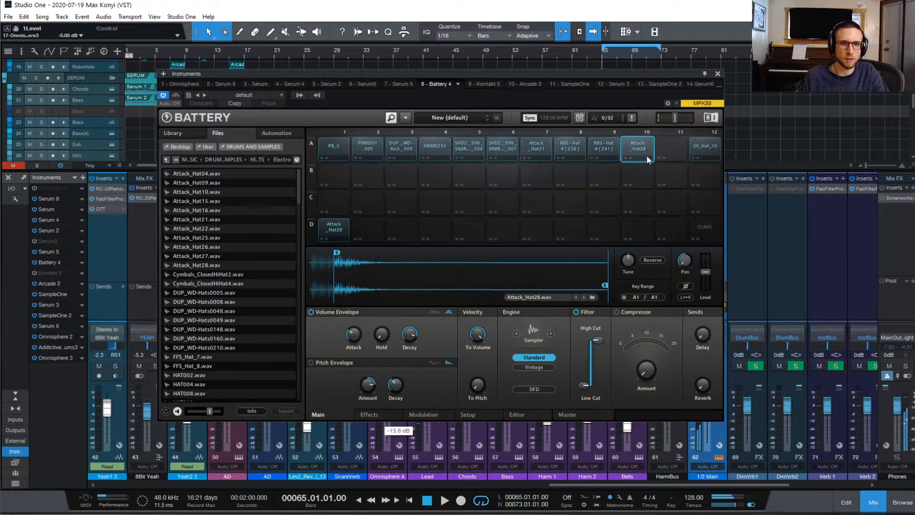
click(321, 229)
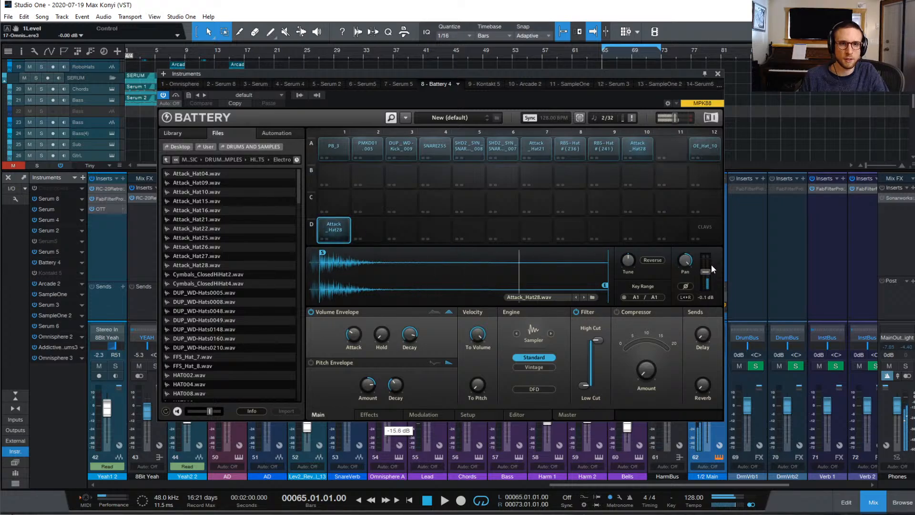
drag(706, 272, 705, 275)
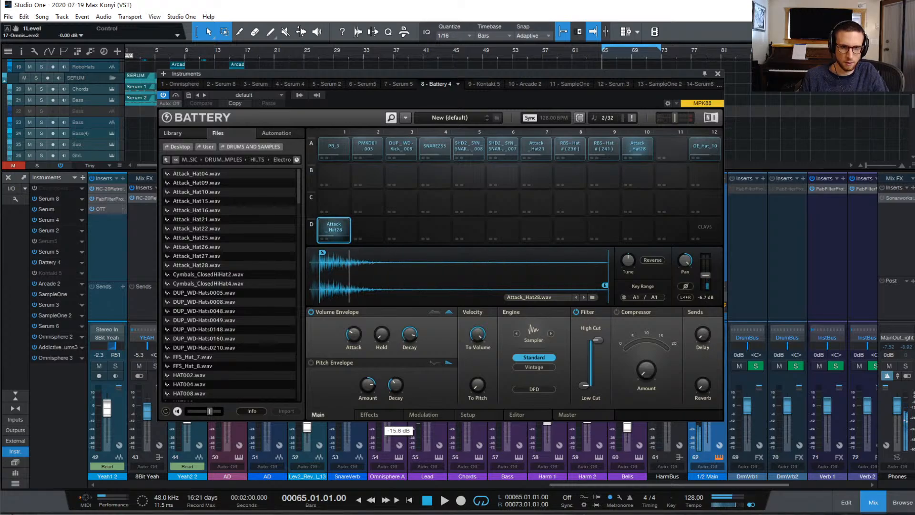
drag(706, 275, 706, 275)
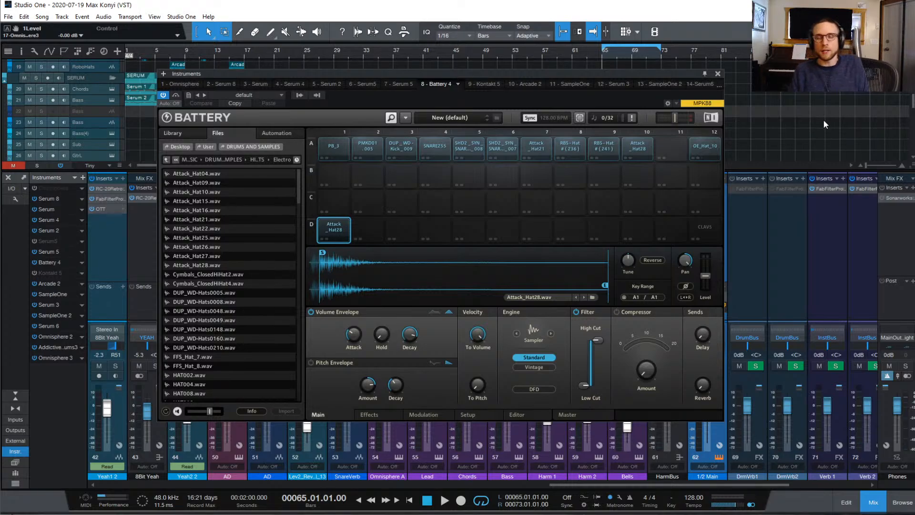
click(718, 73)
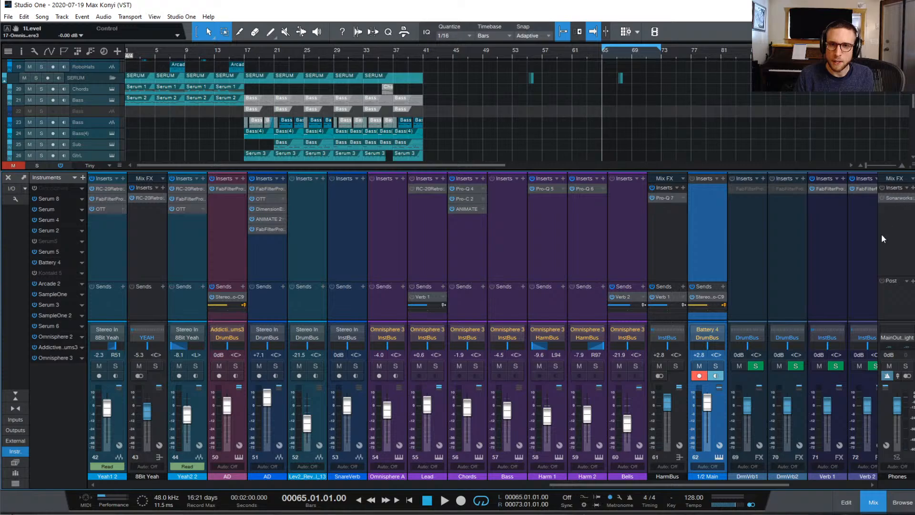
Insert the Mixtool plug-in on the MIXBUS channel and remove it again
scroll(822, 250, left, 3)
scroll(825, 248, right, 10)
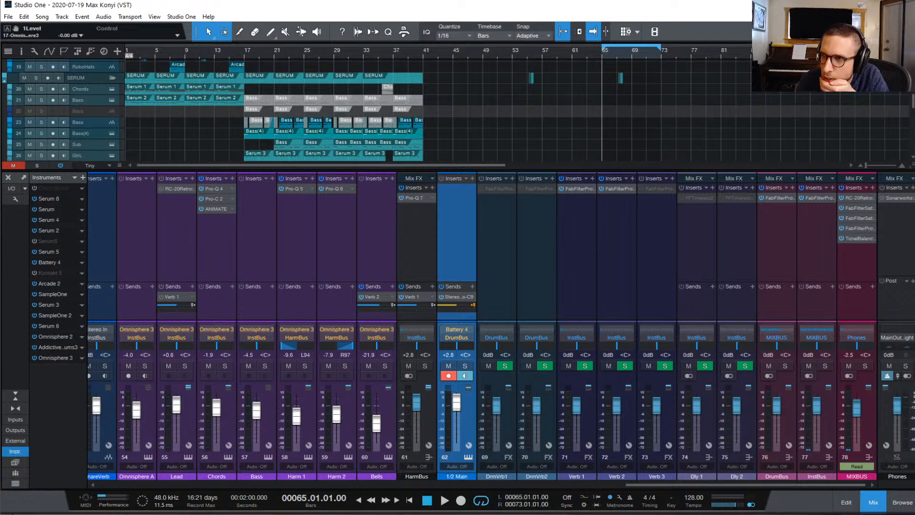
click(873, 187)
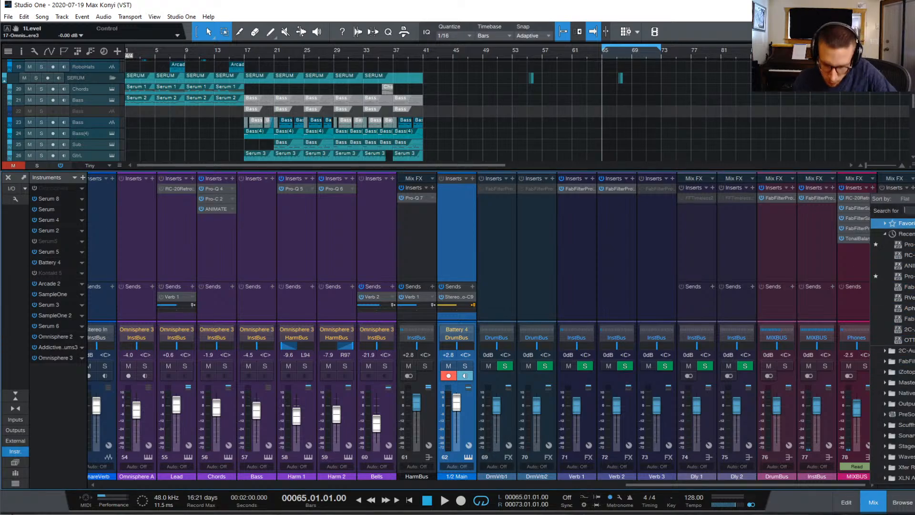
text(mix)
key(Down)
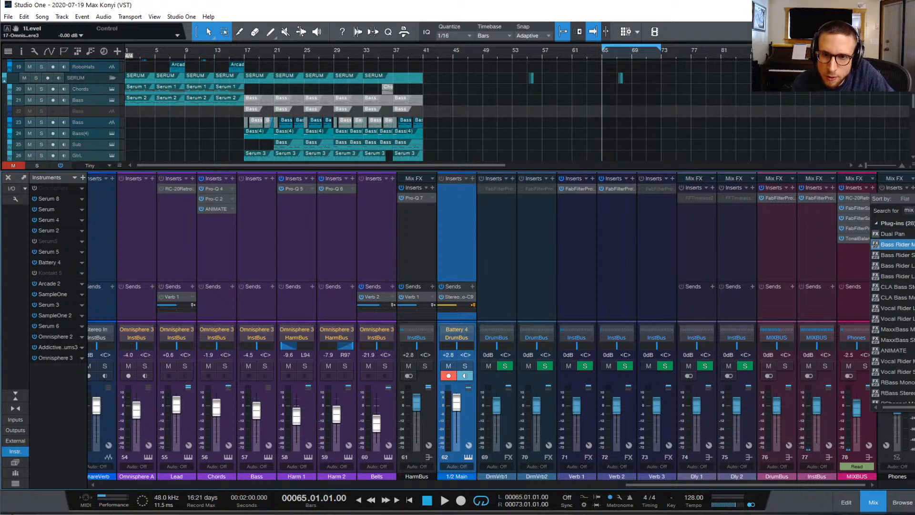
text(t)
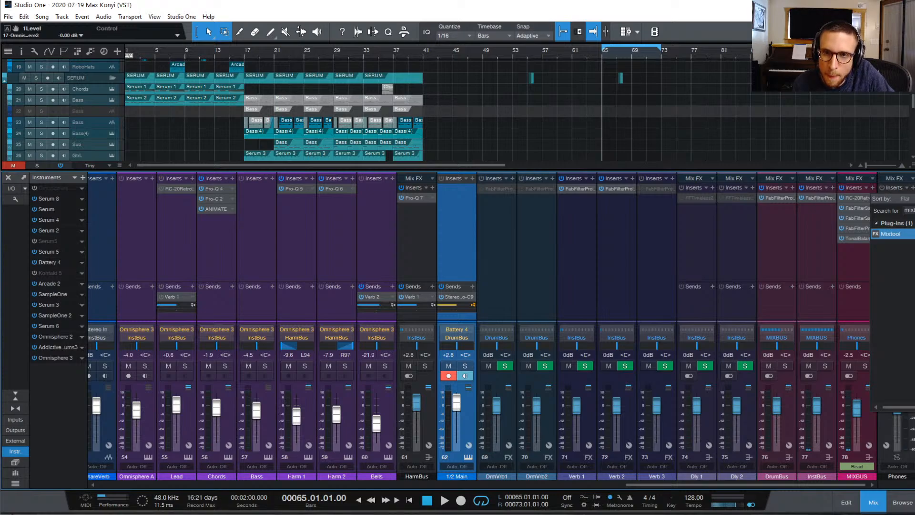
key(Return)
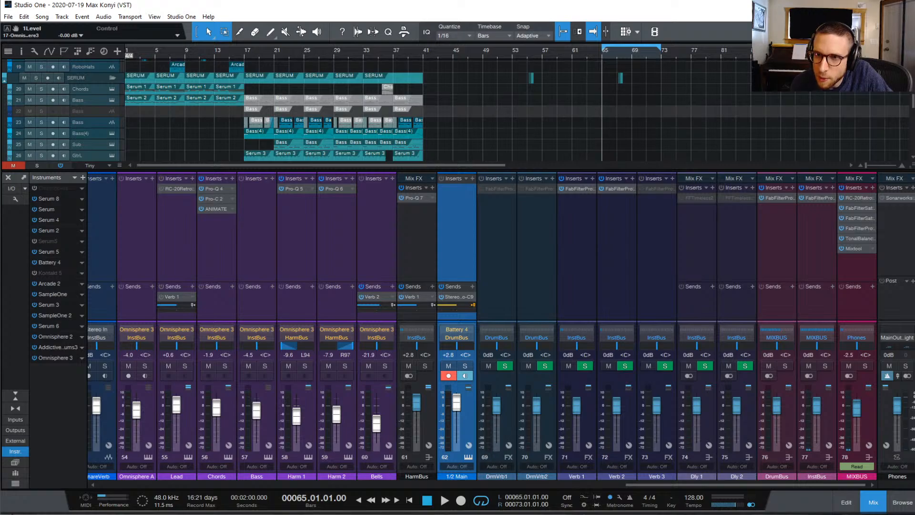
click(873, 248)
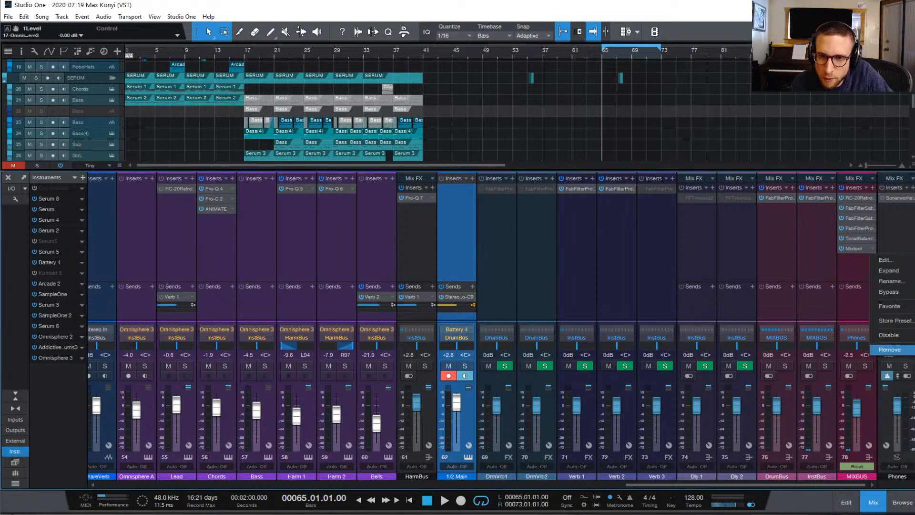
click(896, 305)
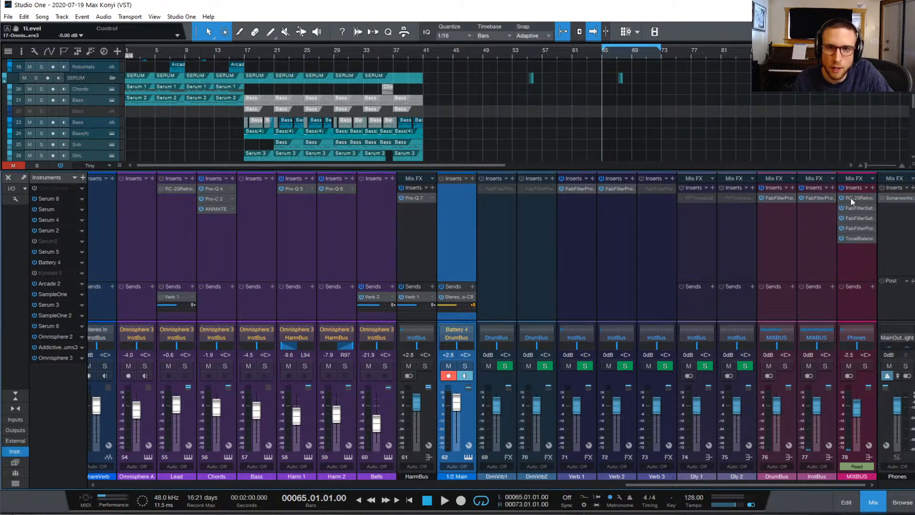
Compare the Phones channel's sound with the Sonarworks Reference 4 correction bypassed and enabled
click(896, 197)
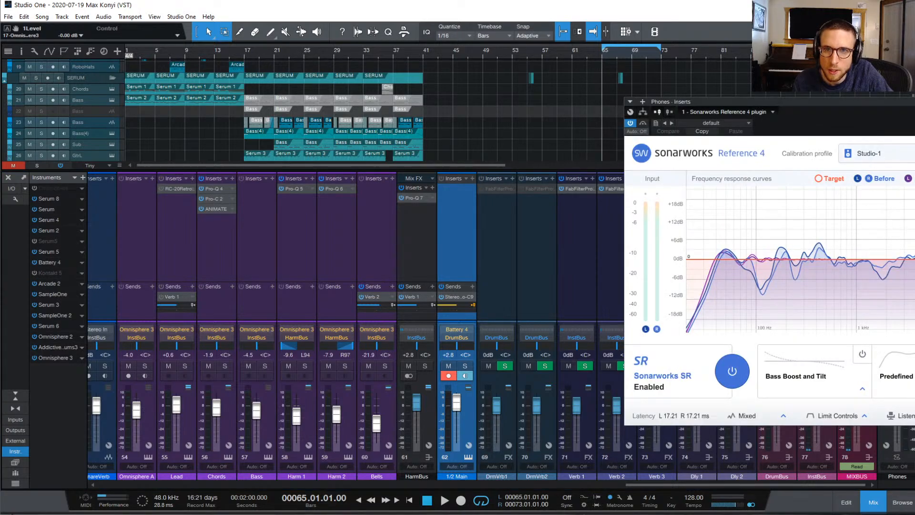
click(744, 362)
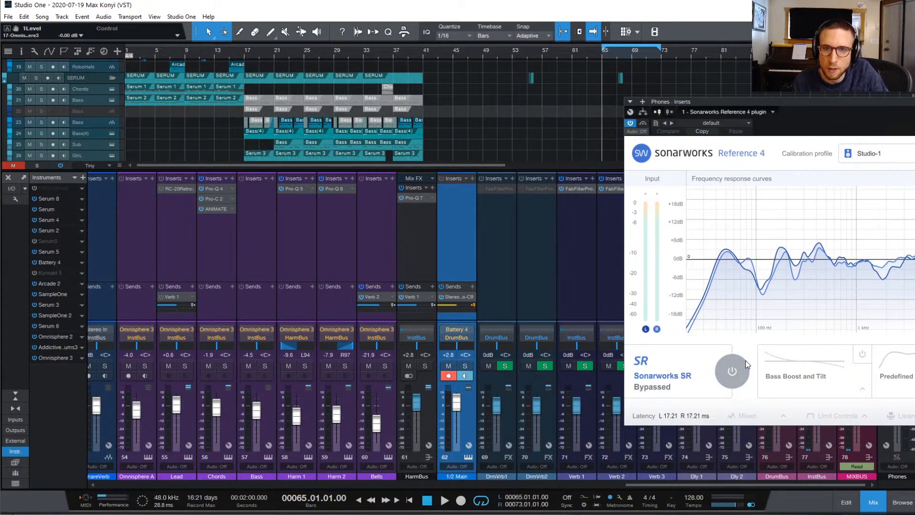
drag(774, 101, 737, 129)
click(694, 400)
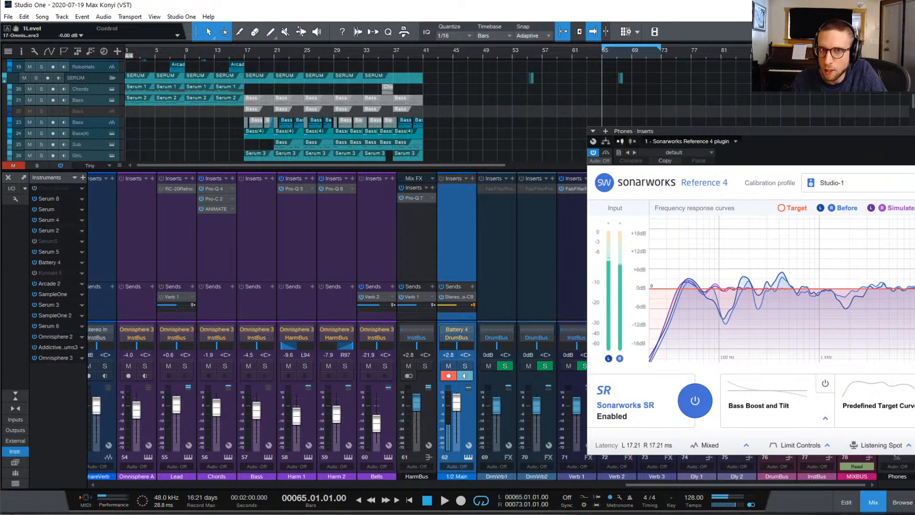
key(Escape)
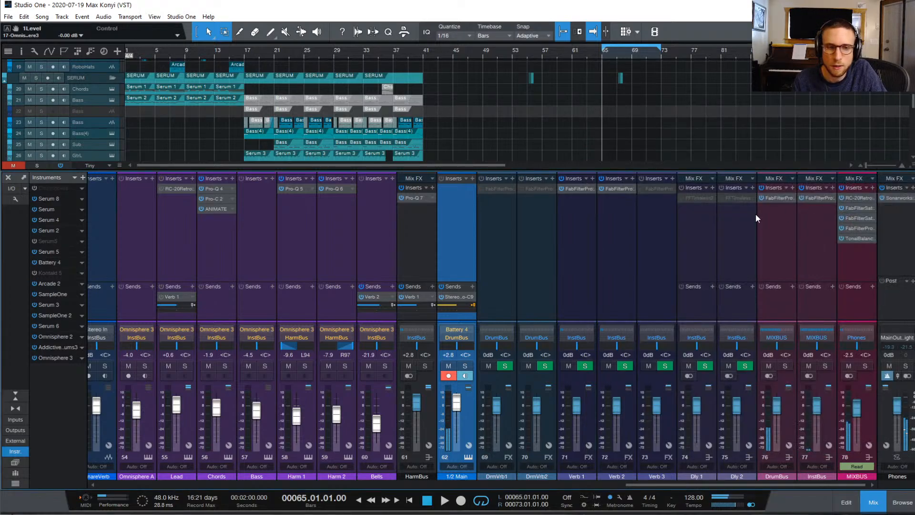
Play the section from bar 65 and compare it with MIXBUS in mono and in stereo
key(space)
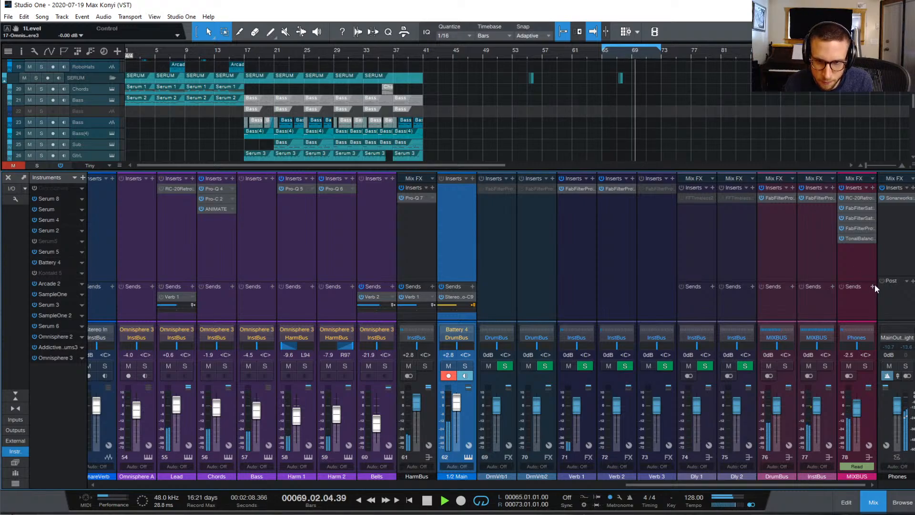
key(space)
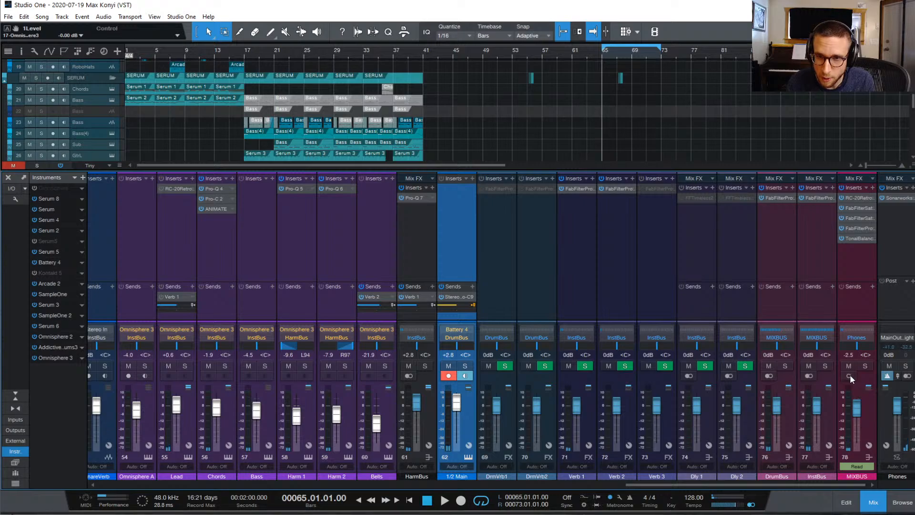
key(space)
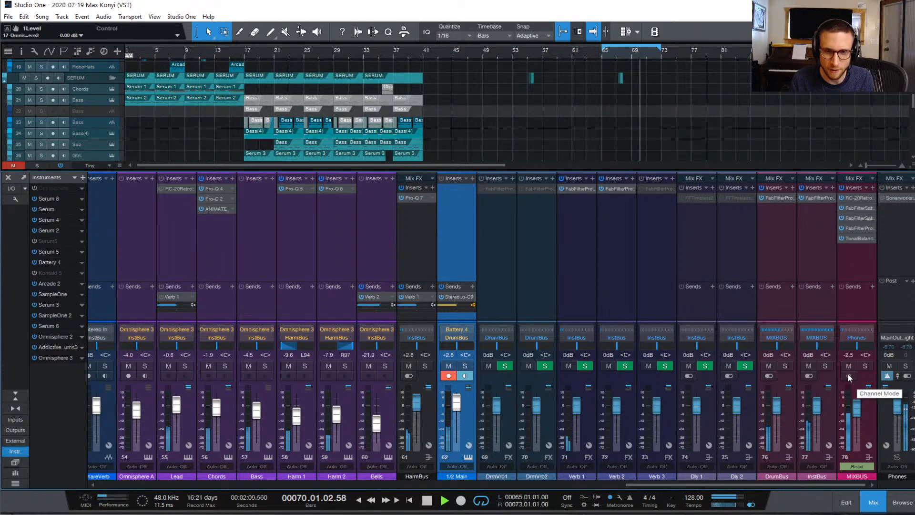
key(space)
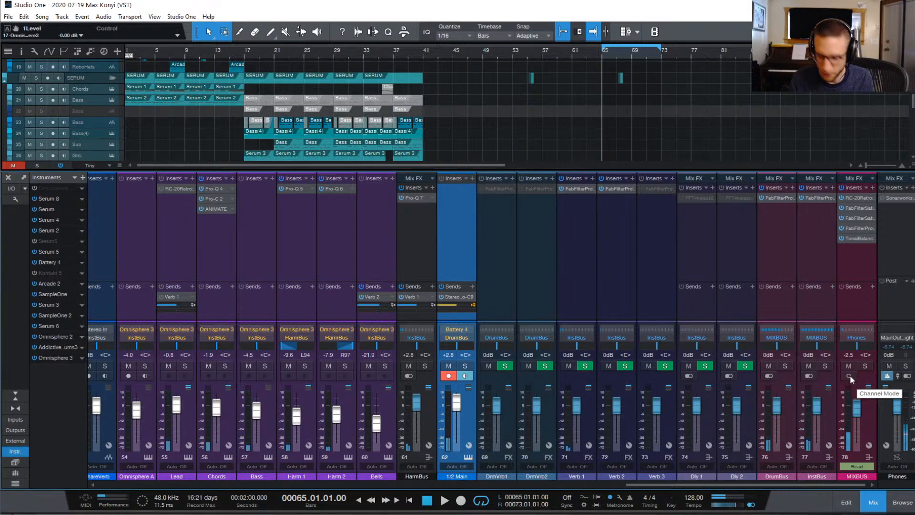
click(849, 375)
key(space)
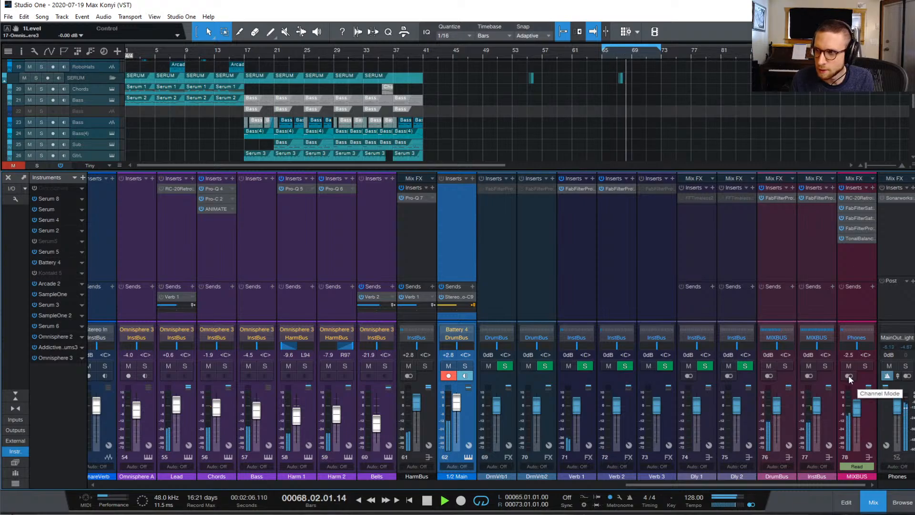
click(848, 376)
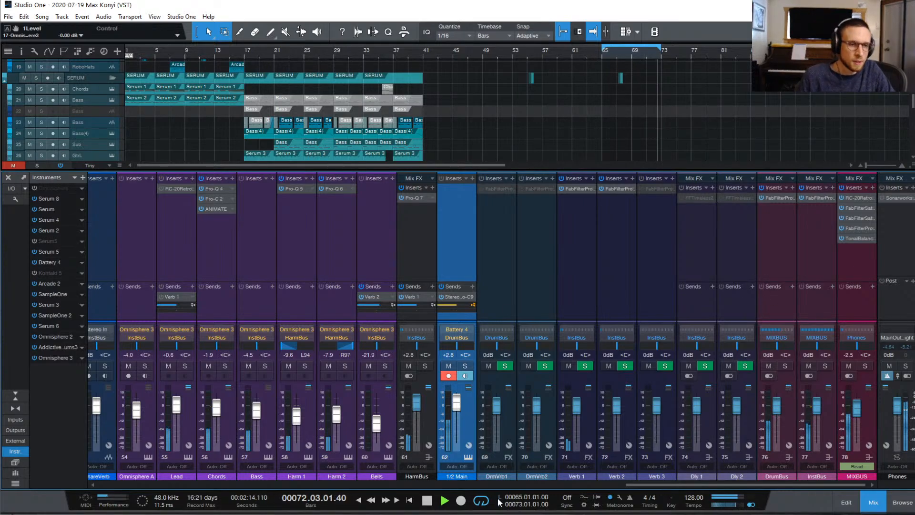
In Battery 4, lower the DUP_WD-Kick_009 cell's level to -3.7 dB and slightly reduce the PMKD01.005 cell's level
click(467, 457)
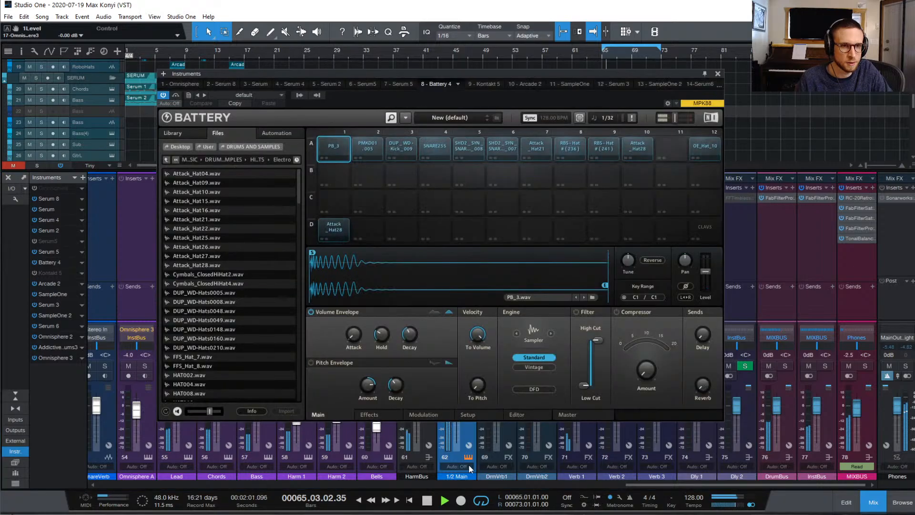
click(437, 147)
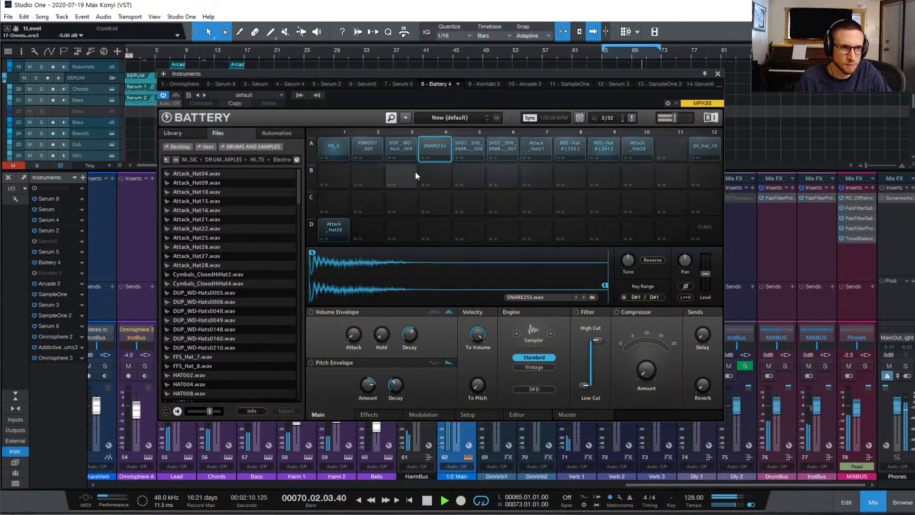
click(415, 152)
drag(705, 272, 706, 273)
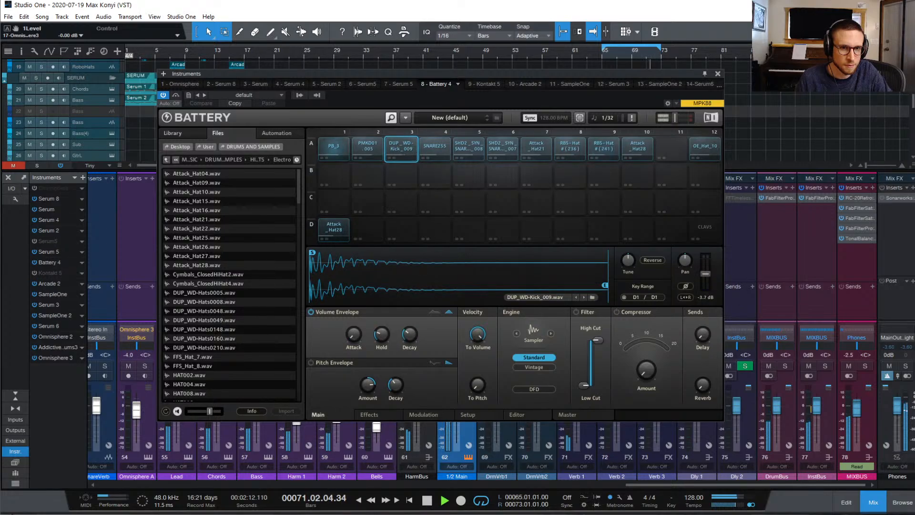
click(374, 148)
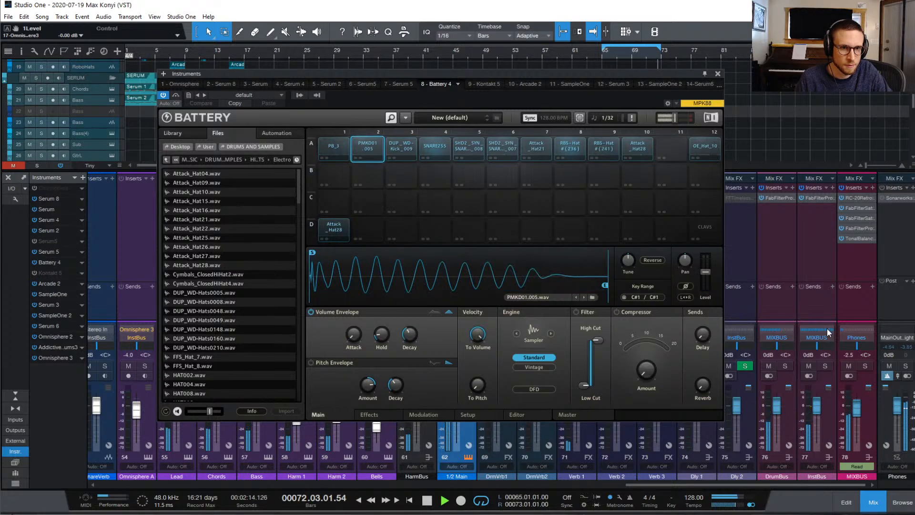
drag(704, 272, 705, 274)
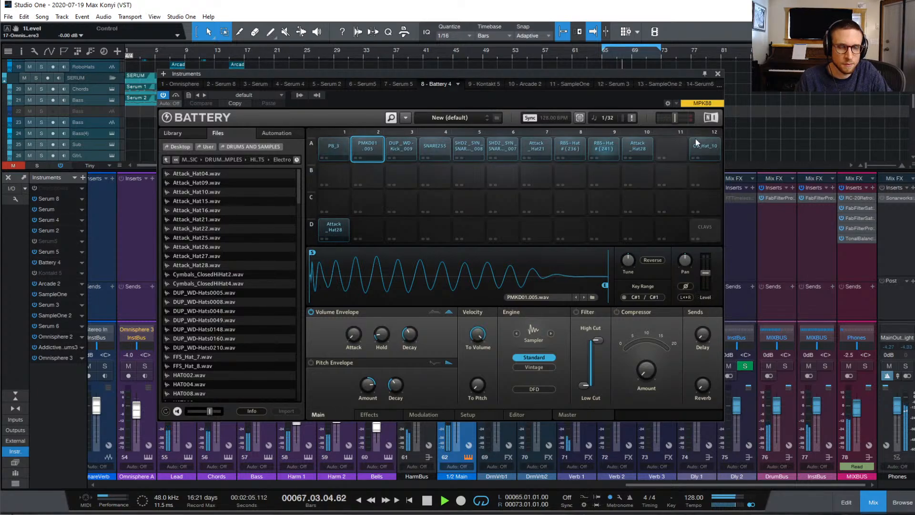
In Battery 4 on the Drums track, slightly lower the PB_3 cell's level and close the instrument window
click(717, 74)
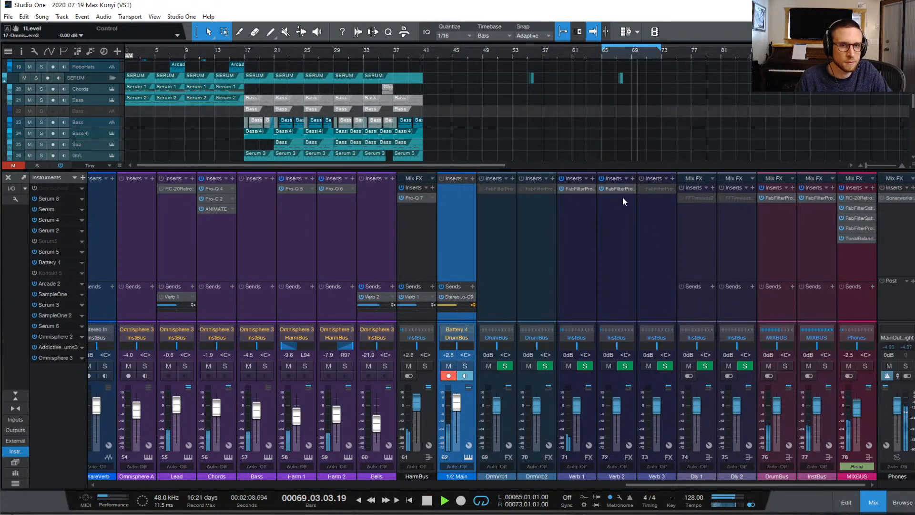
click(873, 506)
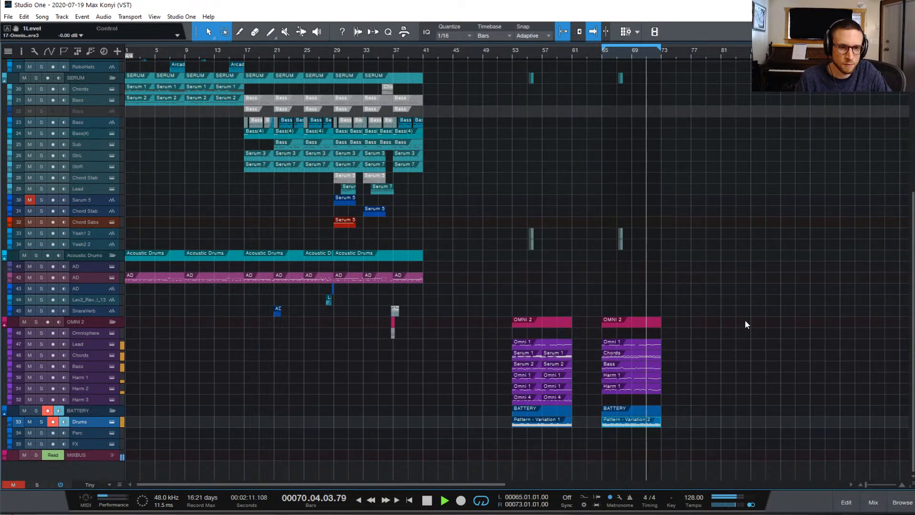
click(112, 421)
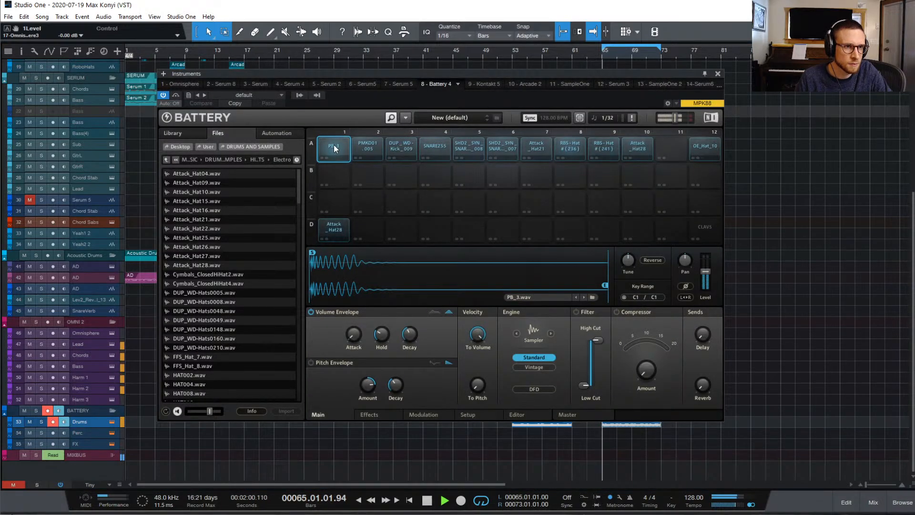
drag(708, 270, 708, 272)
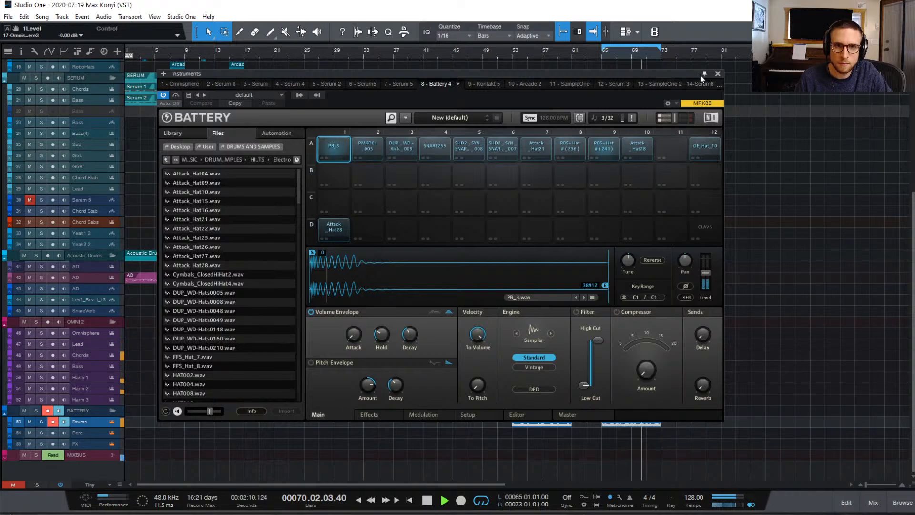
click(717, 74)
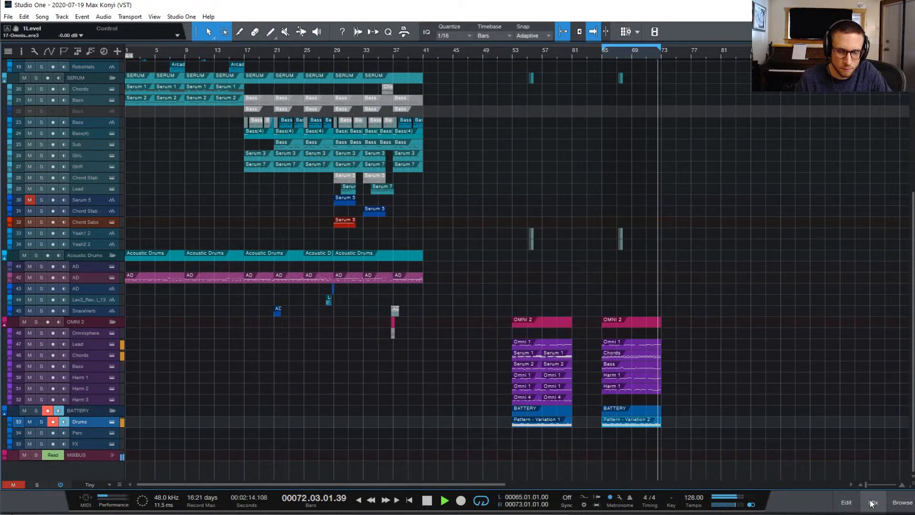
Copy the Chords event at bar 65 onto the Harm 3 track and play the section
click(91, 399)
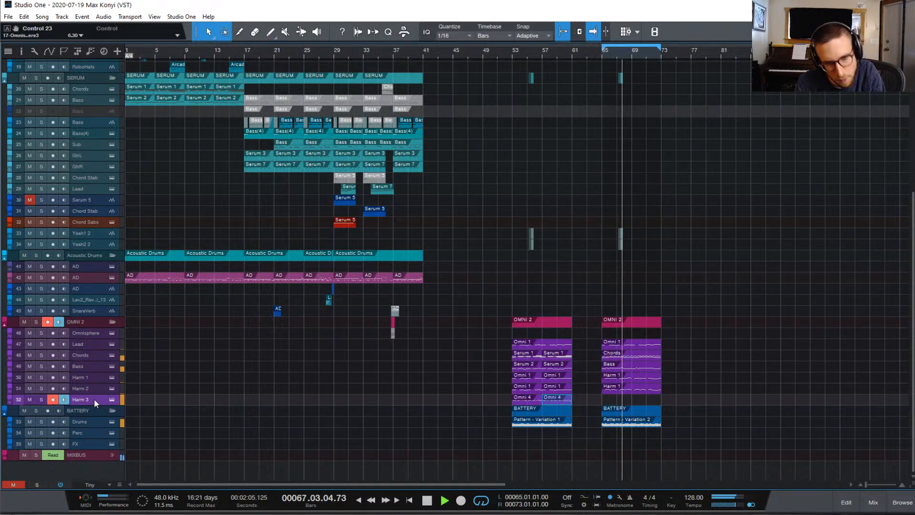
key(space)
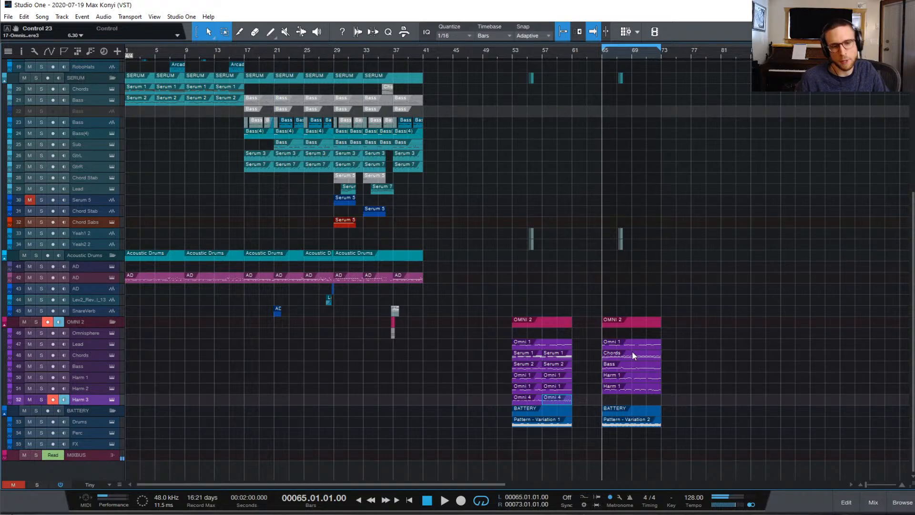
drag(633, 353, 631, 396)
key(space)
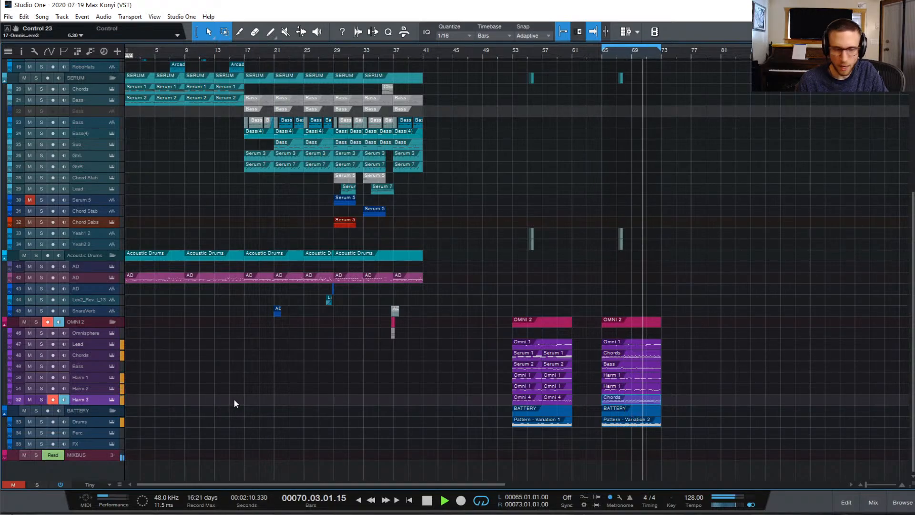
Raise the Bells channel's volume to -21.0 dB, stop playback and clear the event selection
click(868, 501)
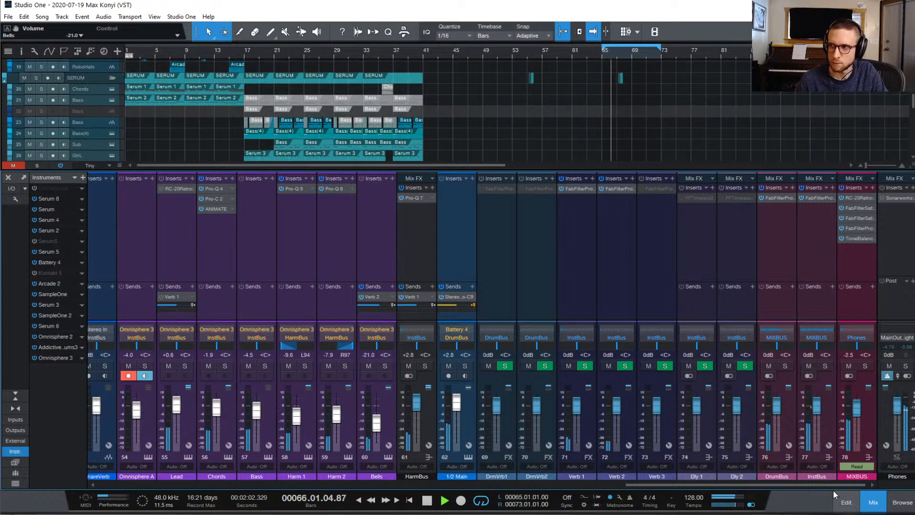
click(879, 507)
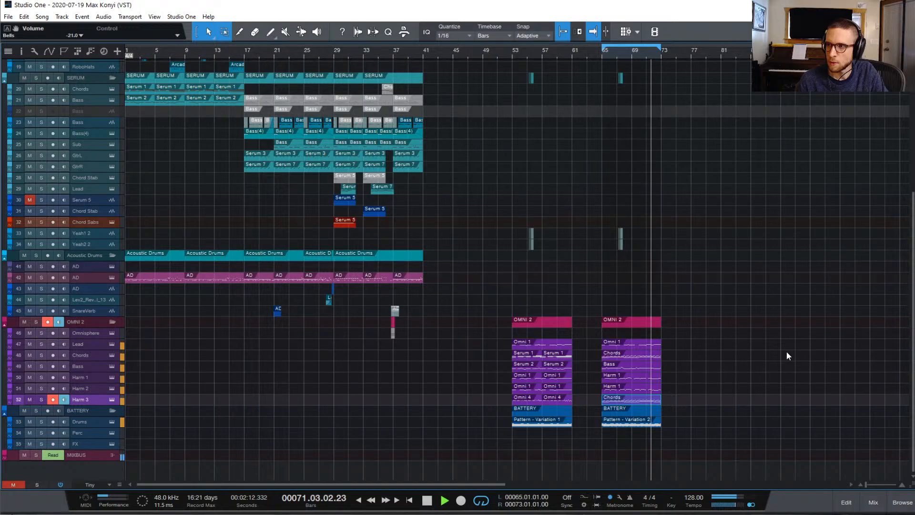
key(space)
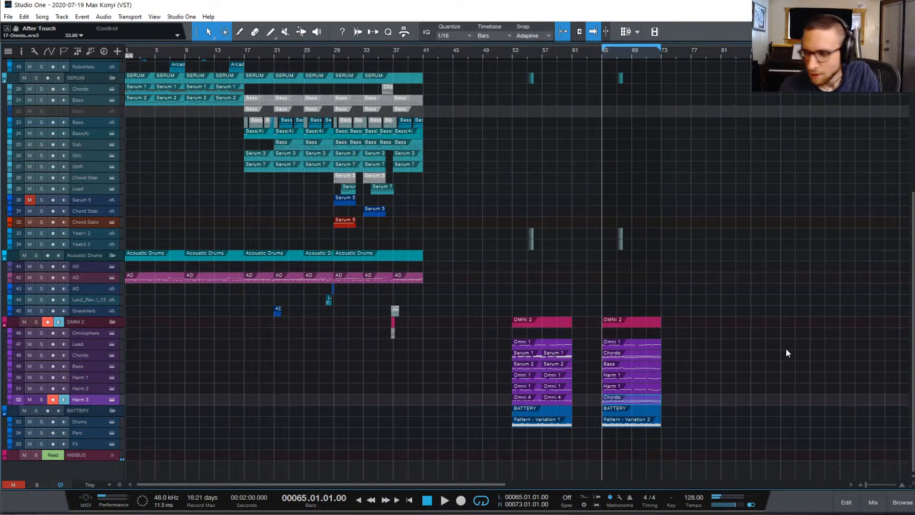
click(513, 237)
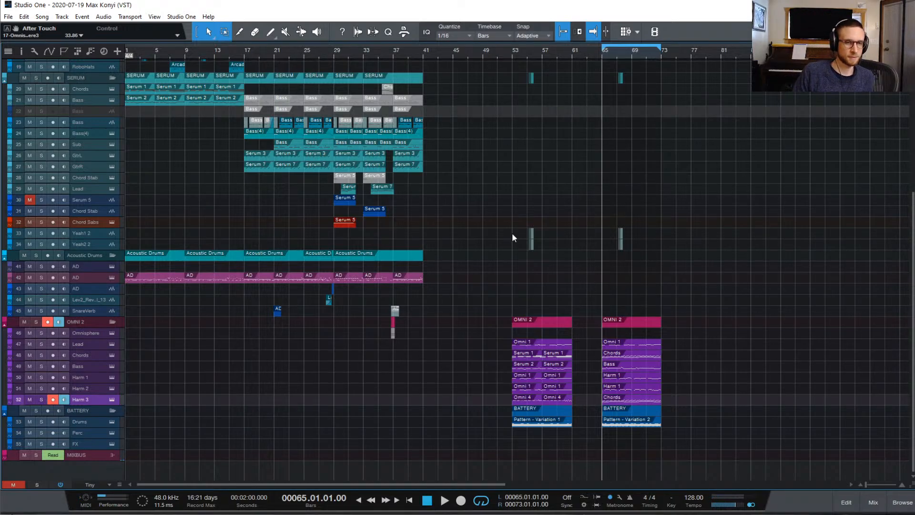
Adjust the Battery 4 1/2 Main channel's stereo send level to -6.3 dB while the section from bar 65 plays
key(space)
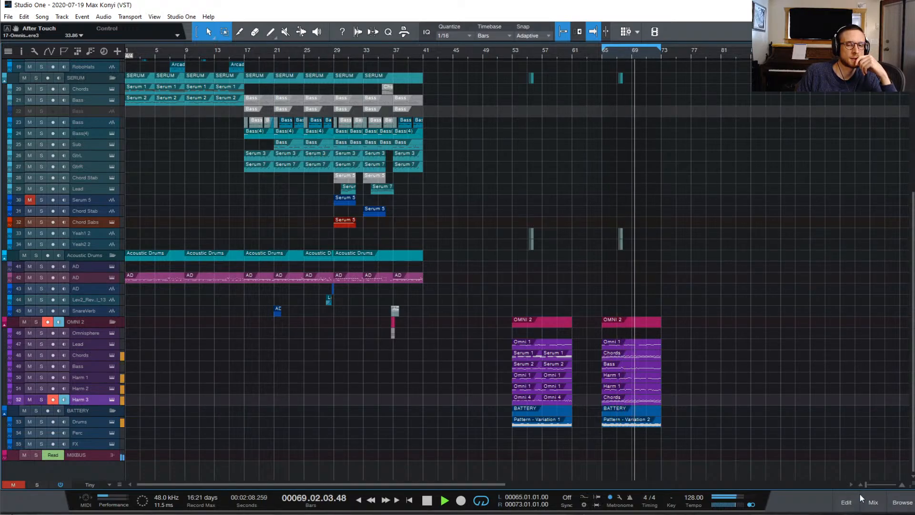
click(871, 499)
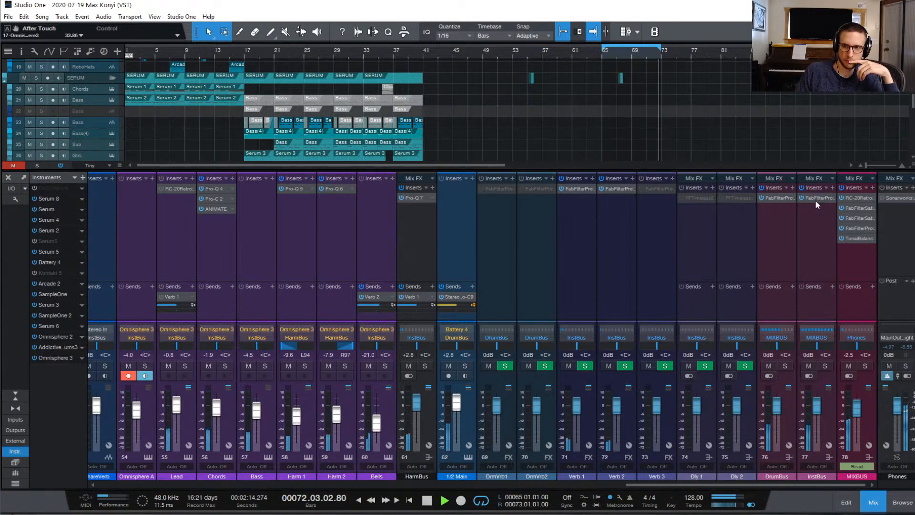
drag(456, 304, 461, 304)
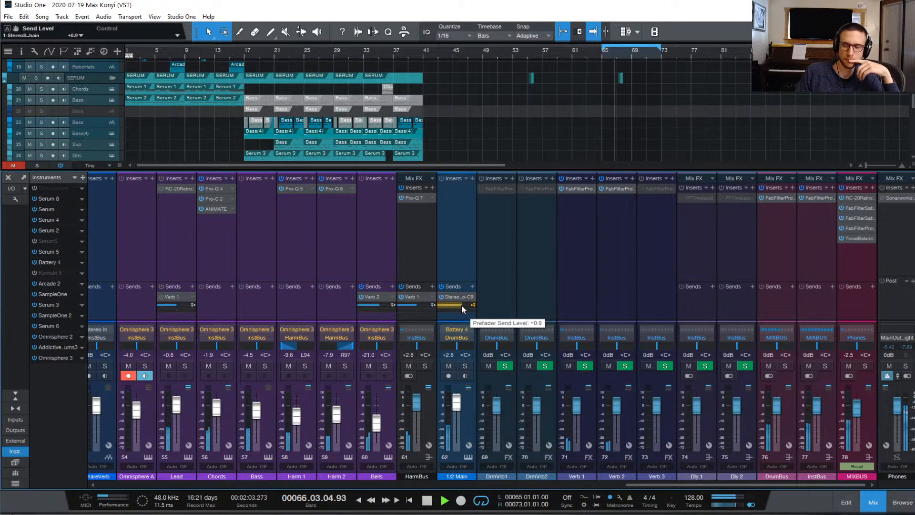
drag(462, 305, 459, 305)
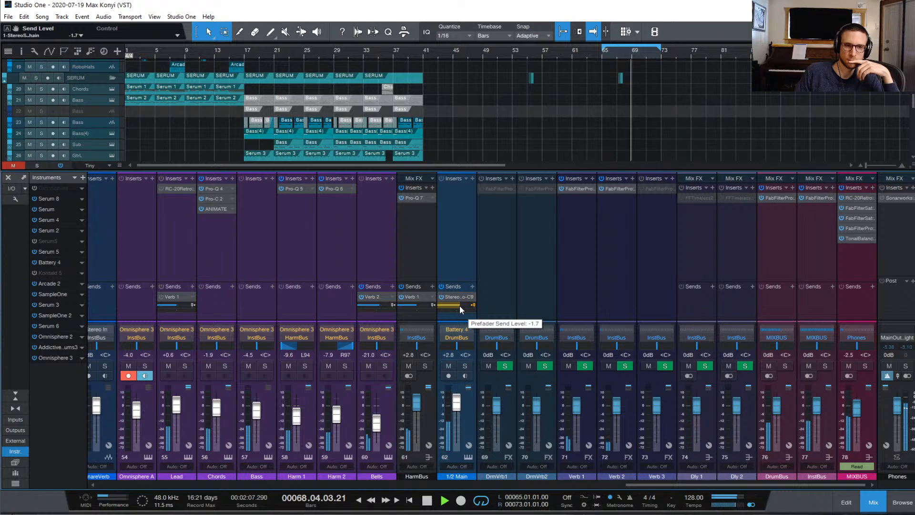
drag(459, 305, 455, 307)
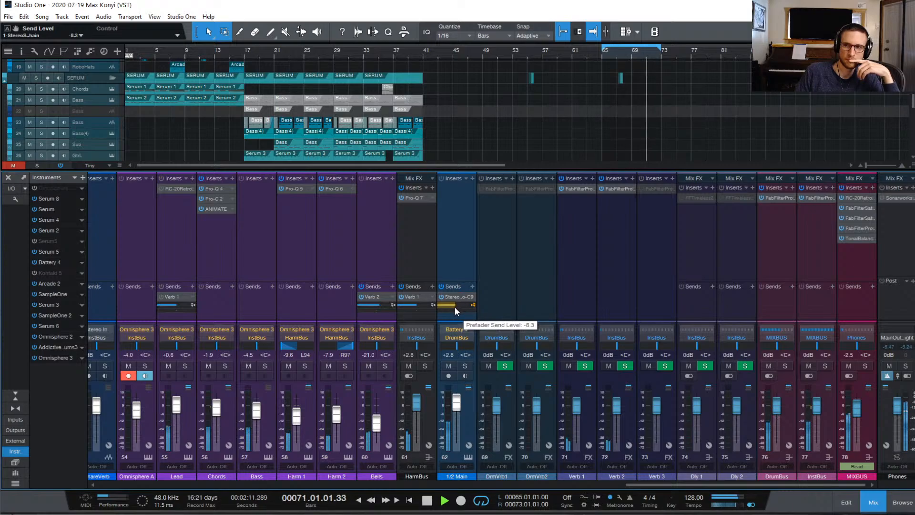
drag(455, 306, 456, 307)
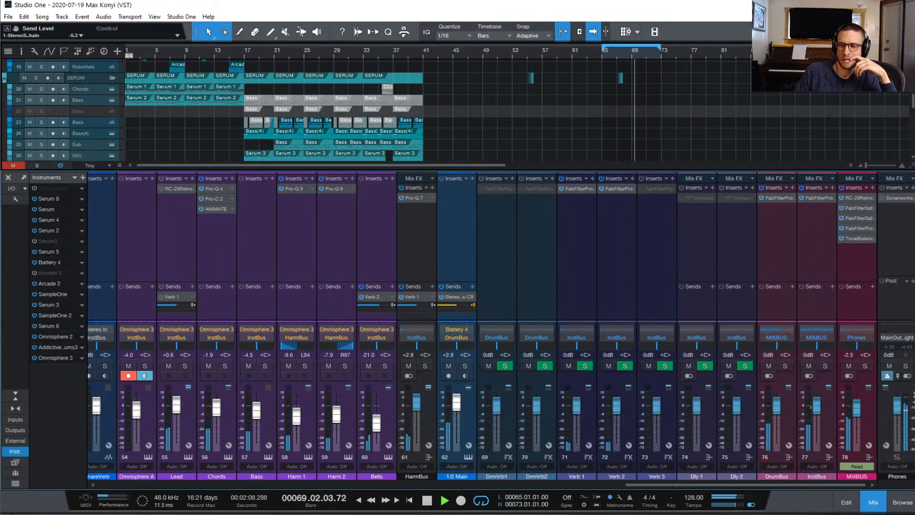
click(873, 504)
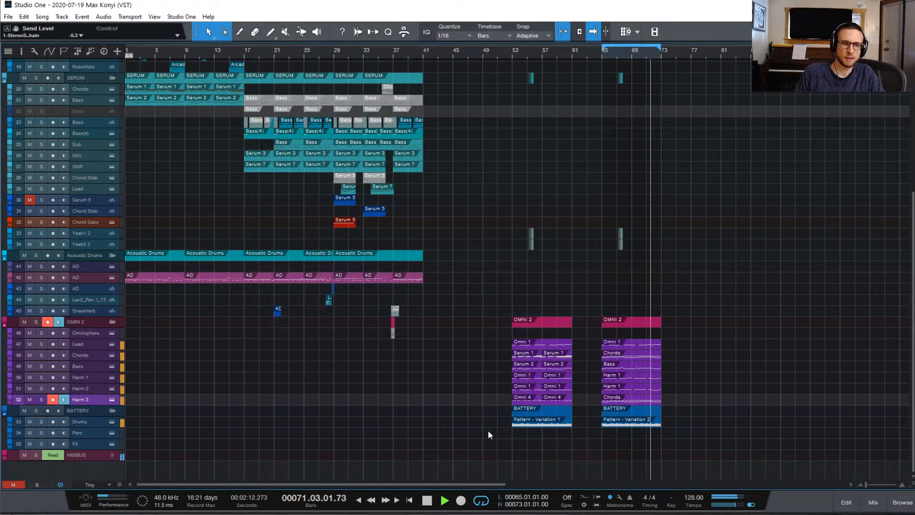
key(space)
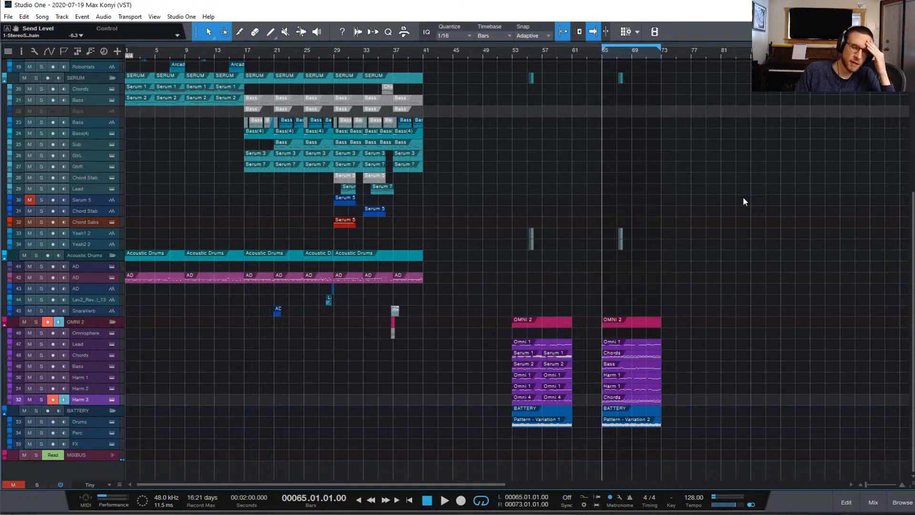
Compare the section from bar 53 with the section from bar 65 by playing both
click(512, 56)
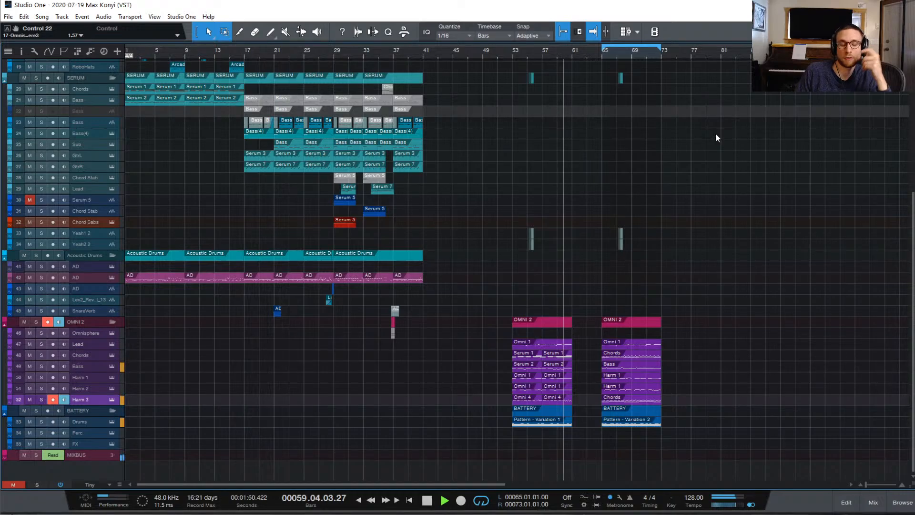
click(600, 56)
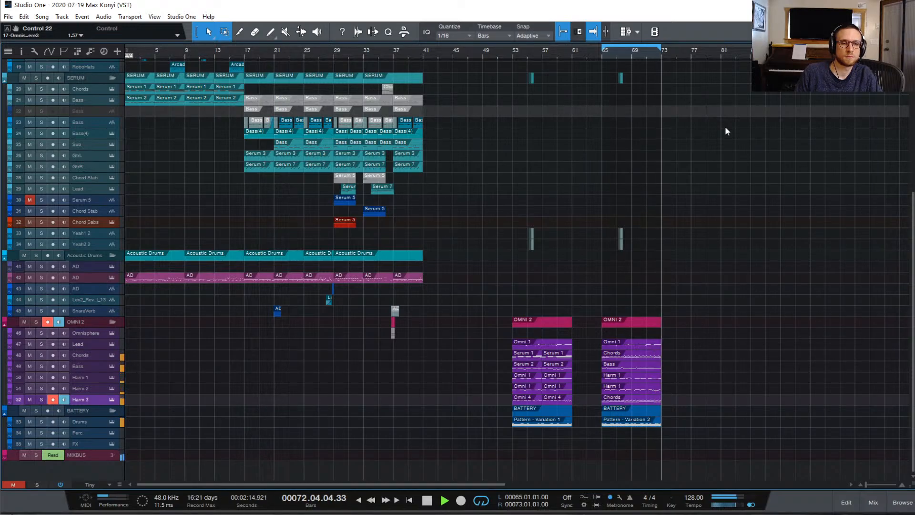
key(space)
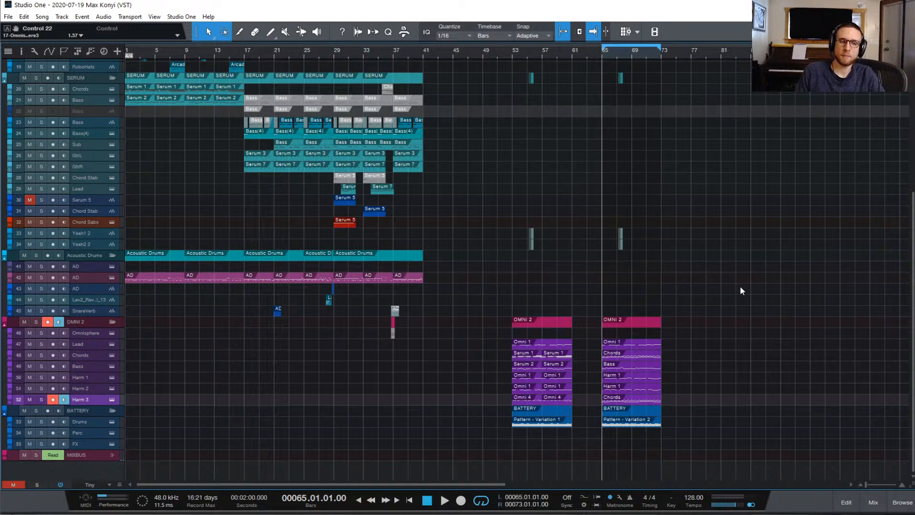
key(space)
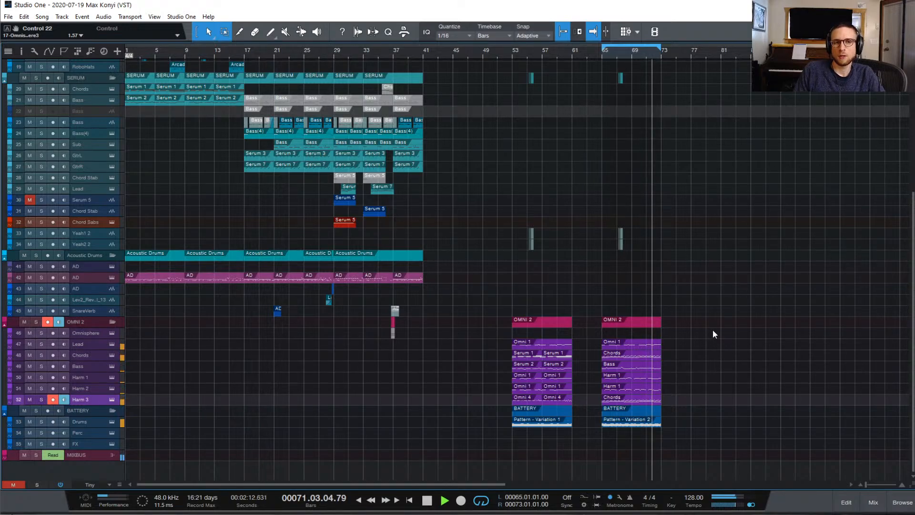
key(space)
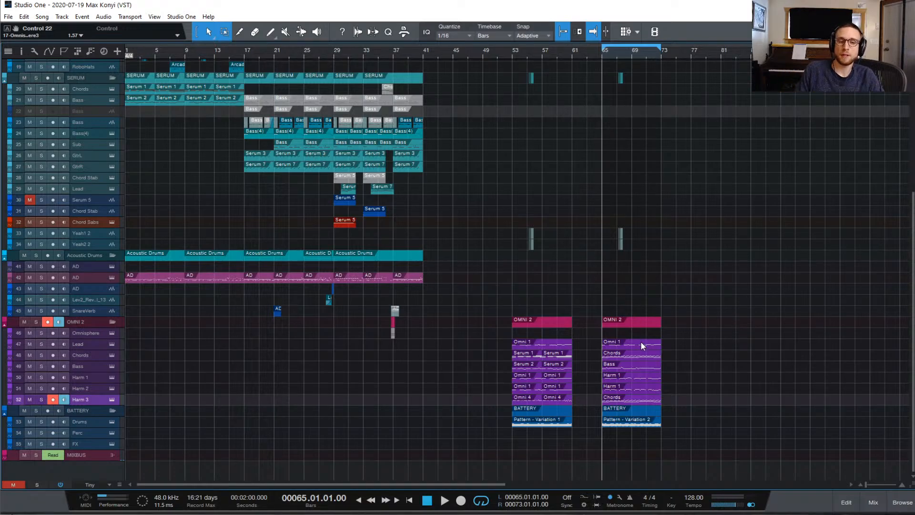
Play the song from the start and reshape the note velocities just before bar 32 into a rising ramp in the AD drum event at bar 29
key(comma)
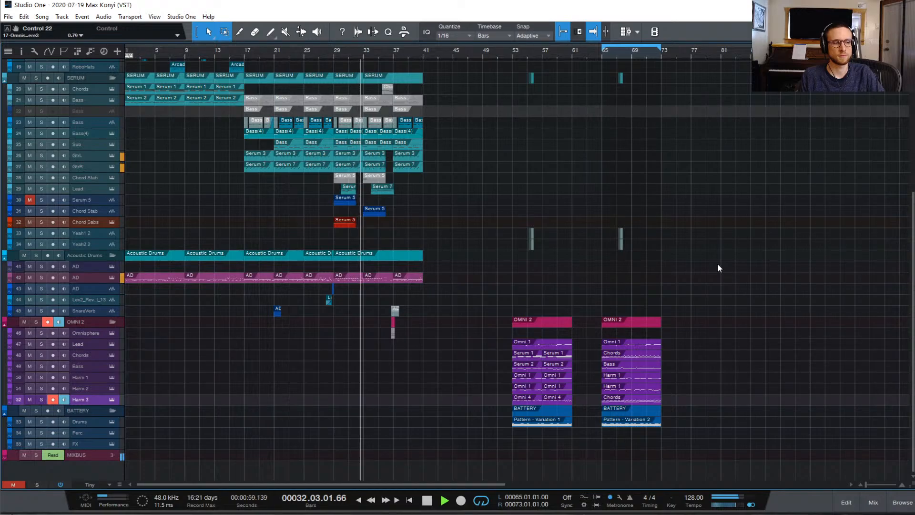
double_click(351, 276)
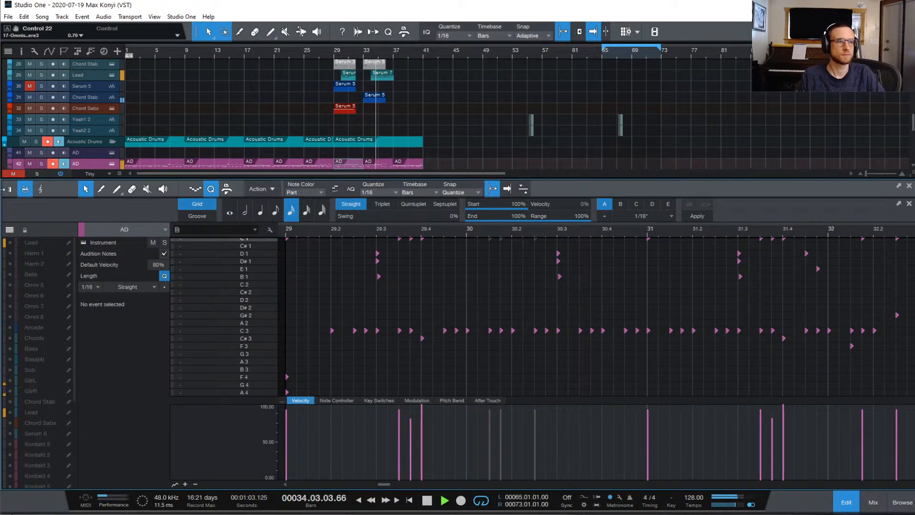
click(9, 190)
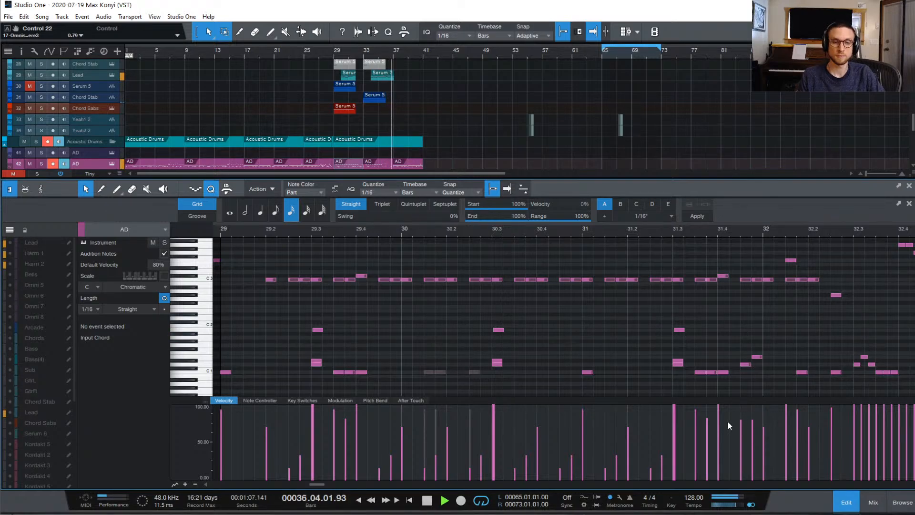
mouse_move(741, 436)
mouse_down()
mouse_move(745, 461)
mouse_move(752, 450)
mouse_up()
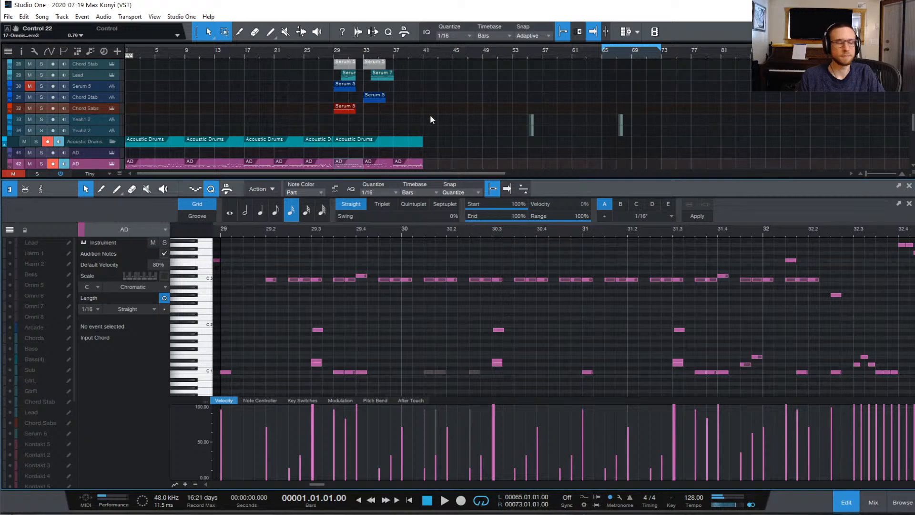
click(850, 500)
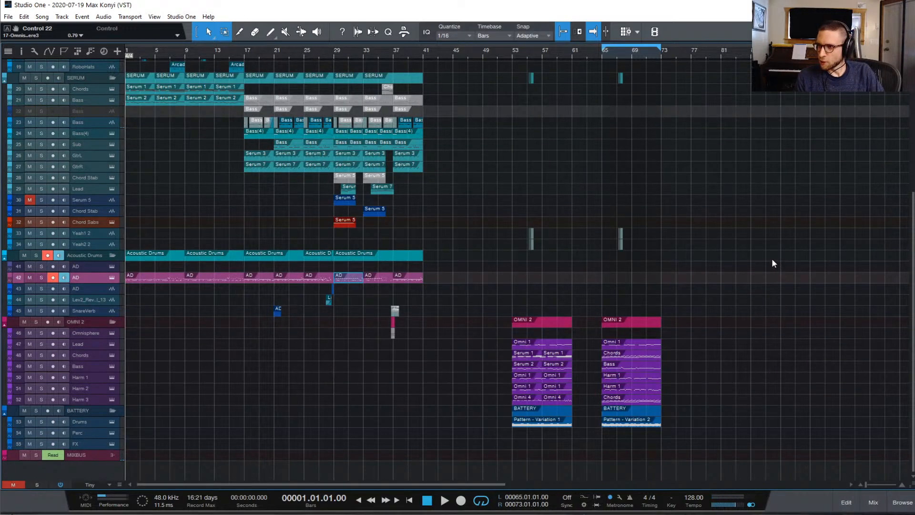
Play the section from bar 65 again and check the channel levels in the mixer
click(600, 52)
key(space)
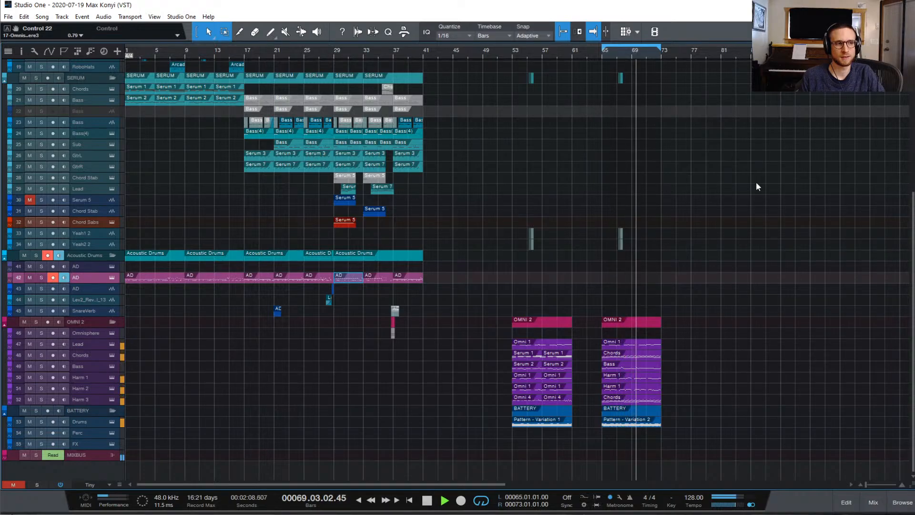
click(873, 503)
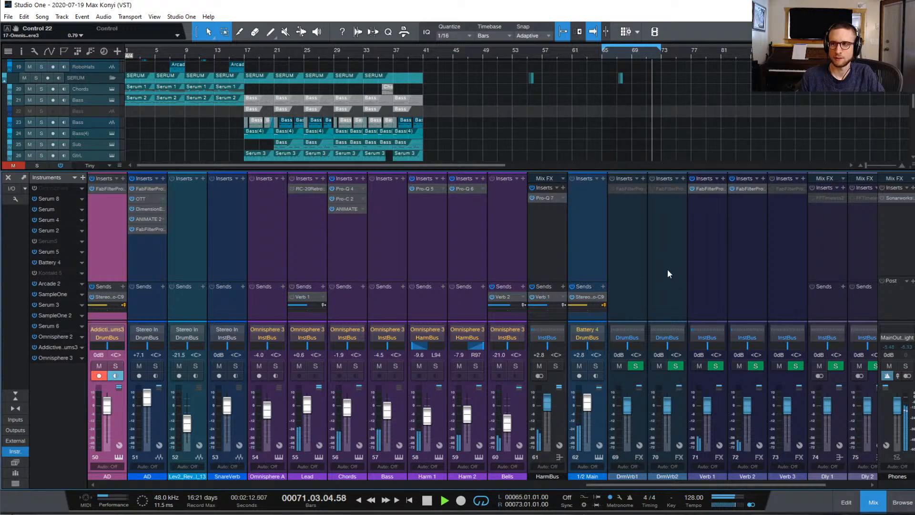
click(873, 504)
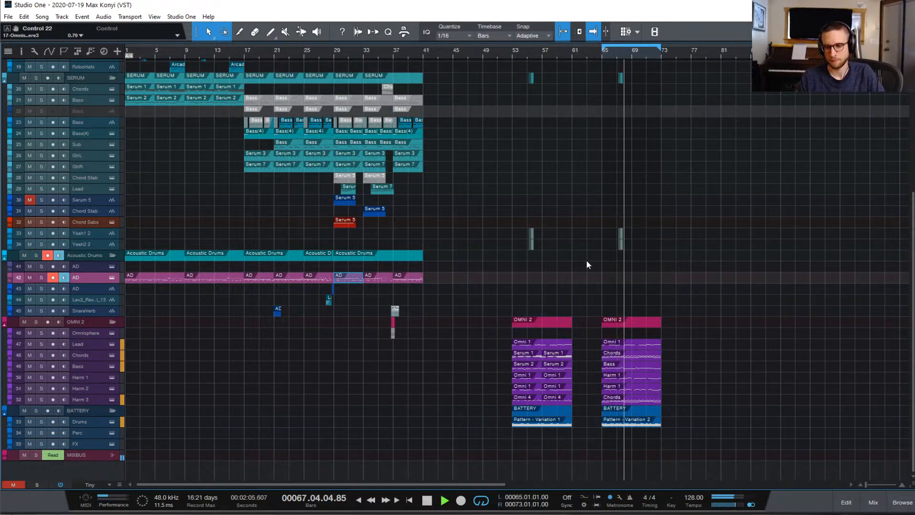
key(space)
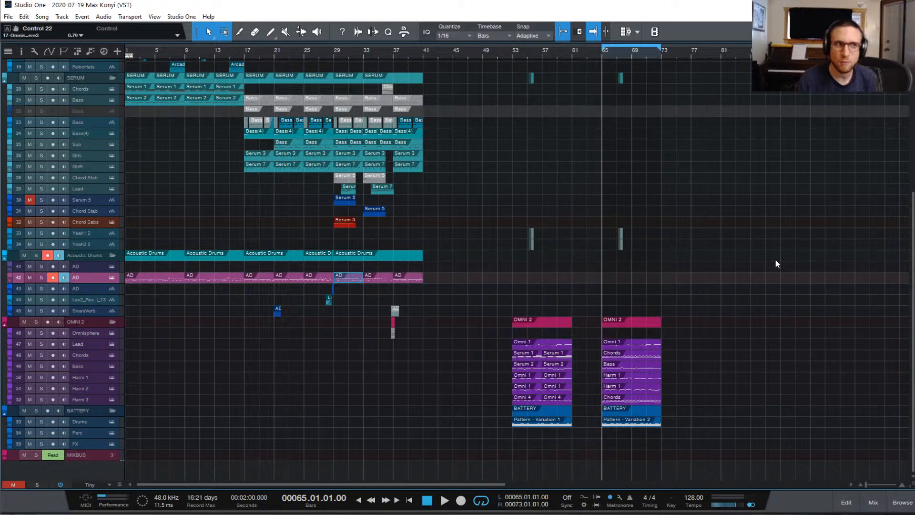
Check the list of recent songs, leave it without opening any, and save the current song
click(8, 17)
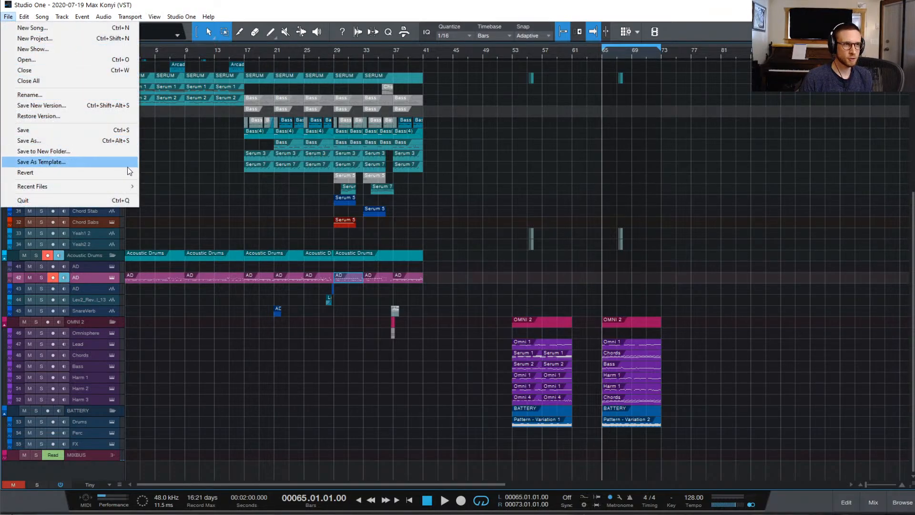
mouse_move(105, 186)
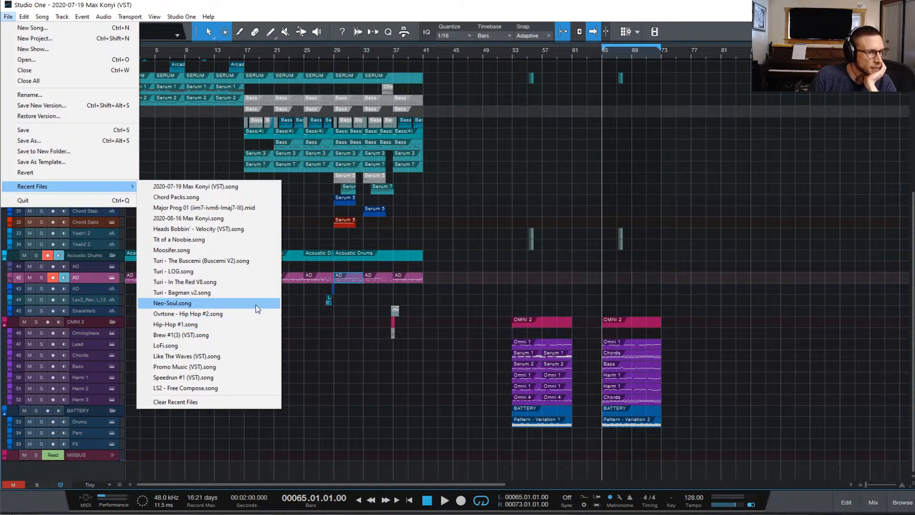
click(317, 345)
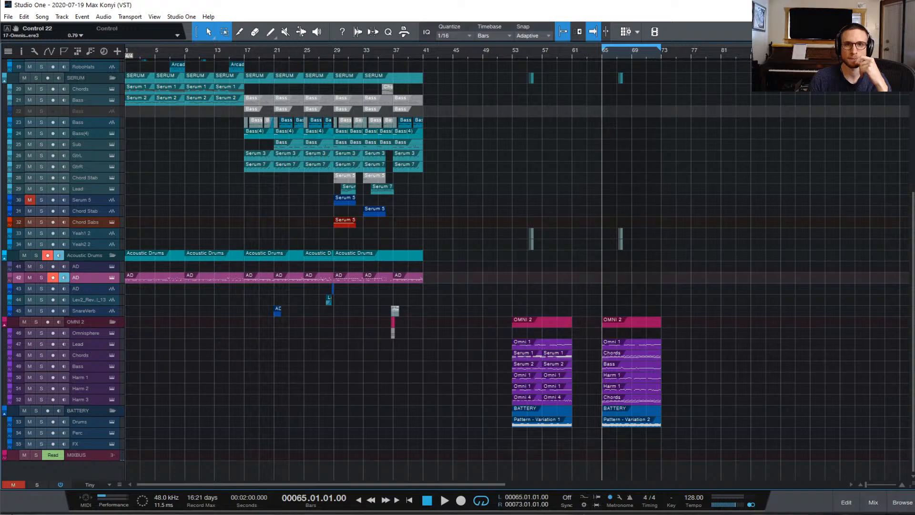
key(ctrl+s)
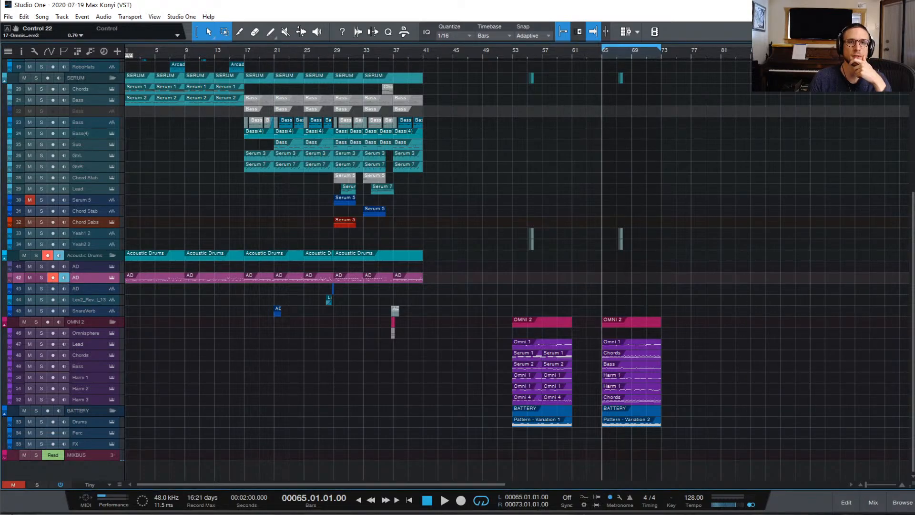
Look through the recent files on the start page for another song to open
click(834, 32)
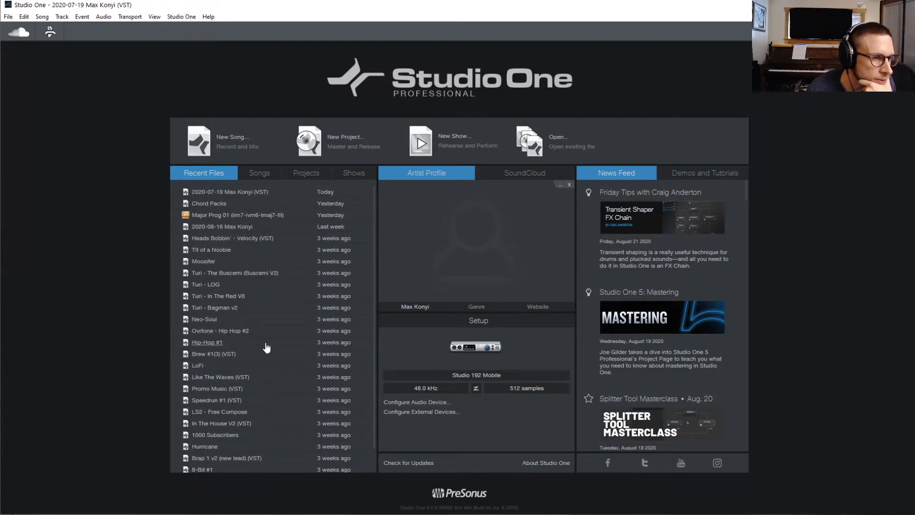
scroll(270, 352, down, 2)
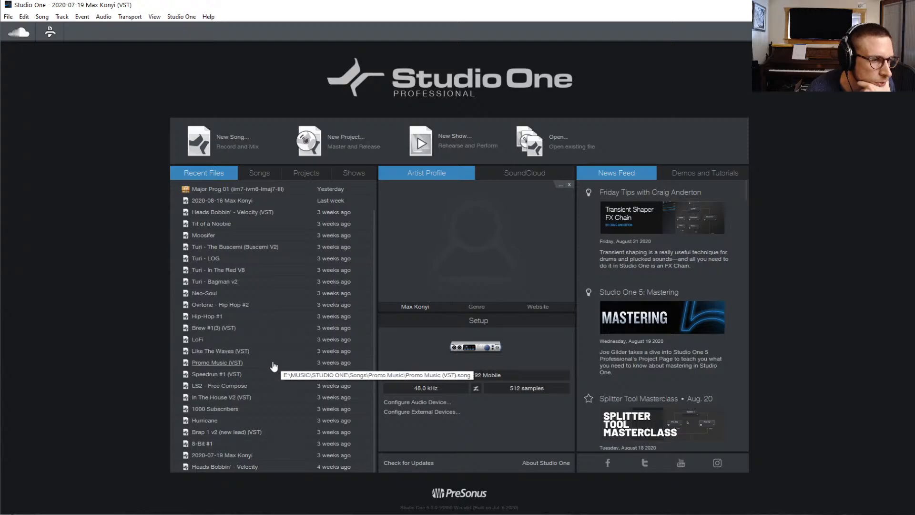
scroll(274, 359, up, 2)
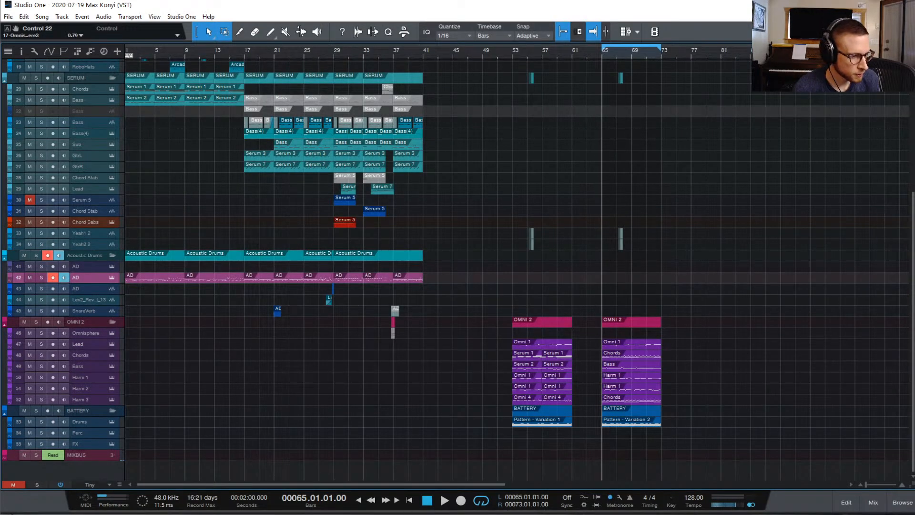
Switch to File Explorer and browse the E: drive's MUSIC\STUDIO ONE\Songs folder, checking the NEED TO CONVERT VST subfolder
key(super+e)
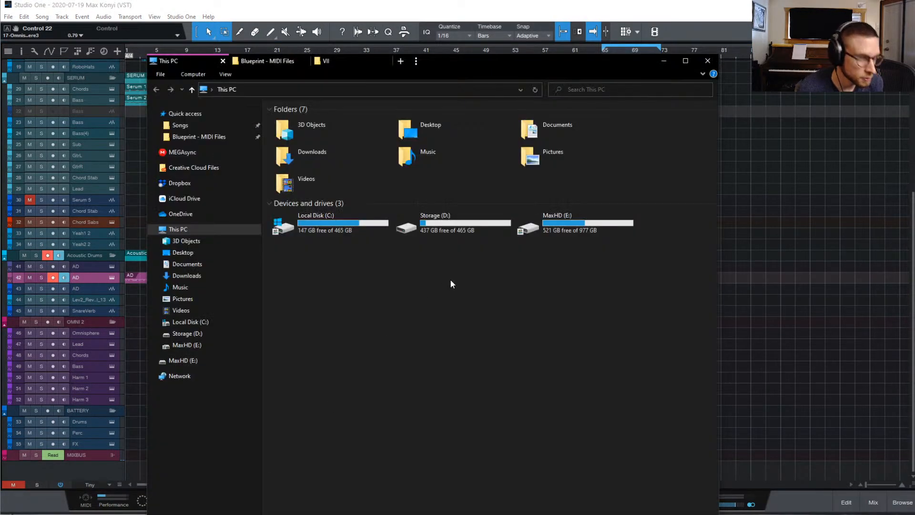
drag(497, 59, 737, 155)
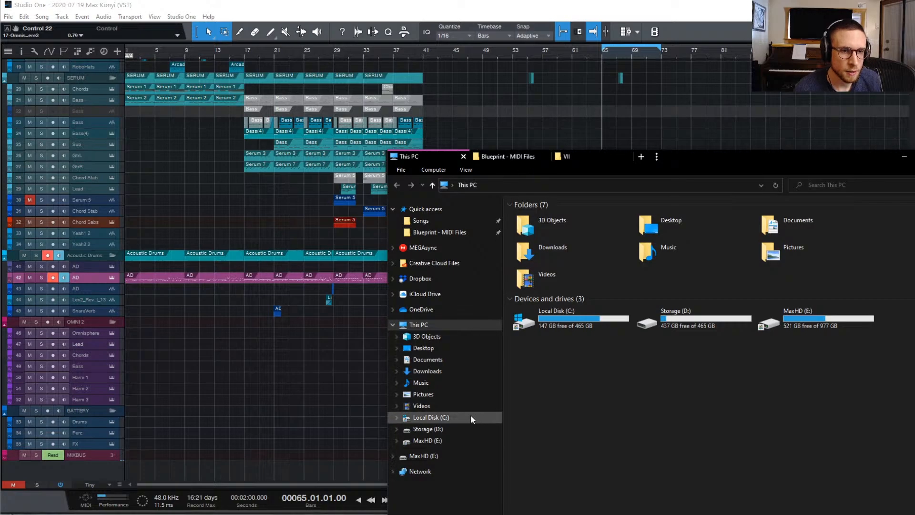
click(436, 440)
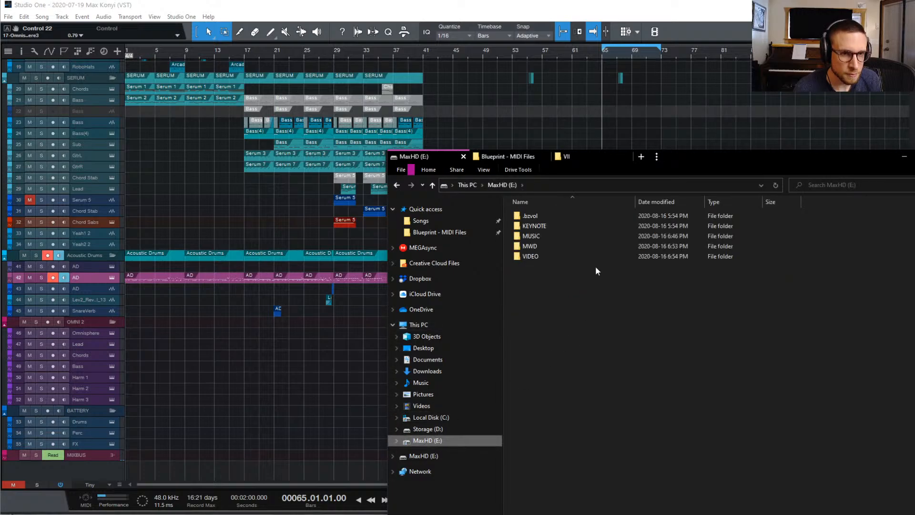
double_click(533, 236)
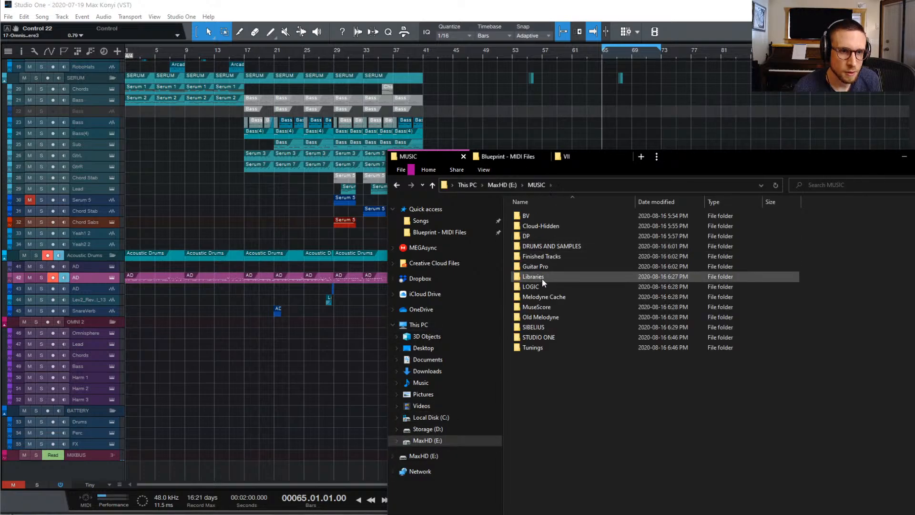
double_click(559, 338)
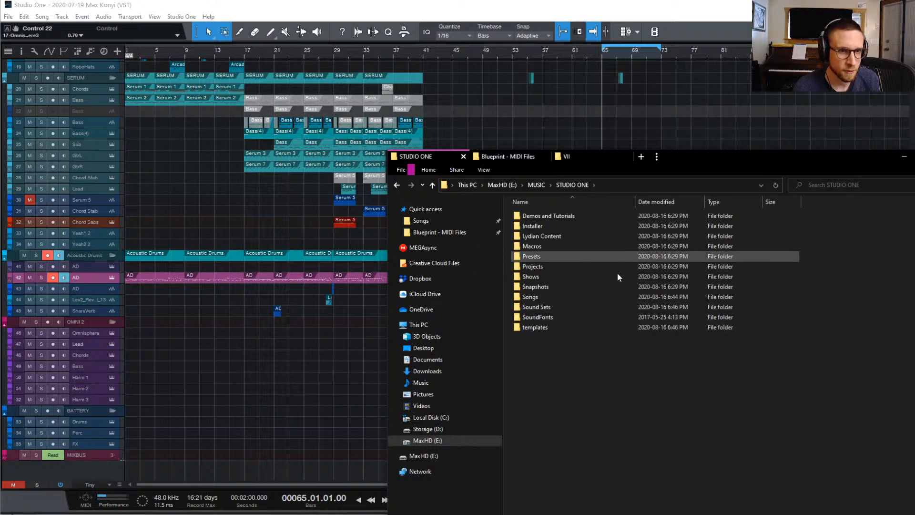
double_click(577, 298)
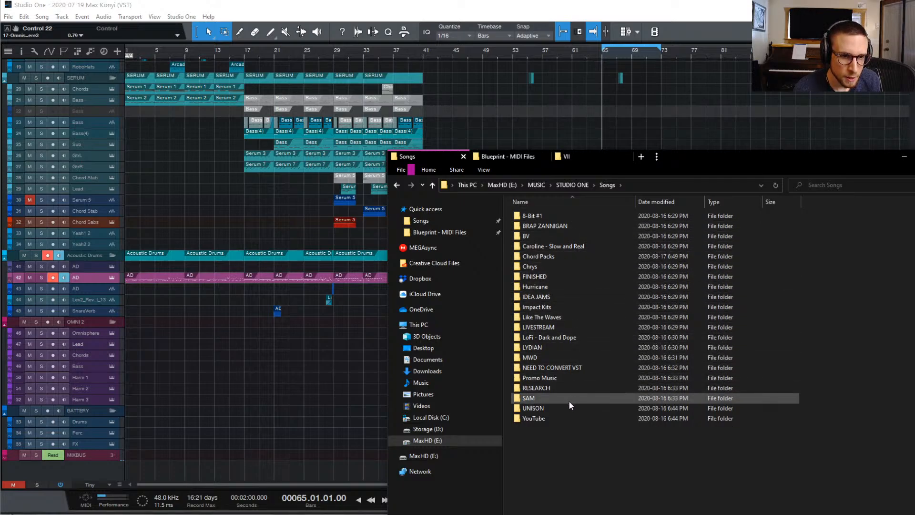
double_click(534, 368)
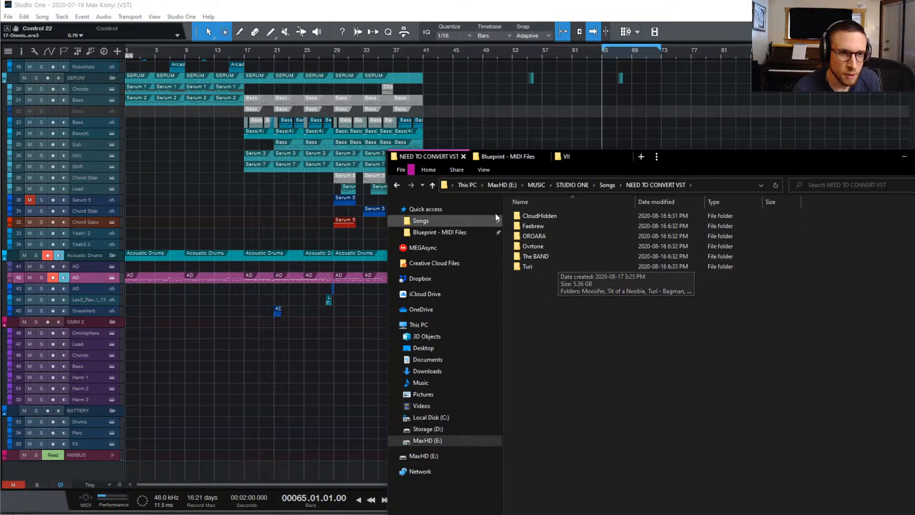
click(399, 184)
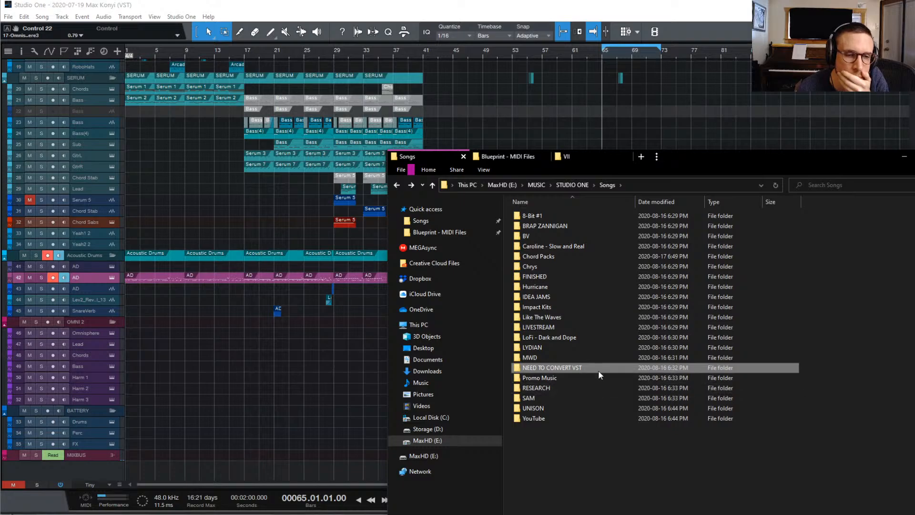
mouse_move(599, 368)
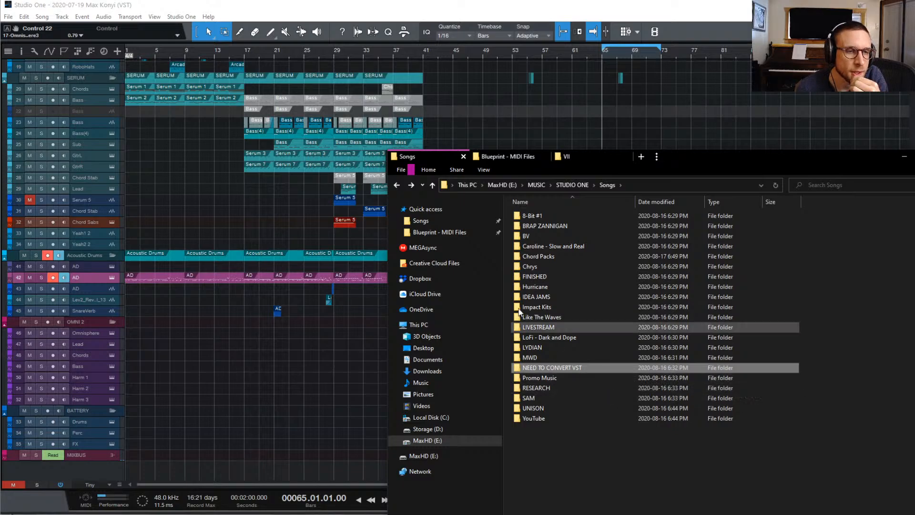
Go back to the MUSIC folder and check the contents of its DP subfolder
click(395, 184)
click(394, 184)
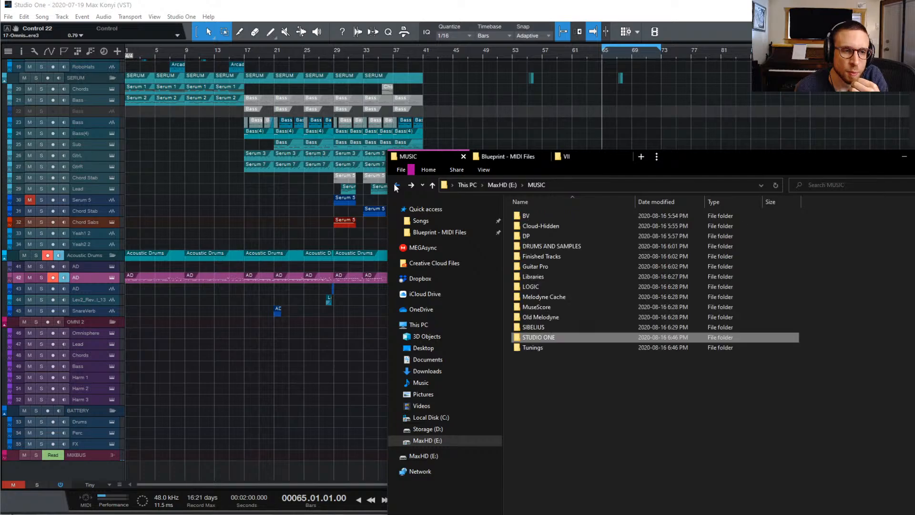
double_click(550, 236)
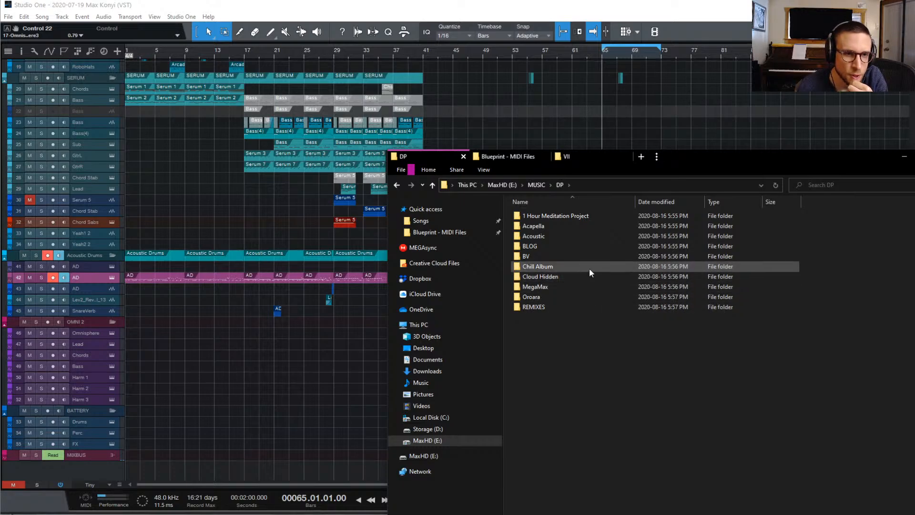
click(398, 186)
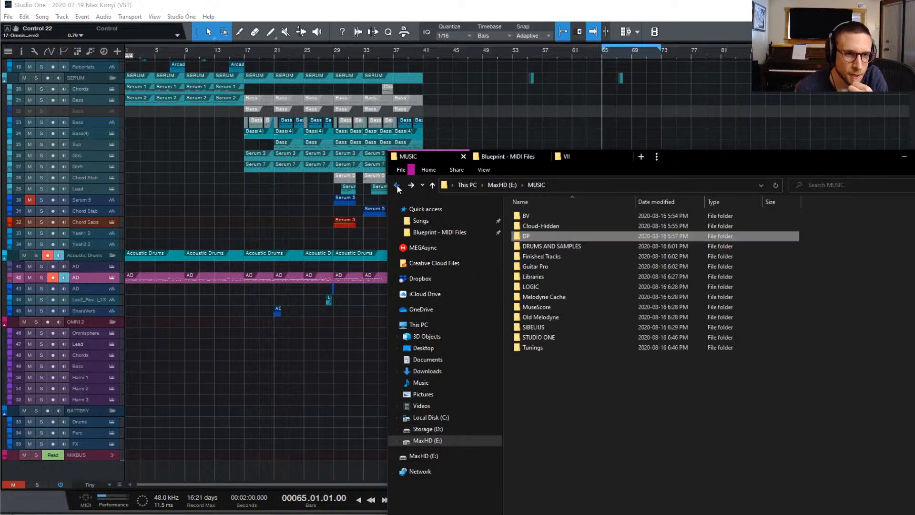
Open the song Brap 1 v2 (new lead) (VST).song from STUDIO ONE\Songs\BRAP ZANNIGAN\Brap 1
double_click(599, 337)
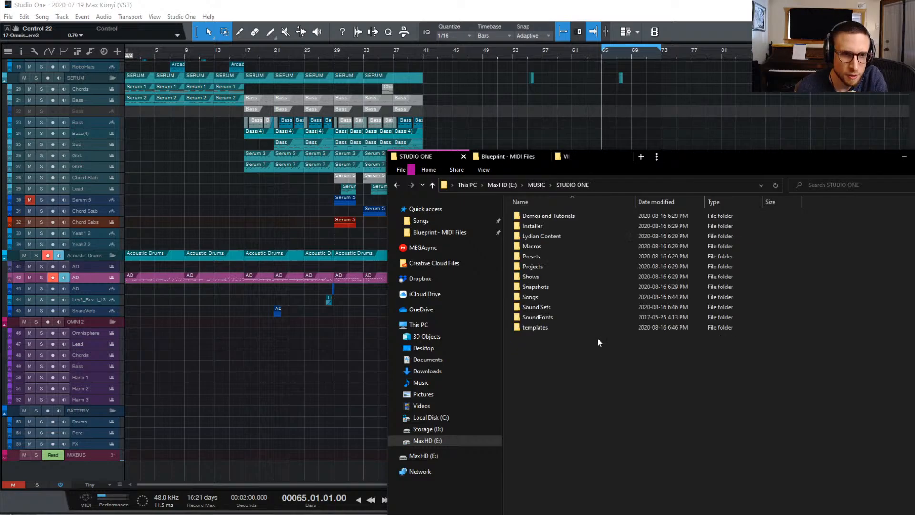
double_click(591, 305)
click(397, 185)
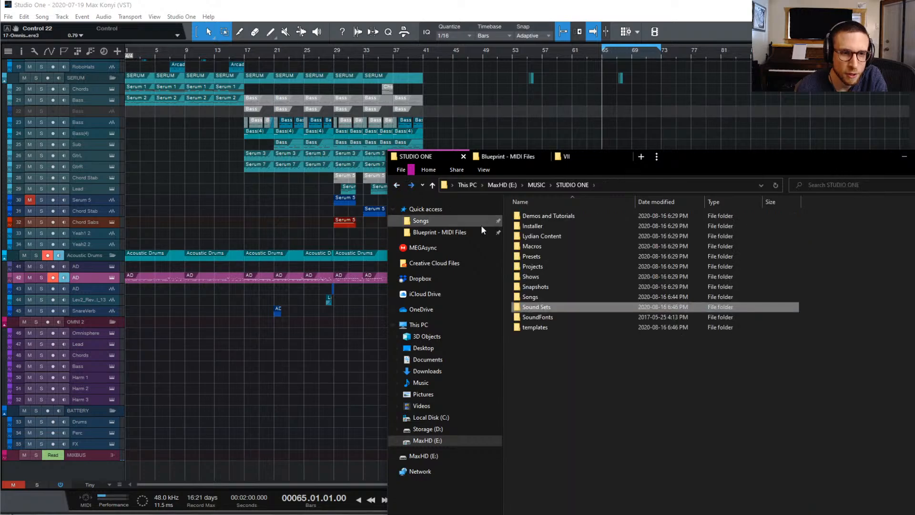
double_click(596, 294)
double_click(585, 227)
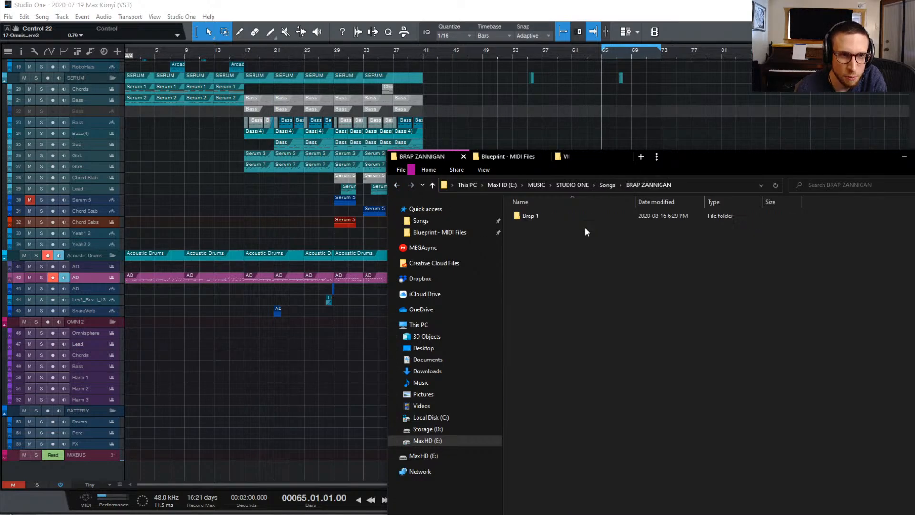
double_click(578, 215)
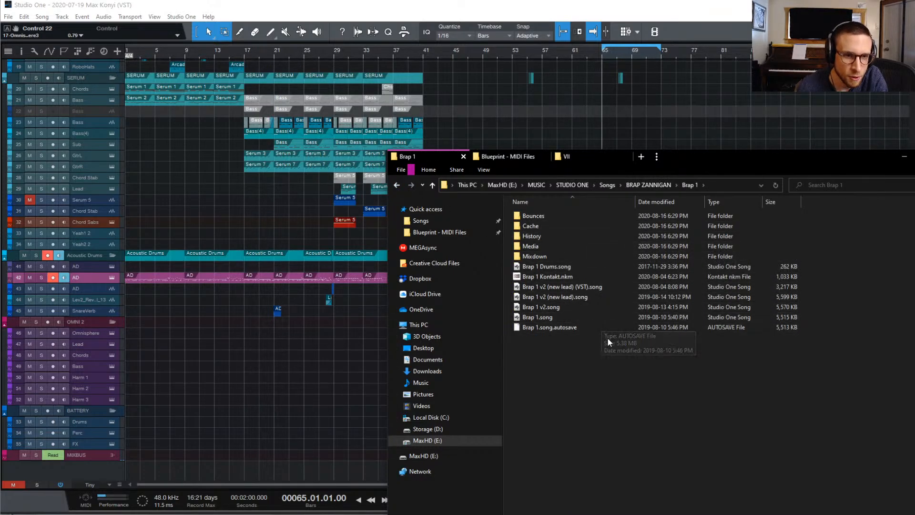
double_click(619, 287)
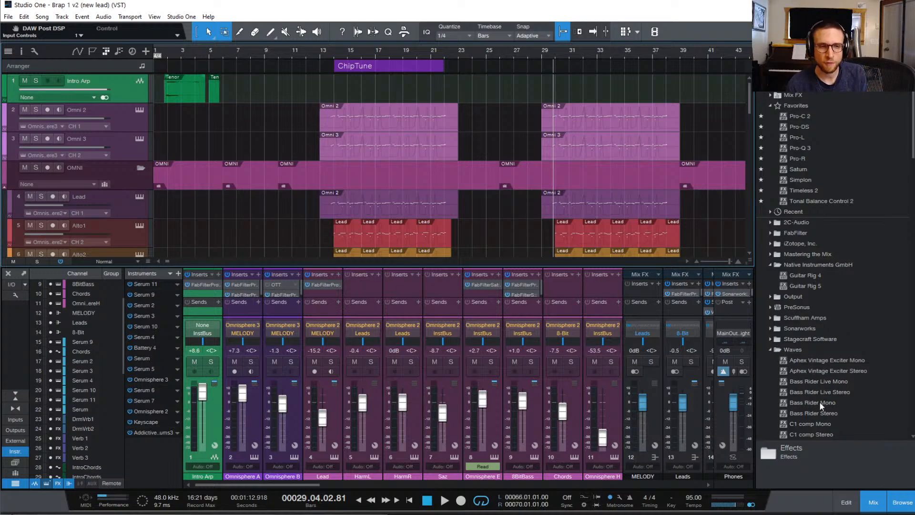
Hide the mixer and the browser, and look over the song's track arrangement
click(872, 503)
click(902, 501)
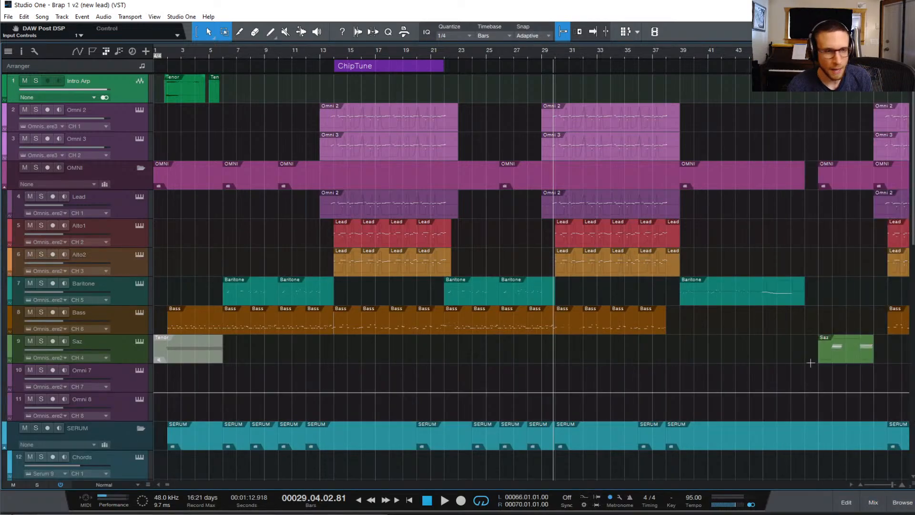
scroll(805, 355, down, 2)
scroll(806, 356, down, 18)
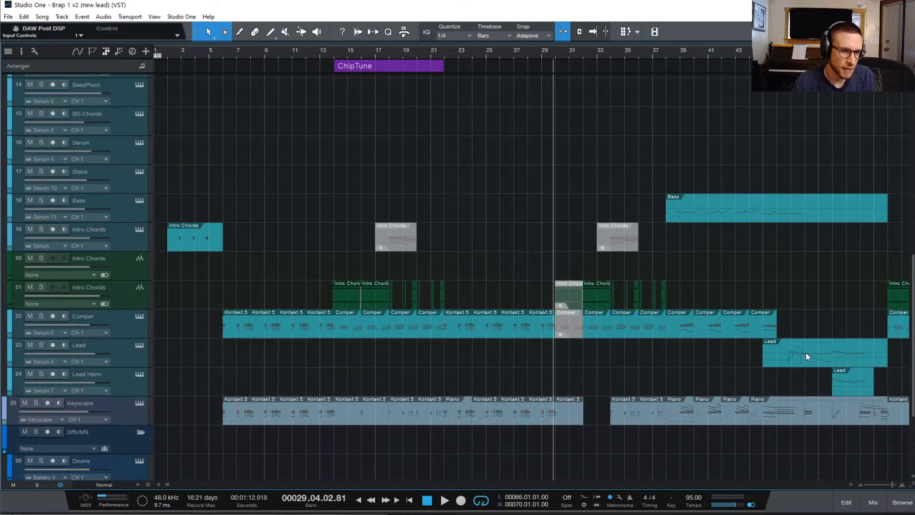
scroll(806, 357, up, 20)
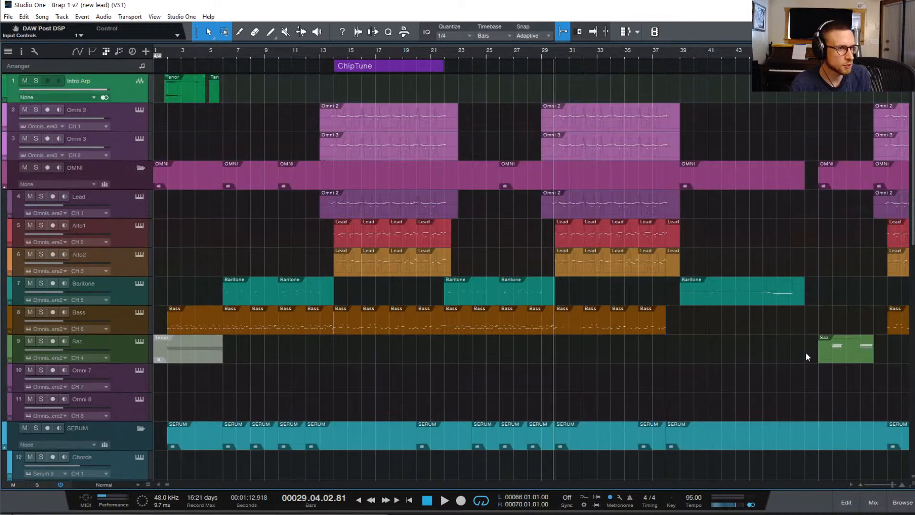
Return the playback cursor to the song's start and review the tracks down to the drums
key(Home)
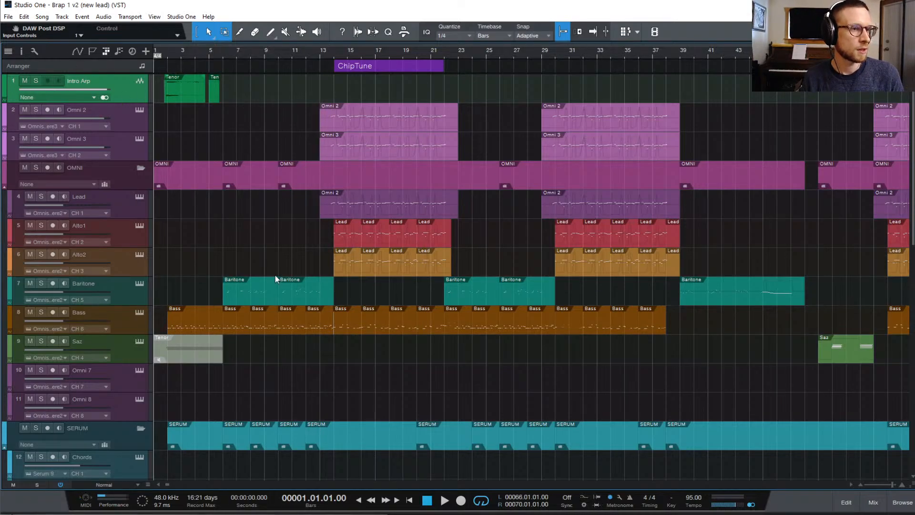
scroll(276, 275, down, 5)
scroll(275, 222, up, 5)
scroll(287, 195, down, 10)
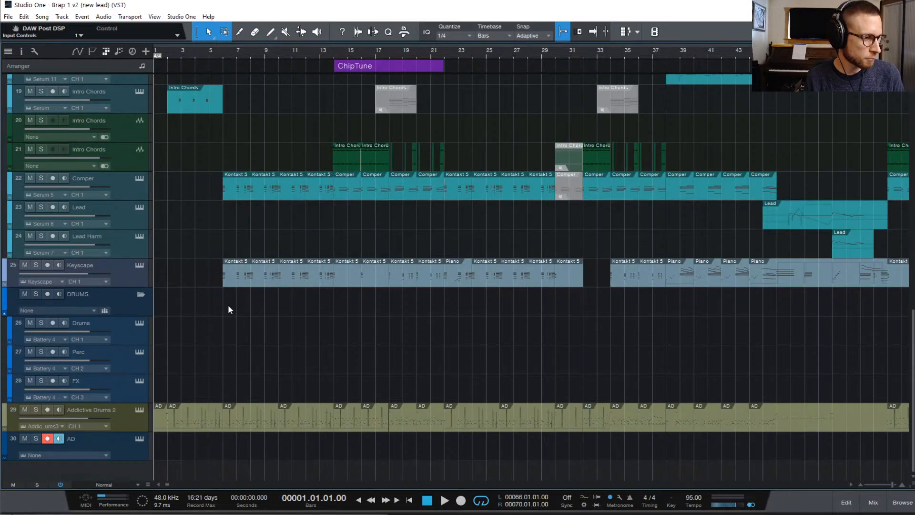
scroll(253, 241, up, 8)
scroll(253, 241, up, 4)
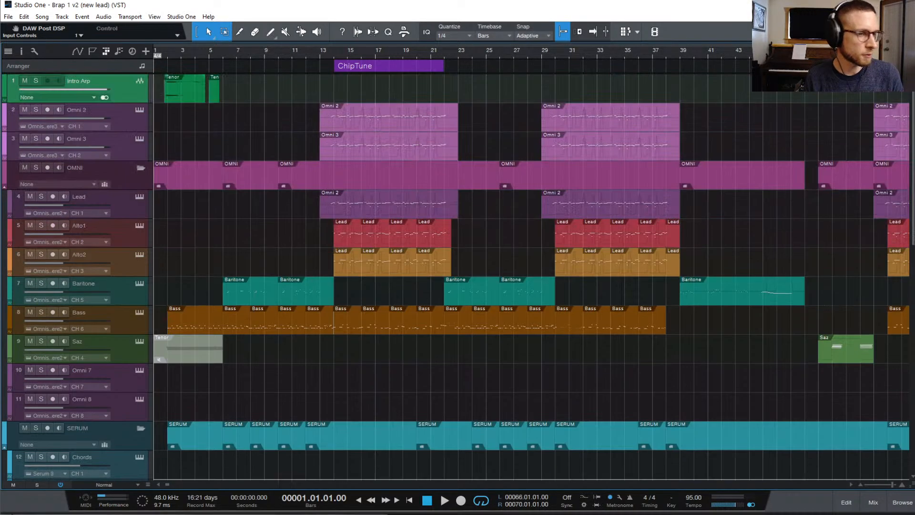
Play the song from the start while checking the instrument and effect channels in the mixer, and close the mixer
click(872, 502)
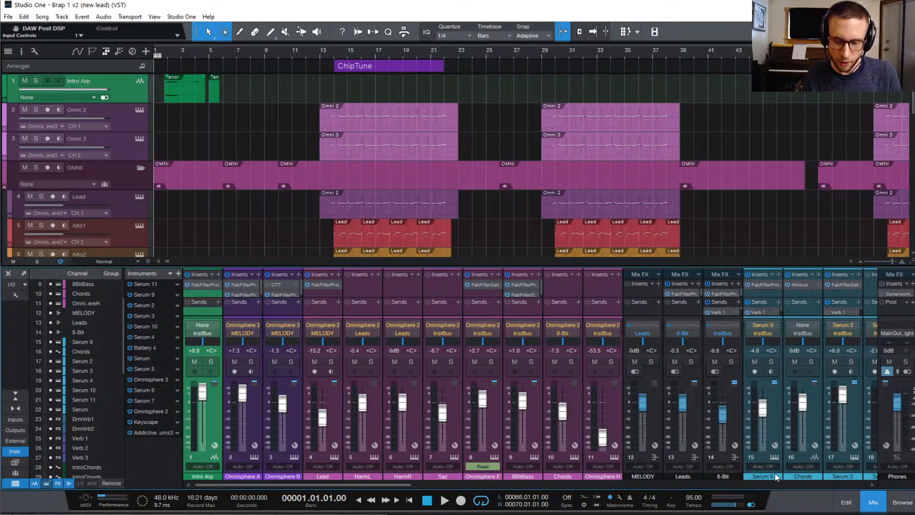
scroll(774, 473, right, 9)
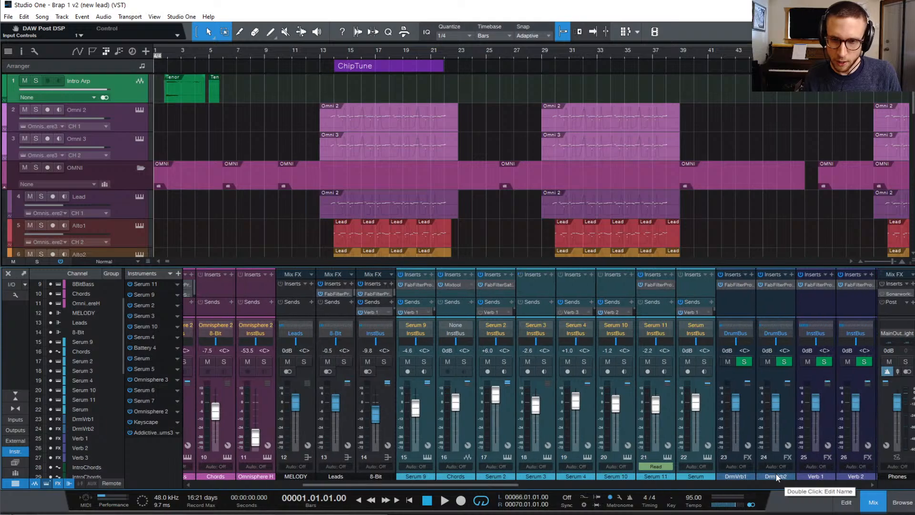
scroll(776, 476, right, 4)
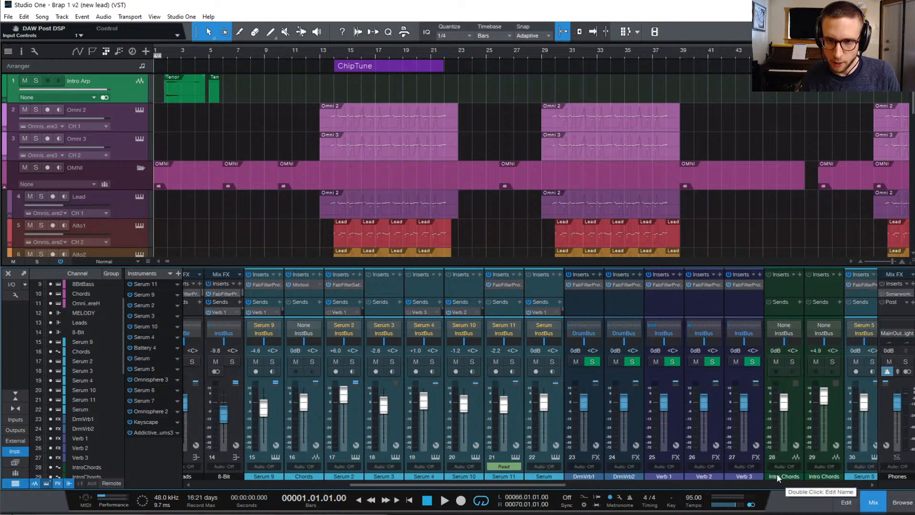
scroll(776, 474, right, 1)
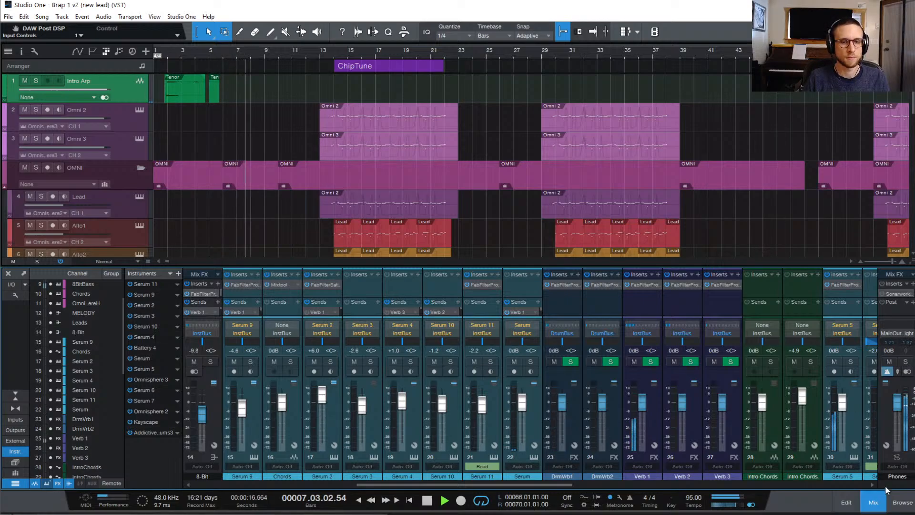
click(875, 507)
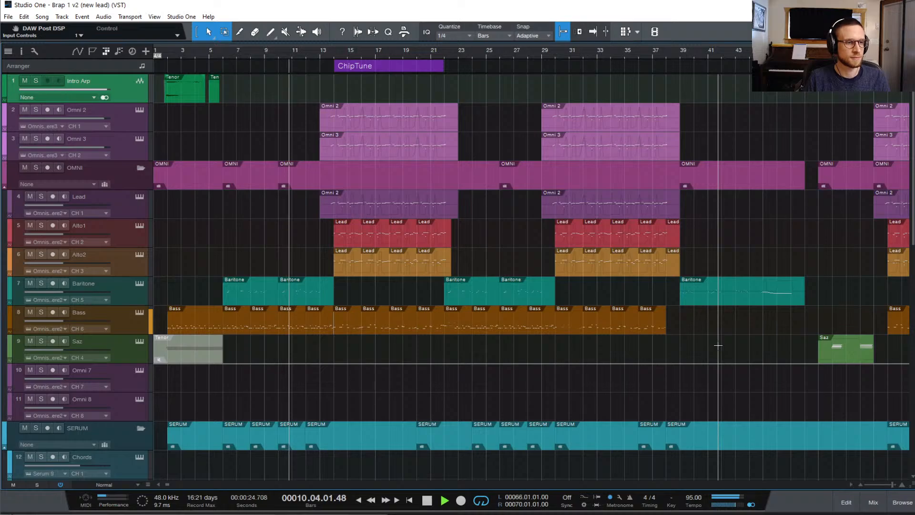
Follow the playing song through its chorus and breakdown by examining the Omni, Serum, Keyscape and drum tracks up to bar 51
scroll(718, 345, down, 3)
scroll(717, 345, up, 3)
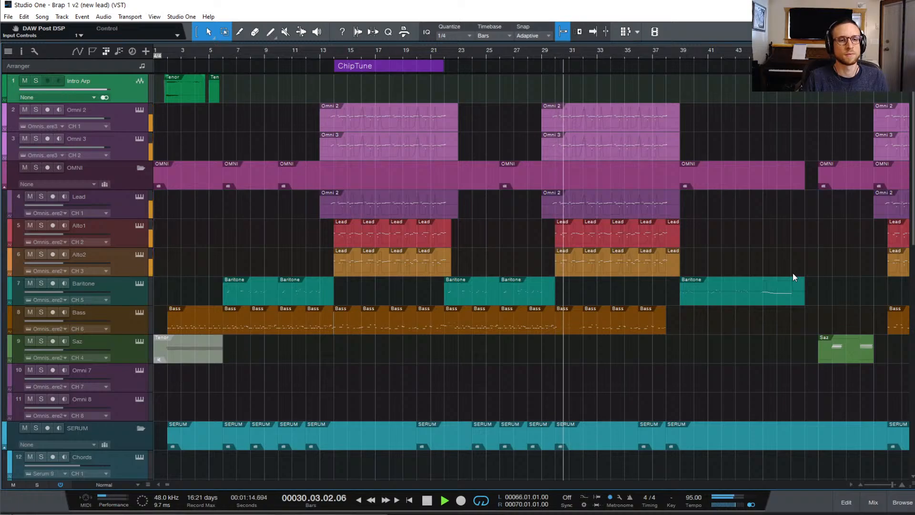
scroll(810, 270, down, 2)
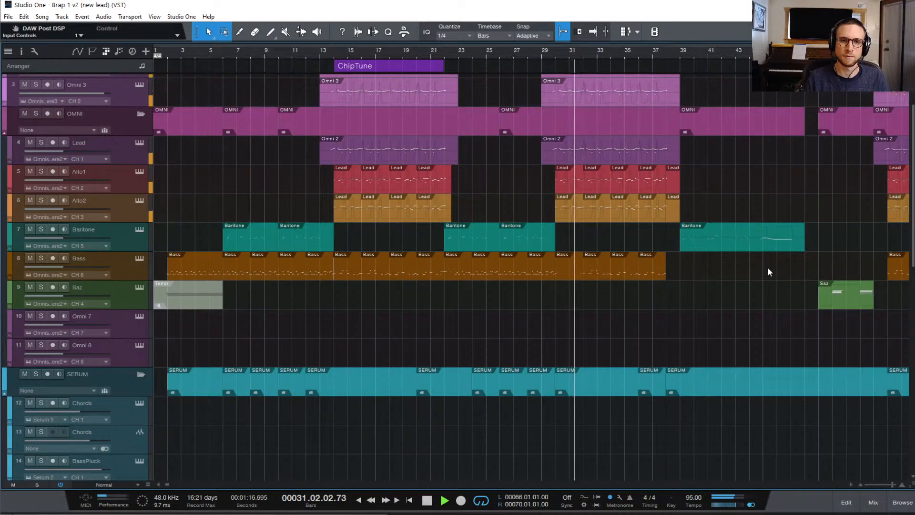
scroll(762, 268, right, 5)
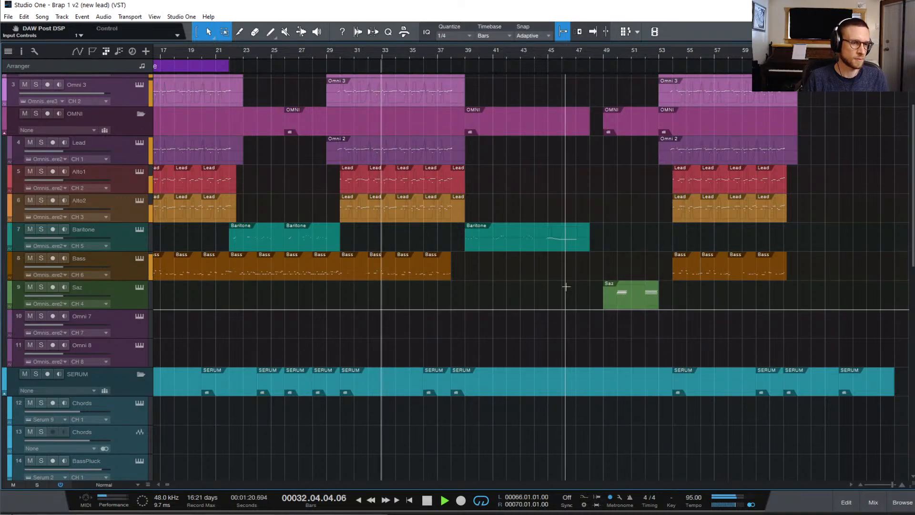
scroll(566, 286, down, 12)
scroll(566, 287, down, 2)
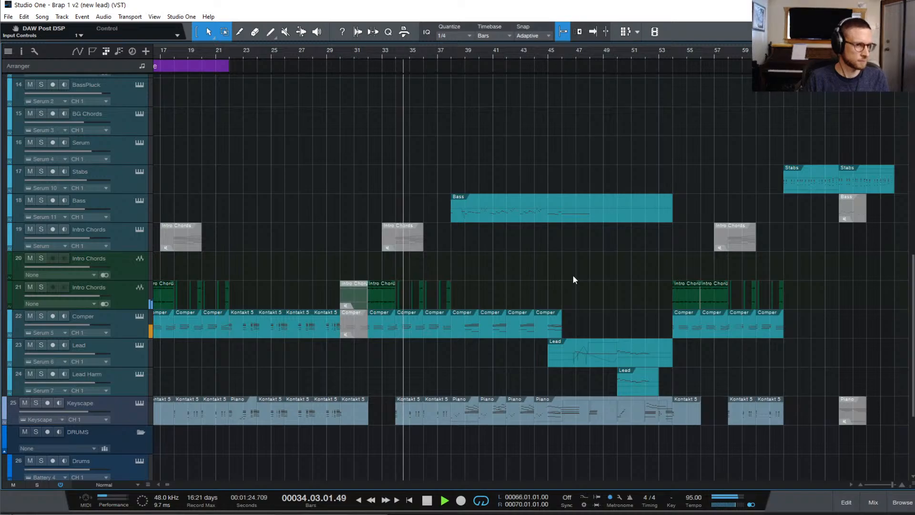
scroll(572, 279, down, 2)
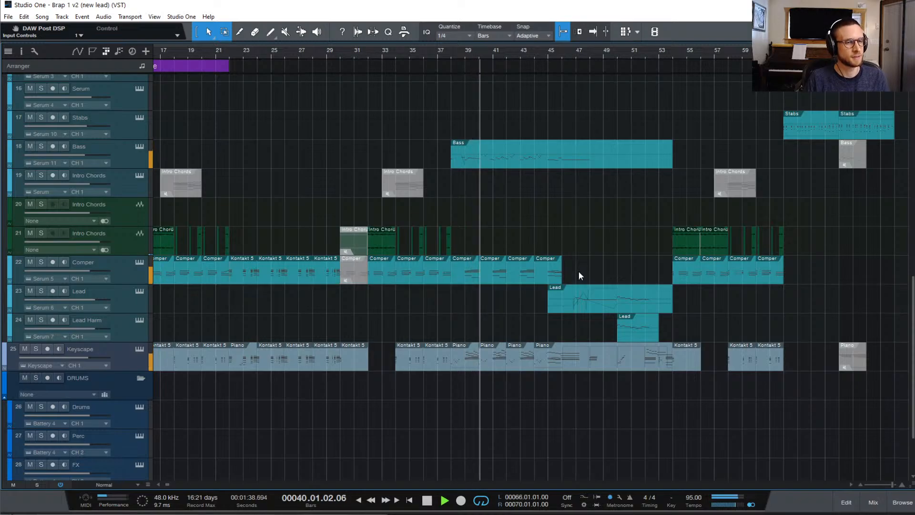
scroll(578, 270, up, 5)
scroll(580, 272, up, 6)
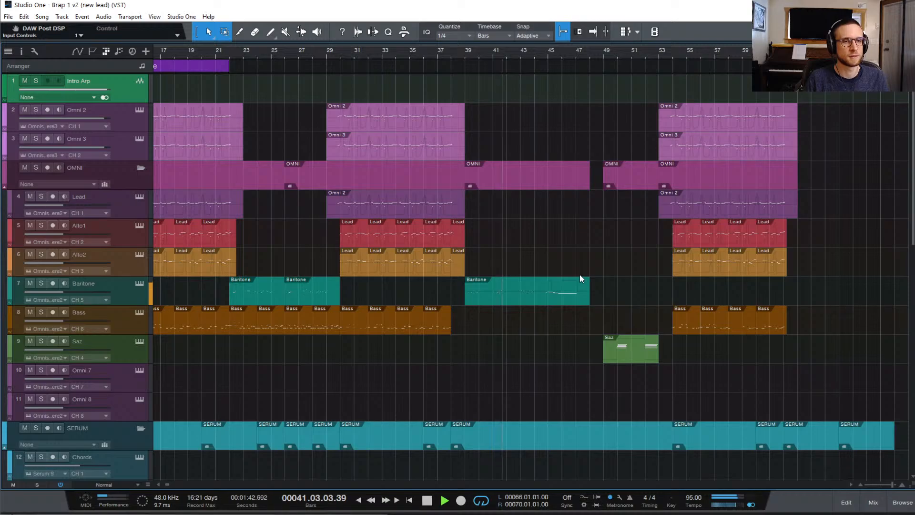
scroll(589, 254, down, 11)
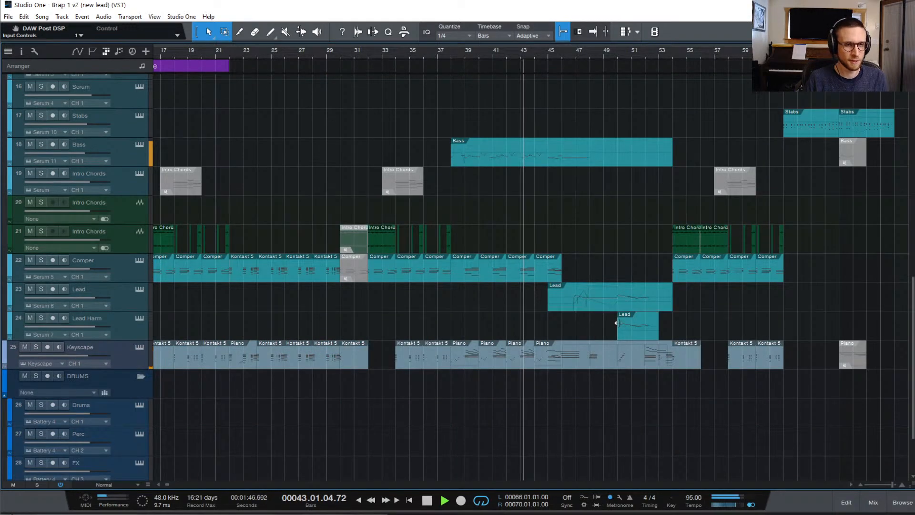
scroll(617, 316, down, 2)
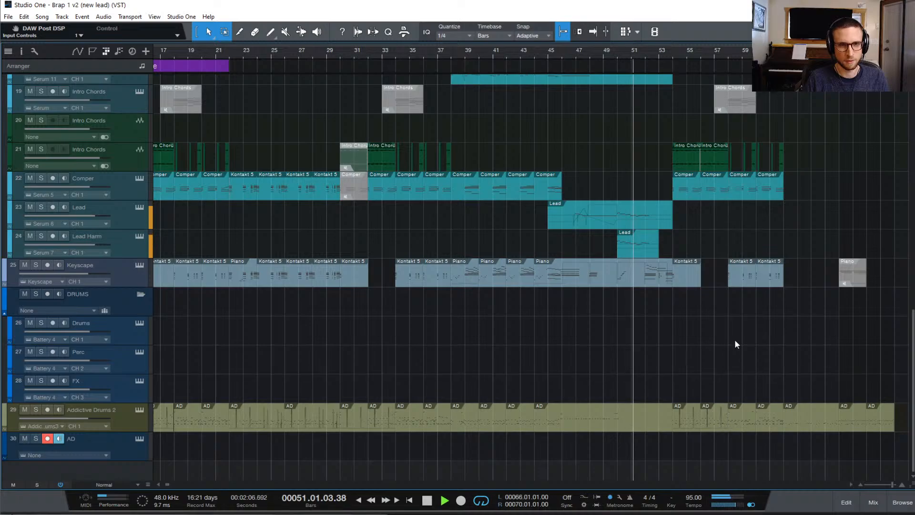
Examine the song's final section up to bar 70 across all tracks while it plays, including the Stabs and Addictive Drums 2 parts
scroll(734, 340, right, 10)
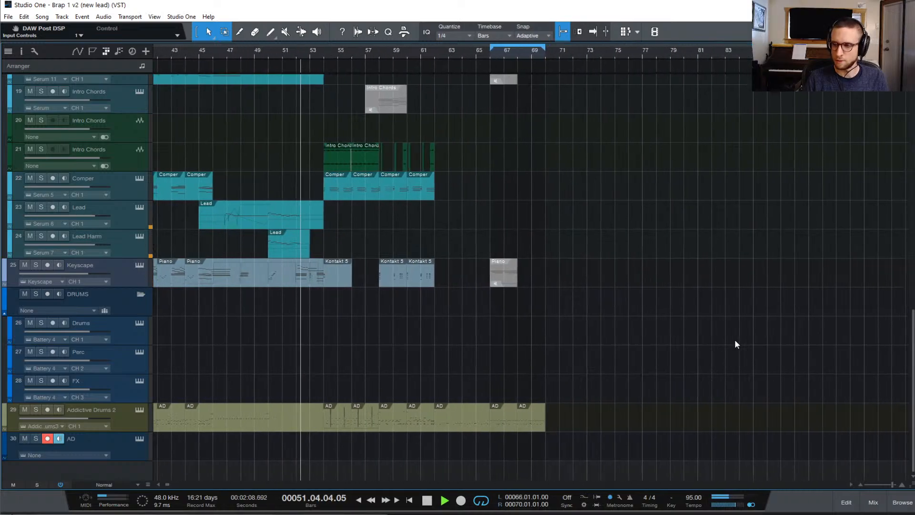
scroll(592, 358, left, 1)
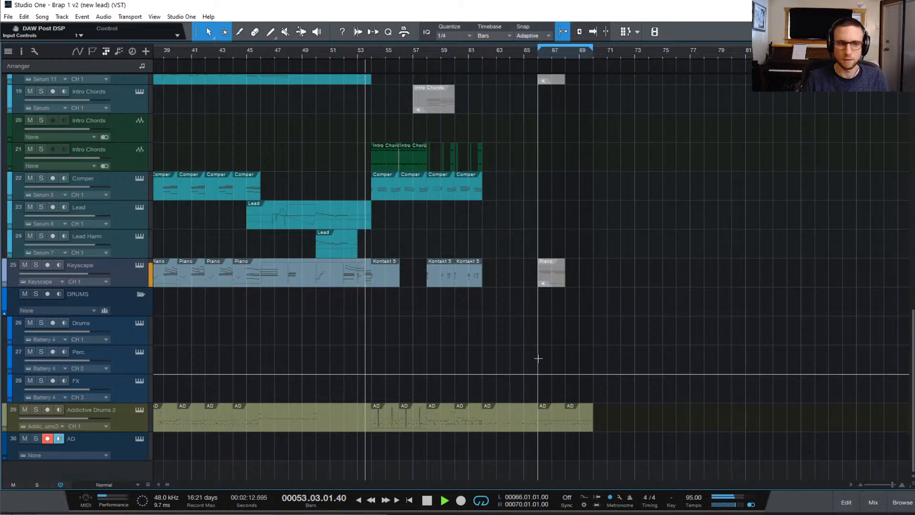
scroll(542, 355, up, 10)
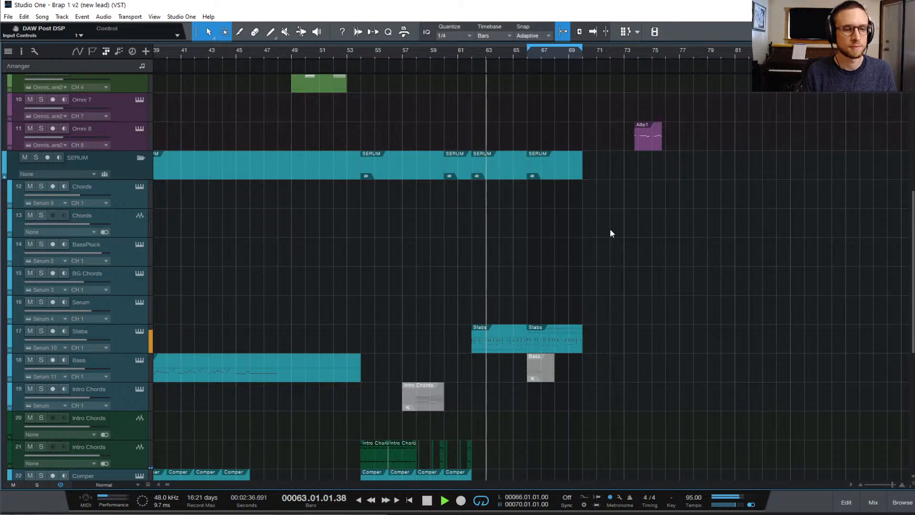
scroll(611, 233, down, 2)
scroll(612, 233, down, 2)
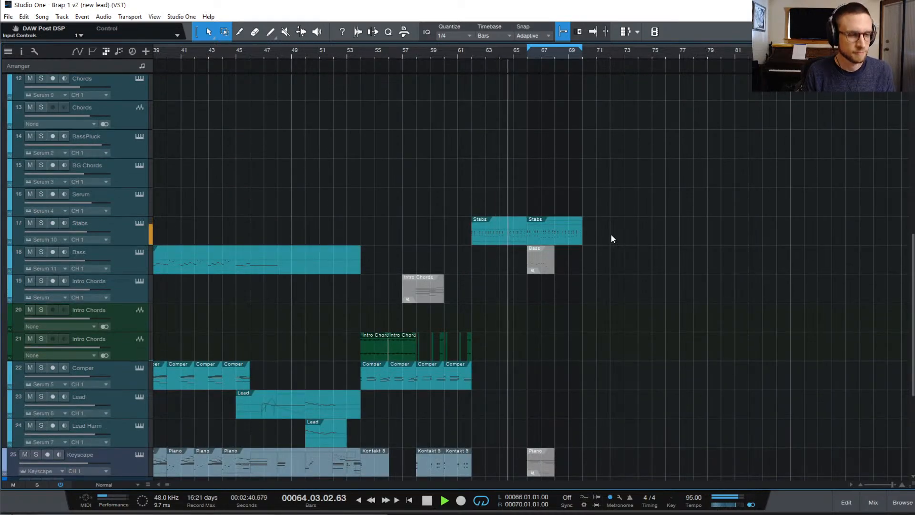
scroll(610, 234, down, 2)
scroll(616, 237, down, 5)
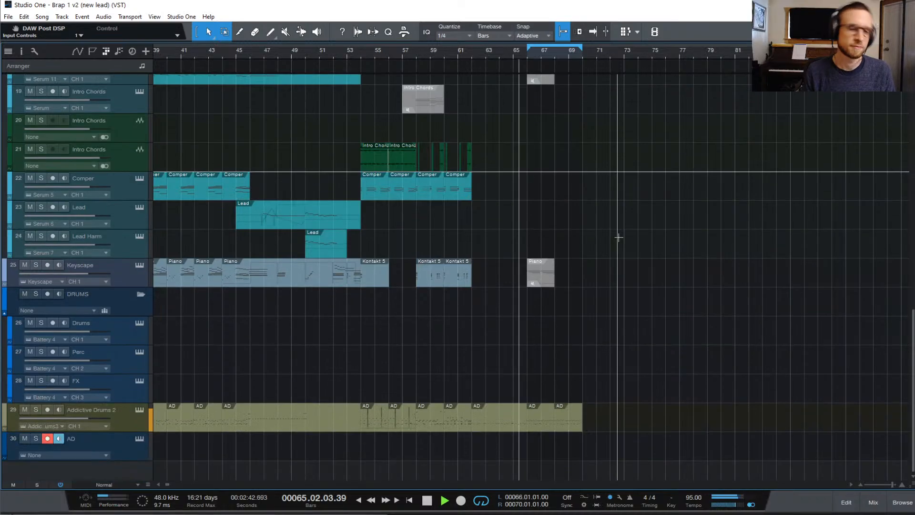
scroll(618, 237, up, 4)
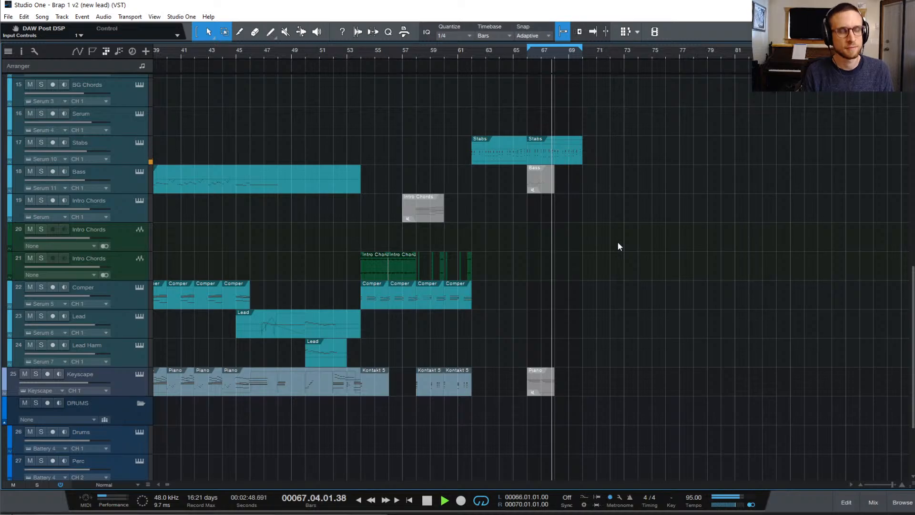
scroll(617, 248, down, 4)
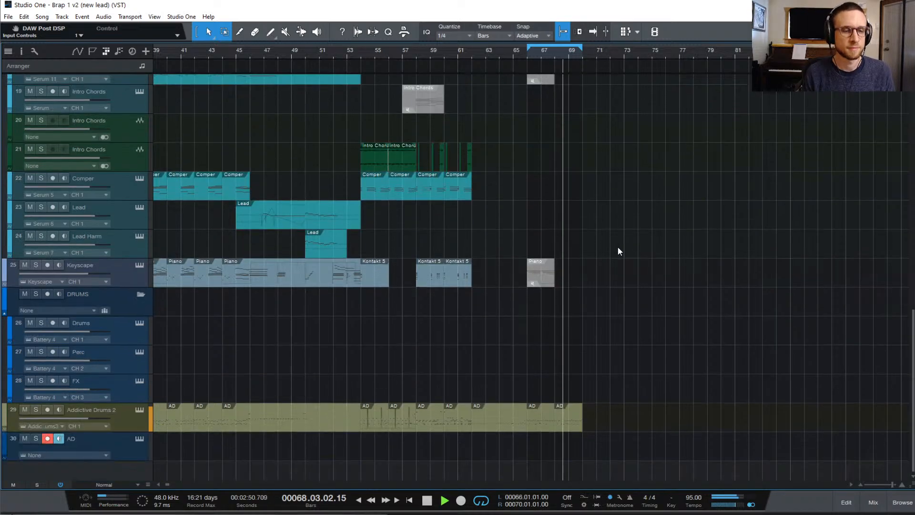
scroll(616, 248, up, 7)
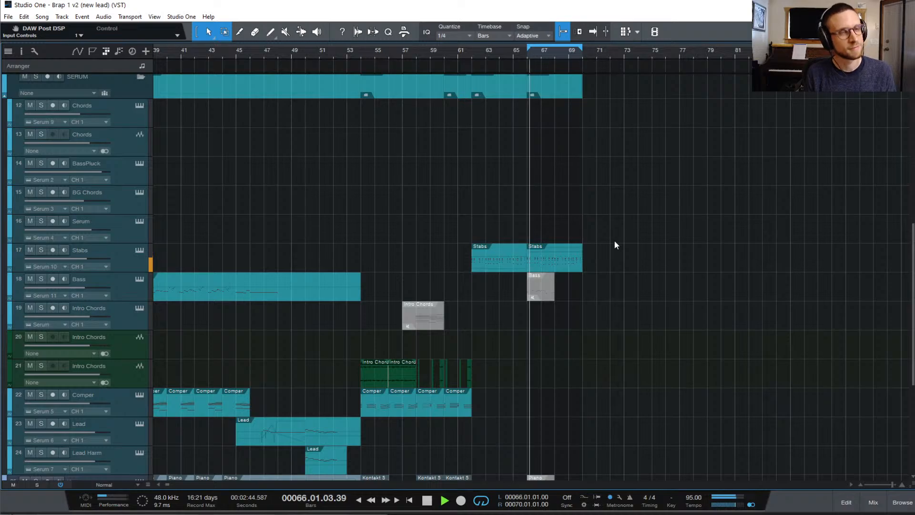
scroll(615, 244, up, 4)
scroll(713, 241, up, 8)
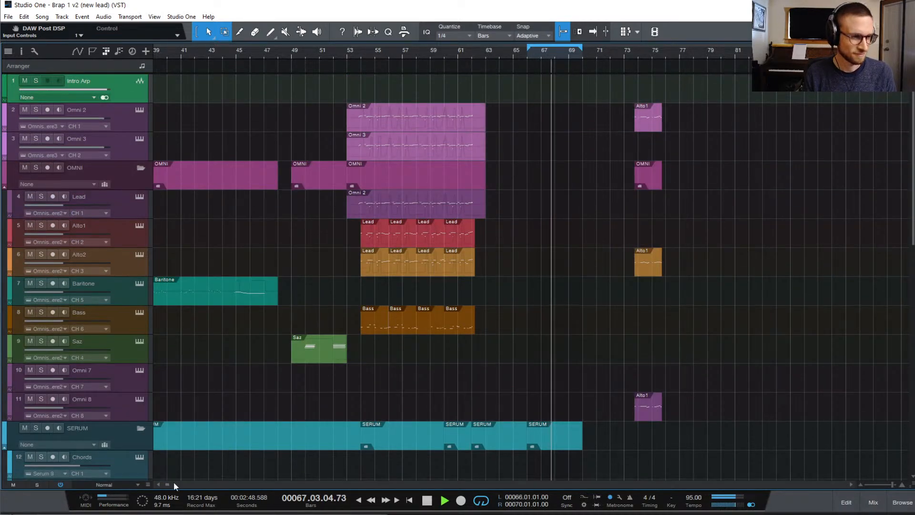
drag(168, 483, 179, 485)
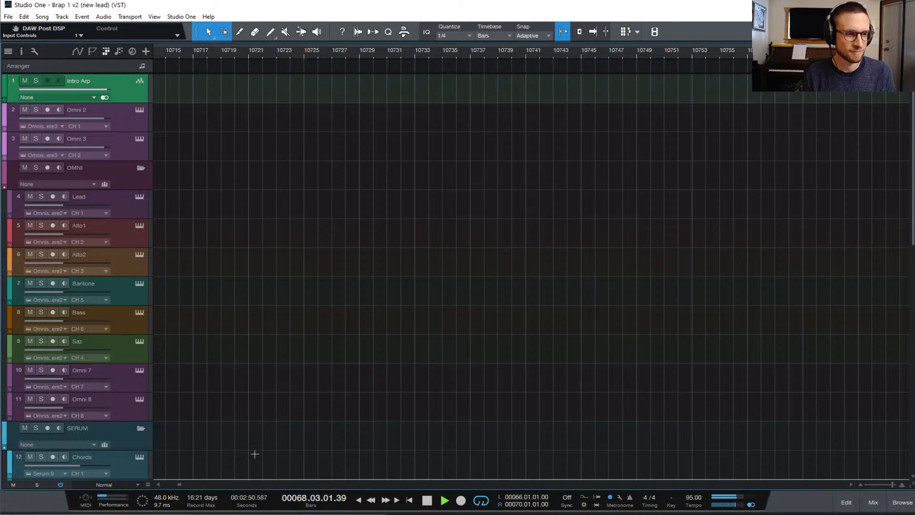
key(w)
key(w)
key(w)
key(w)
key(w)
scroll(456, 370, down, 7)
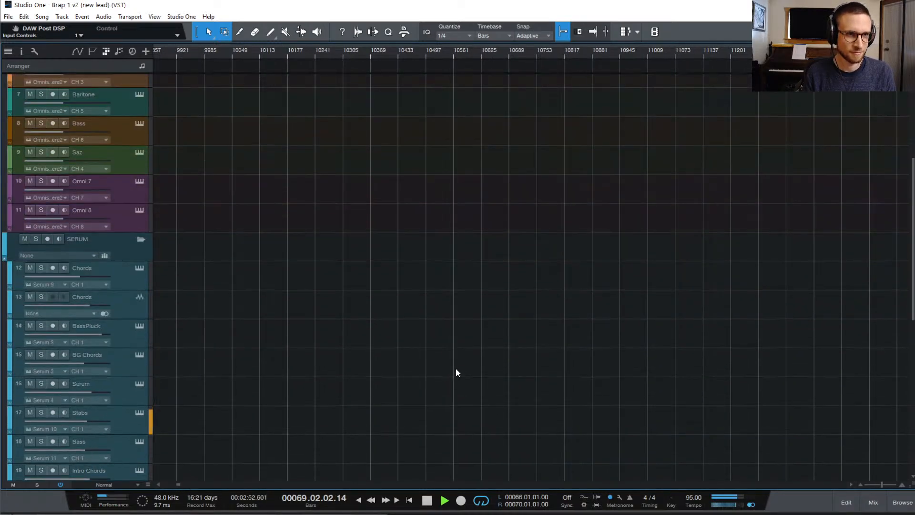
scroll(456, 370, up, 6)
key(w)
key(w)
scroll(455, 374, down, 7)
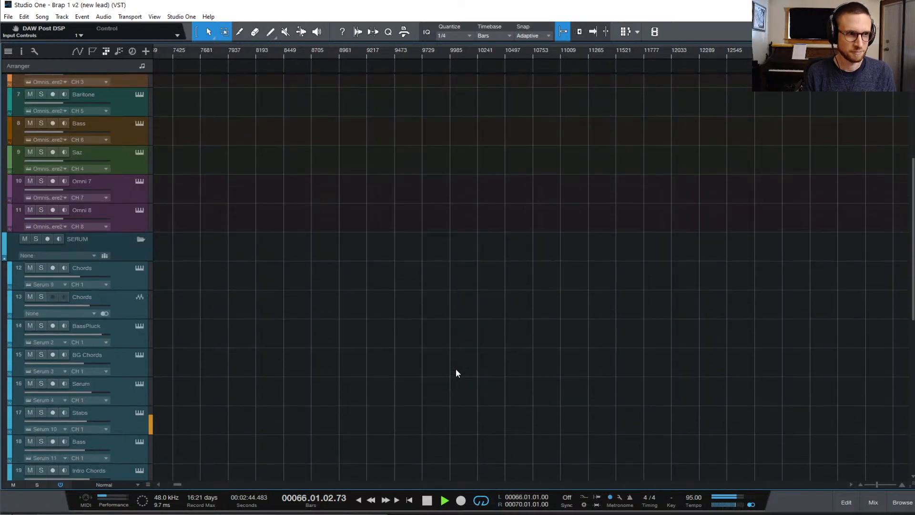
scroll(456, 373, up, 7)
scroll(456, 369, down, 5)
scroll(456, 369, up, 5)
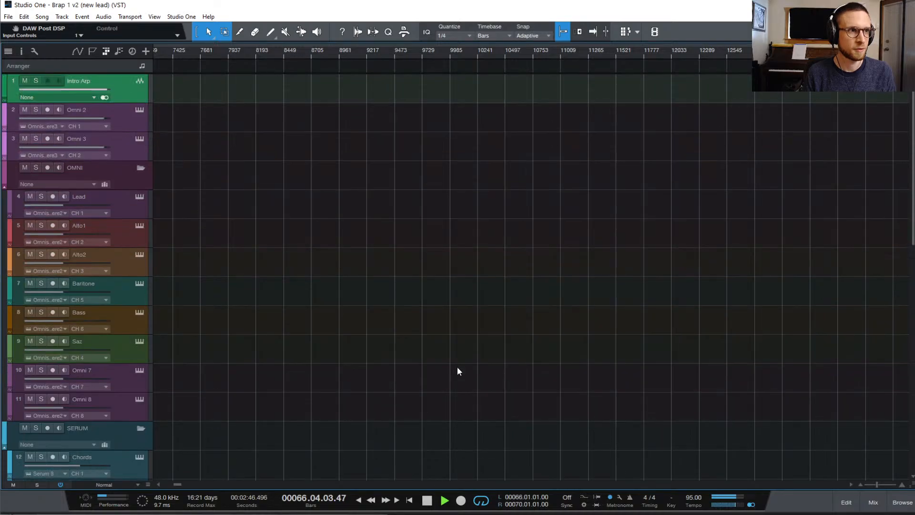
scroll(452, 373, right, 4)
scroll(451, 373, left, 5)
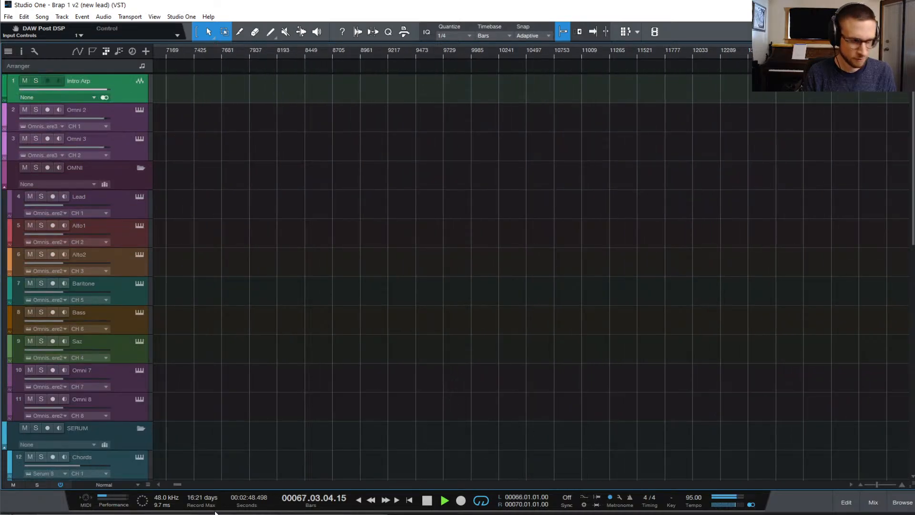
Locate the leftover clips beyond the song's end, from about bar 113 onward, and stop playback
drag(176, 484, 145, 485)
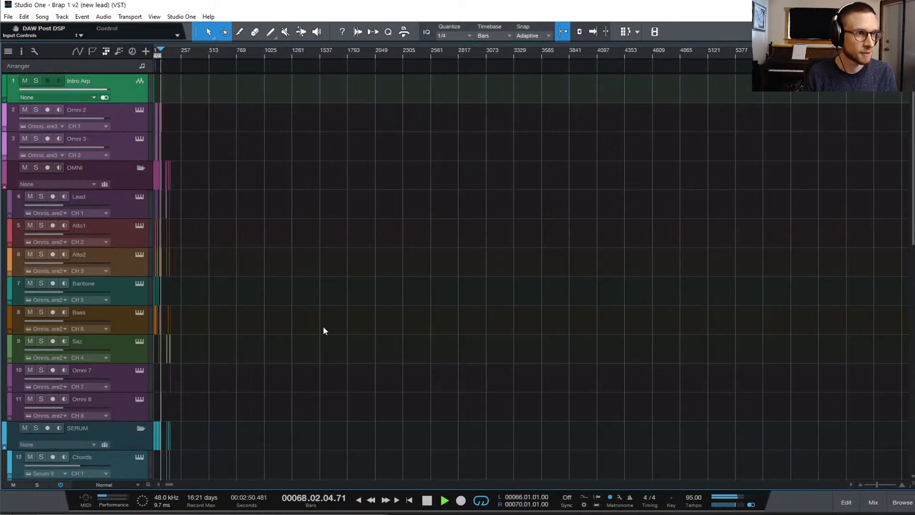
key(e)
key(e)
key(e)
key(e)
key(e)
key(e)
key(e)
key(space)
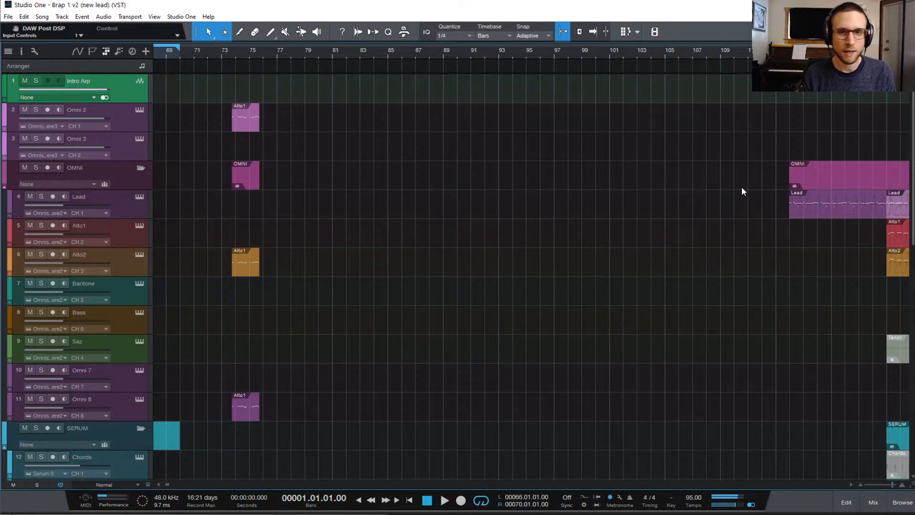
scroll(741, 187, left, 5)
scroll(741, 186, right, 7)
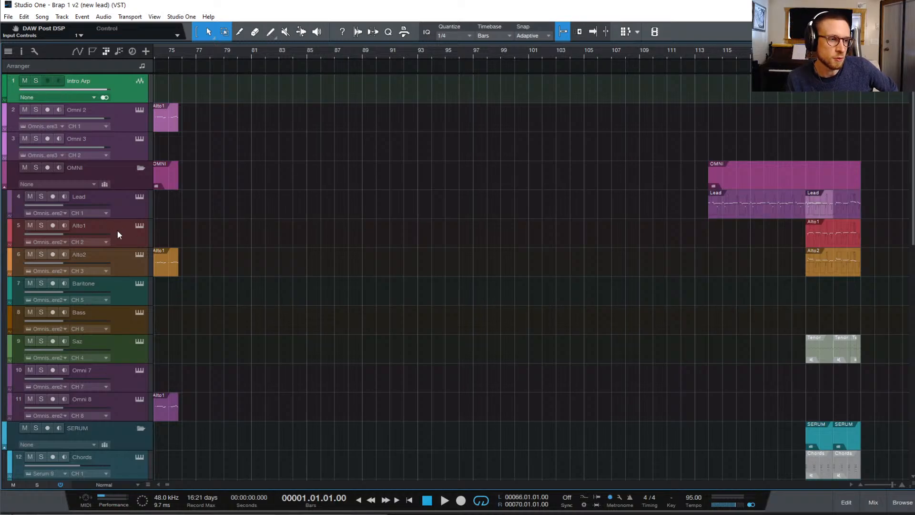
Review the remaining tracks down to the drums, and inspect the Addictive Drums 2 instrument's kit before closing its window
scroll(127, 233, down, 10)
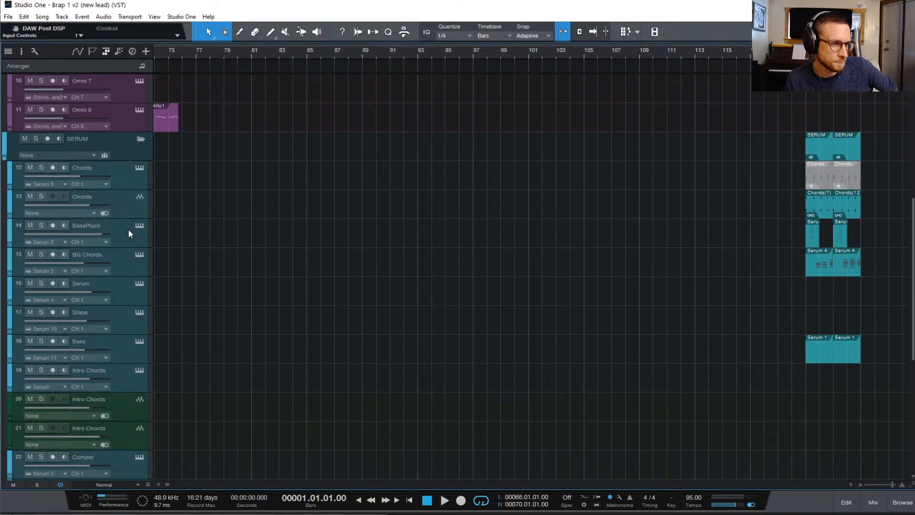
scroll(128, 233, down, 10)
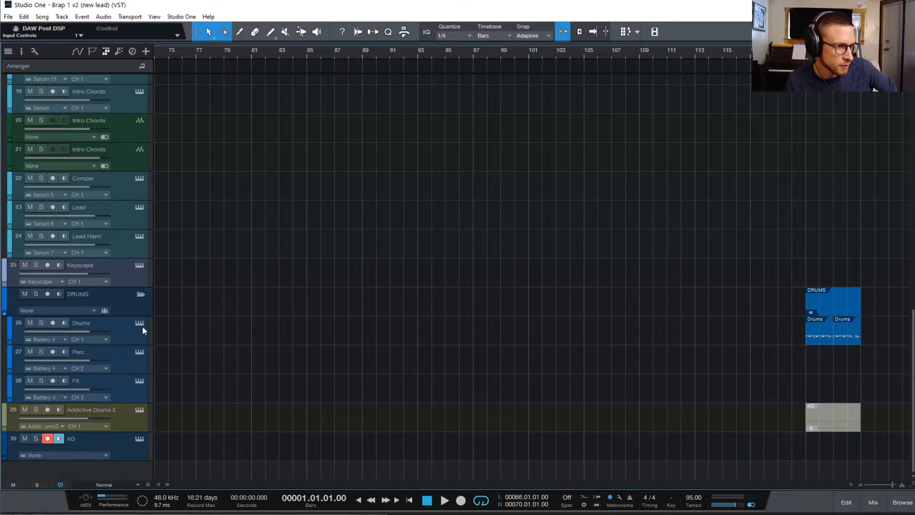
click(139, 438)
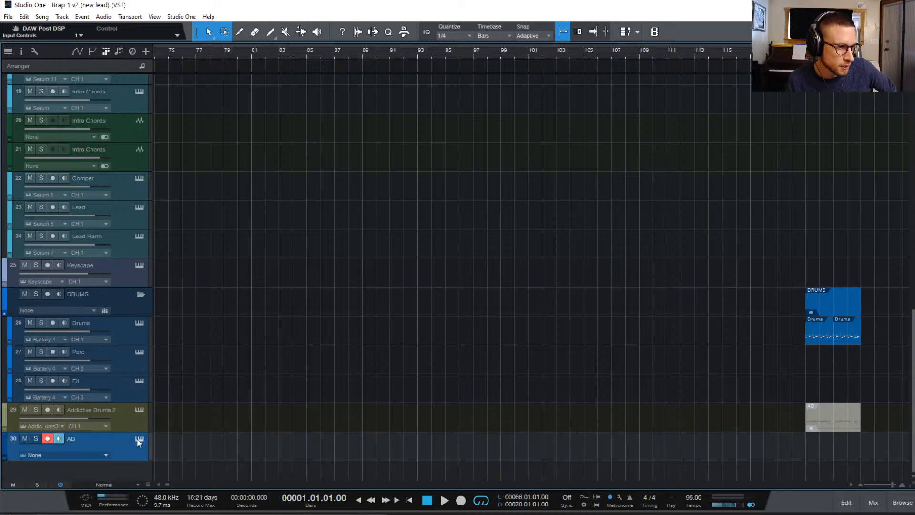
click(140, 411)
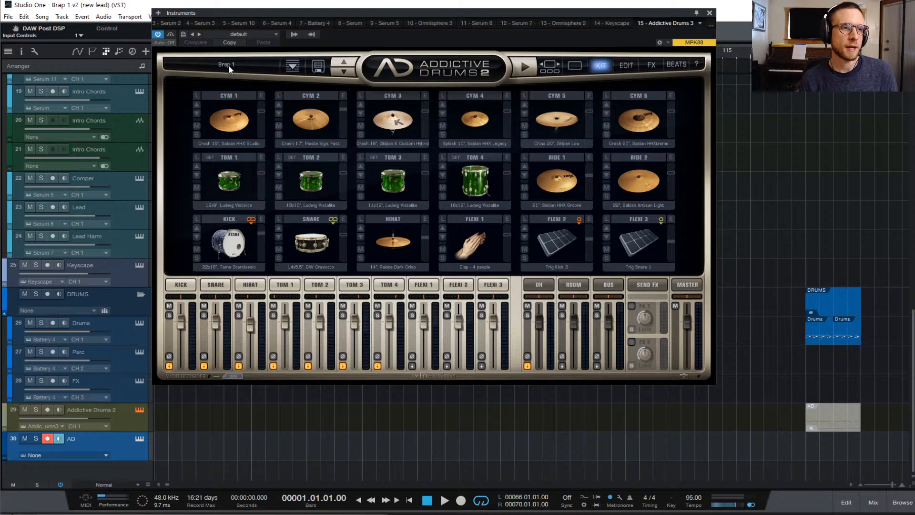
drag(359, 13, 370, 42)
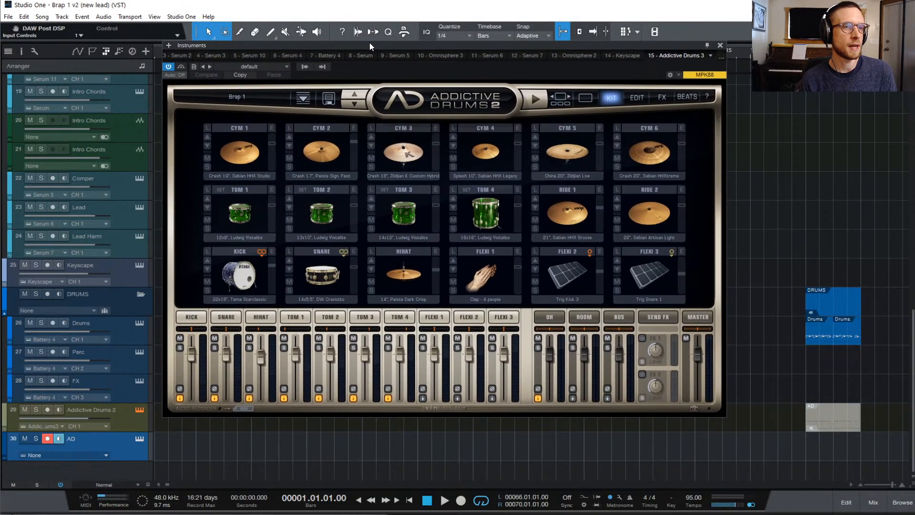
click(719, 46)
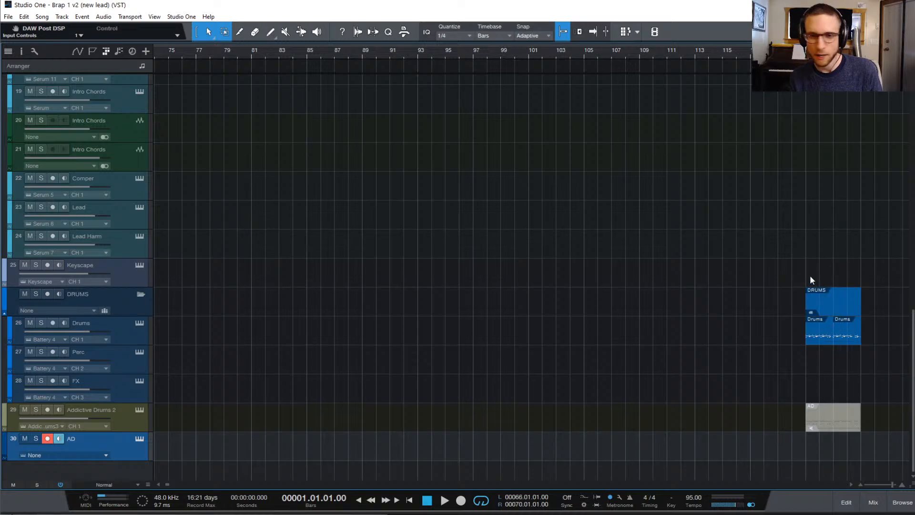
Audition the leftover OMNI and Lead clips briefly from bar 113 beat 4 and from bar 121, stopping playback each time
scroll(702, 224, up, 10)
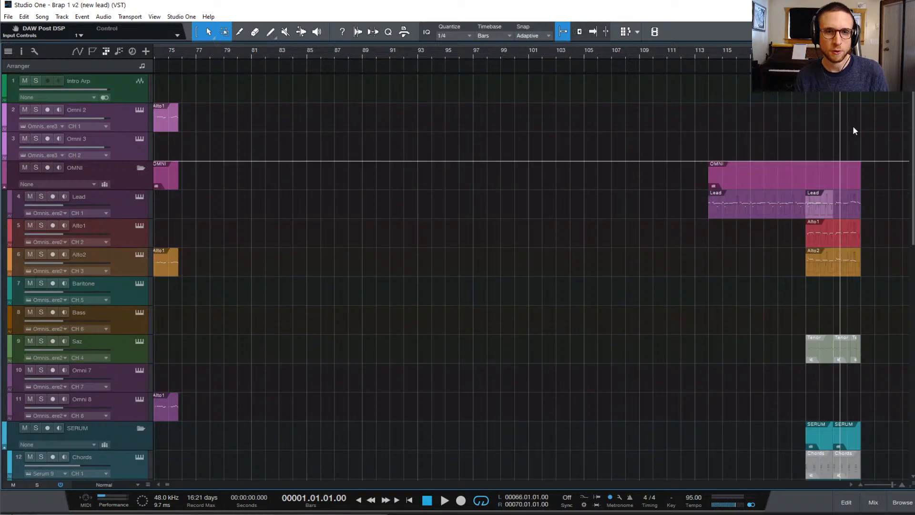
click(705, 56)
key(space)
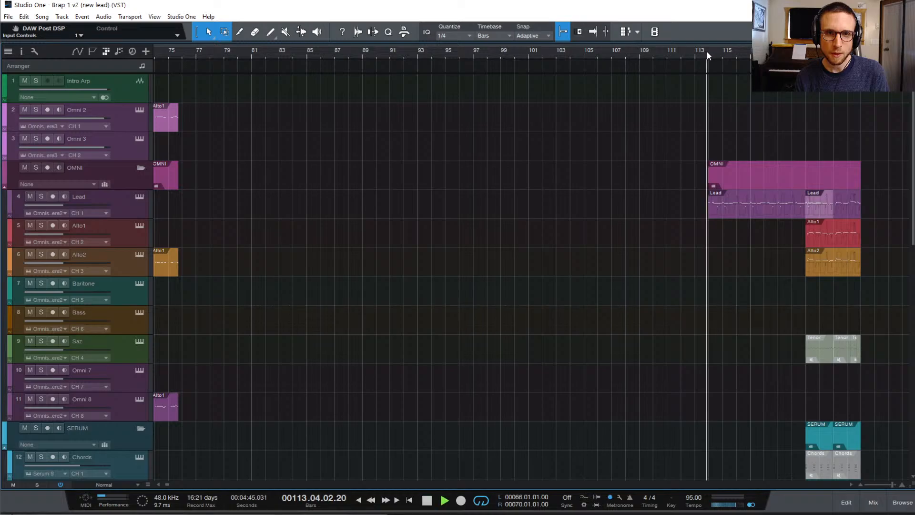
key(space)
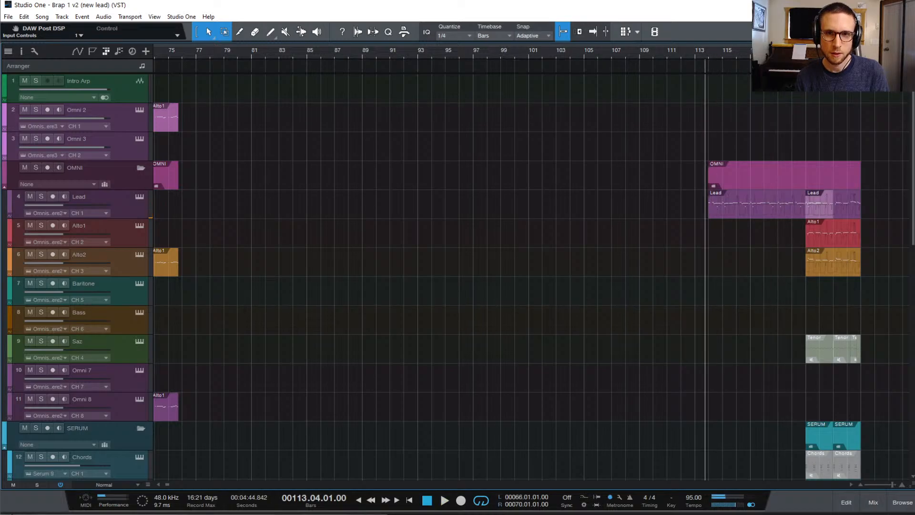
click(805, 56)
key(space)
key(space)
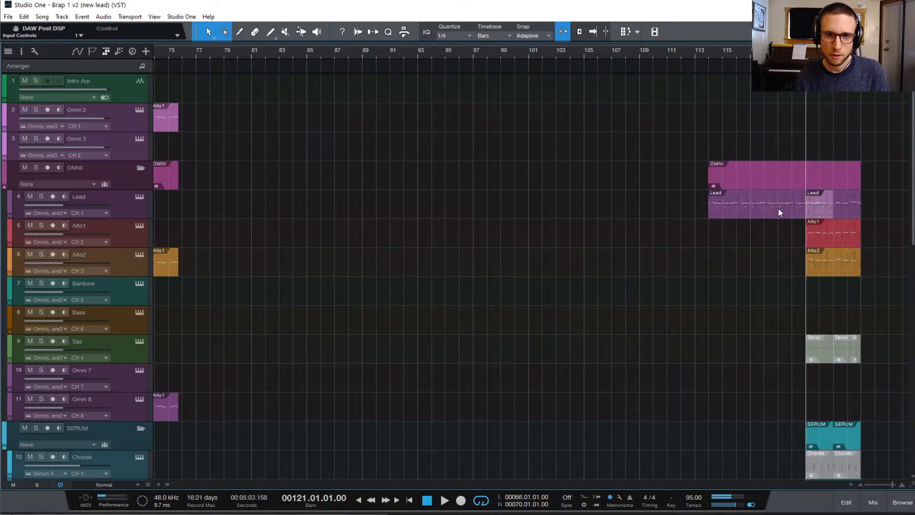
Move the long leftover Lead clip back to start at bar 111 and play bars 121 to 125 as a loop
drag(780, 213, 738, 213)
key(space)
scroll(866, 148, down, 3)
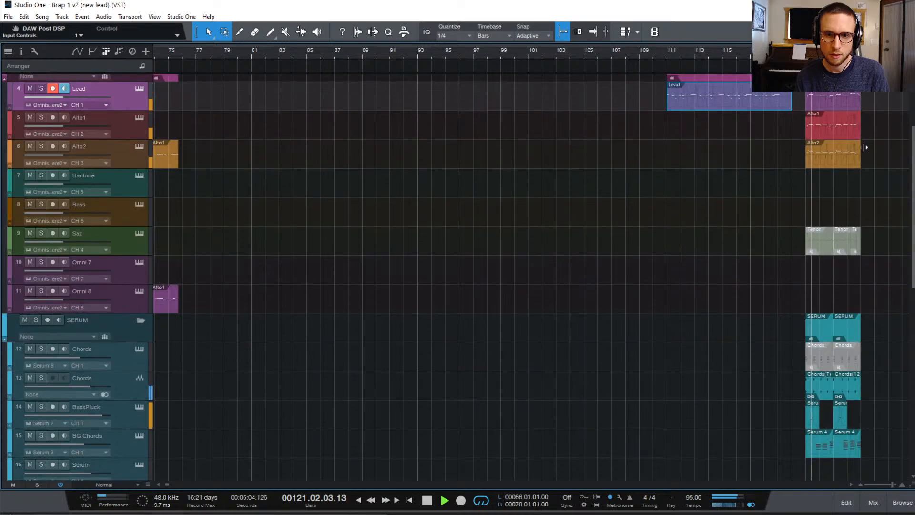
scroll(866, 147, down, 3)
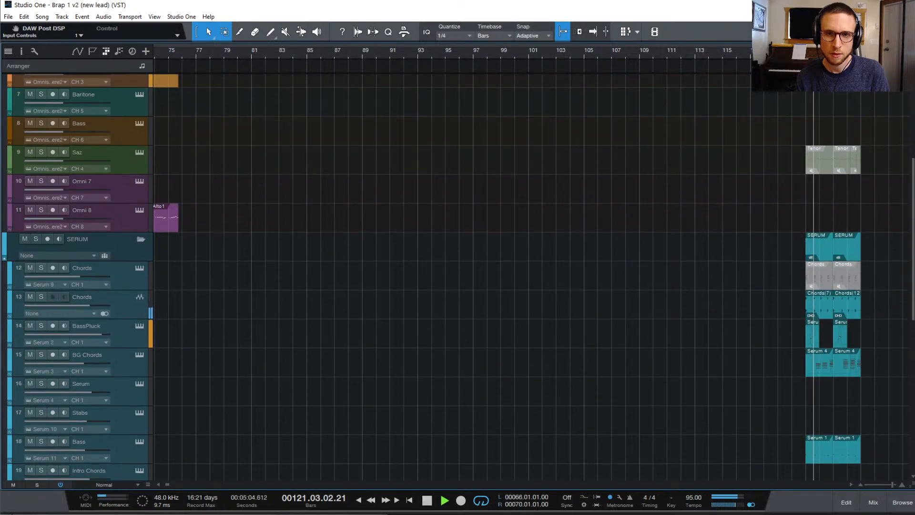
click(847, 313)
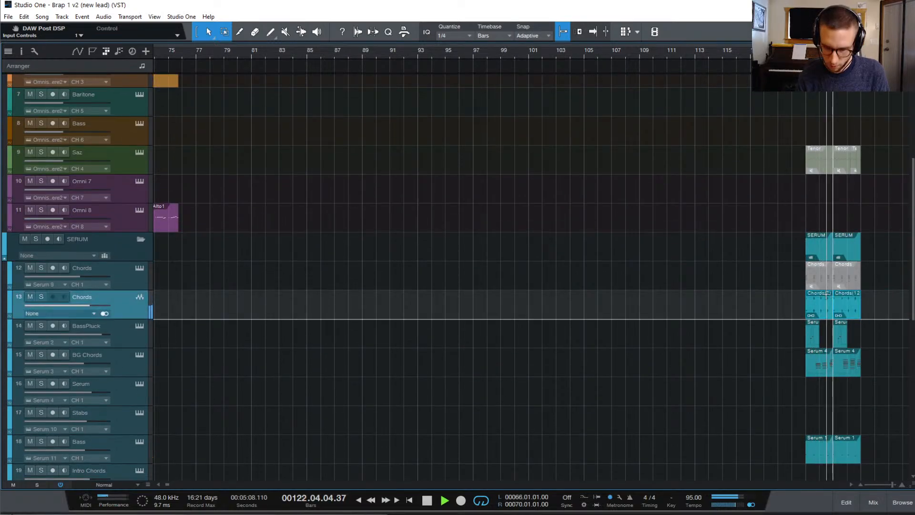
key(p)
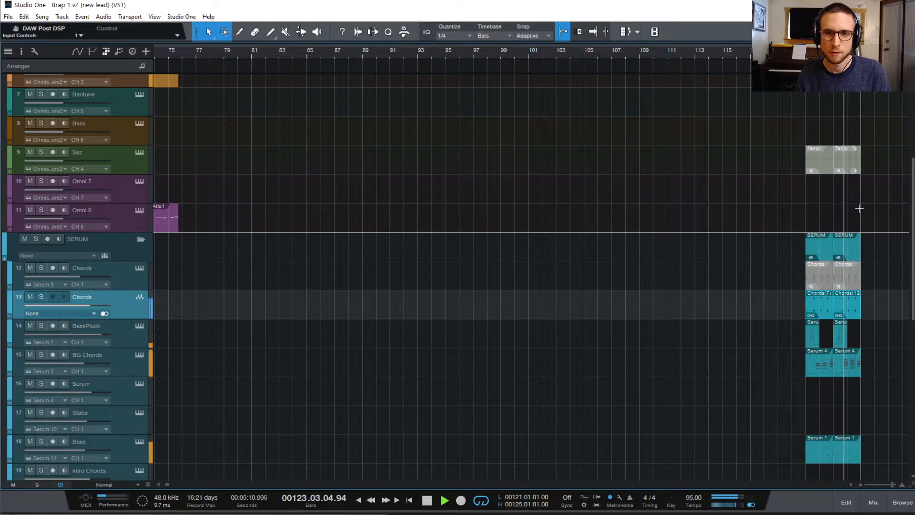
Move the bar 121 Lead clip up to the Omni 2 track and review the further leftover clips before stopping playback
scroll(860, 209, up, 6)
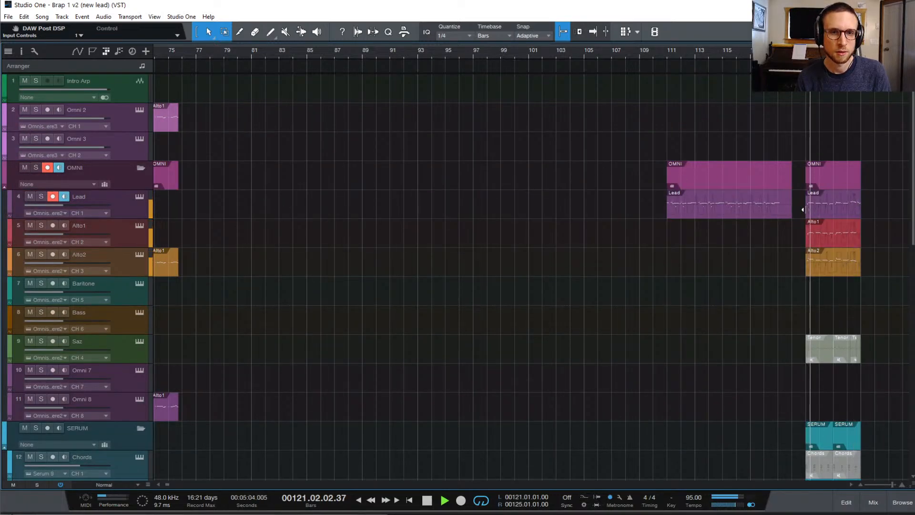
drag(828, 210, 827, 113)
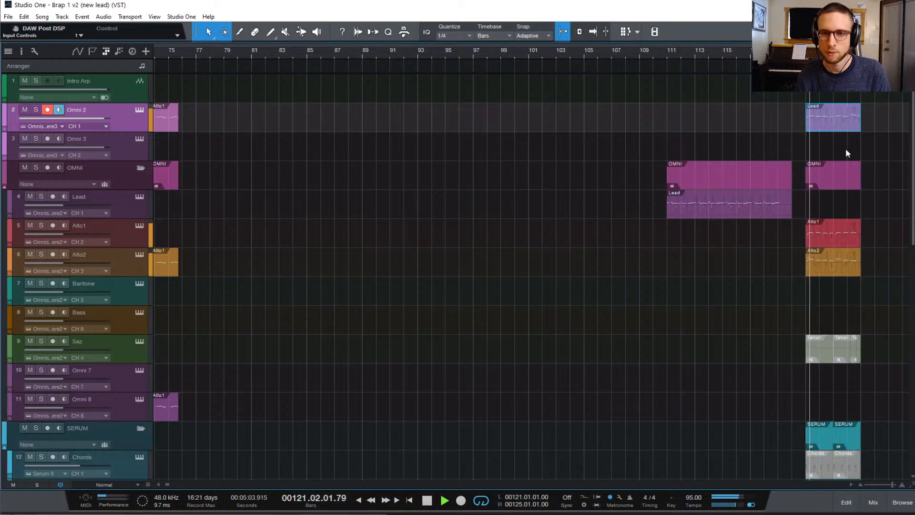
scroll(846, 149, right, 5)
scroll(637, 171, right, 2)
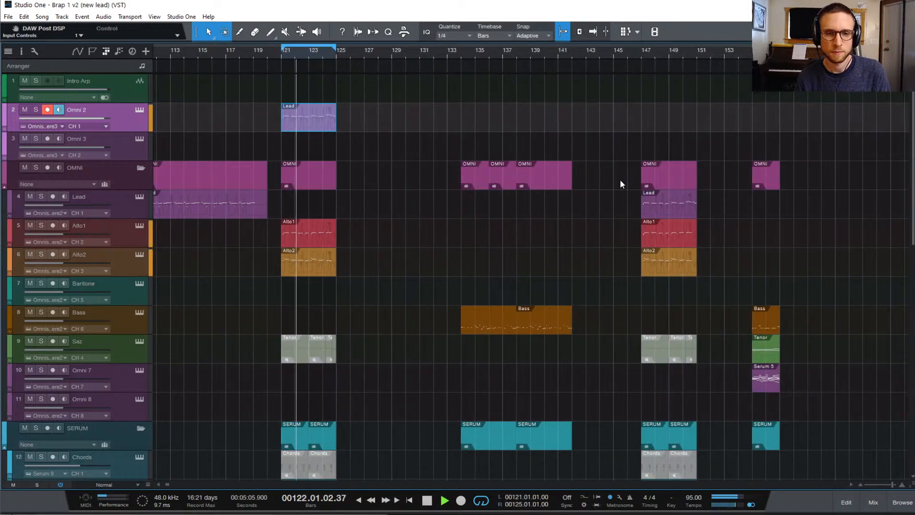
scroll(620, 180, down, 6)
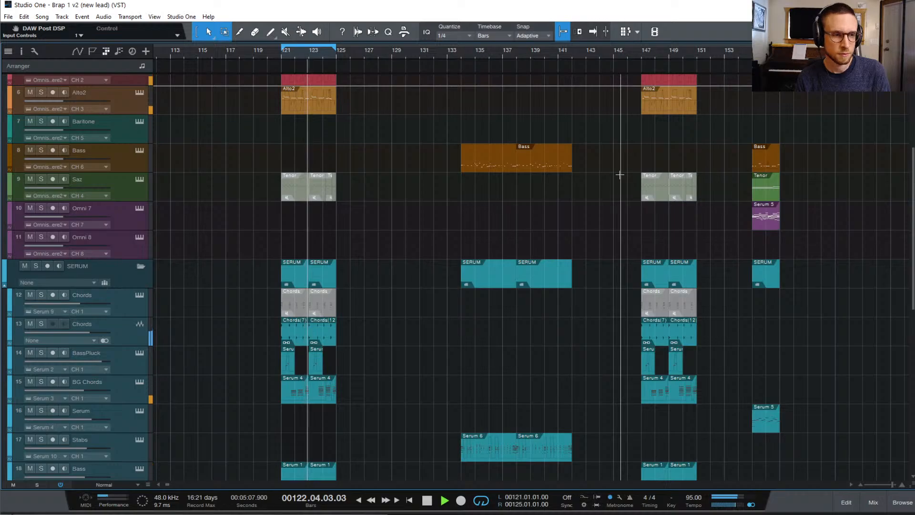
scroll(620, 175, up, 6)
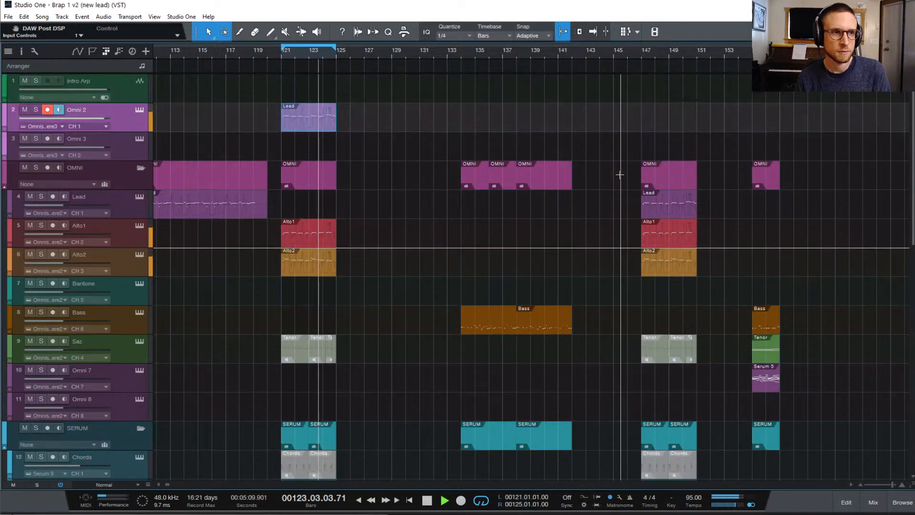
scroll(620, 175, down, 8)
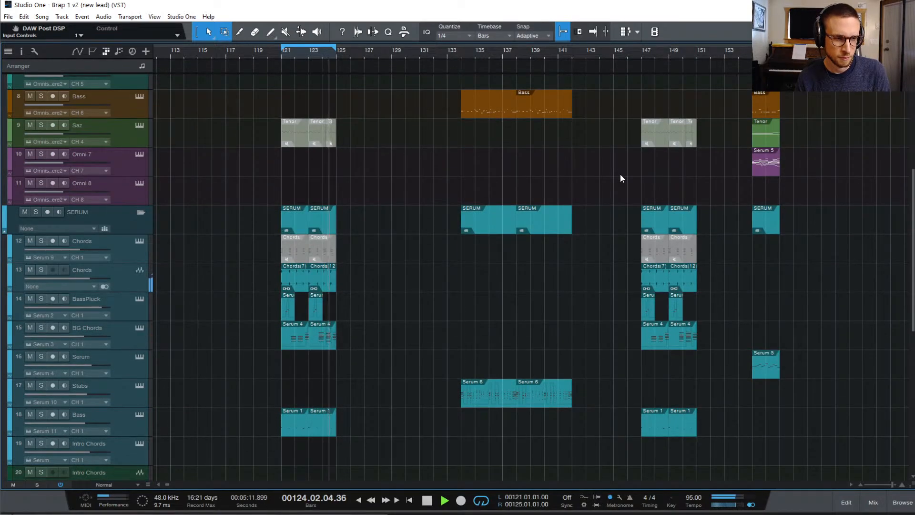
key(space)
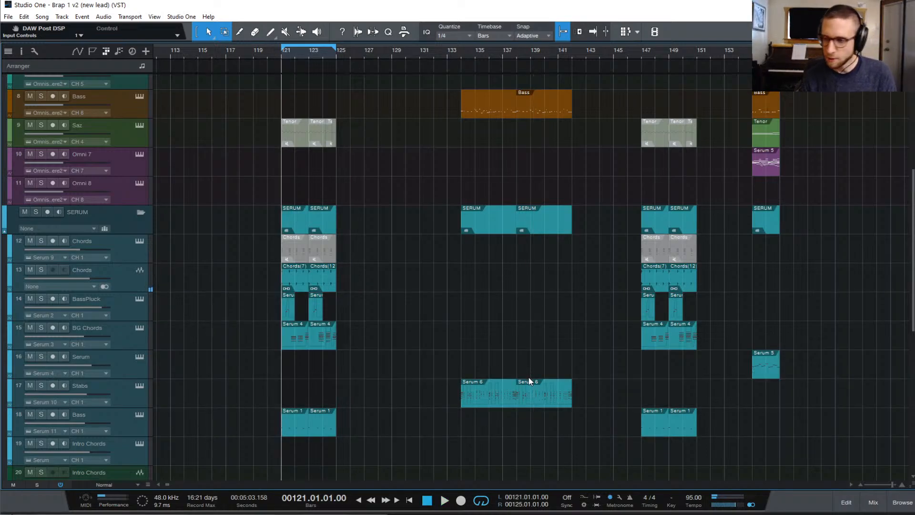
Solo the BG Chords track, play the loop and open its bar 121 clip for note viewing
scroll(528, 377, right, 1)
scroll(528, 376, left, 3)
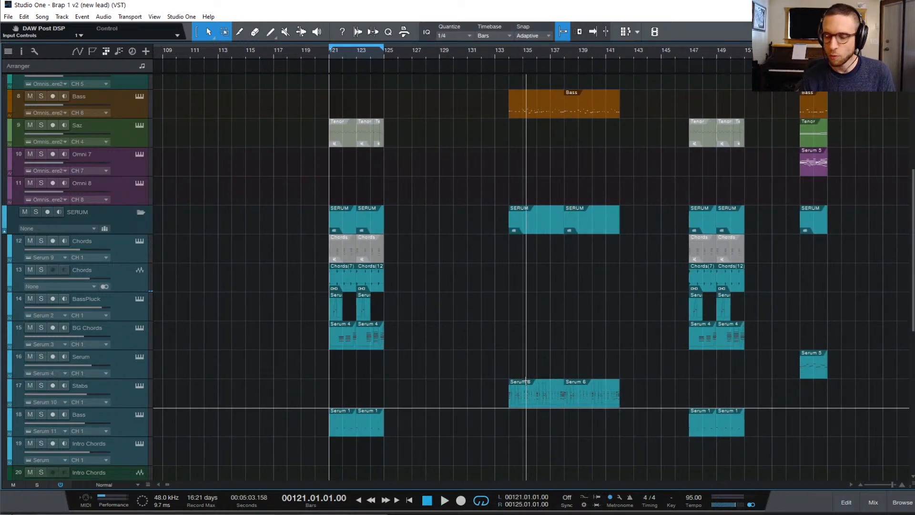
click(41, 329)
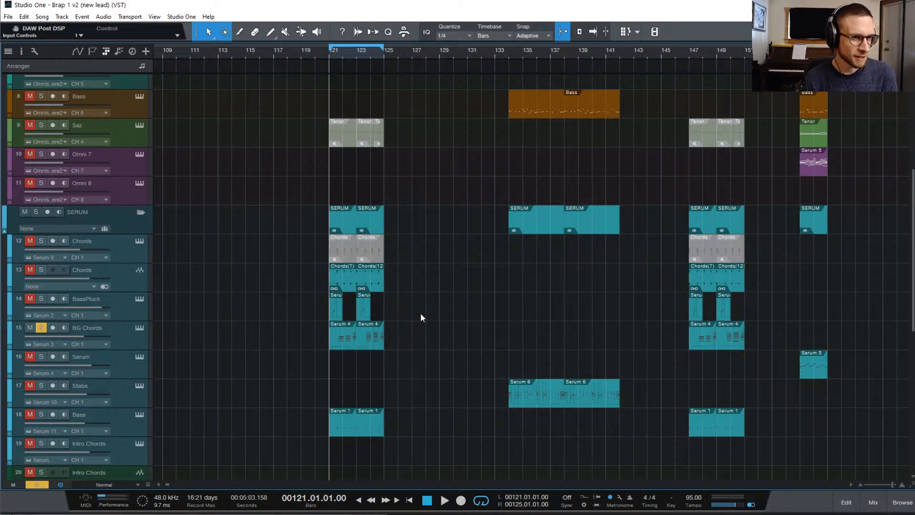
key(space)
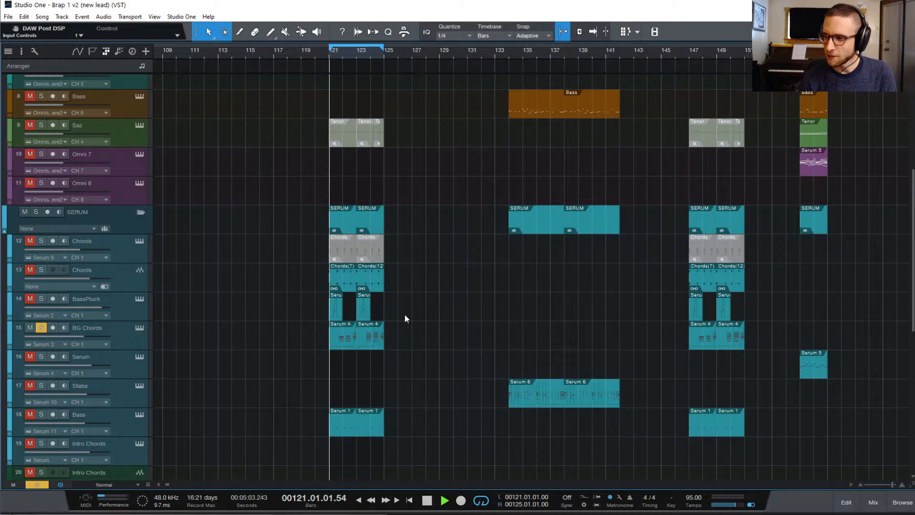
double_click(351, 336)
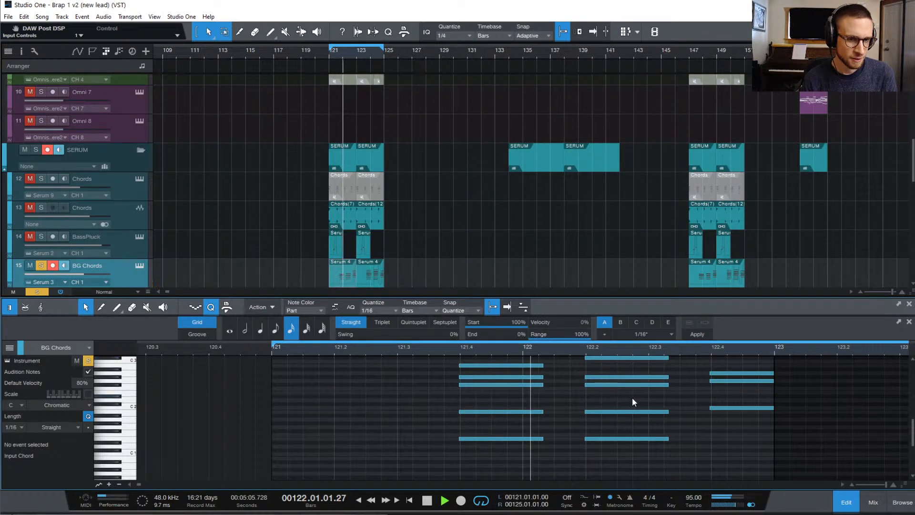
Examine the chord notes in the BG Chords clip while replaying the soloed loop, and stop playback
scroll(632, 397, up, 3)
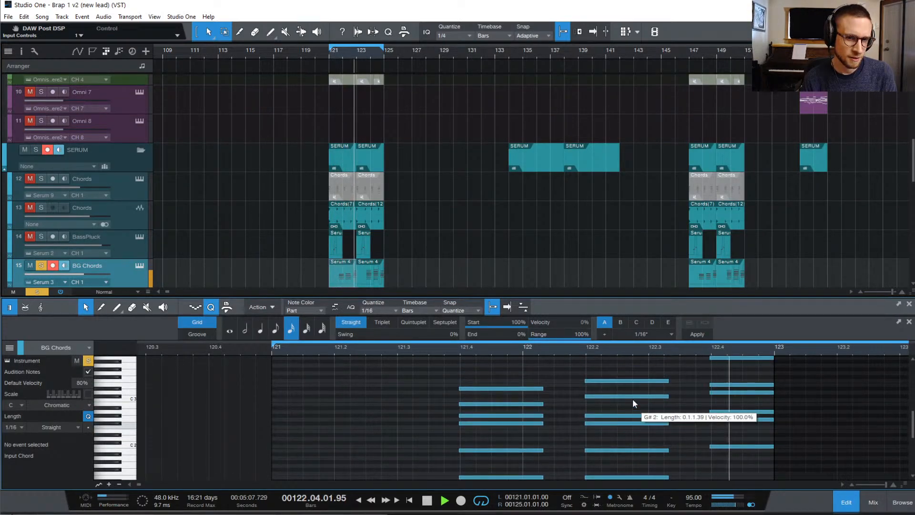
key(space)
scroll(603, 394, down, 2)
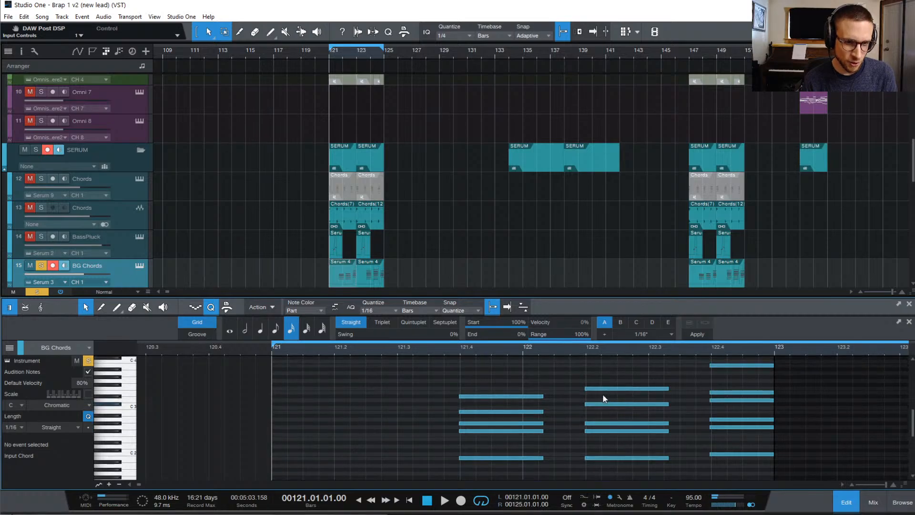
key(space)
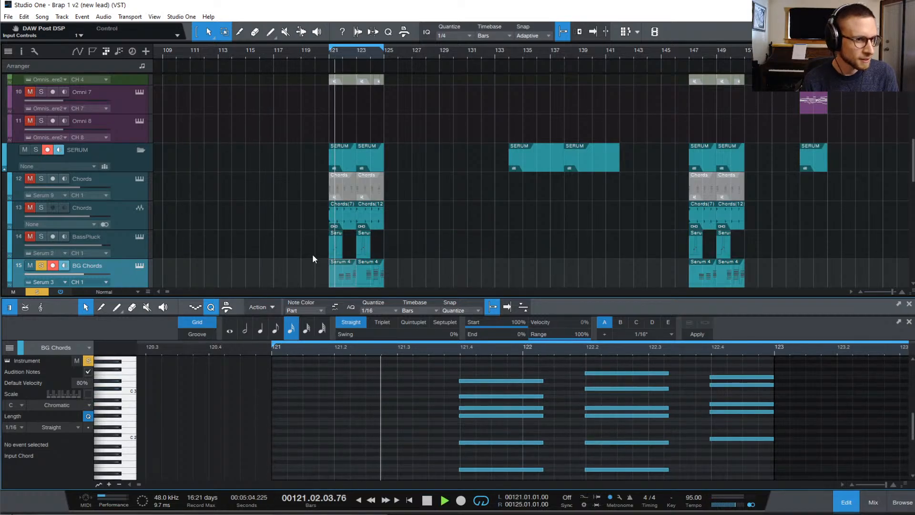
scroll(625, 410, down, 1)
scroll(693, 419, down, 1)
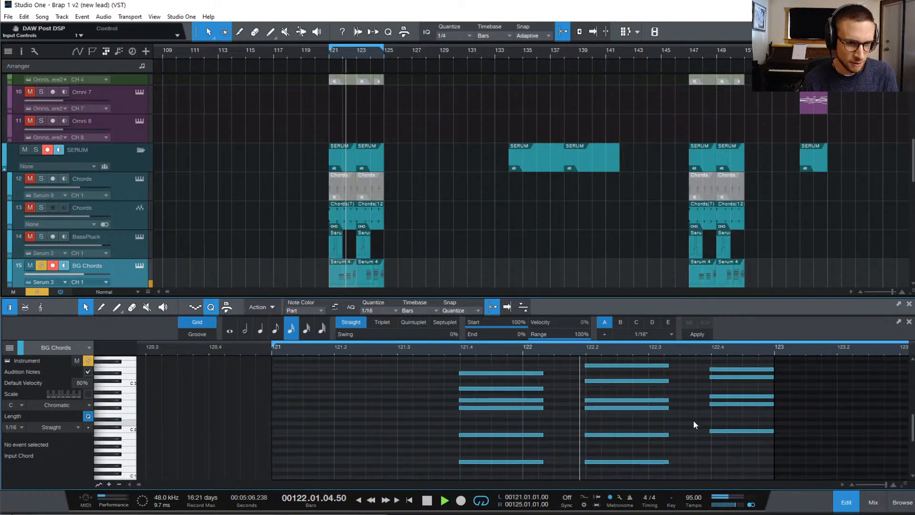
scroll(693, 419, up, 1)
scroll(692, 419, up, 1)
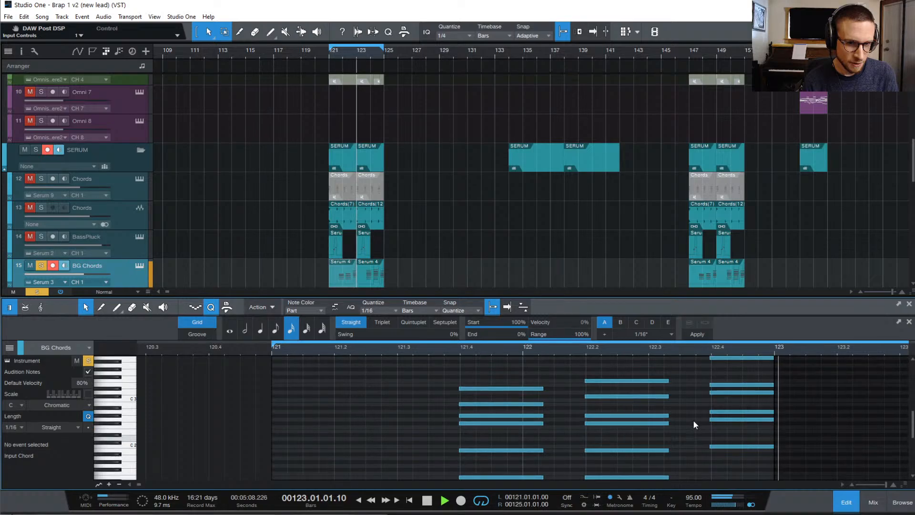
key(space)
Clear the solo and replay the full loop with the BG Chords notes in an enlarged editor before closing it
click(37, 291)
key(space)
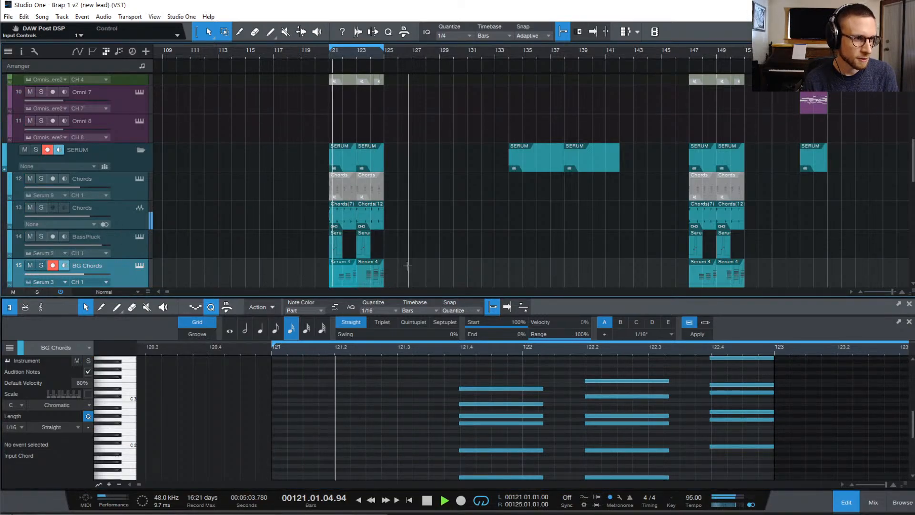
scroll(411, 273, down, 3)
drag(498, 300, 491, 193)
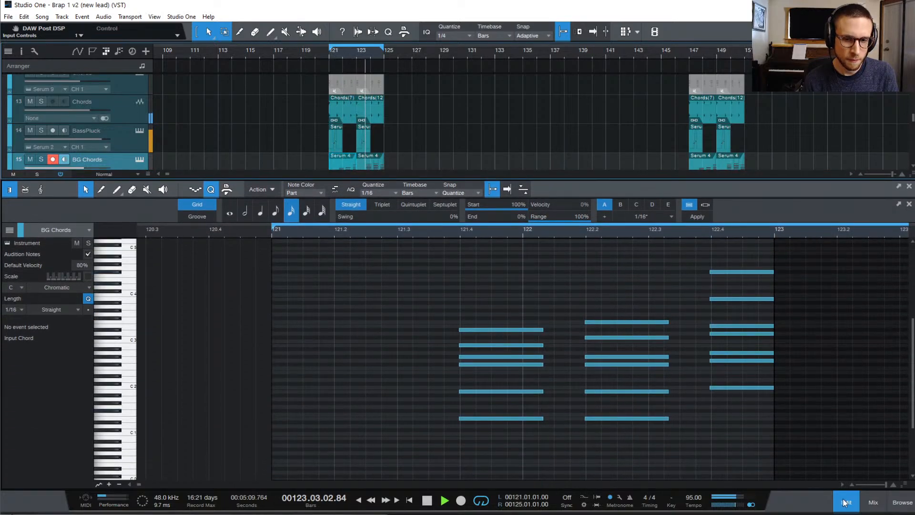
key(F2)
scroll(564, 298, up, 5)
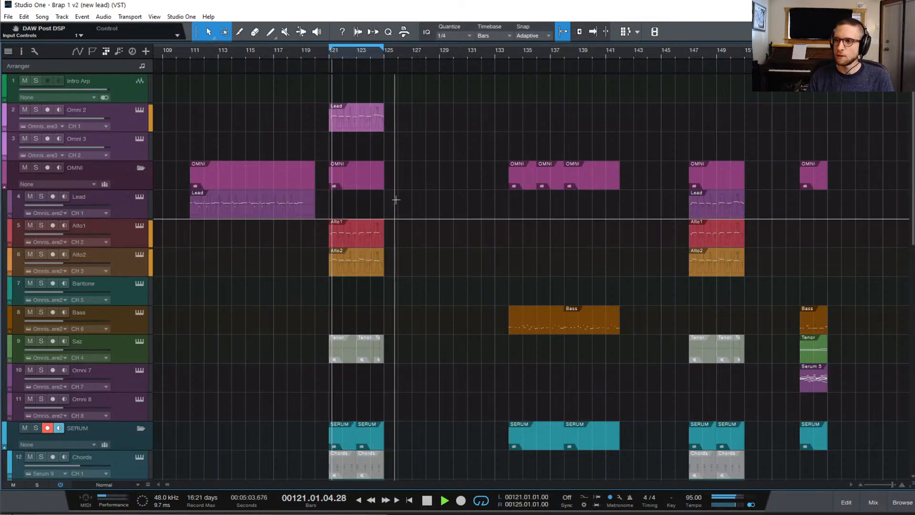
Restart the loop with Alto1 soloed, and add Alto2 and Omni 2 to the soloed tracks
key(space)
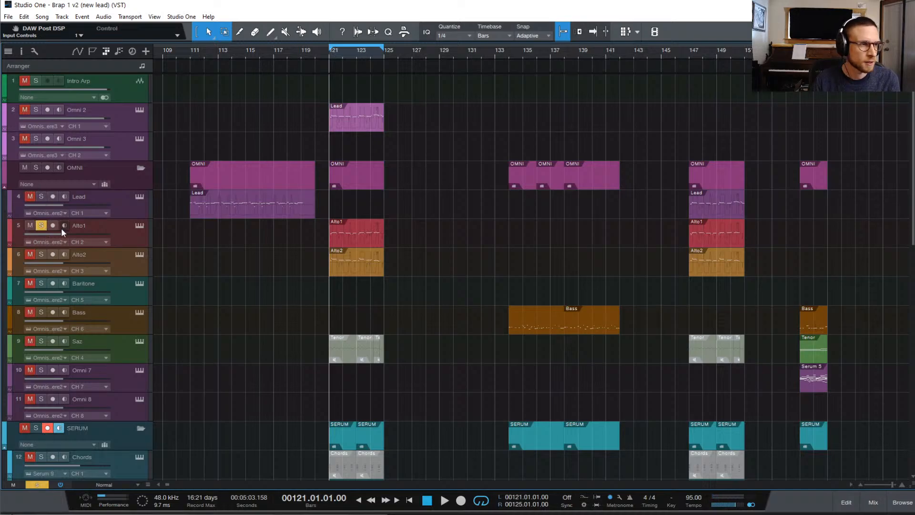
key(space)
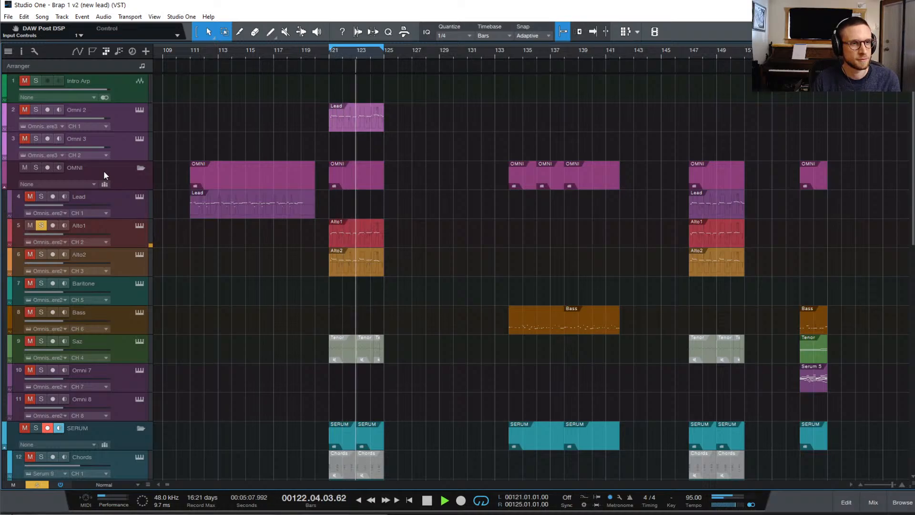
click(42, 254)
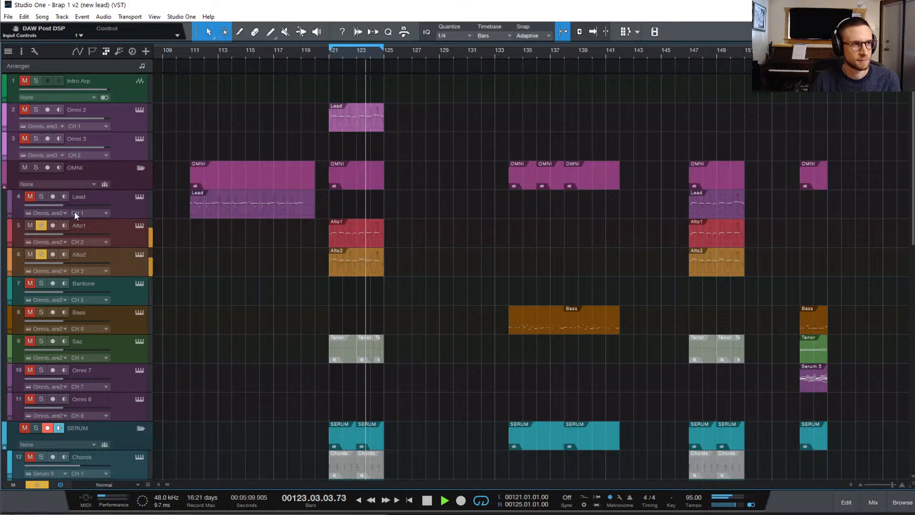
click(36, 111)
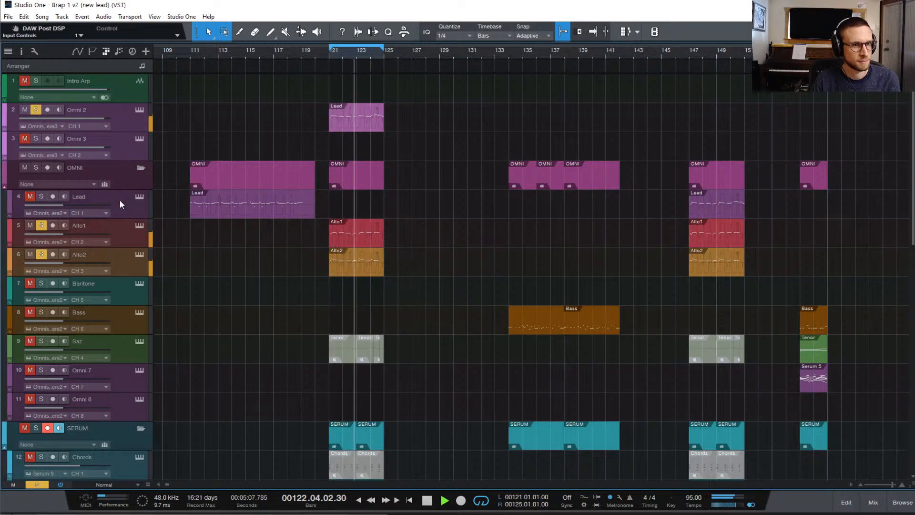
Add the BassPluck track and the audio Chords track 13 to the soloed layers while the loop plays
scroll(218, 231, down, 2)
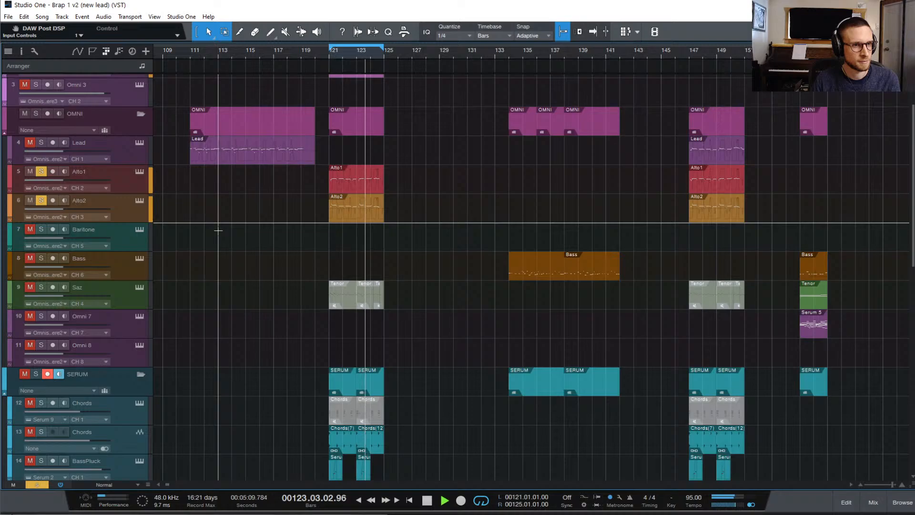
scroll(218, 230, down, 3)
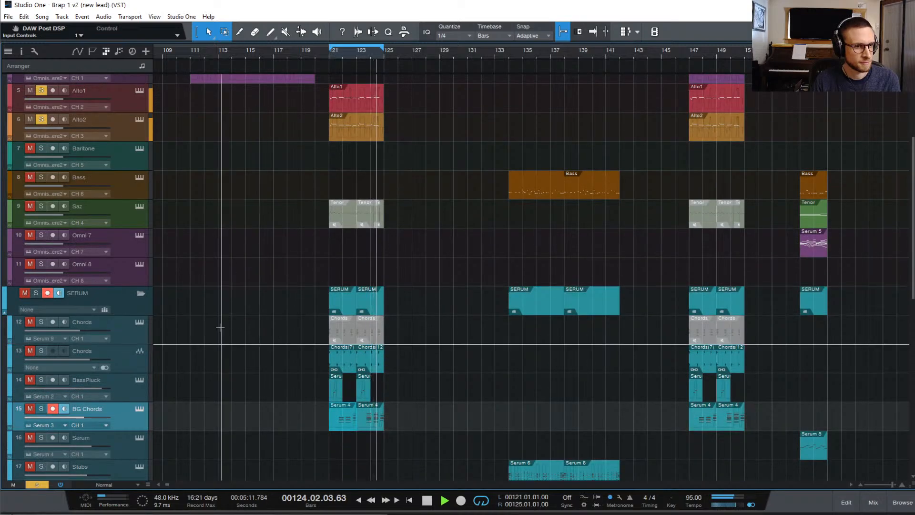
click(41, 379)
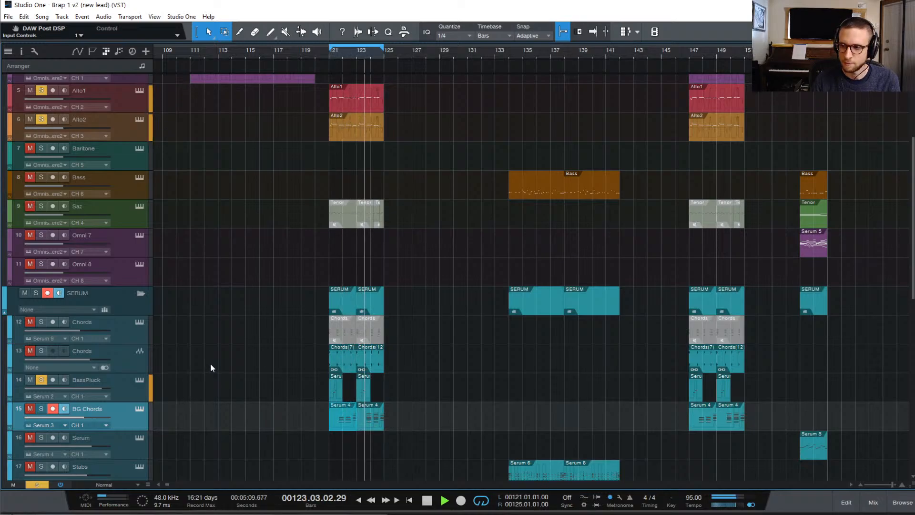
click(41, 350)
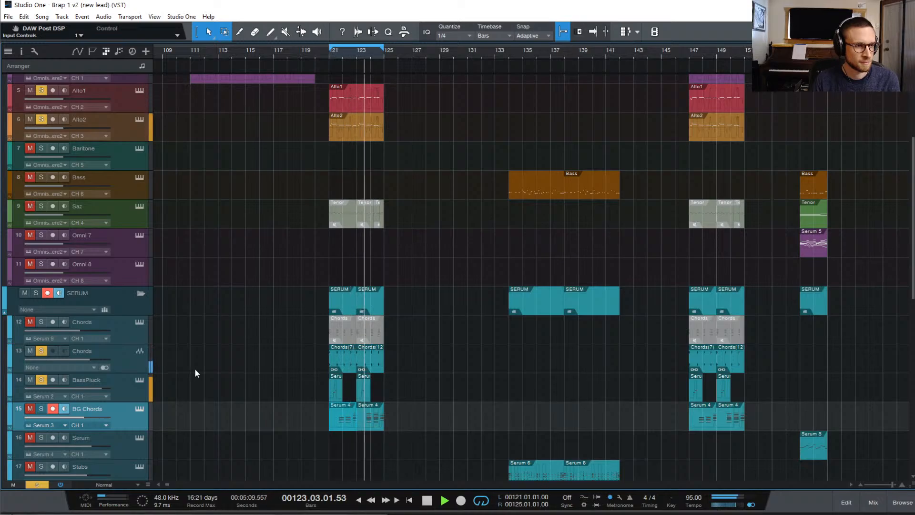
Add the BG Chords track and the SERUM folder's Bass track 18 to the soloed layers of the playing loop
scroll(196, 369, down, 3)
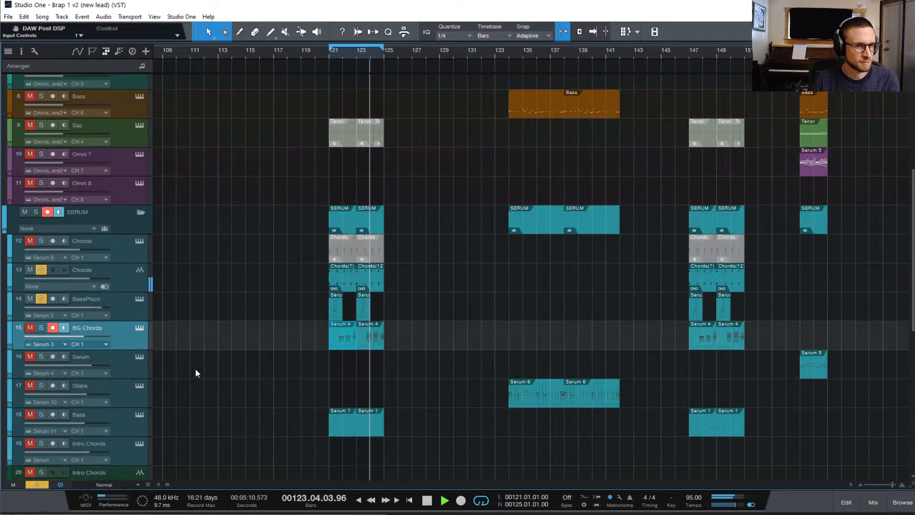
click(43, 329)
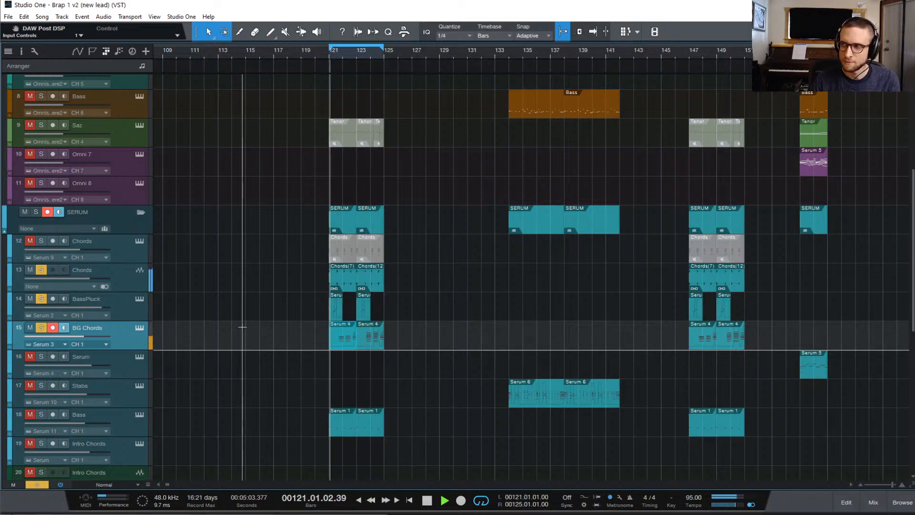
click(41, 414)
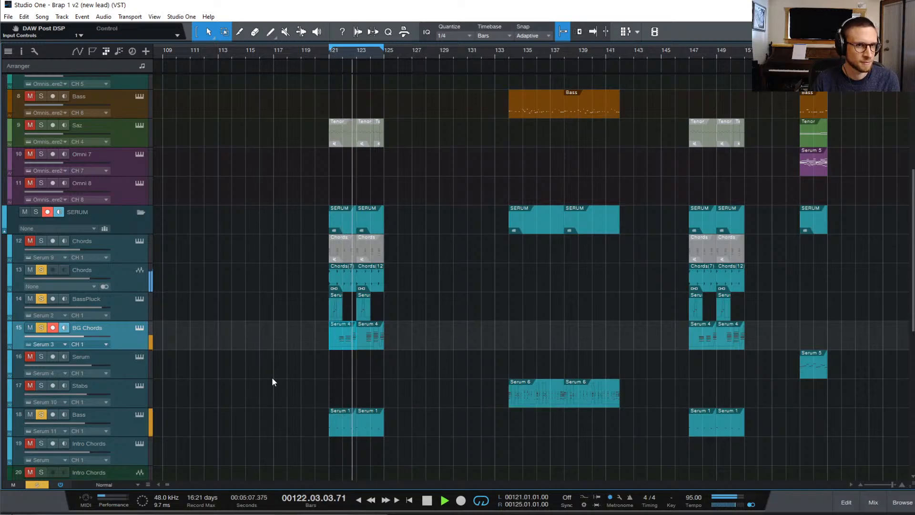
scroll(272, 380, up, 5)
scroll(271, 377, up, 3)
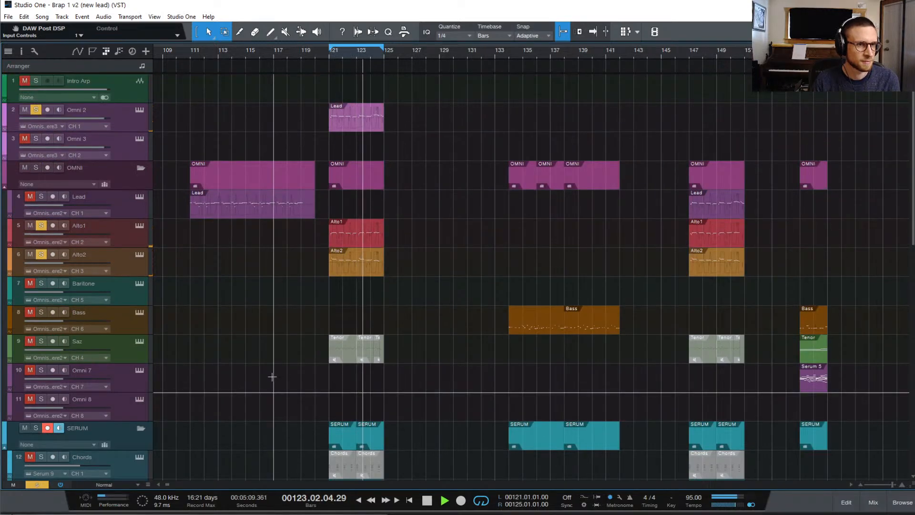
Clear all soloed tracks and audition the full mix from just before bar 134
click(43, 485)
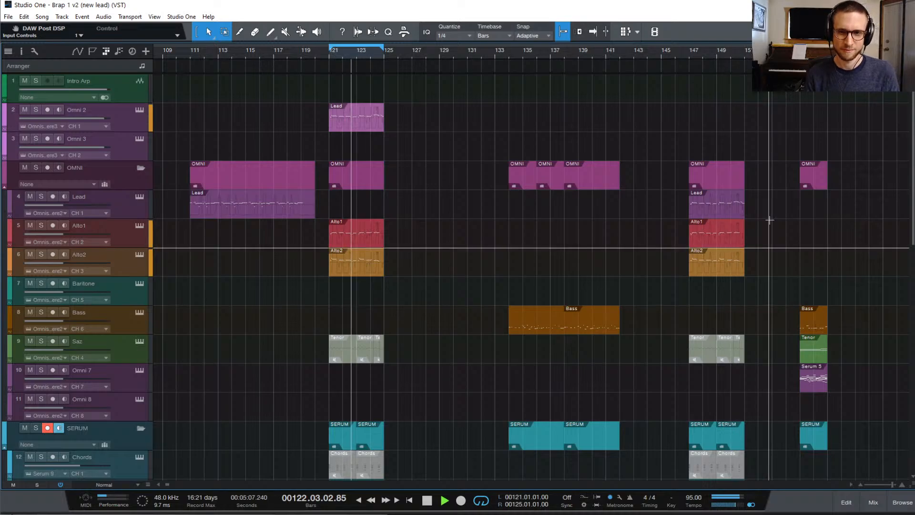
click(507, 52)
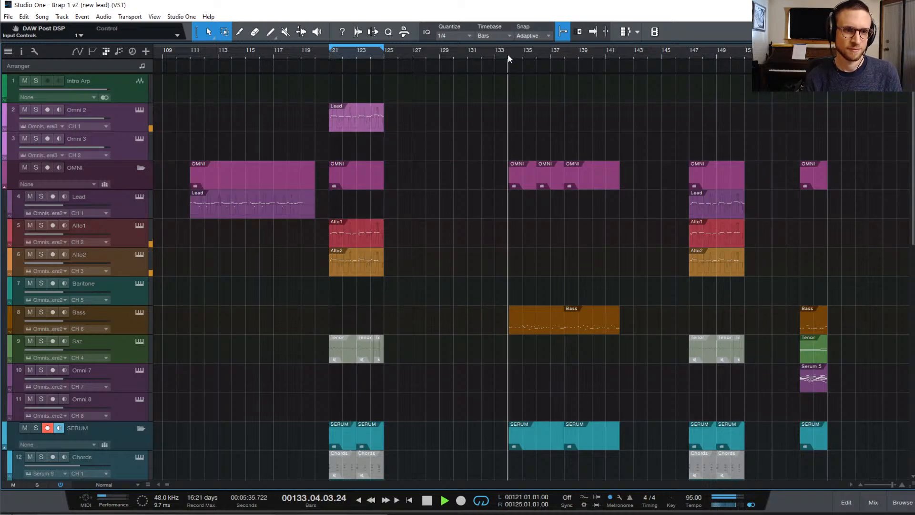
scroll(652, 217, down, 6)
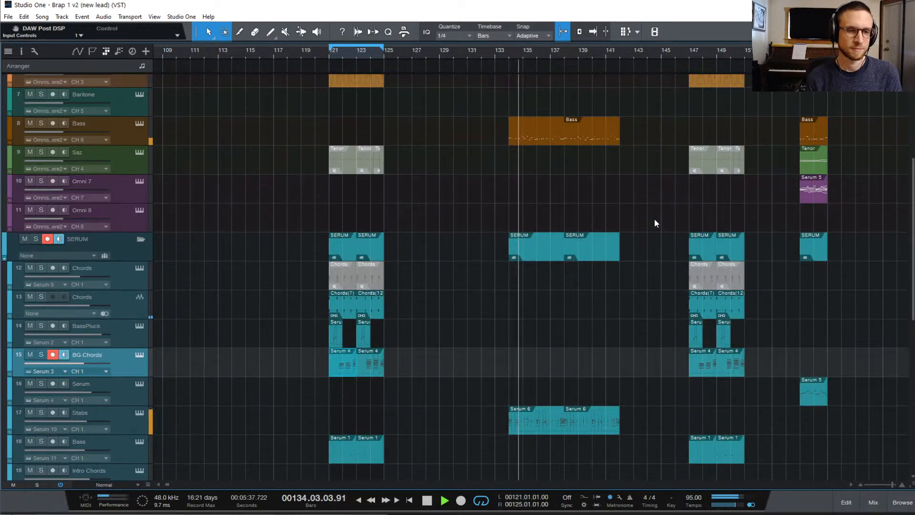
scroll(655, 220, down, 1)
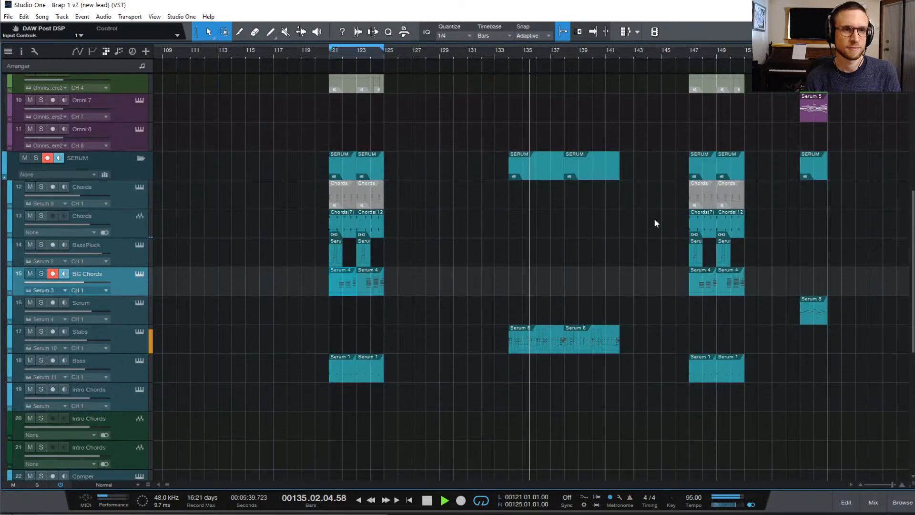
scroll(655, 220, up, 3)
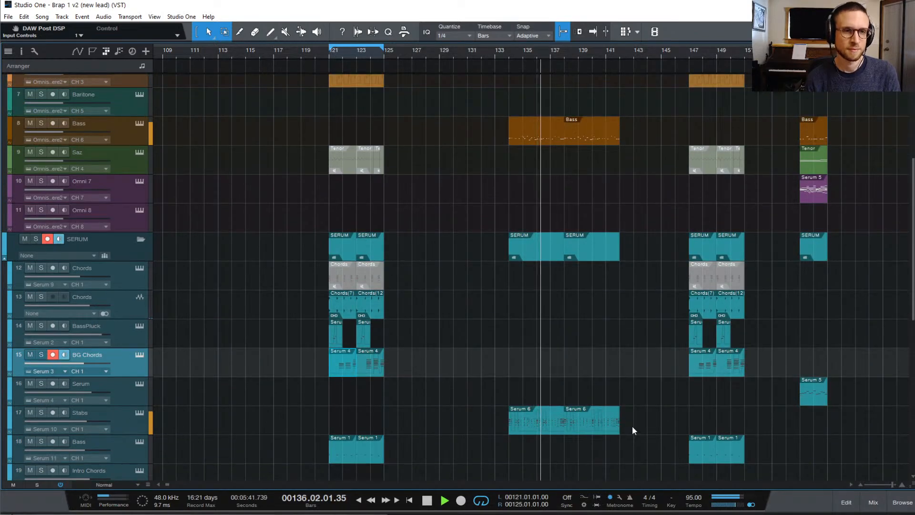
Set the loop range to the Stabs clips, spanning bars 134 to 142, while playback continues
click(523, 421)
key(p)
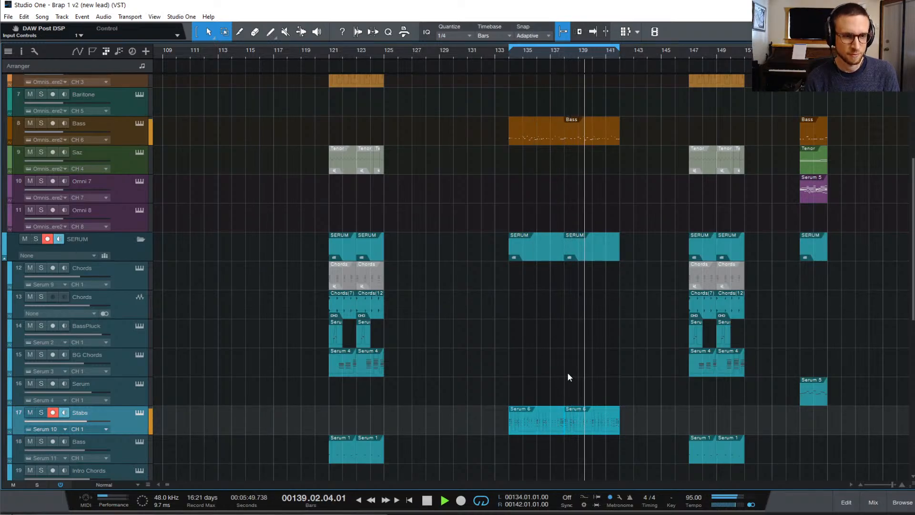
scroll(568, 376, down, 5)
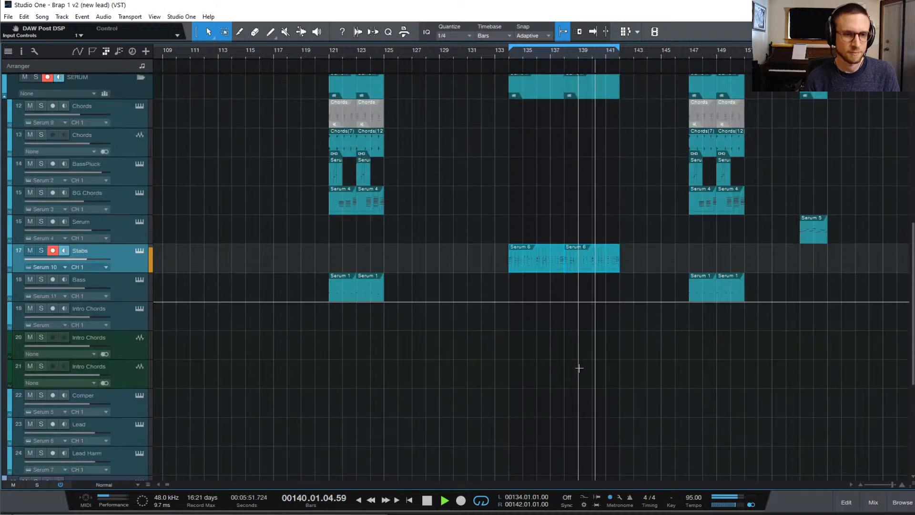
scroll(579, 368, up, 4)
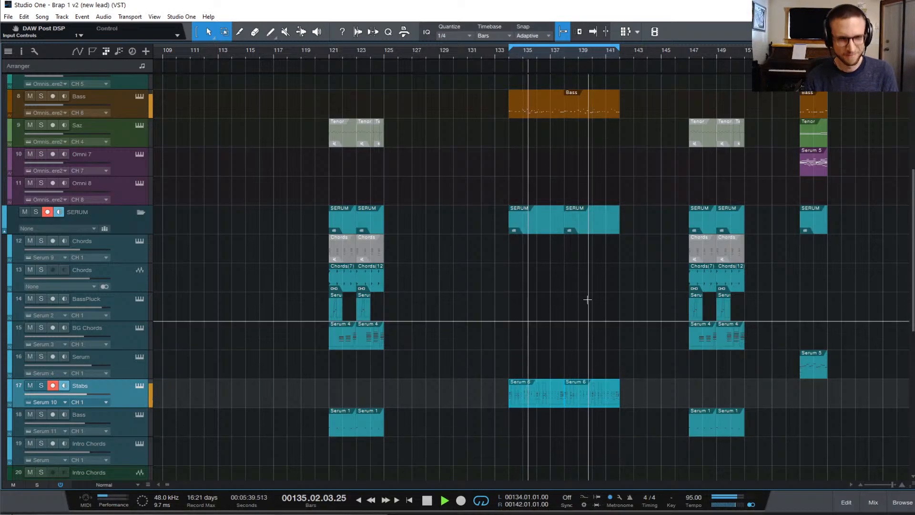
Replay the looped Stabs and Bass section from bar 134 and stop playback
key(space)
click(508, 57)
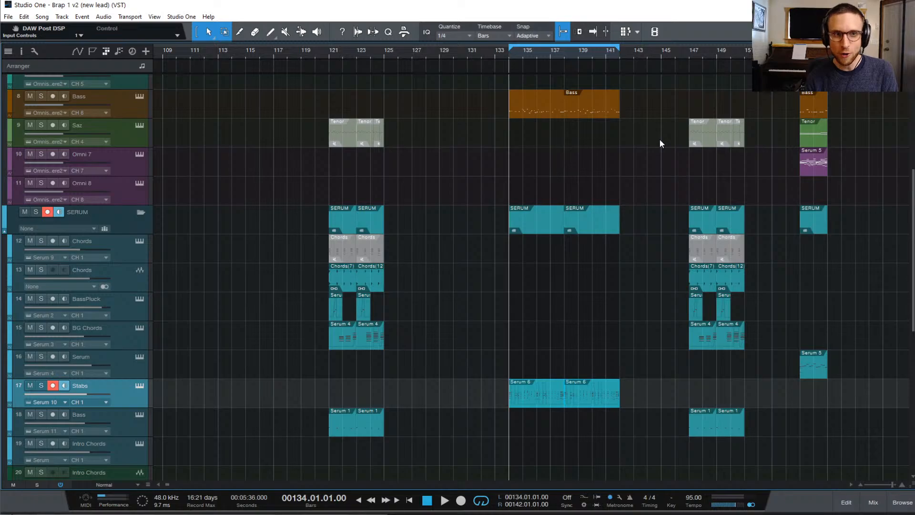
key(space)
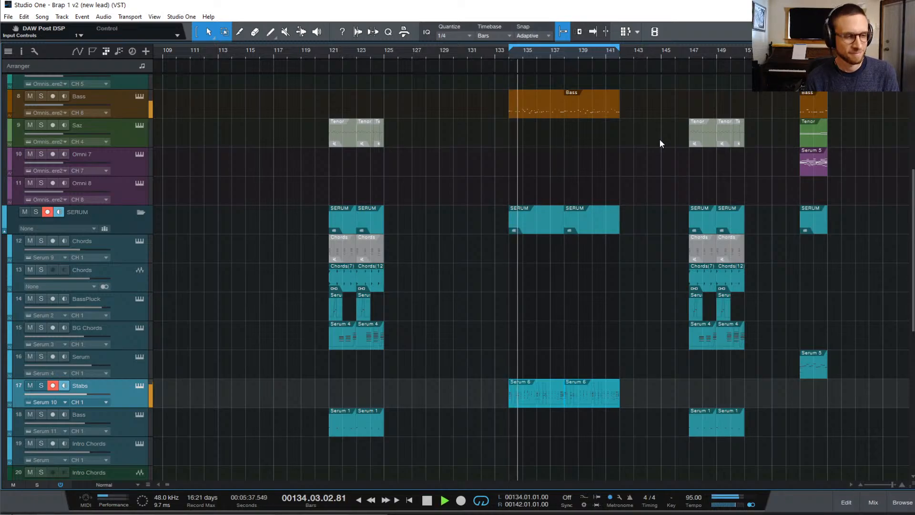
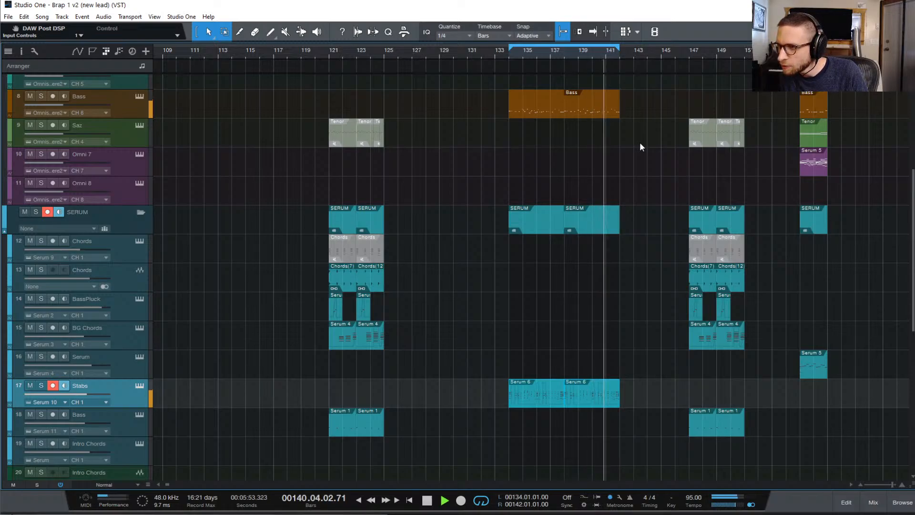
key(space)
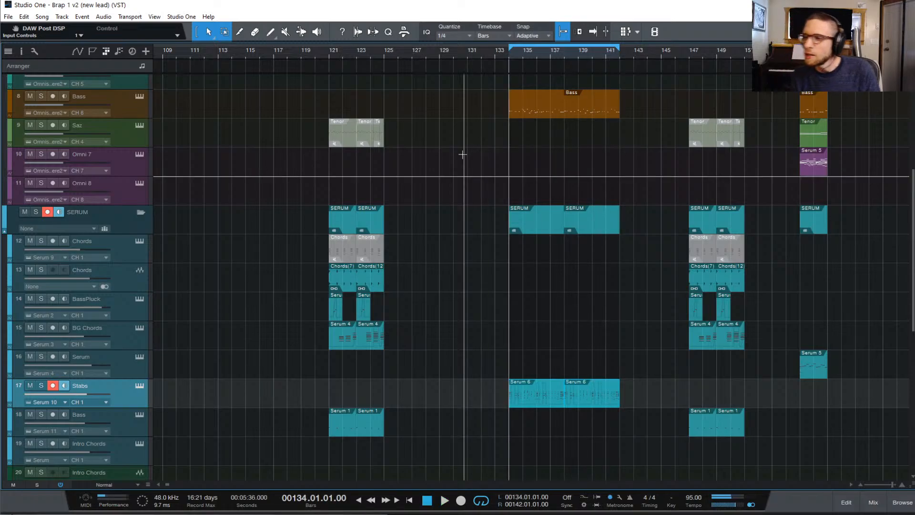
Play the full mix of the earlier section from bar 121 to about bar 125
click(327, 54)
click(328, 54)
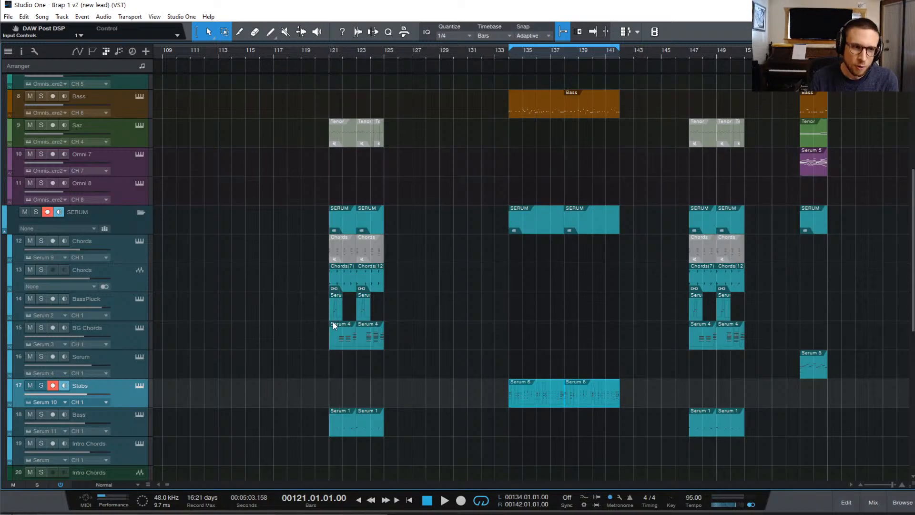
key(space)
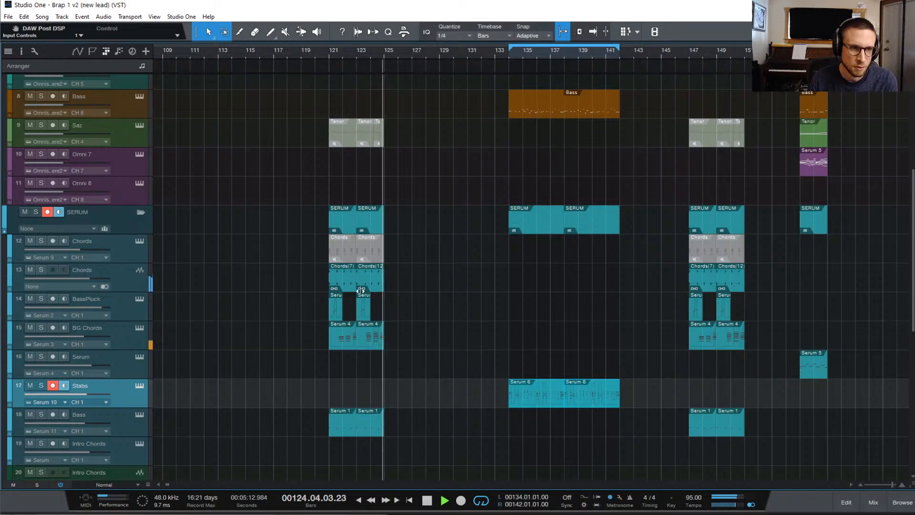
key(space)
Audition the Omni 2 lead soloed from bar 121 and view its notes in the editor before closing it
scroll(407, 322, up, 4)
scroll(408, 322, up, 2)
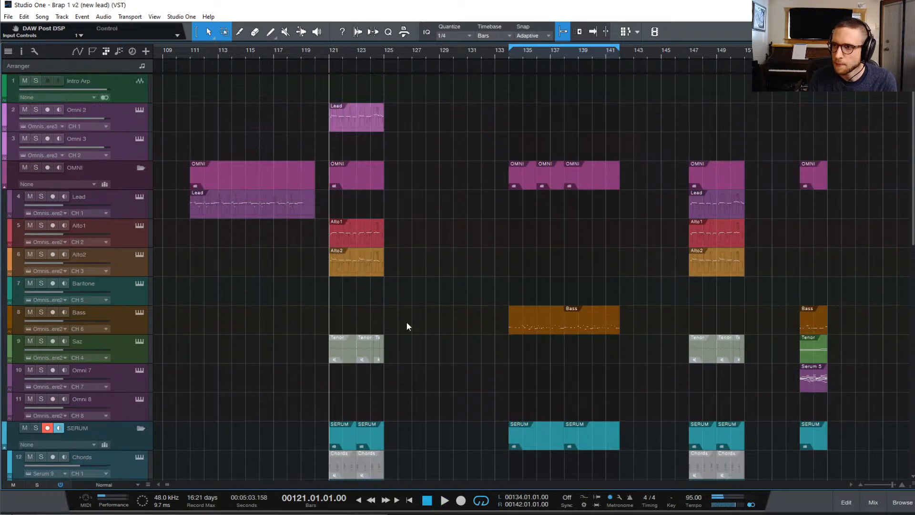
click(36, 110)
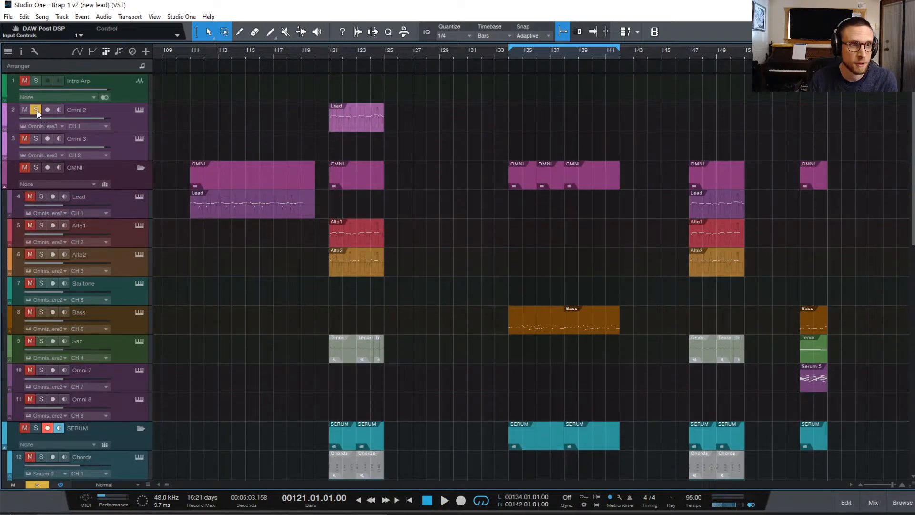
key(space)
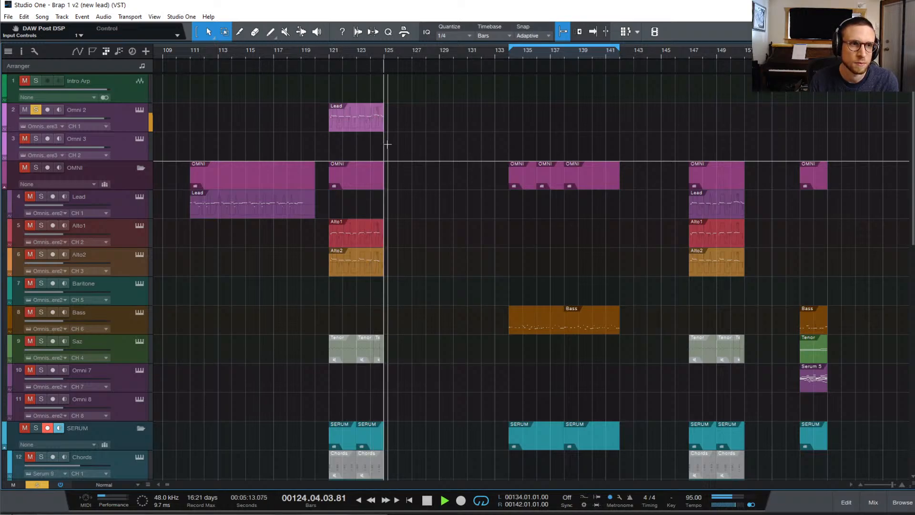
key(space)
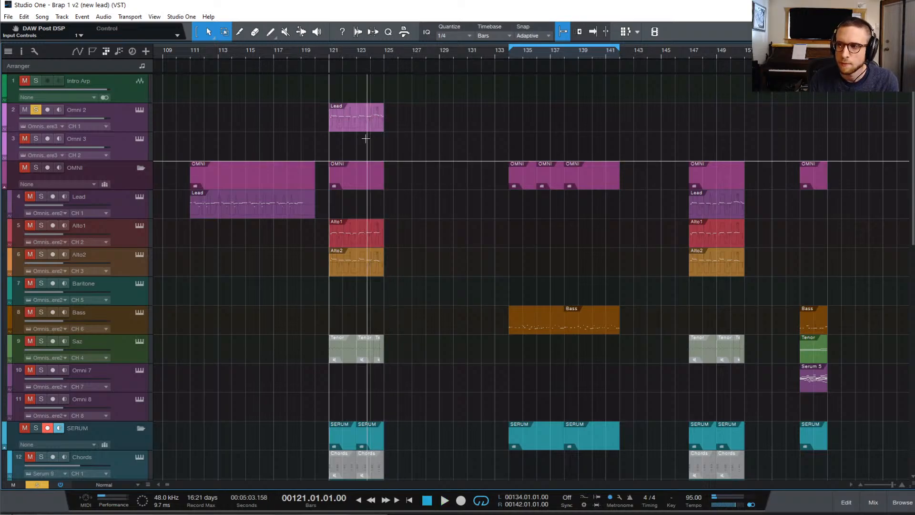
double_click(365, 123)
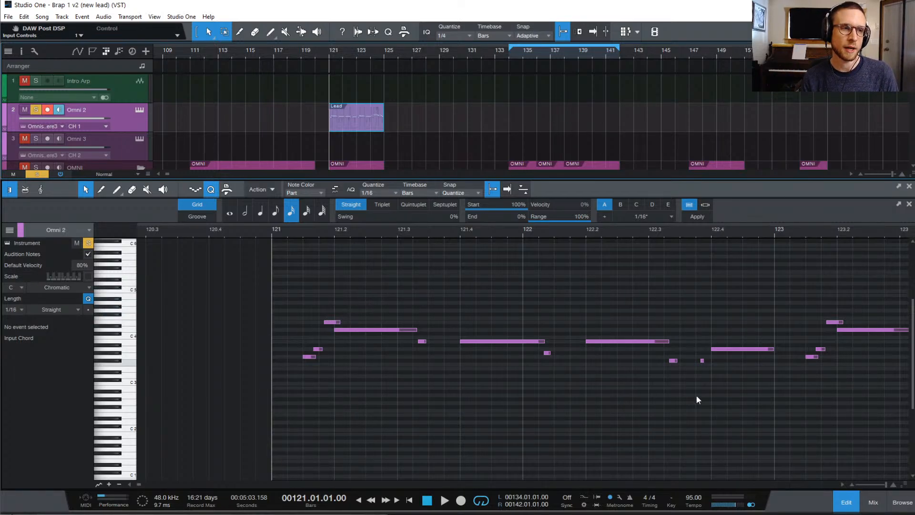
key(F2)
Look over the arrangement's leftover clips from the Omni tracks down through the SERUM folder
scroll(782, 359, down, 6)
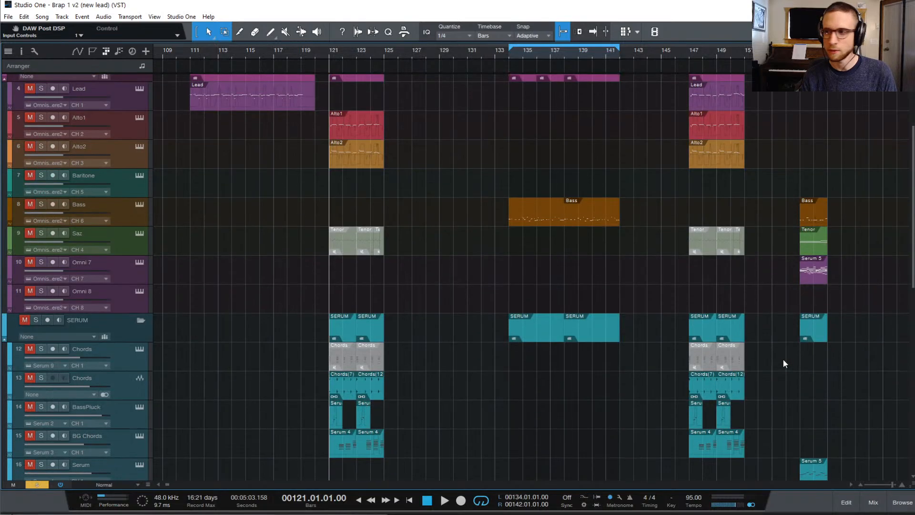
scroll(784, 359, up, 6)
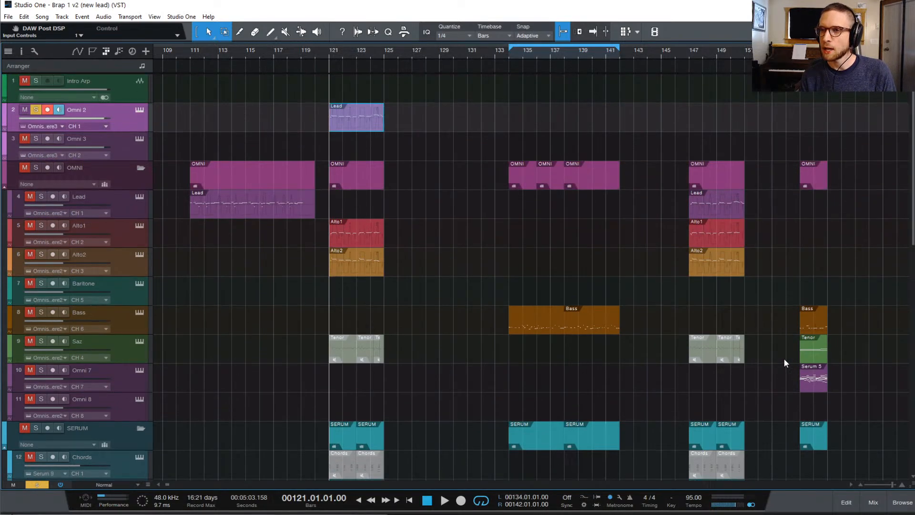
scroll(784, 359, down, 6)
scroll(785, 358, up, 6)
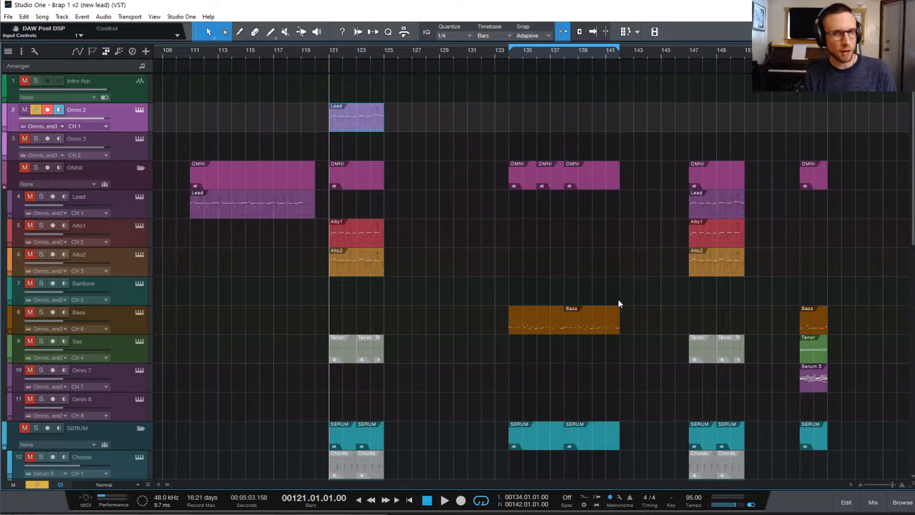
scroll(625, 297, down, 5)
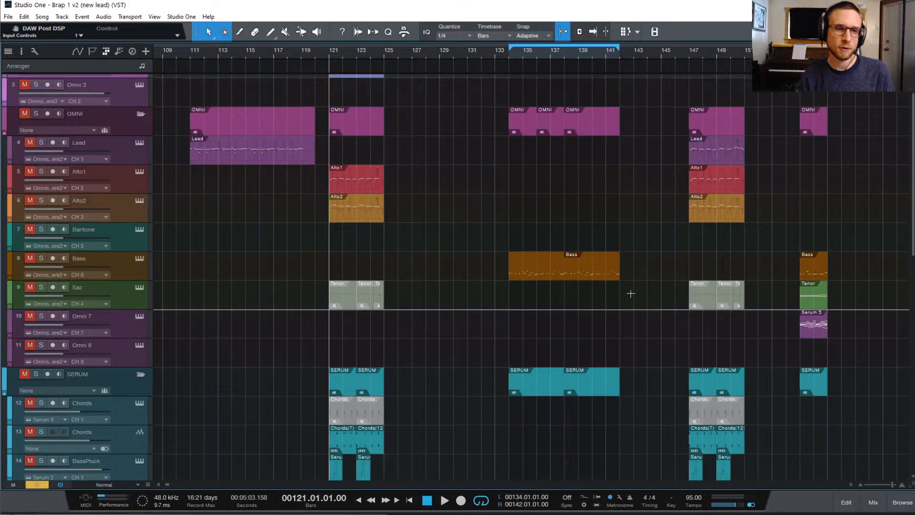
scroll(641, 301, down, 1)
scroll(641, 319, up, 5)
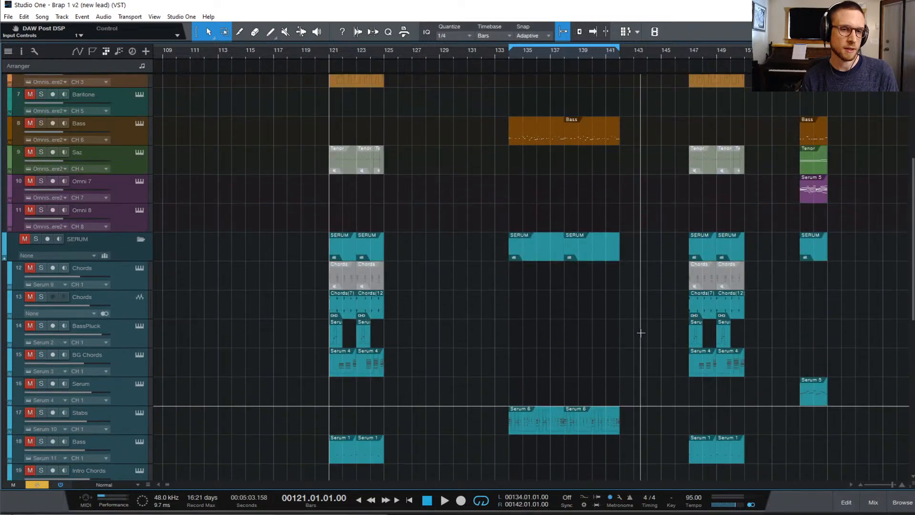
scroll(640, 335, up, 1)
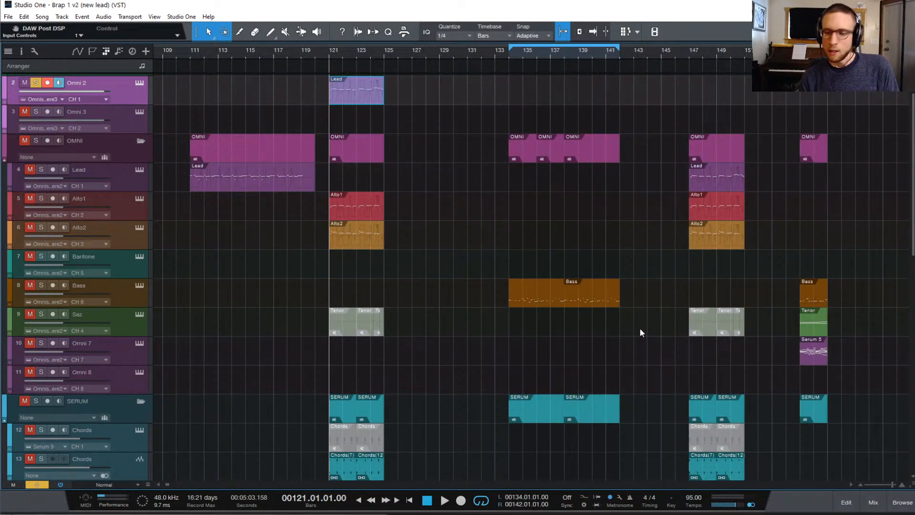
scroll(640, 330, up, 1)
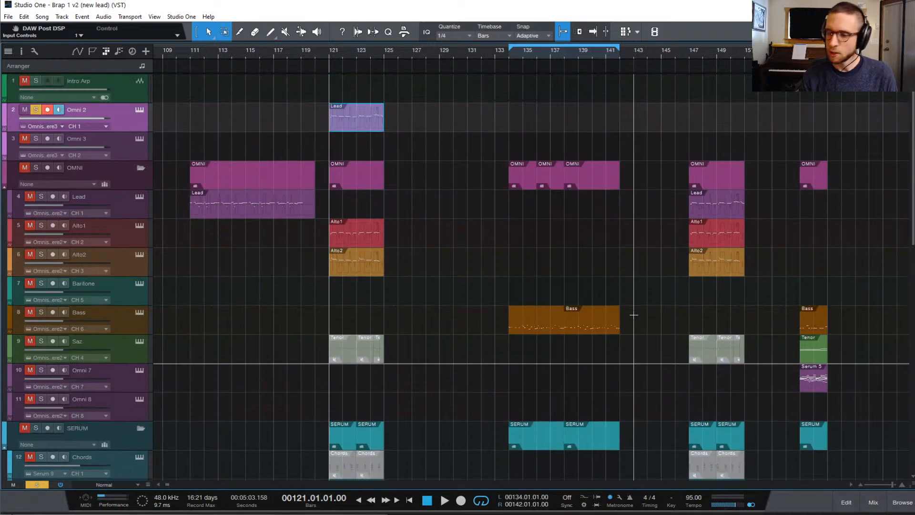
Close the Brap 1 v2 (new lead) song without saving its changes
click(8, 17)
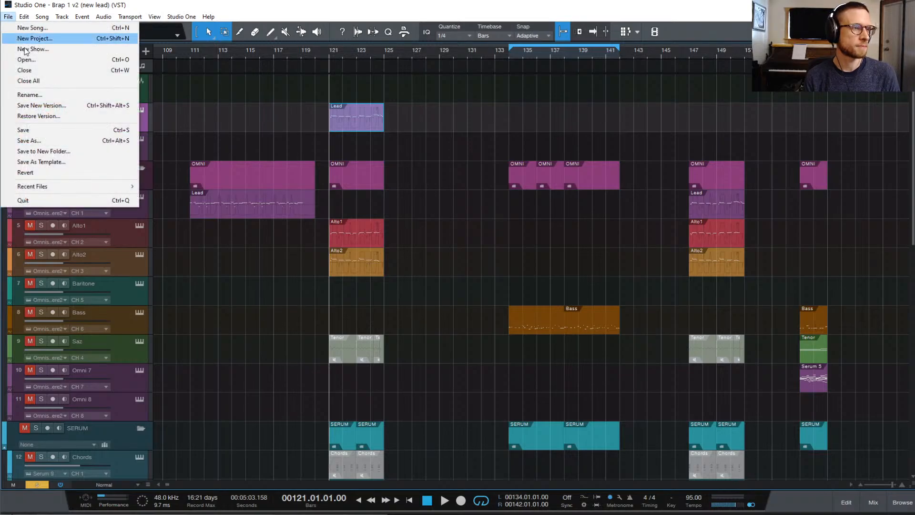
click(48, 72)
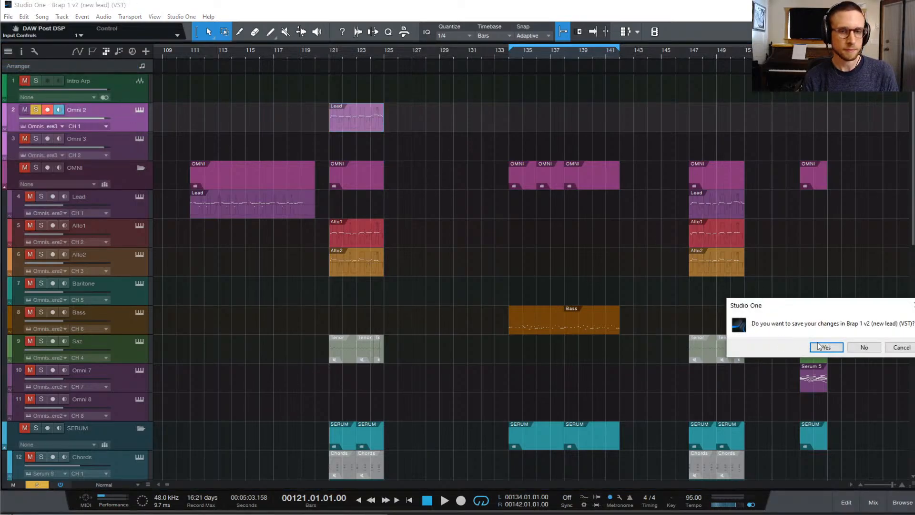
click(864, 347)
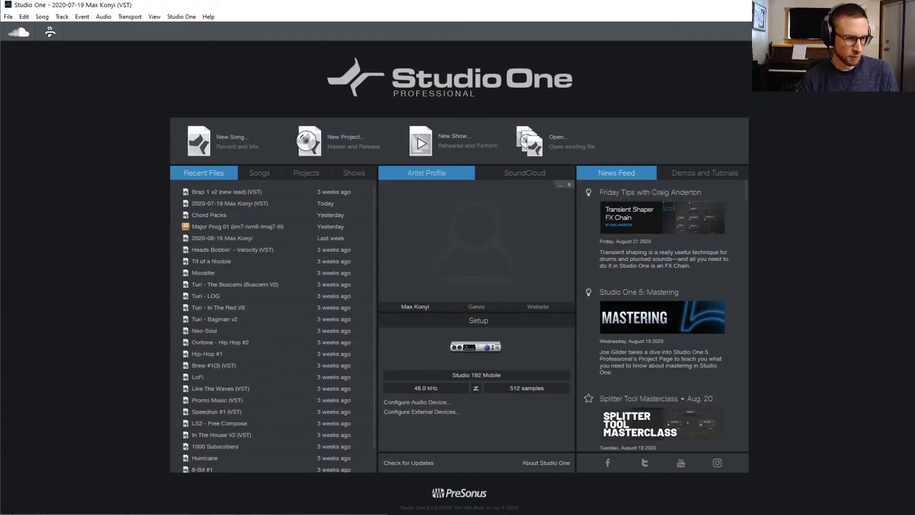
Switch to File Explorer and browse from the Brap 1 folder to the Chill Album folder under MUSIC > DP
key(alt+Tab)
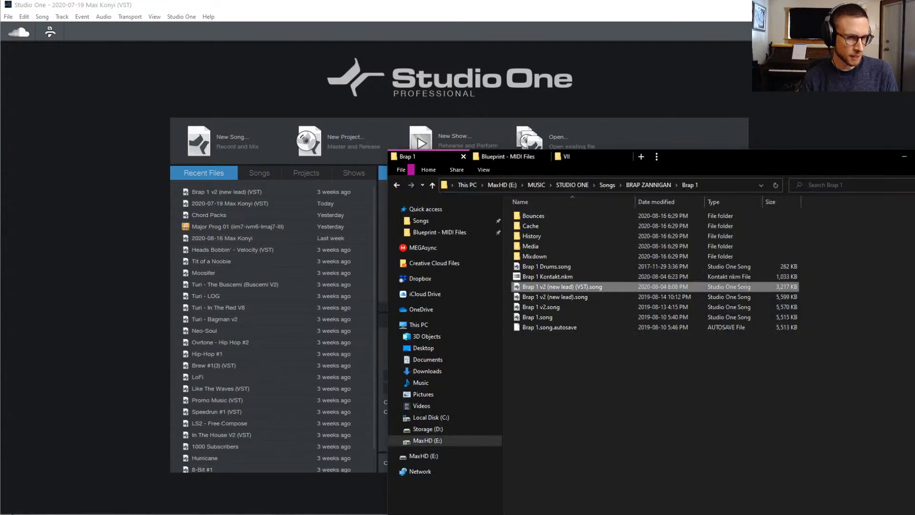
click(396, 185)
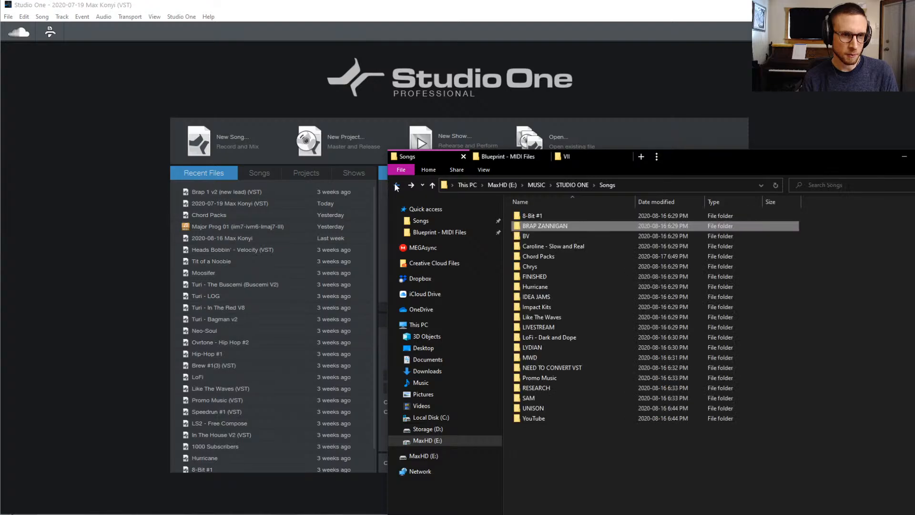
click(396, 186)
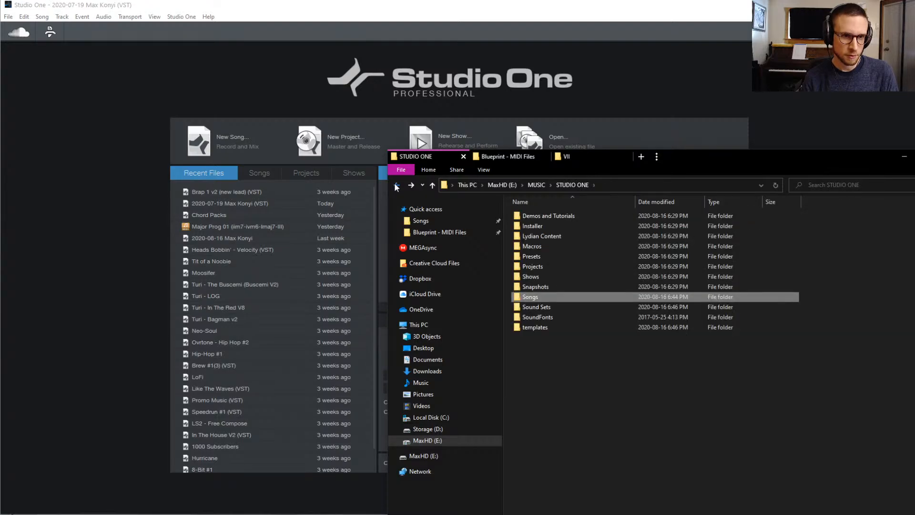
click(396, 185)
double_click(552, 236)
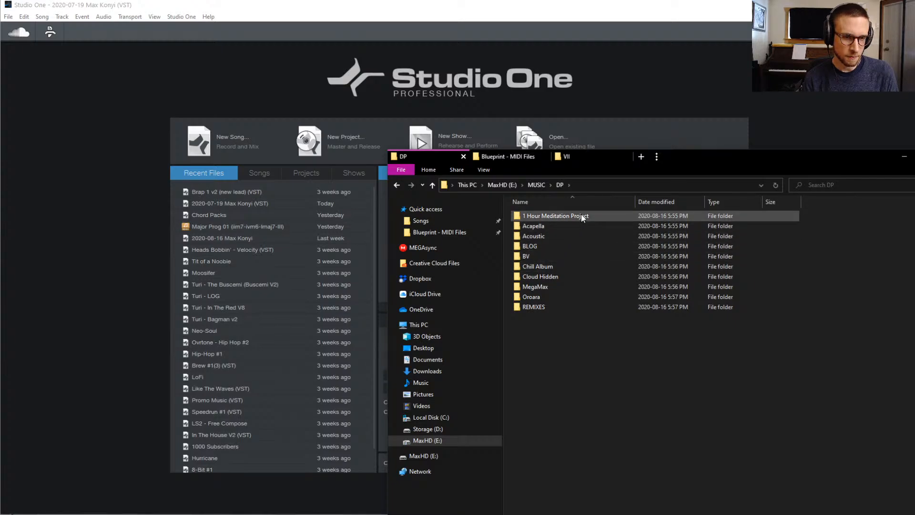
mouse_move(581, 216)
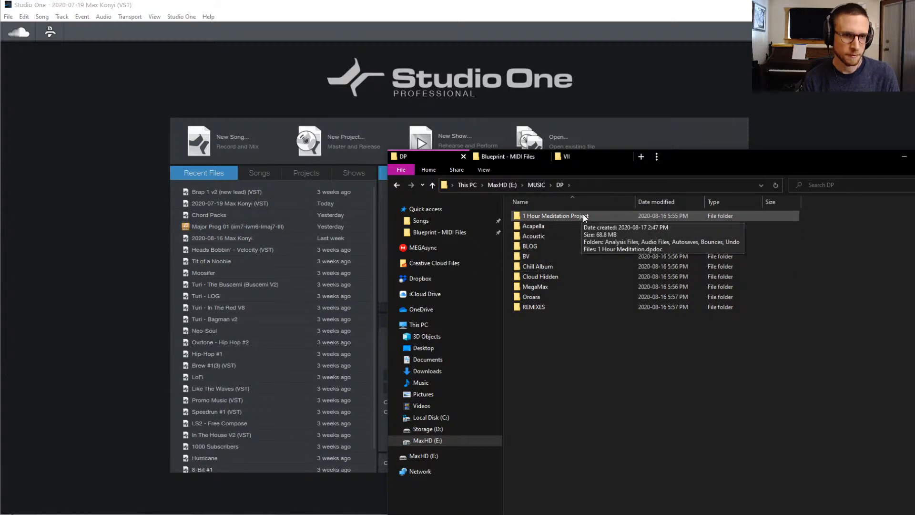
double_click(578, 265)
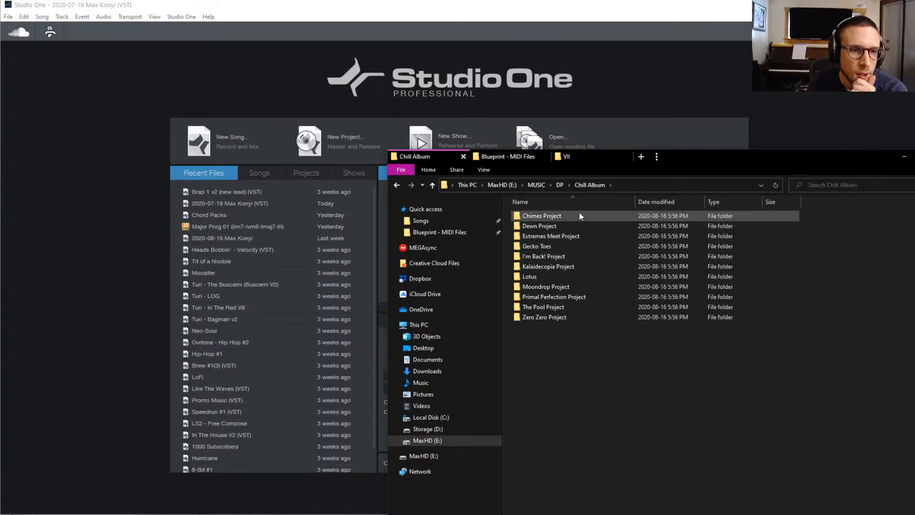
Open I'm Back!.dpdoc from the I'm Back! Project folder in Digital Performer, accepting the MIDI remapping, and review the missing effects list
double_click(582, 255)
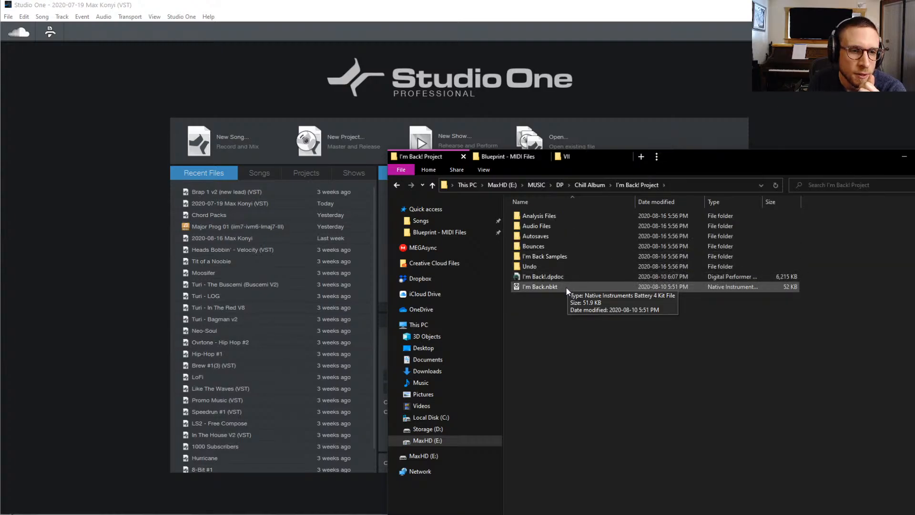
double_click(567, 276)
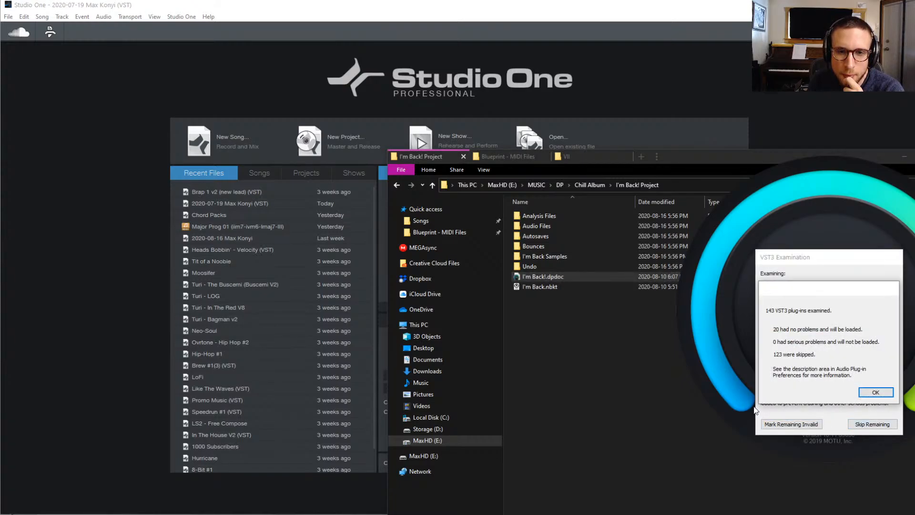
click(875, 391)
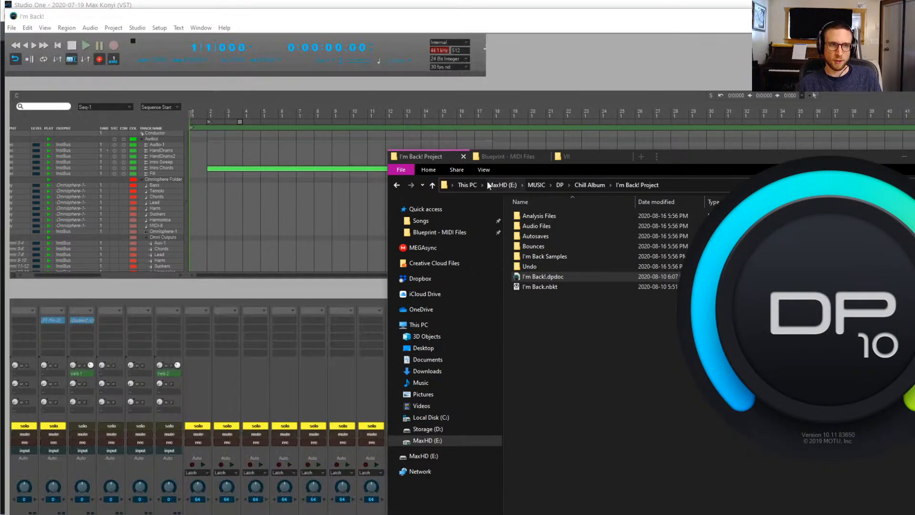
click(884, 431)
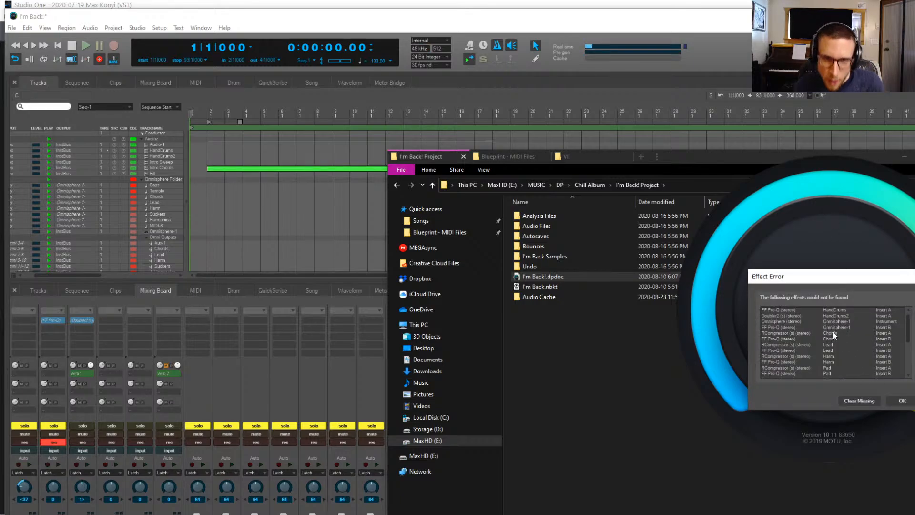
scroll(837, 320, down, 4)
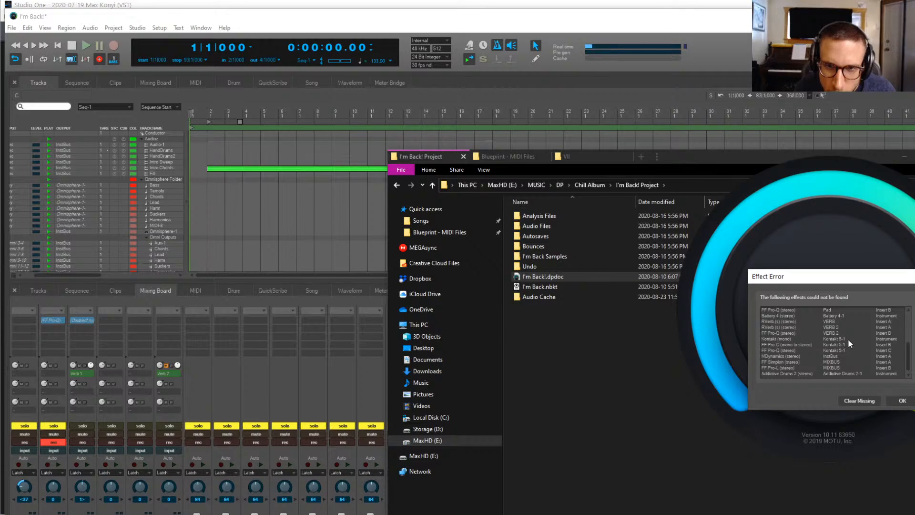
scroll(850, 333, up, 4)
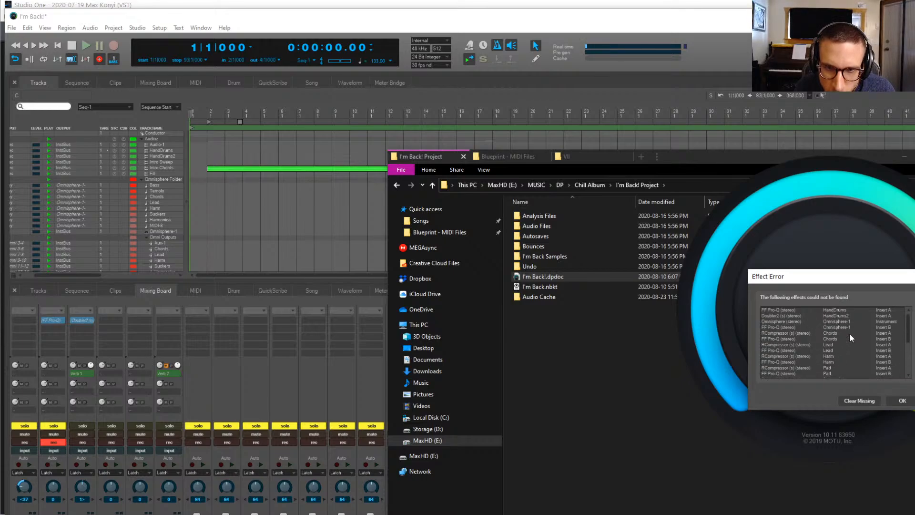
click(902, 399)
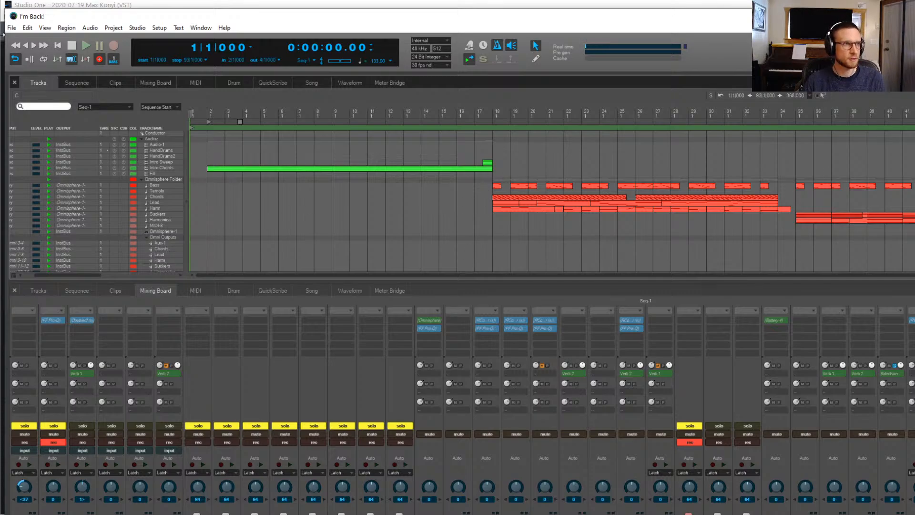
Close and reopen the I'm Back! project, accept the plug-in examination and MIDI remapping, and recheck the missing effects list
key(ctrl+w)
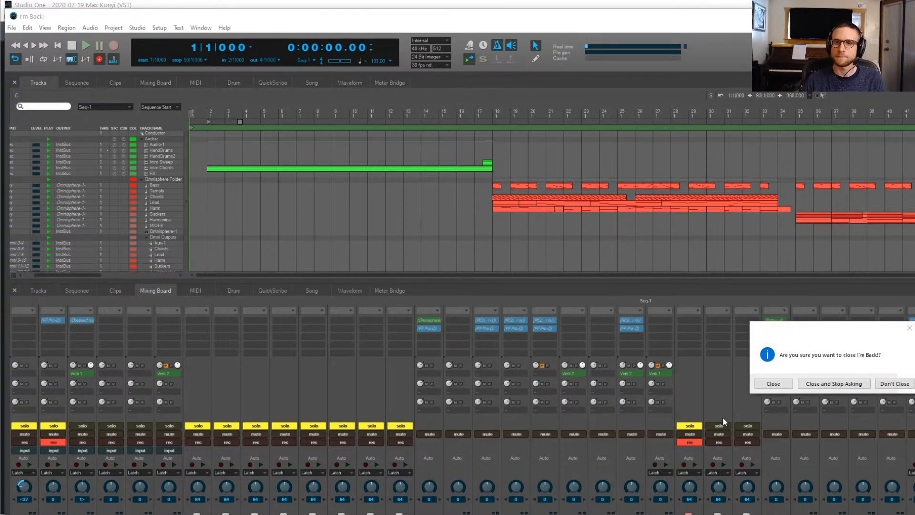
click(818, 386)
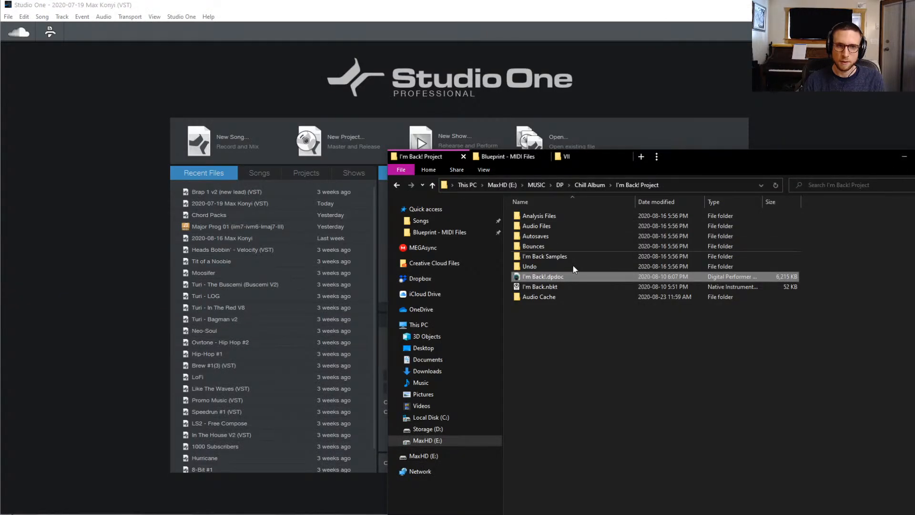
double_click(543, 276)
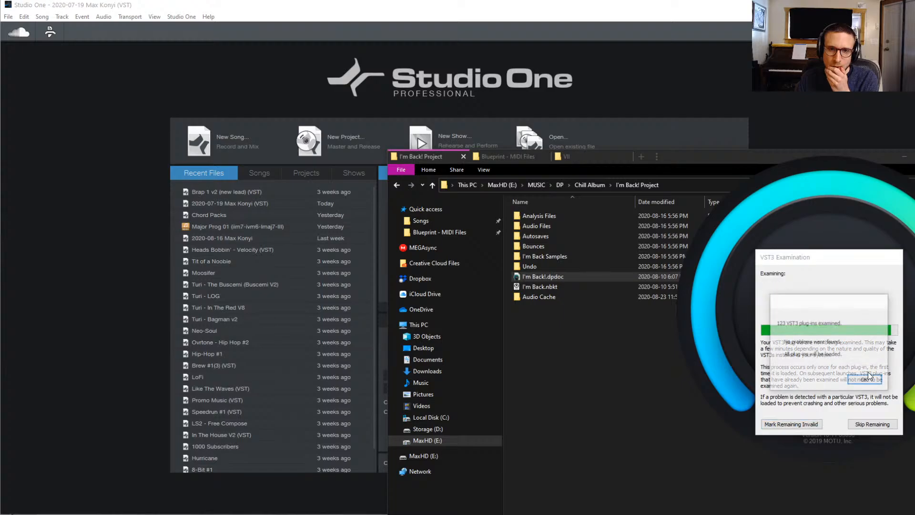
click(865, 380)
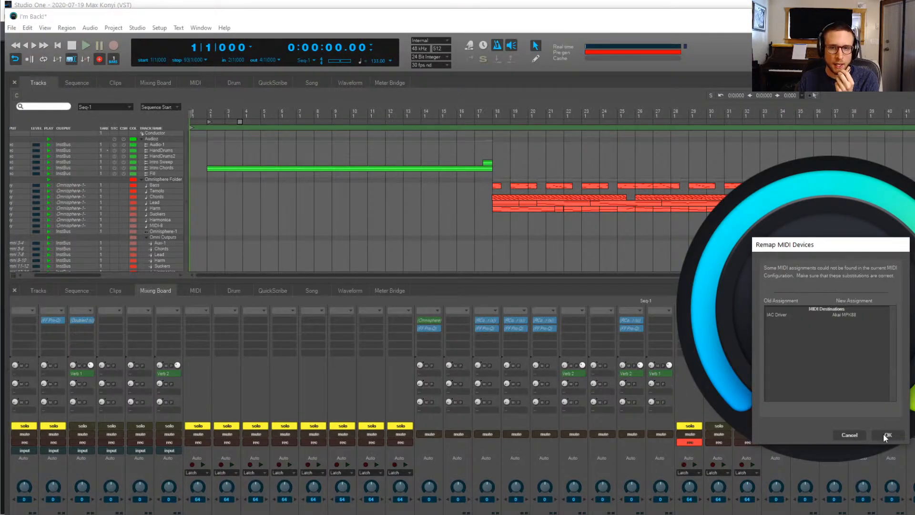
click(882, 434)
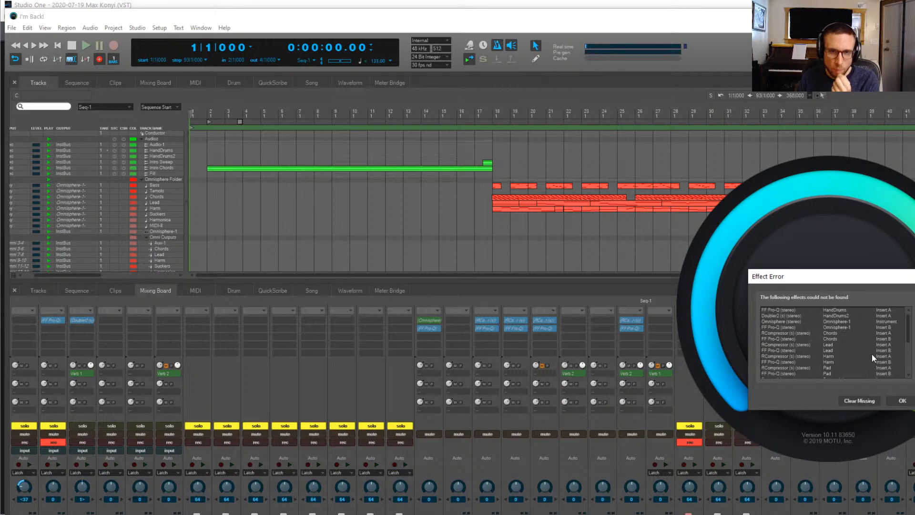
scroll(877, 345, down, 4)
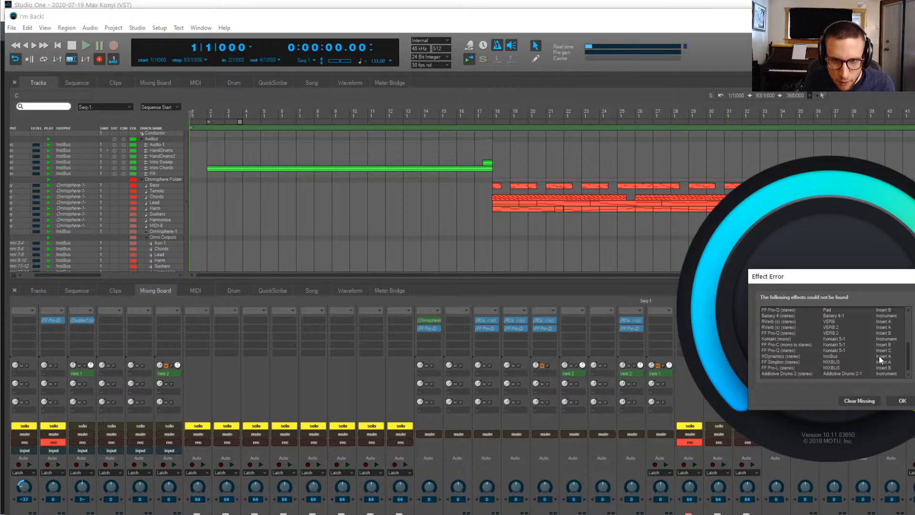
scroll(880, 360, up, 4)
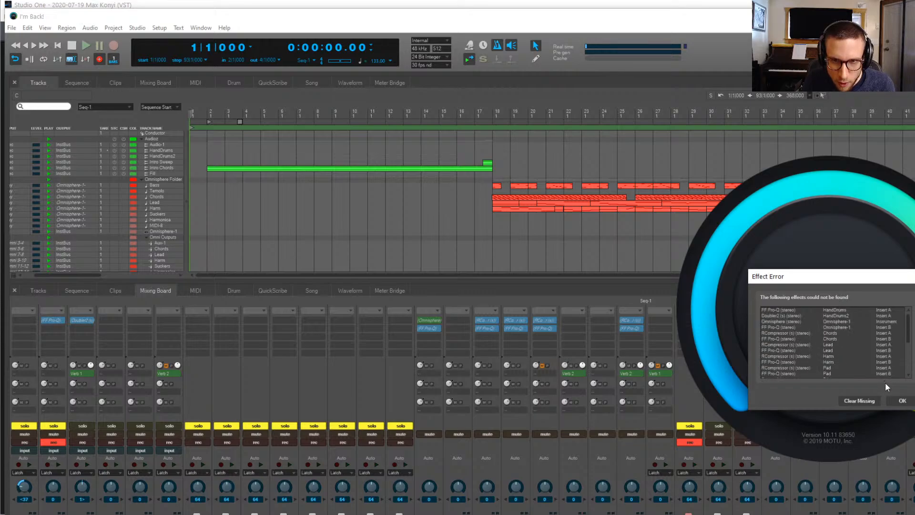
click(903, 401)
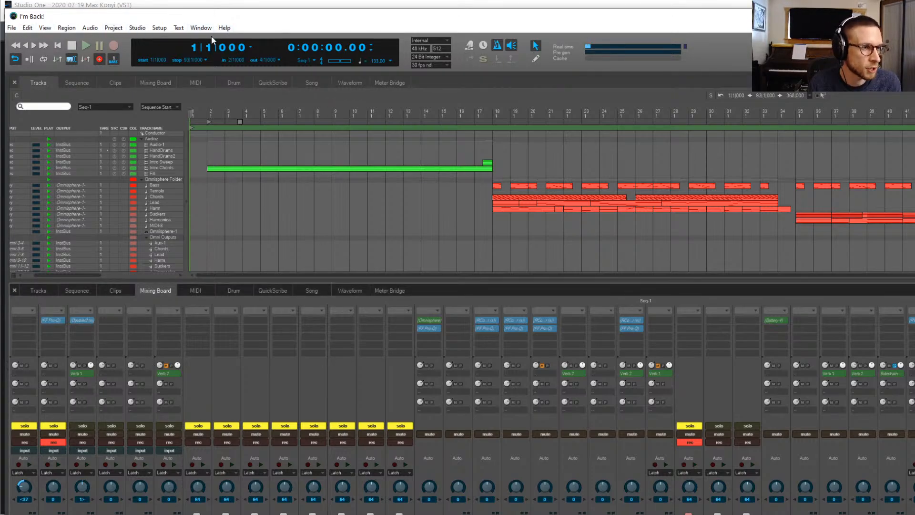
click(199, 28)
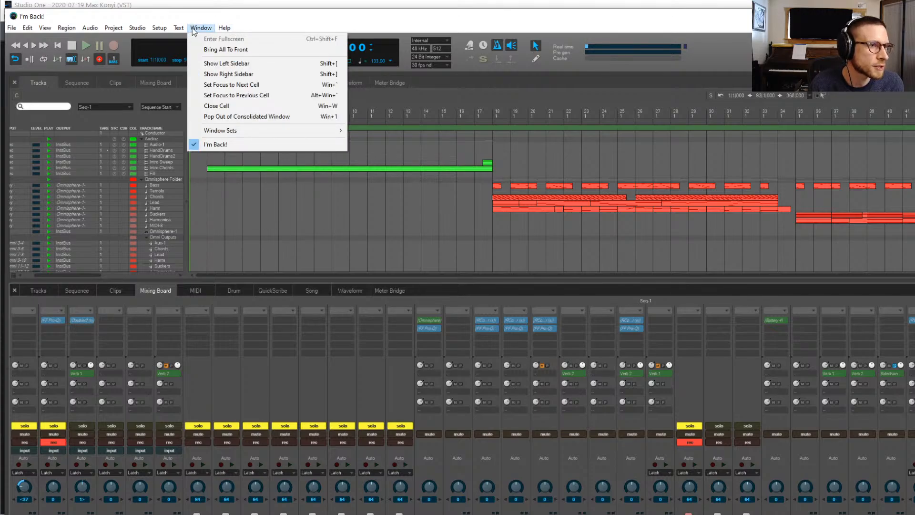
mouse_move(9, 30)
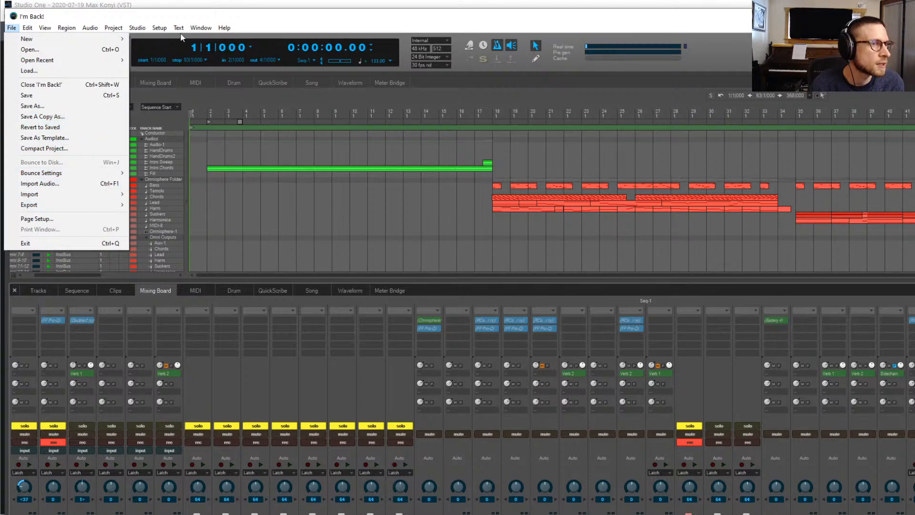
mouse_move(160, 28)
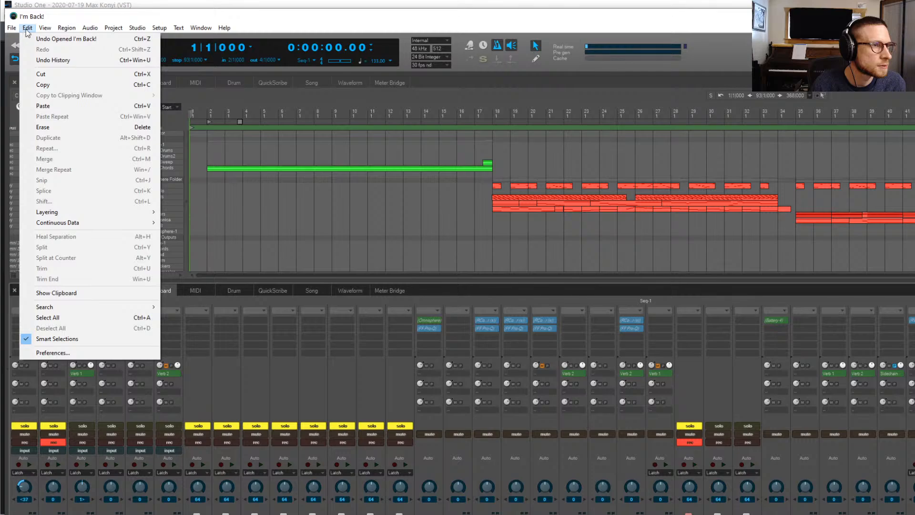
mouse_move(195, 29)
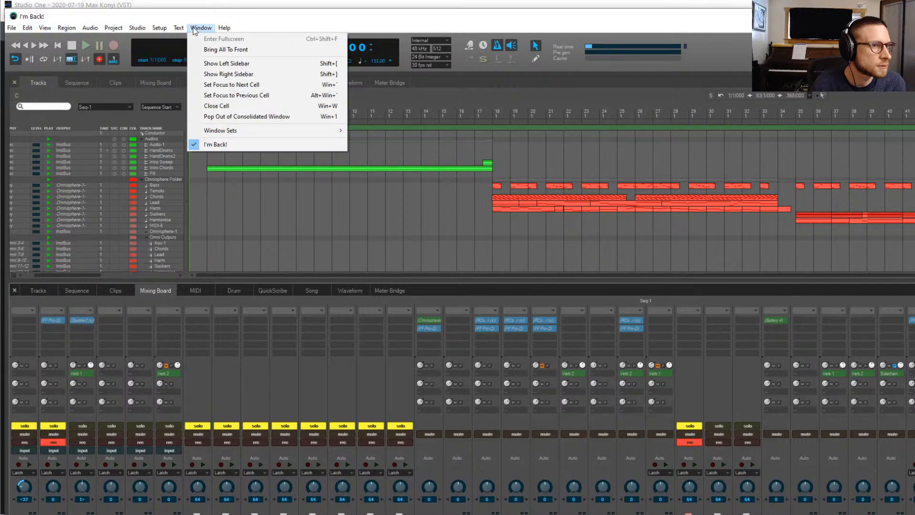
mouse_move(163, 30)
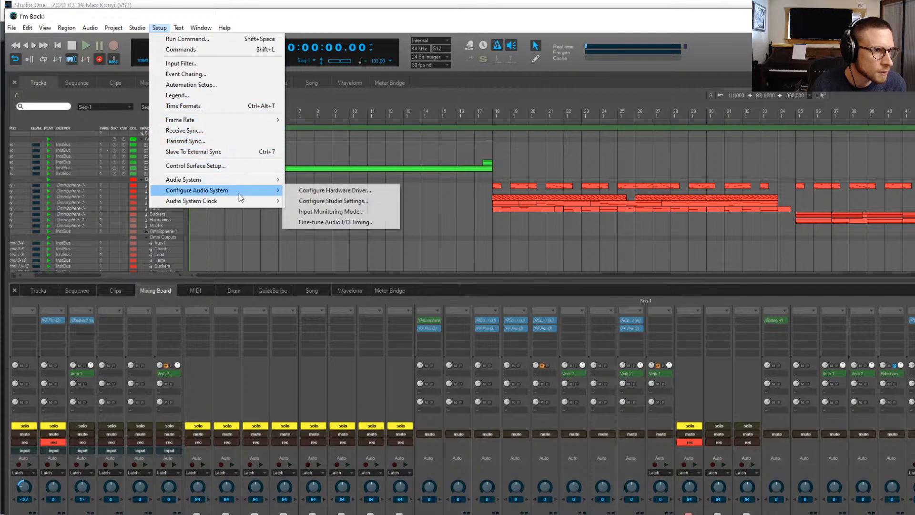
mouse_move(242, 200)
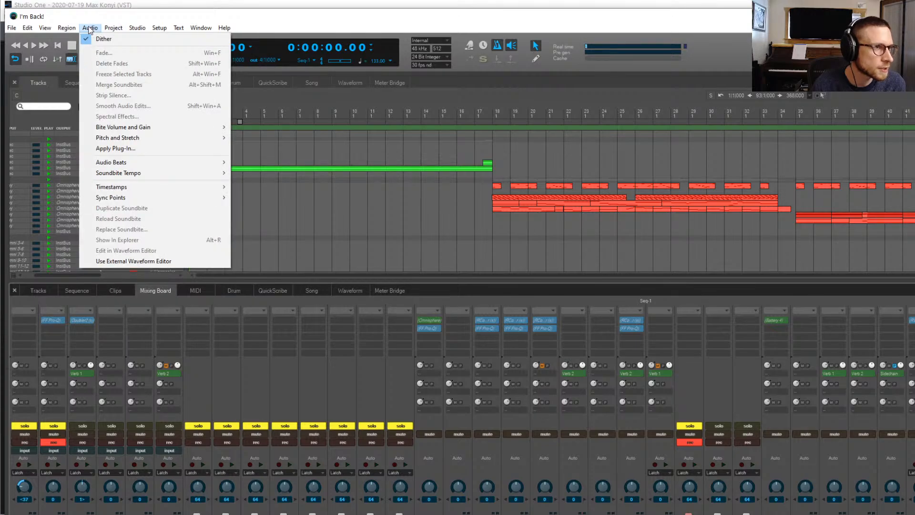
mouse_move(32, 30)
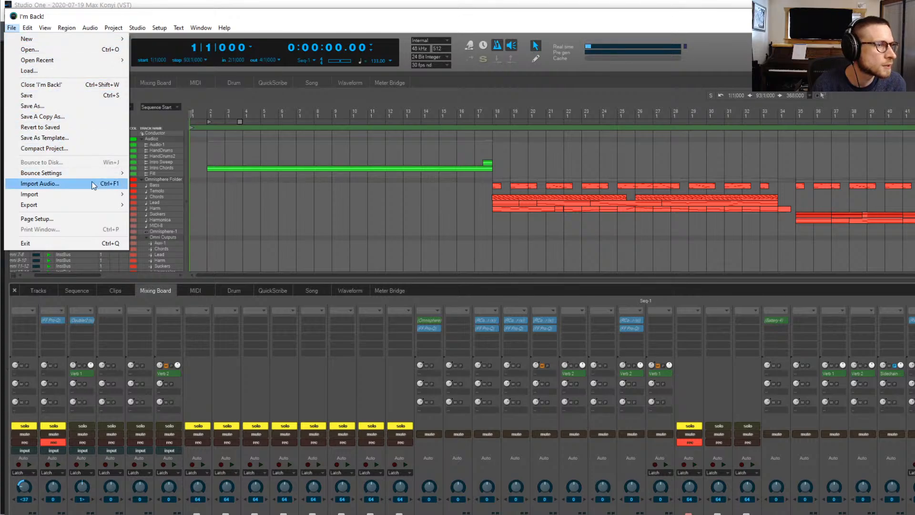
click(587, 84)
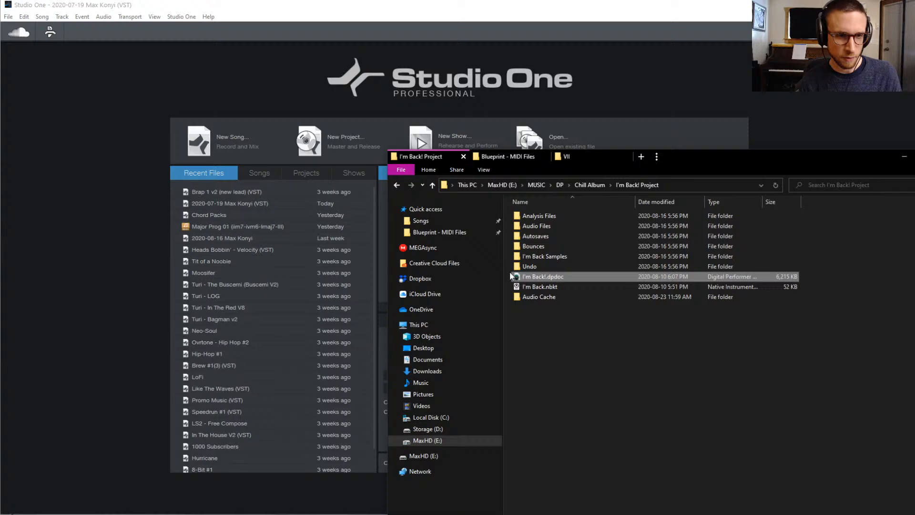
Preview I'm Back! V1.wav from the project's Bounces folder, skipping to about the middle of the file before closing the preview
double_click(529, 246)
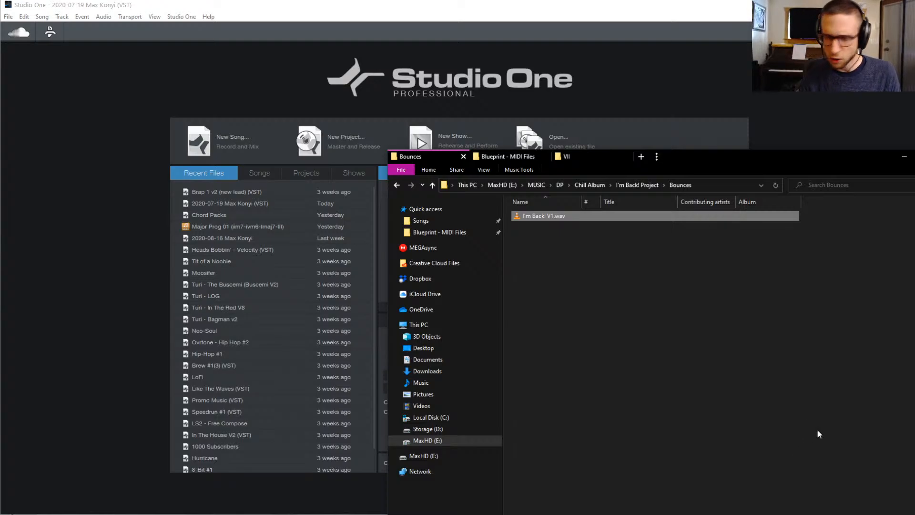
key(space)
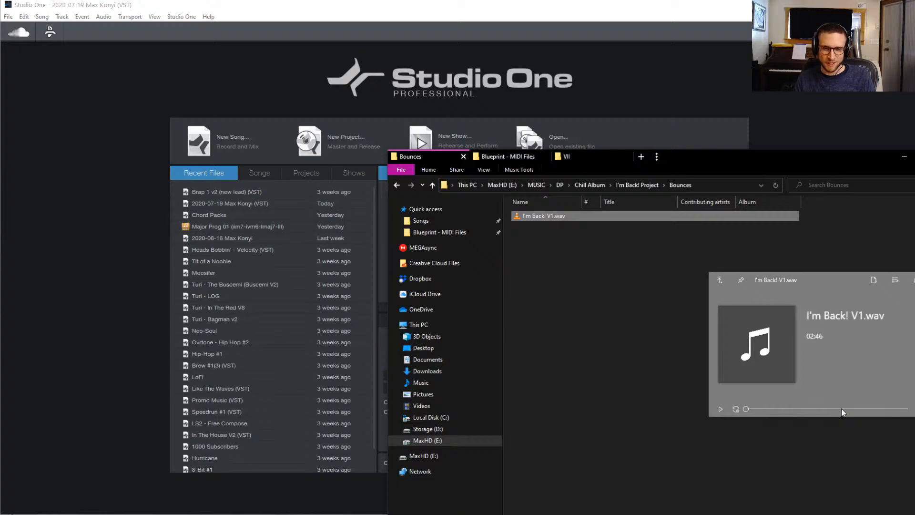
click(830, 409)
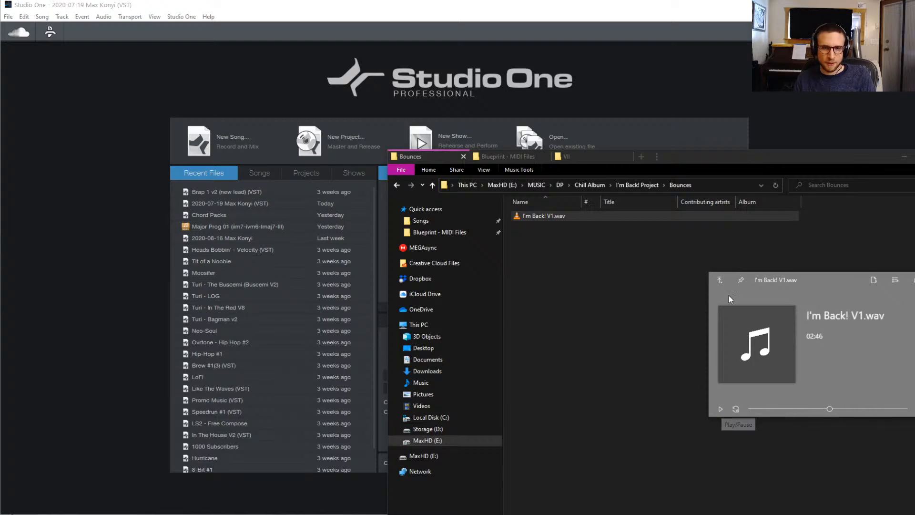
key(space)
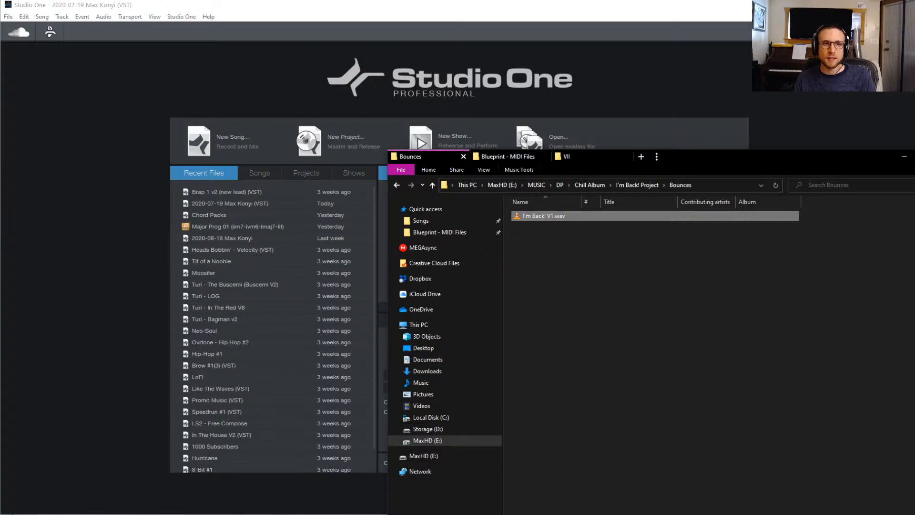
Switch to Studio One, show the 2020-07-19 song's arrangement and return the playback cursor to bar 1
key(alt+Tab)
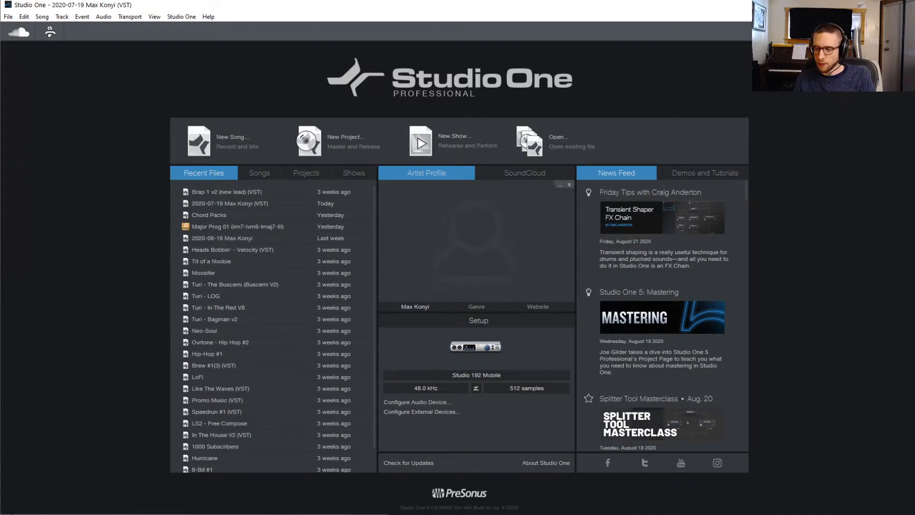
key(ctrl+Tab)
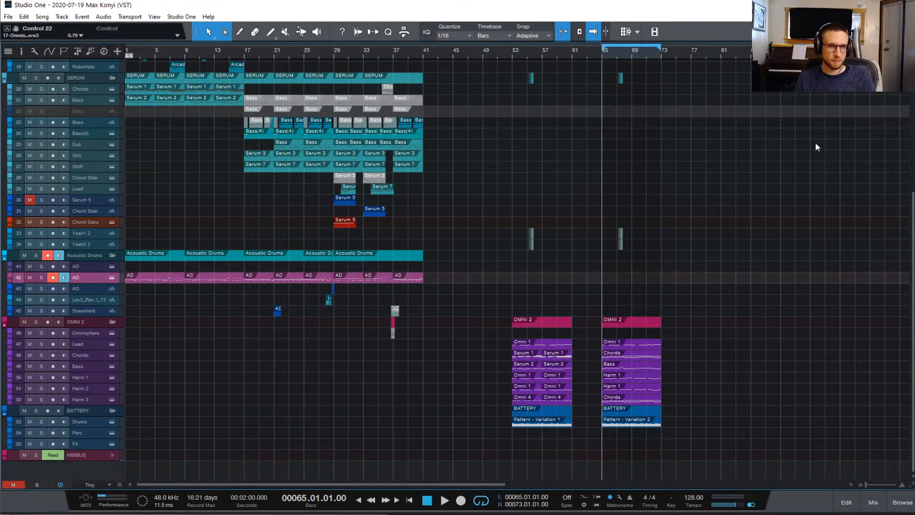
scroll(743, 143, up, 4)
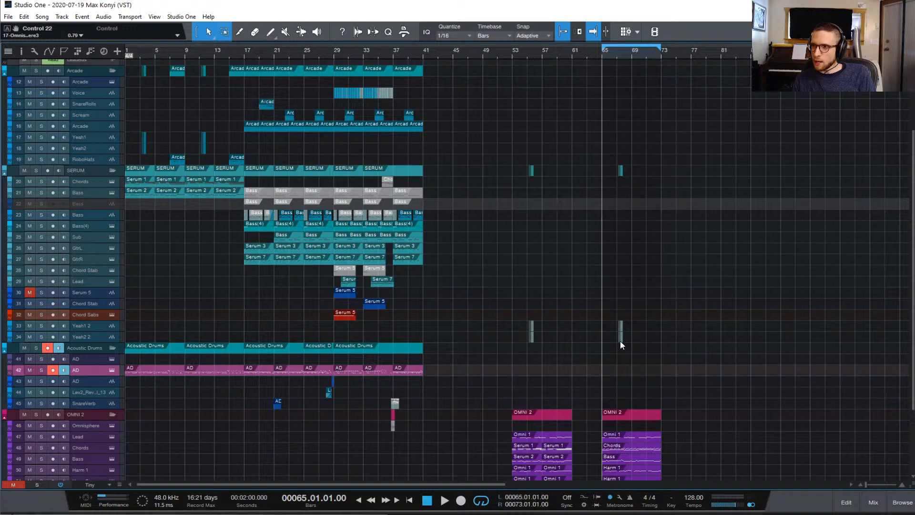
key(comma)
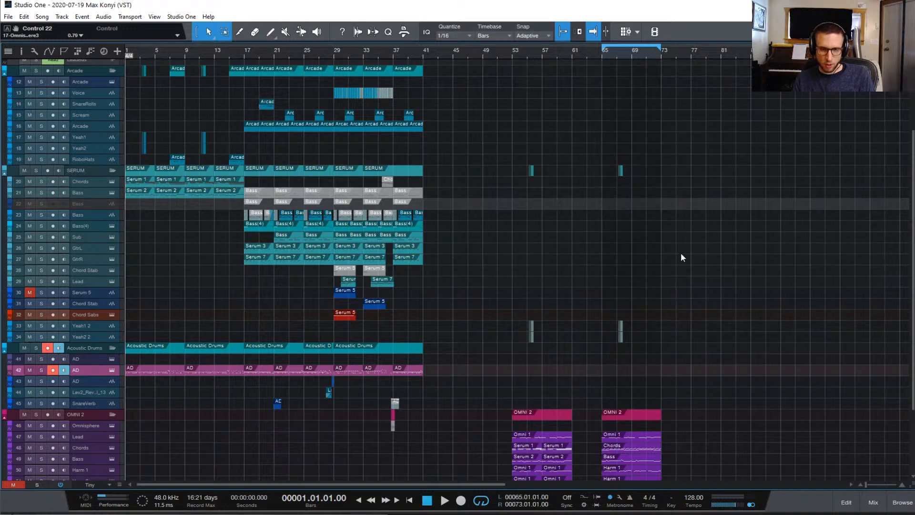
Look over the song's tracks from the OMNI folder down to MIXBUS and play the arrangement from the start
scroll(737, 333, up, 4)
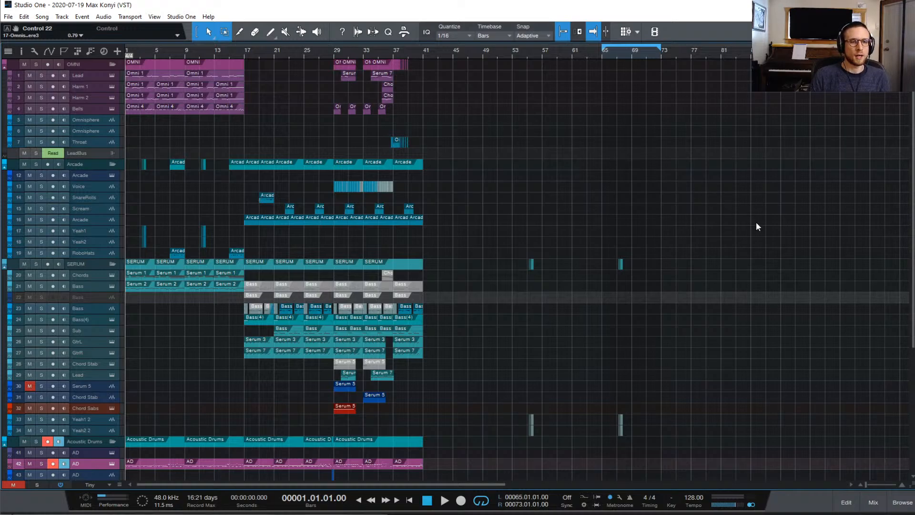
scroll(495, 291, down, 10)
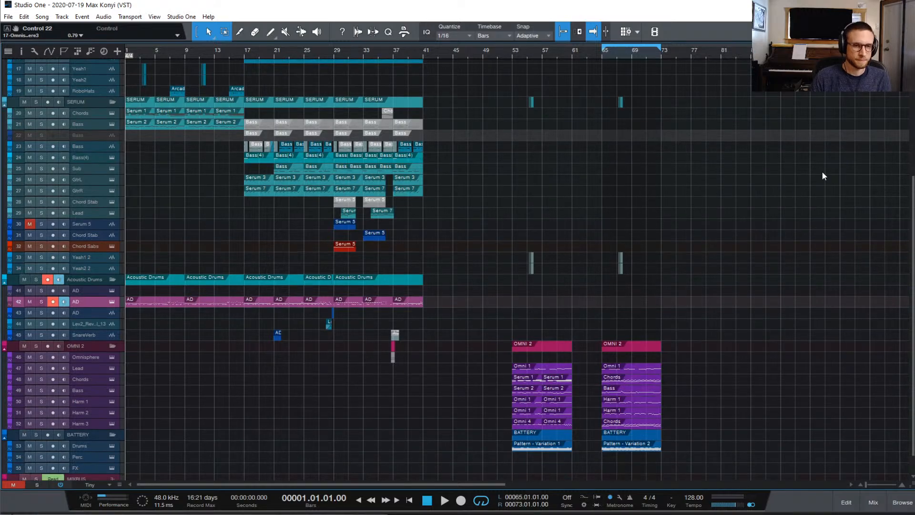
scroll(739, 223, up, 10)
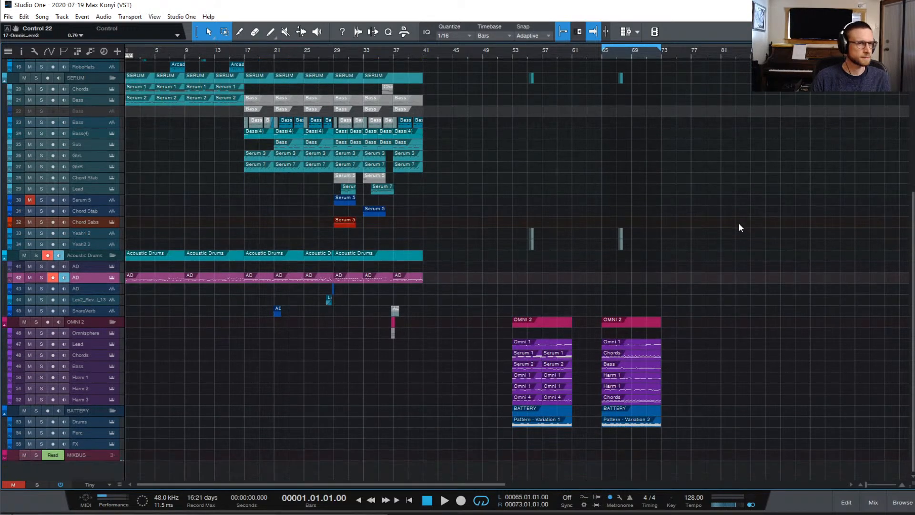
key(space)
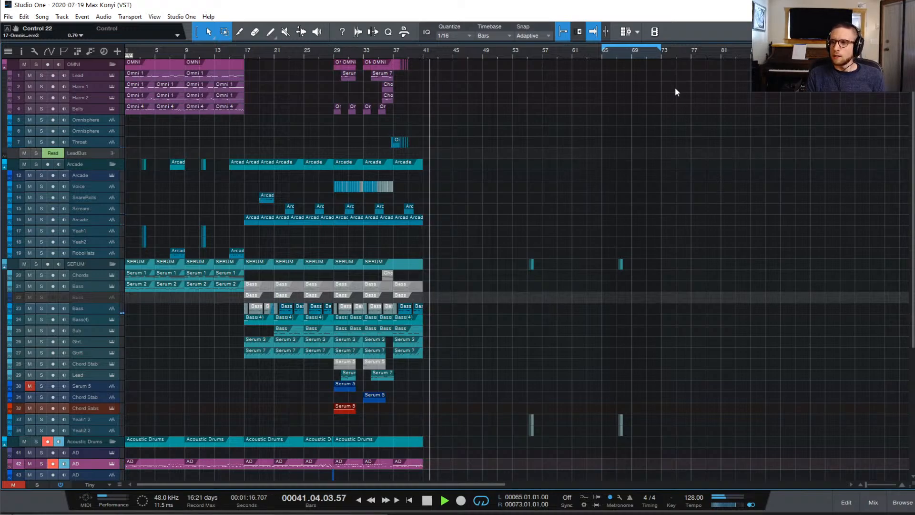
Play the 2020-07-19 song from bar 65, replay it from bar 1, and stop playback
click(602, 53)
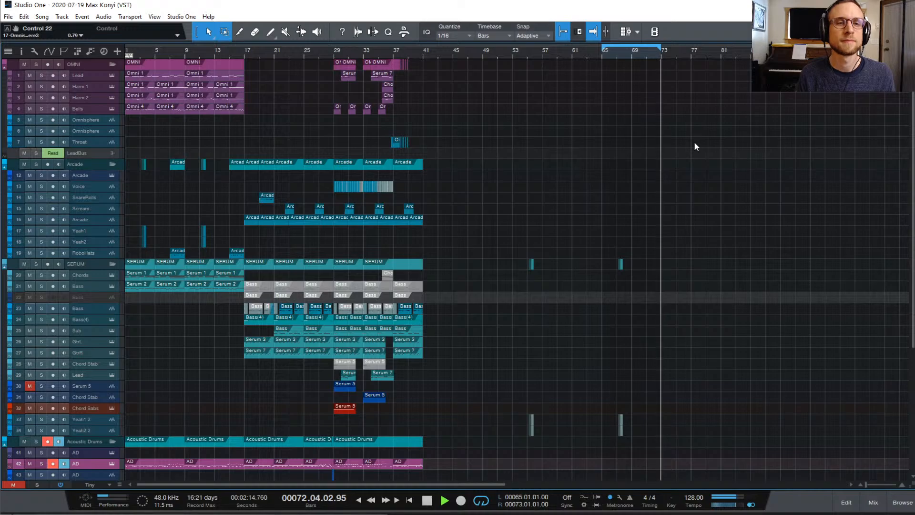
key(comma)
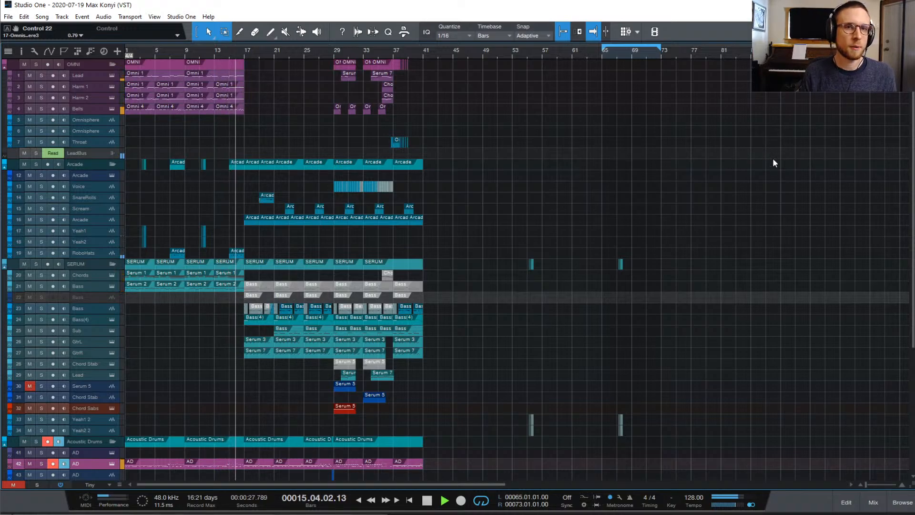
key(space)
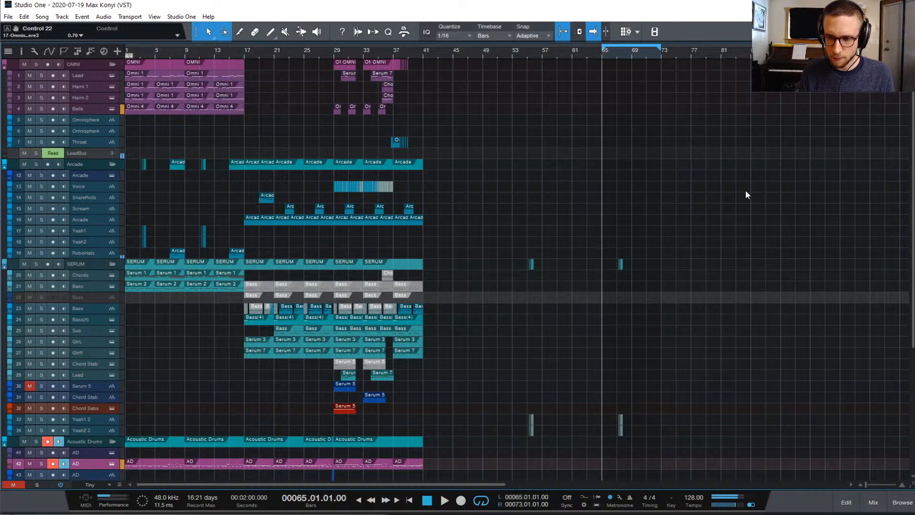
Save the 2020-07-19 song and open Heads Bobbin' - Velocity (VST) from the recent files
scroll(772, 186, down, 6)
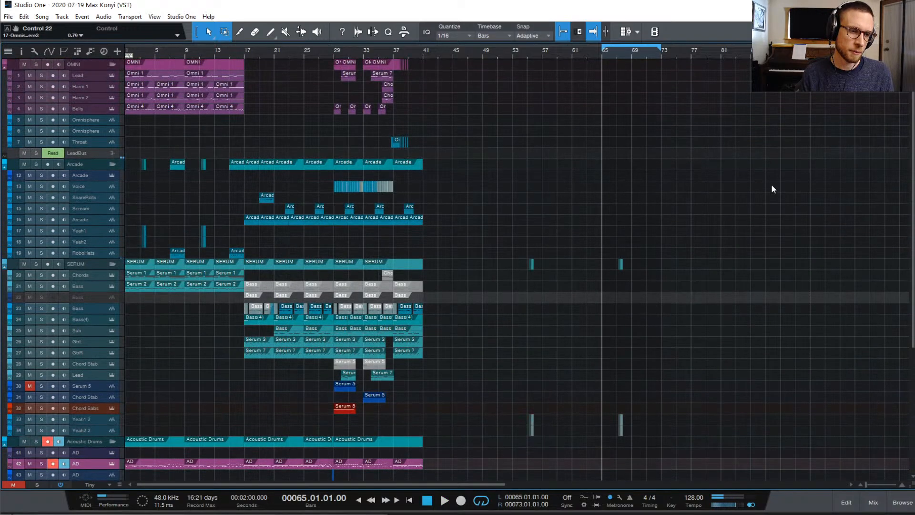
key(ctrl+s)
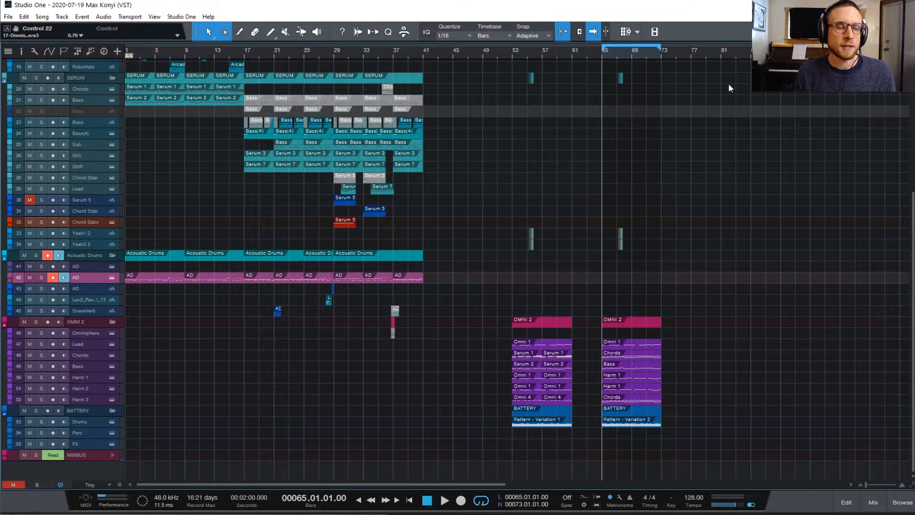
scroll(744, 129, up, 6)
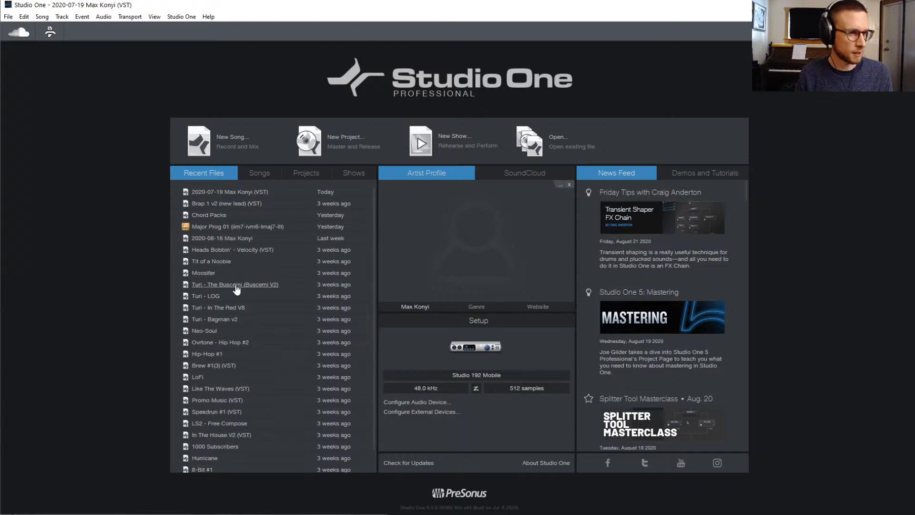
click(256, 253)
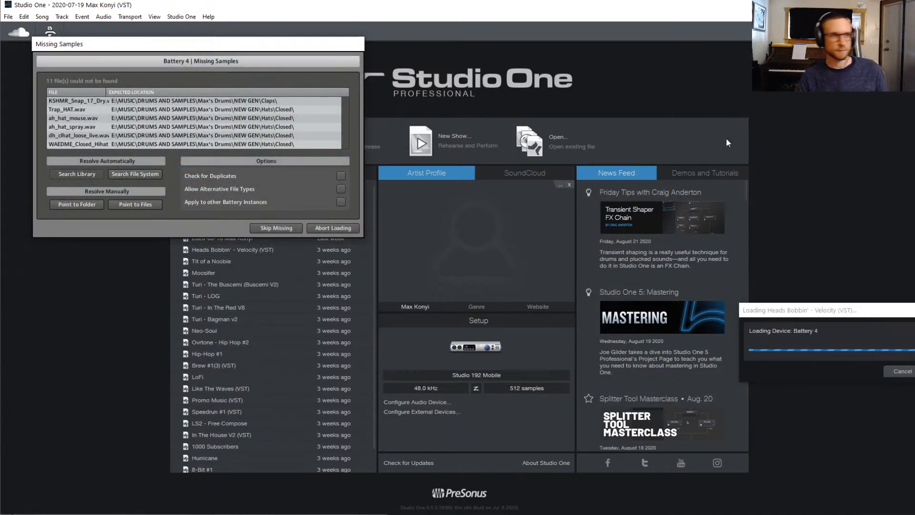
Resolve Battery 4's missing samples by pointing to the DRUMS AND SAMPLES folder inside MUSIC on the MaxHD (E:) drive
click(75, 205)
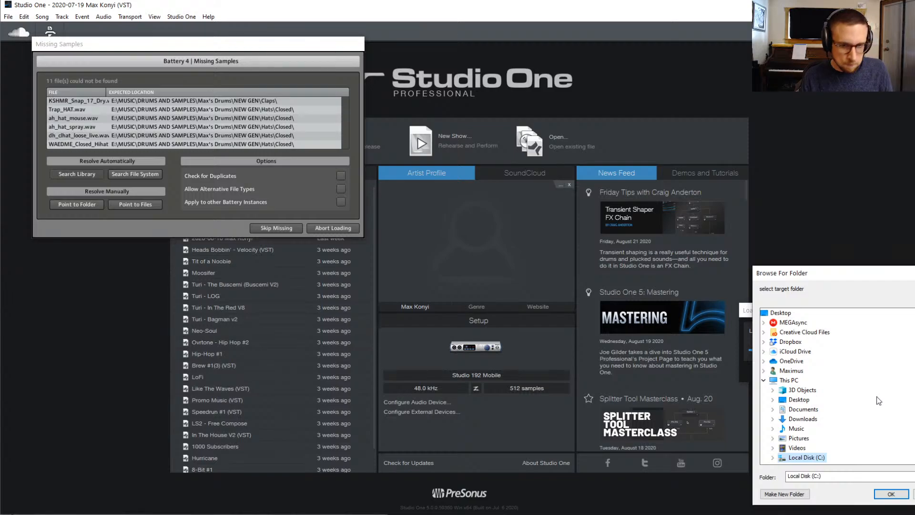
scroll(867, 407, down, 3)
double_click(801, 409)
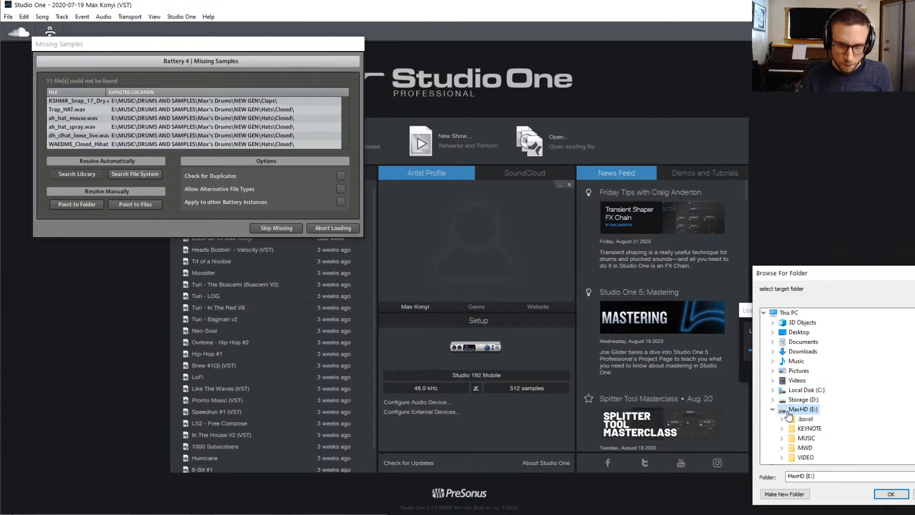
click(807, 390)
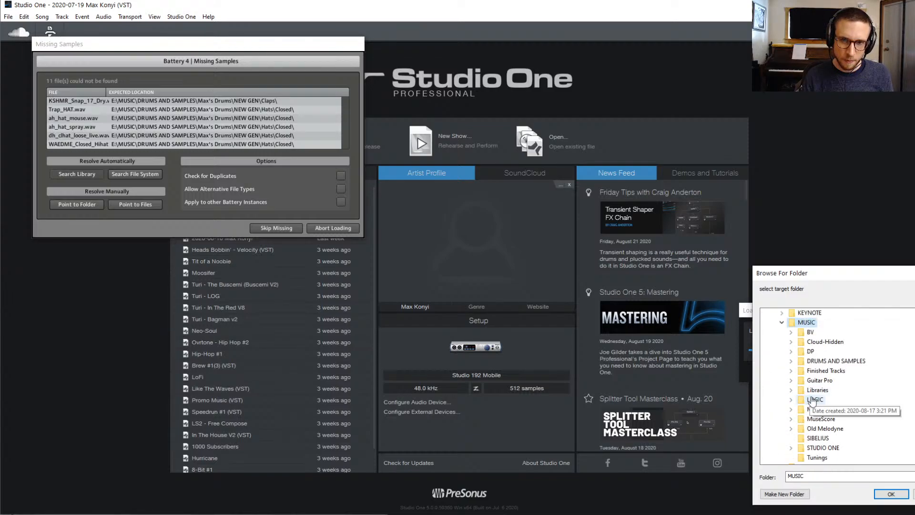
click(849, 363)
click(890, 494)
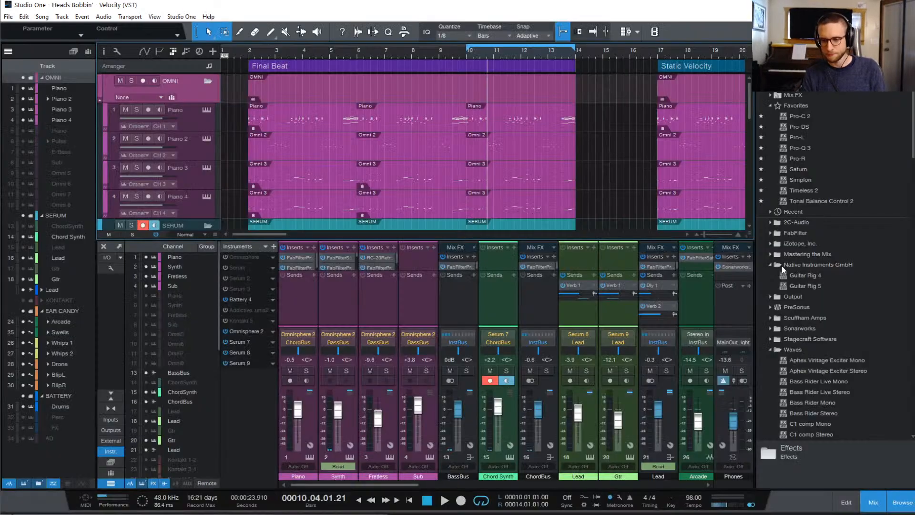
Hide the mixer and the browser so that the arrangement fills the window
click(873, 502)
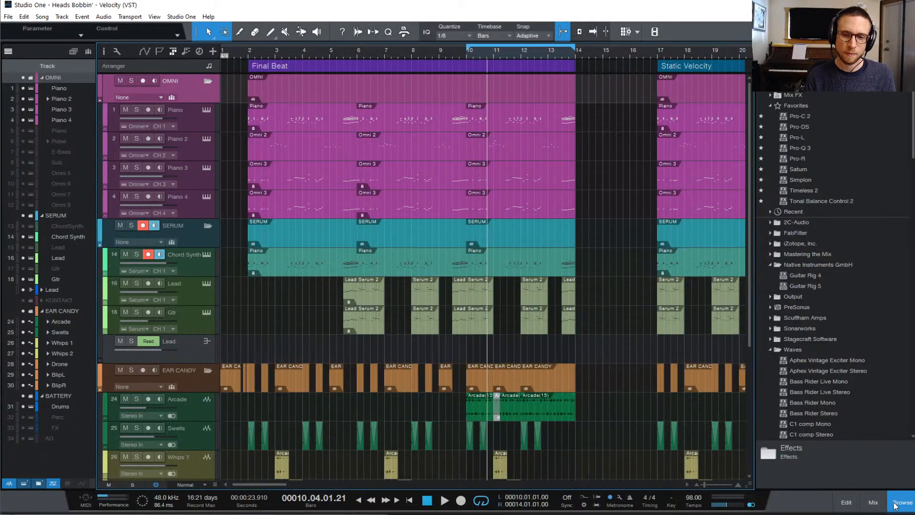
click(902, 502)
click(873, 501)
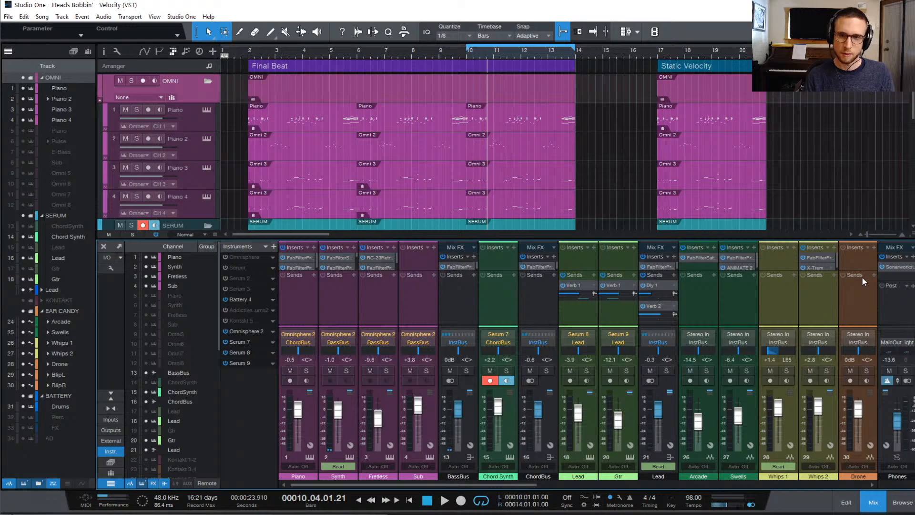
click(873, 502)
Return the playback cursor to bar 1 and look down the tracks to the BATTERY folder
scroll(831, 364, down, 1)
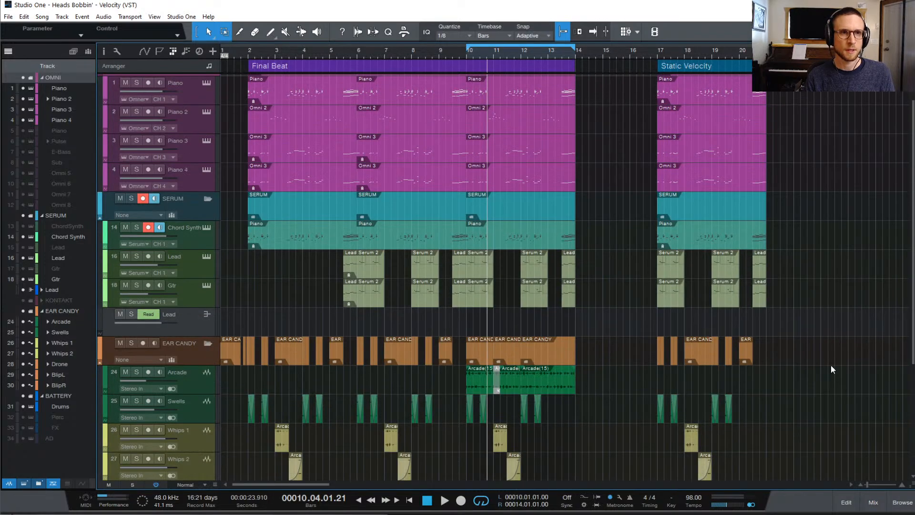
scroll(830, 365, up, 1)
key(Home)
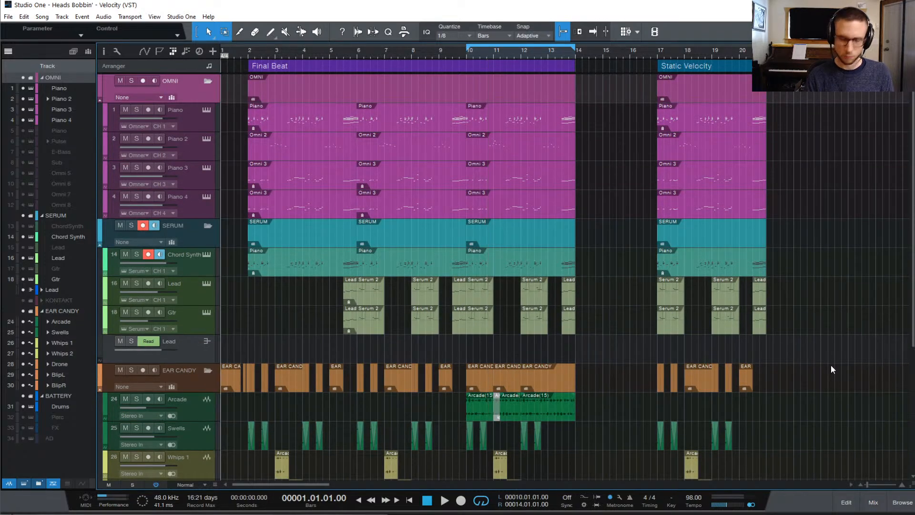
scroll(831, 365, down, 4)
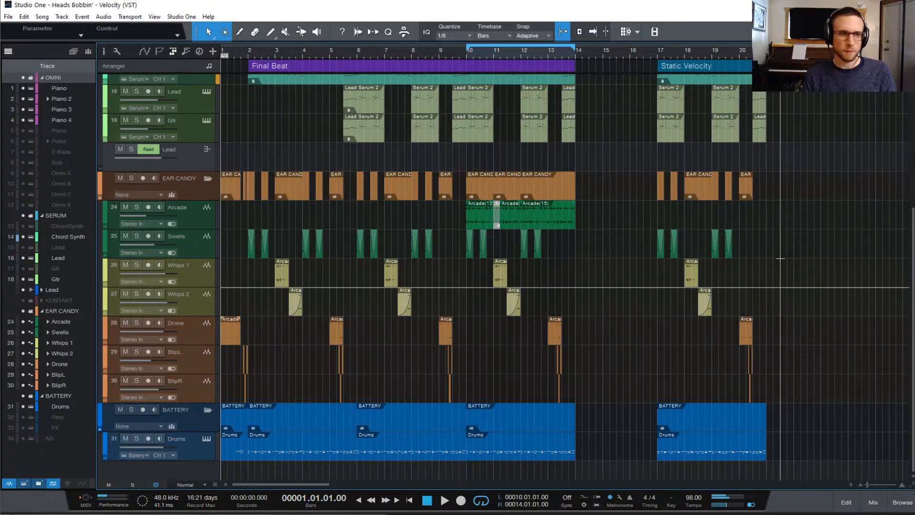
Show the mixer, look through its channels to the Battery 4 drum outputs, and play the song from the start
click(873, 501)
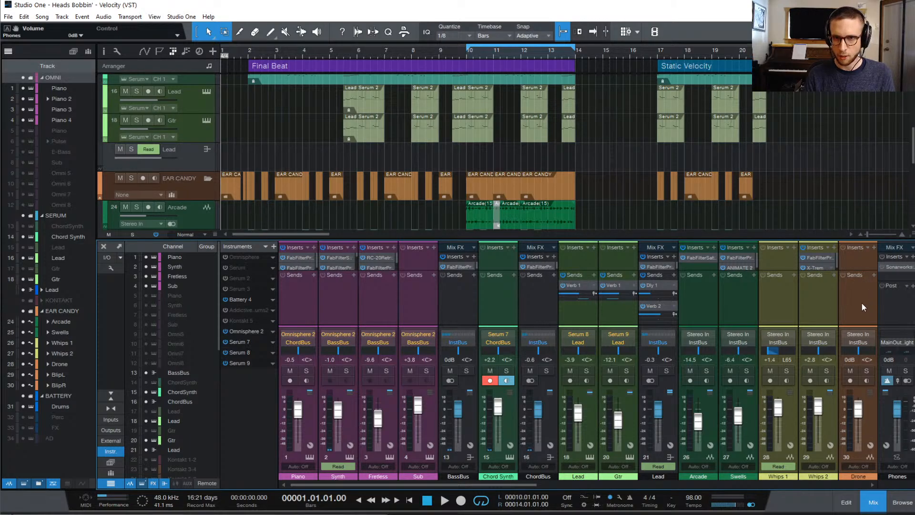
scroll(824, 299, right, 6)
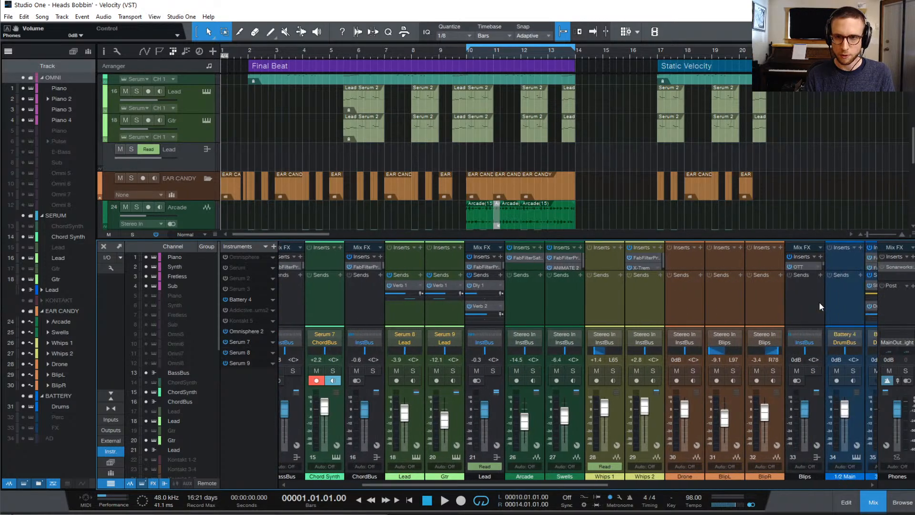
scroll(700, 309, right, 3)
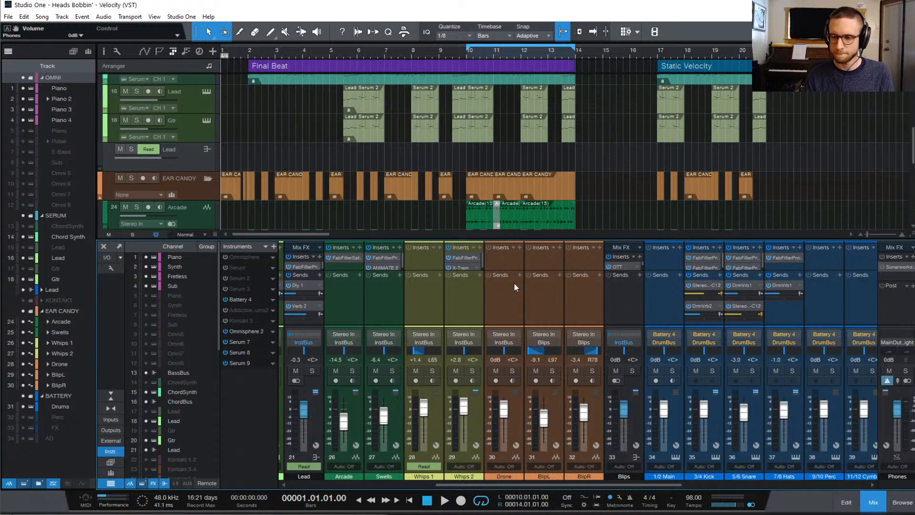
scroll(643, 143, down, 2)
scroll(642, 141, up, 6)
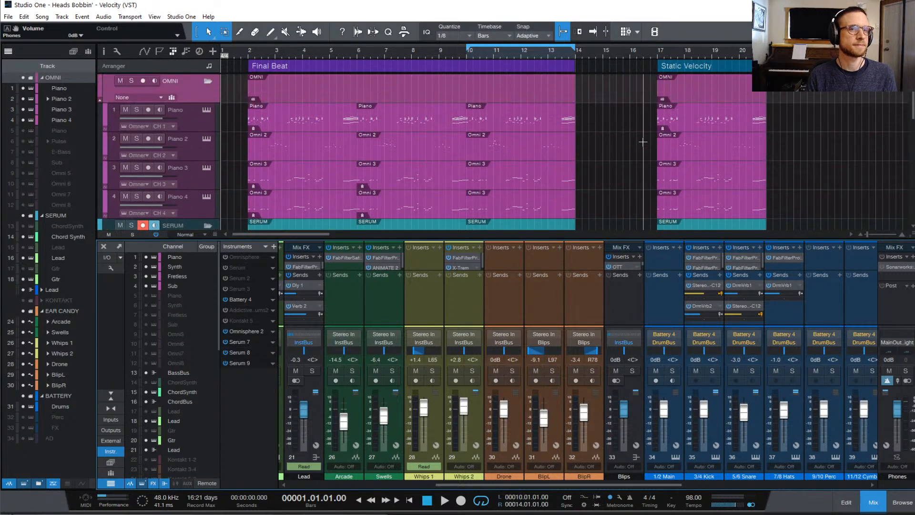
scroll(641, 142, down, 2)
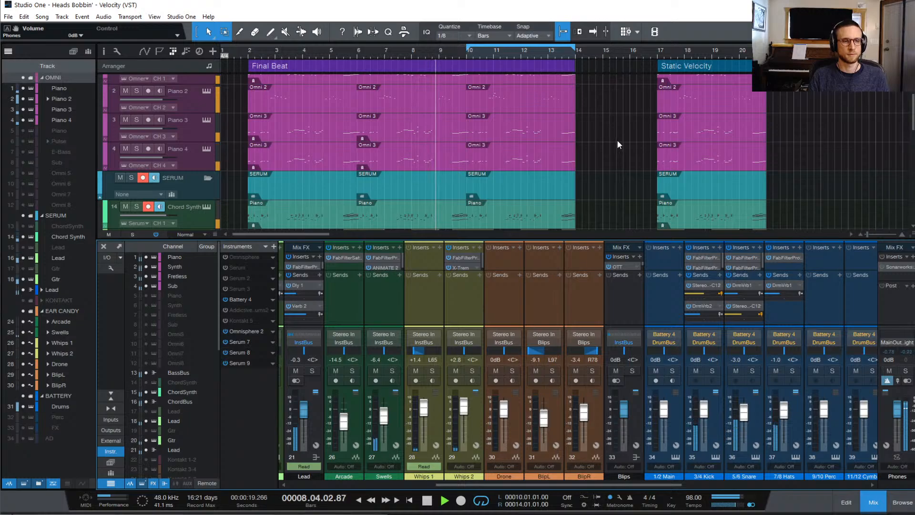
Hide the mixer and look over the tracks from OMNI to BATTERY during playback of bars 10 to 14
key(F3)
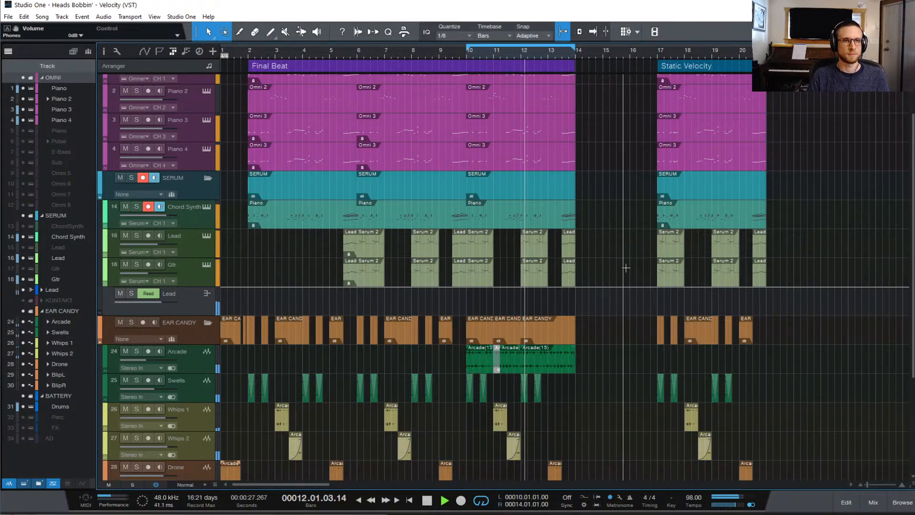
scroll(625, 269, up, 2)
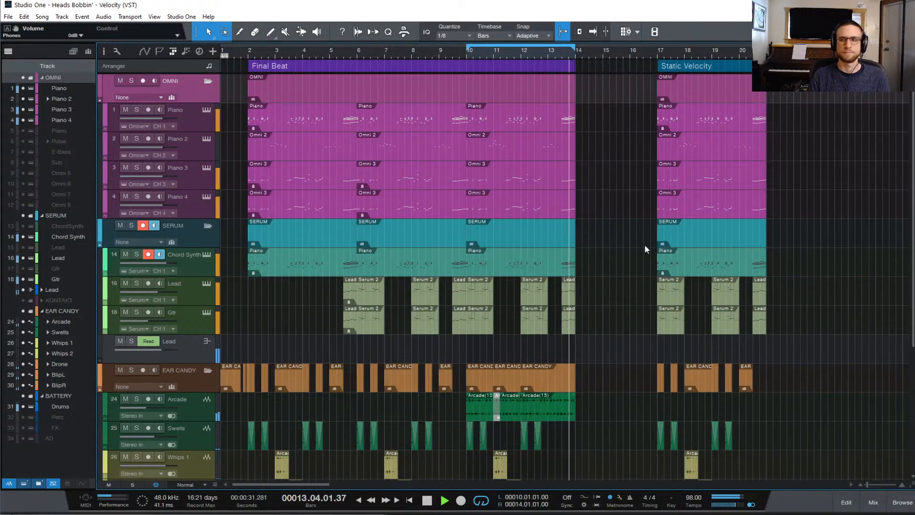
scroll(643, 235, down, 7)
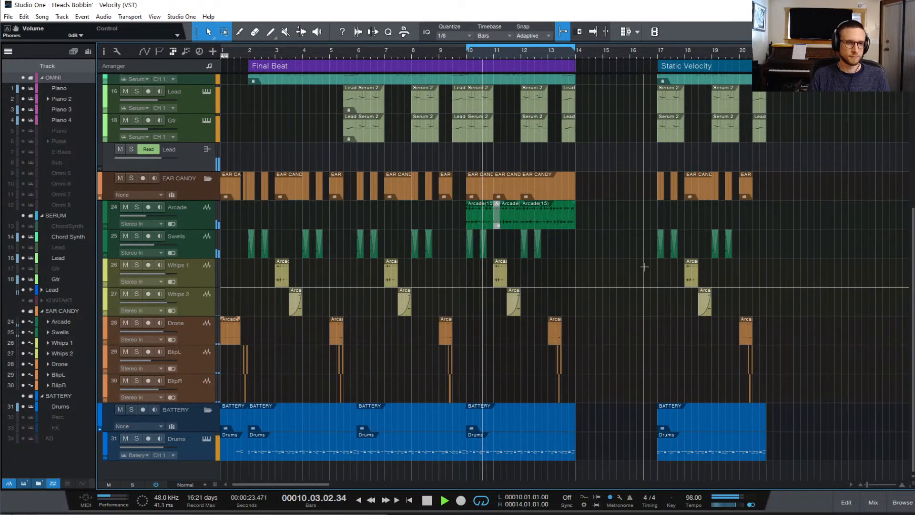
scroll(633, 274, up, 4)
scroll(630, 258, up, 3)
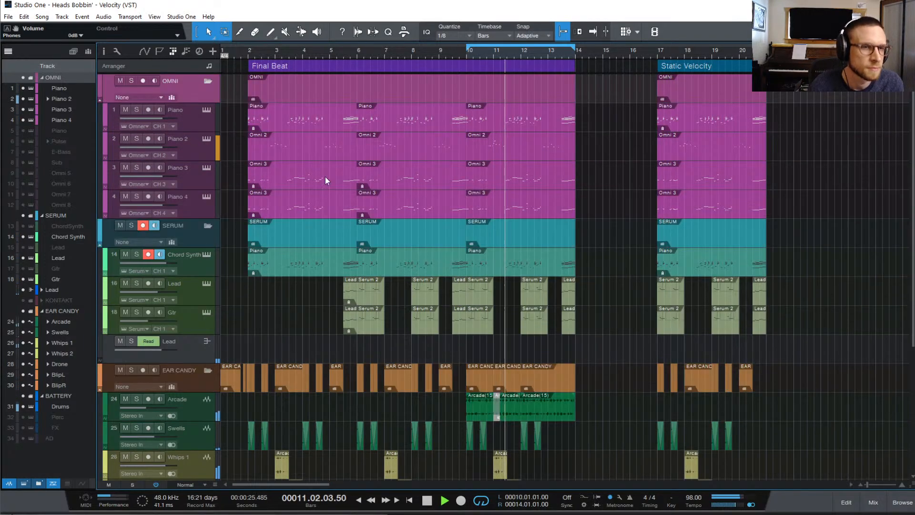
Solo the Piano and Piano 2 tracks while the loop plays
click(136, 110)
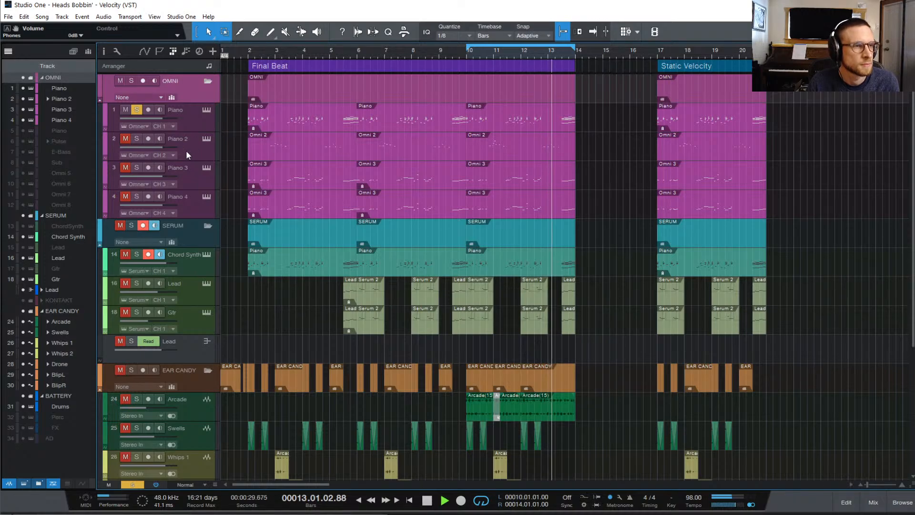
click(136, 138)
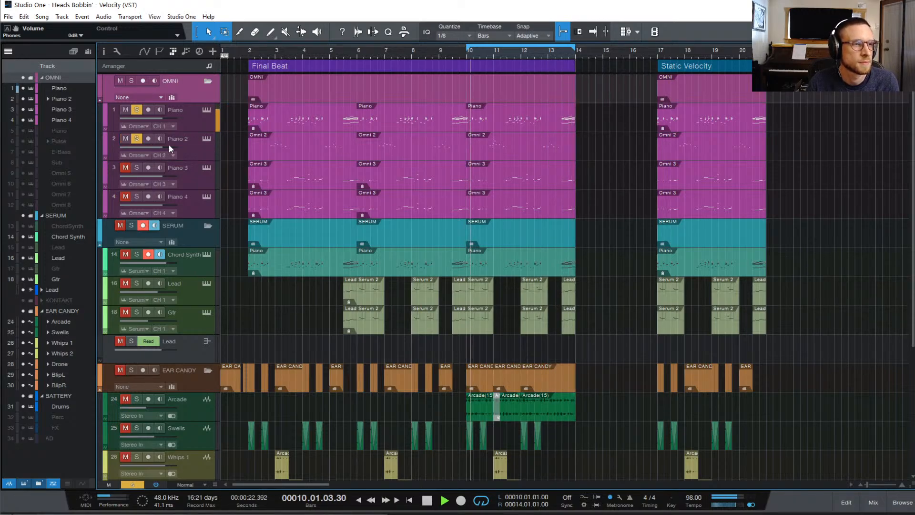
click(197, 147)
key(Up)
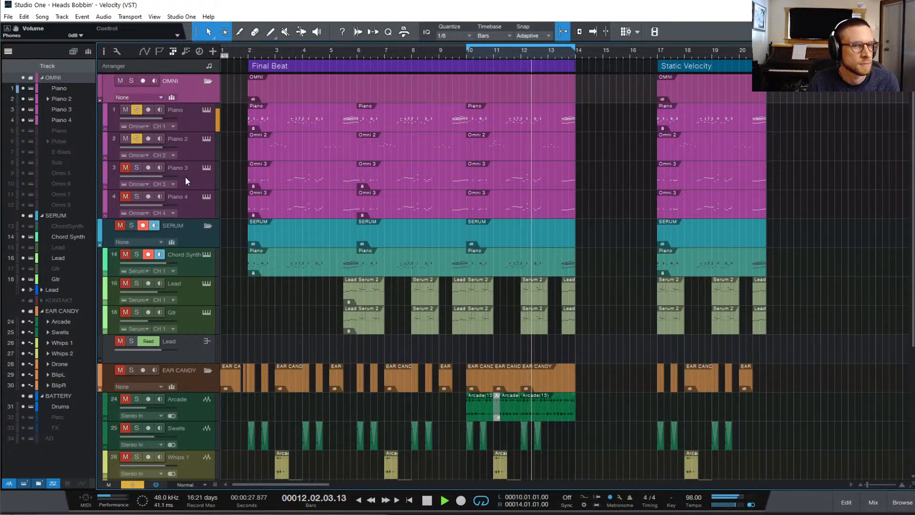
key(Down)
Add the Chord Synth, Piano 3 and Piano 4 tracks to the soloed parts
click(126, 254)
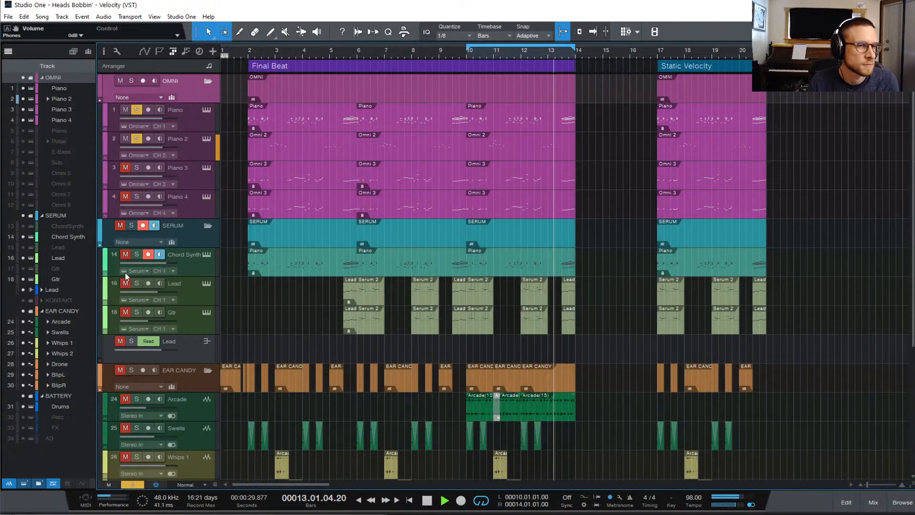
click(138, 256)
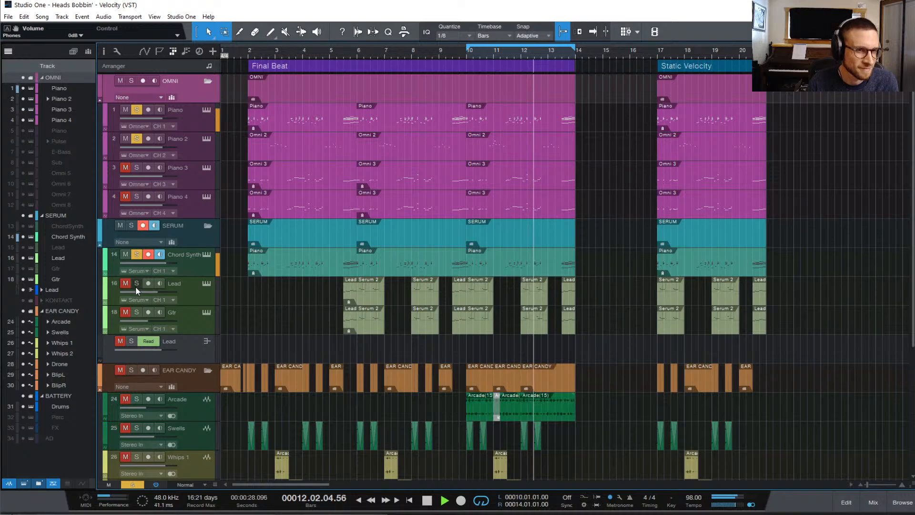
click(135, 169)
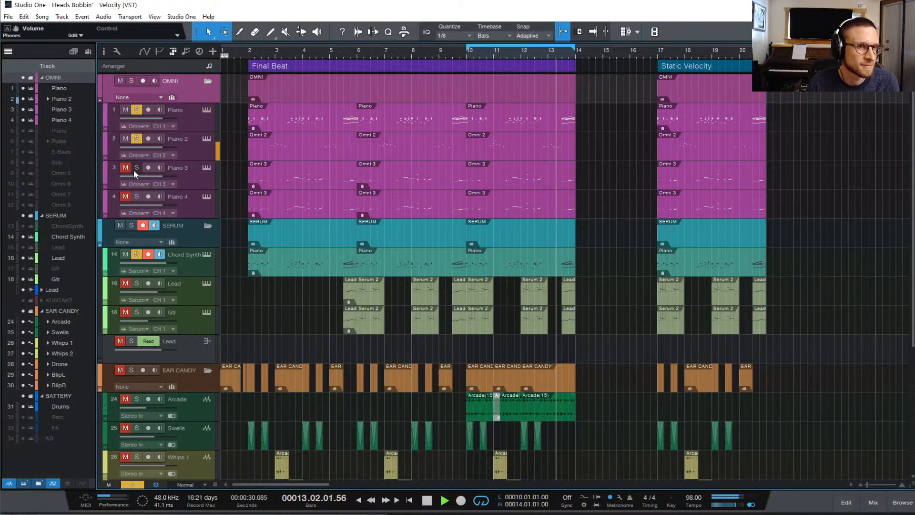
click(137, 197)
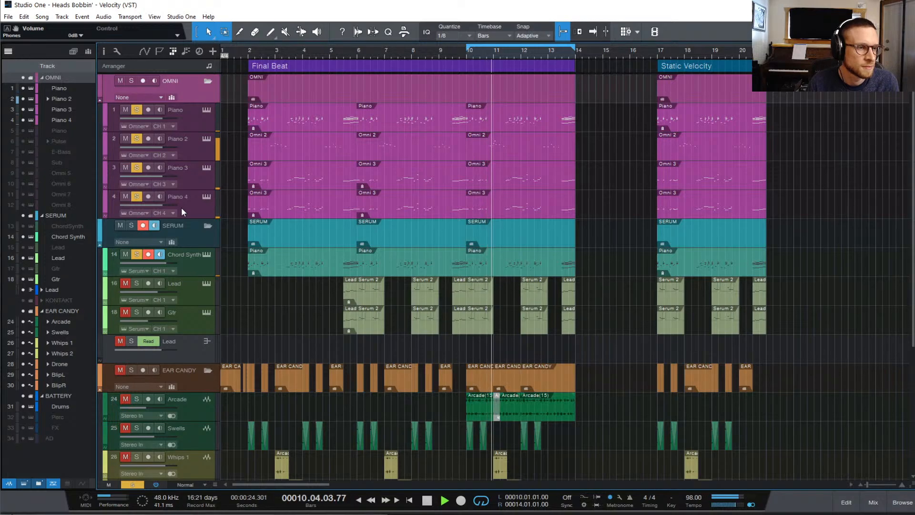
Solo the ear candy tracks Swells, Whips 1, Whips 2, Drone, BlipL and BlipR as well
scroll(270, 286, down, 3)
scroll(272, 277, down, 2)
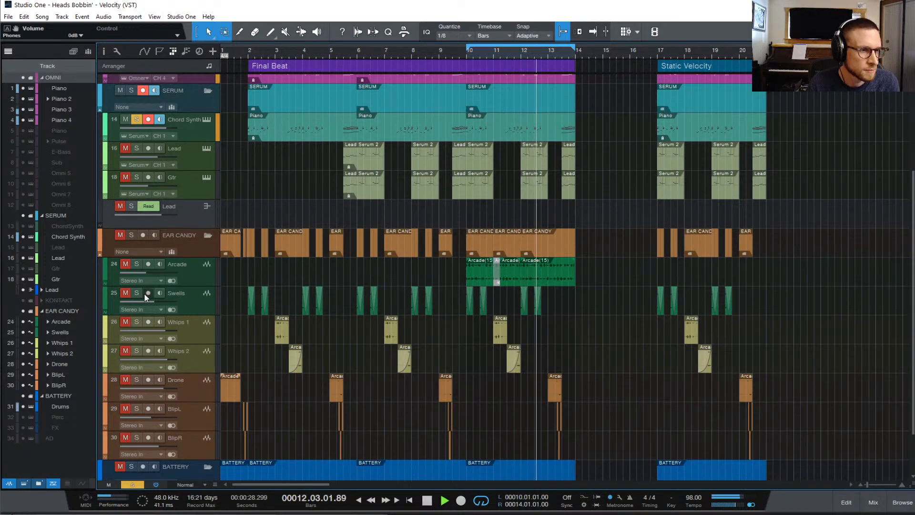
drag(138, 293, 142, 353)
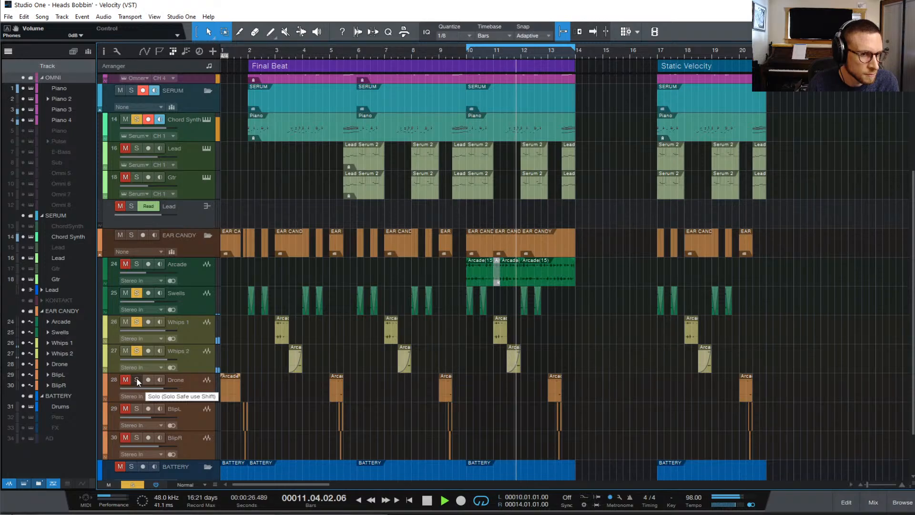
drag(136, 379, 141, 441)
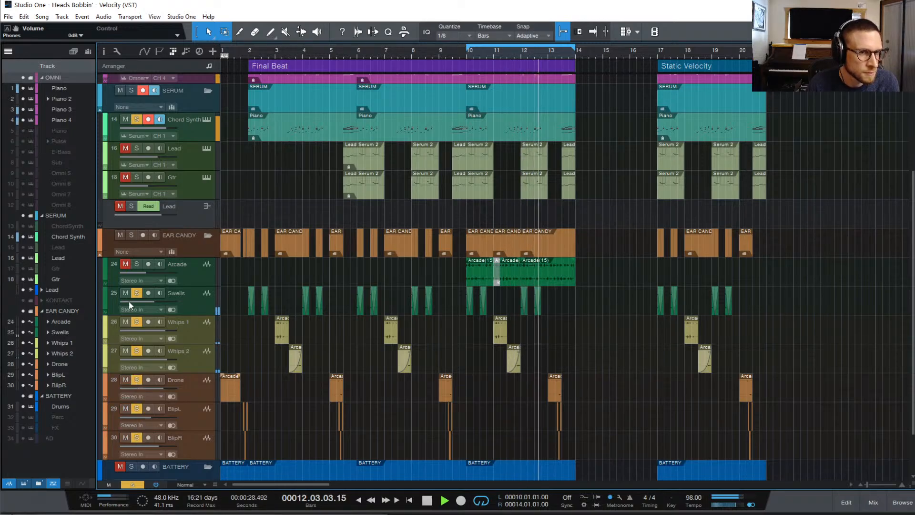
Solo the Arcade track with the other parts, clear all solos to hear the full mix, and stop playback
click(136, 264)
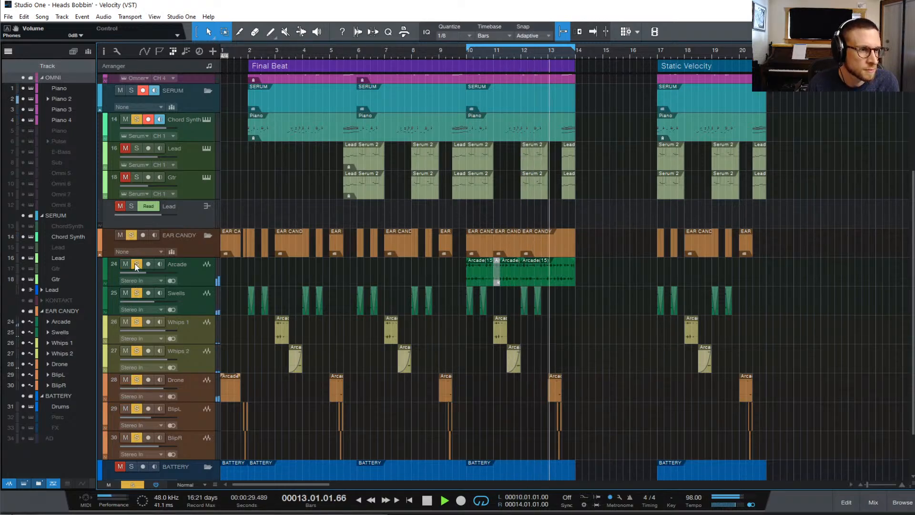
click(132, 484)
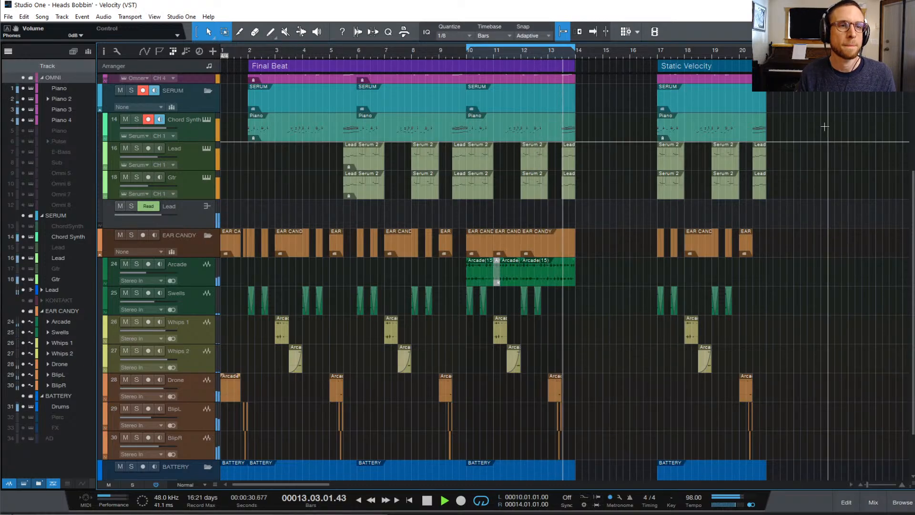
key(space)
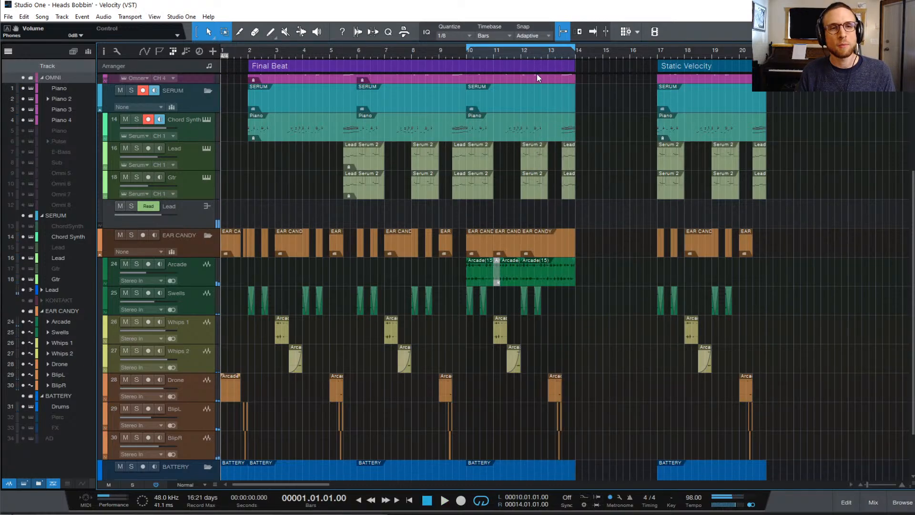
Place the playhead at bar 10 and look over the full arrangement from the OMNI tracks downward
scroll(537, 73, up, 3)
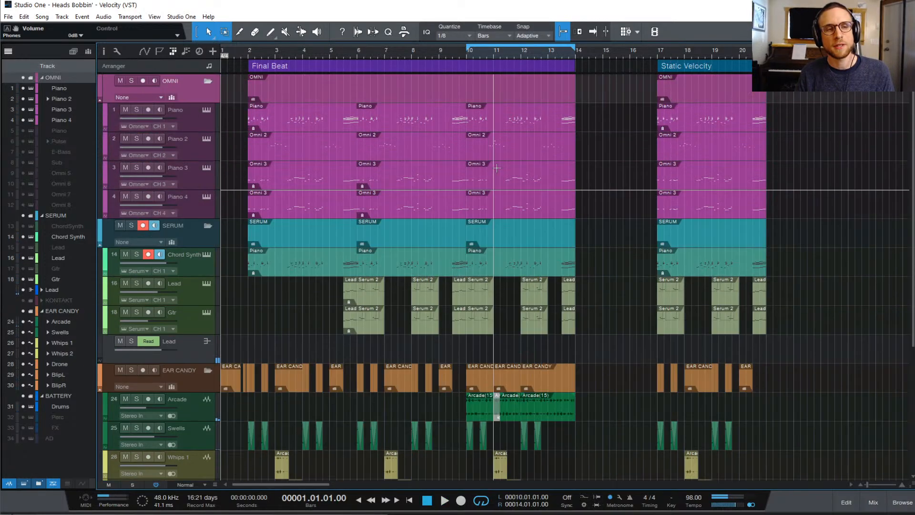
click(465, 53)
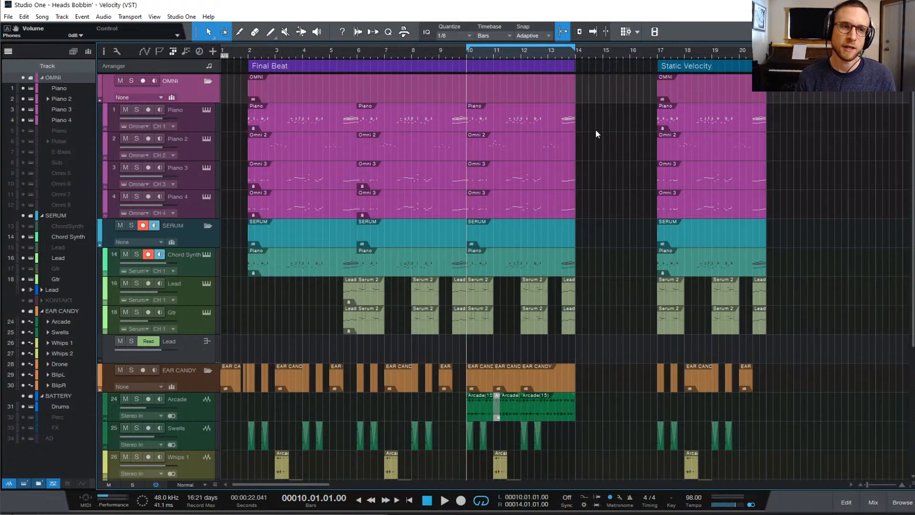
scroll(596, 128, down, 6)
scroll(594, 128, up, 6)
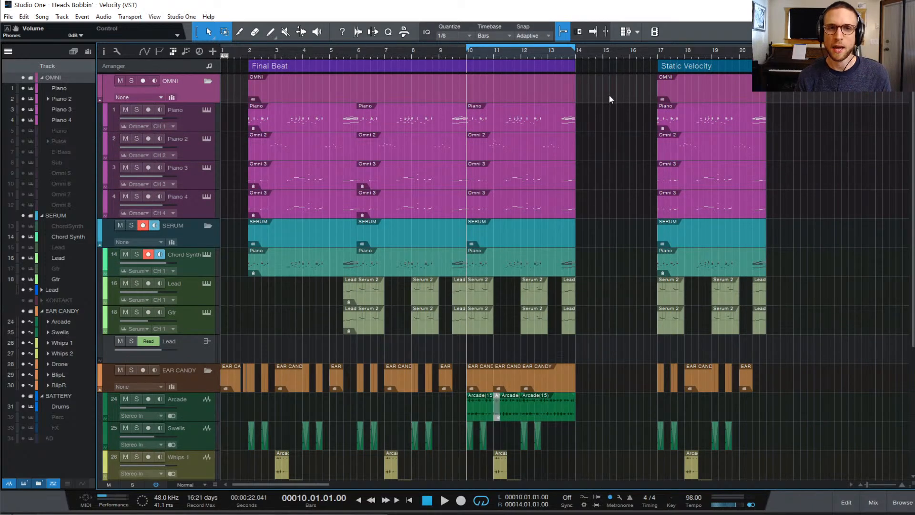
Loop the Static Velocity section from bar 17 to 21 and compare its playback with the Final Beat from bar 6
click(659, 56)
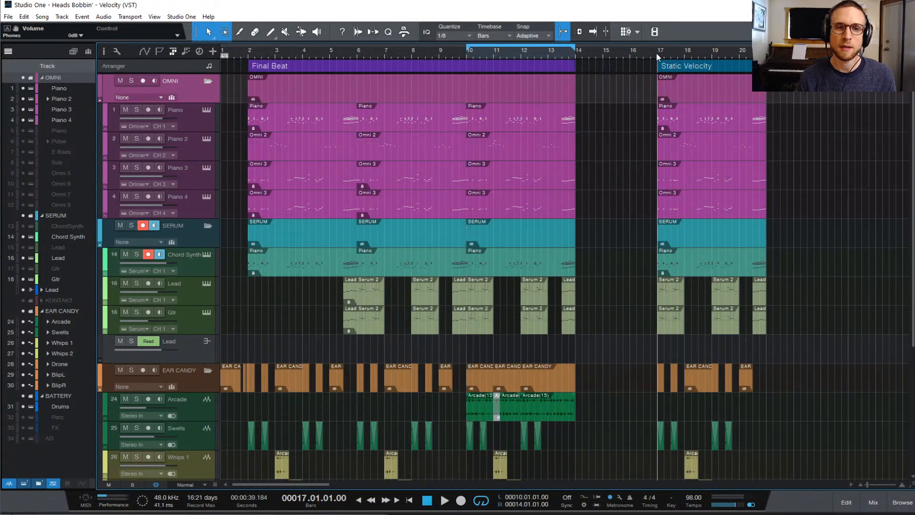
click(721, 125)
key(p)
key(space)
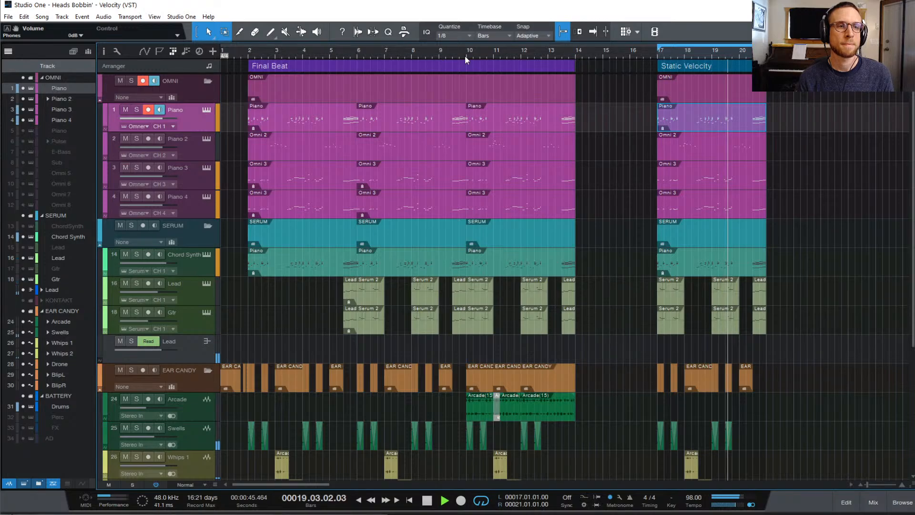
click(356, 53)
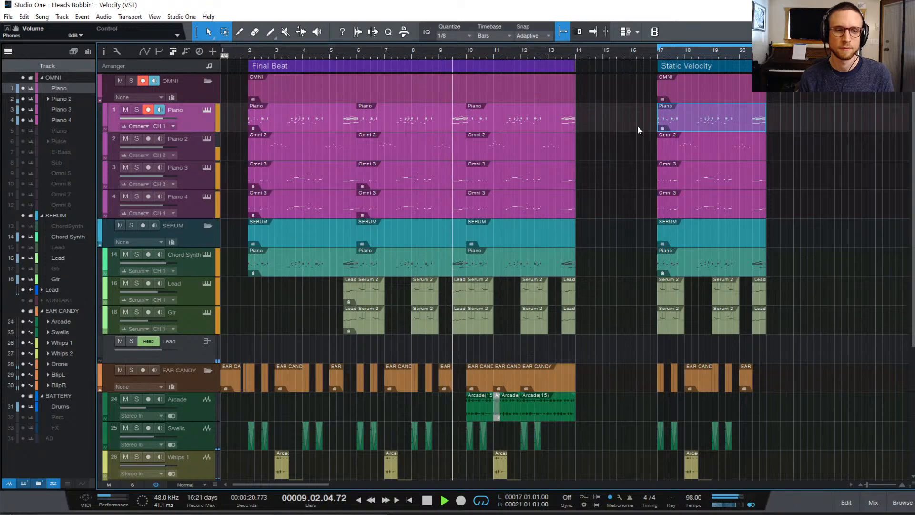
key(space)
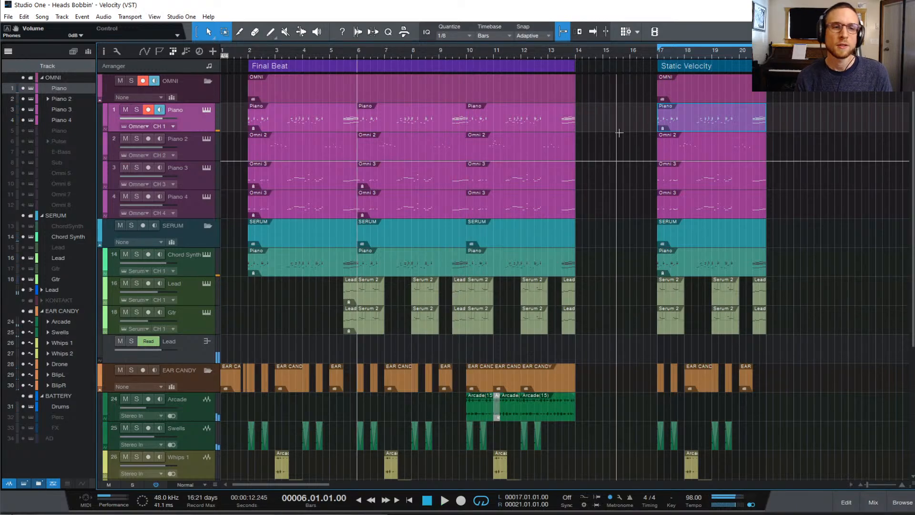